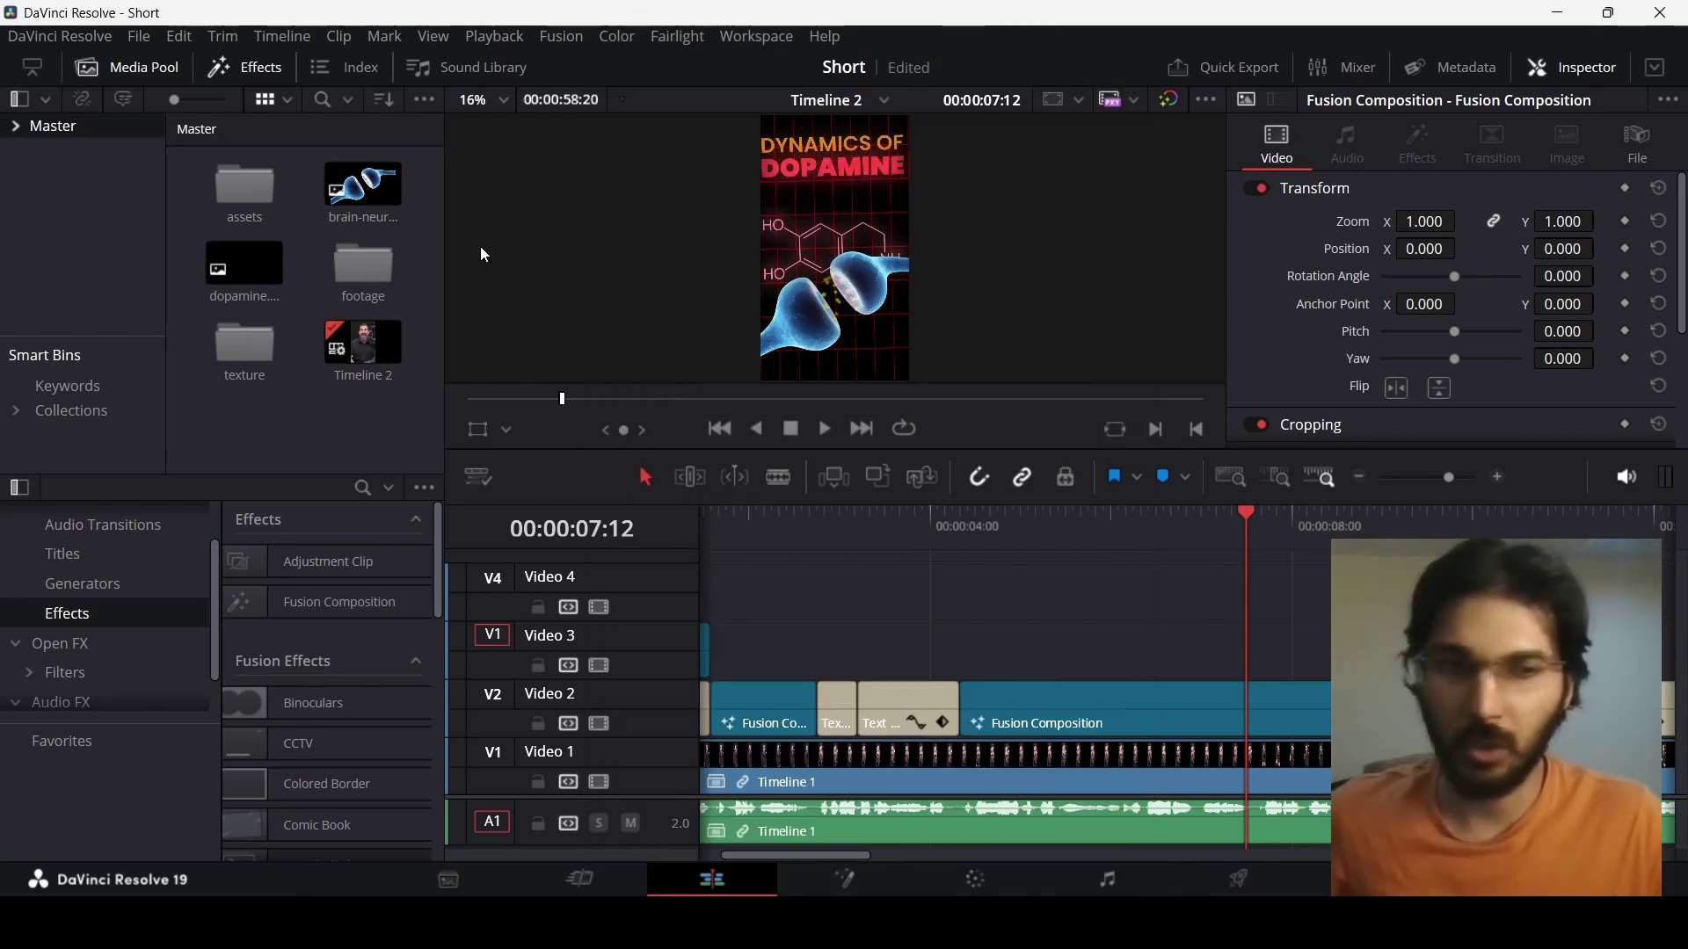
Examine the finished dopamine composition in the viewer, including the neuron artwork, molecule drawing and red background grid
scroll(854, 325, up, 5)
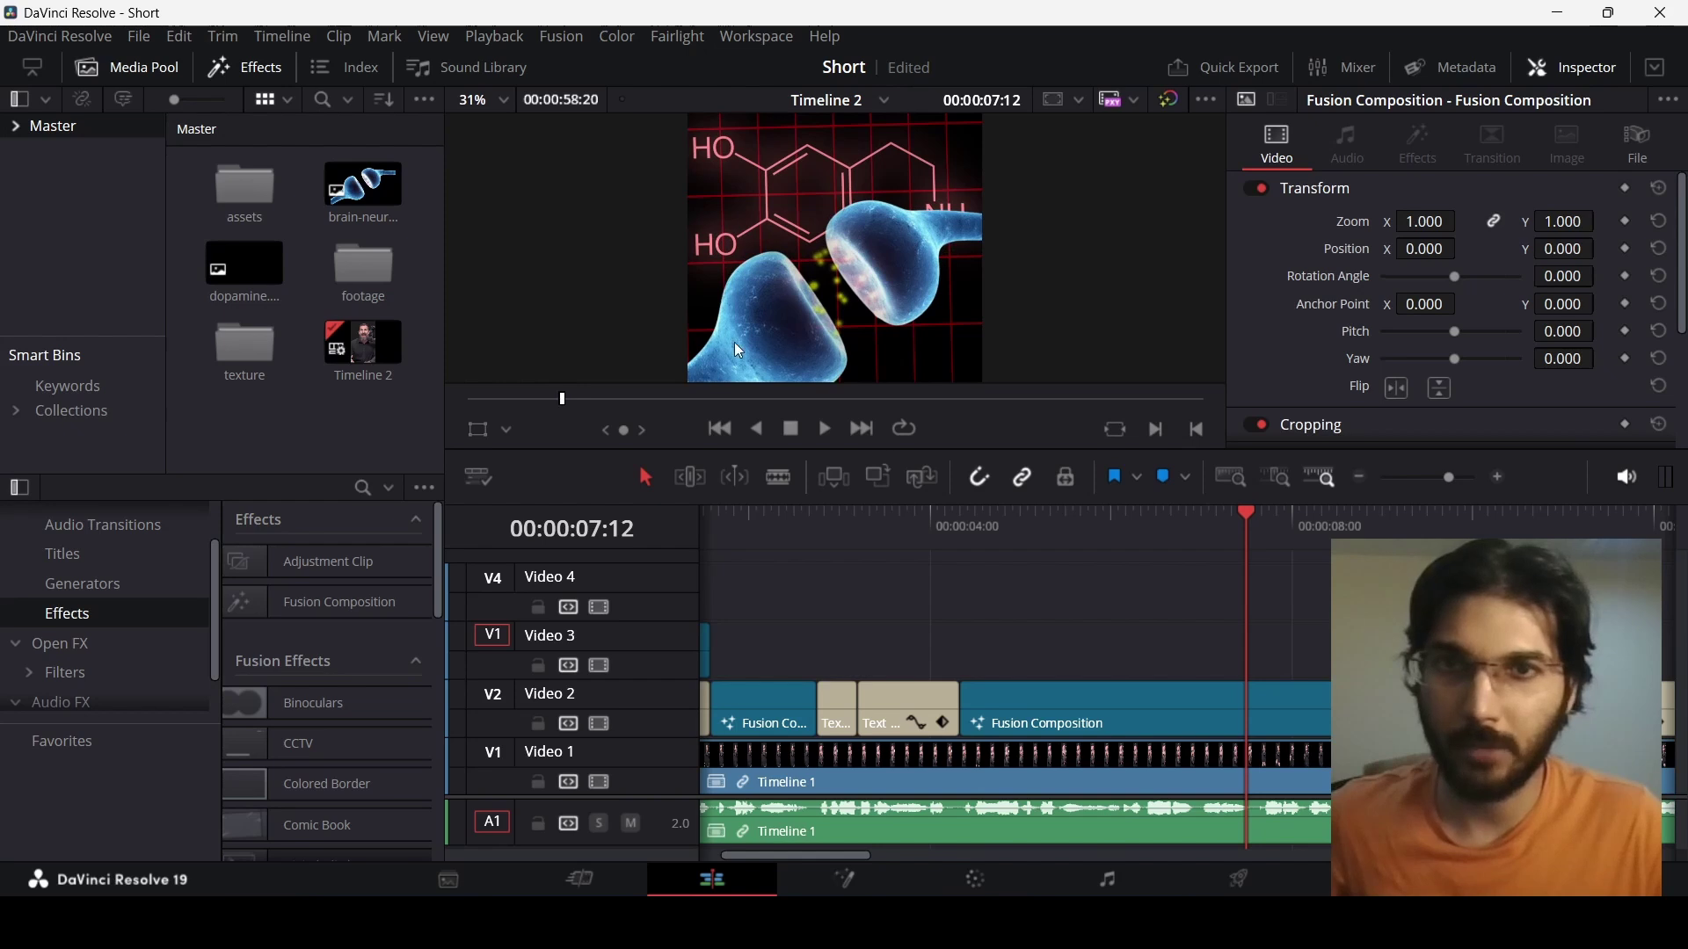
scroll(923, 317, down, 1)
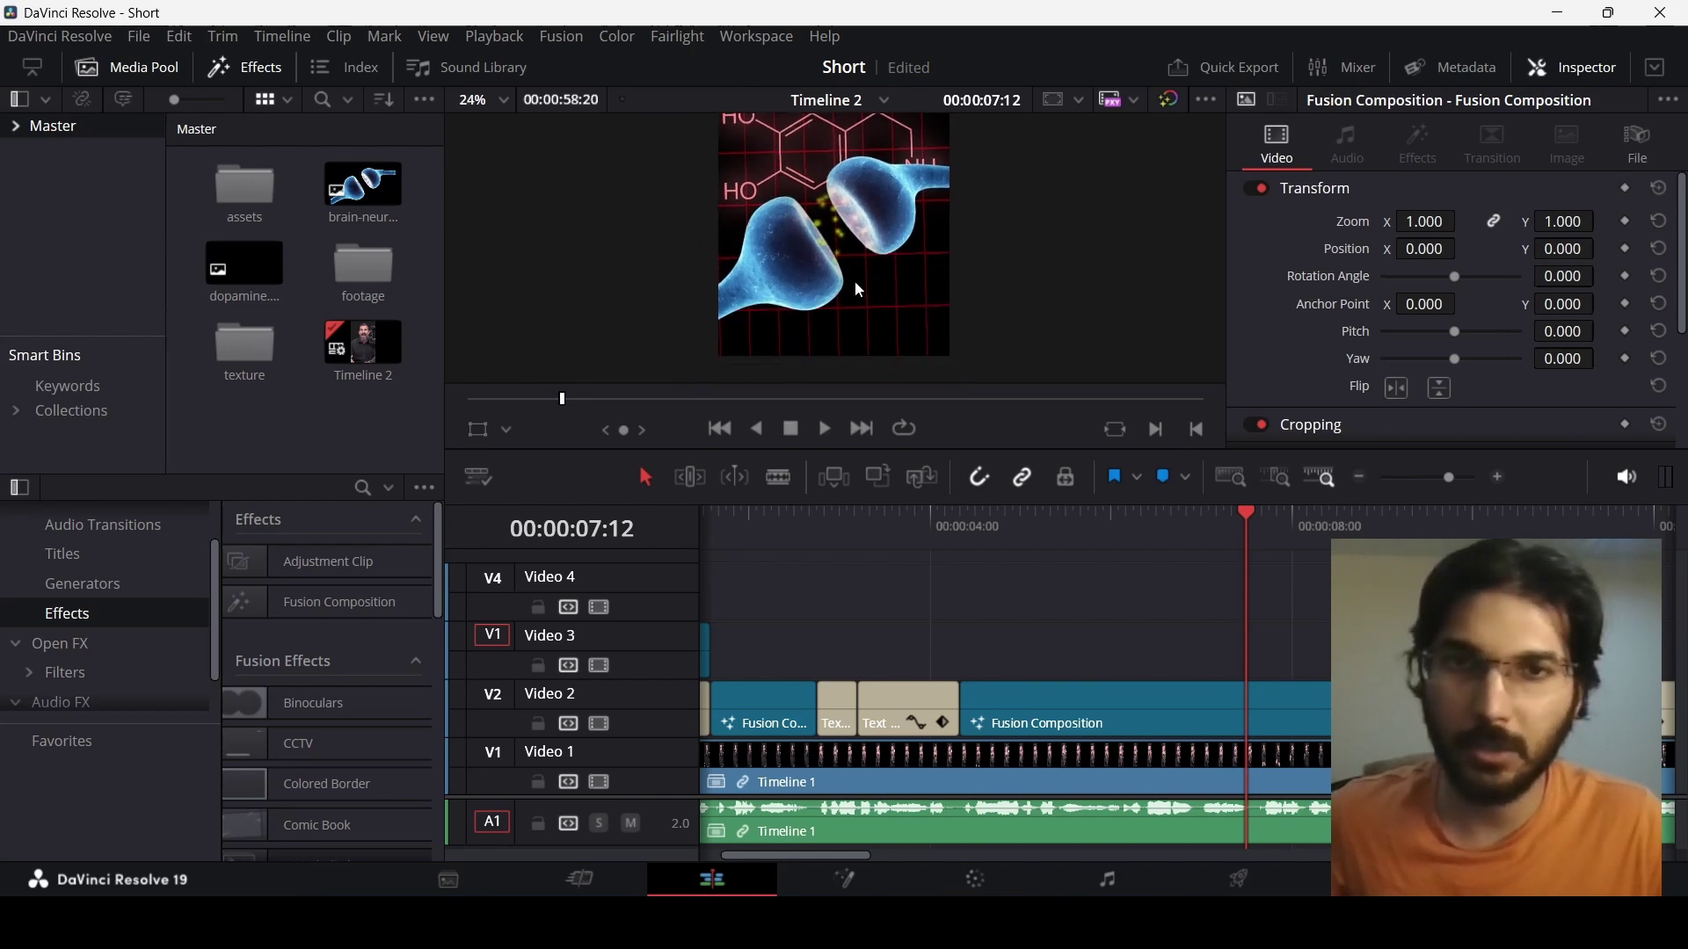
scroll(844, 273, up, 2)
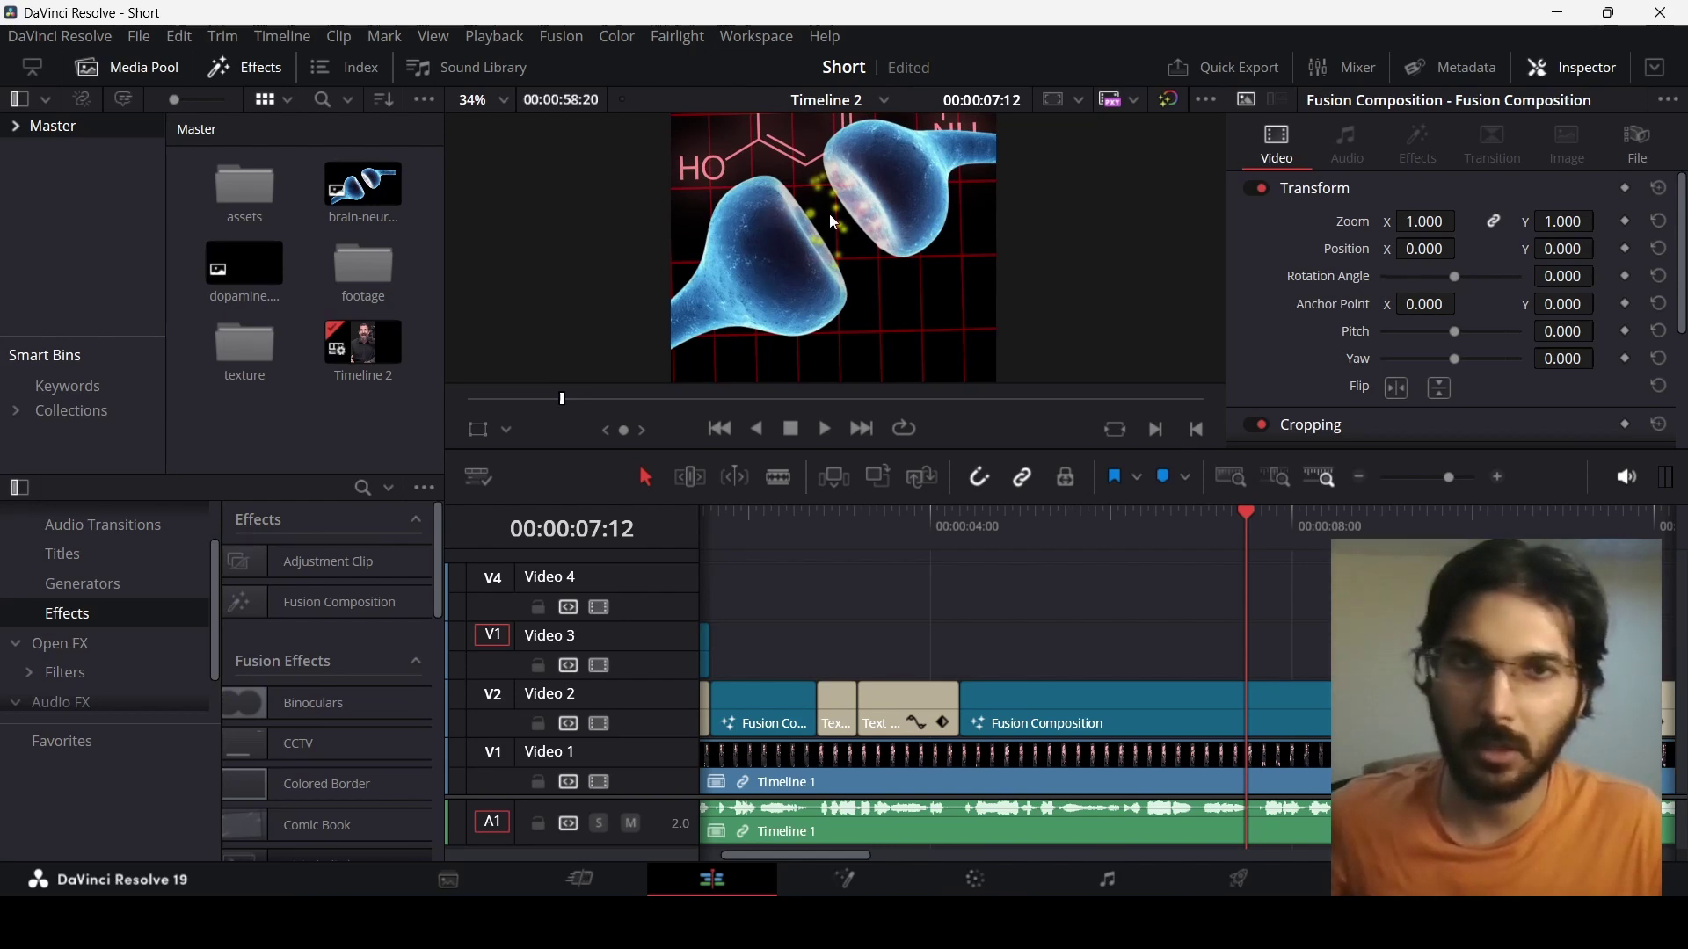
scroll(832, 257, down, 3)
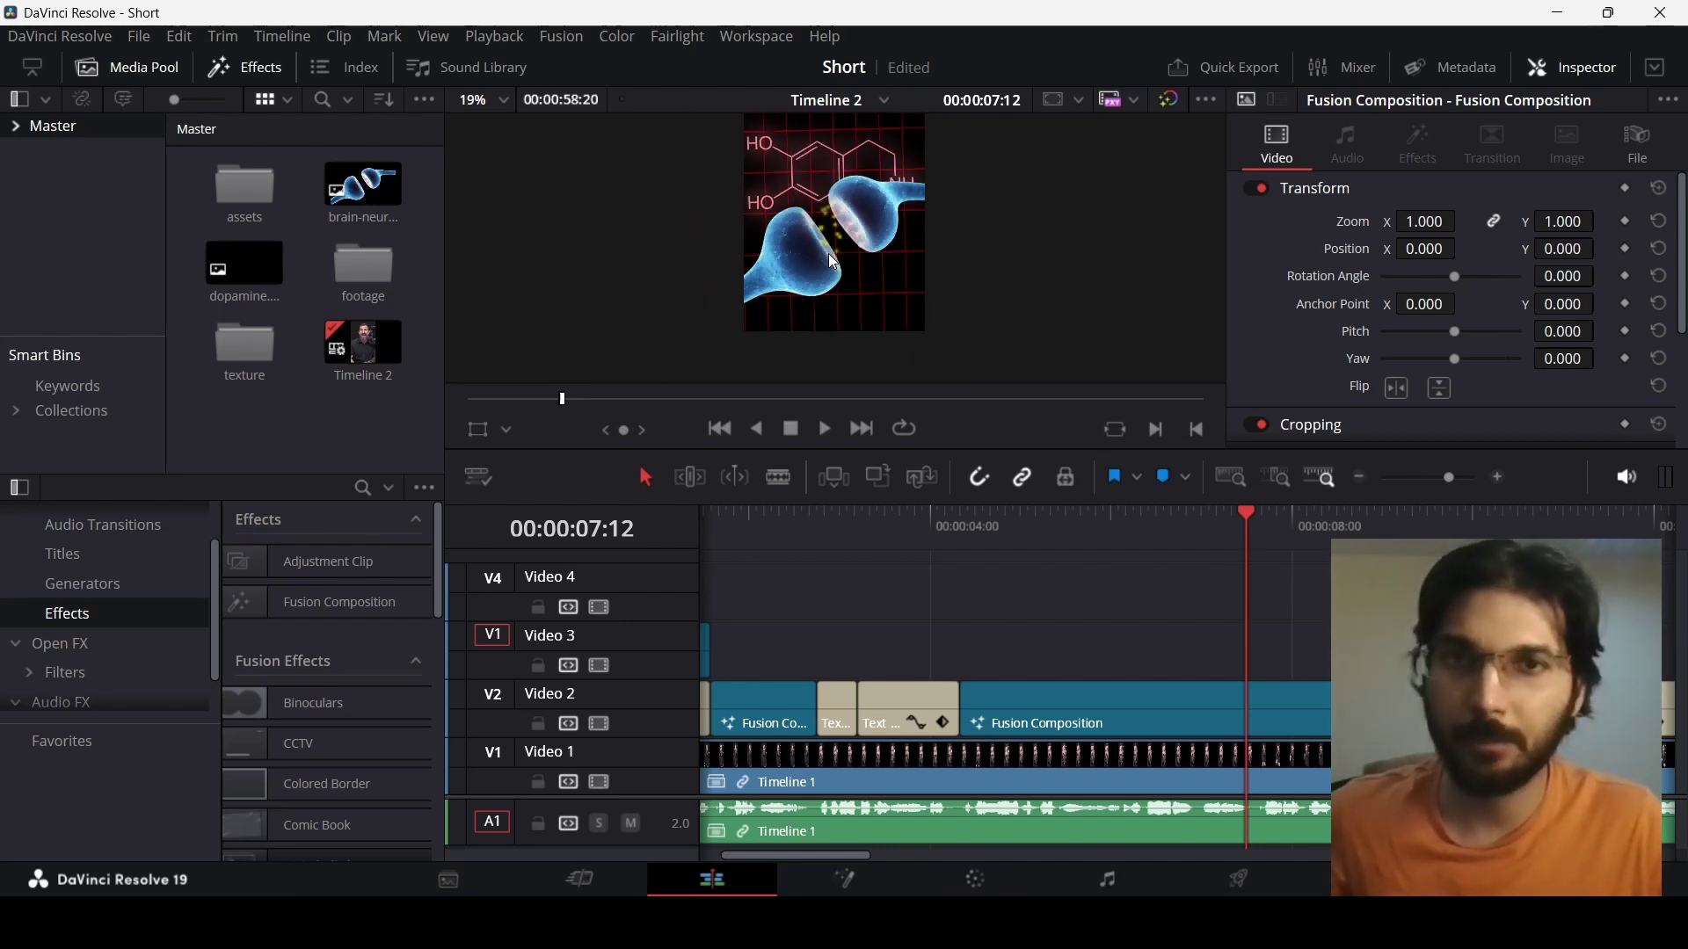
scroll(849, 253, up, 6)
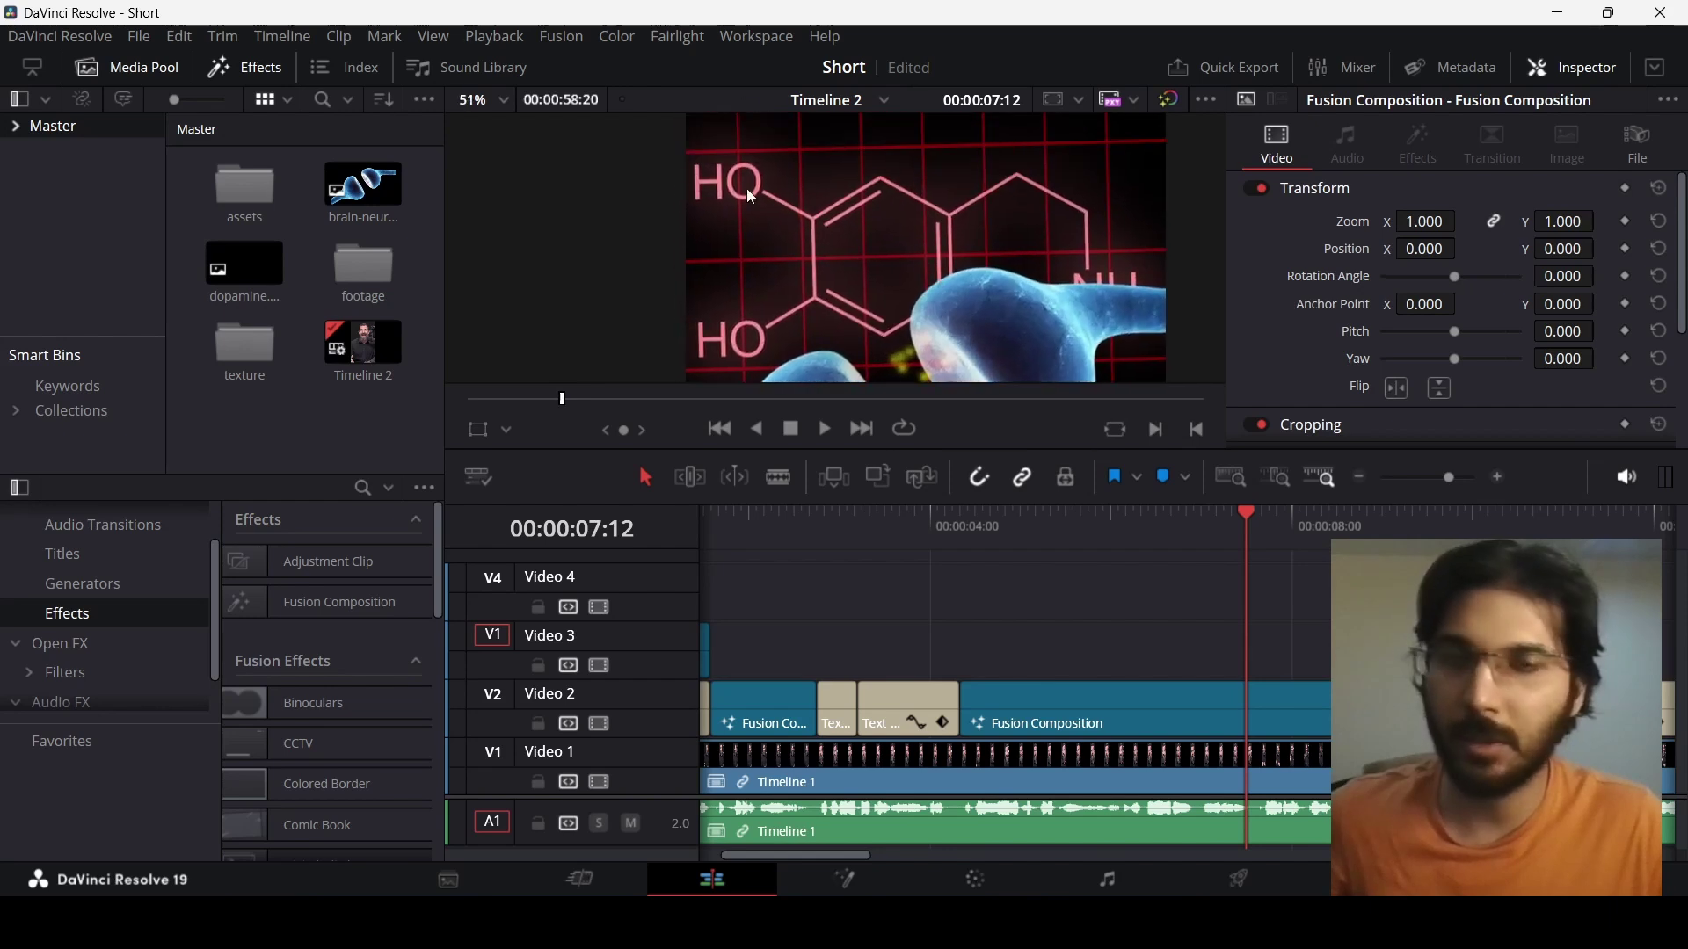
scroll(915, 245, down, 6)
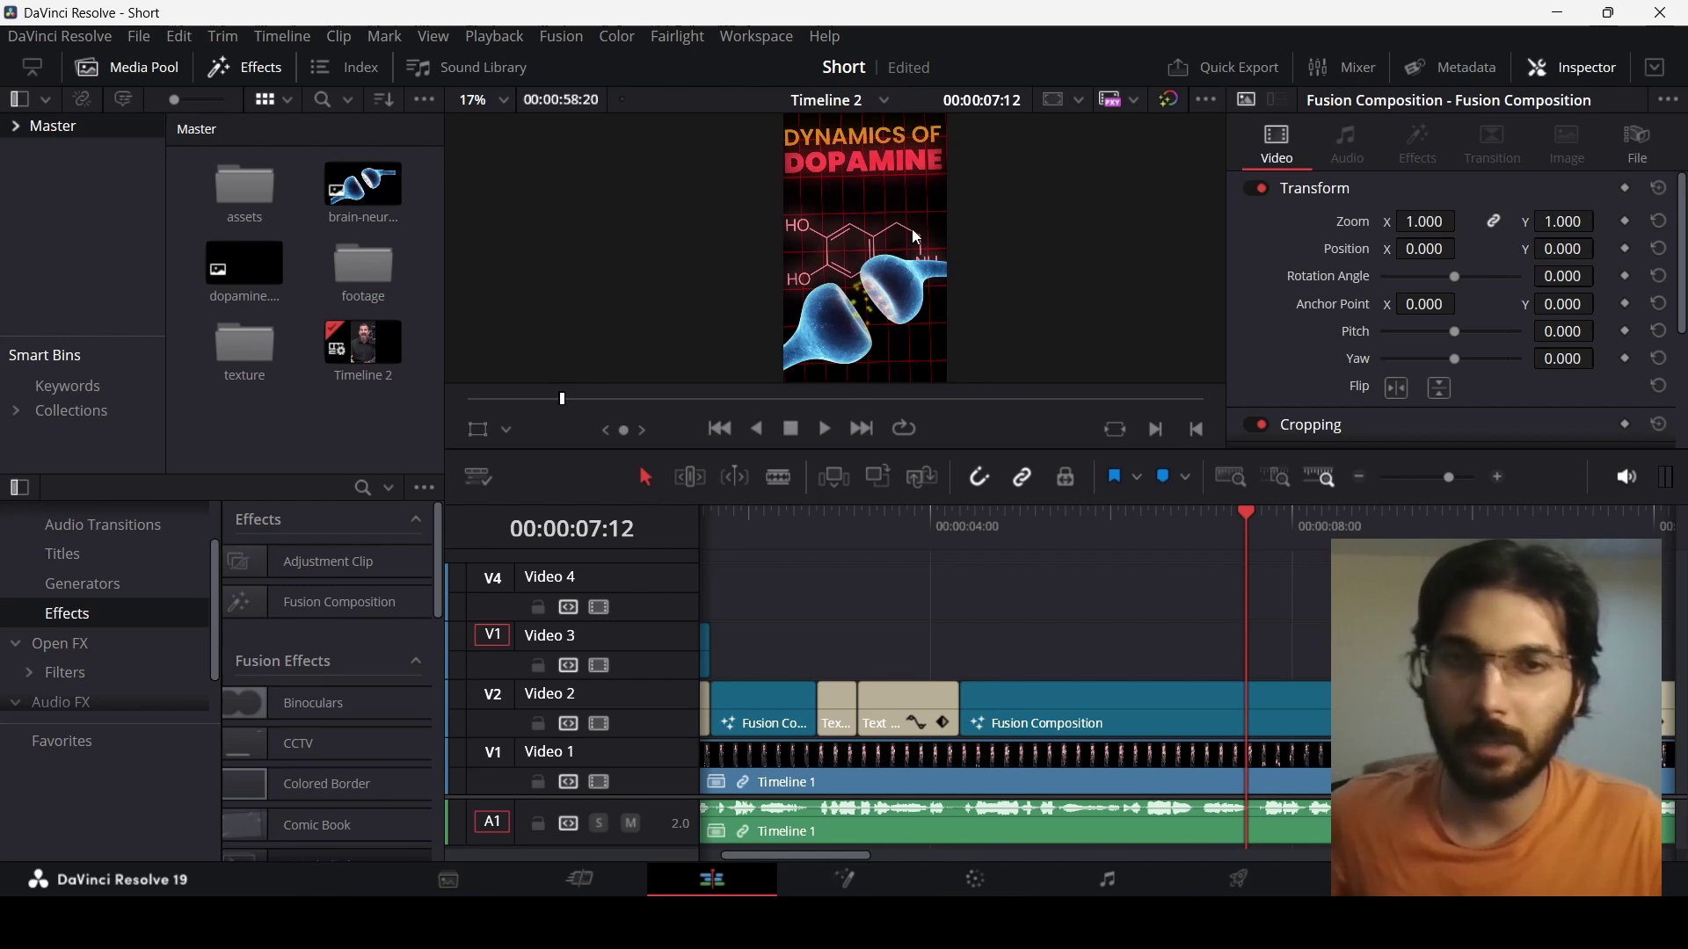
scroll(909, 250, down, 1)
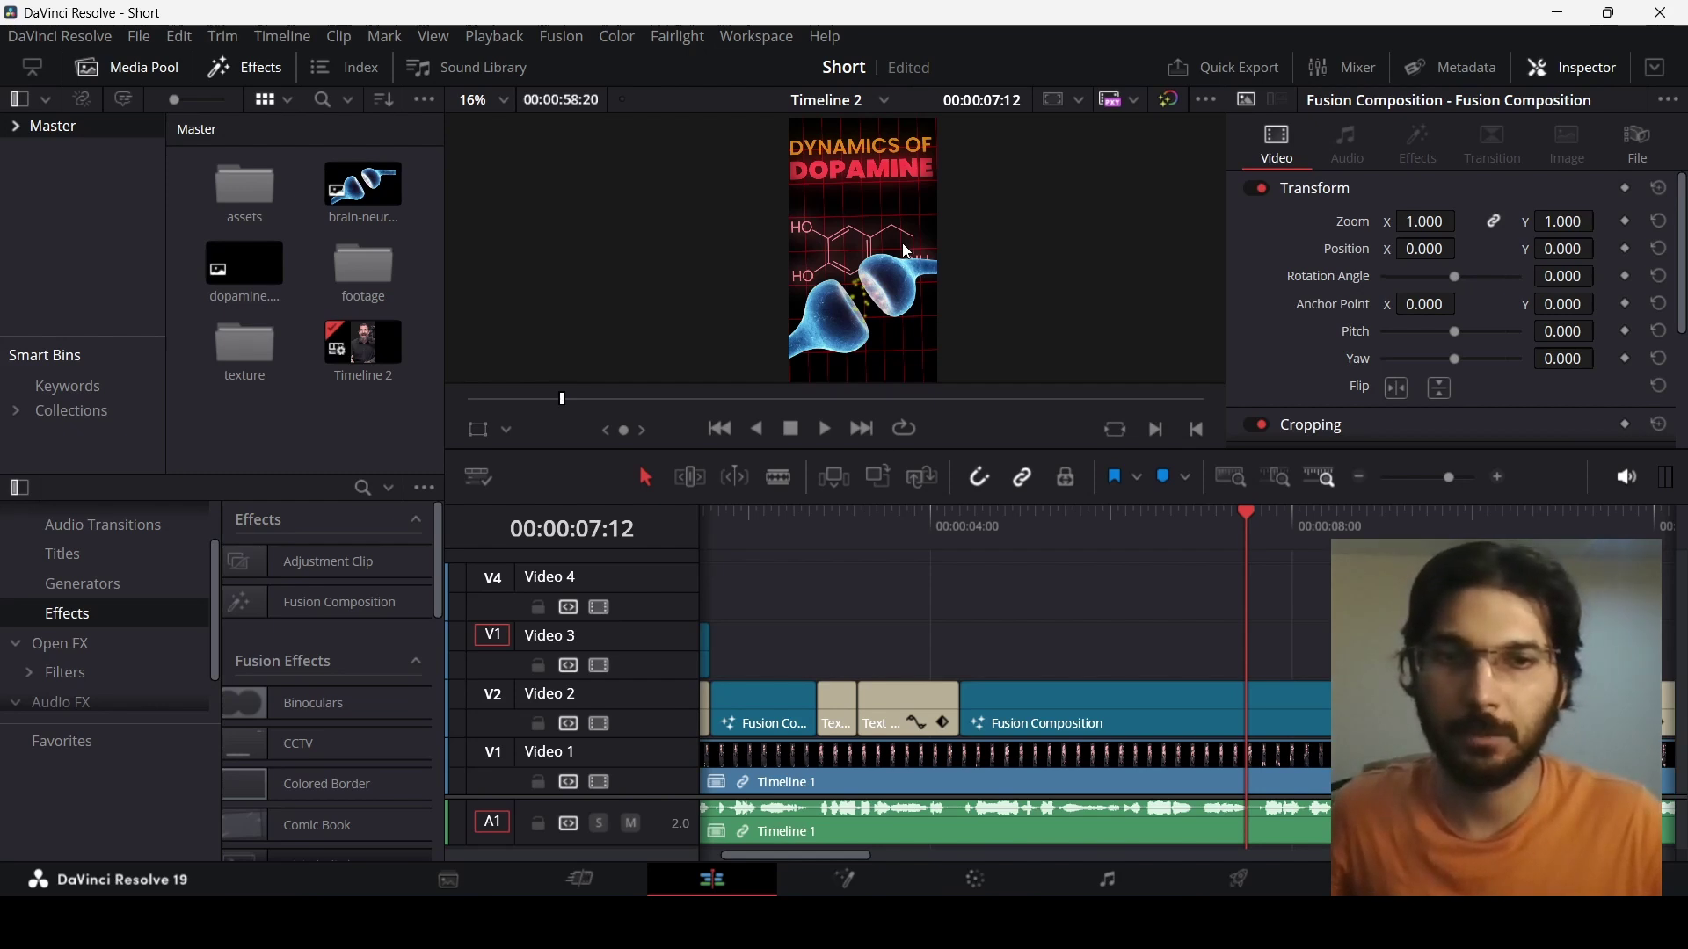
Create a new empty timeline with its own format settings, using the vertical 1080 x 1920 HD resolution
right_click(297, 437)
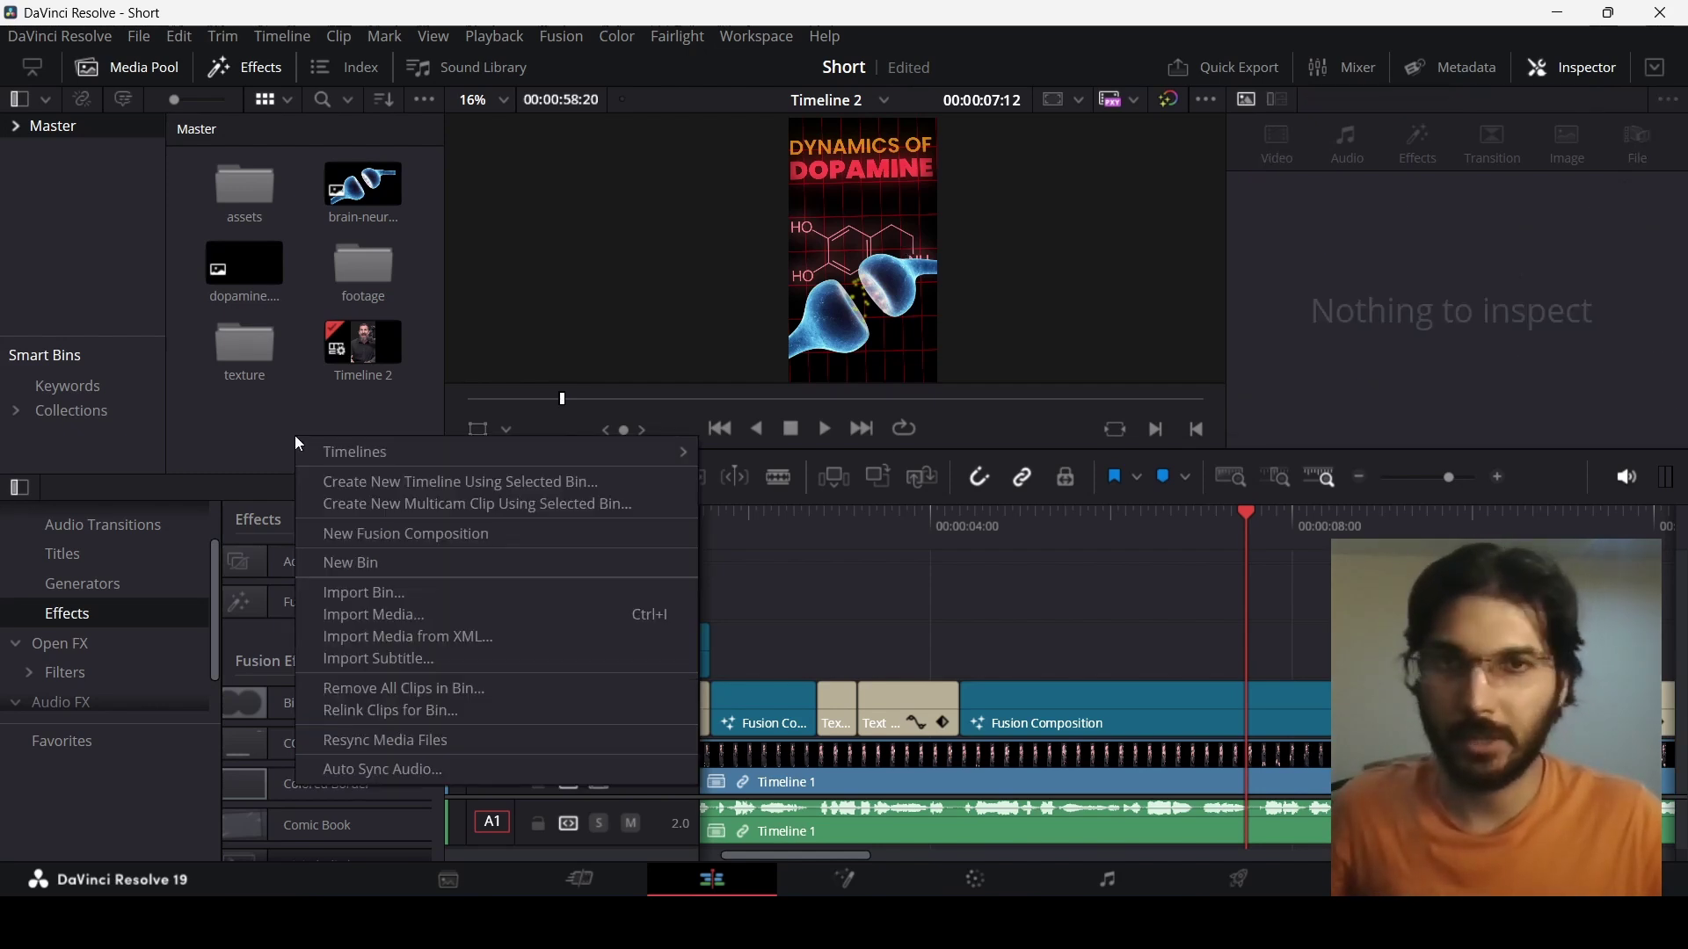
mouse_move(398, 450)
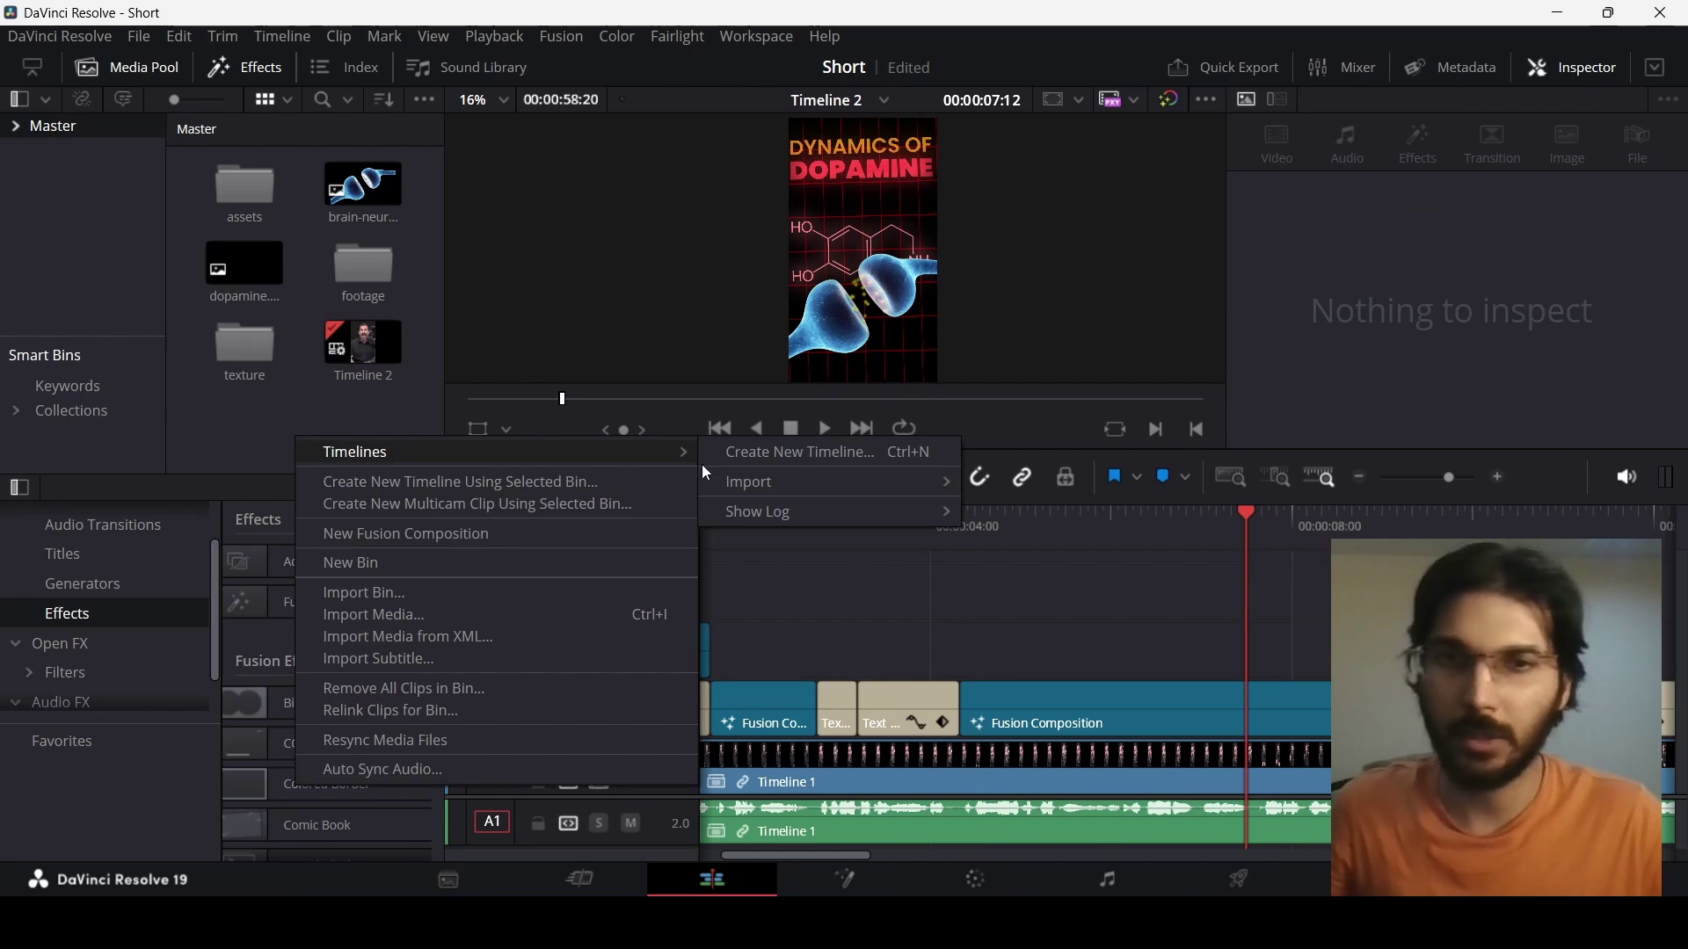
click(757, 454)
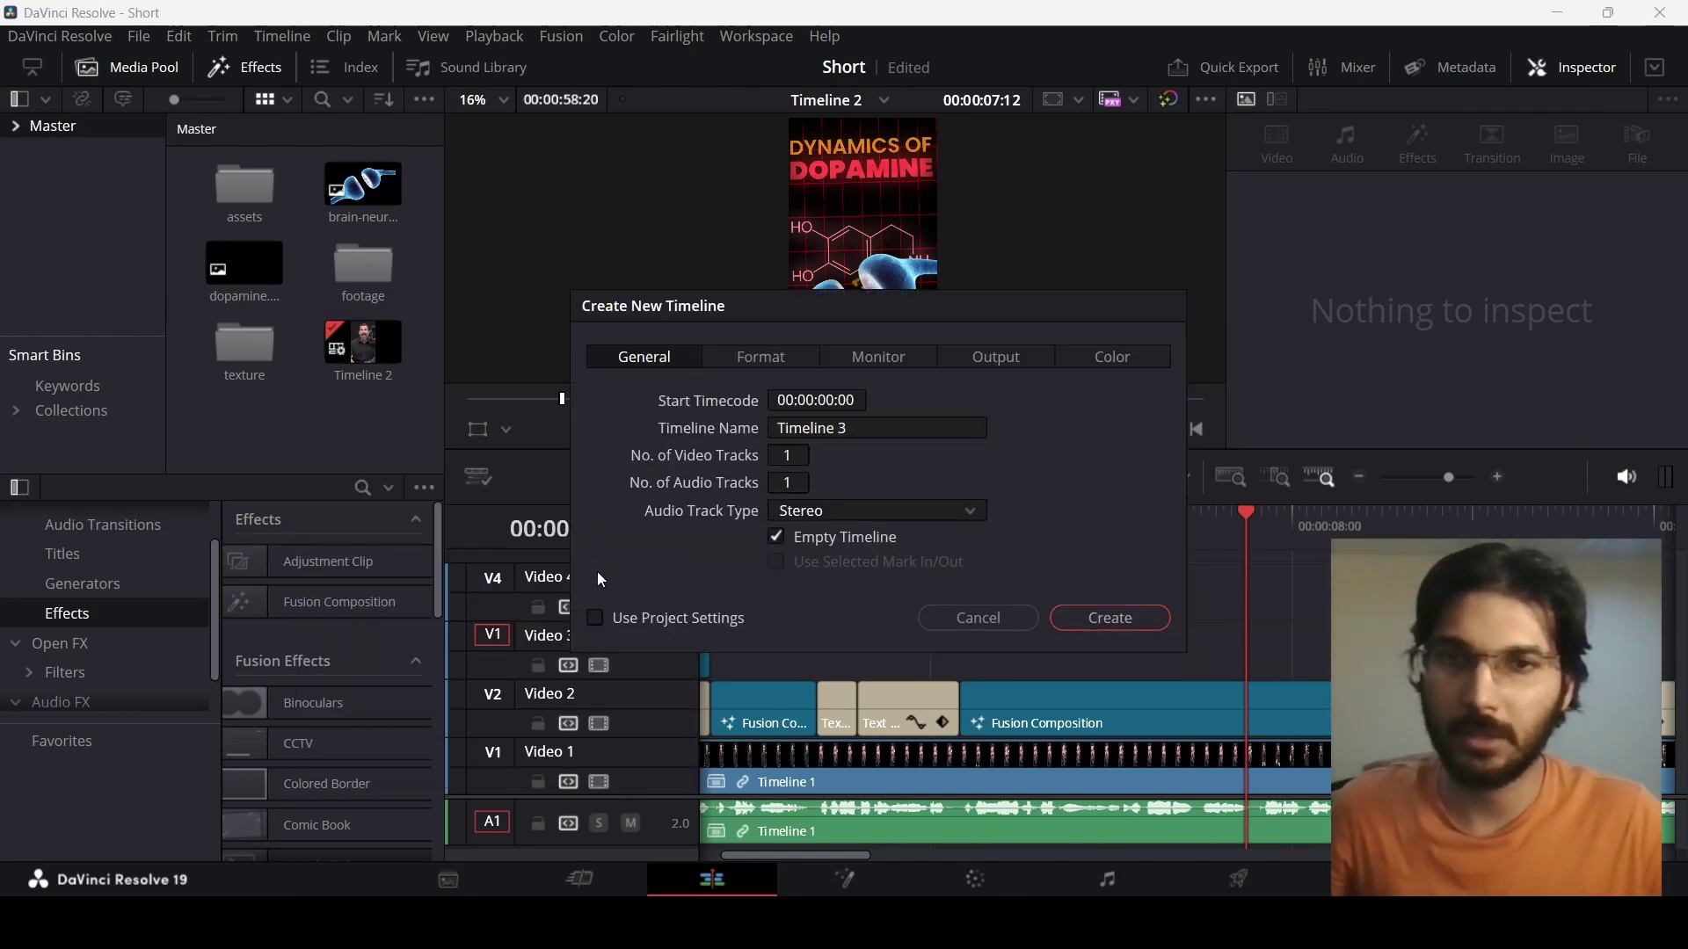
click(778, 359)
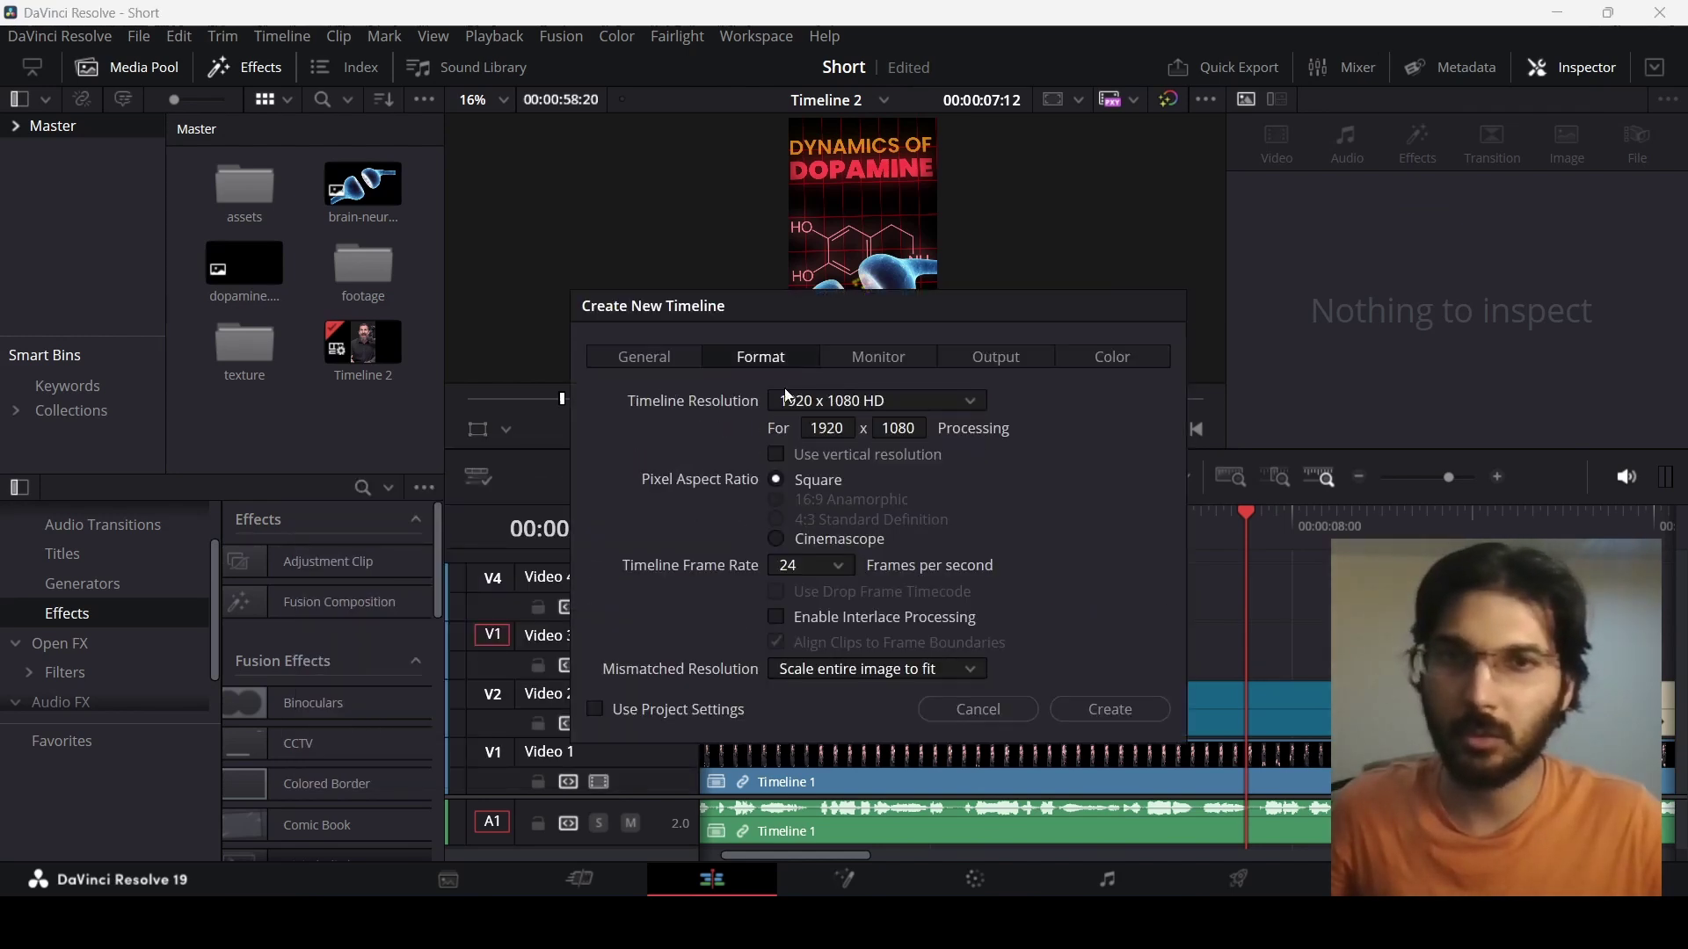
click(815, 457)
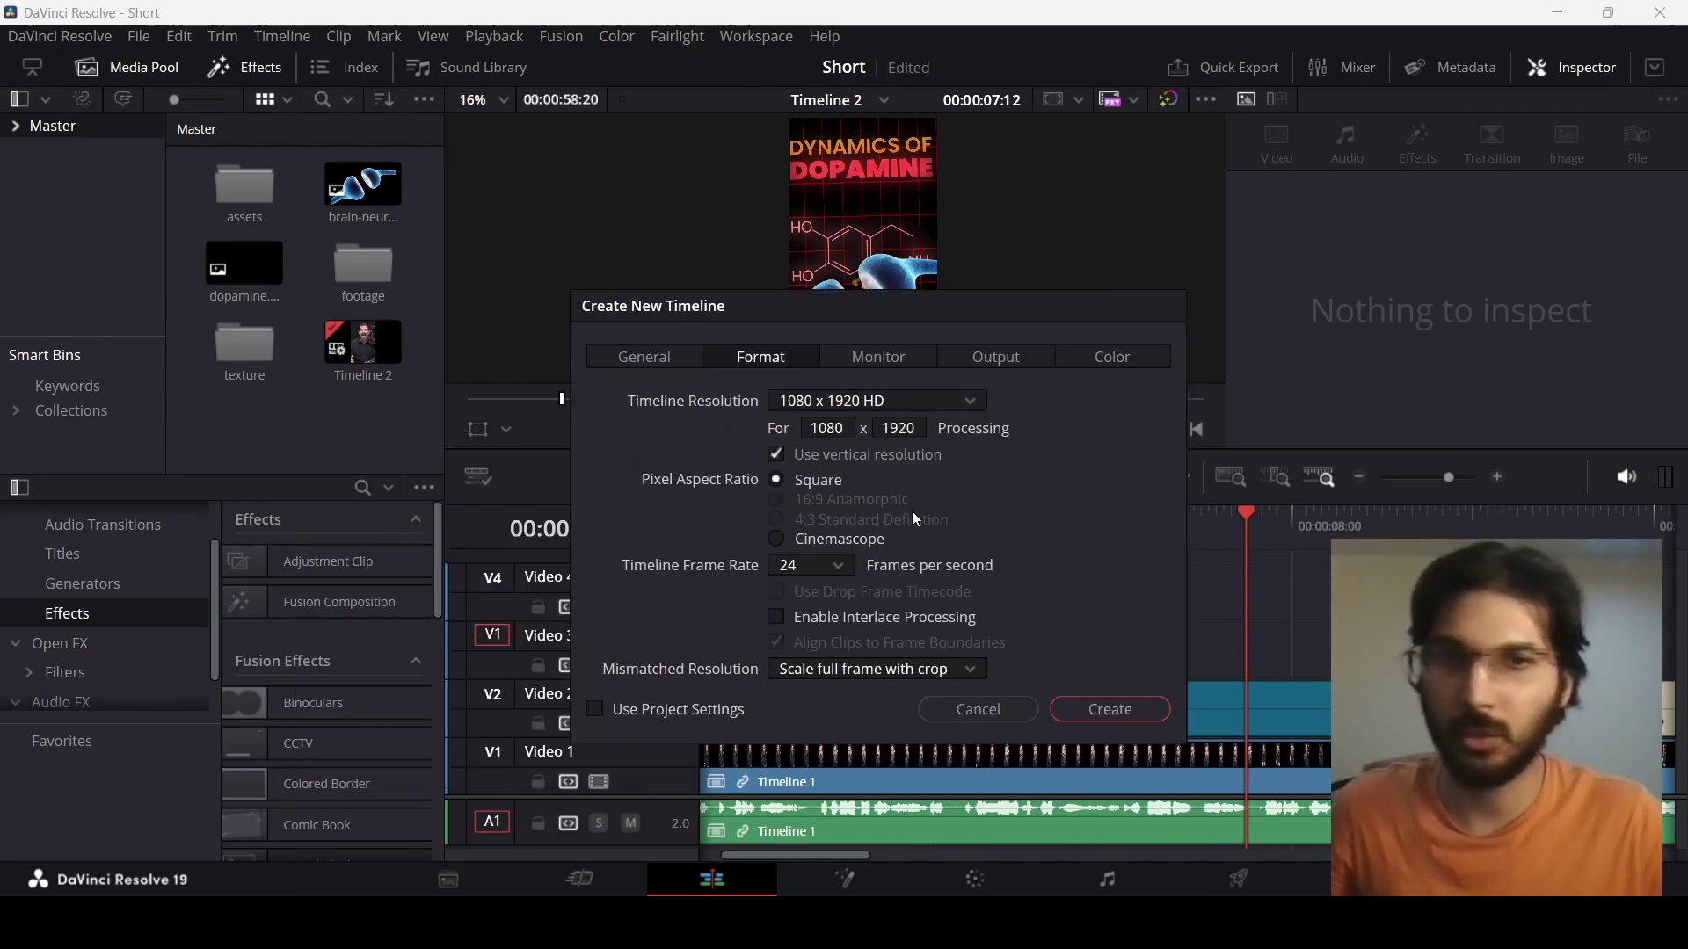
click(1109, 710)
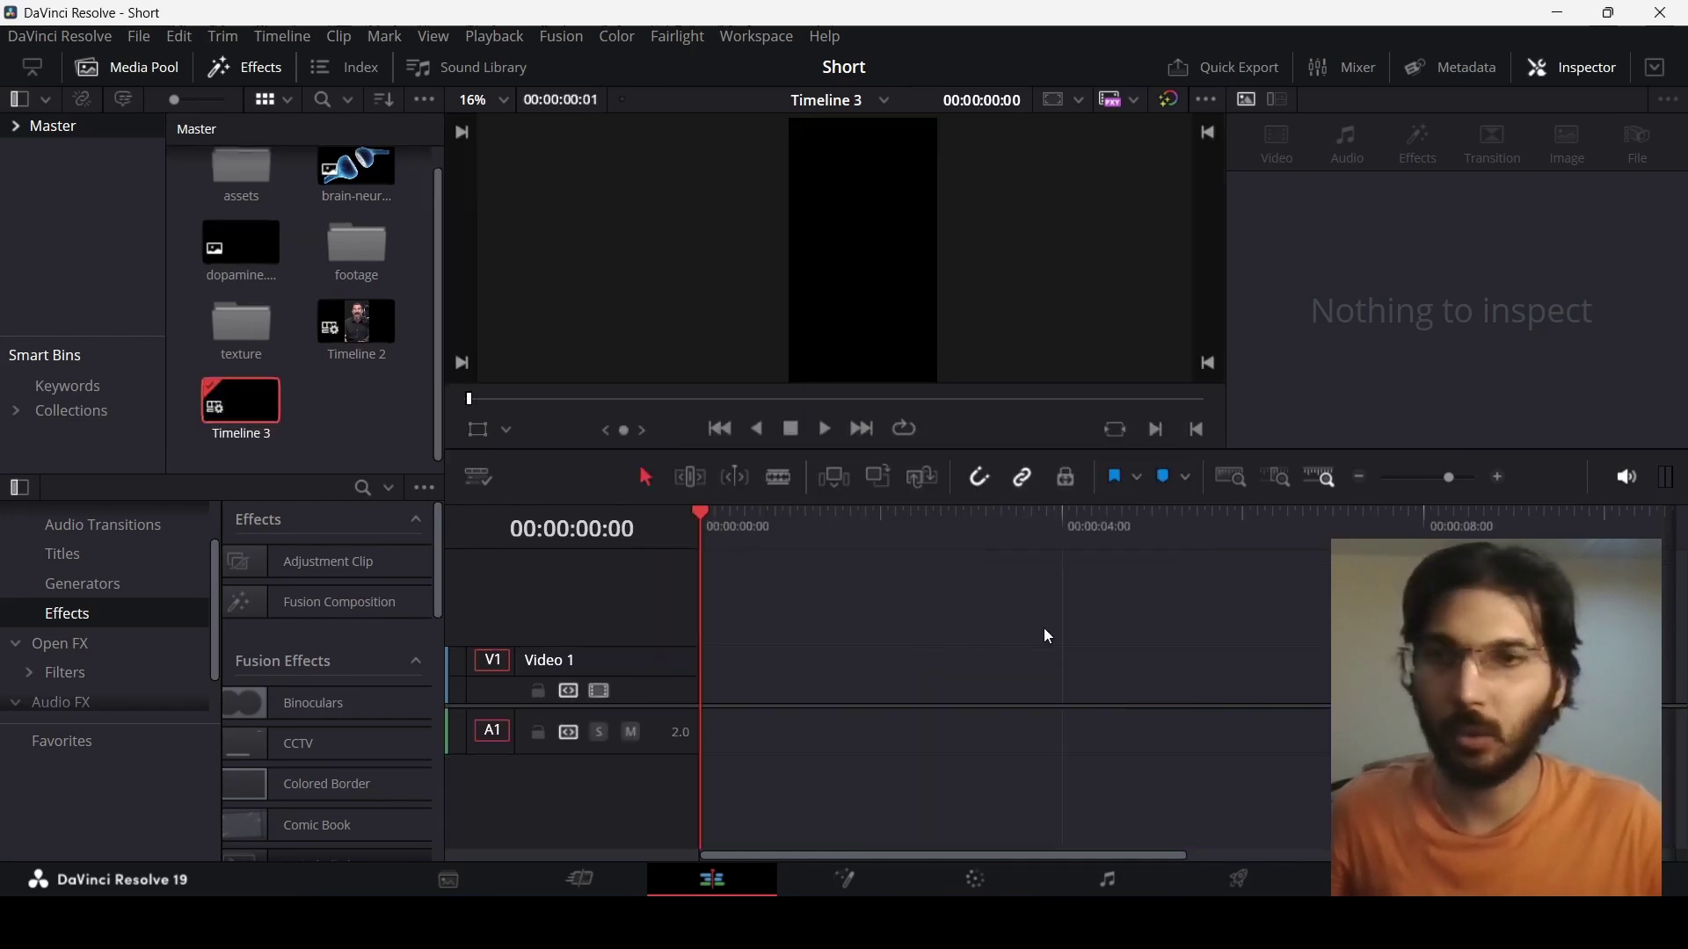
Add a Fusion Composition at the start of the new timeline and open it in the Fusion page
double_click(321, 602)
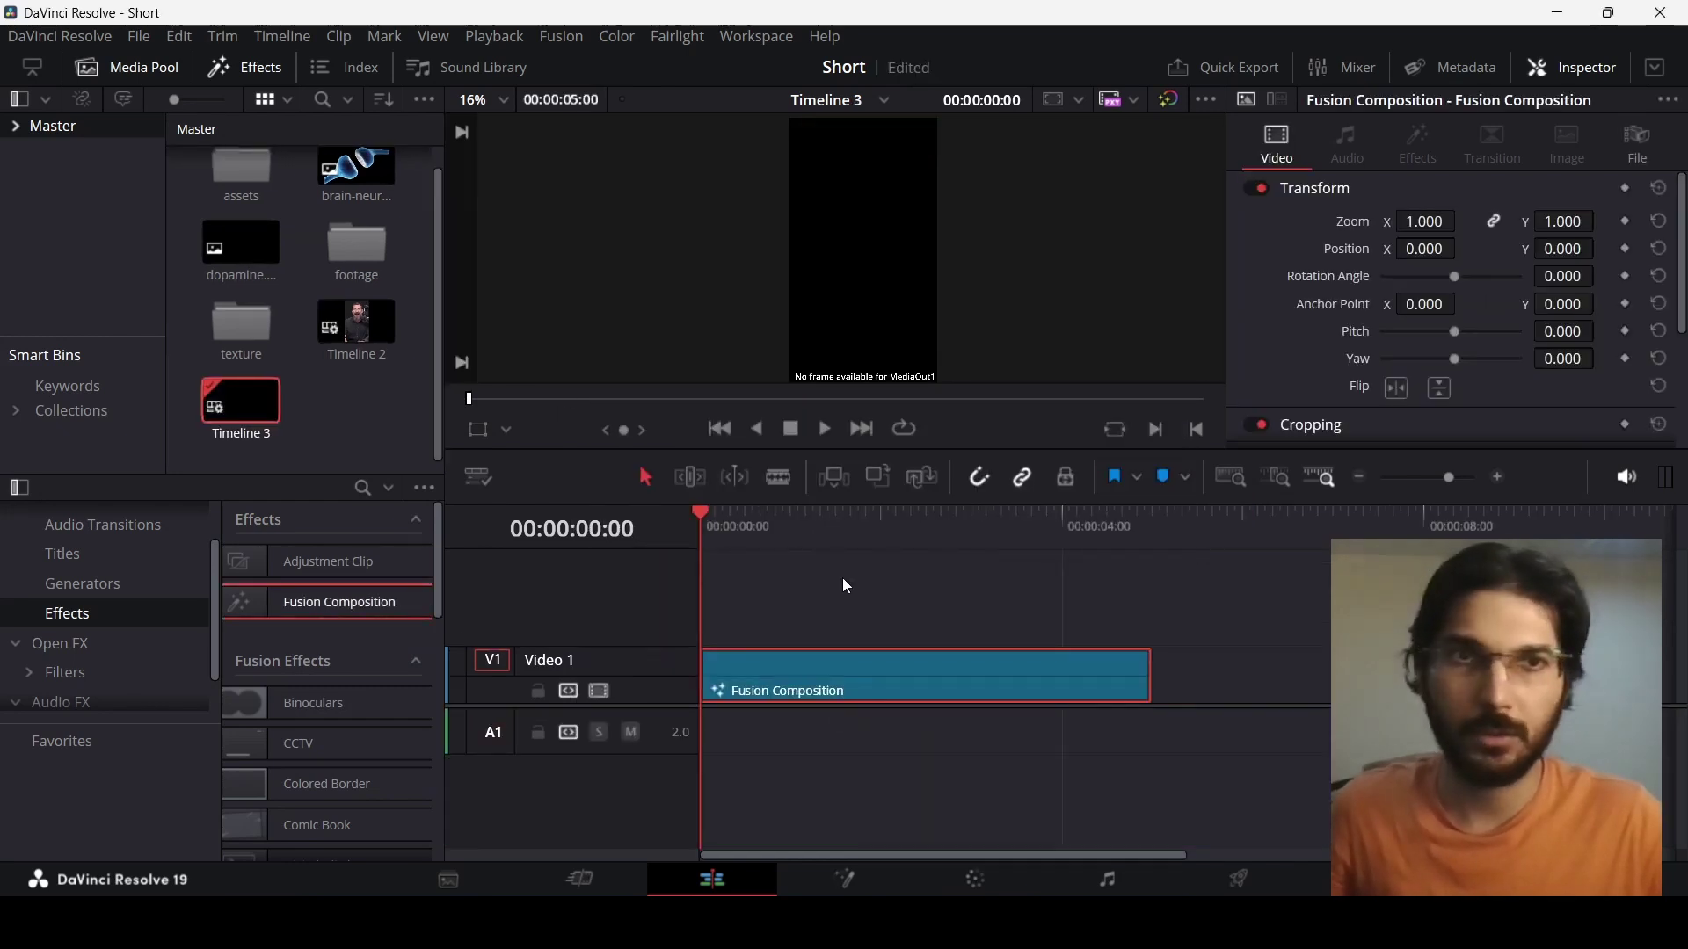
right_click(819, 661)
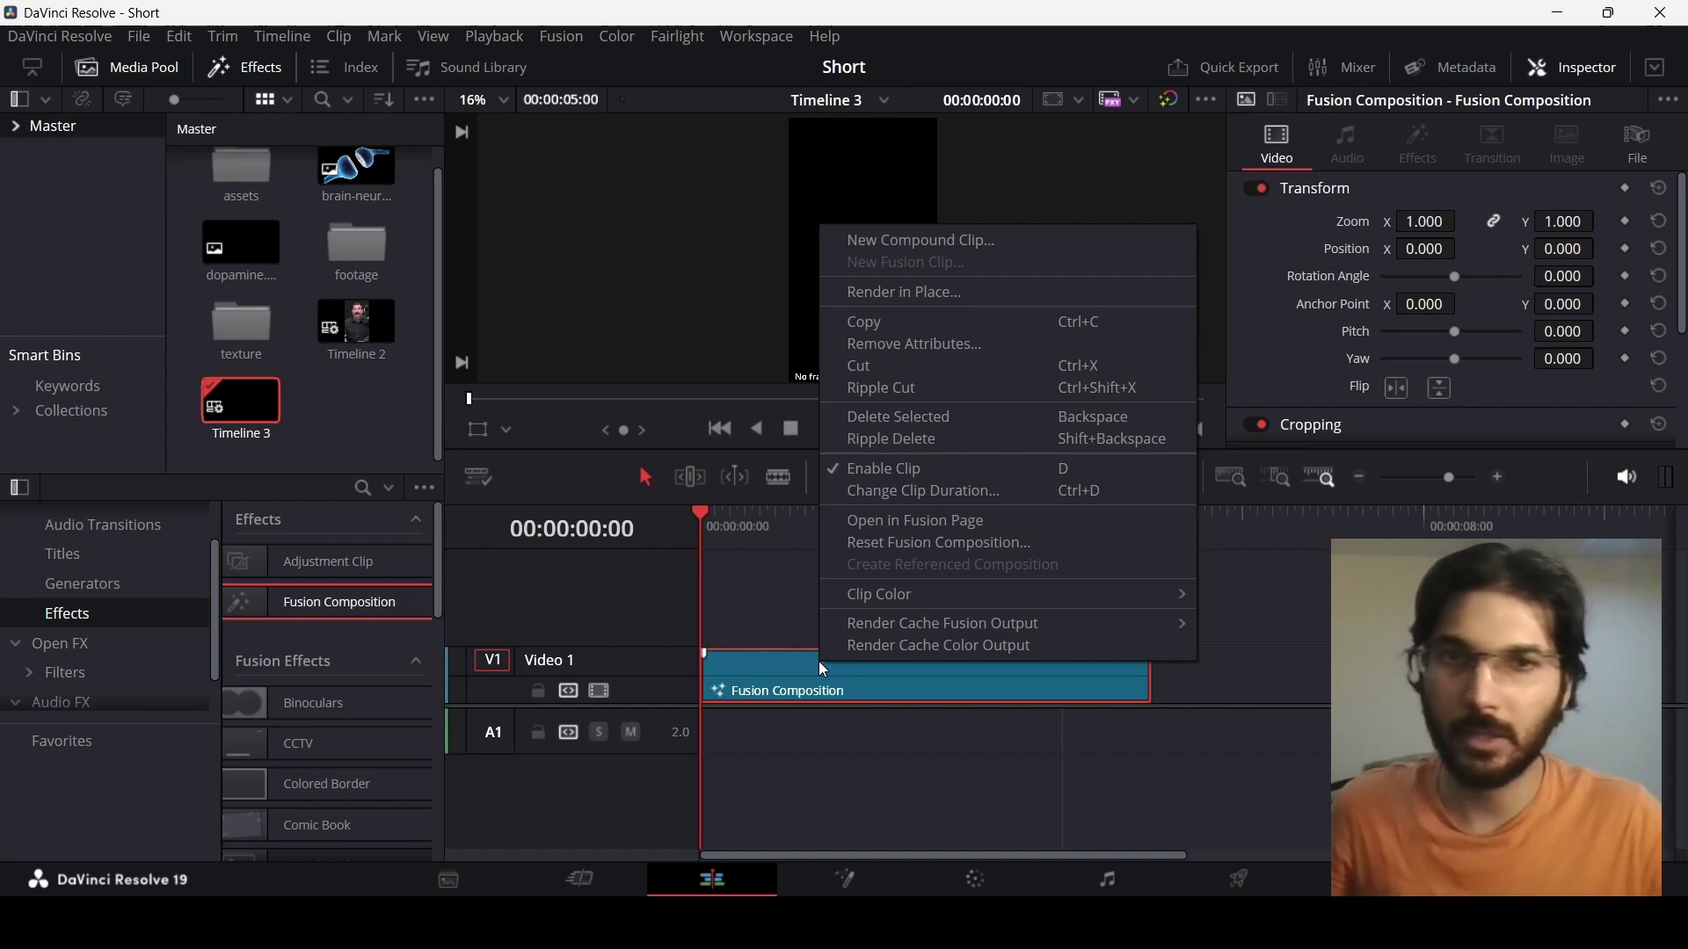
click(915, 523)
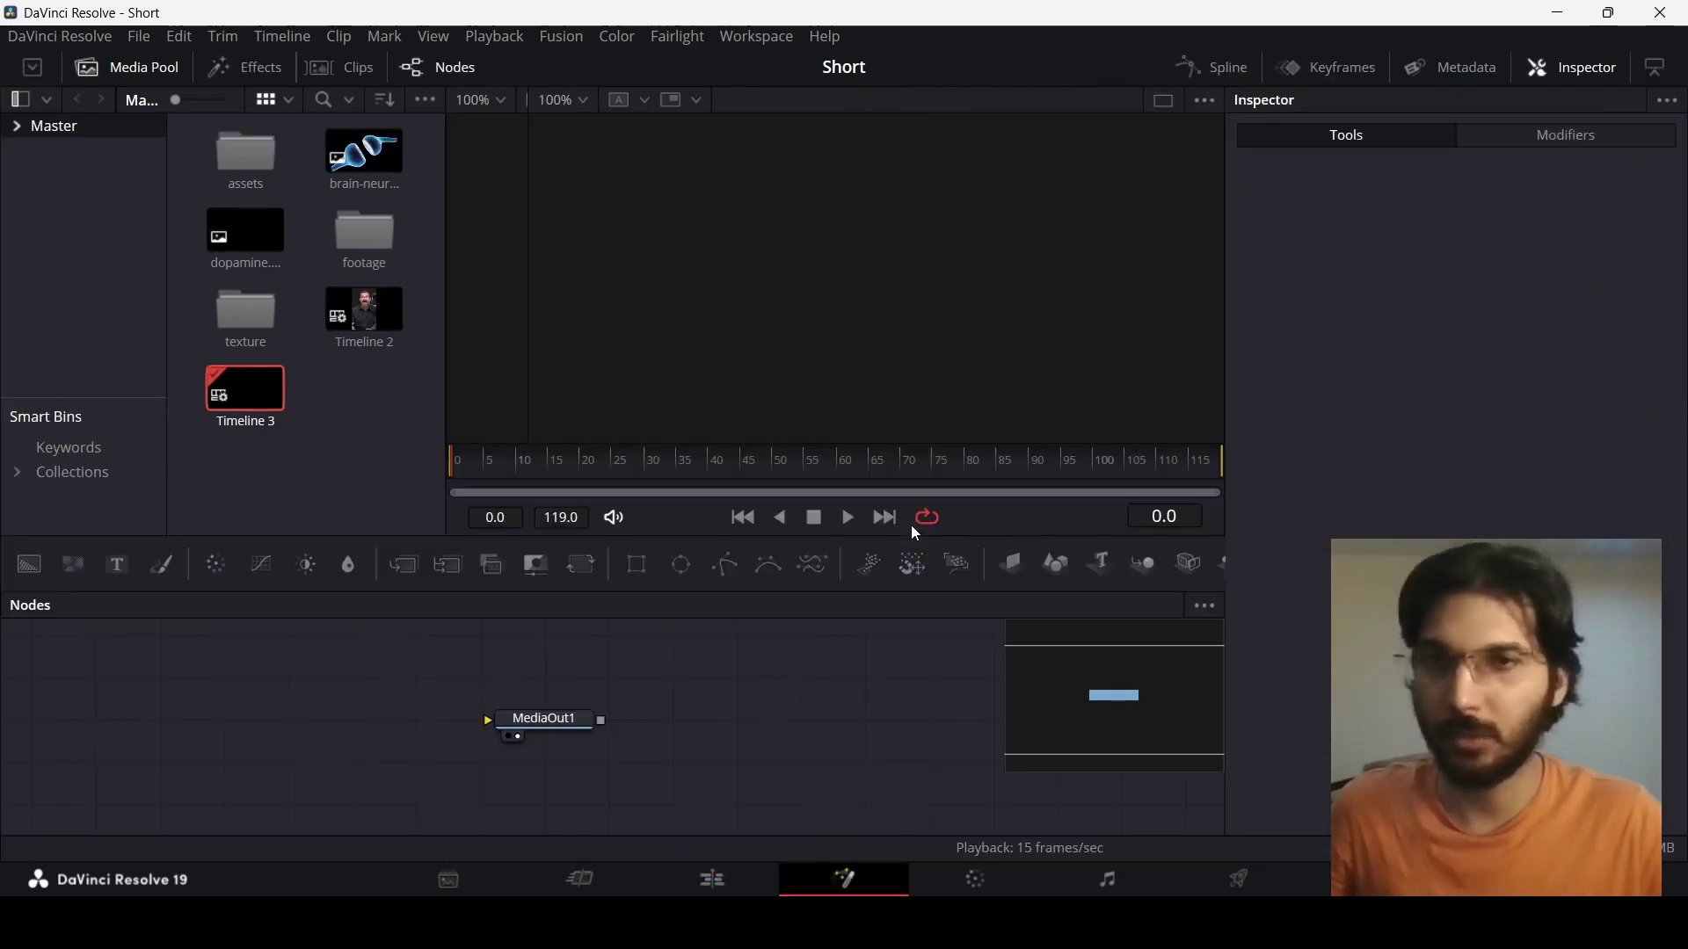
Build a node chain from a new Background node through a new Grid node to MediaOut1
drag(56, 577, 123, 717)
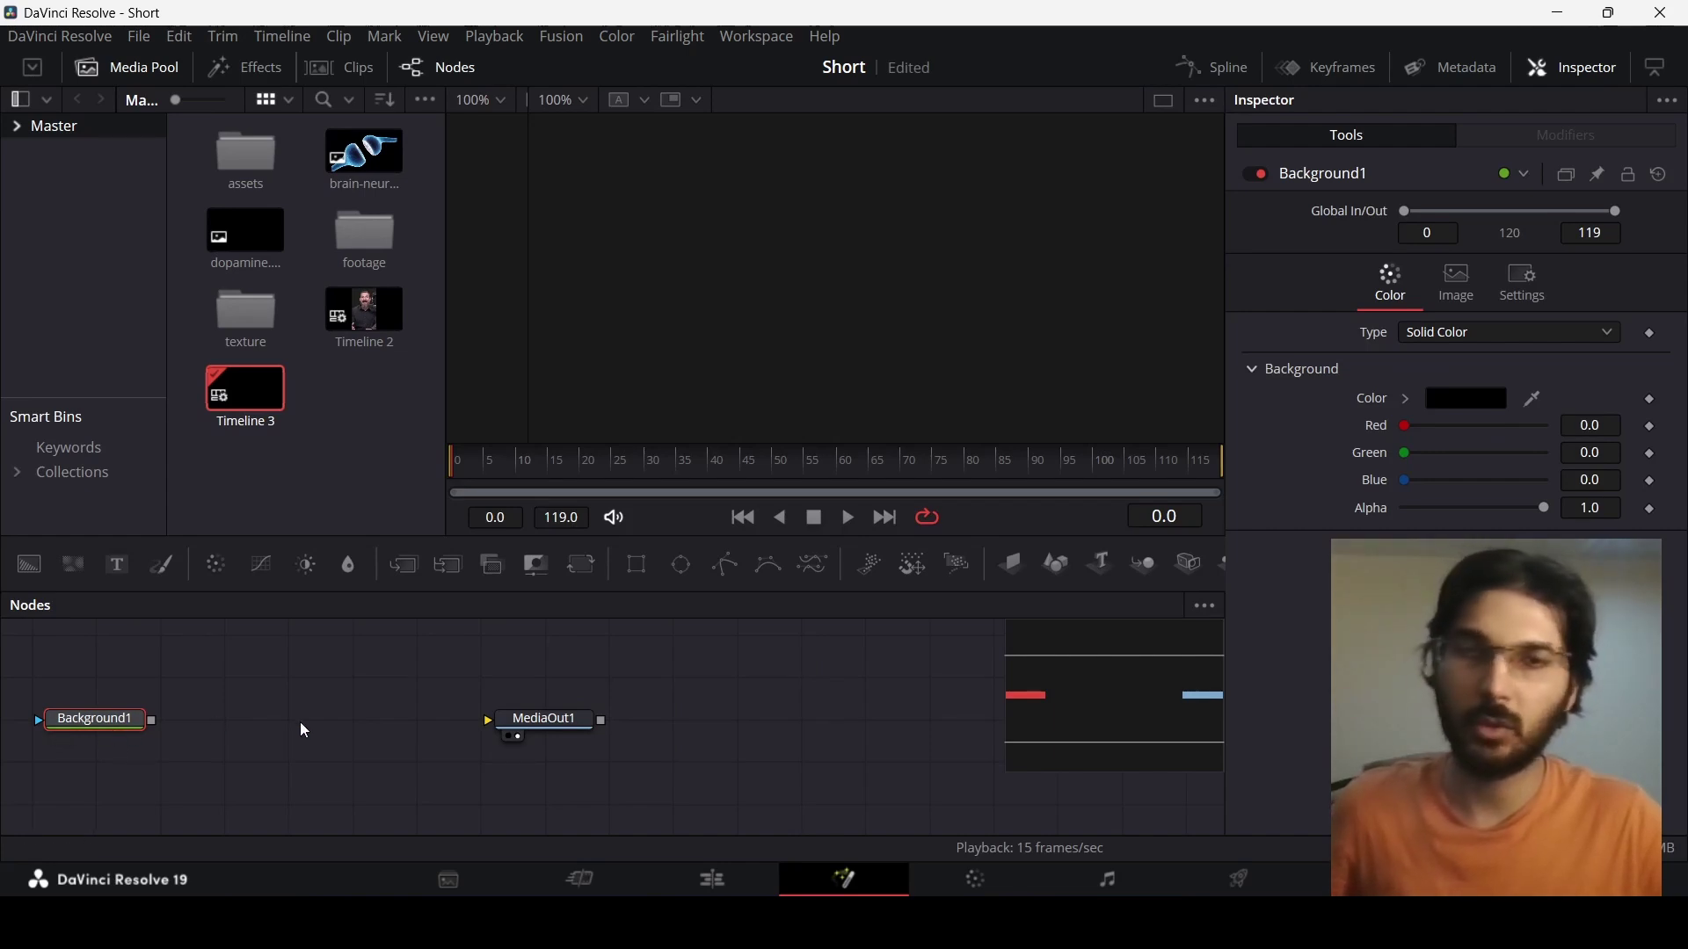
key(shift+space)
text(grid)
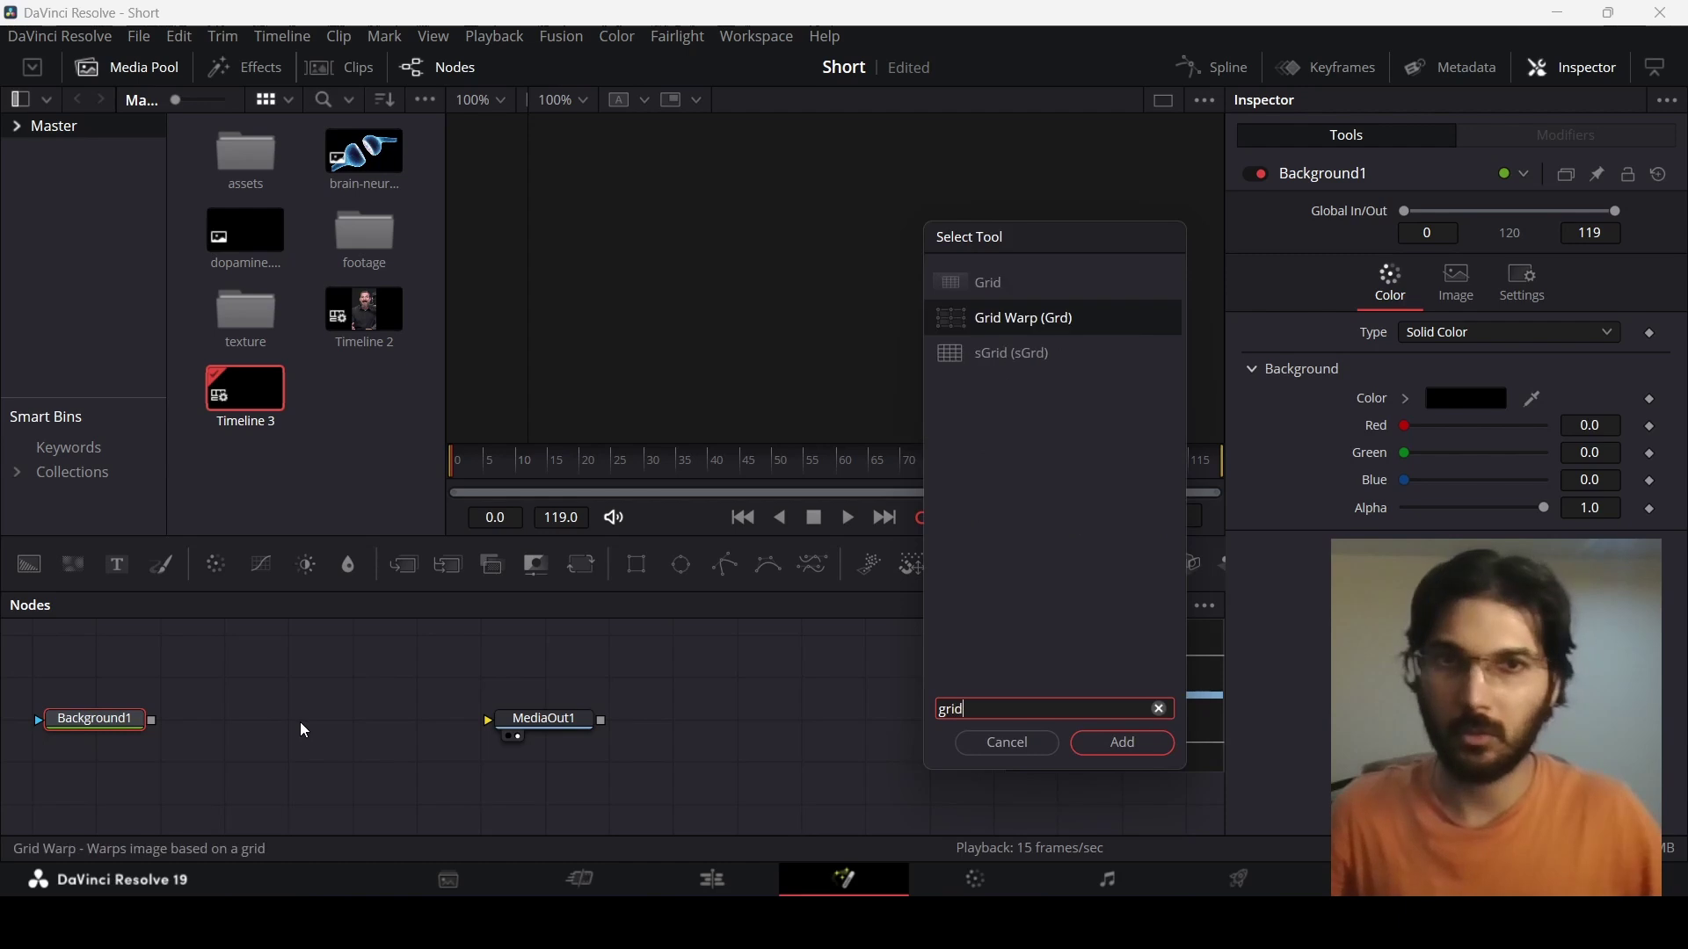
key(Up)
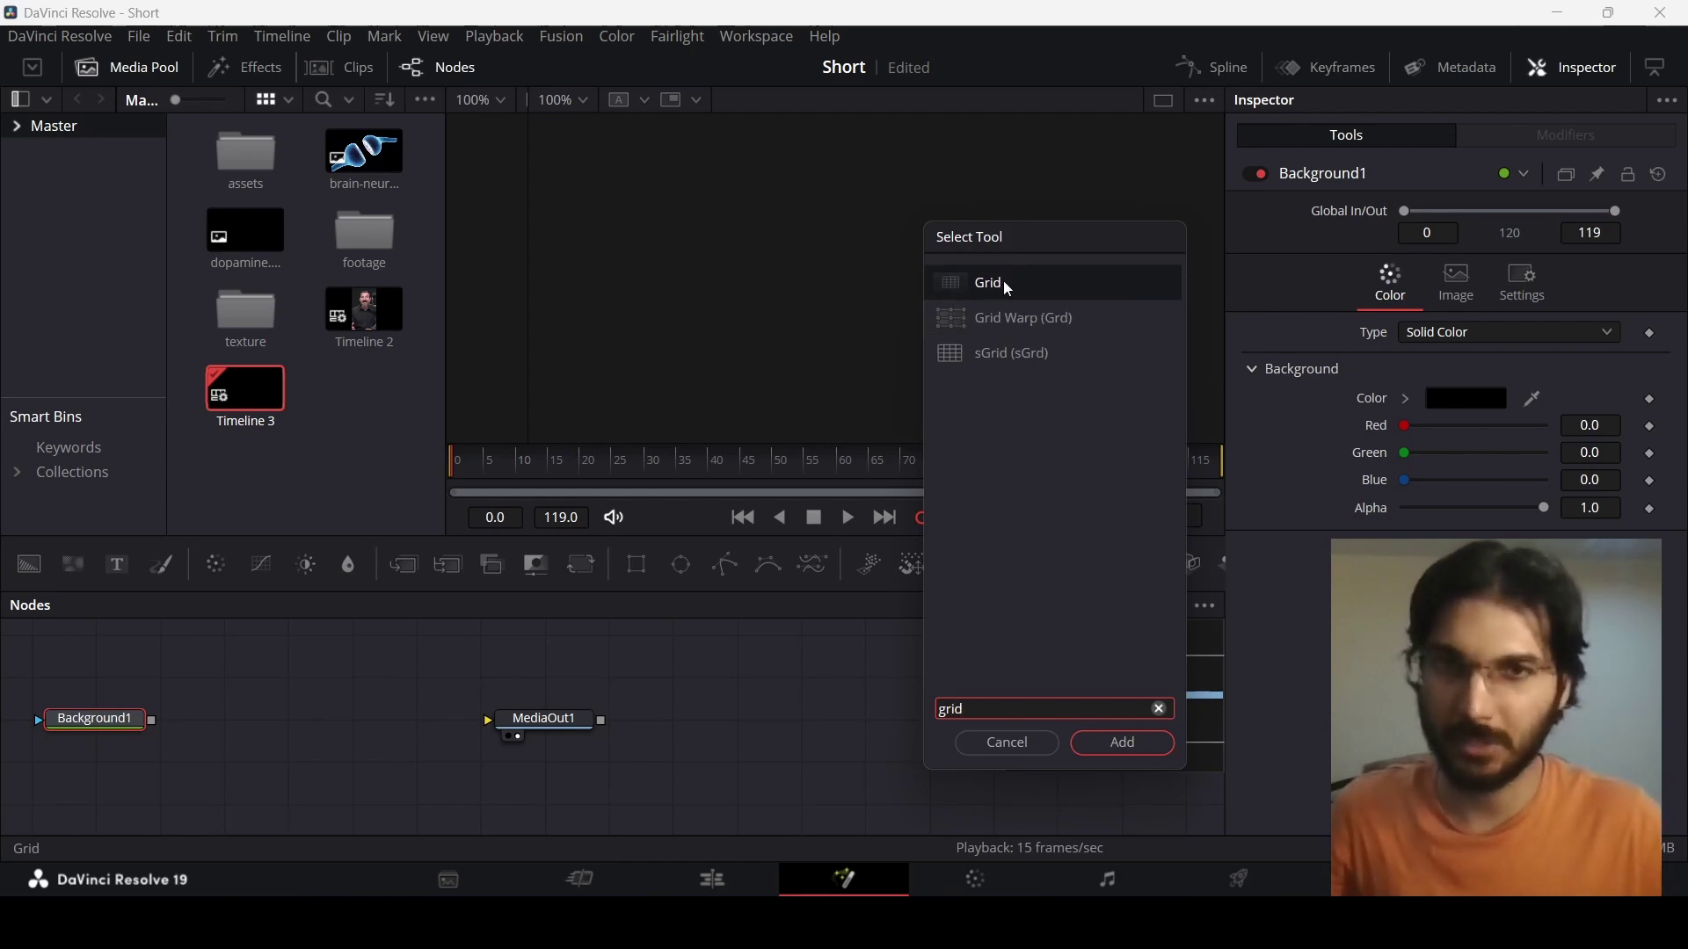
click(1117, 746)
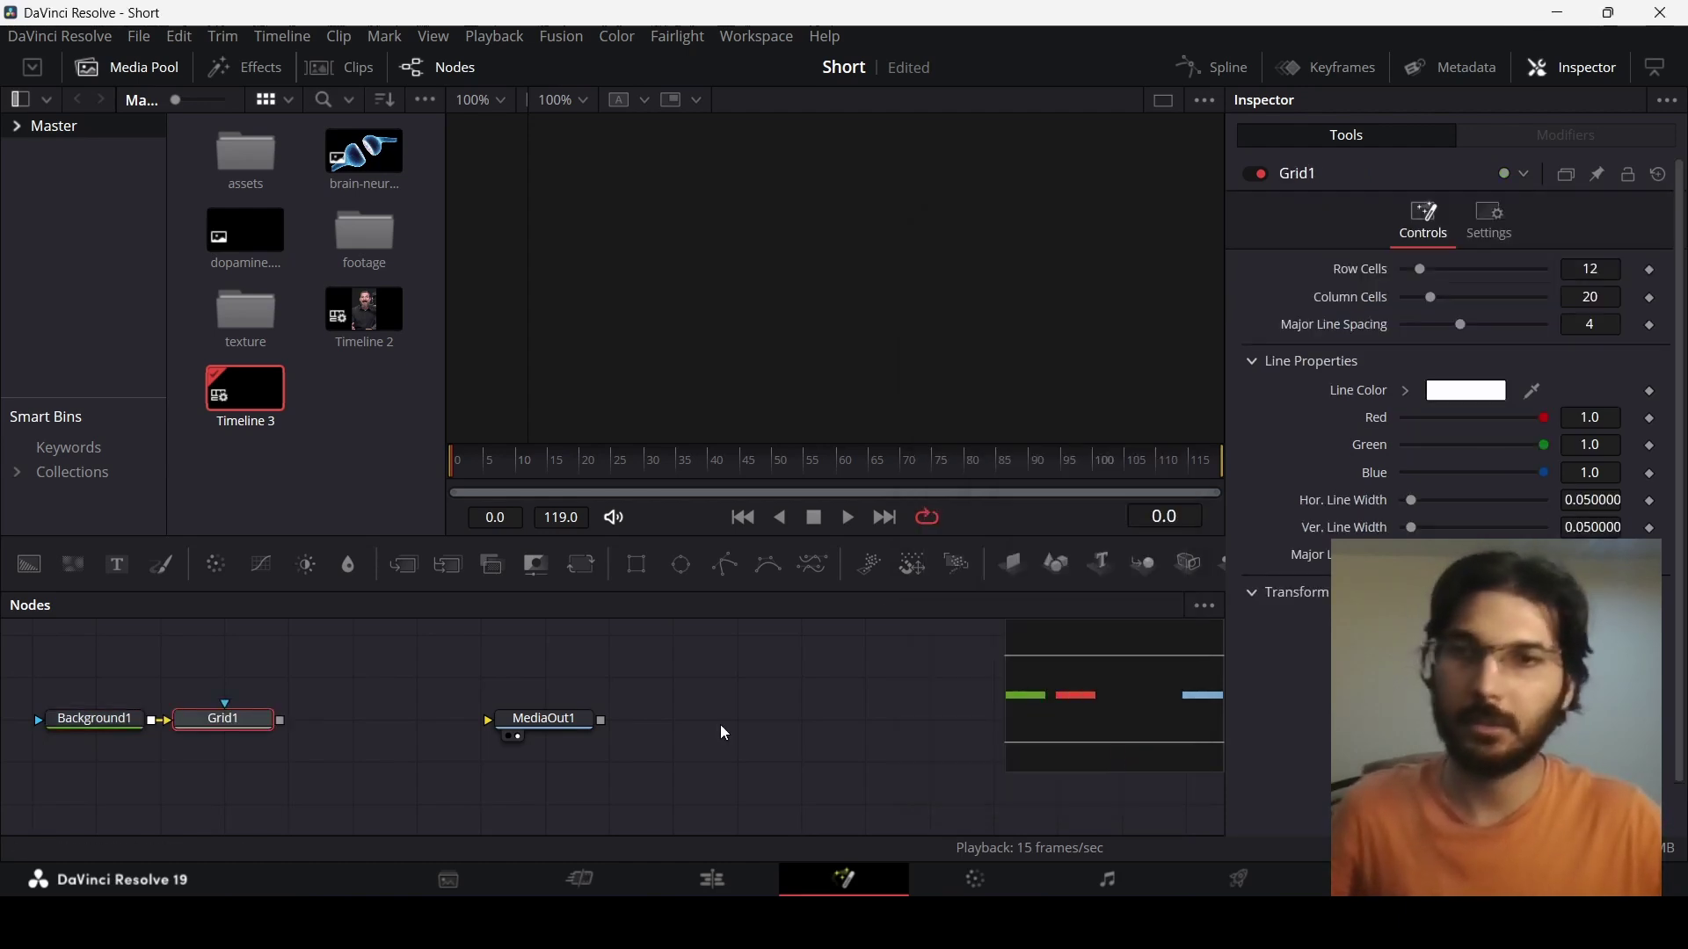
drag(280, 720, 490, 720)
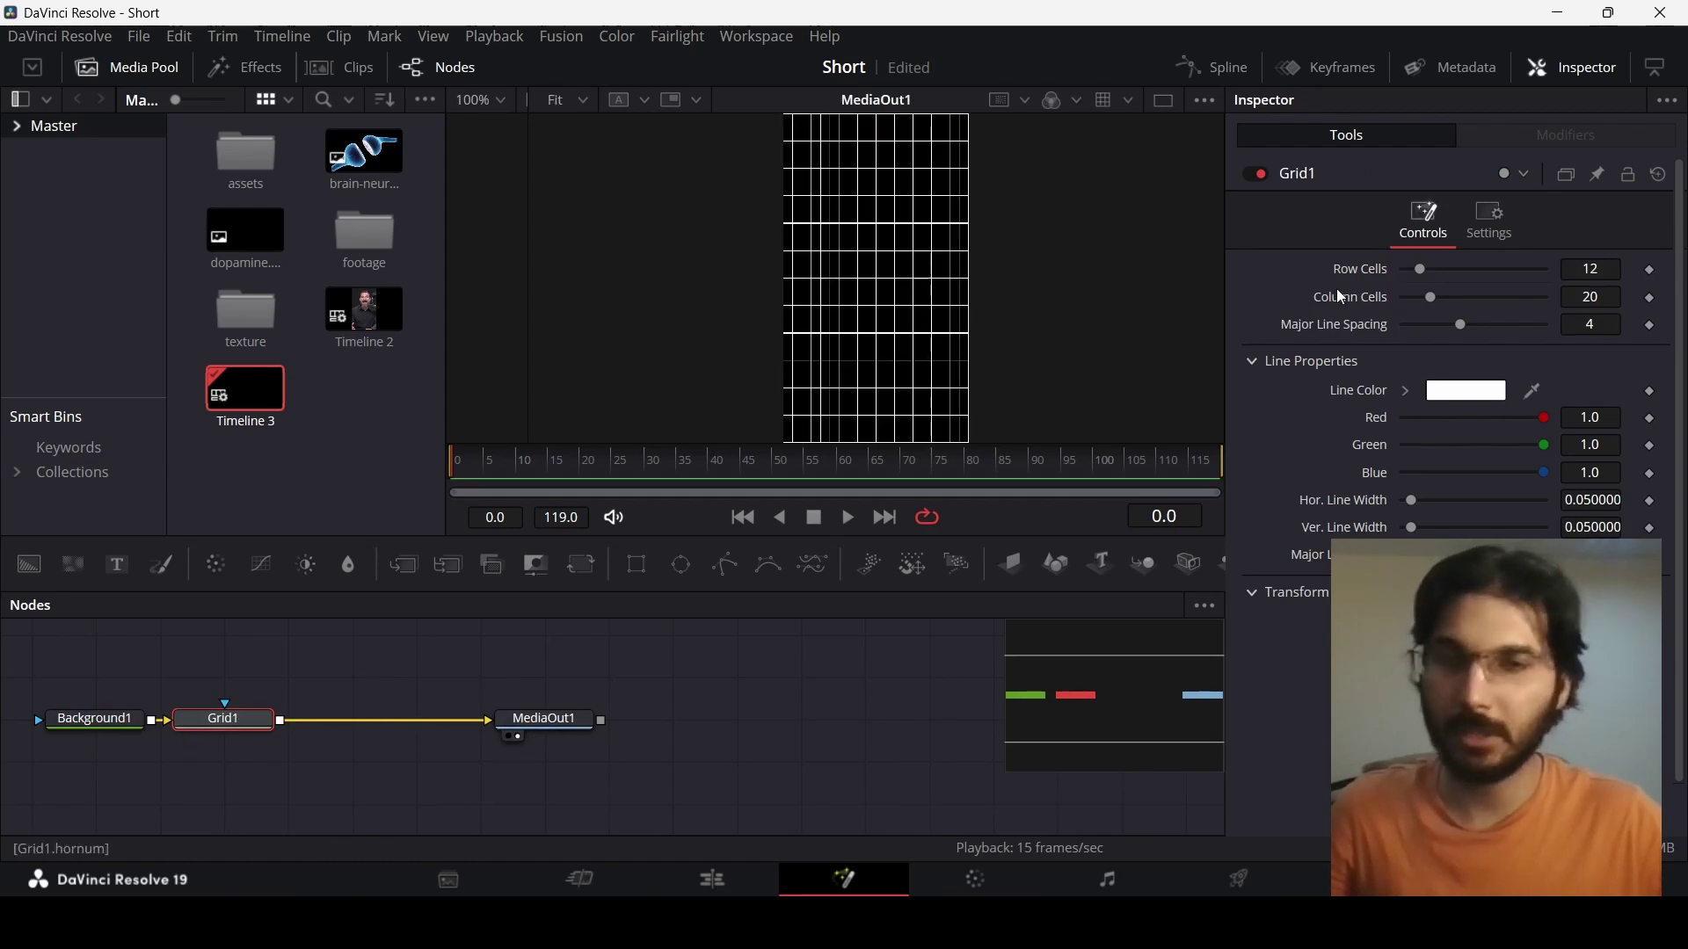
Set the grid's row cells to 10, column cells to 10 and major line spacing to 0
click(1582, 270)
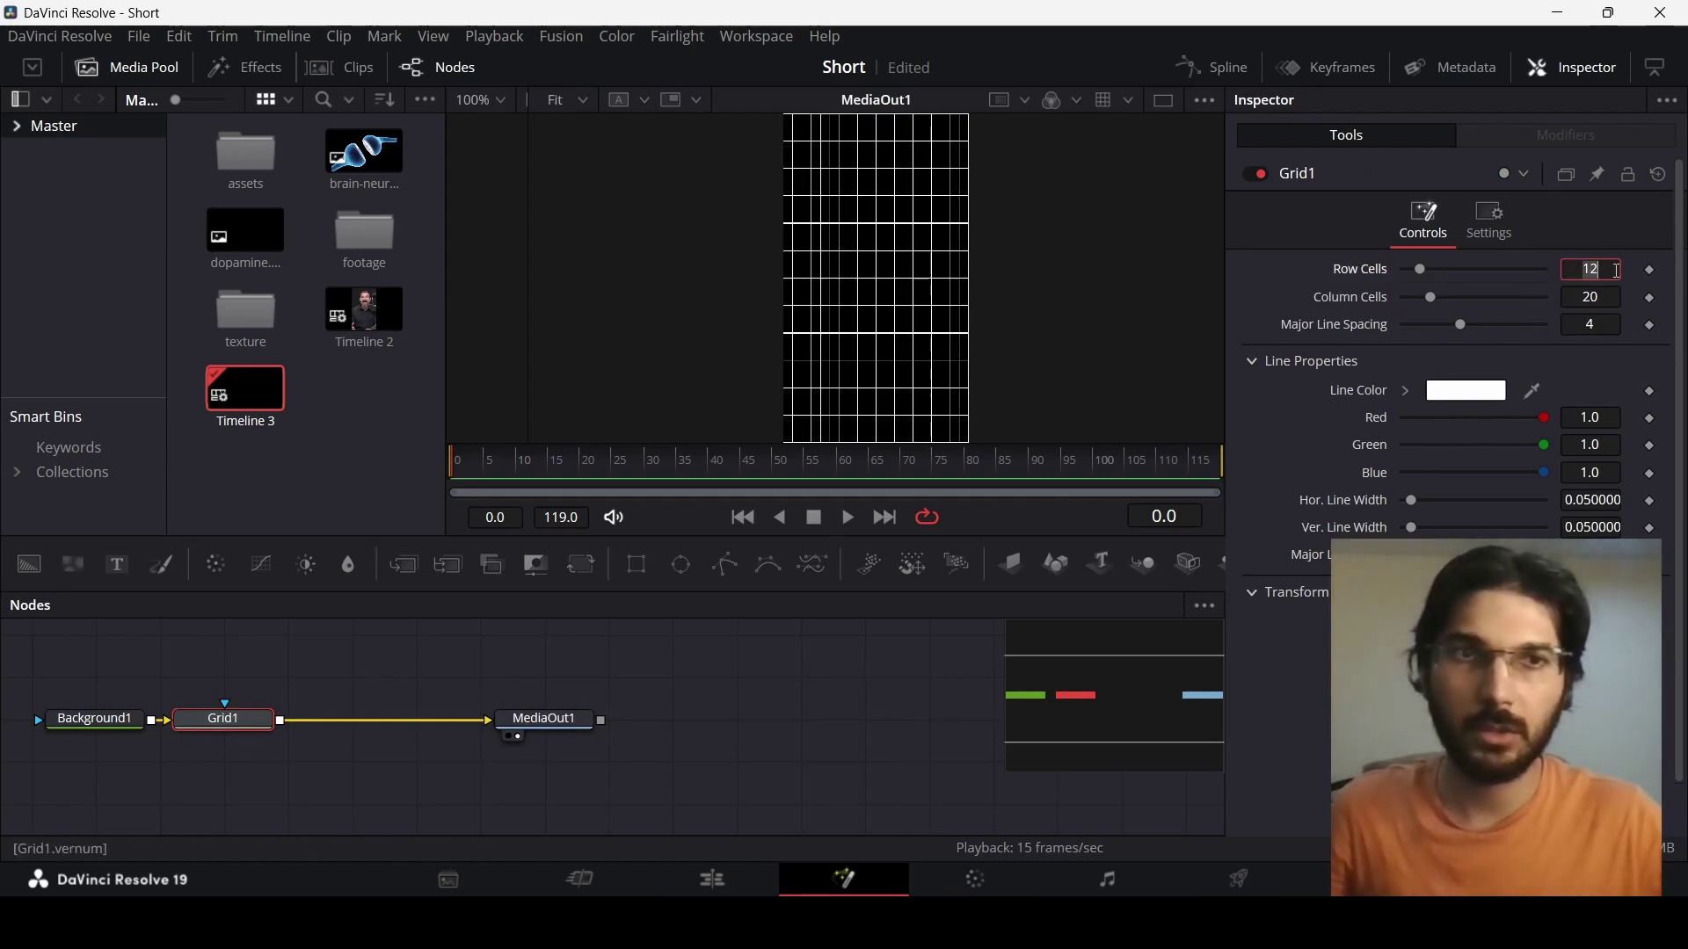
text(10)
key(Tab)
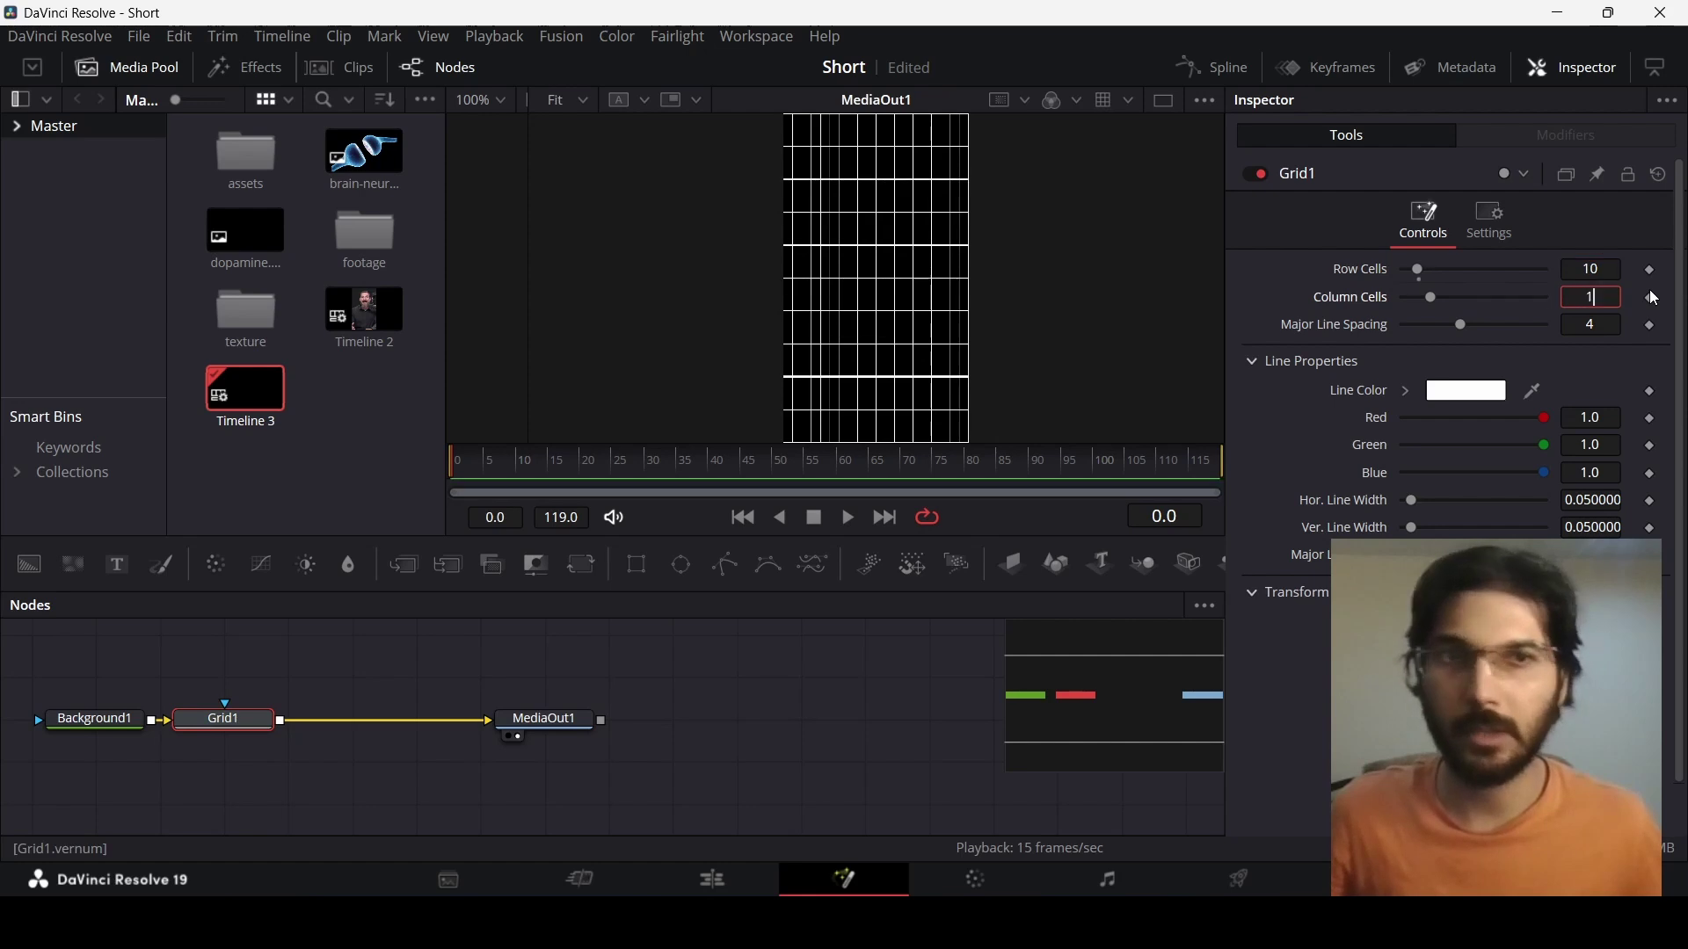
text(10)
key(Tab)
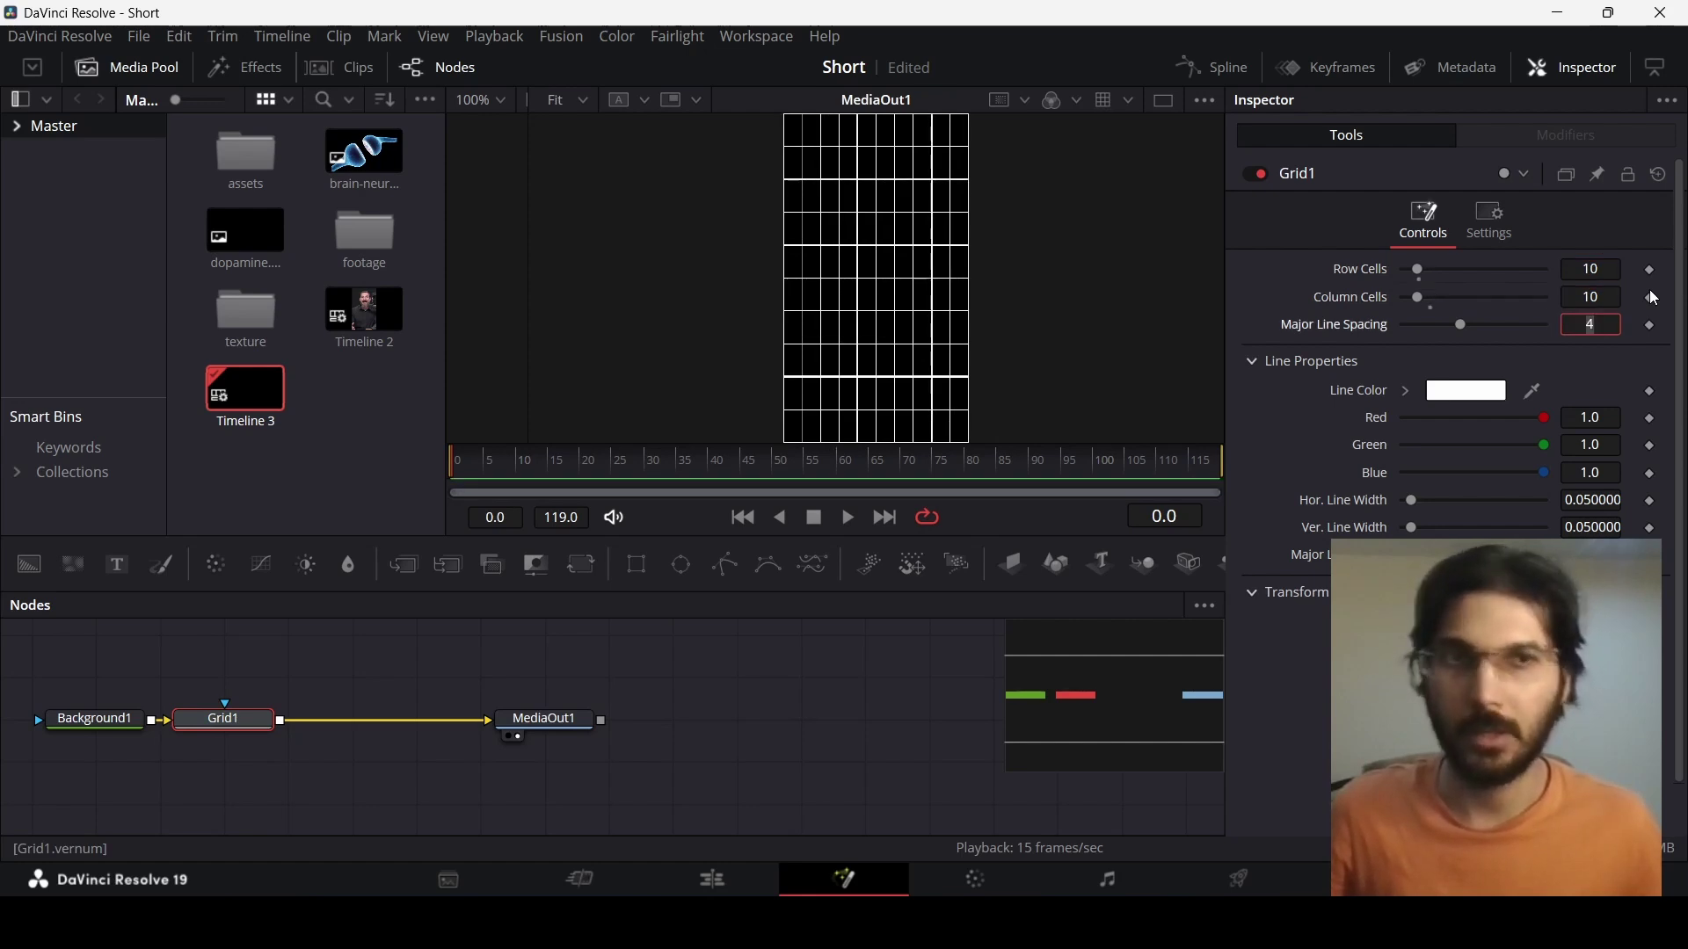
text(0)
key(Tab)
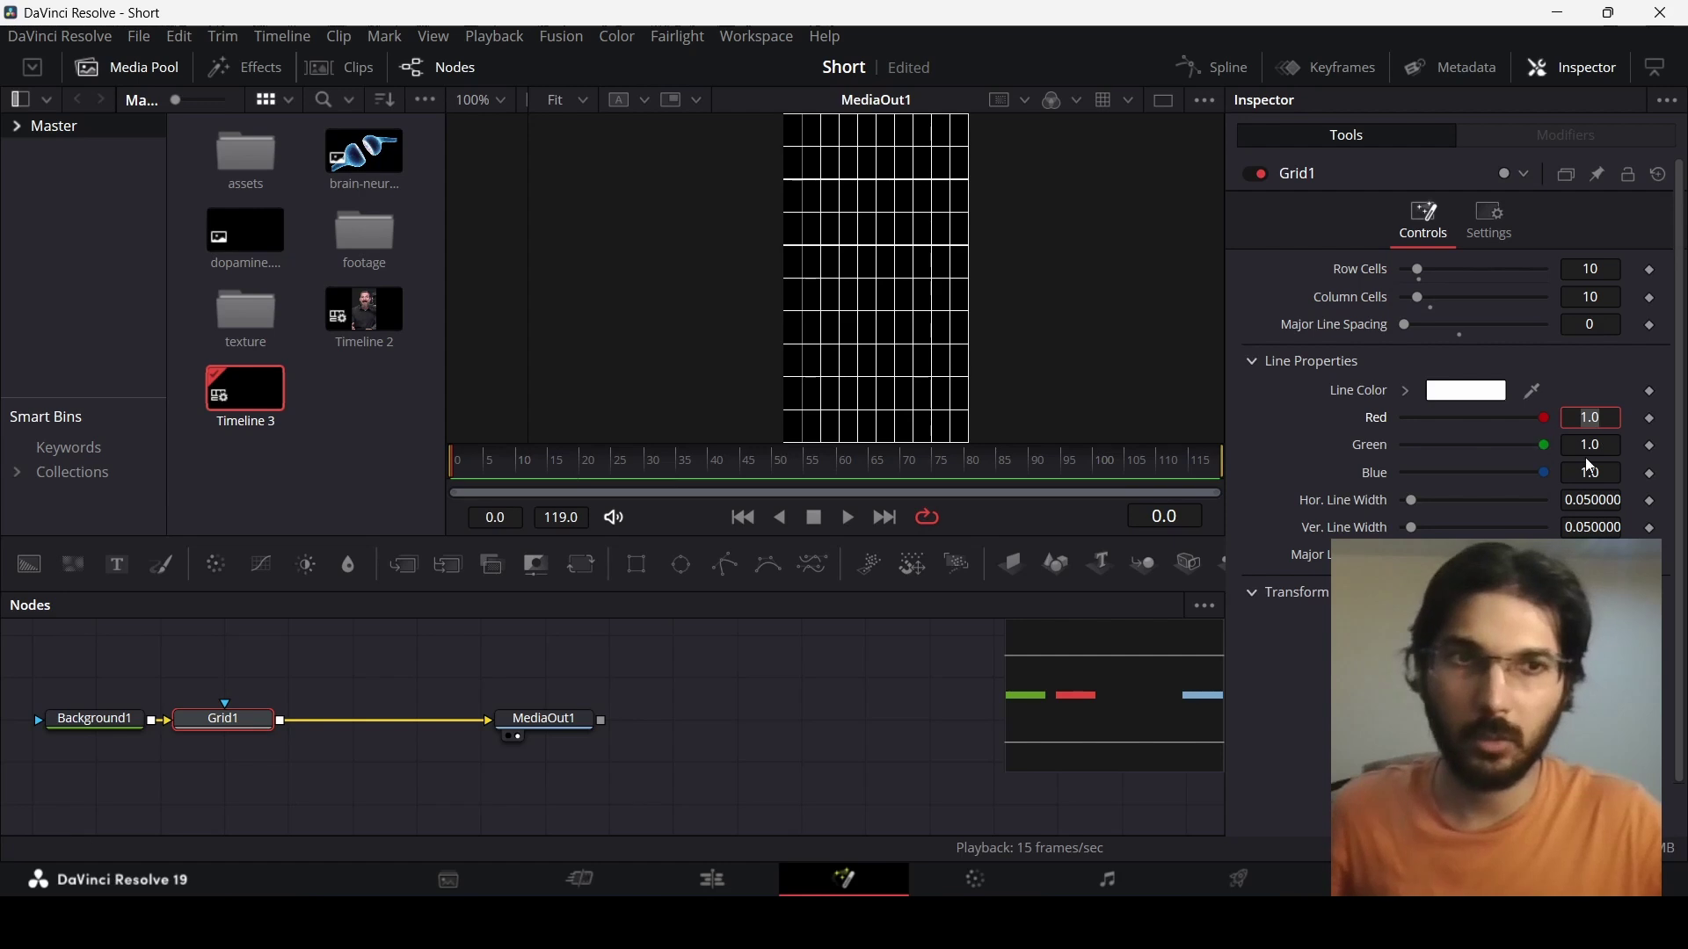
Make the grid lines dark red by setting the line color to red 0.5, green 0 and blue 0
drag(1545, 446, 1380, 466)
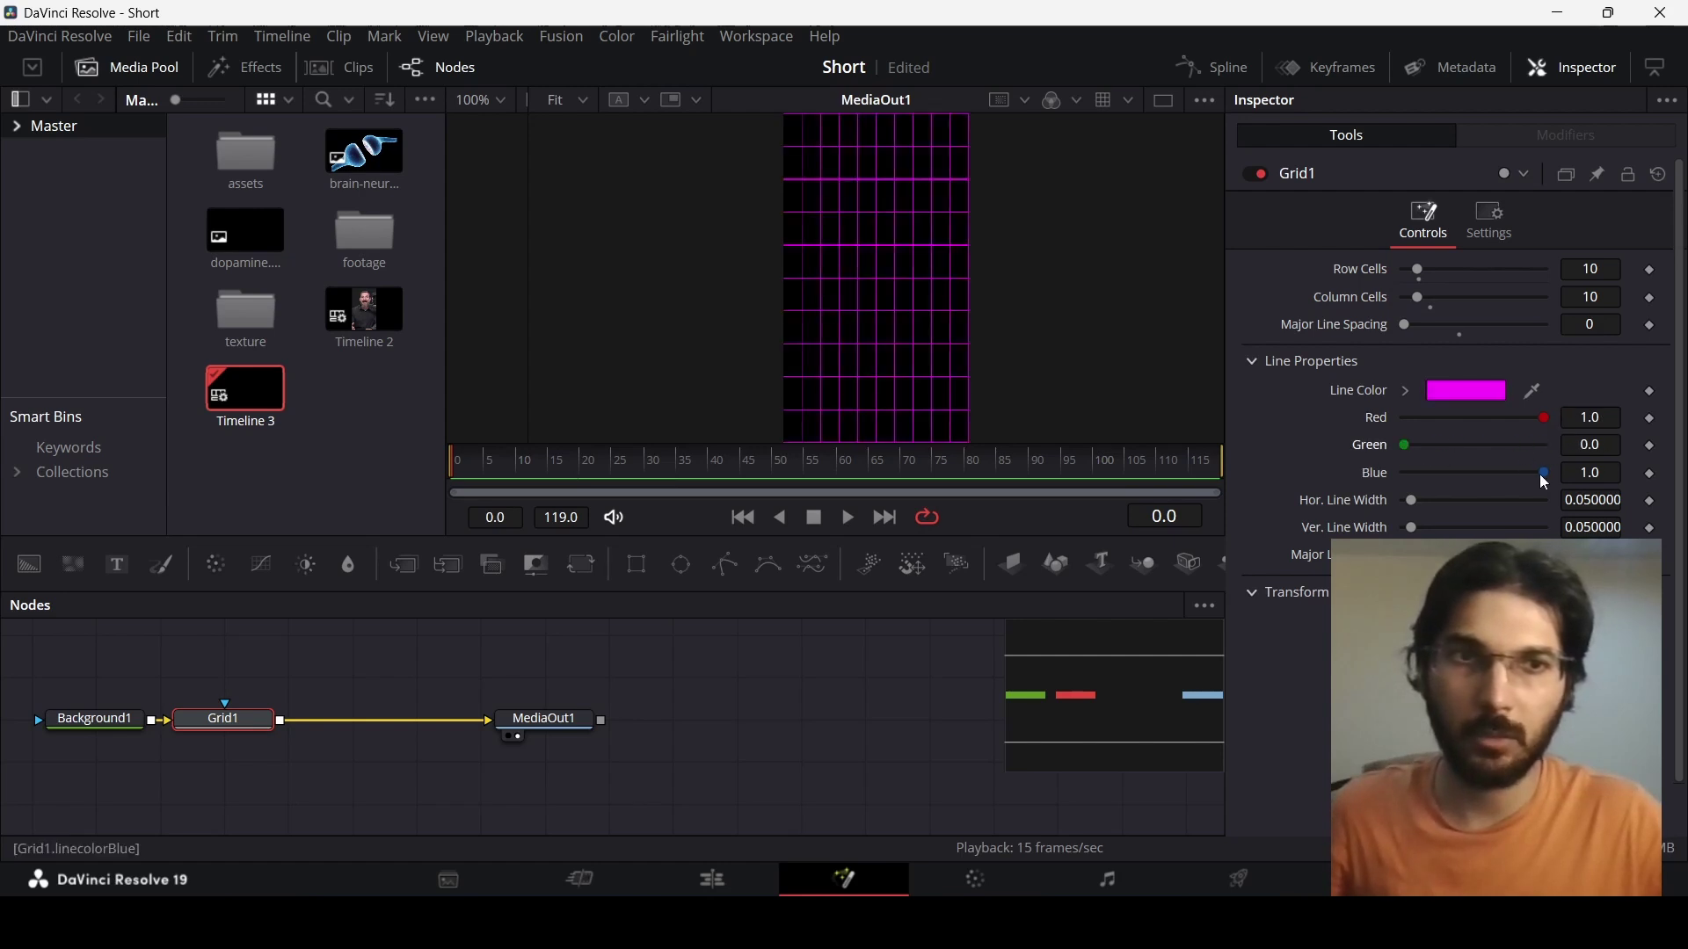
drag(1544, 473, 1352, 485)
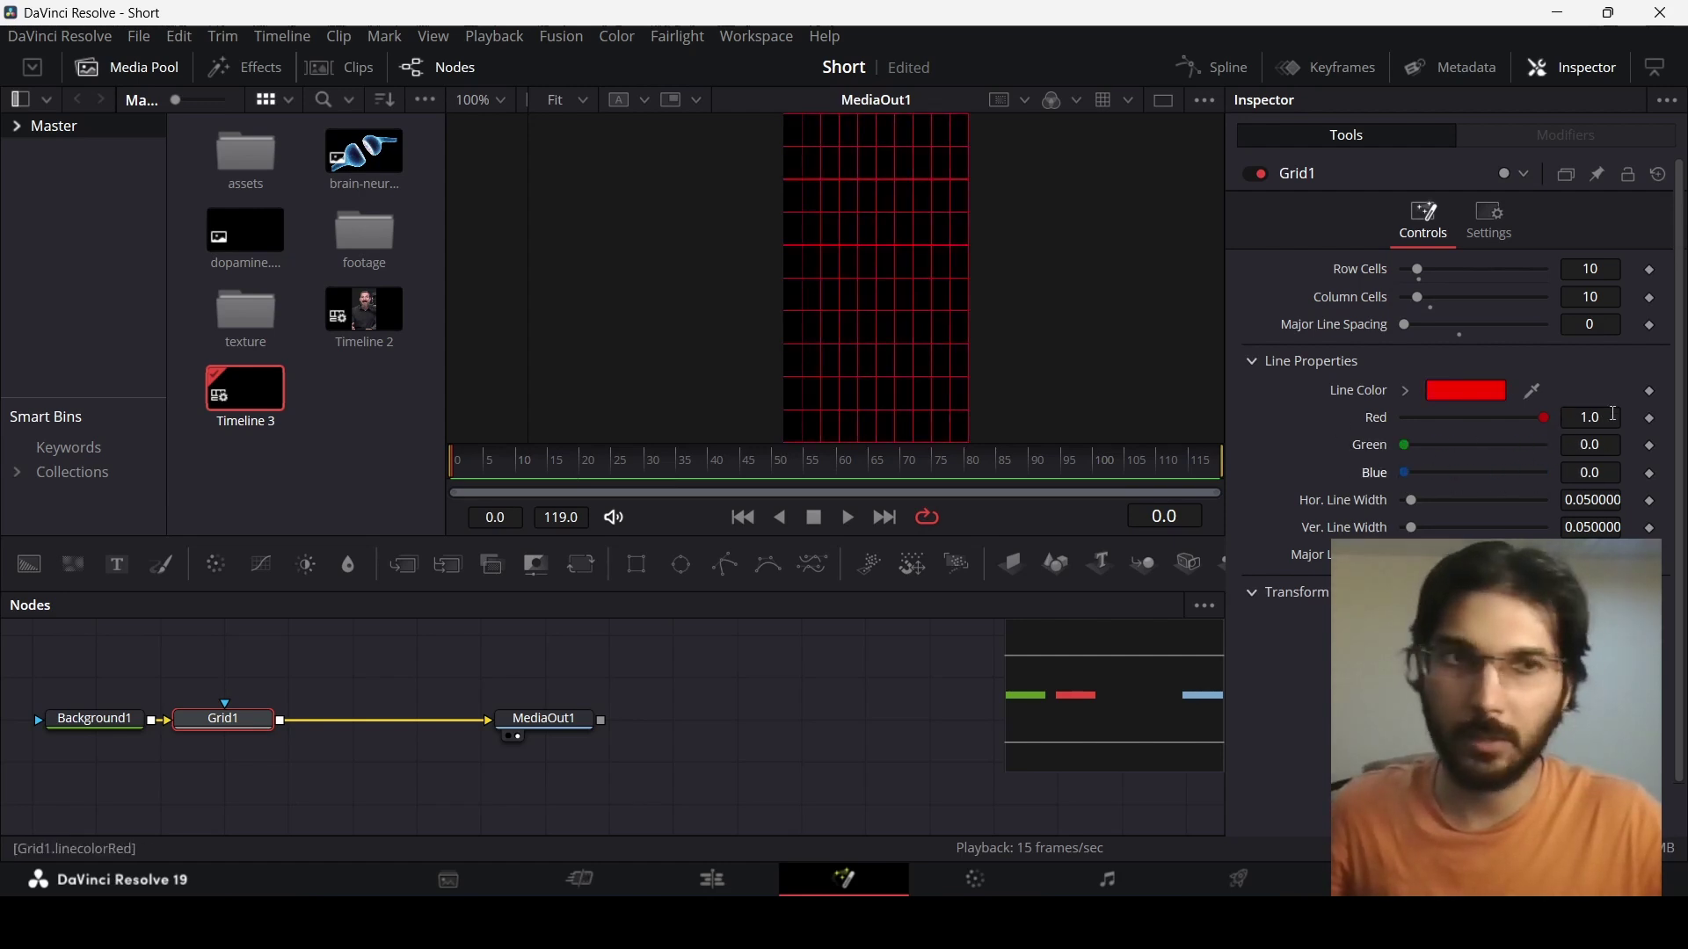
click(1614, 416)
text(0.5)
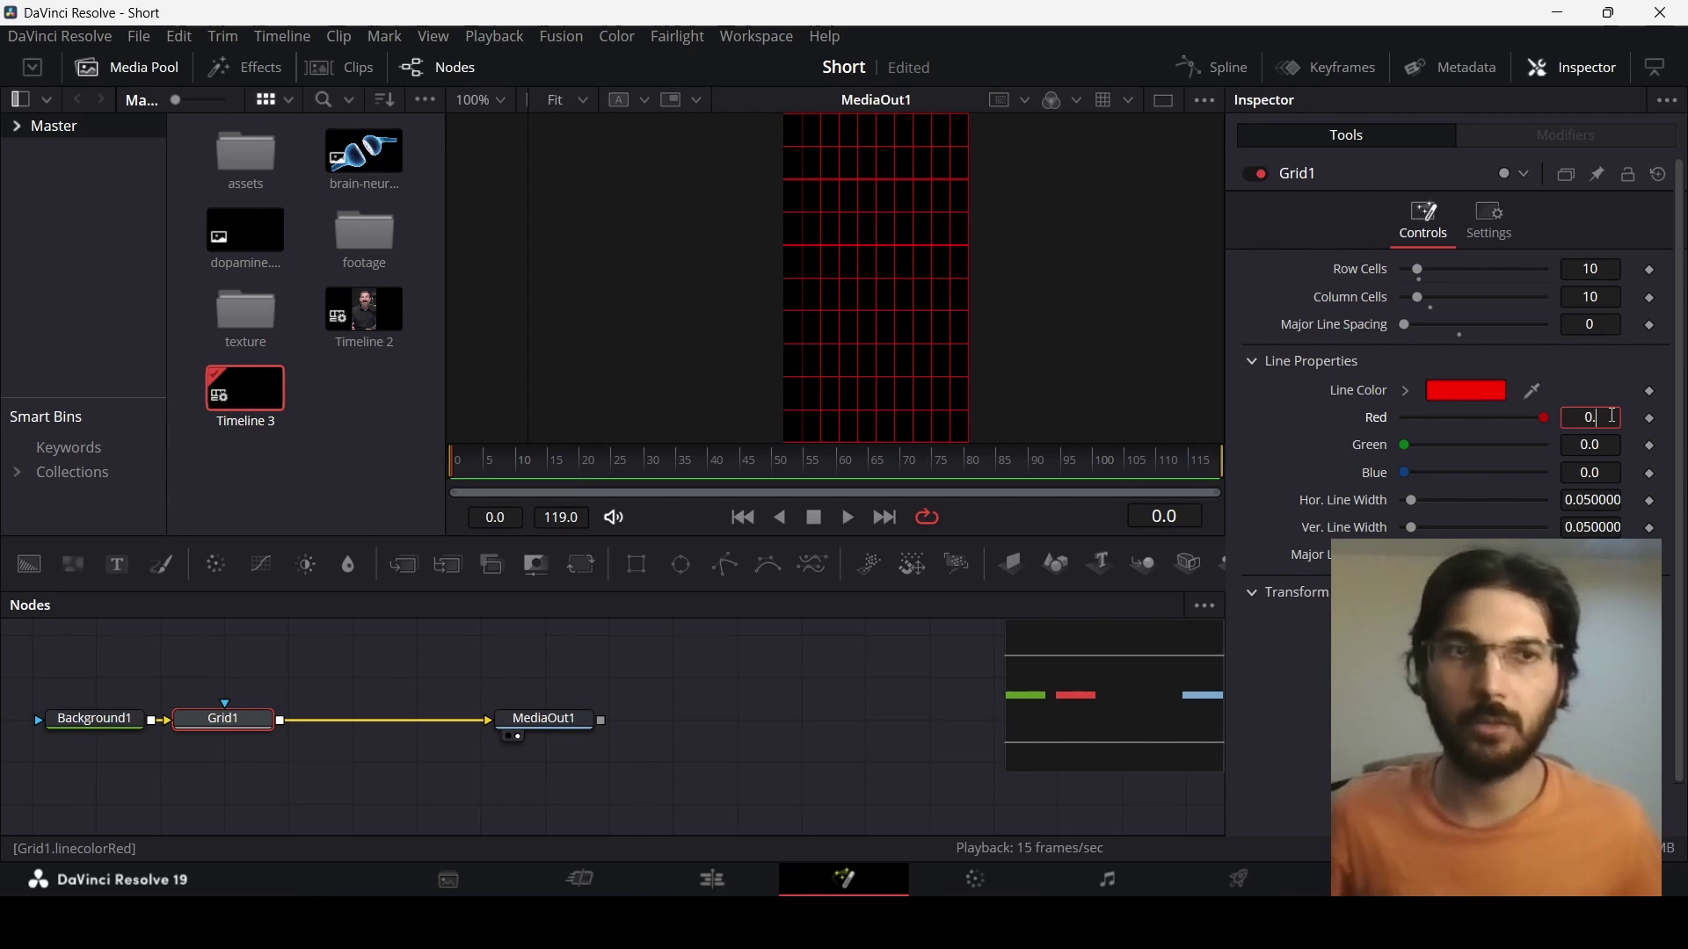
key(Tab)
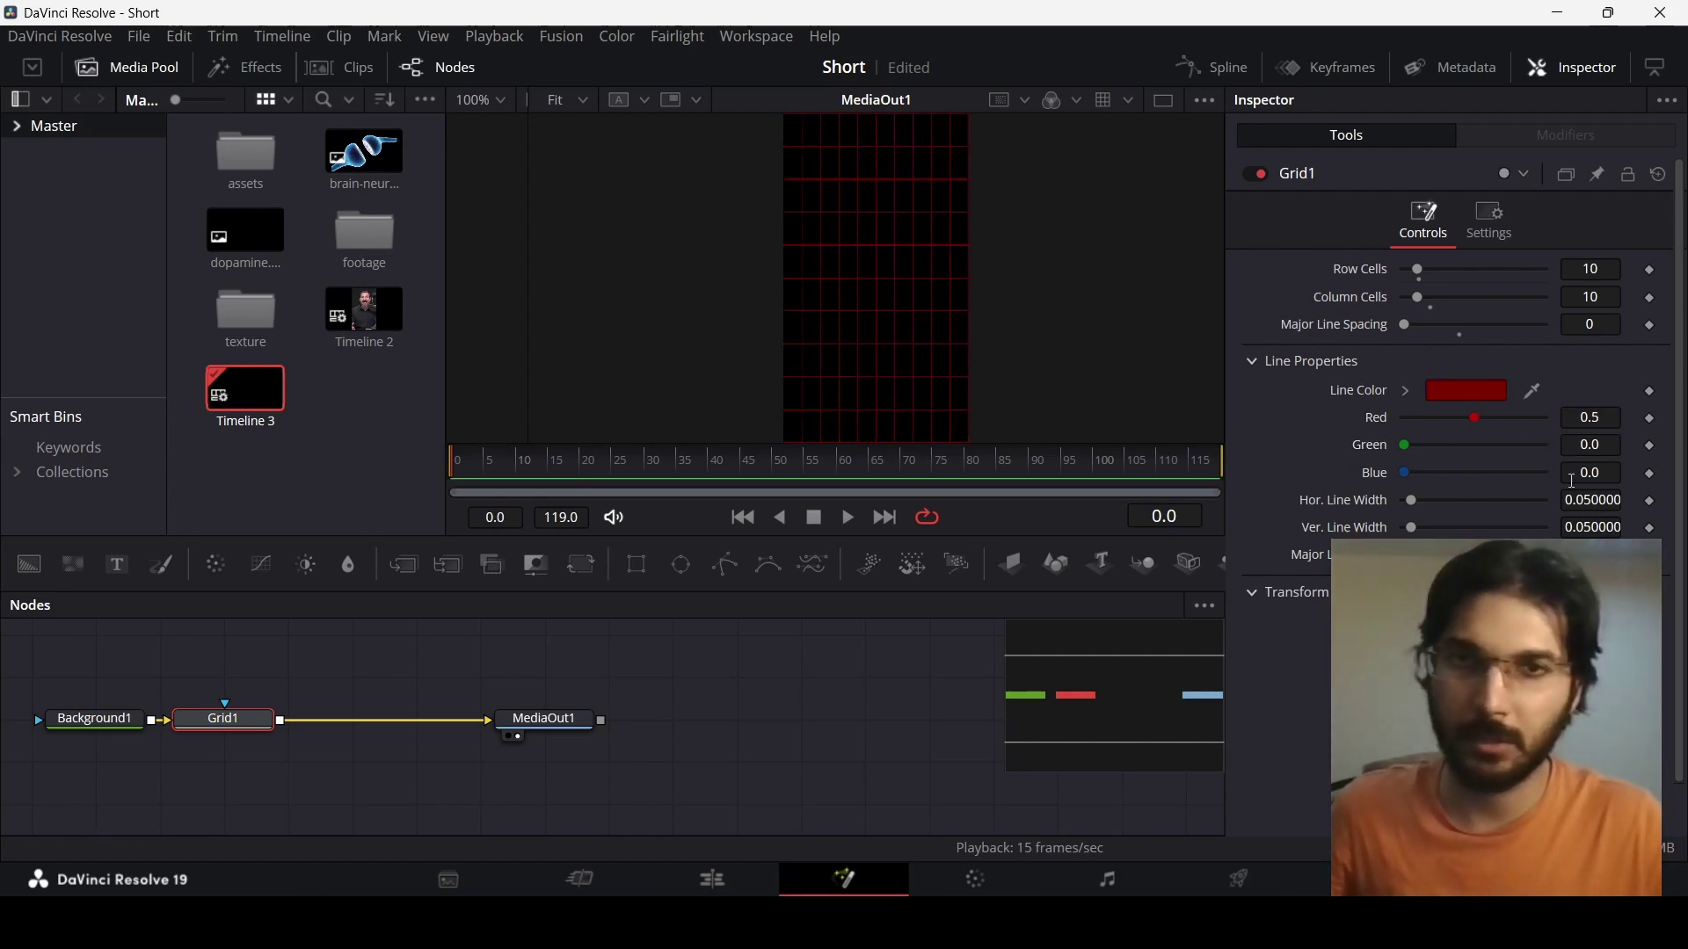
Increase the grid's zoom slightly to about 1.032 so its outer border lines move beyond the frame edges
click(1254, 363)
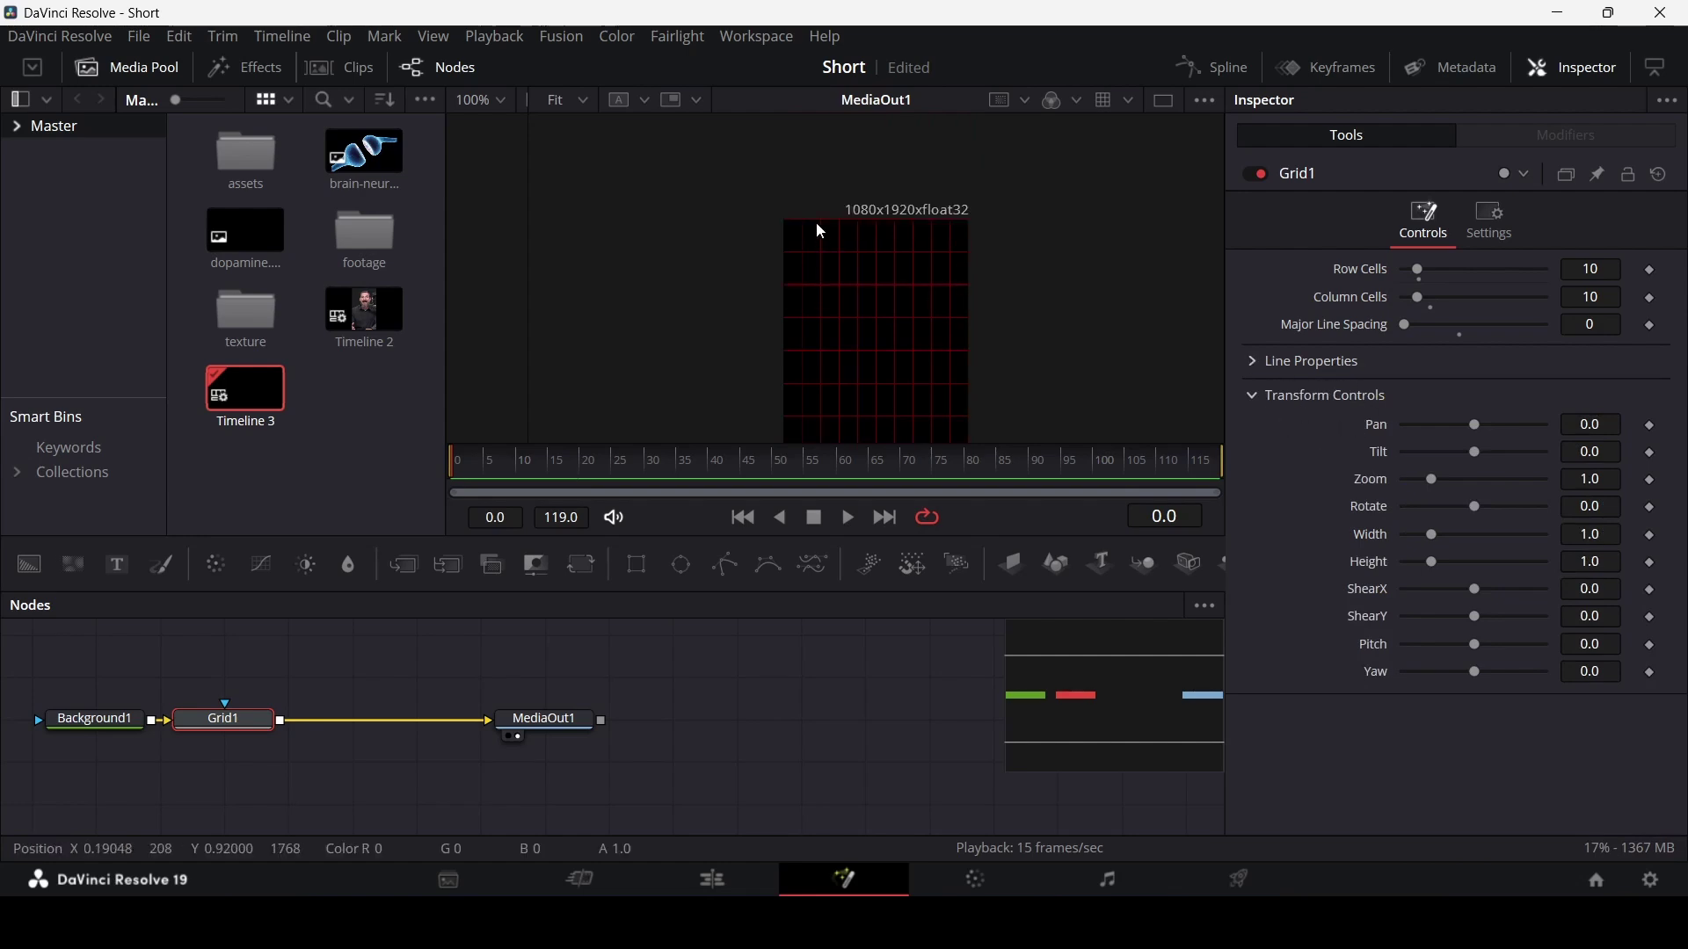
scroll(816, 221, up, 3)
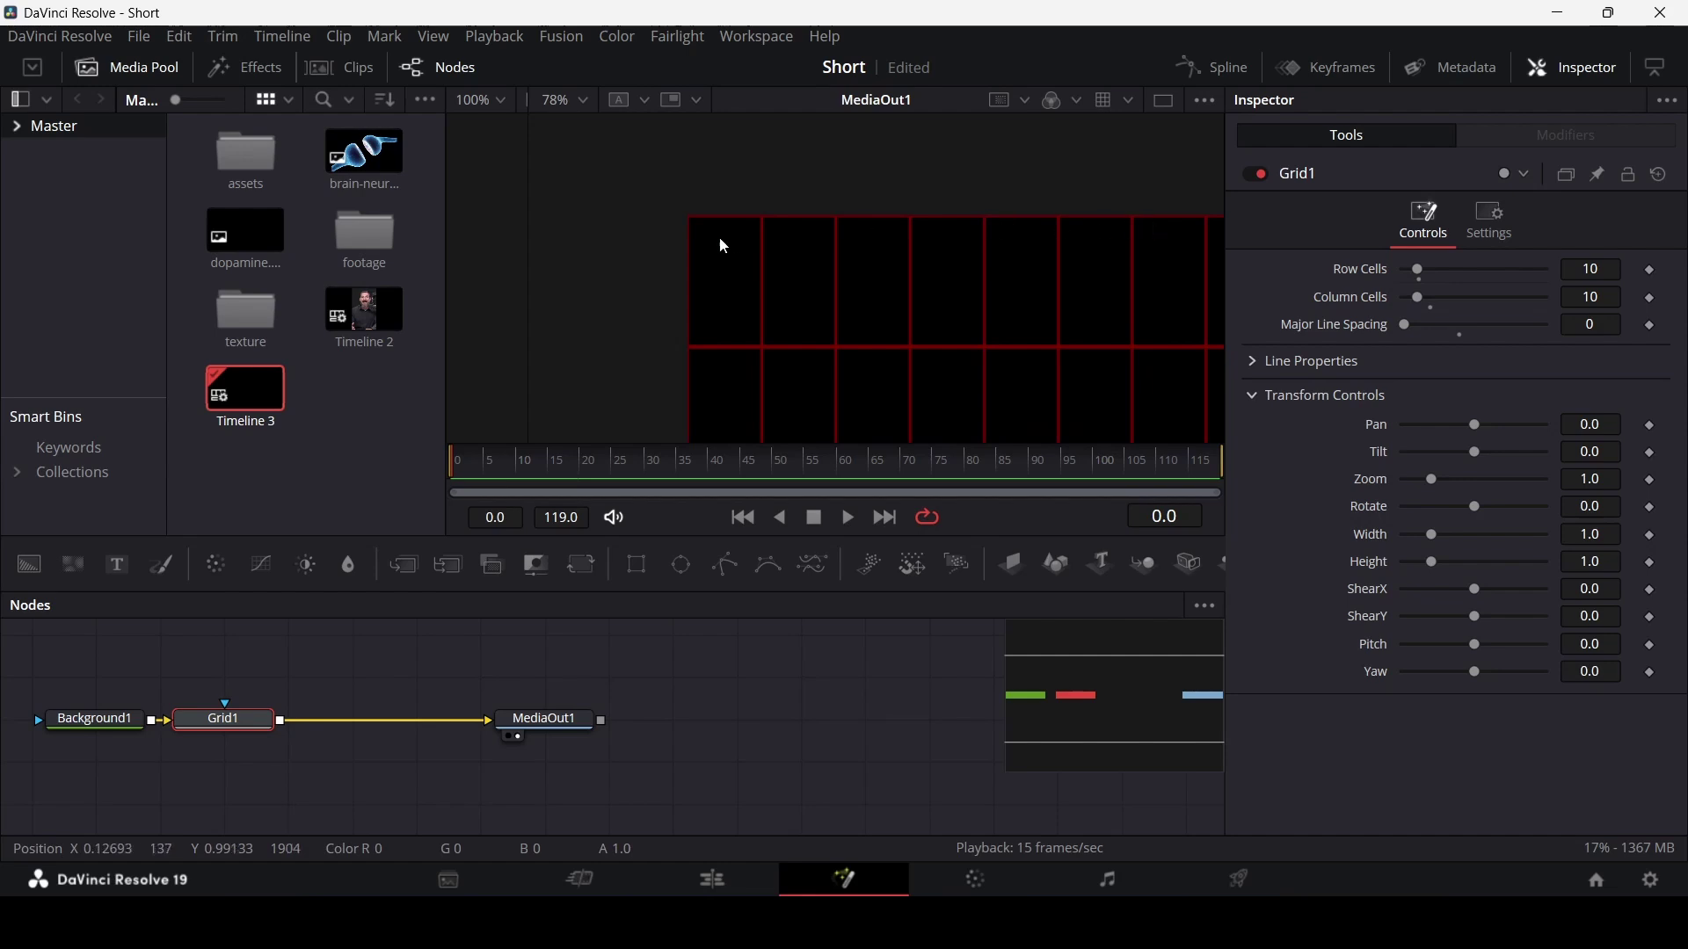
scroll(856, 304, down, 2)
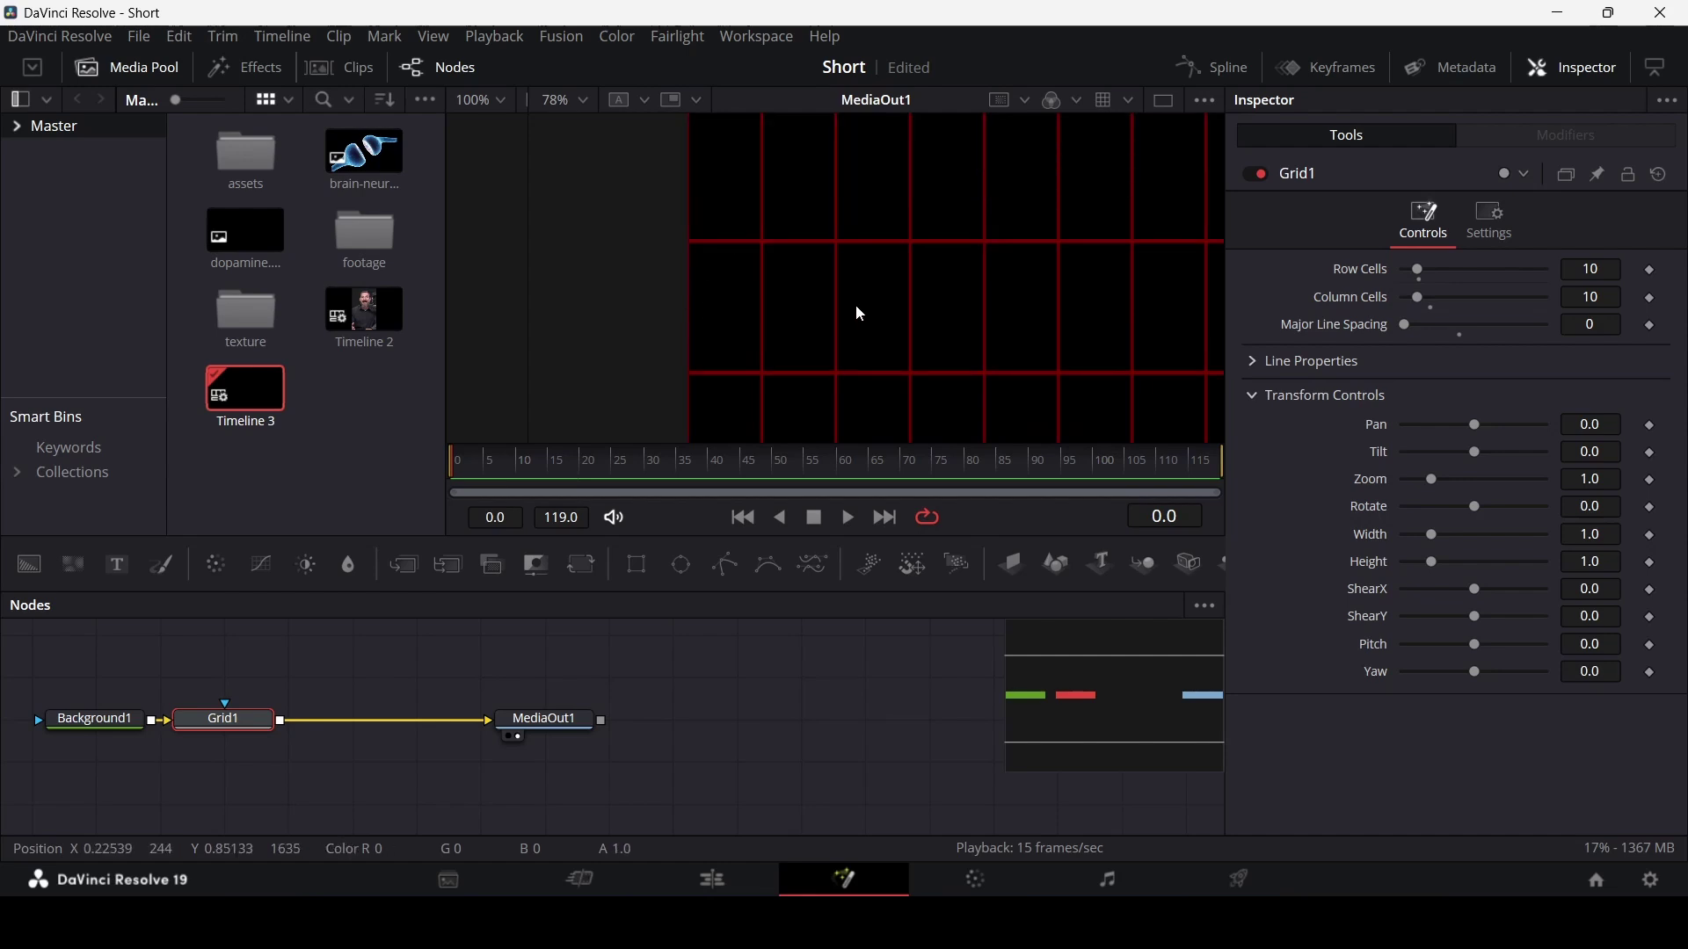
scroll(858, 307, up, 2)
scroll(856, 304, right, 1)
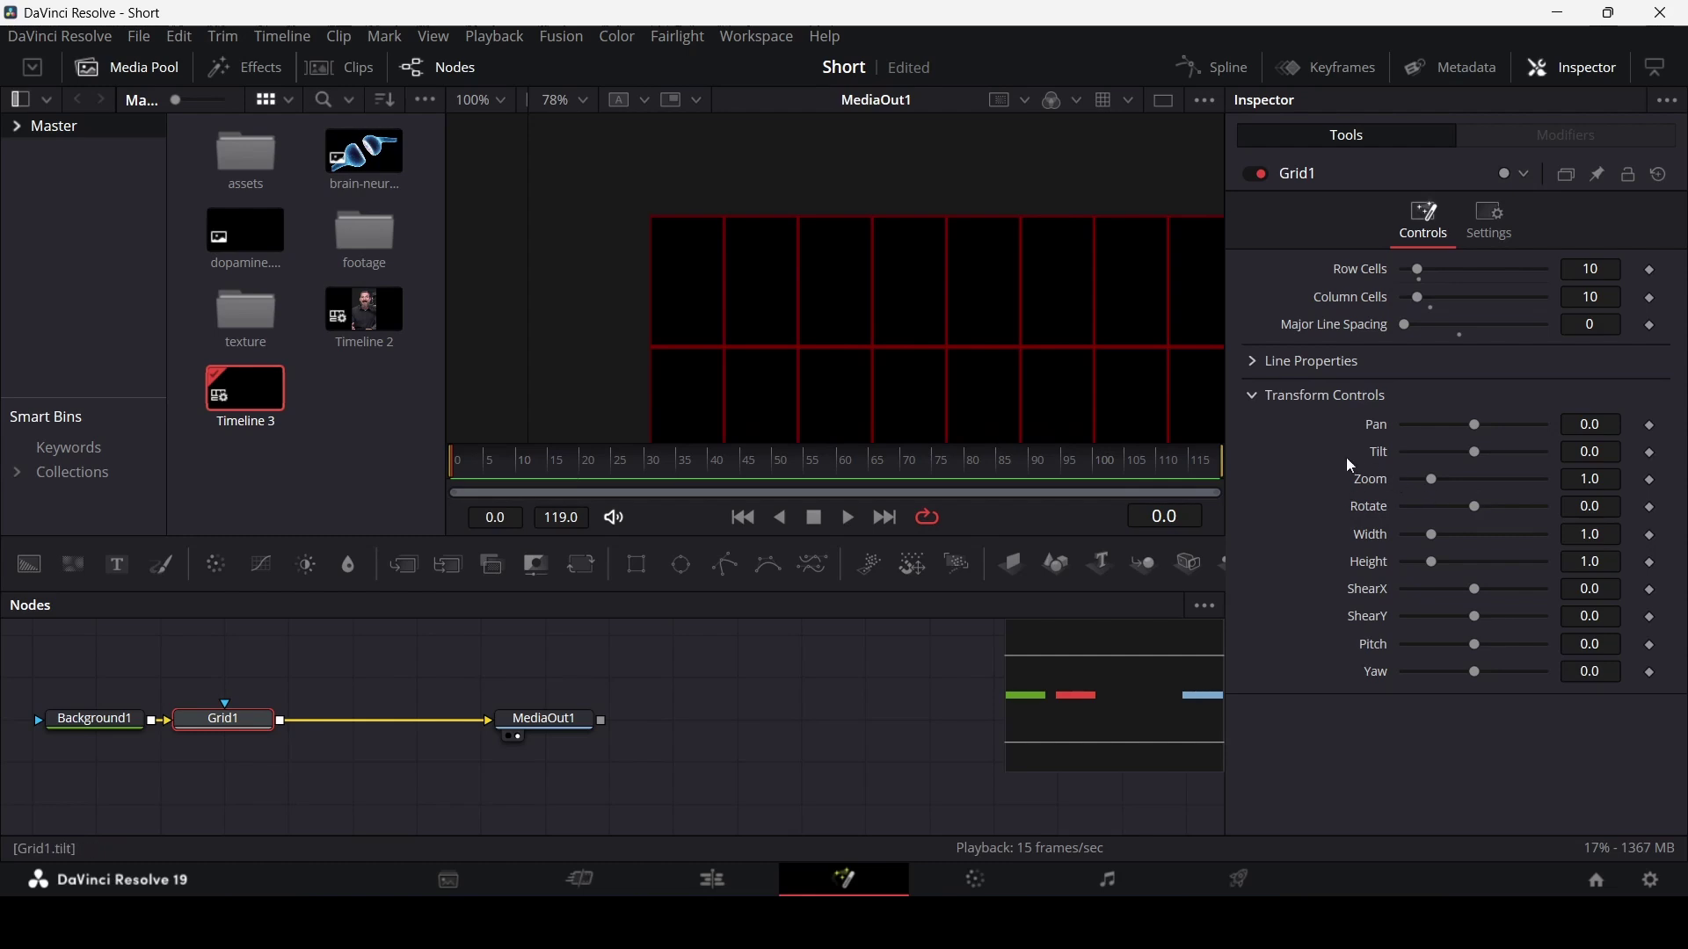
drag(1432, 480, 1436, 480)
scroll(857, 281, down, 8)
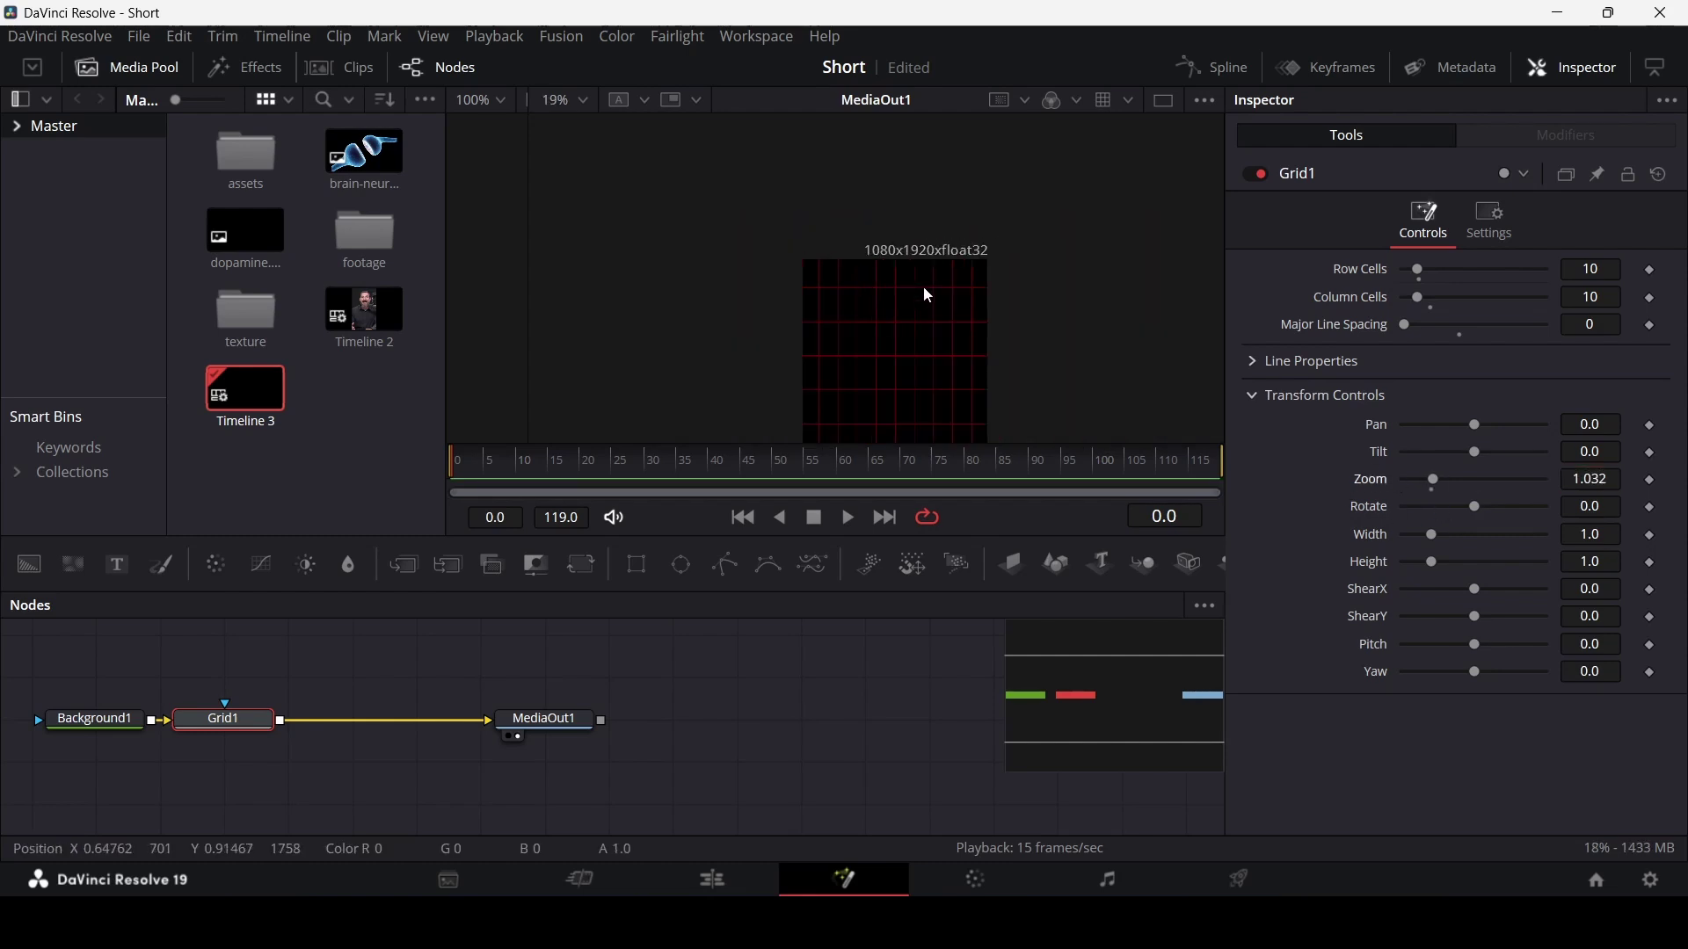
click(1258, 397)
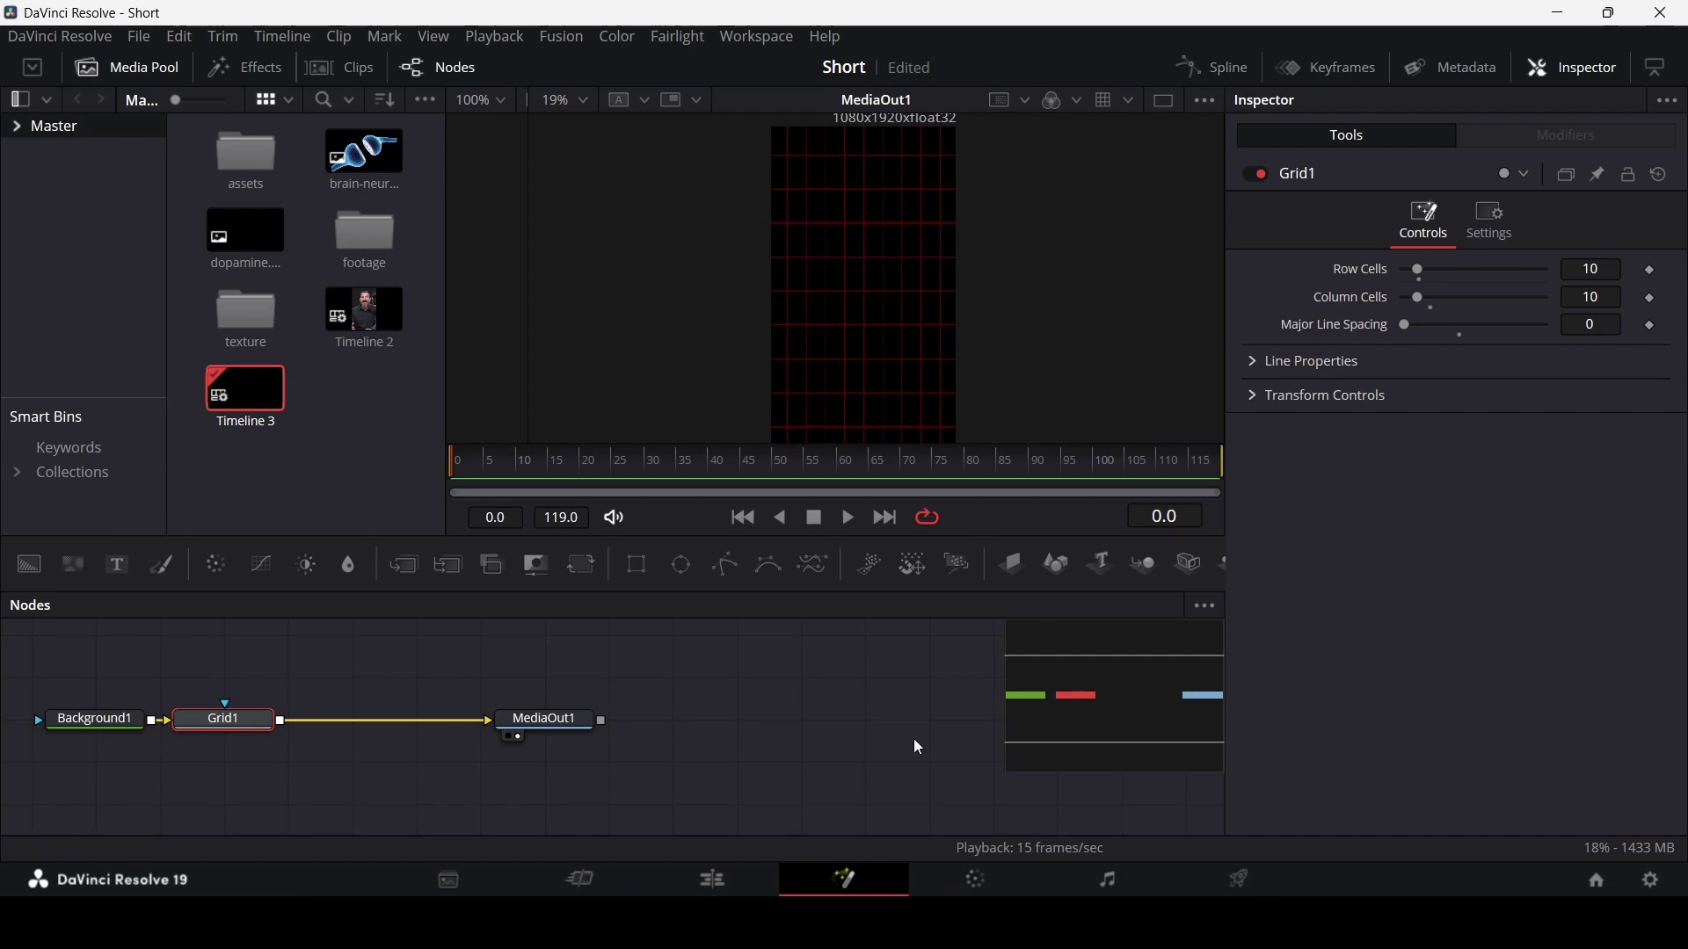
Merge dopamine.png over the grid and insert a Transform node between its MediaIn1 node and Merge1
key(ctrl+f)
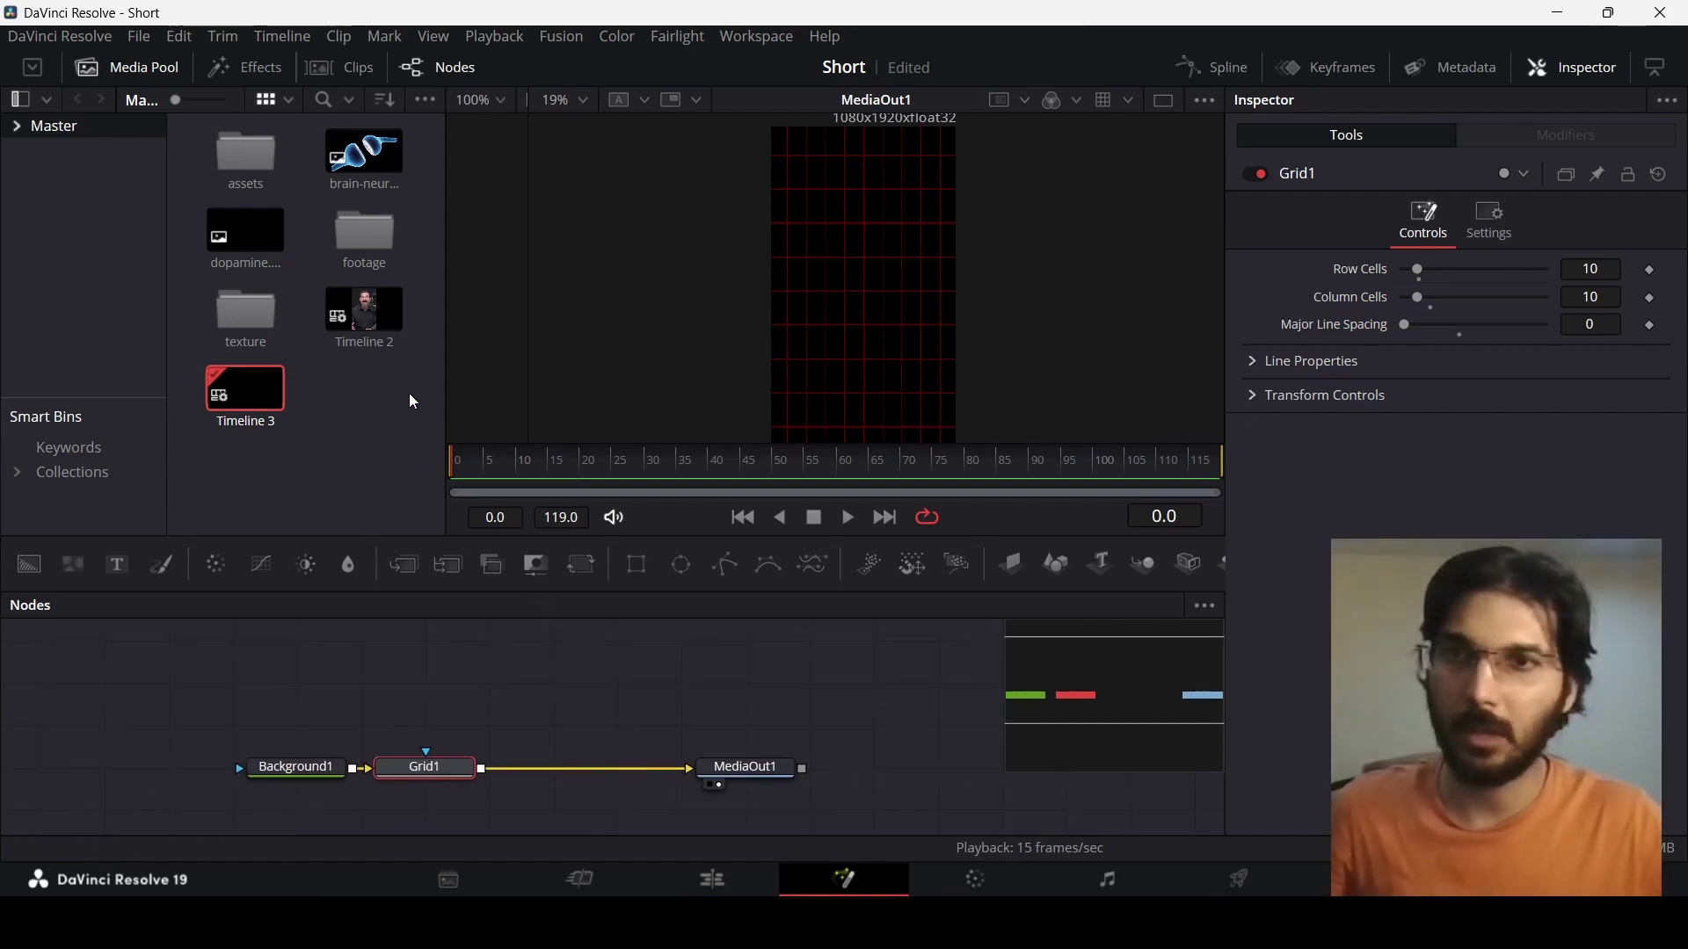
drag(245, 232, 413, 771)
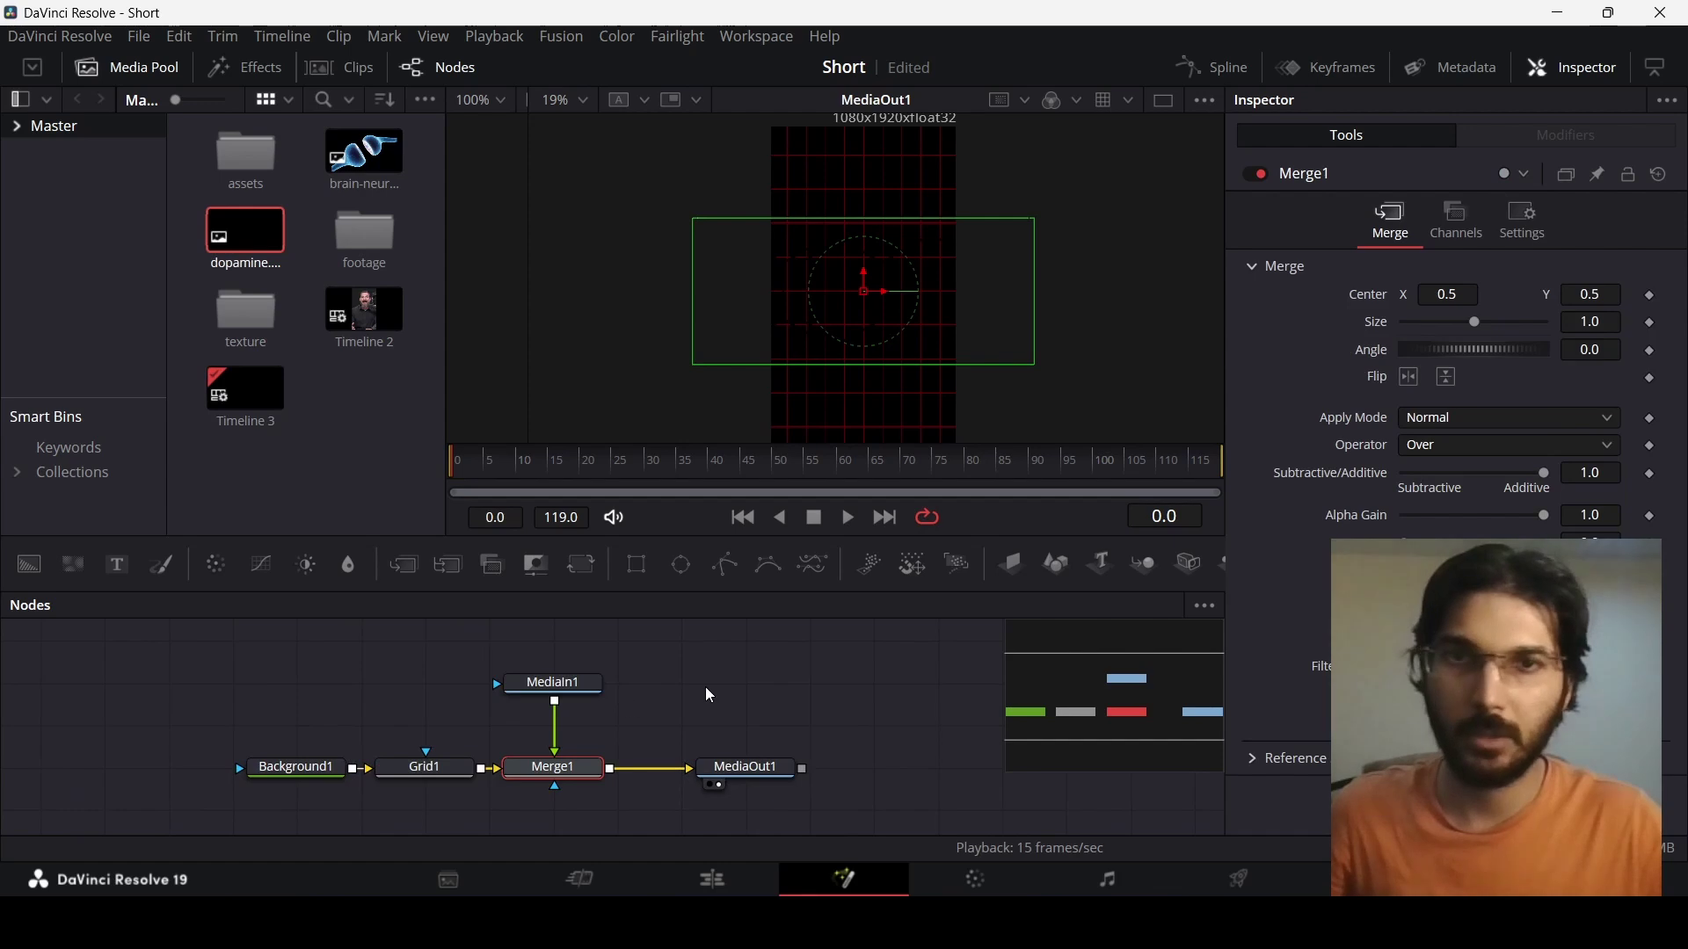
click(573, 687)
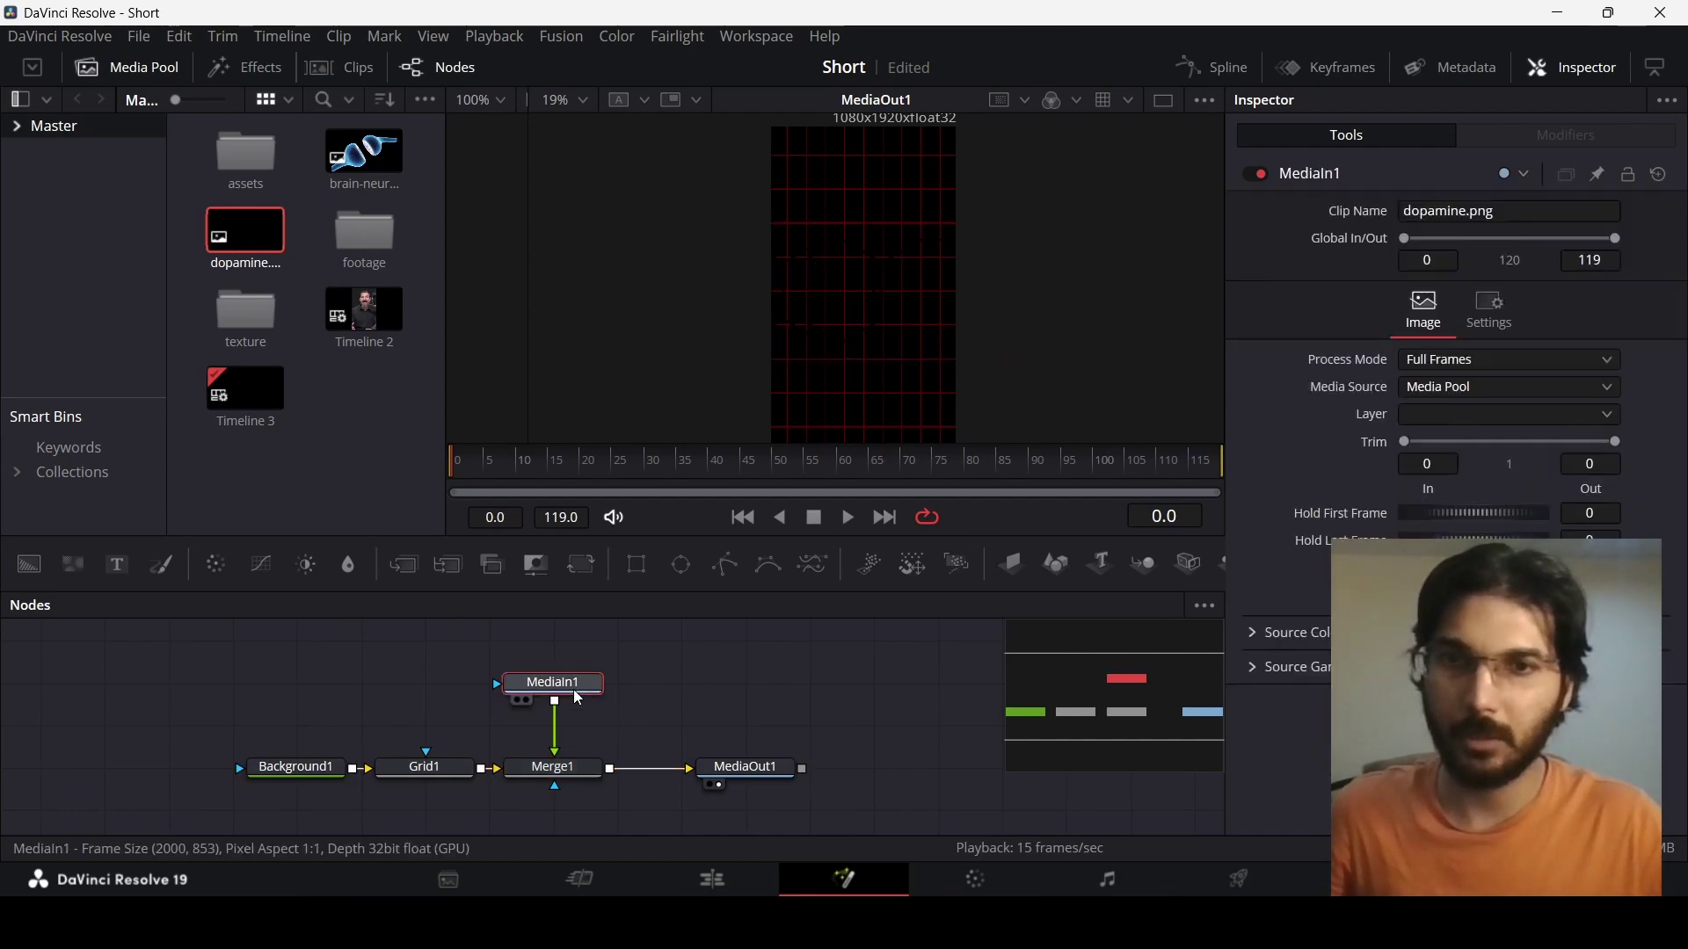
click(578, 567)
drag(661, 761, 510, 668)
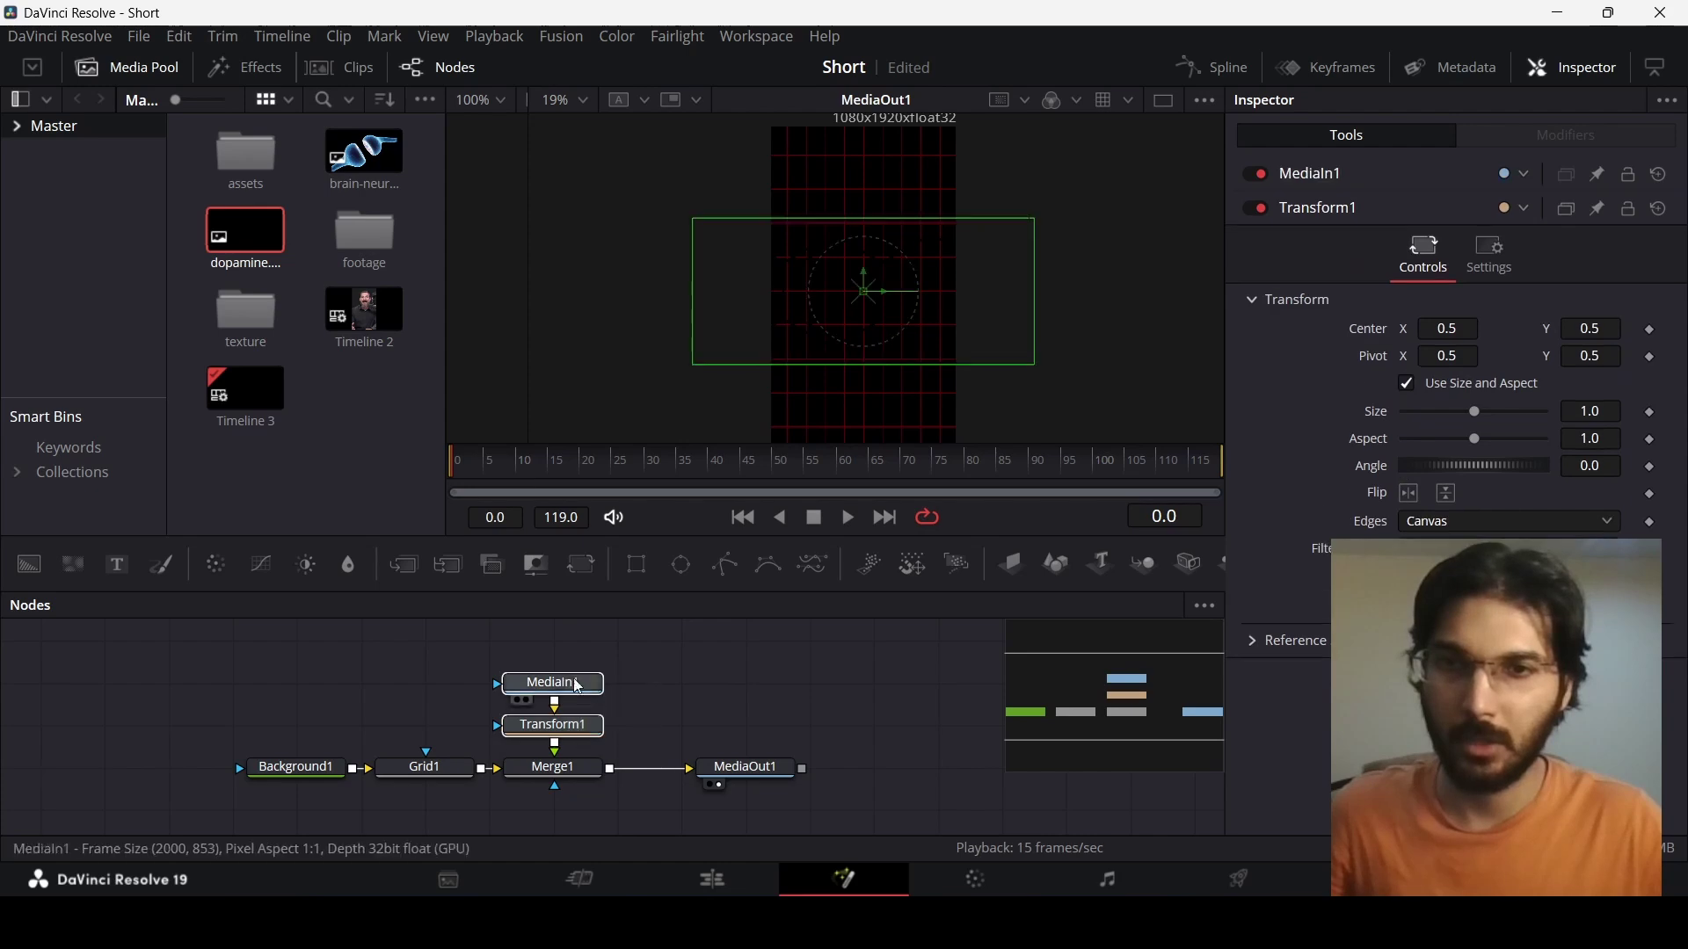
drag(554, 725, 553, 682)
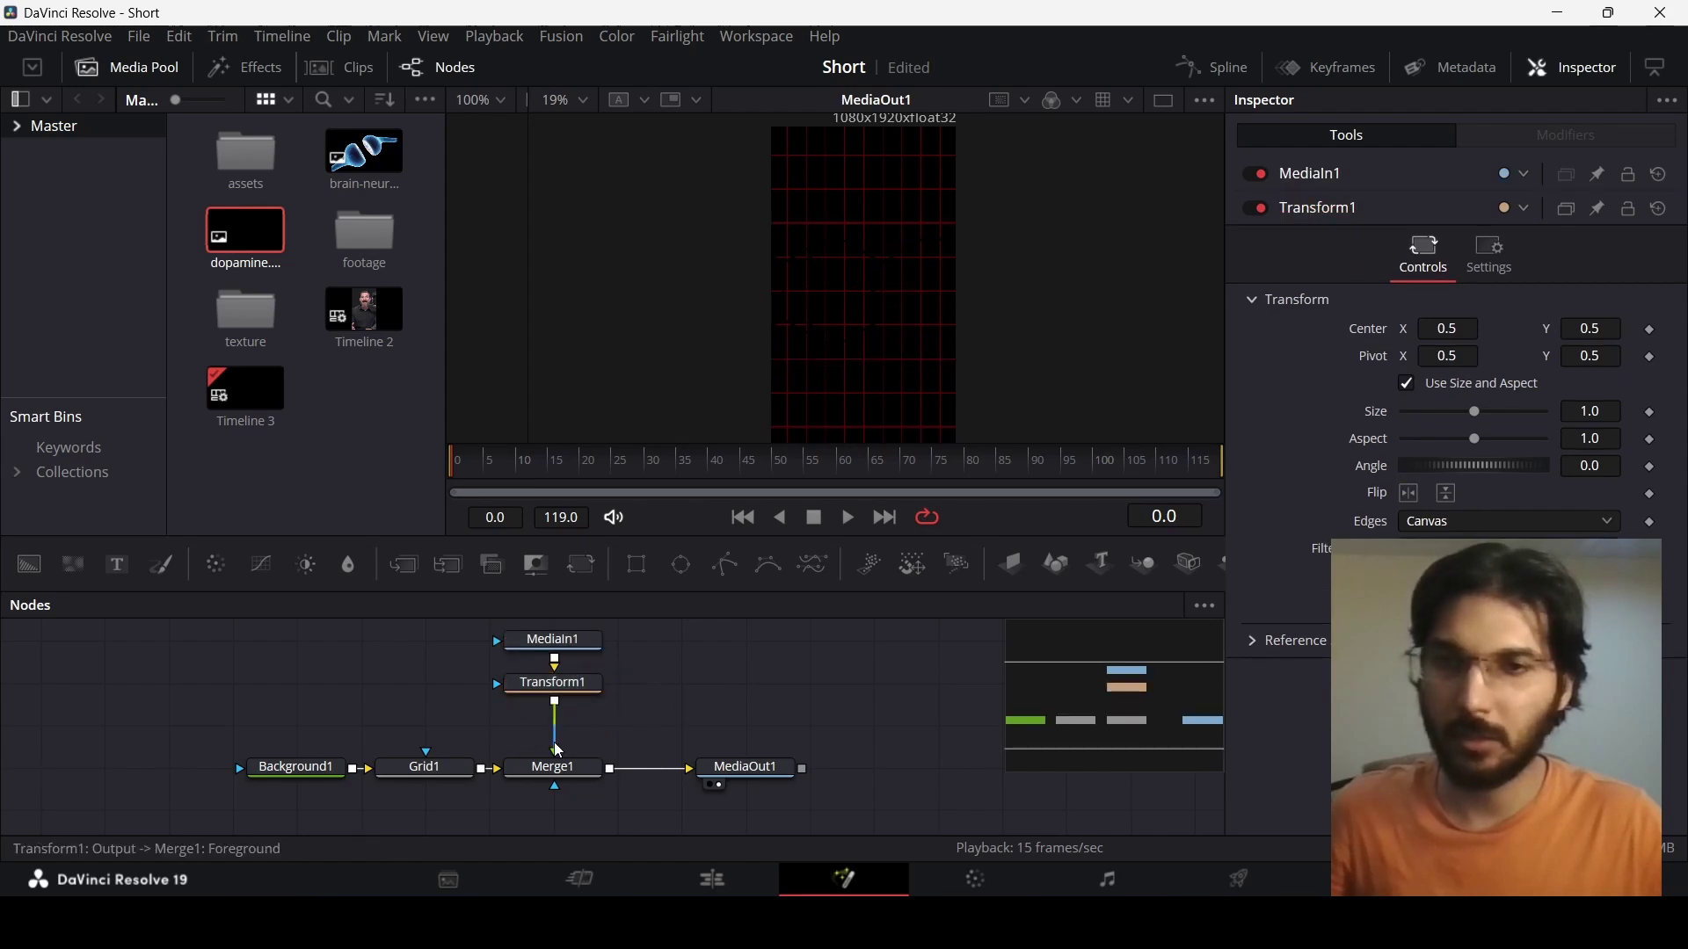
Insert a Background node between Transform1 and Merge1, masked by Transform1, and set its color to #ff8d8d
drag(565, 751, 691, 739)
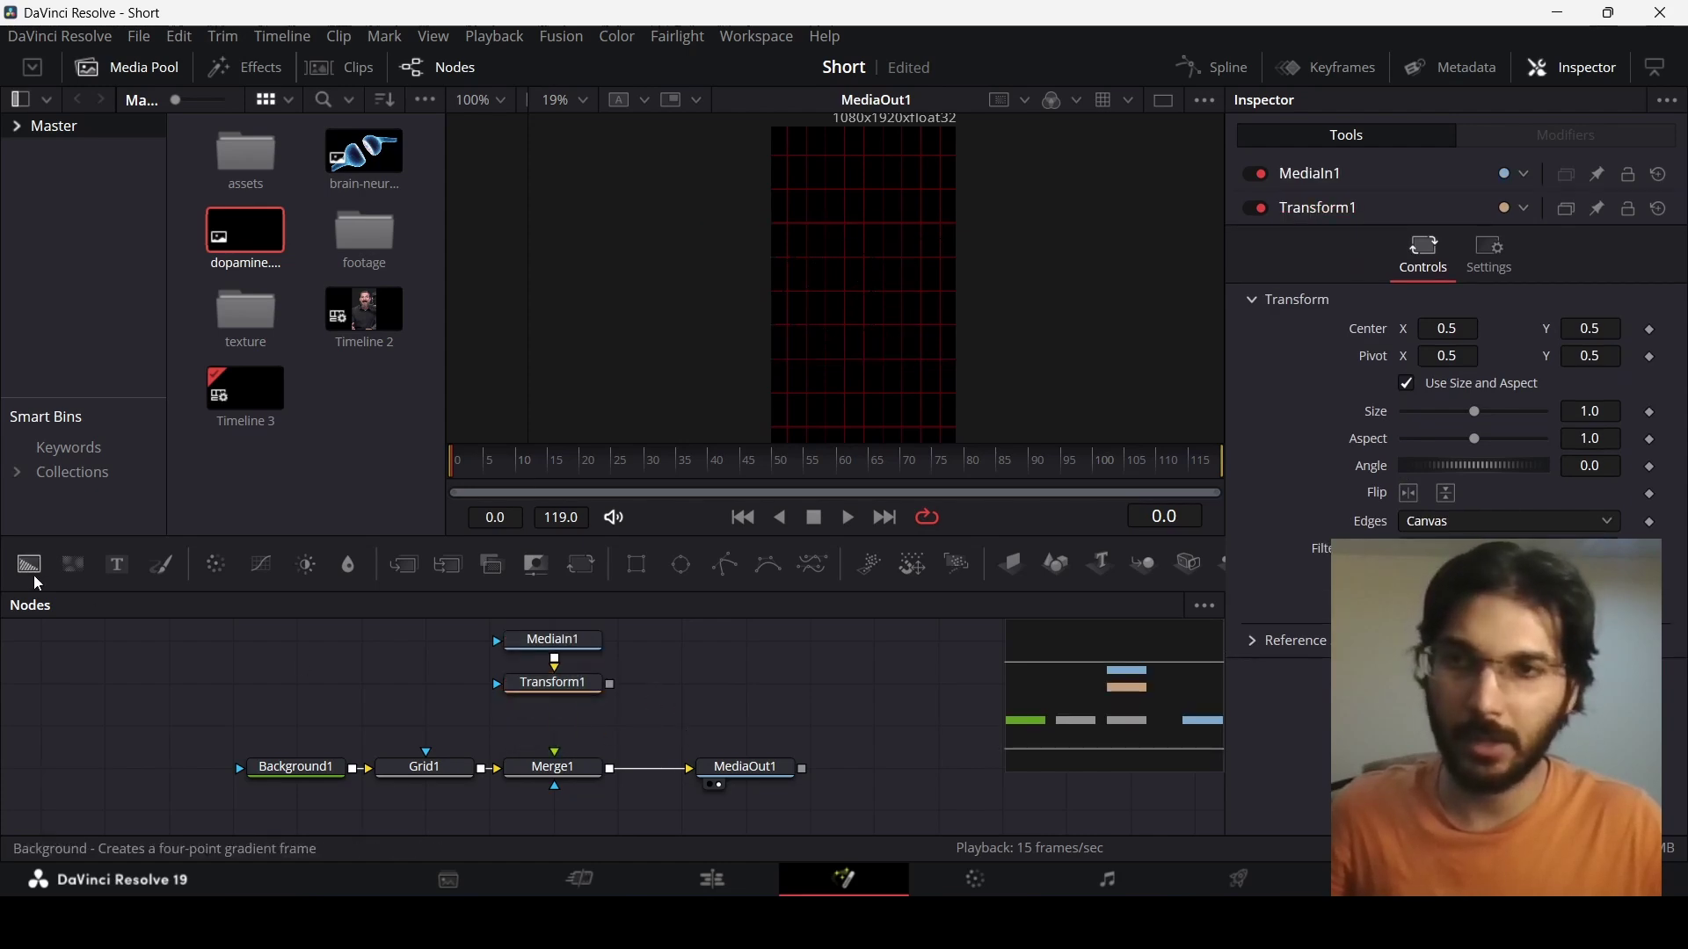
drag(29, 565, 588, 767)
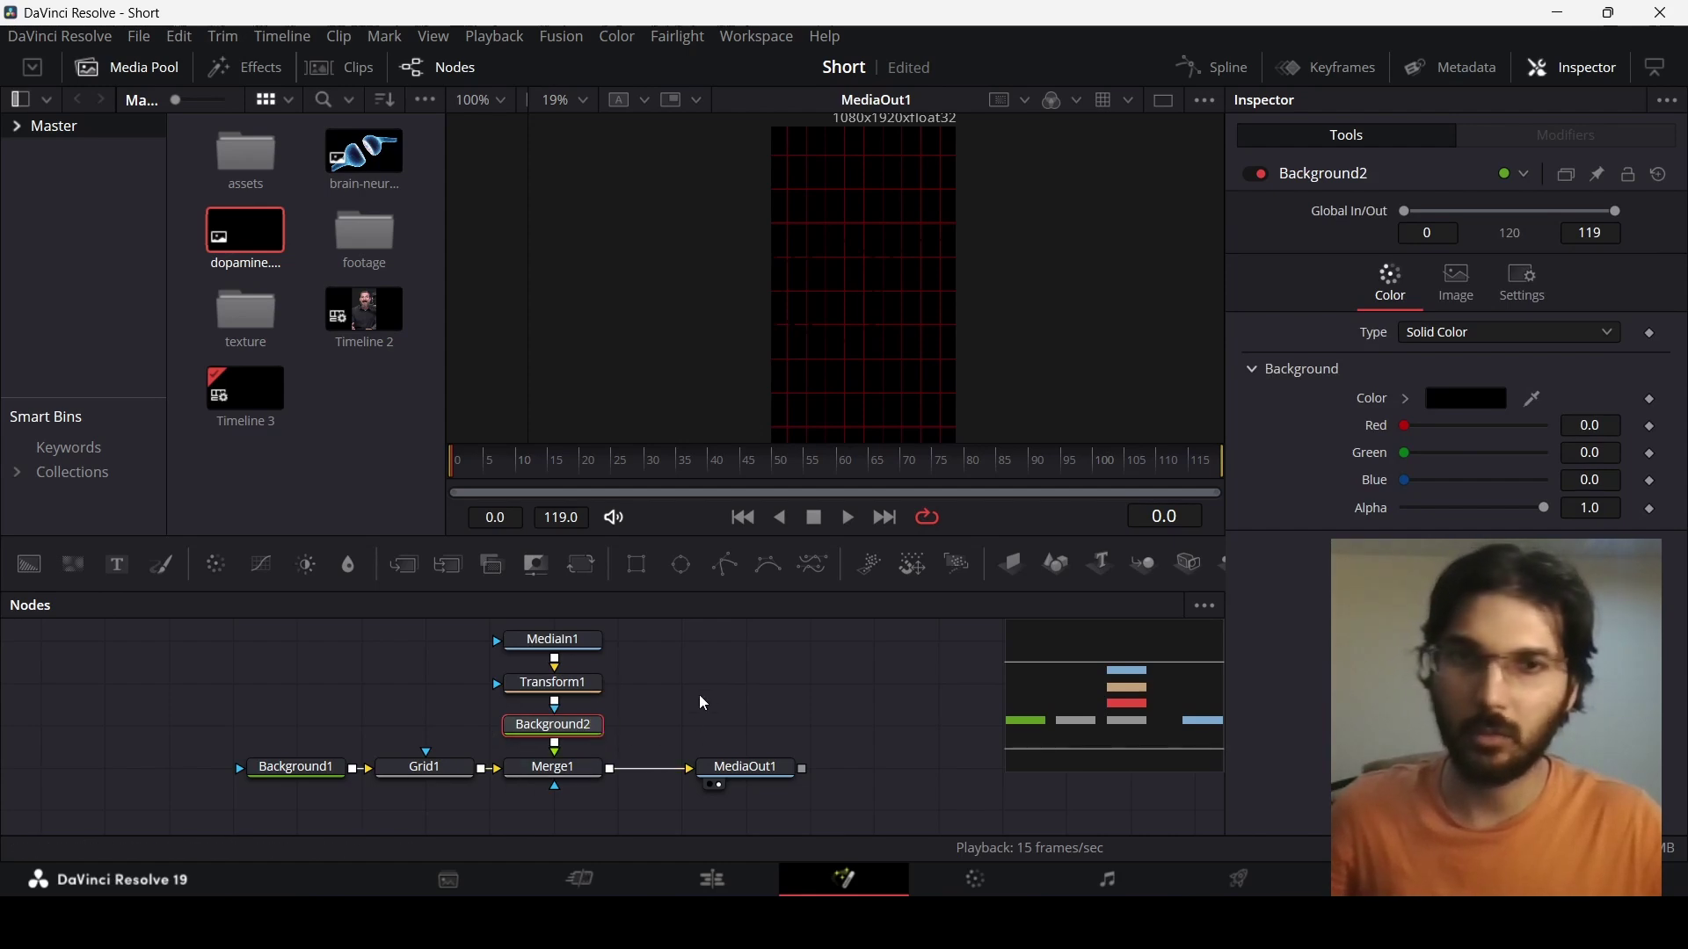
click(1494, 400)
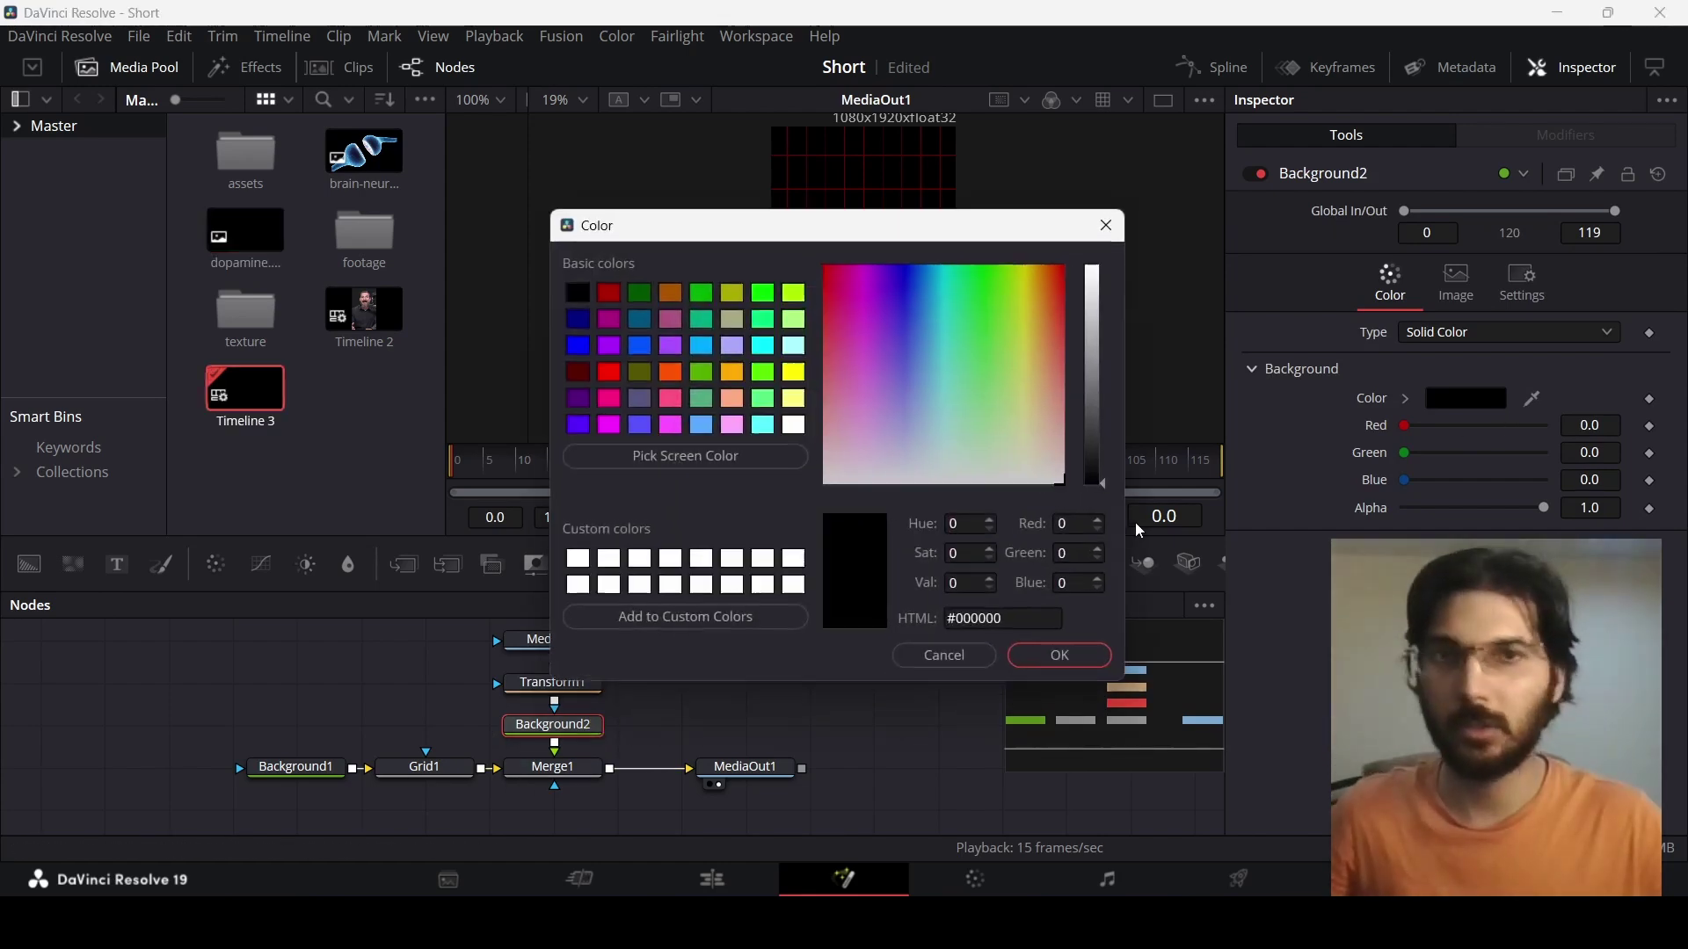
triple_click(1035, 613)
text(#ff8d8d)
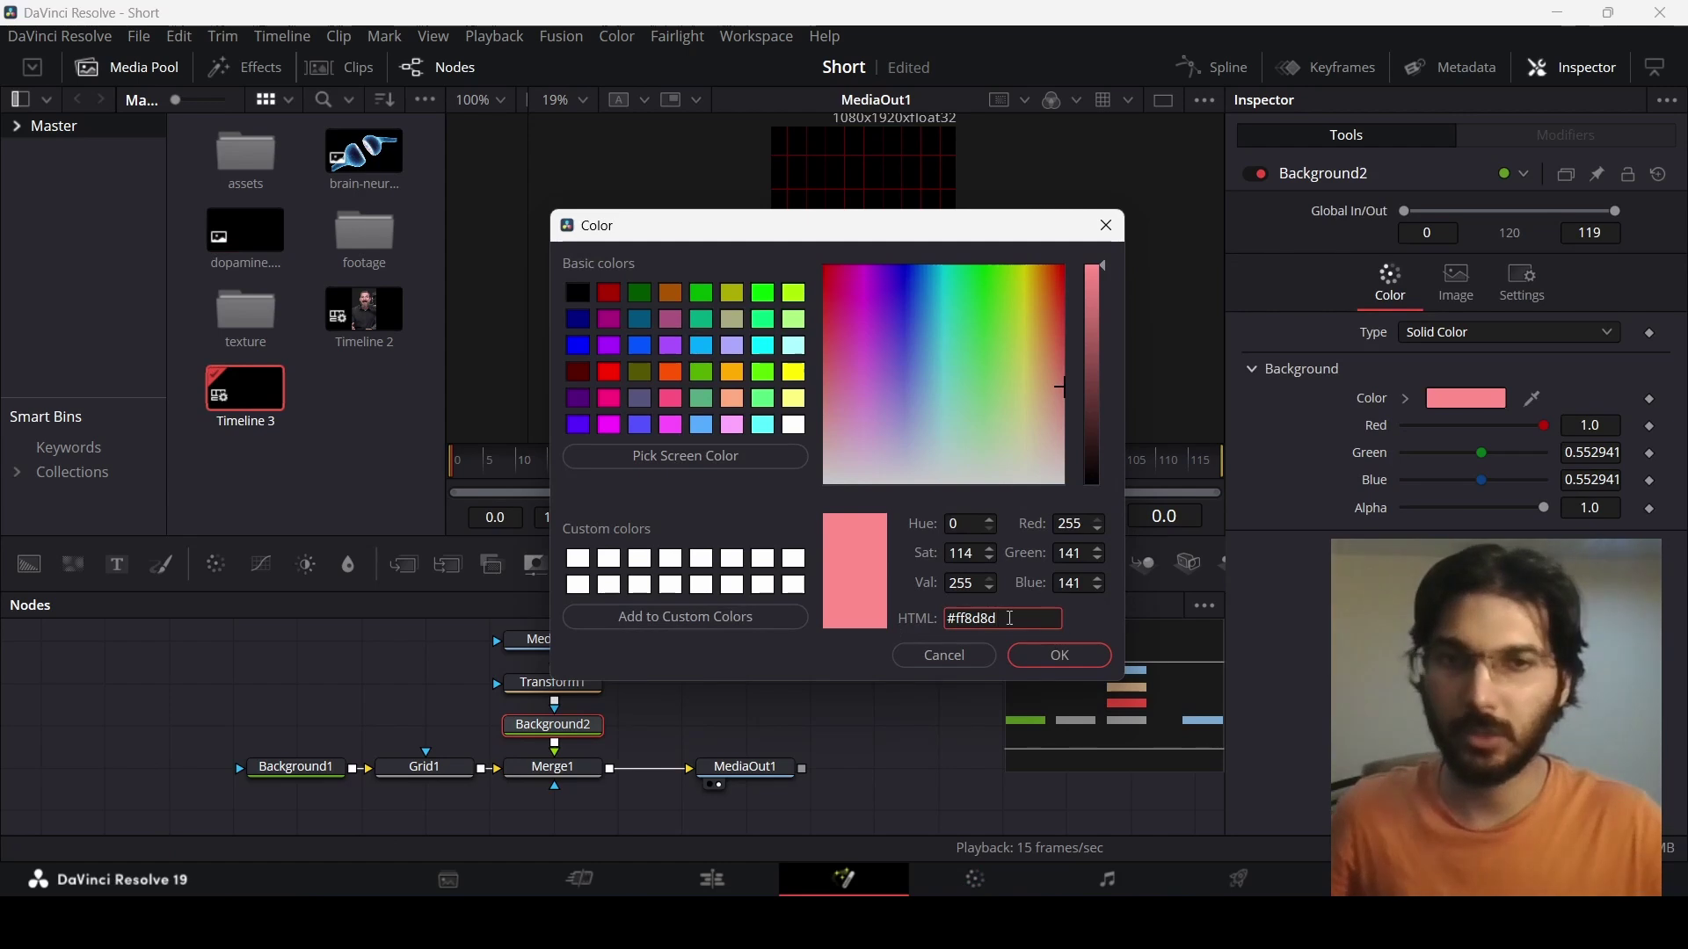
click(1058, 649)
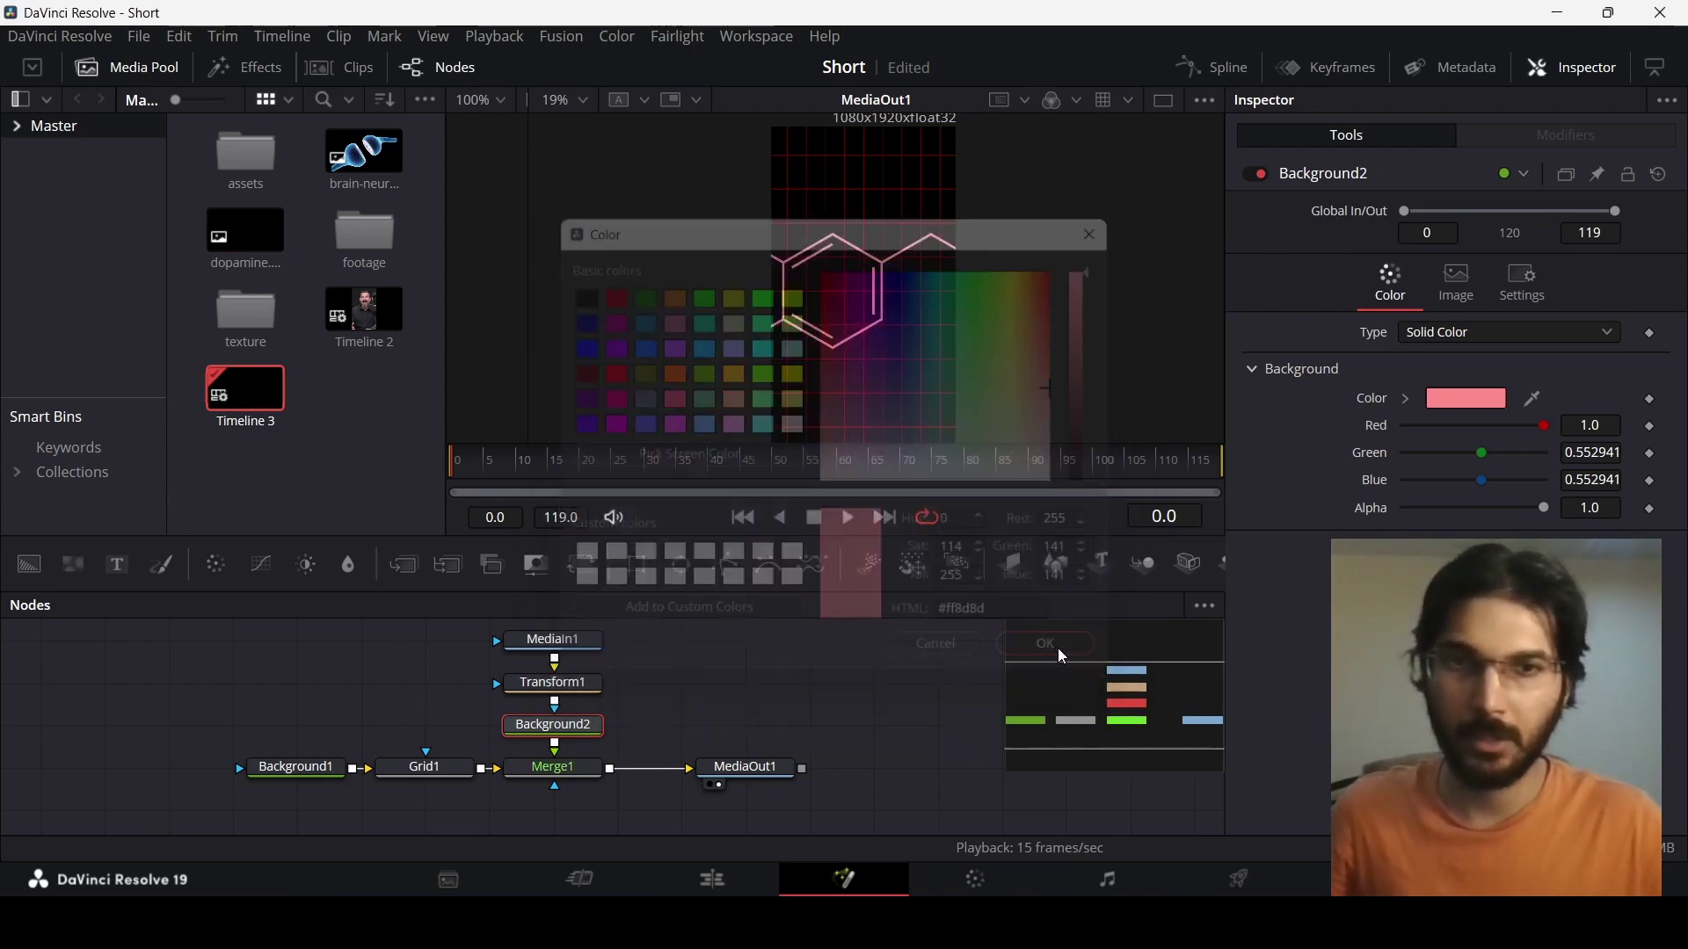
Scale the dopamine molecule down to a size of 0.41 on Transform1
click(554, 683)
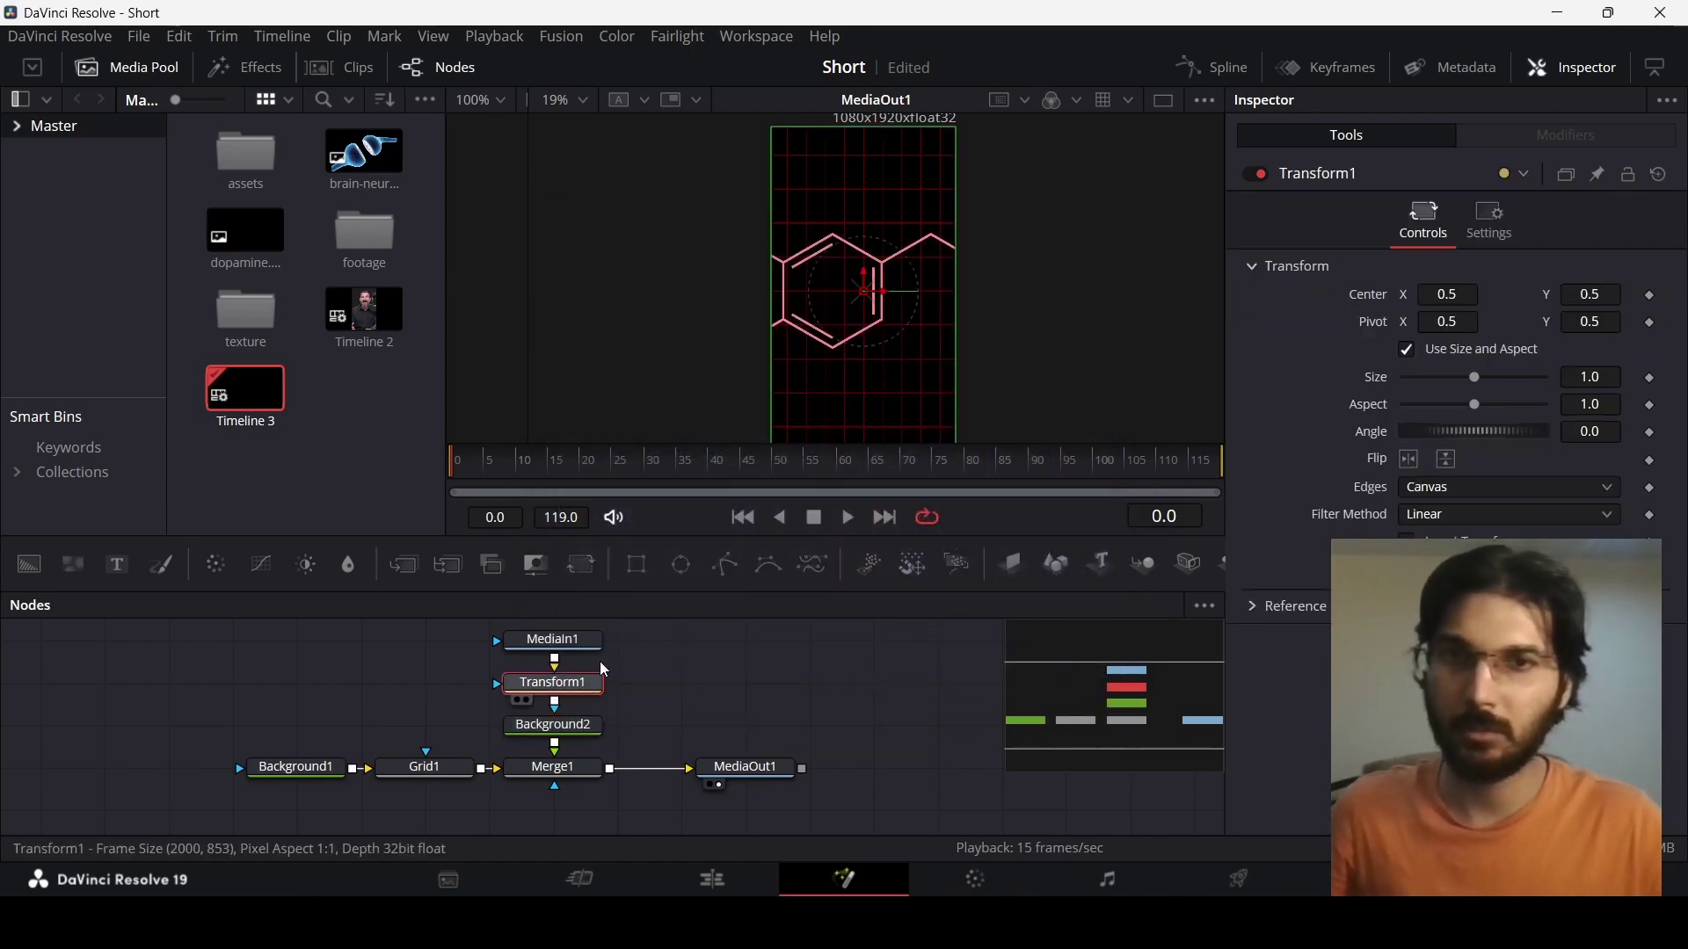
drag(1475, 379, 1433, 383)
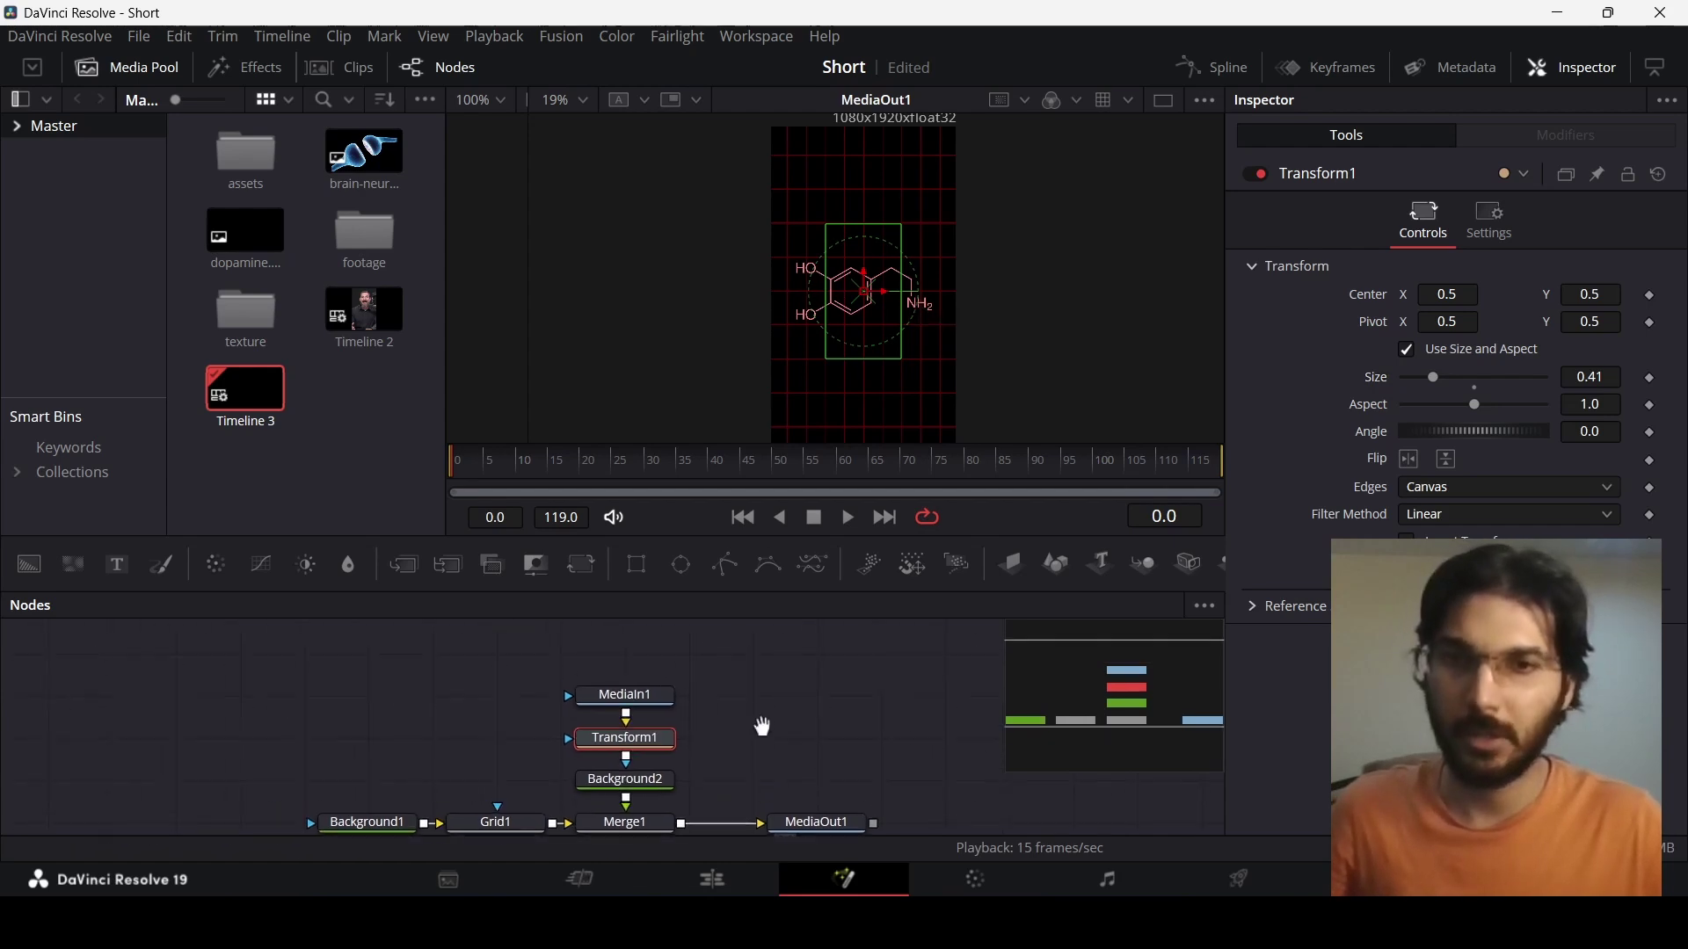
Make room below the pink Background2 node and insert a Glow node between it and Merge1
drag(754, 778, 653, 646)
click(672, 730)
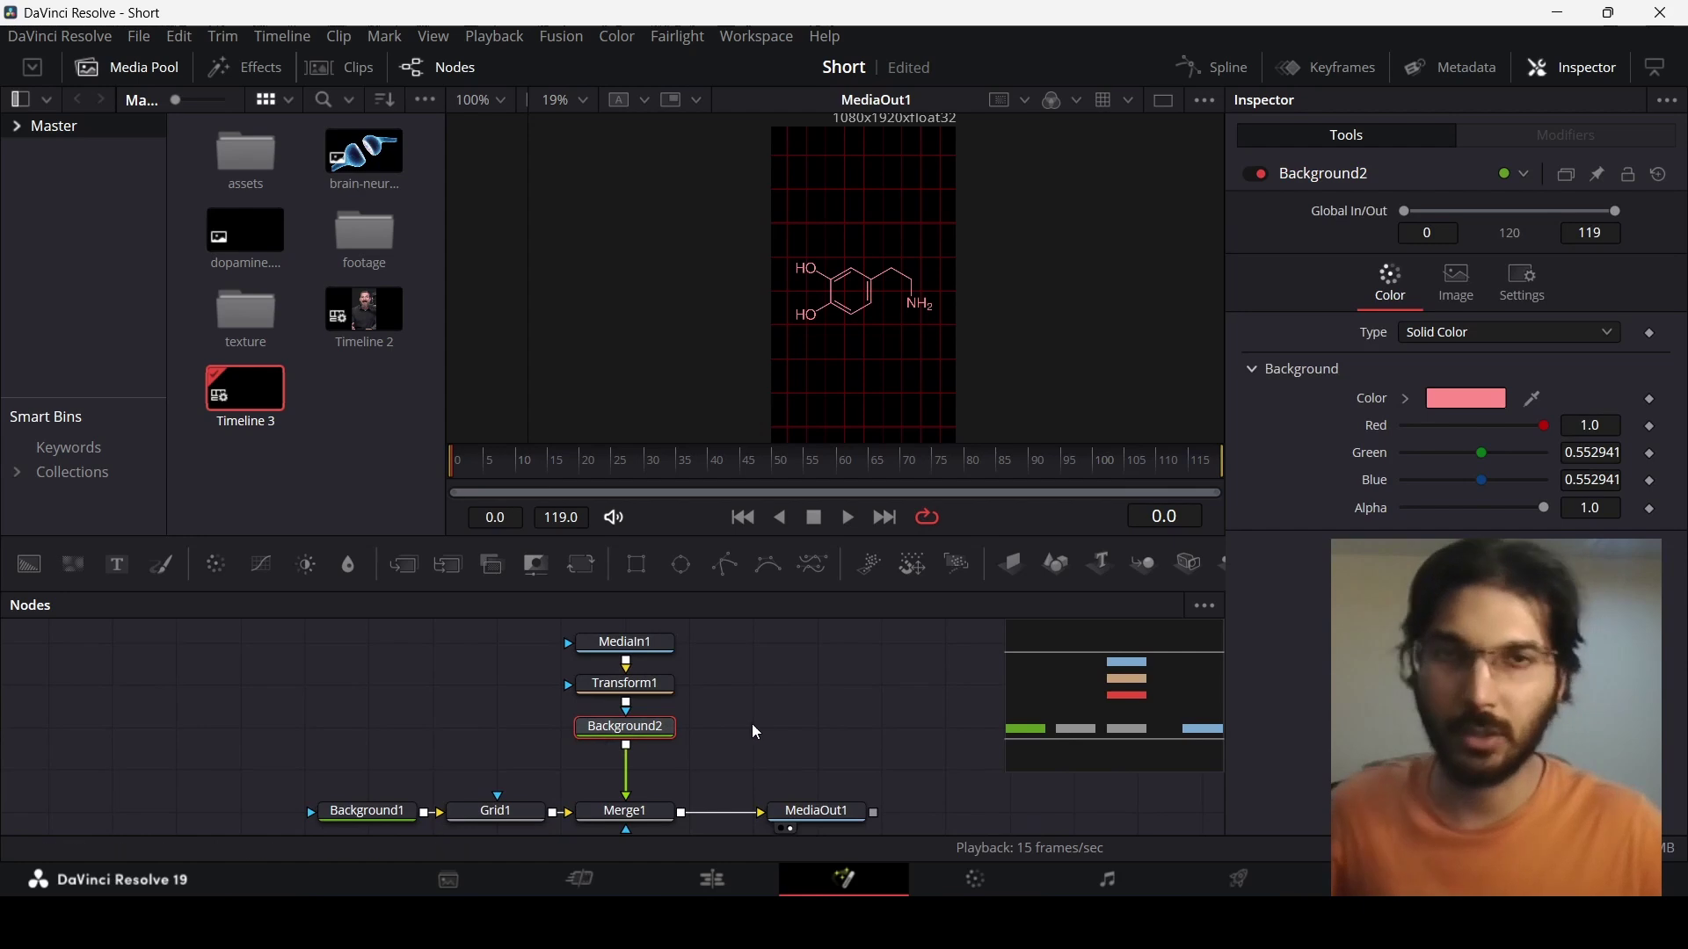
key(shift+space)
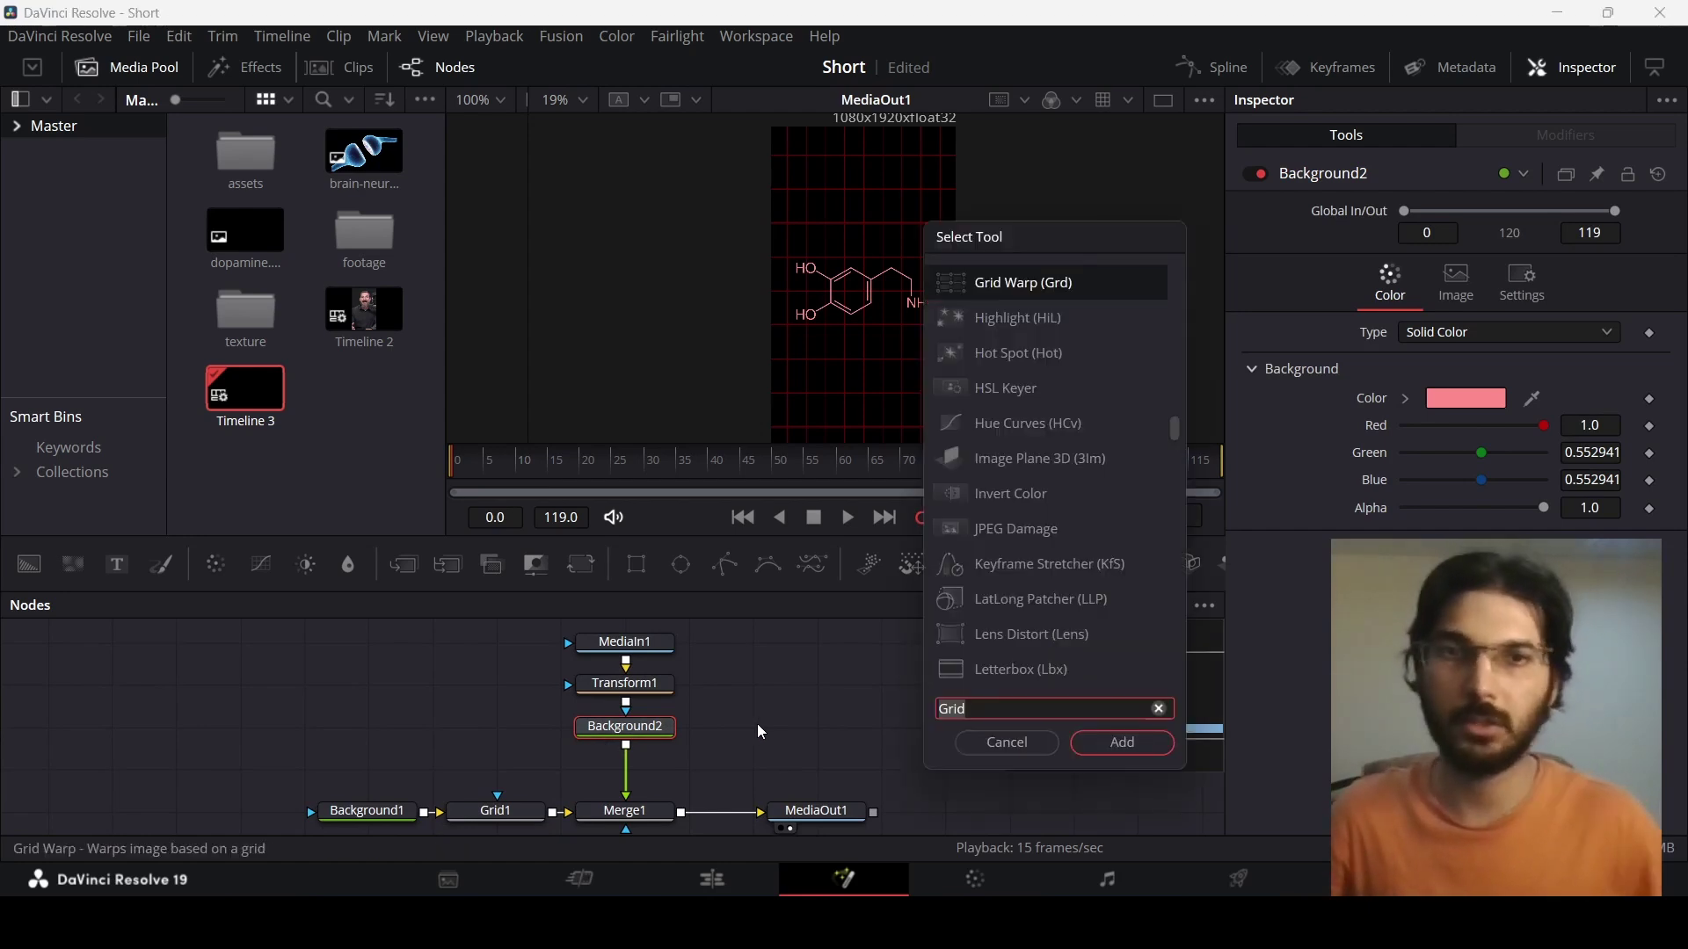
text(glow)
key(Return)
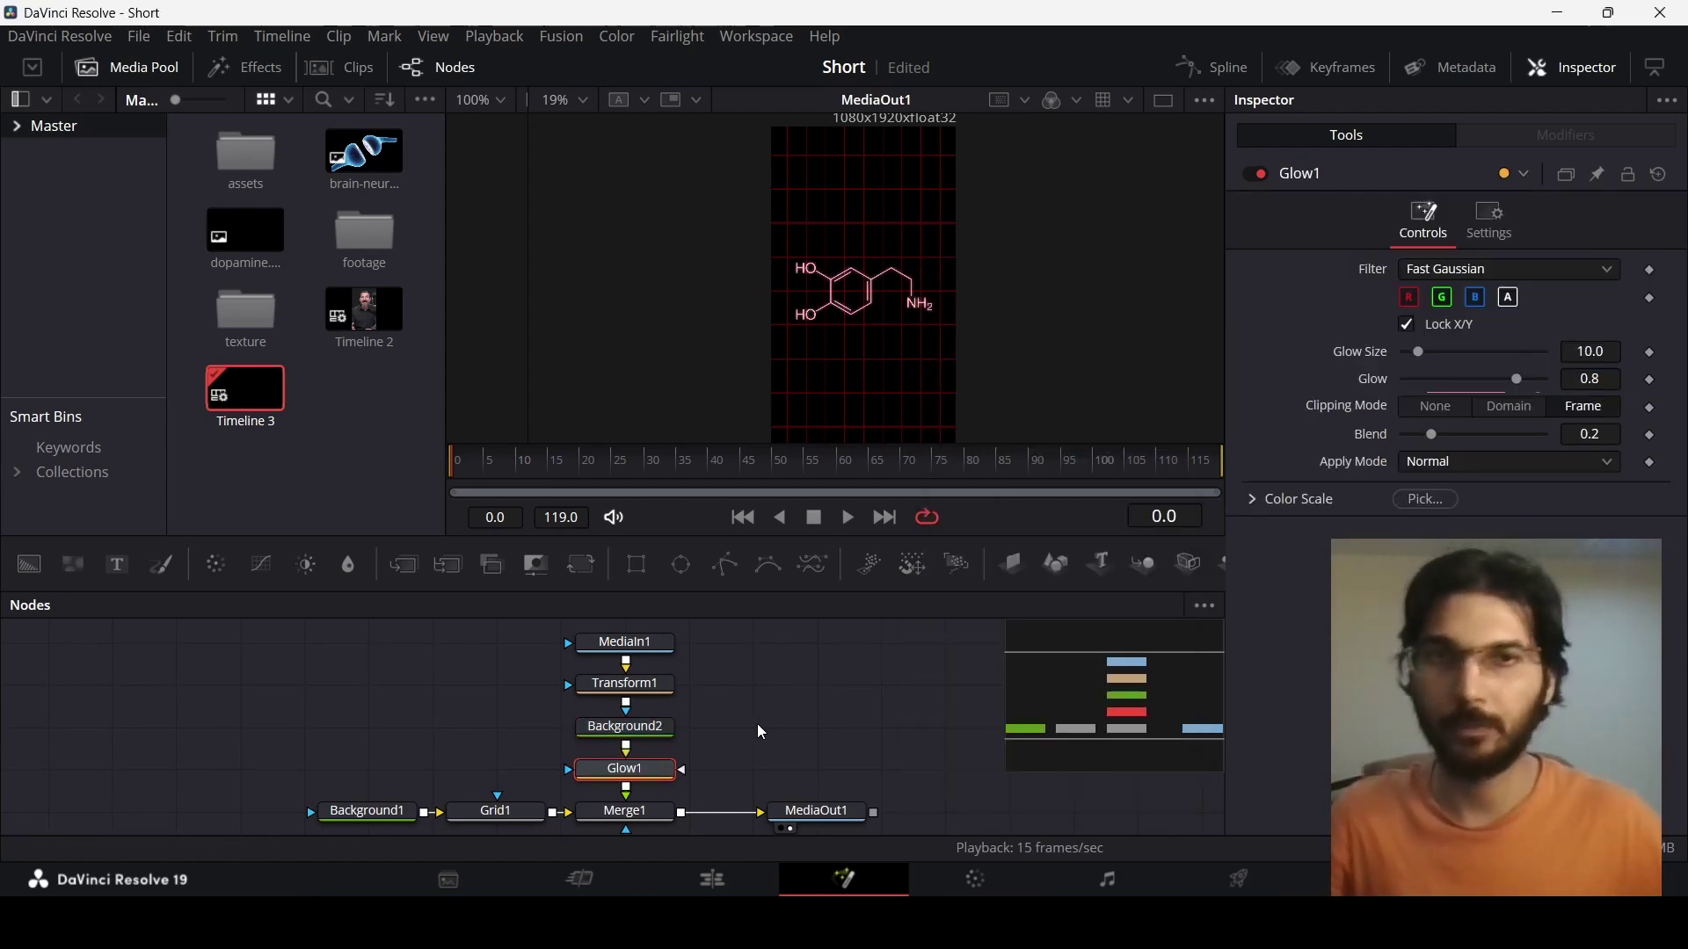
Set the molecule glow's size to 100 and its glow strength to 0.9
click(1603, 351)
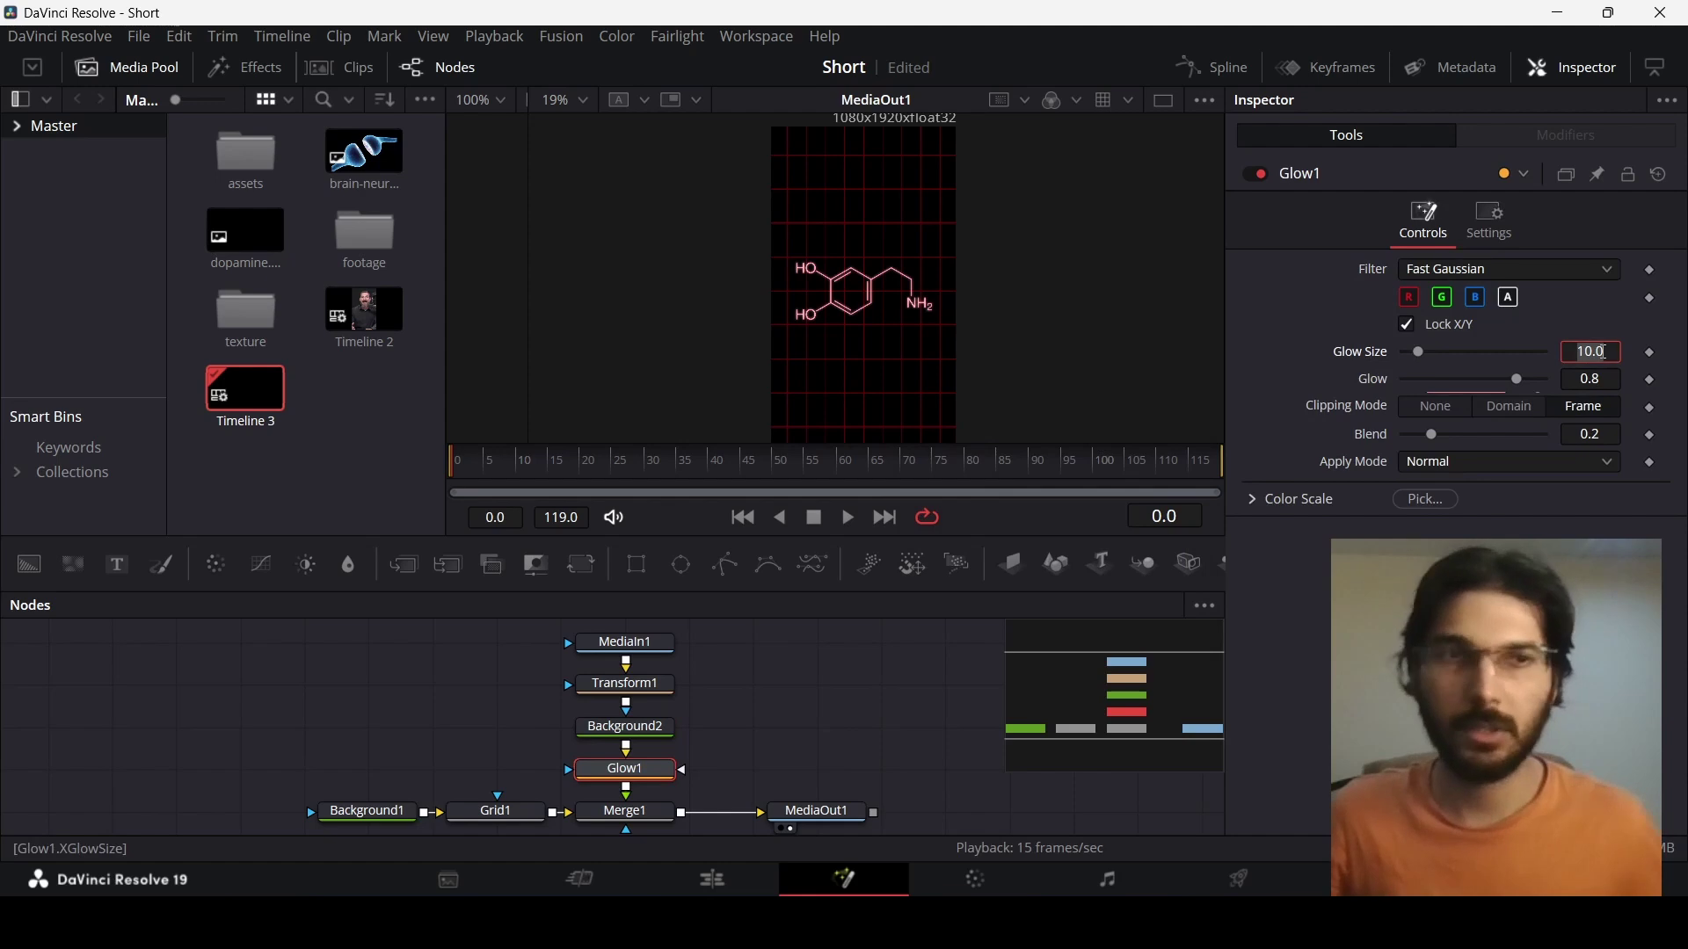
text(100)
key(Tab)
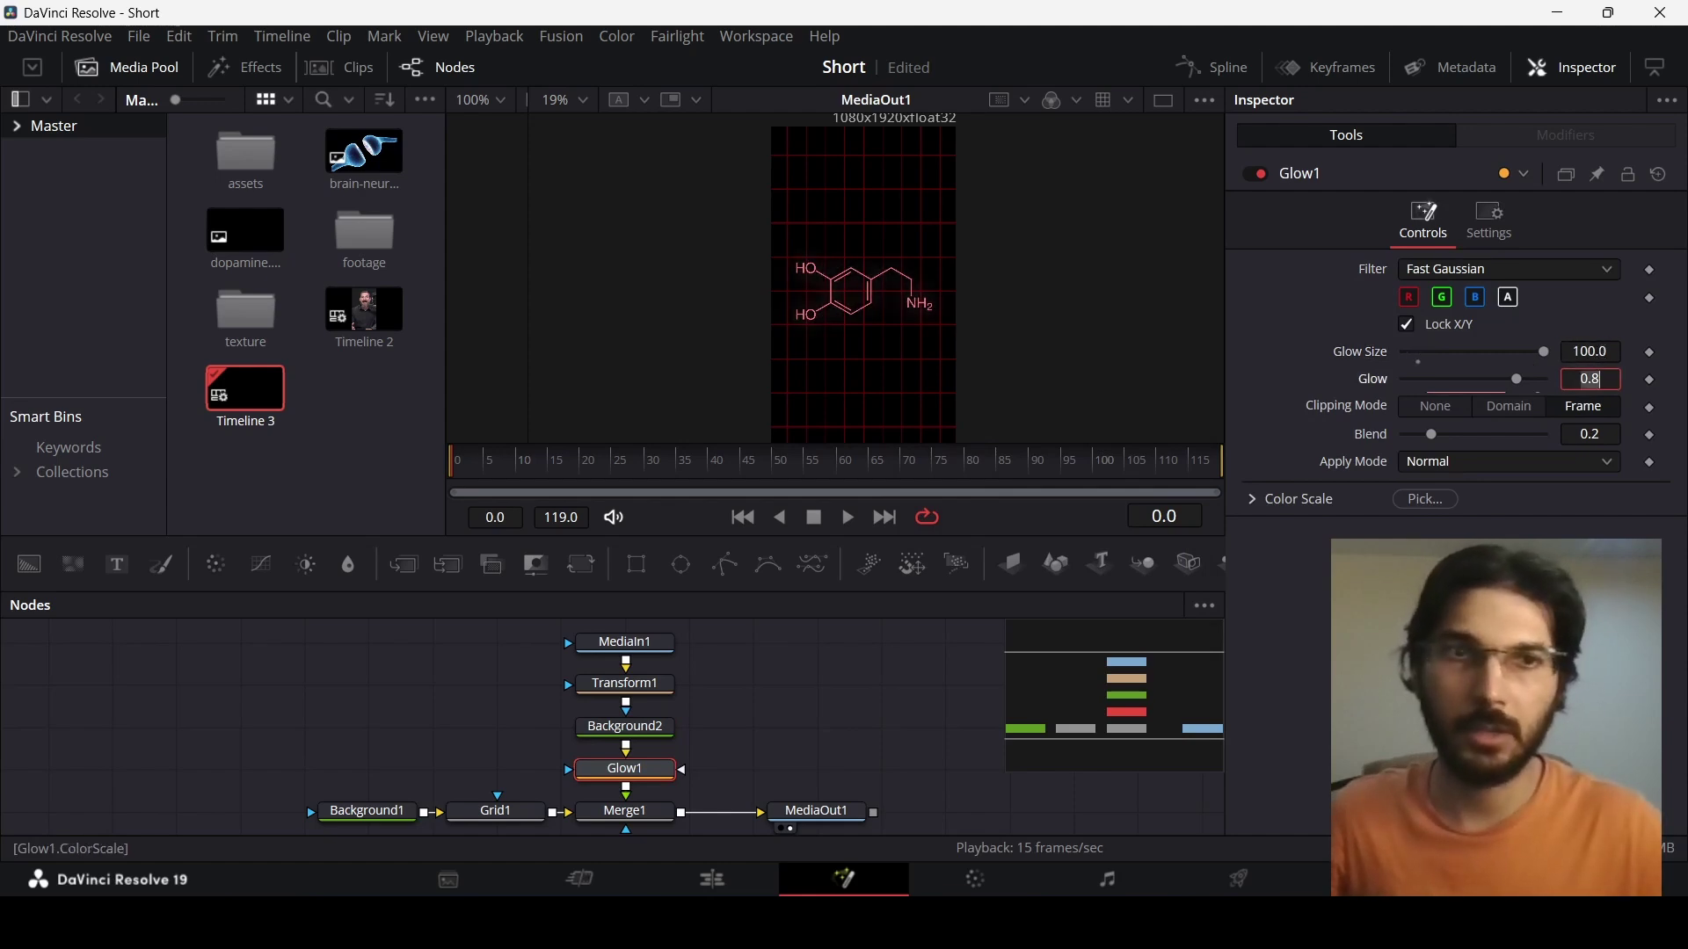
text(0.9)
key(Return)
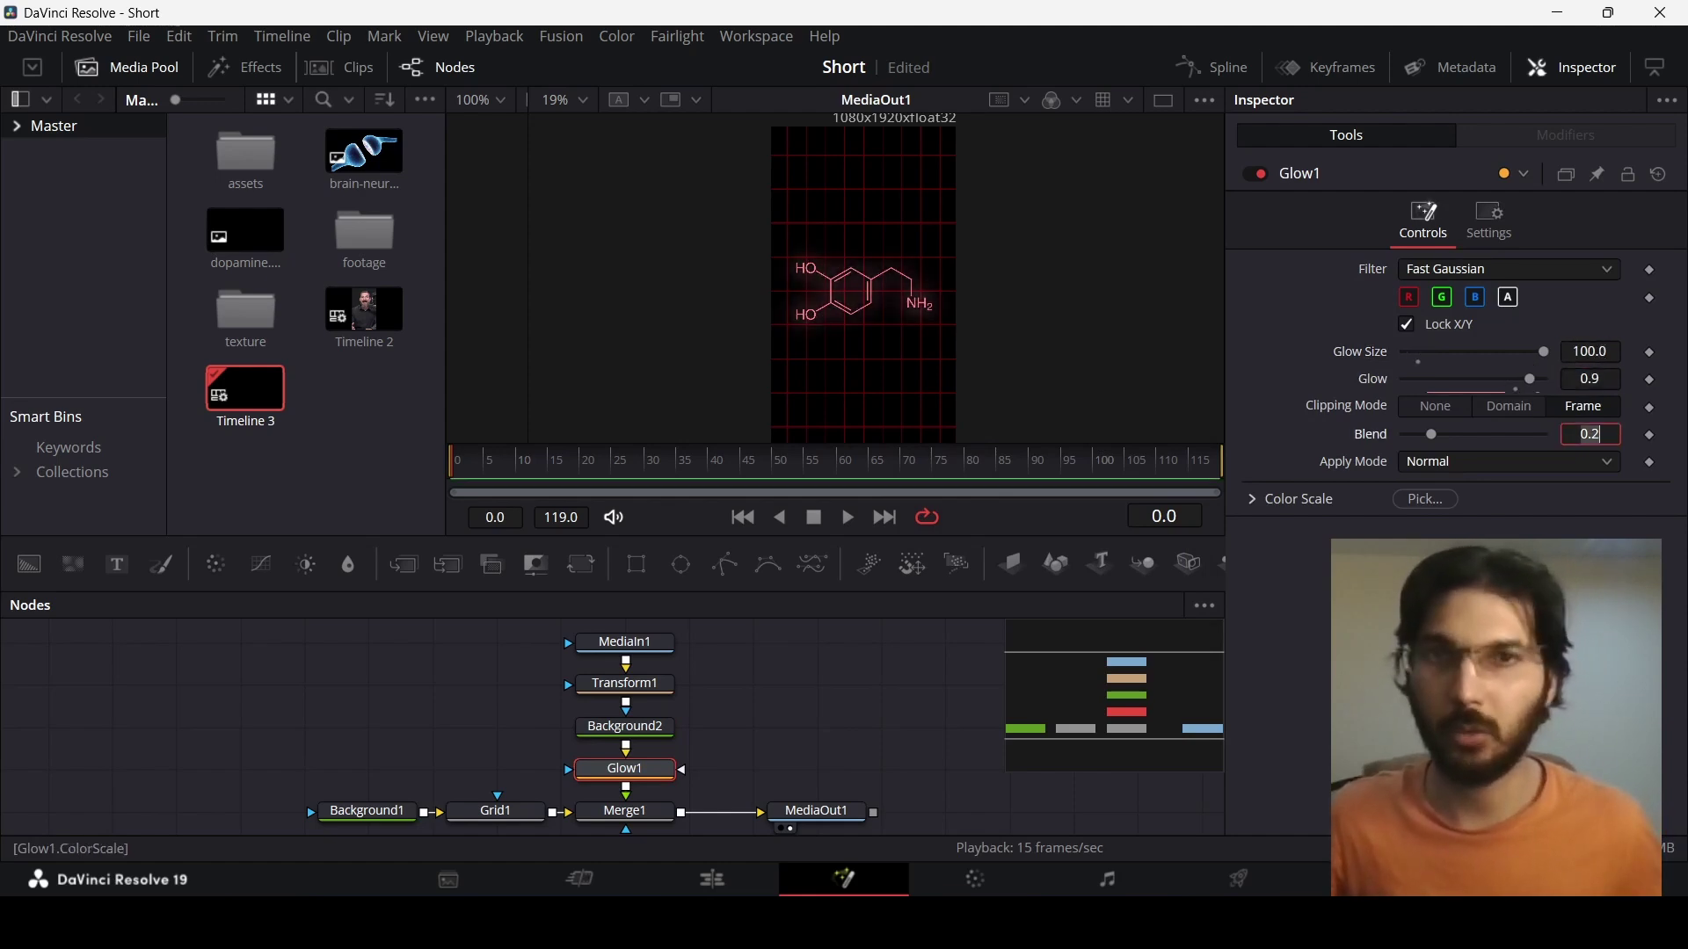
Mask MediaIn1 with a new Ellipse node, setting its width to 2.0 and soft edge to 0.2
click(851, 686)
drag(851, 686, 989, 705)
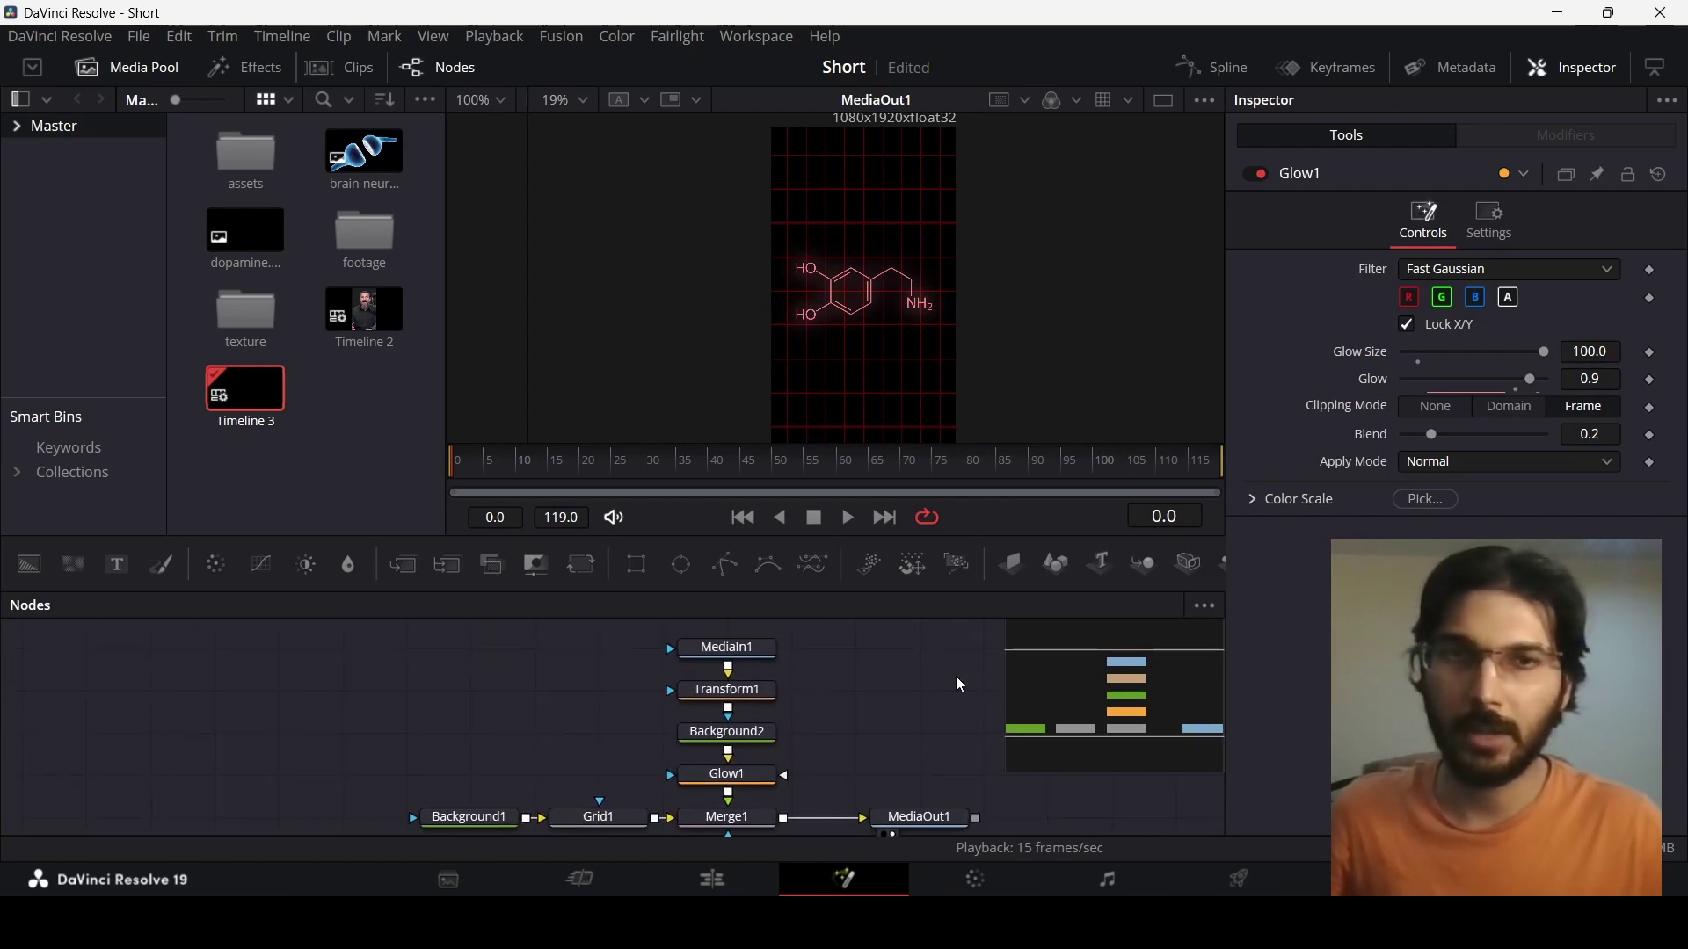
drag(682, 564, 726, 673)
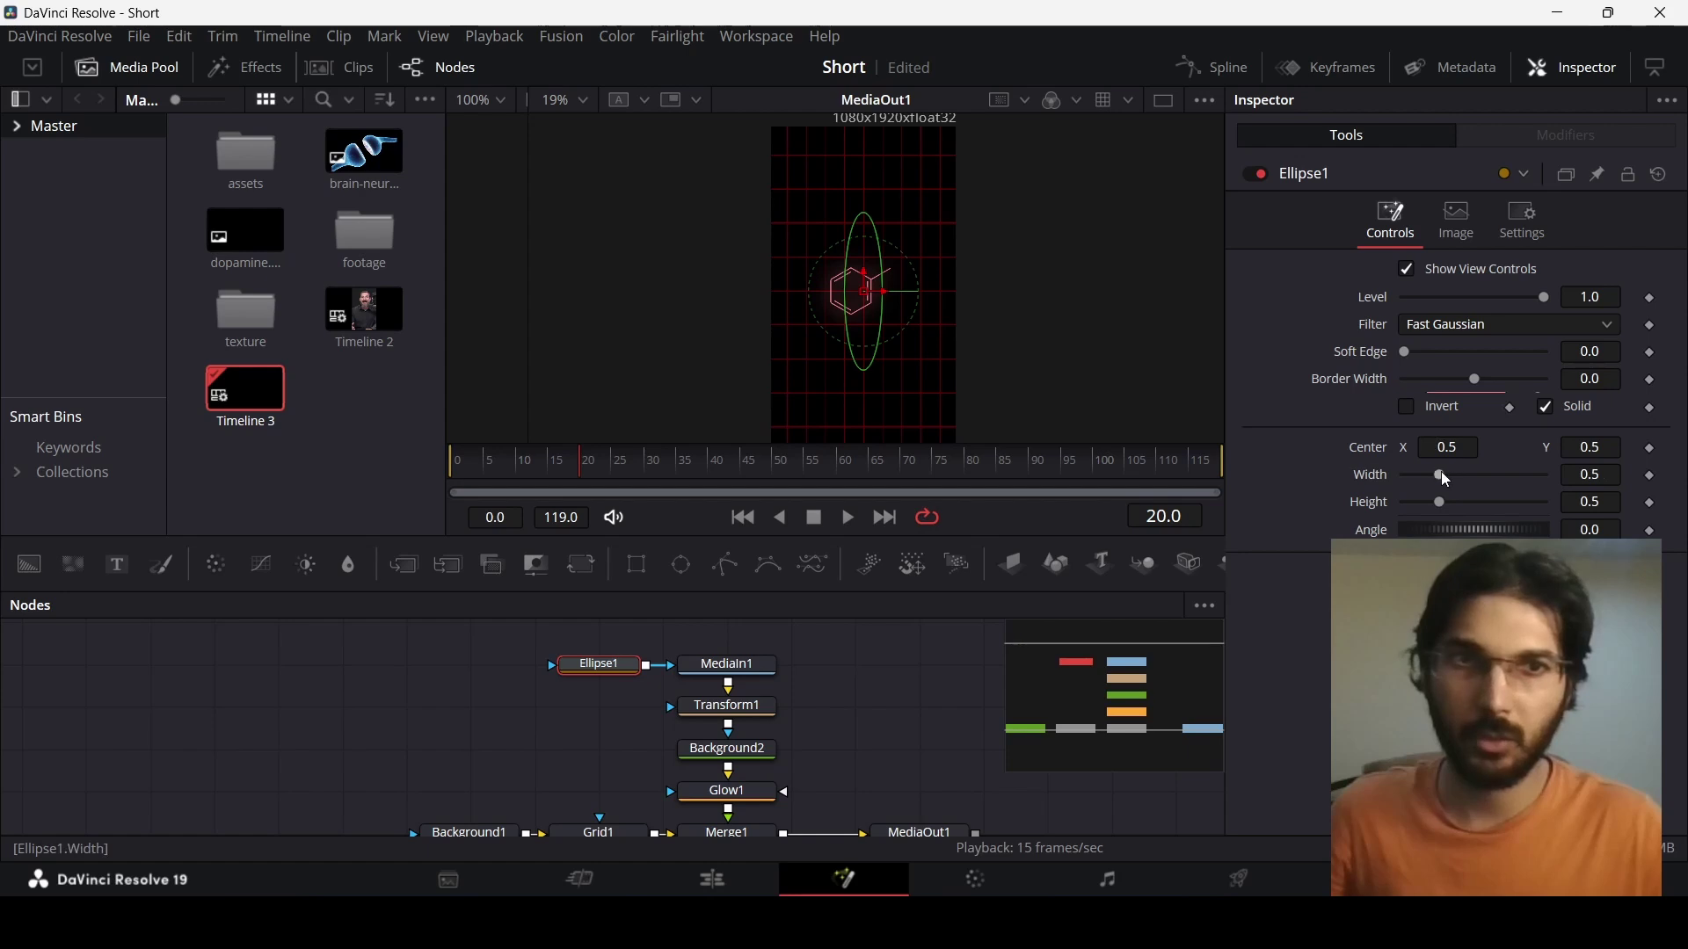
drag(1442, 475, 1558, 487)
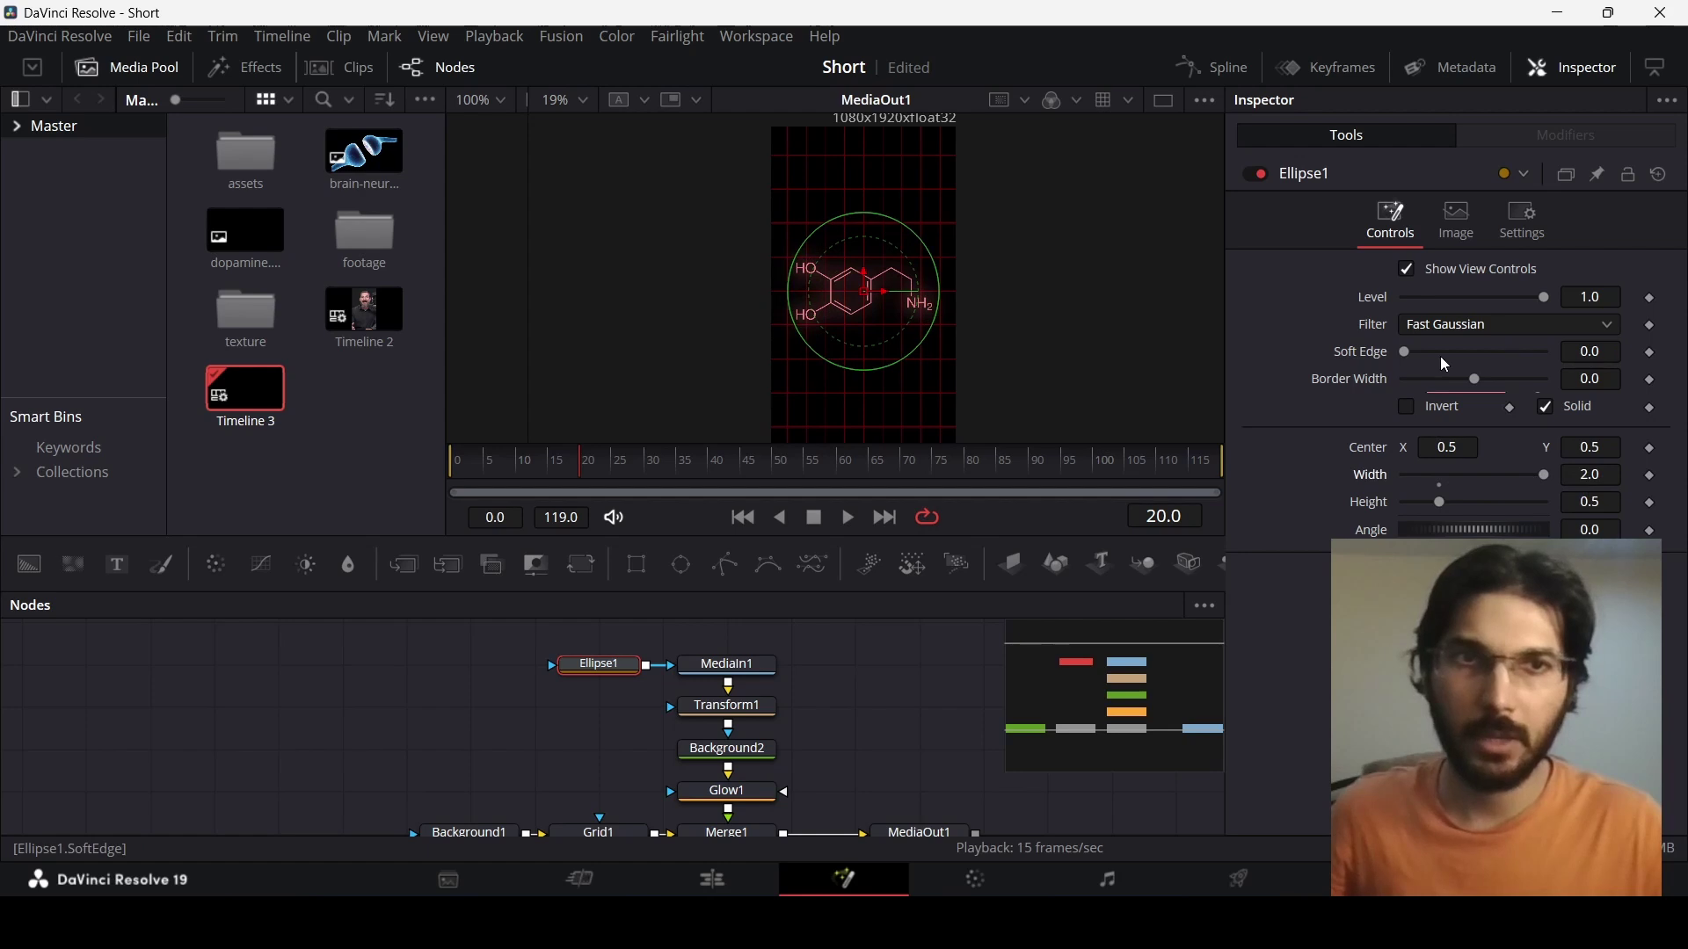
drag(1407, 351, 1580, 353)
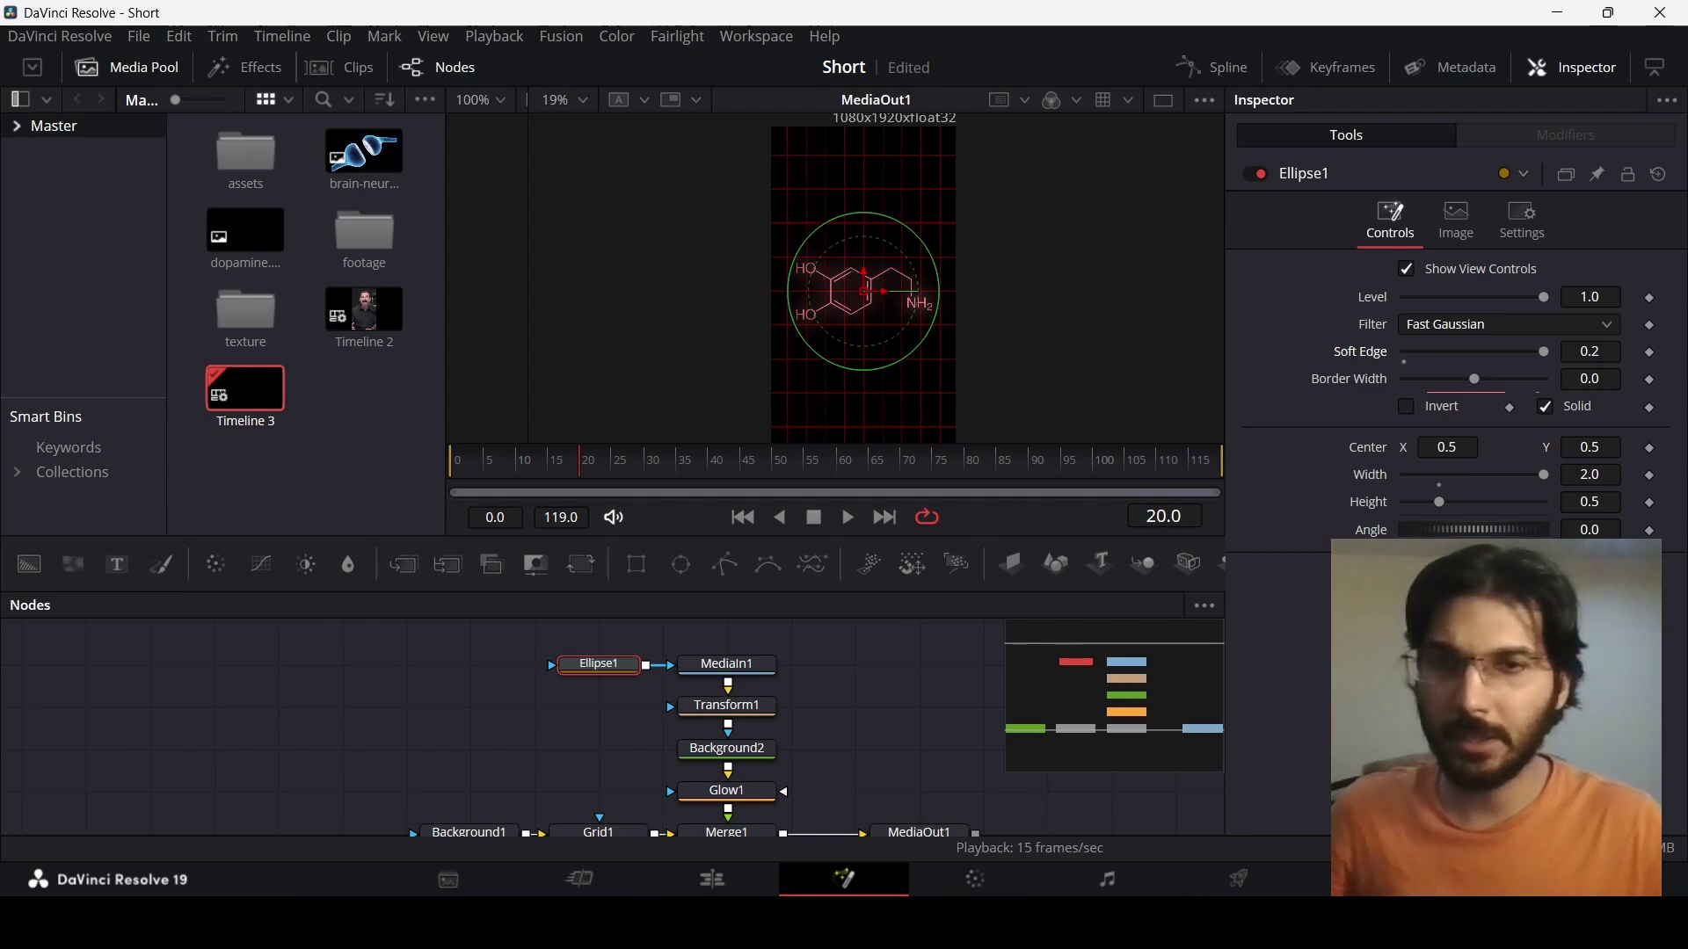
Keyframe the ellipse's width and height from 0 at frame 0 to 2.0 and 0.5 at frame 20, and preview the reveal
click(1650, 475)
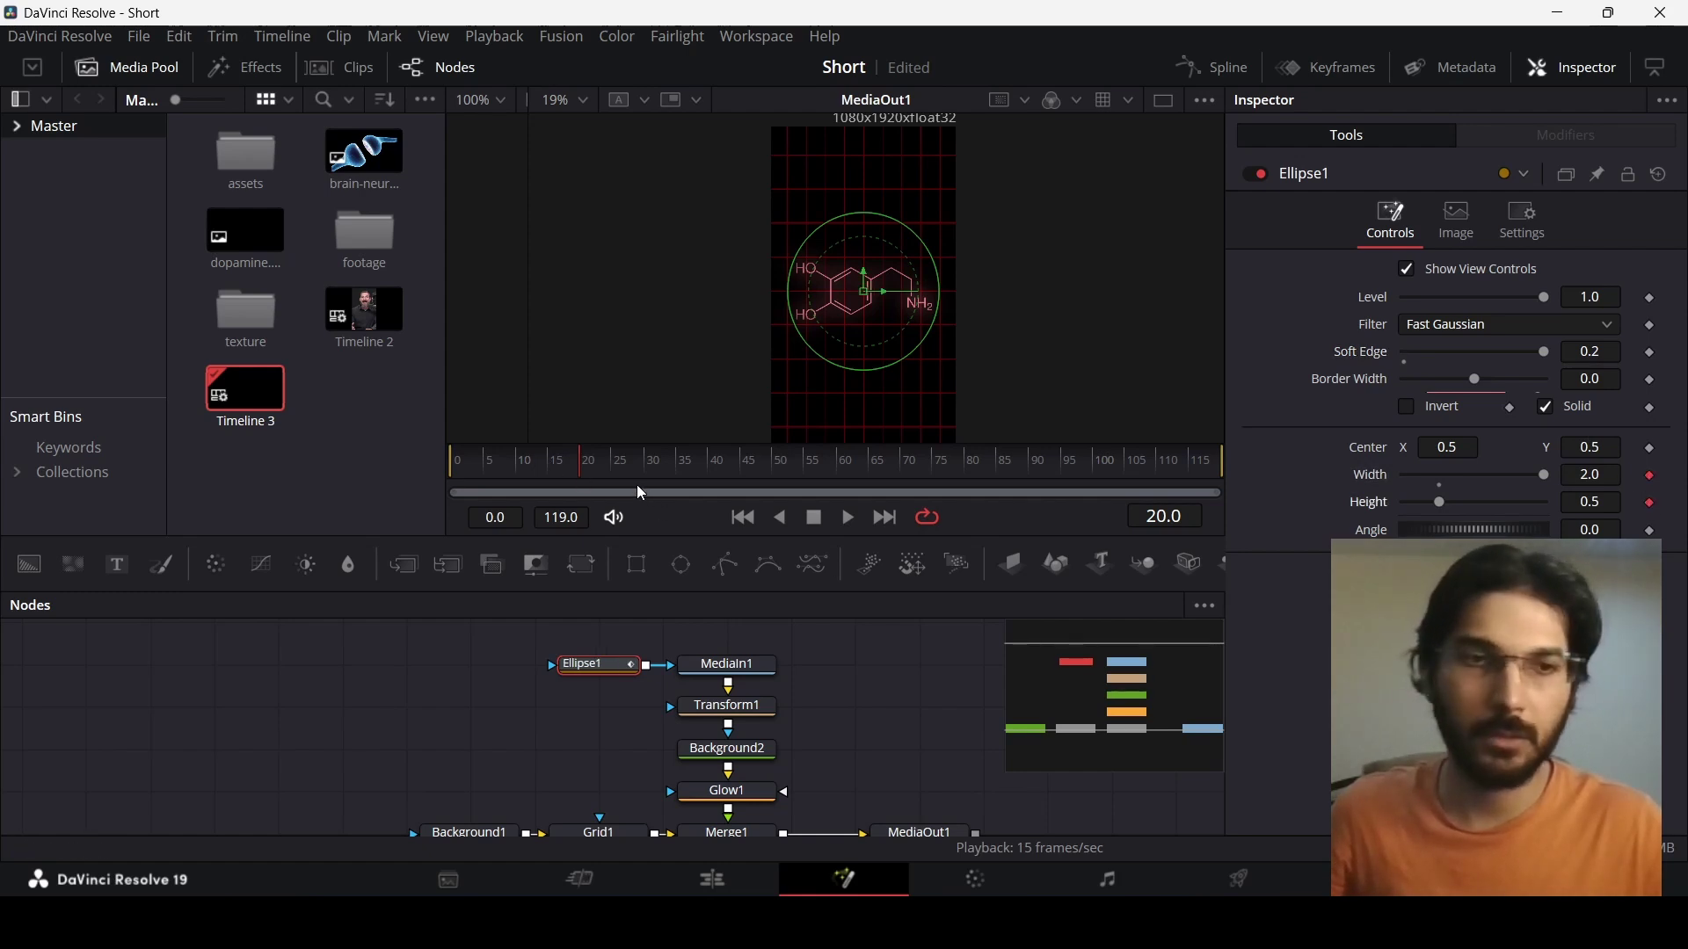
drag(488, 460, 433, 462)
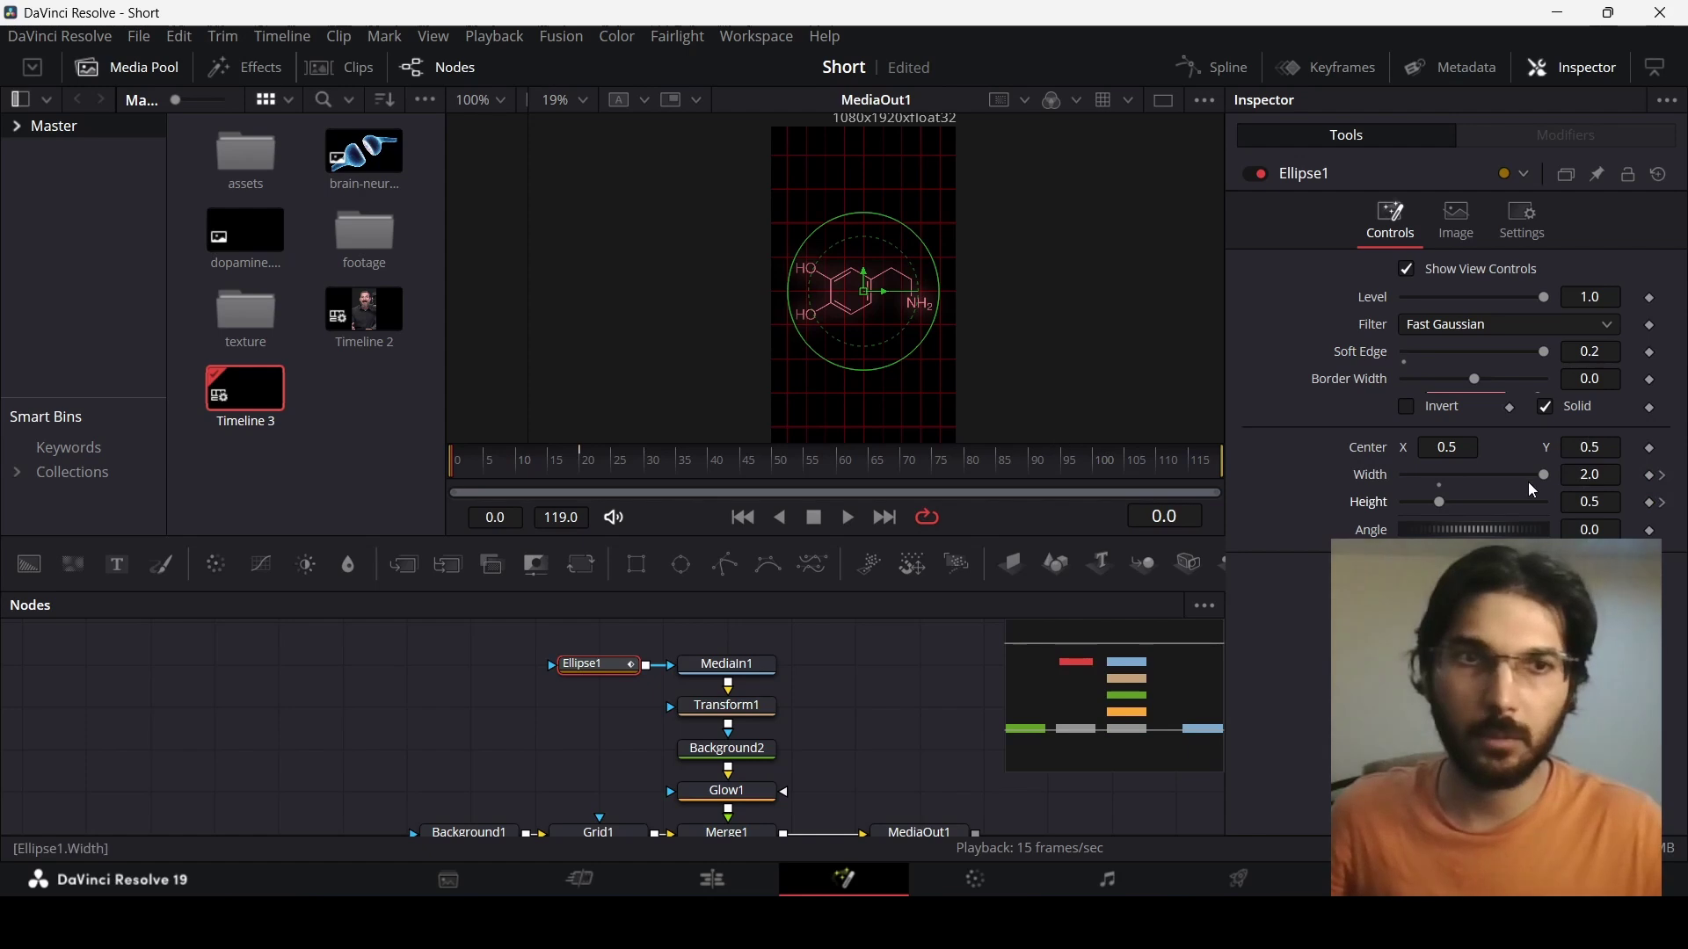
drag(1532, 477, 1402, 506)
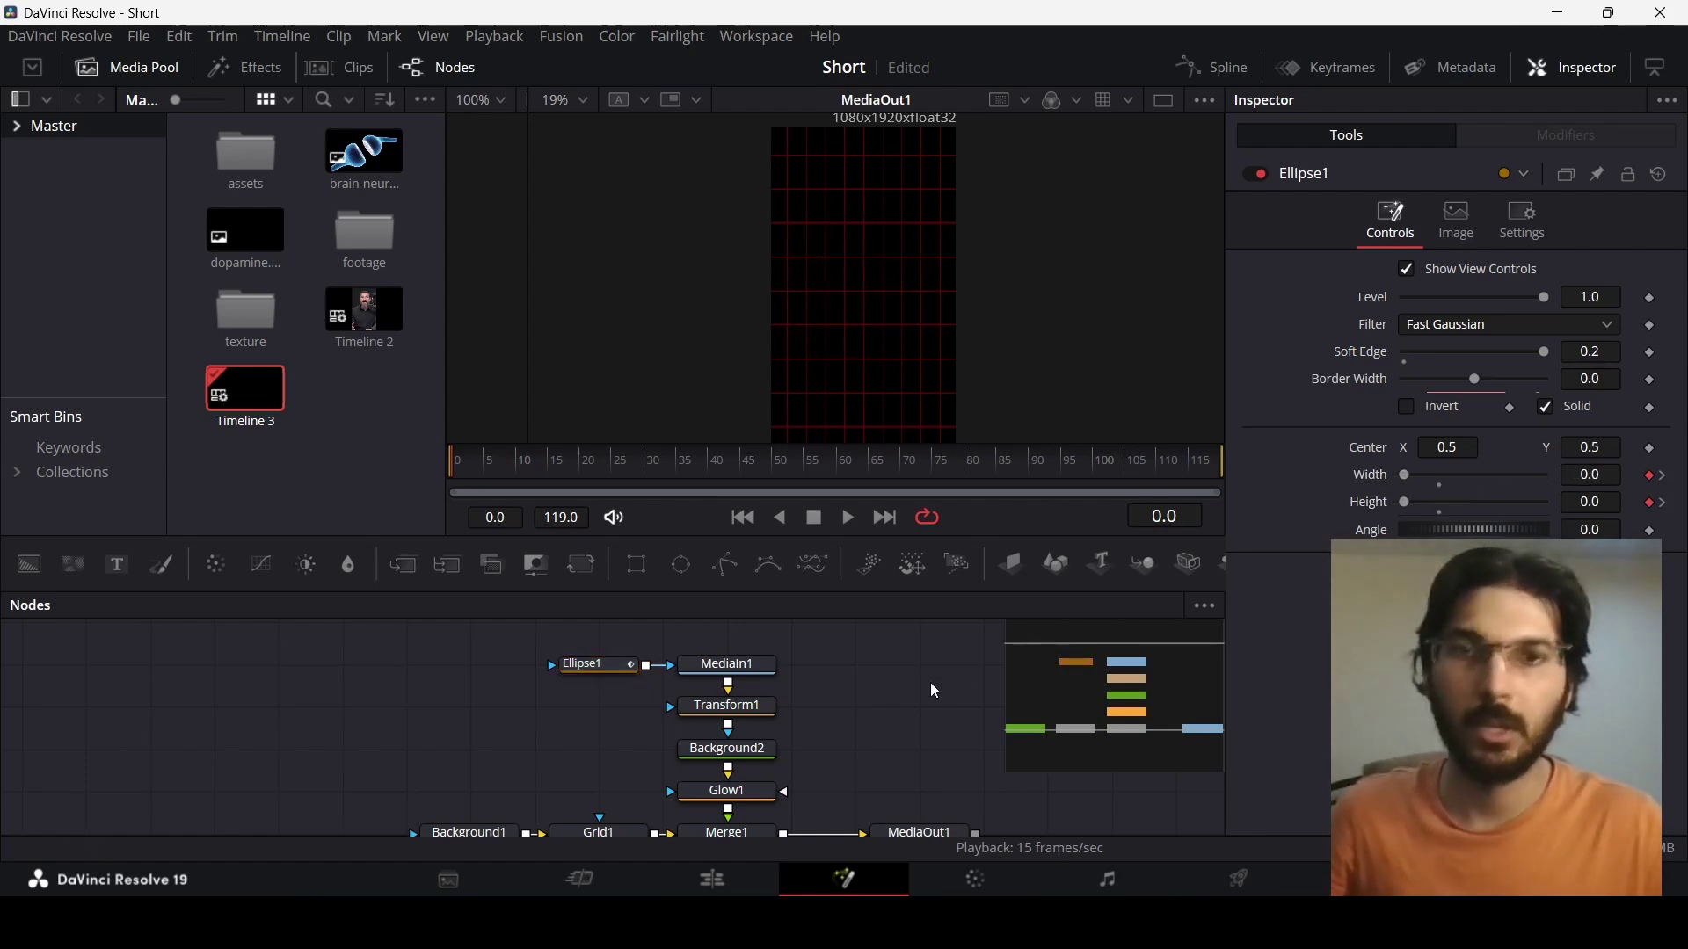
key(space)
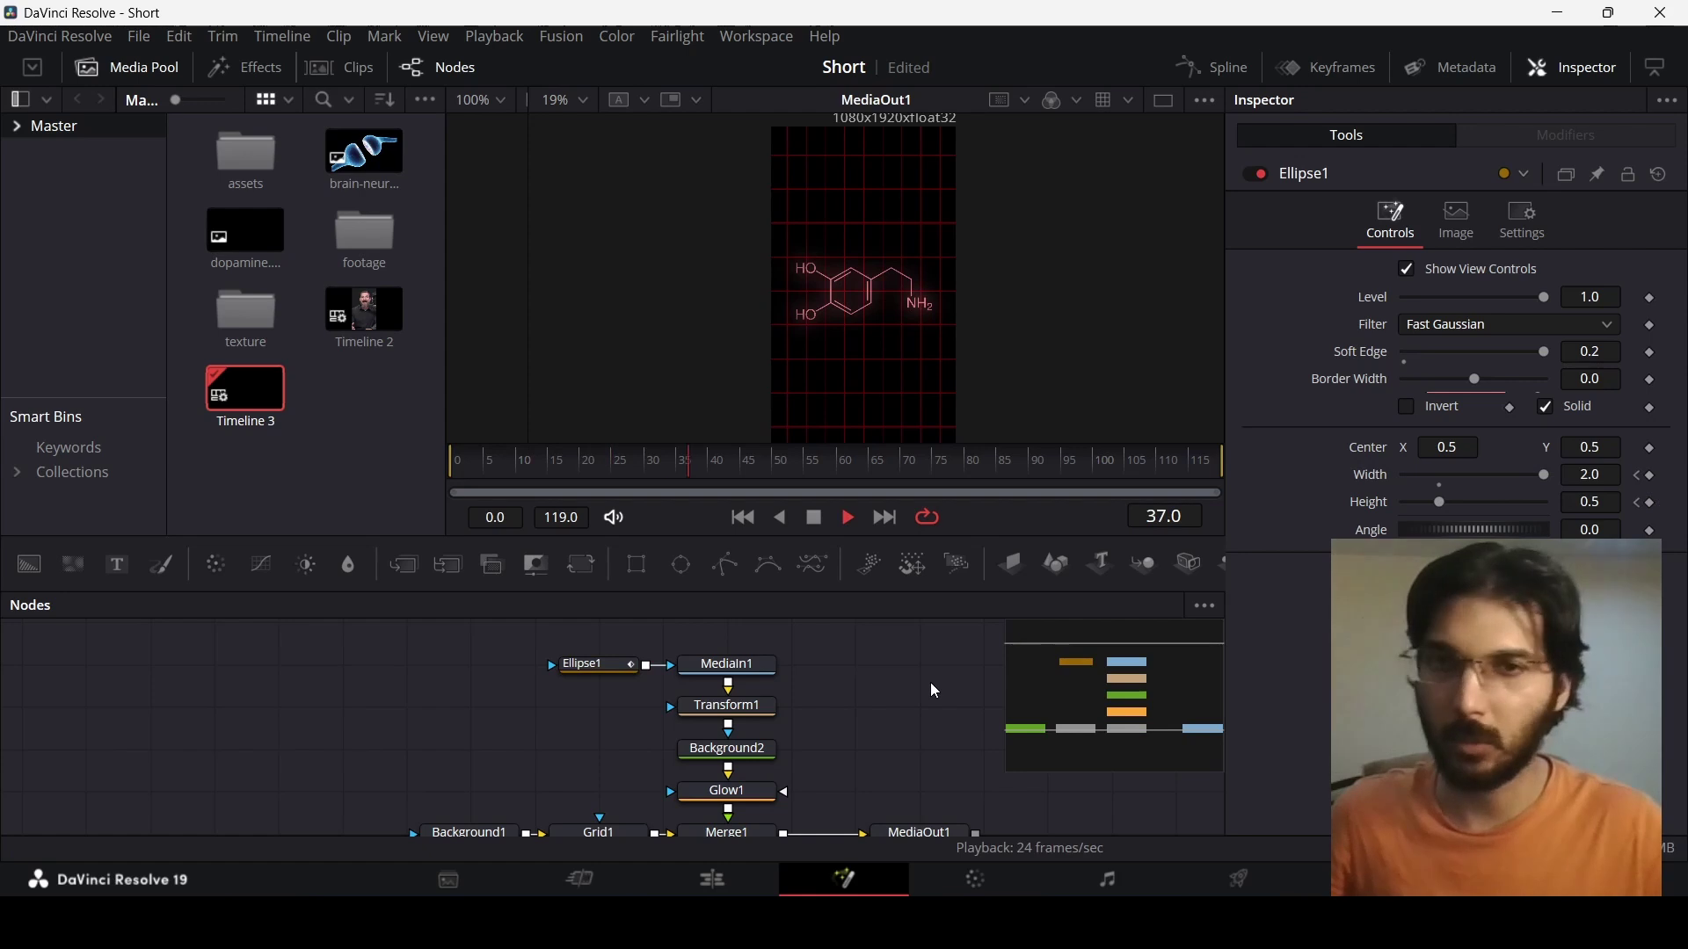
key(space)
Make room before MediaOut1, add two Text nodes and merge the first one over Merge1's output
drag(907, 674, 870, 802)
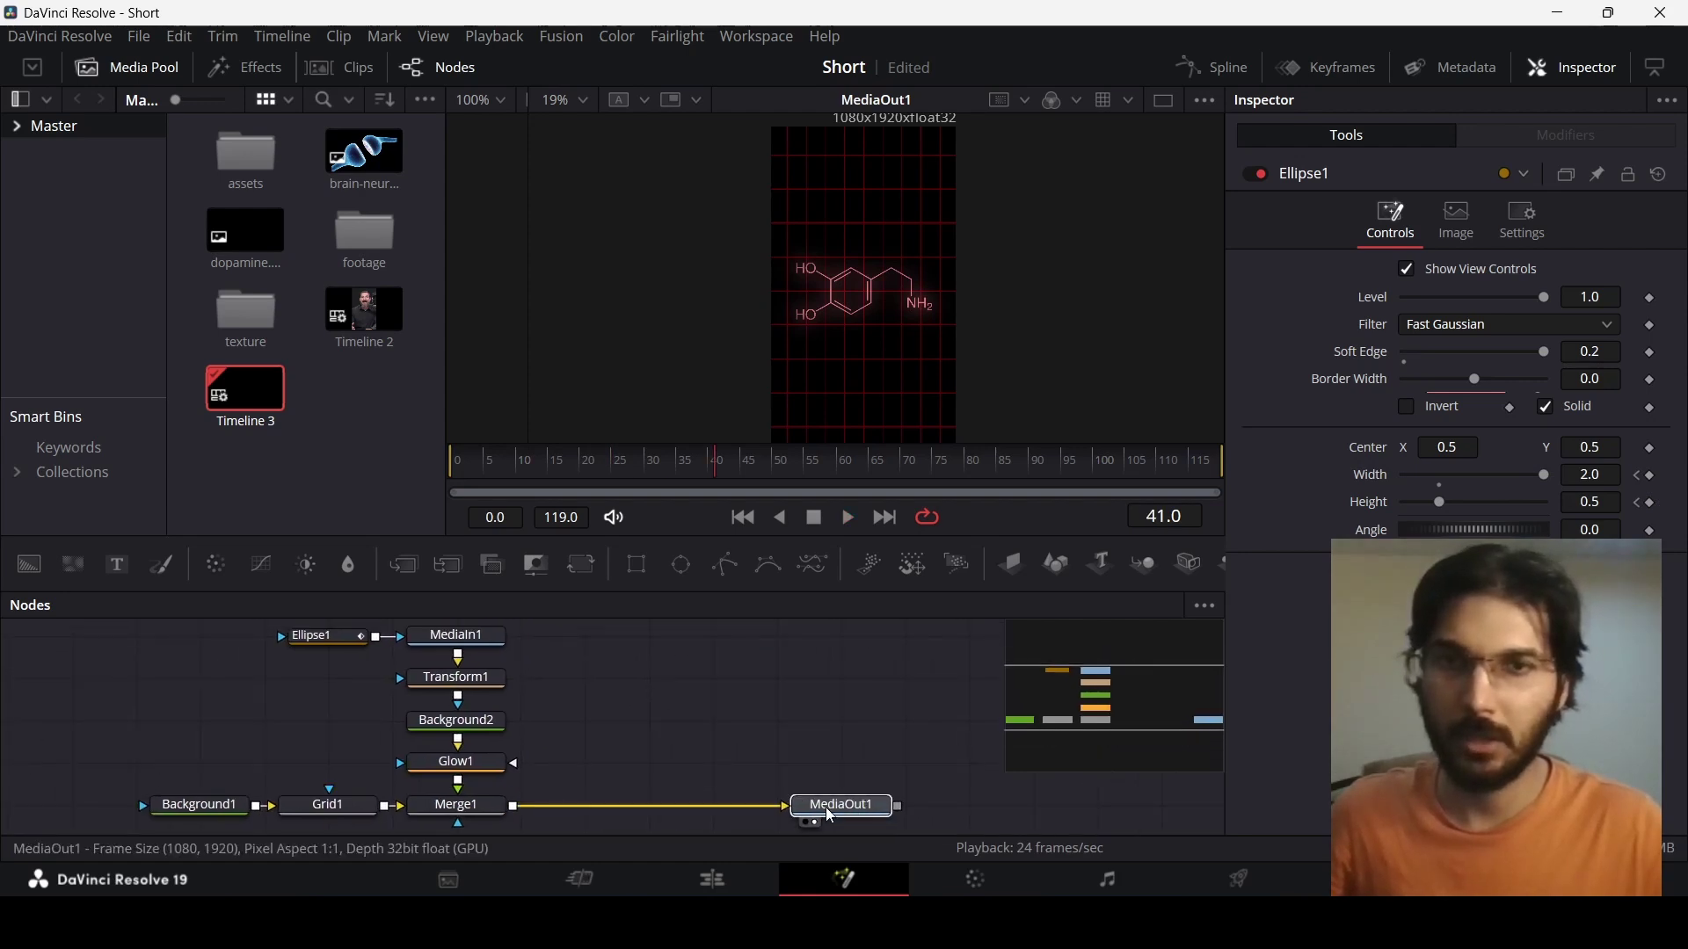
drag(117, 564, 629, 706)
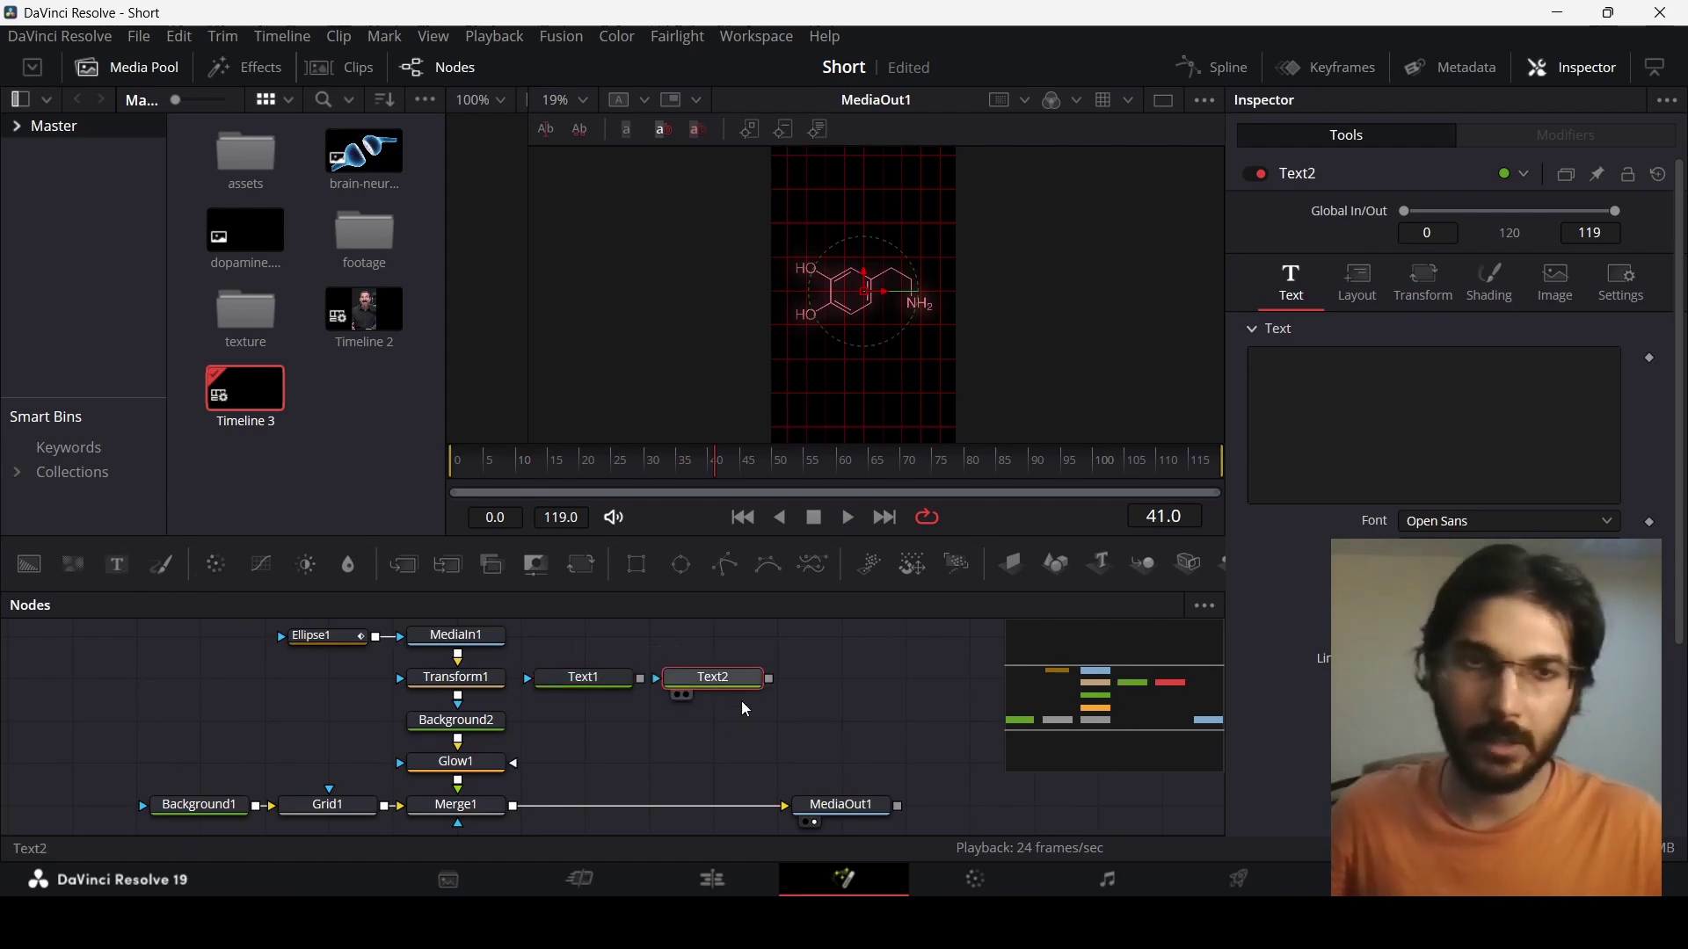
drag(640, 679, 513, 809)
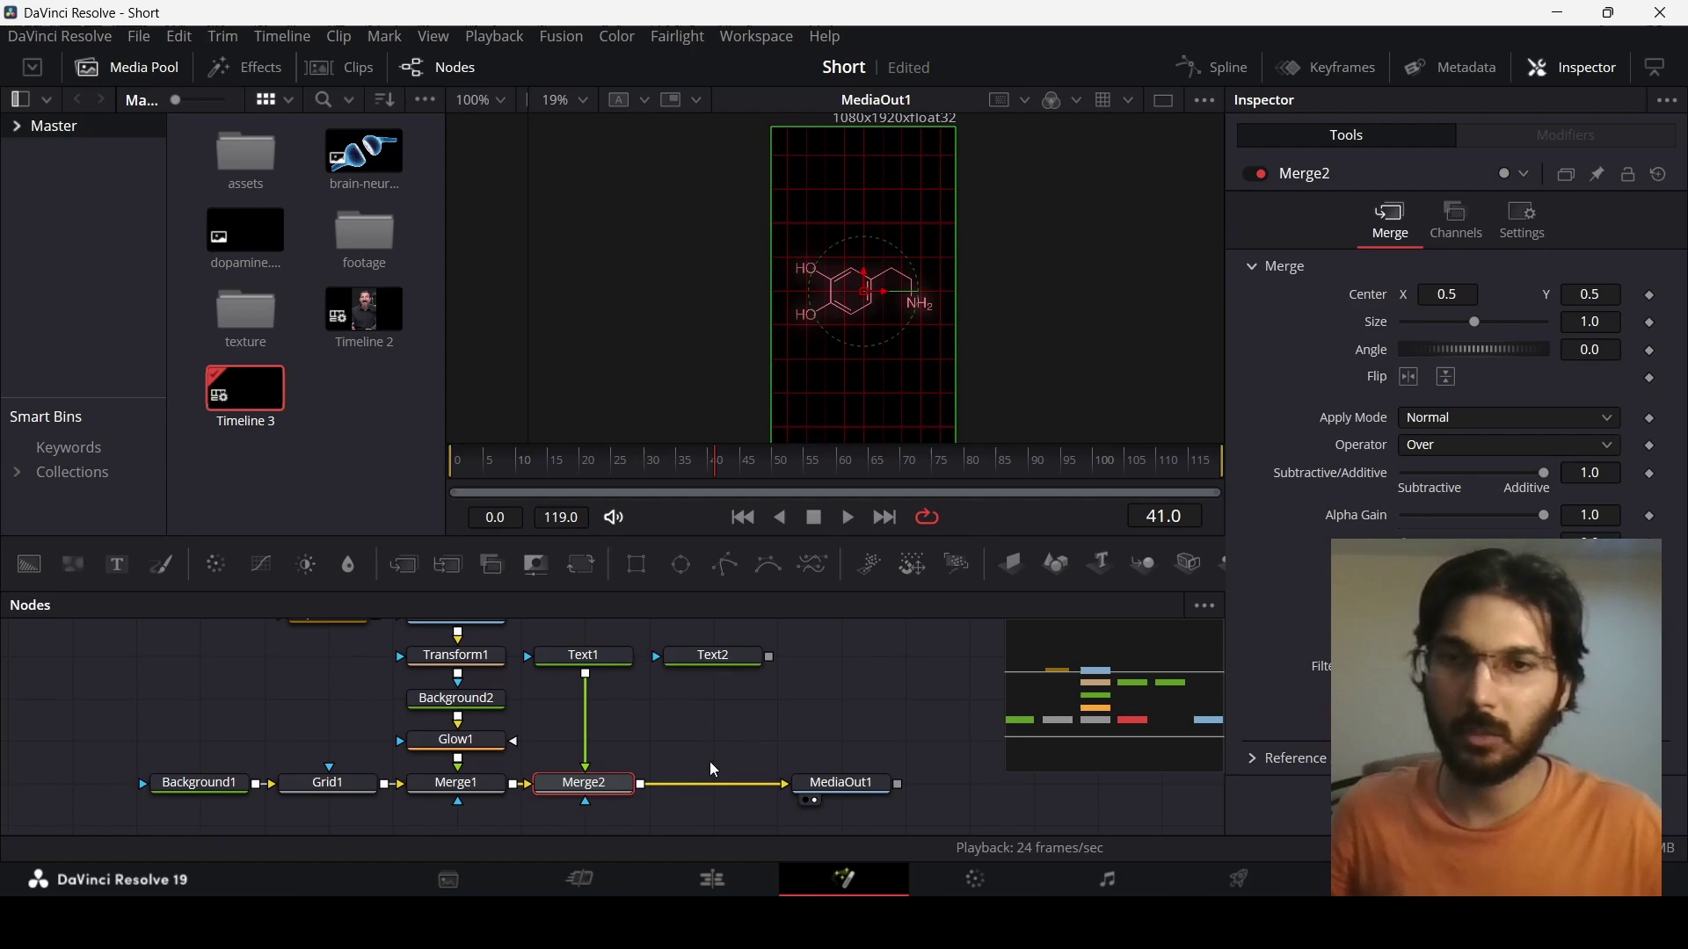
Enter DOPAMINE as the text of the Text1 node
click(598, 654)
click(1350, 409)
text(DO)
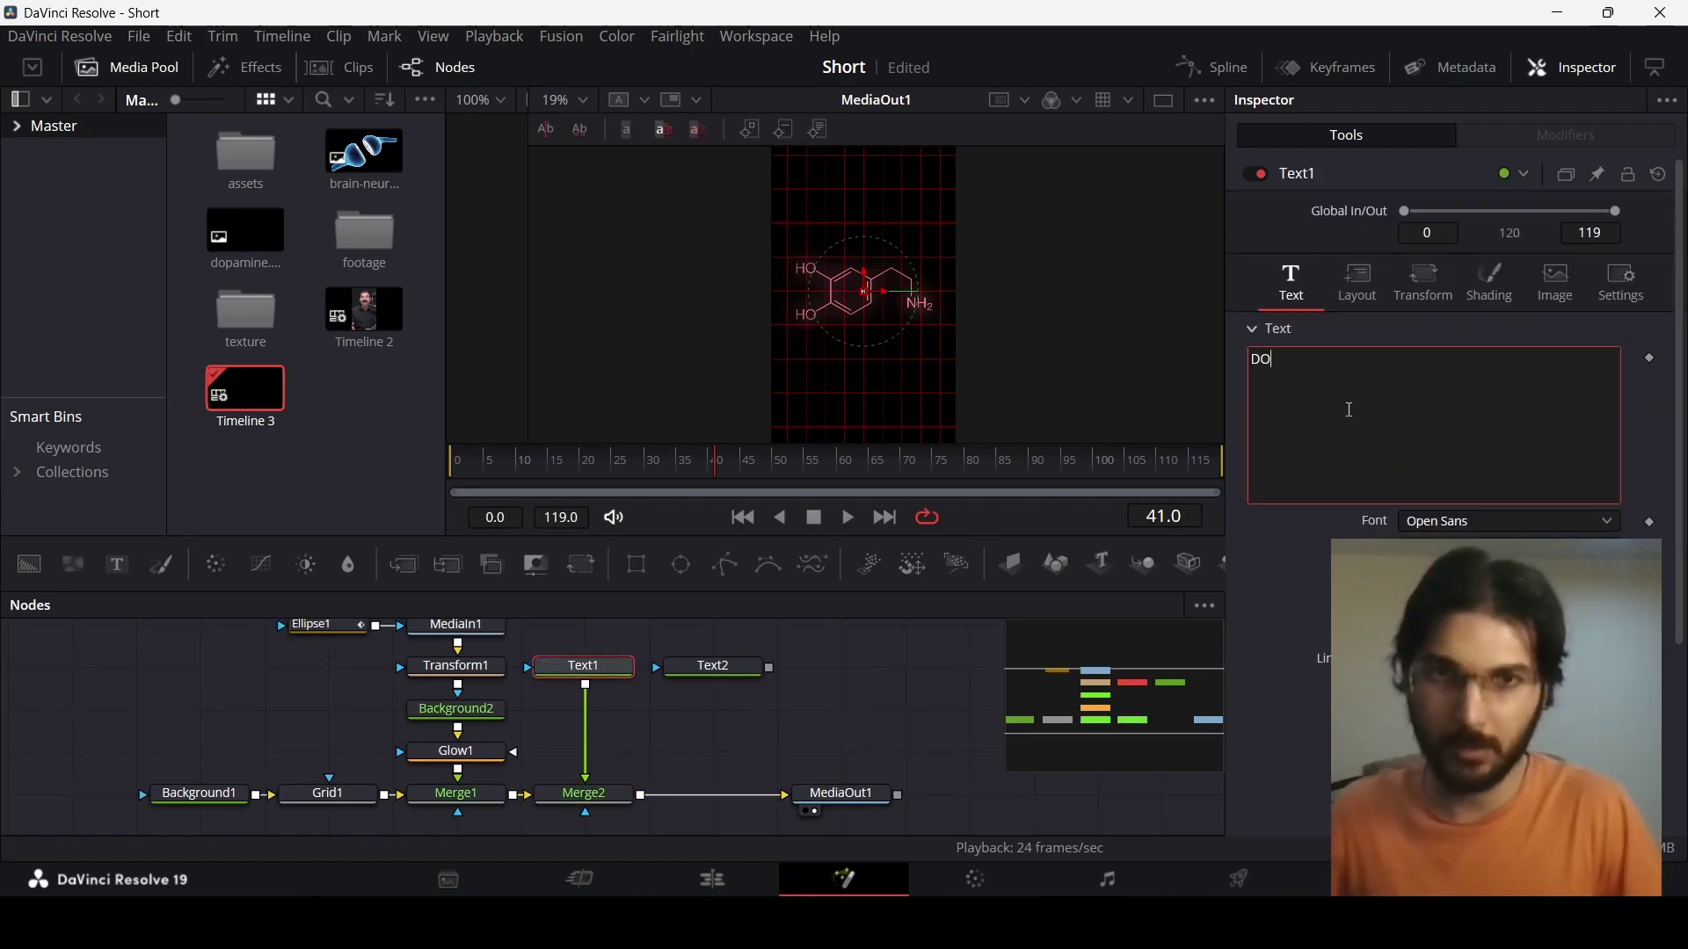
text(PAMINE)
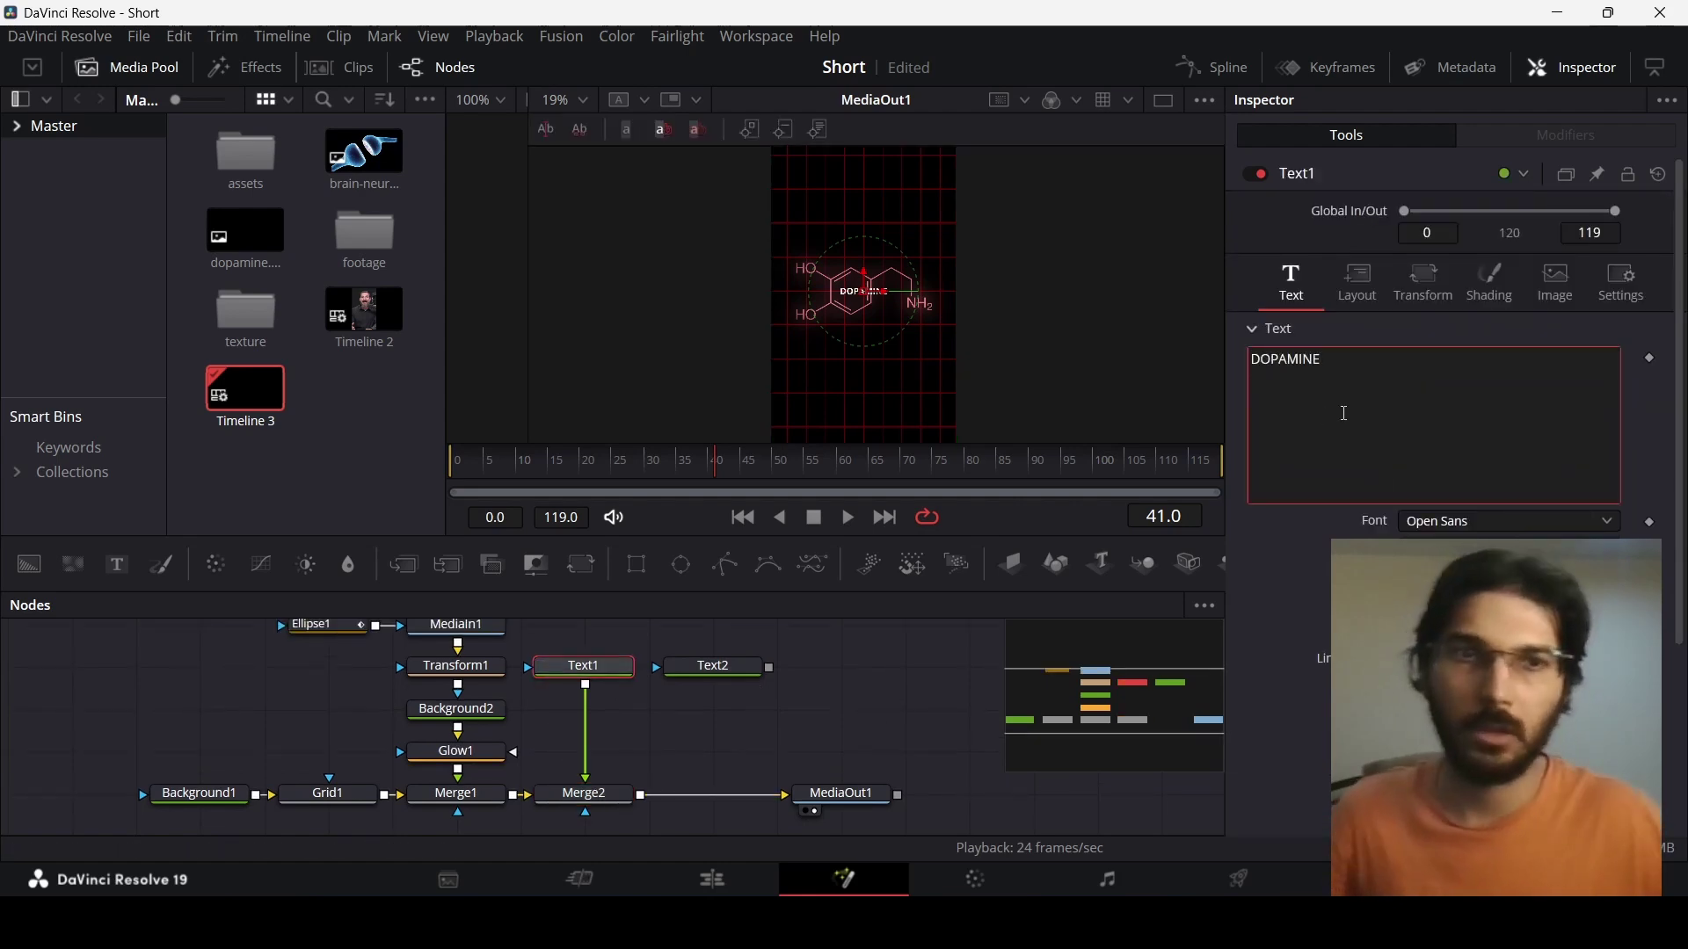
Set the DOPAMINE text's font to Poppins Black and enlarge it to span most of the frame width
scroll(1460, 522, down, 1)
click(1461, 522)
key(Down)
key(Down)
key(Down)
key(Down)
key(Down)
key(Down)
key(Down)
key(Down)
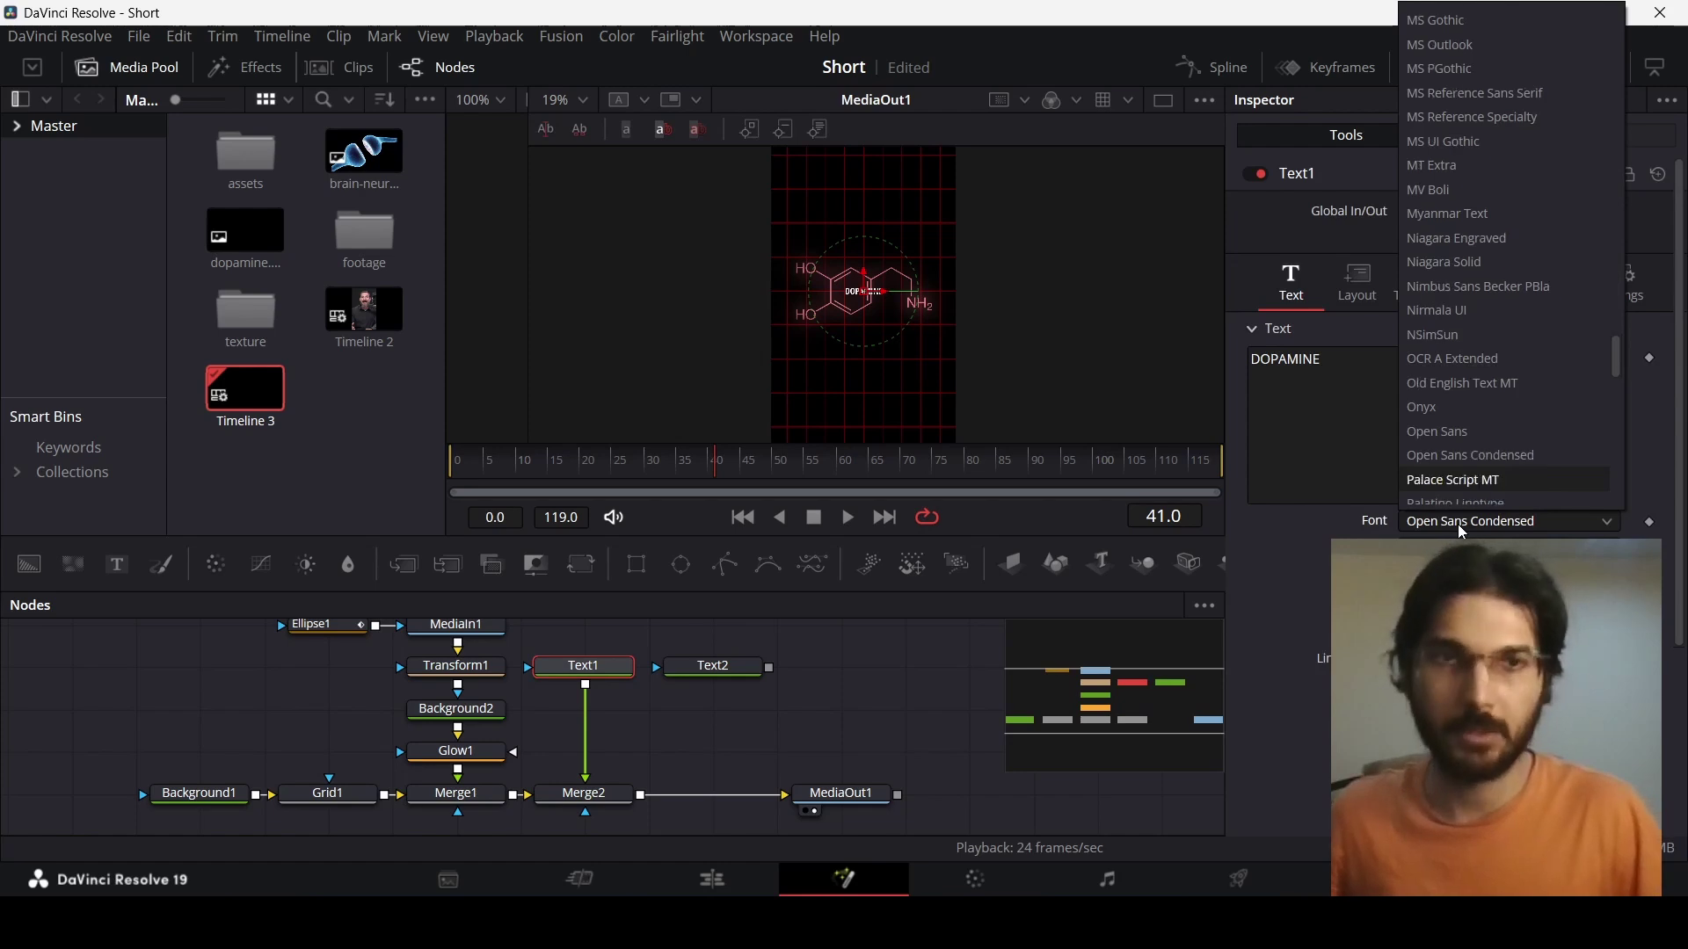
key(Return)
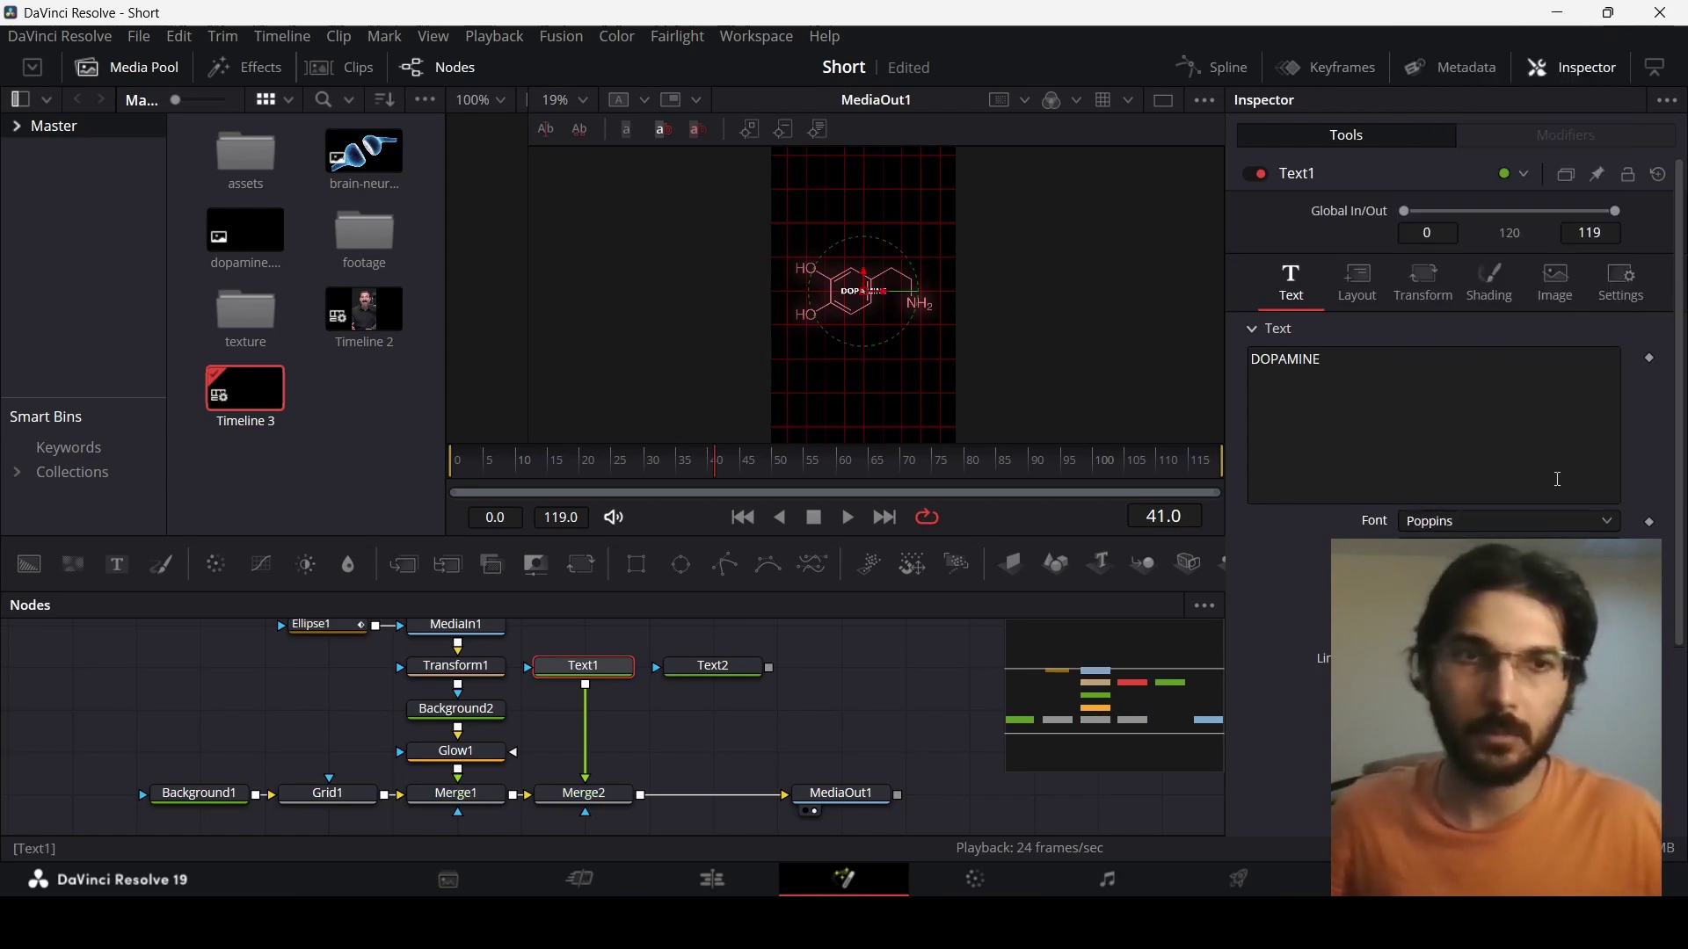
click(1494, 549)
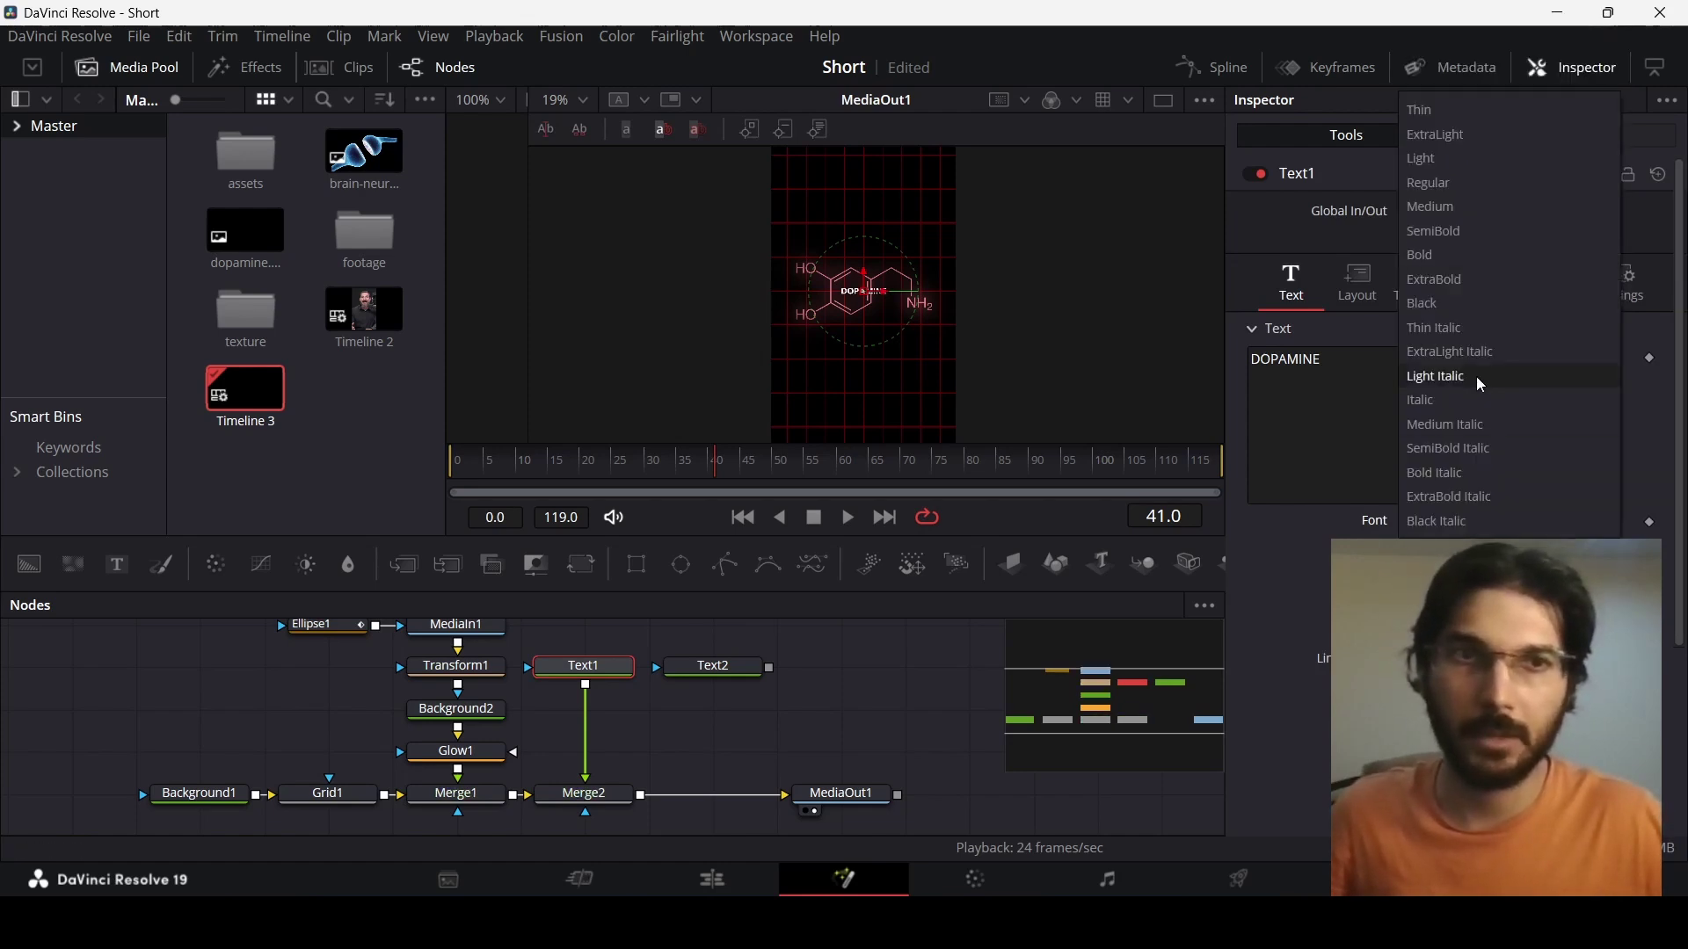
click(1456, 307)
drag(1424, 605, 1485, 604)
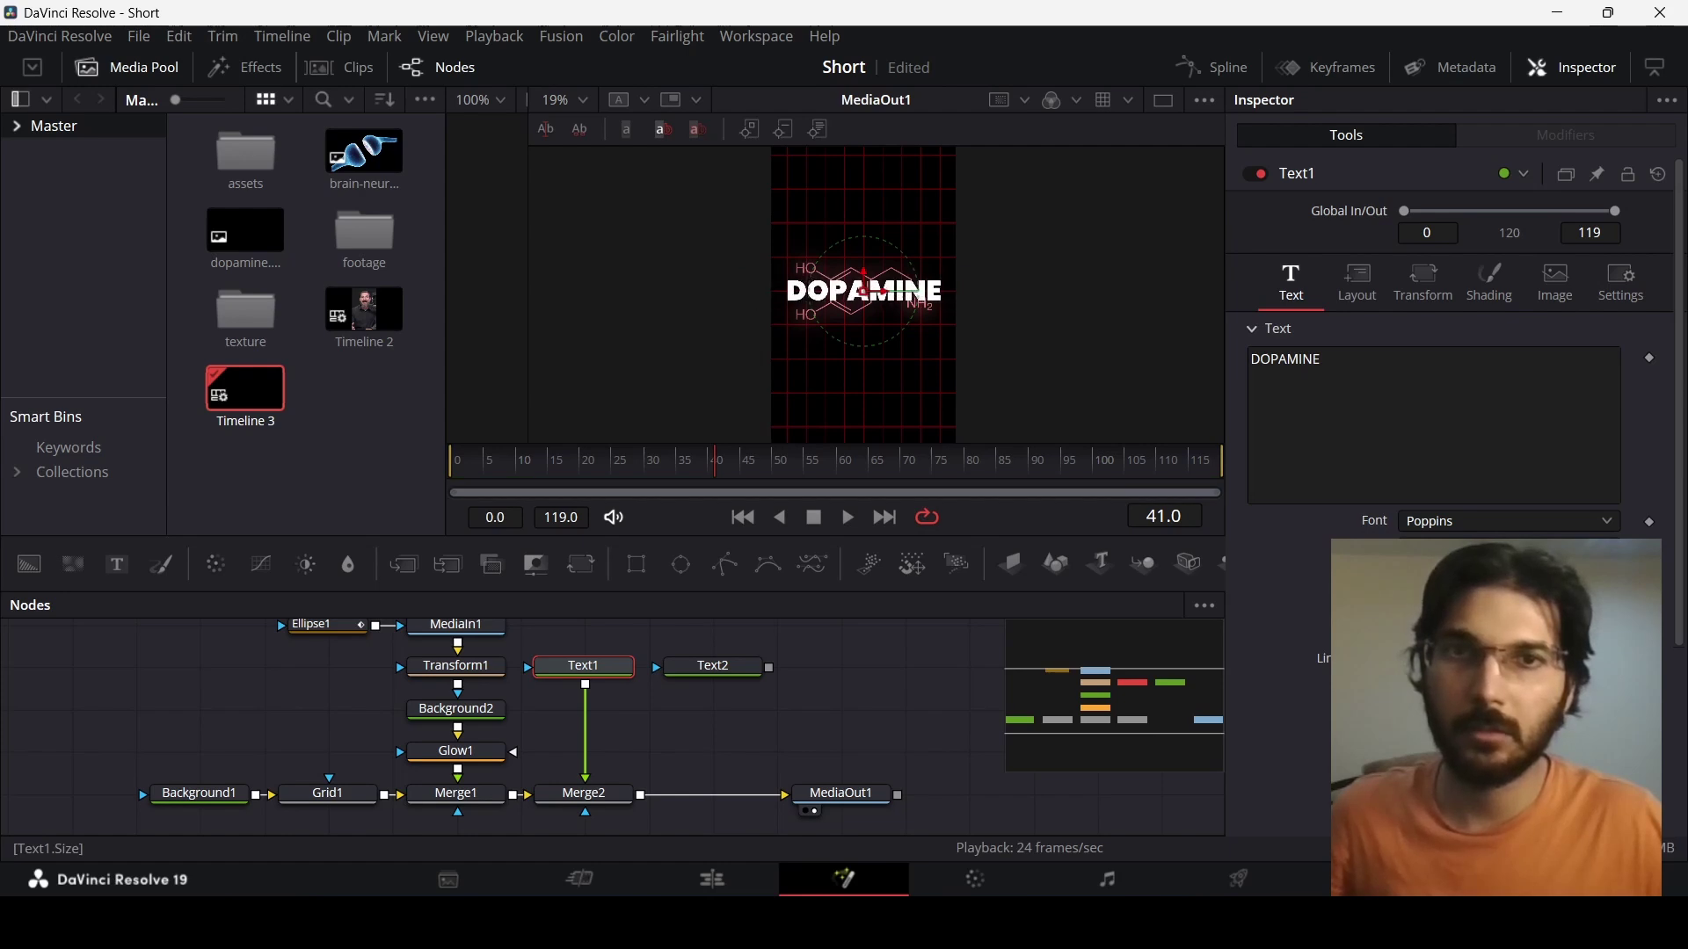
Move the DOPAMINE text up so it sits above the molecule
scroll(888, 318, up, 3)
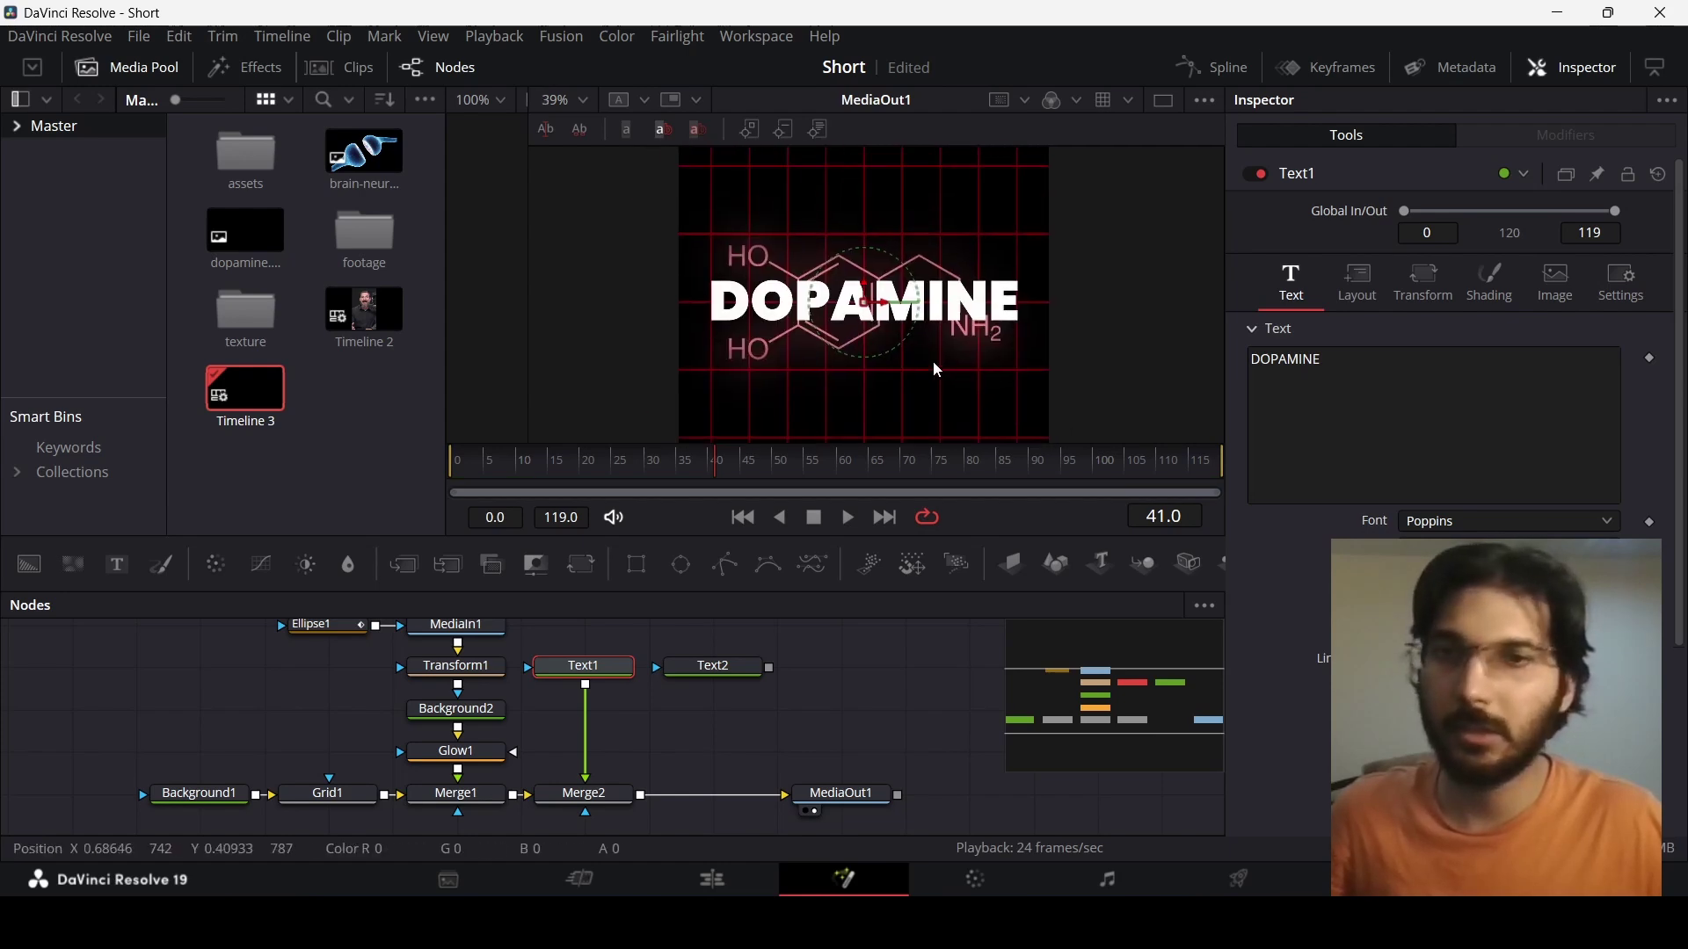
scroll(931, 317, up, 2)
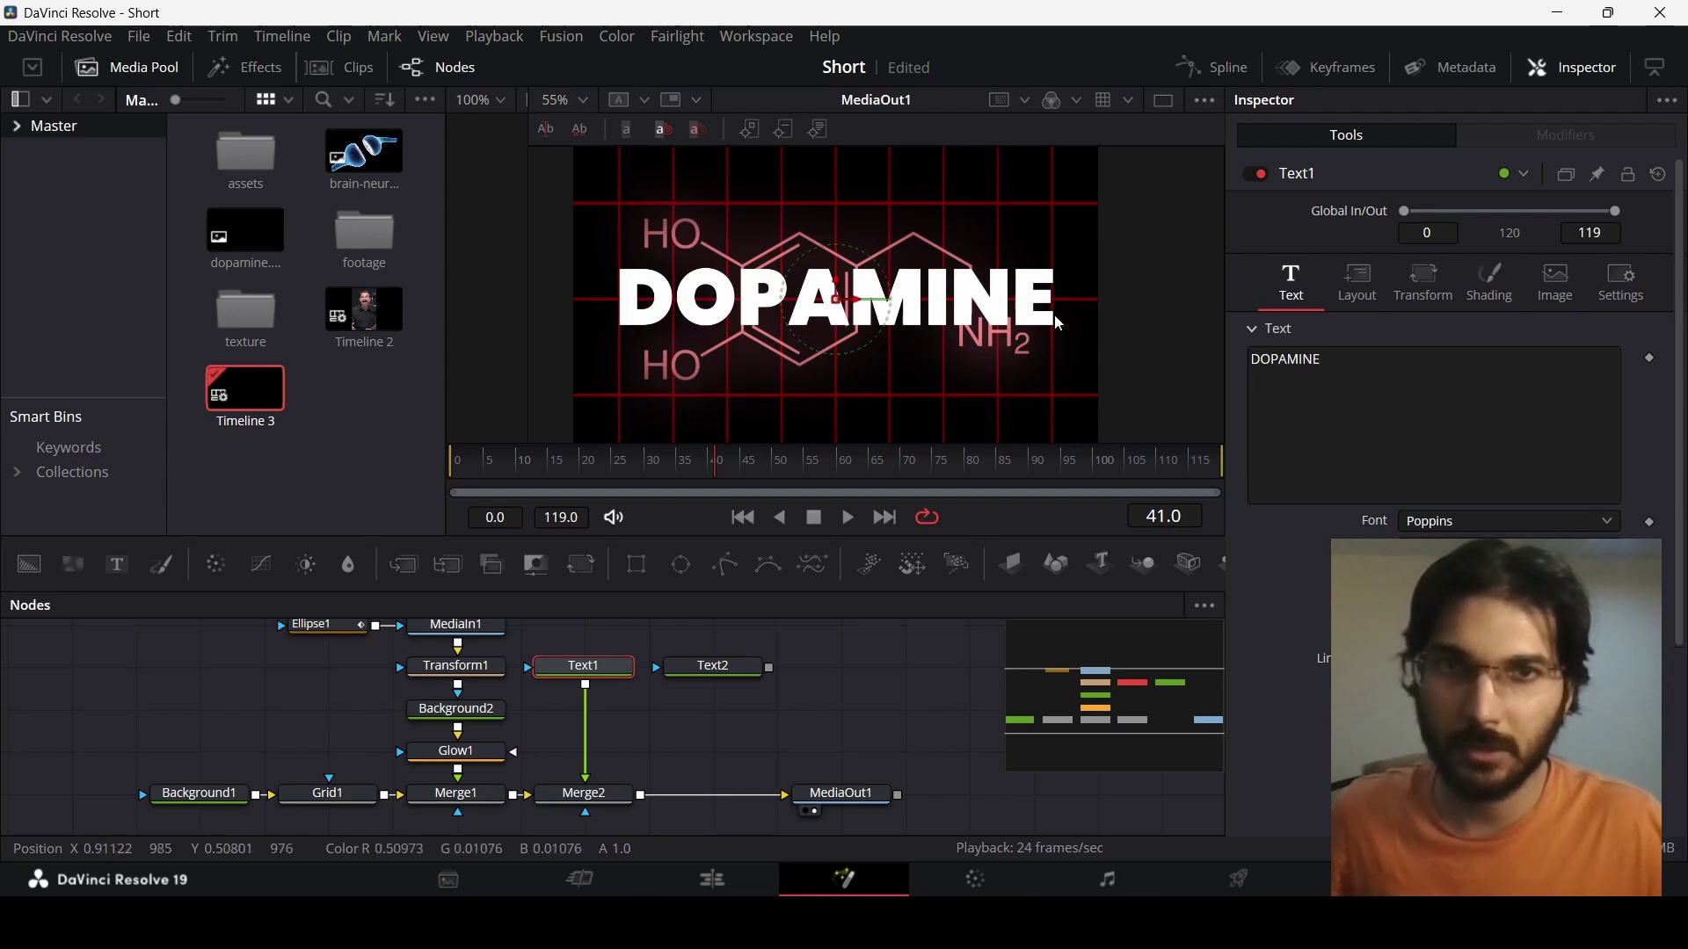
scroll(844, 327, up, 2)
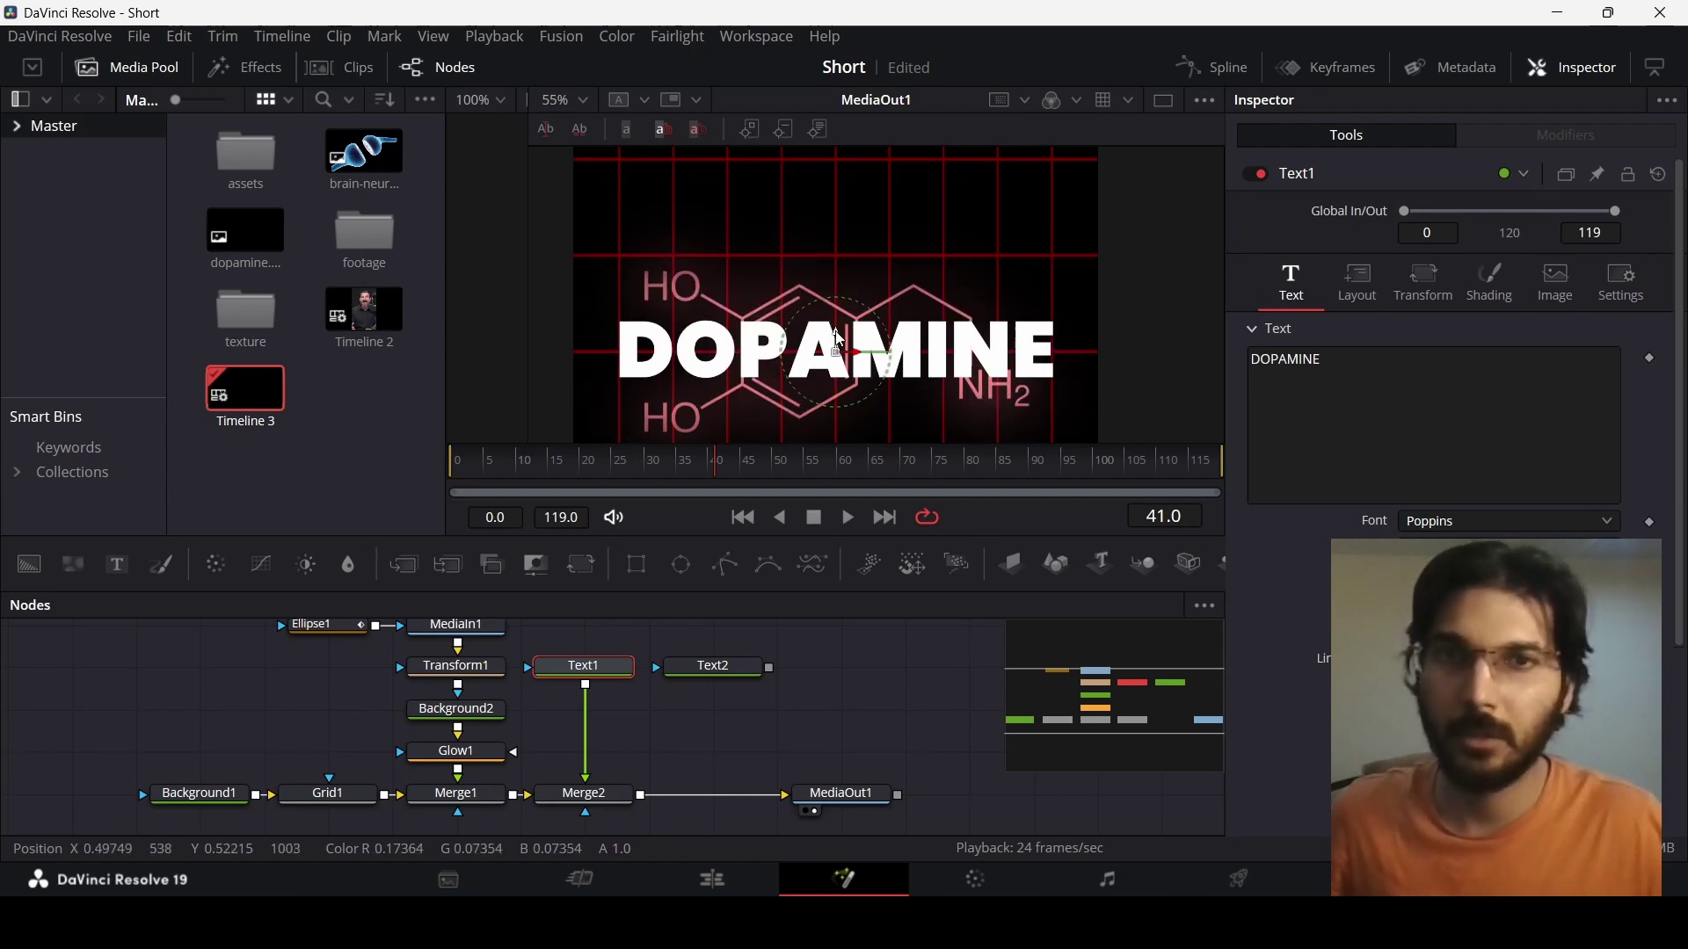
drag(840, 340, 854, 289)
scroll(866, 292, down, 2)
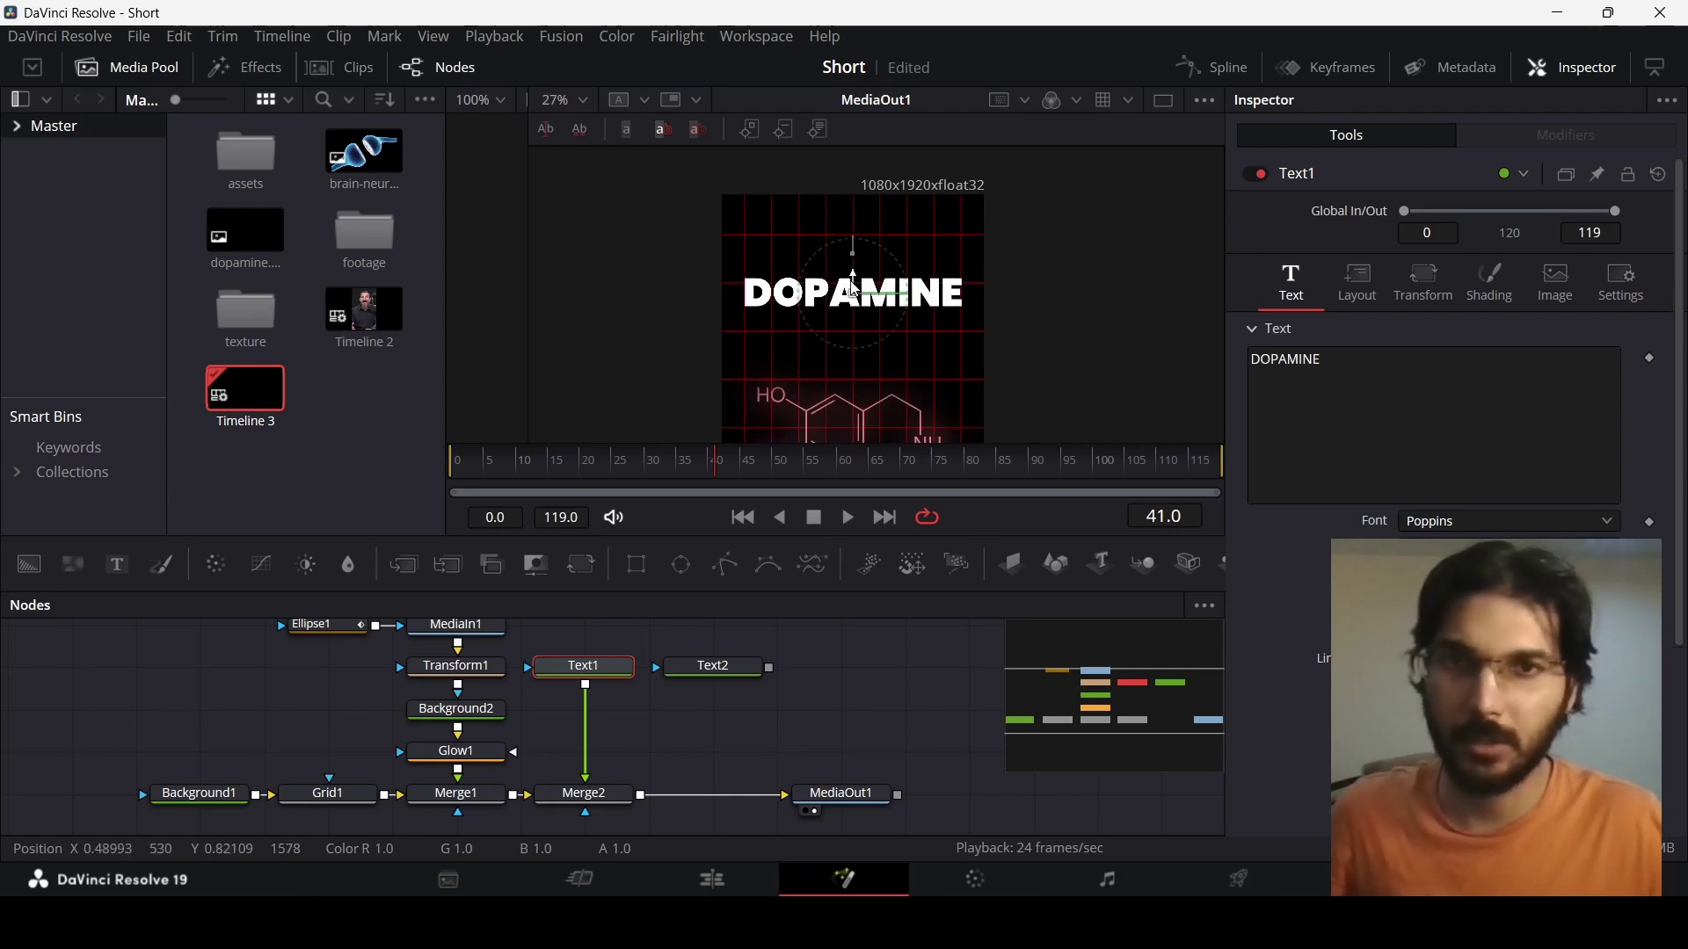
right_click(928, 253)
mouse_move(1025, 323)
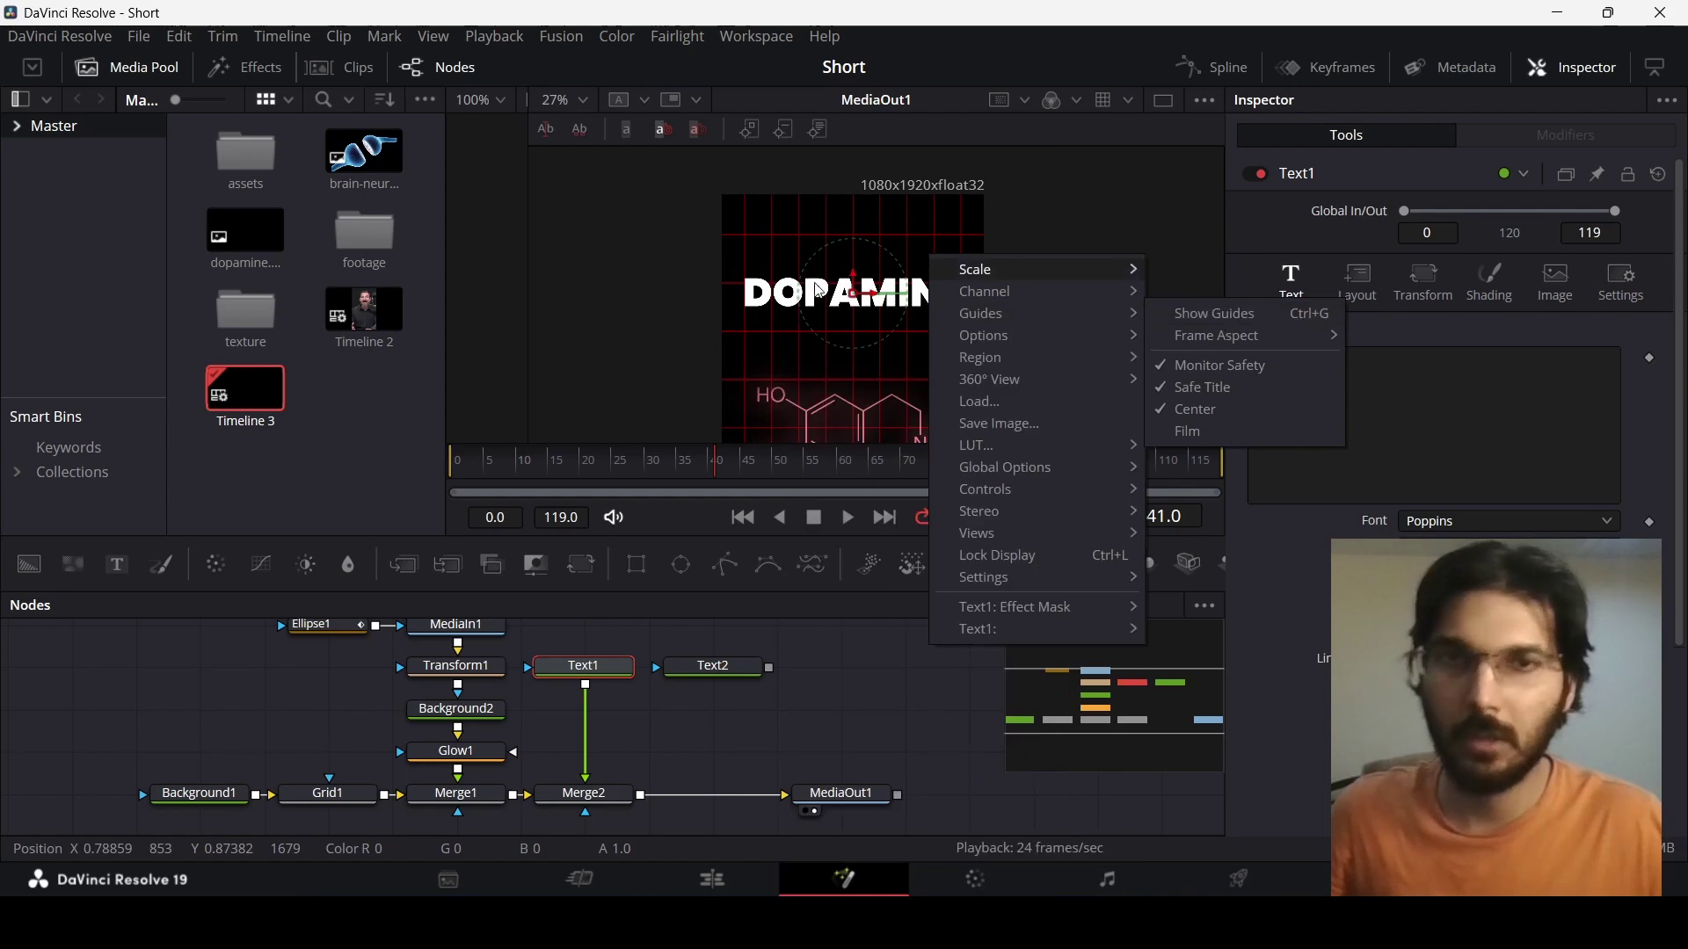
click(859, 290)
mouse_move(859, 290)
mouse_down()
mouse_move(857, 321)
mouse_move(859, 300)
mouse_up()
scroll(874, 322, down, 2)
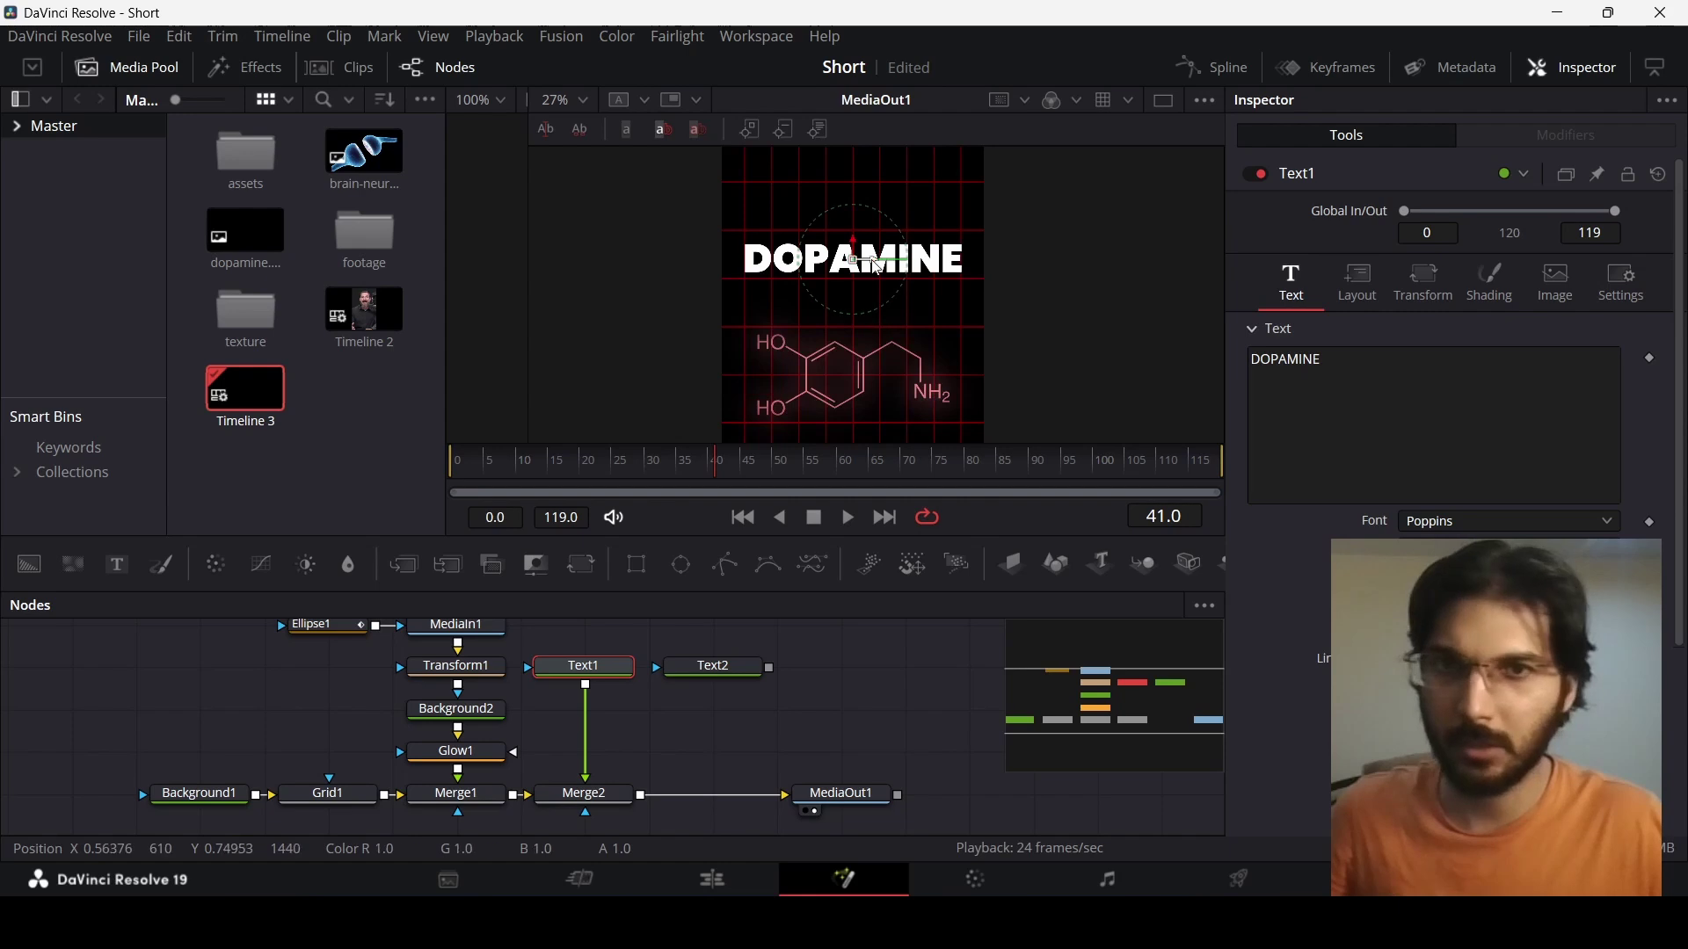
Set the DOPAMINE text's color to pure red, #ff0000
scroll(890, 297, down, 4)
scroll(891, 297, up, 2)
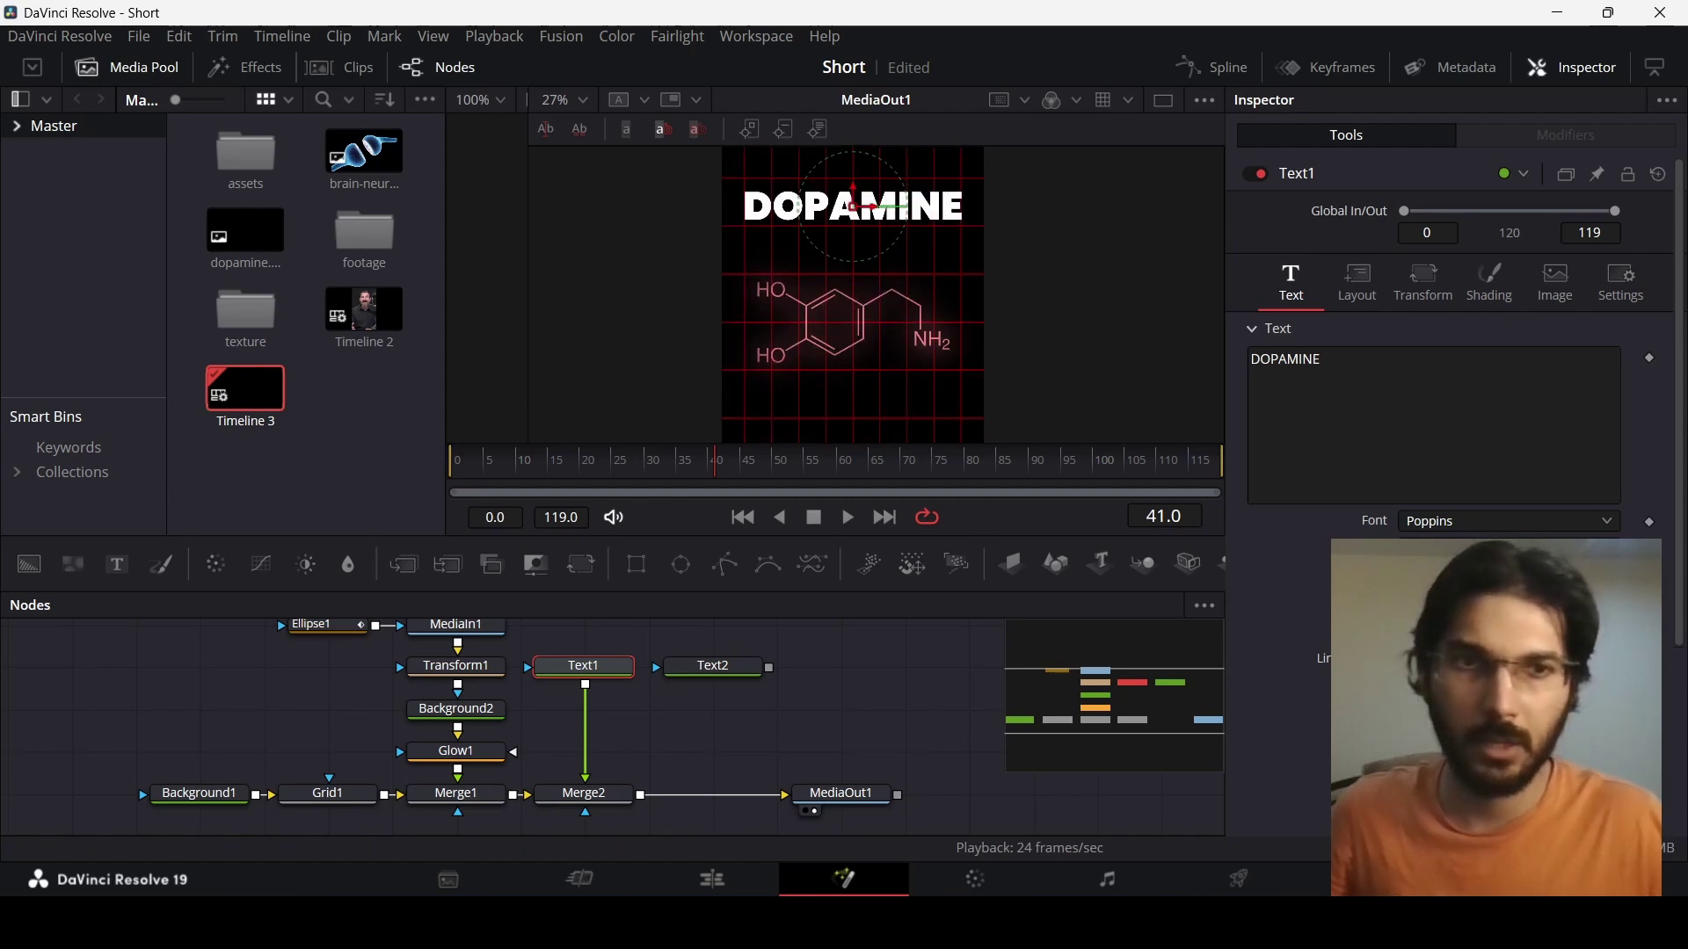
drag(956, 227, 825, 321)
drag(873, 380, 957, 352)
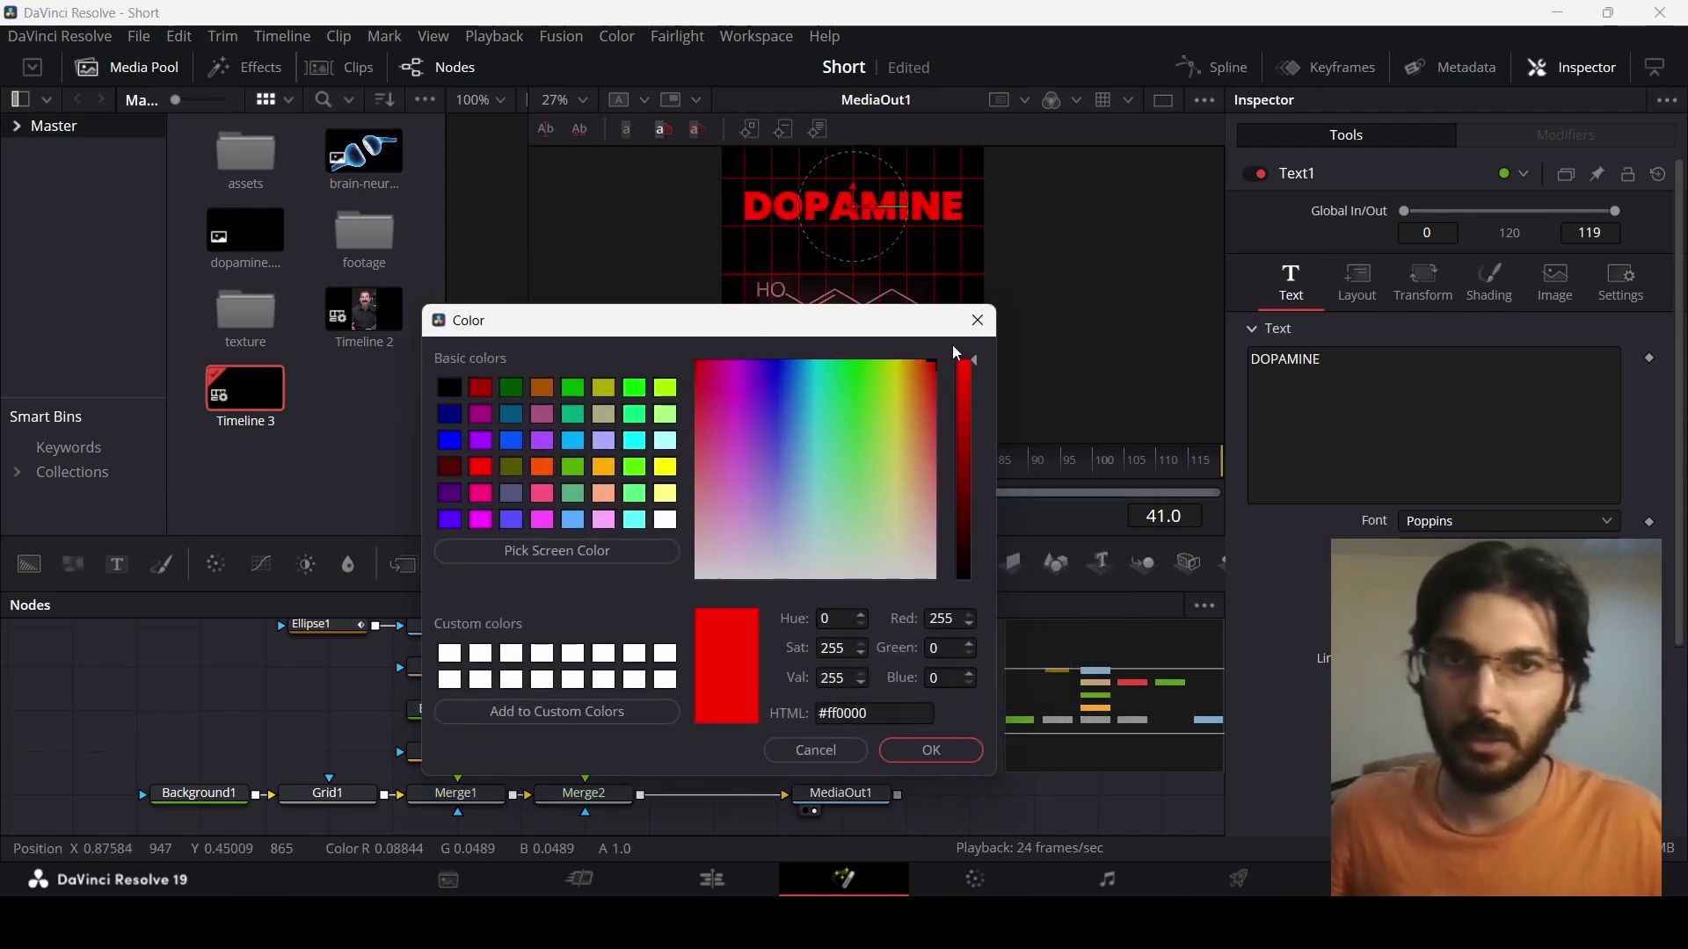
click(931, 750)
Copy Text1's settings onto Text2 and merge Text2 over Merge2's output
click(604, 672)
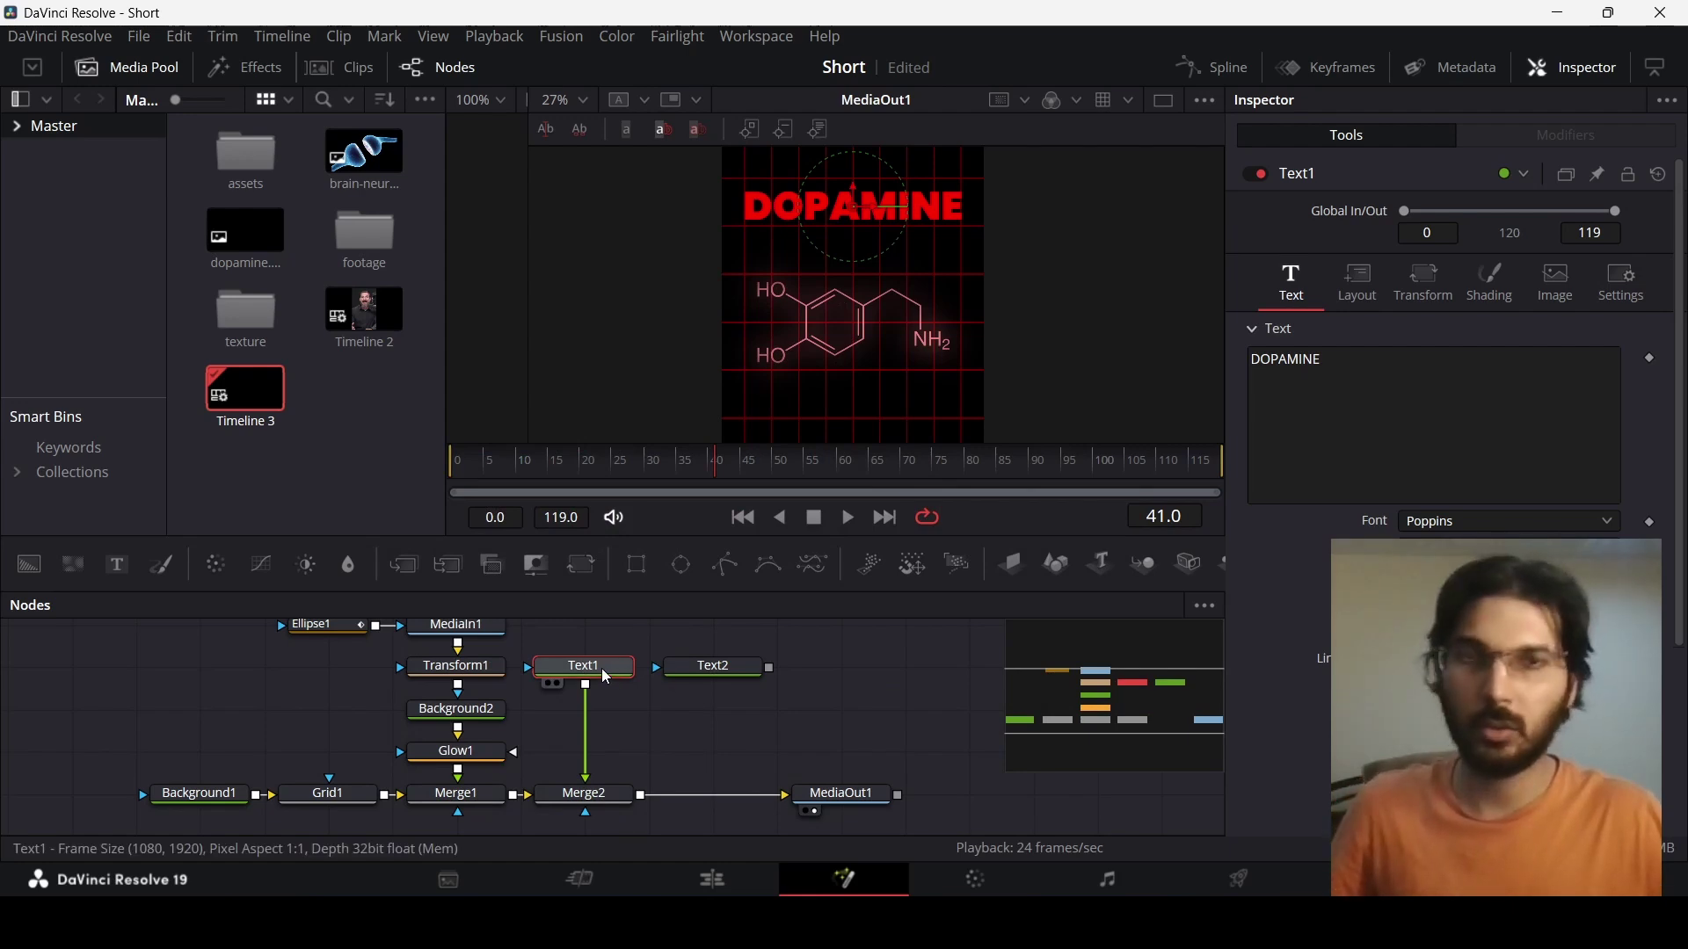
click(708, 668)
right_click(707, 668)
click(790, 148)
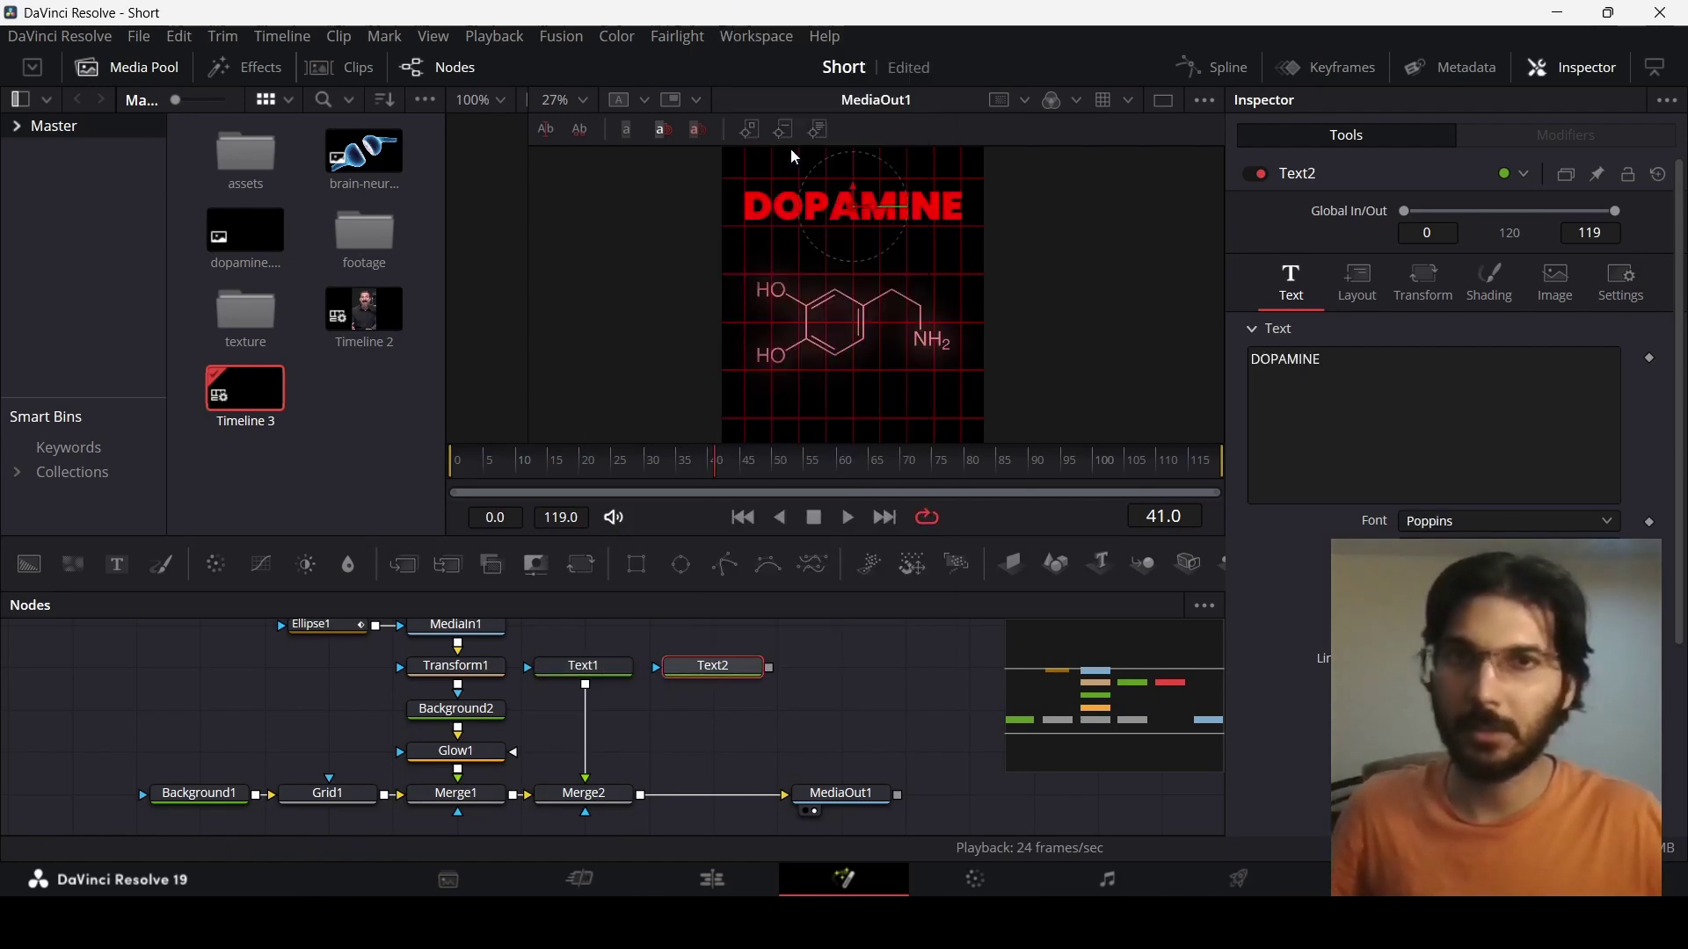
drag(773, 669, 640, 799)
scroll(783, 712, up, 2)
click(713, 786)
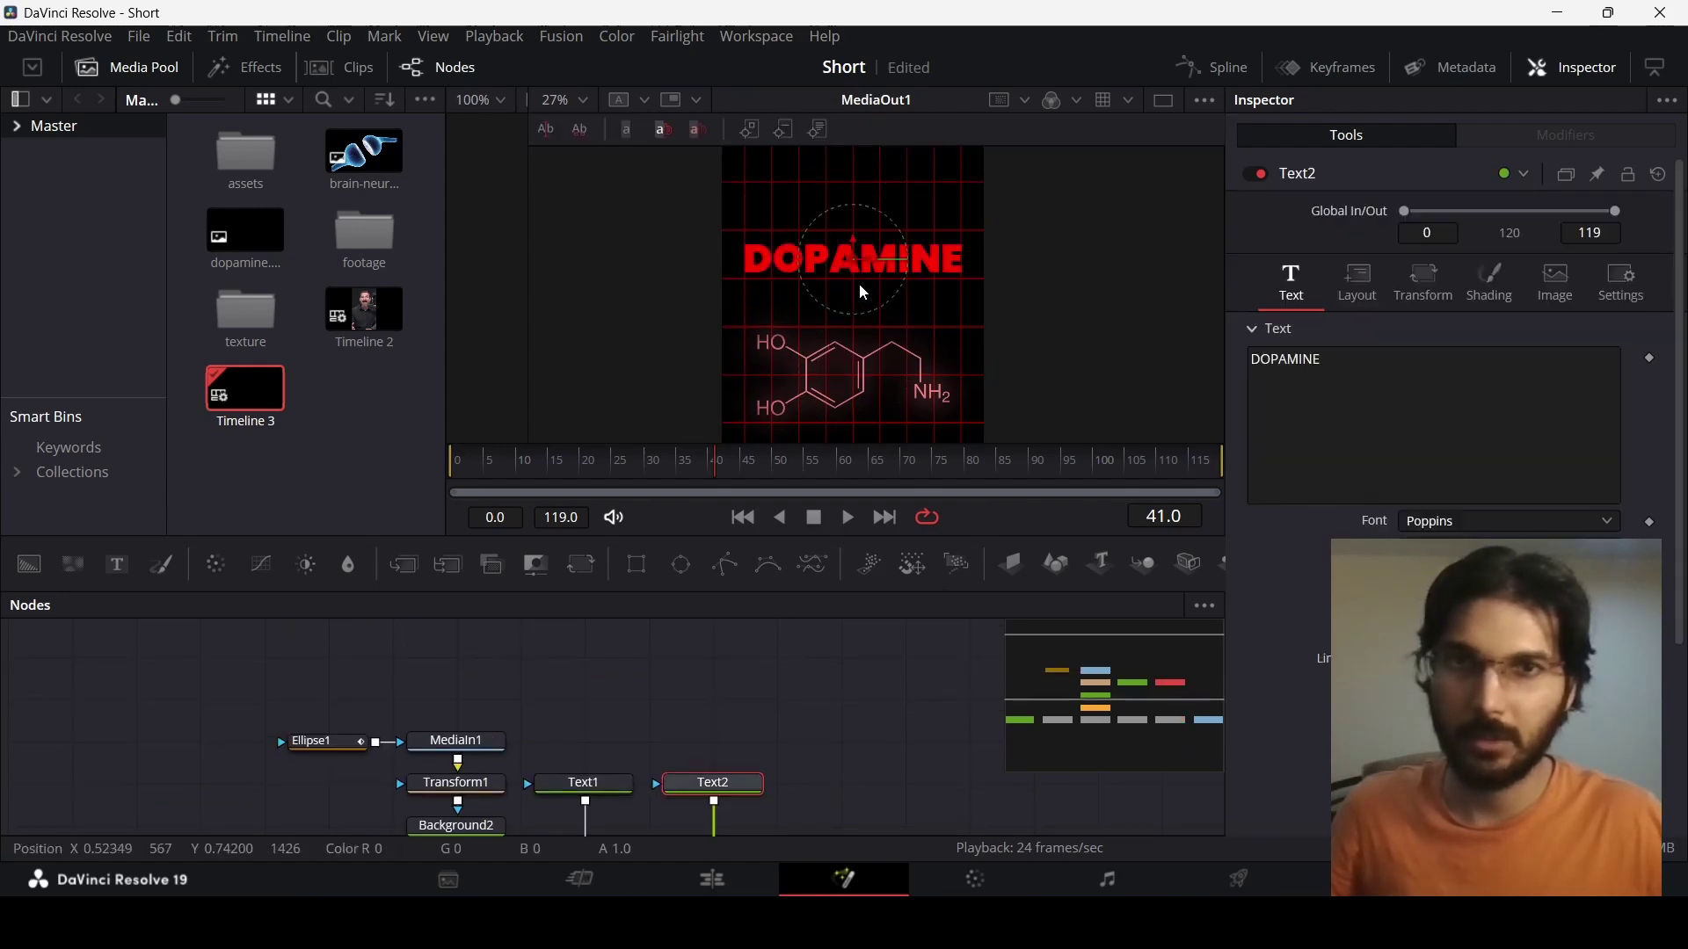
Move the Text2 title just above DOPAMINE and change its wording to DYNAMICS OF
drag(852, 255, 857, 211)
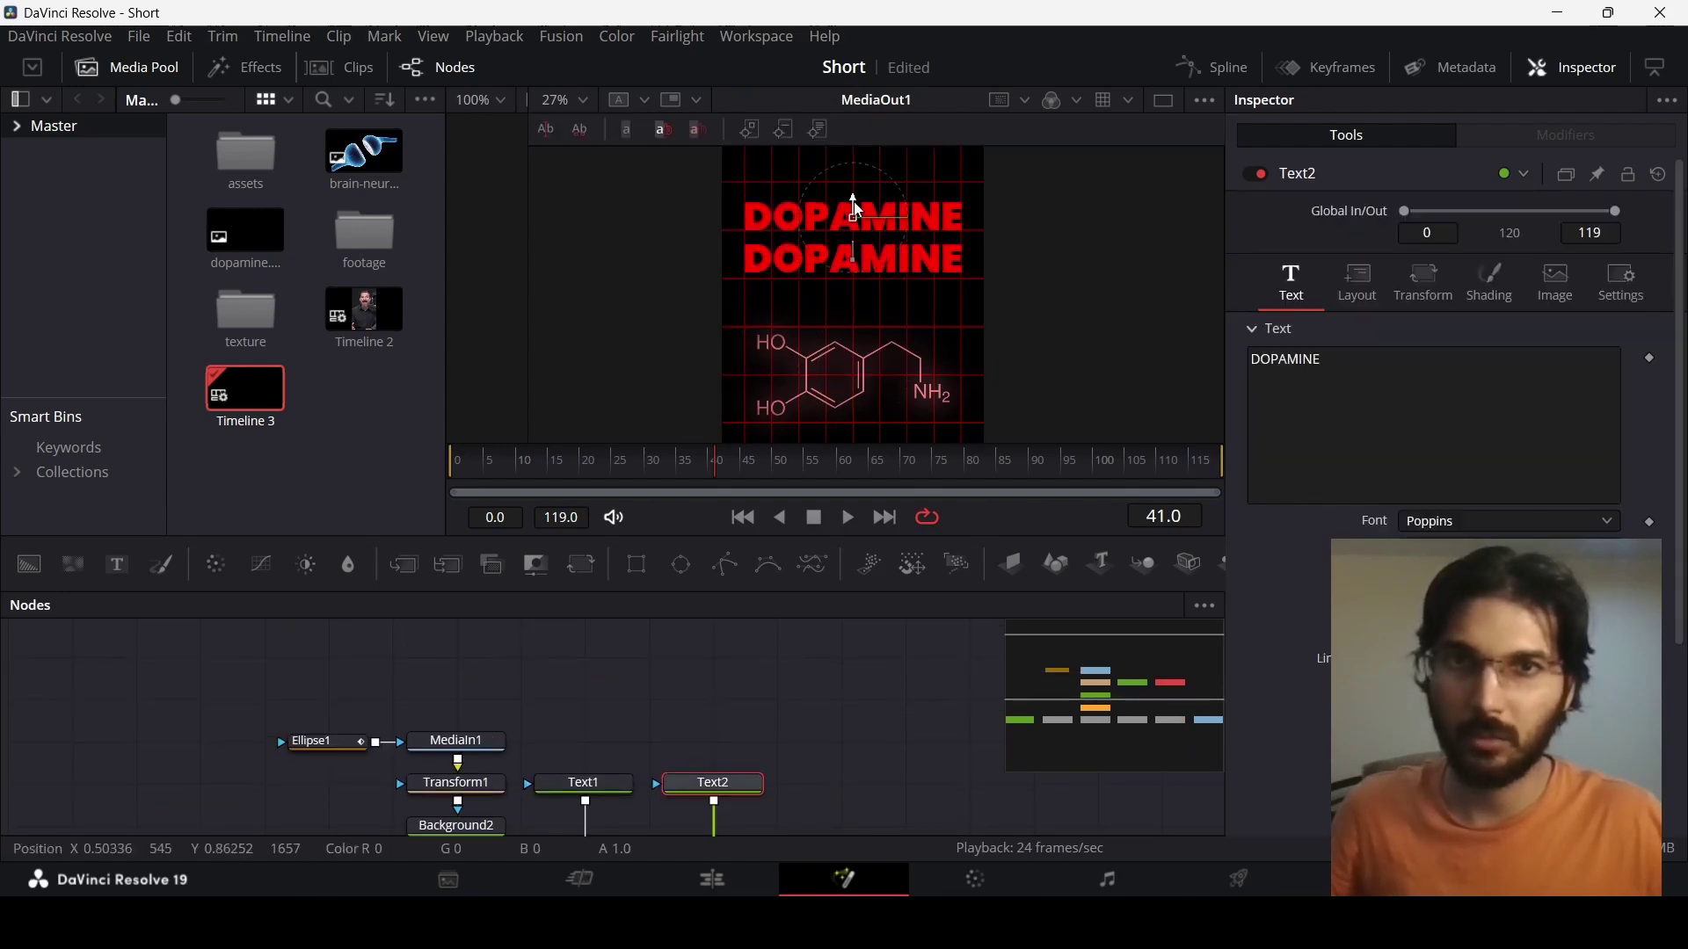
double_click(1356, 357)
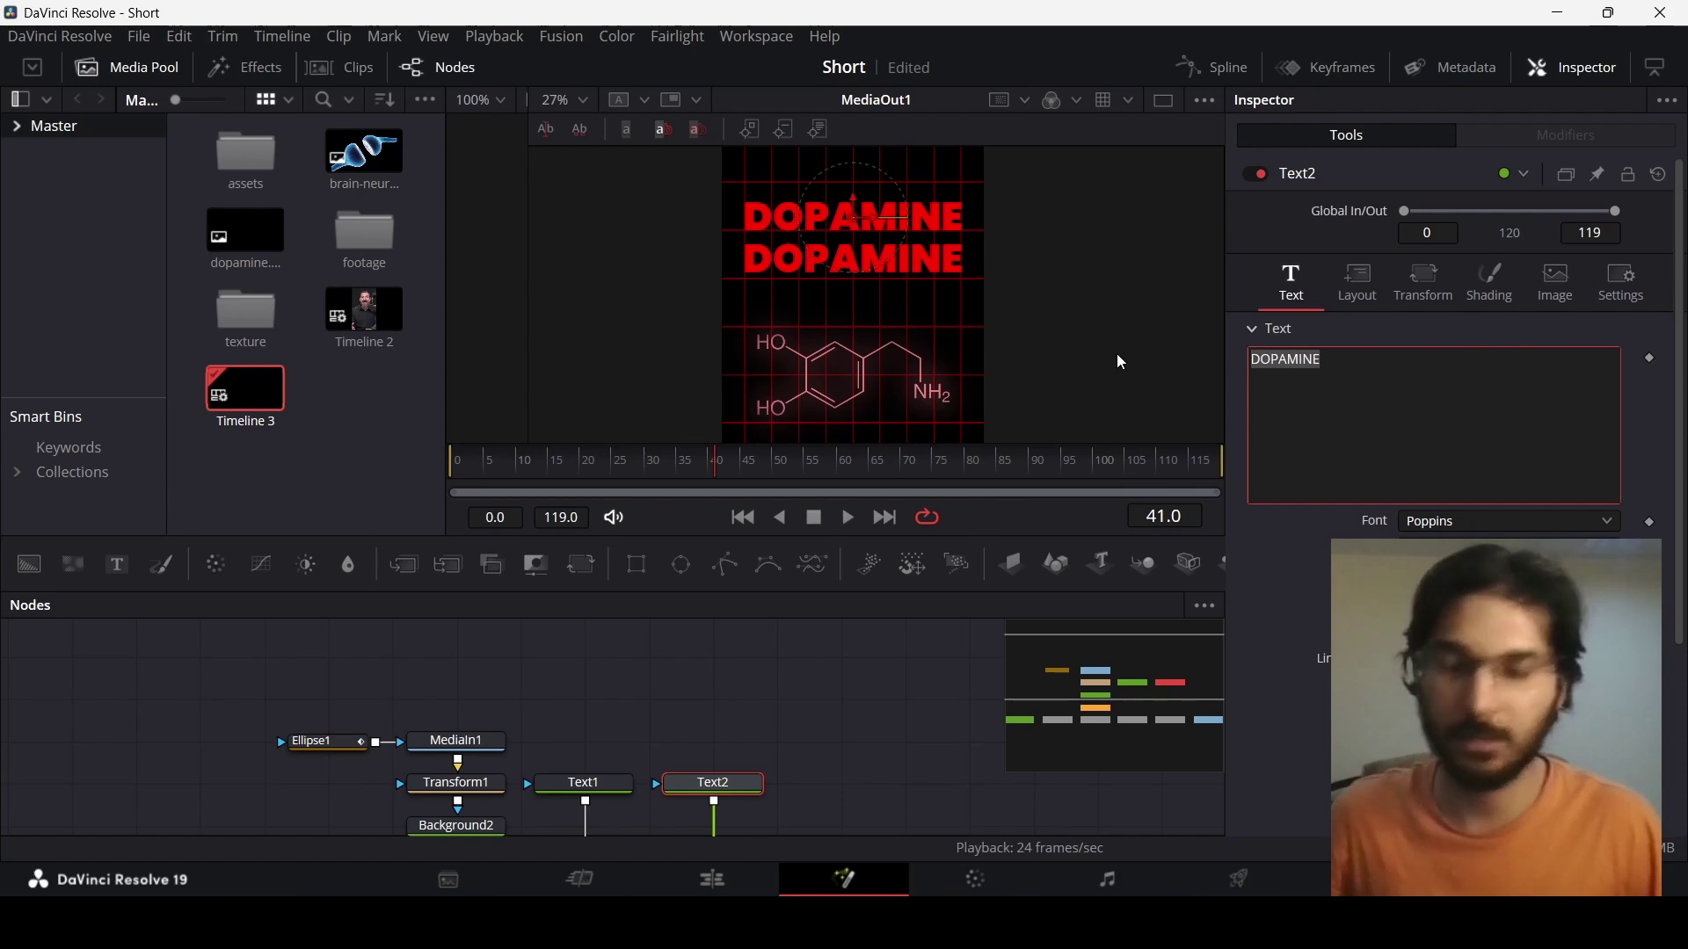
text(DYNAMICS)
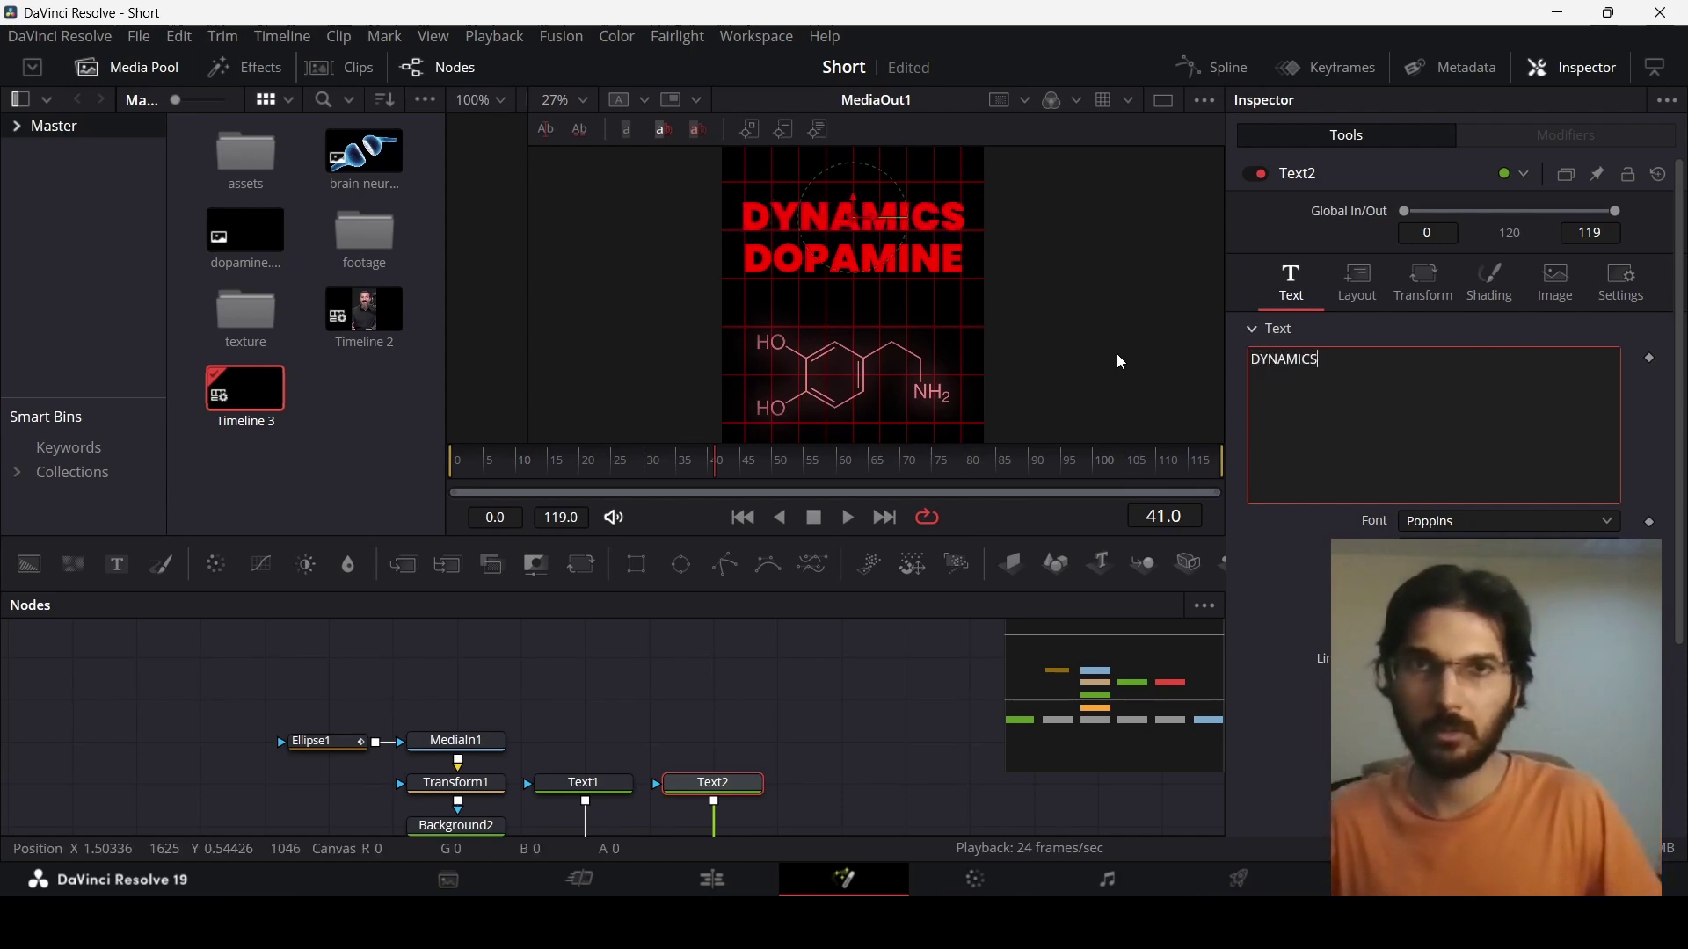
text( OF)
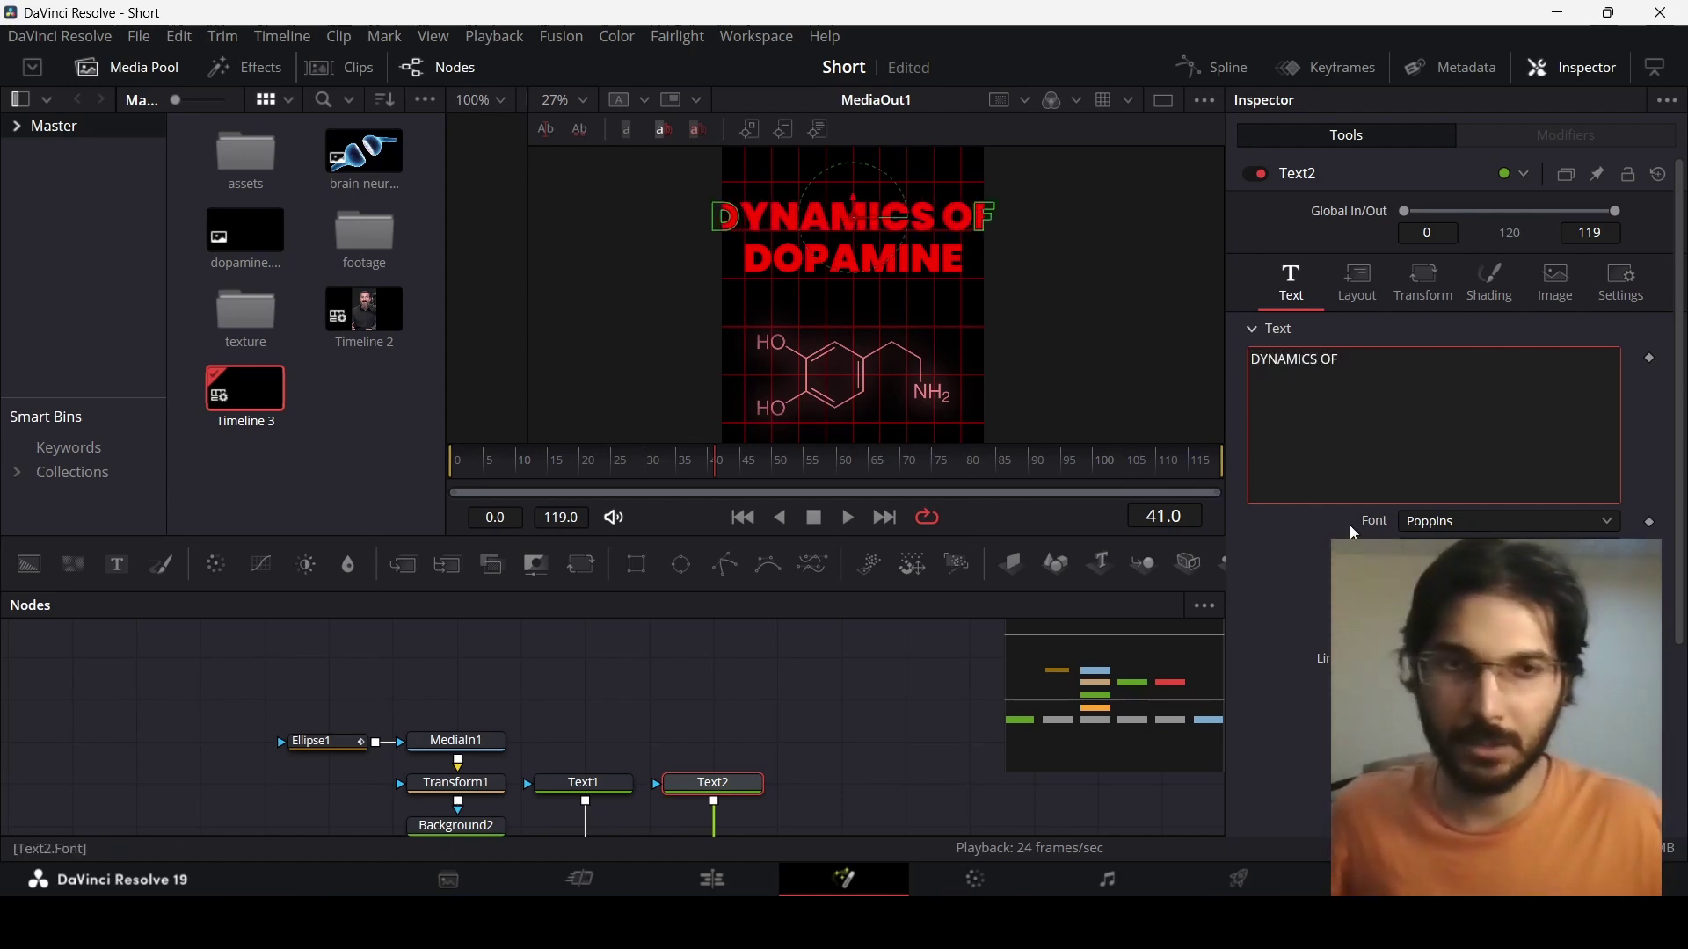
Give the DYNAMICS OF text a thin Poppins weight and lower it close to the DOPAMINE line
click(1494, 521)
click(1477, 165)
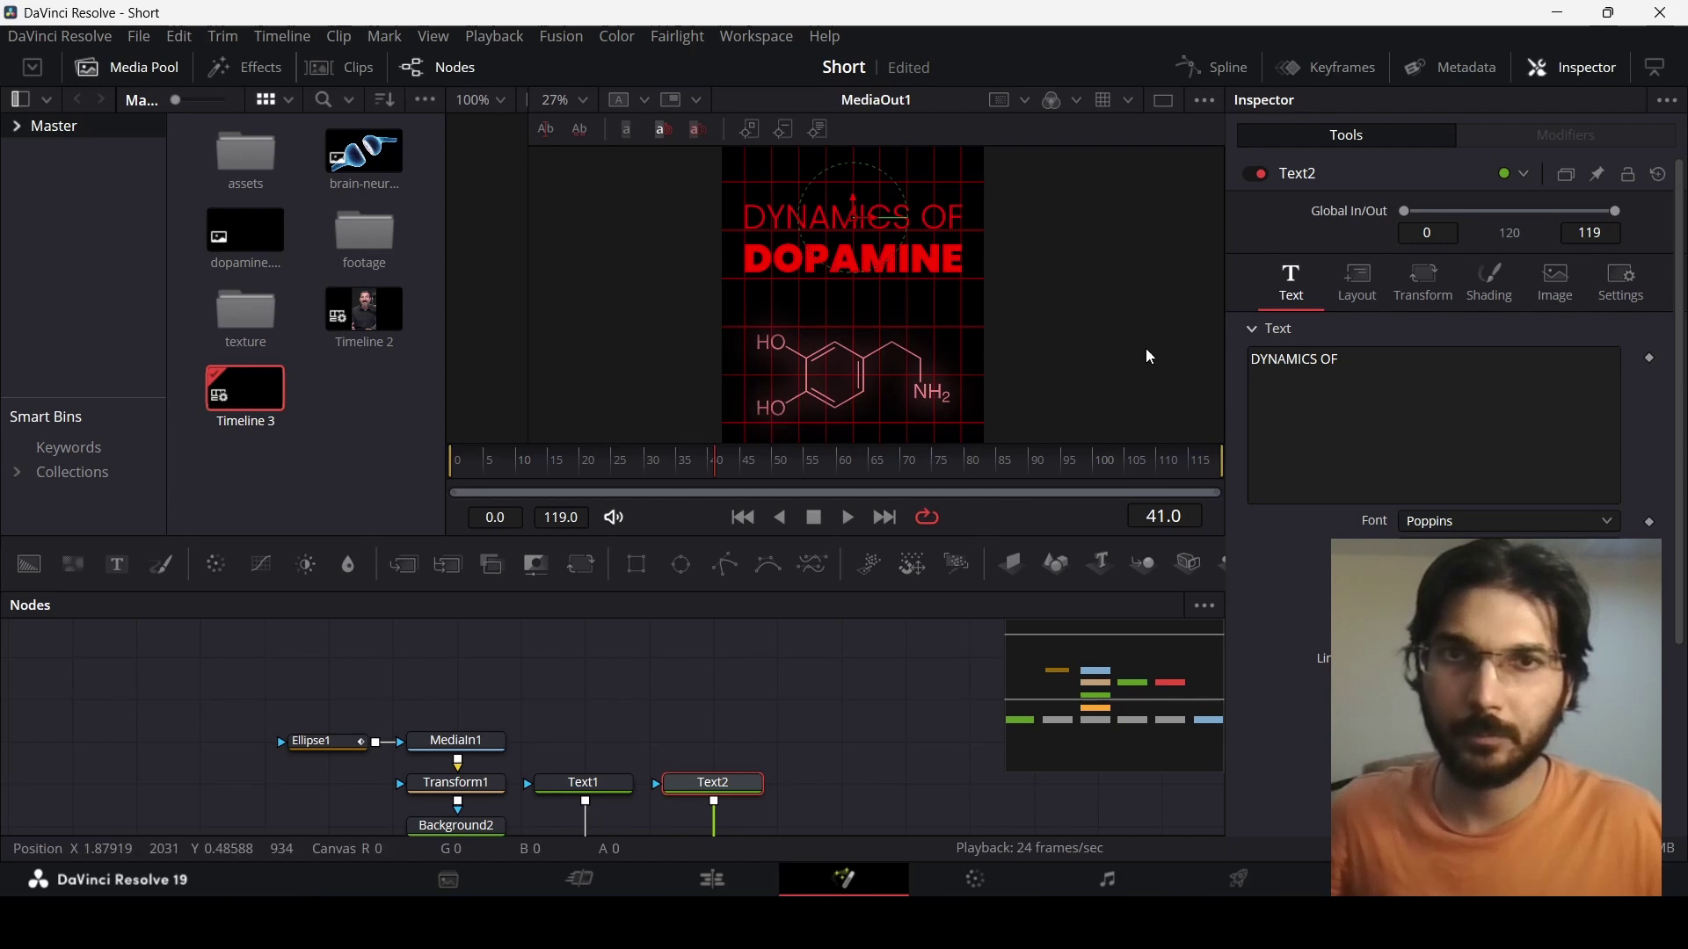
drag(858, 206, 858, 218)
Set the DYNAMICS OF text's color to orange, #ff8000
click(1371, 580)
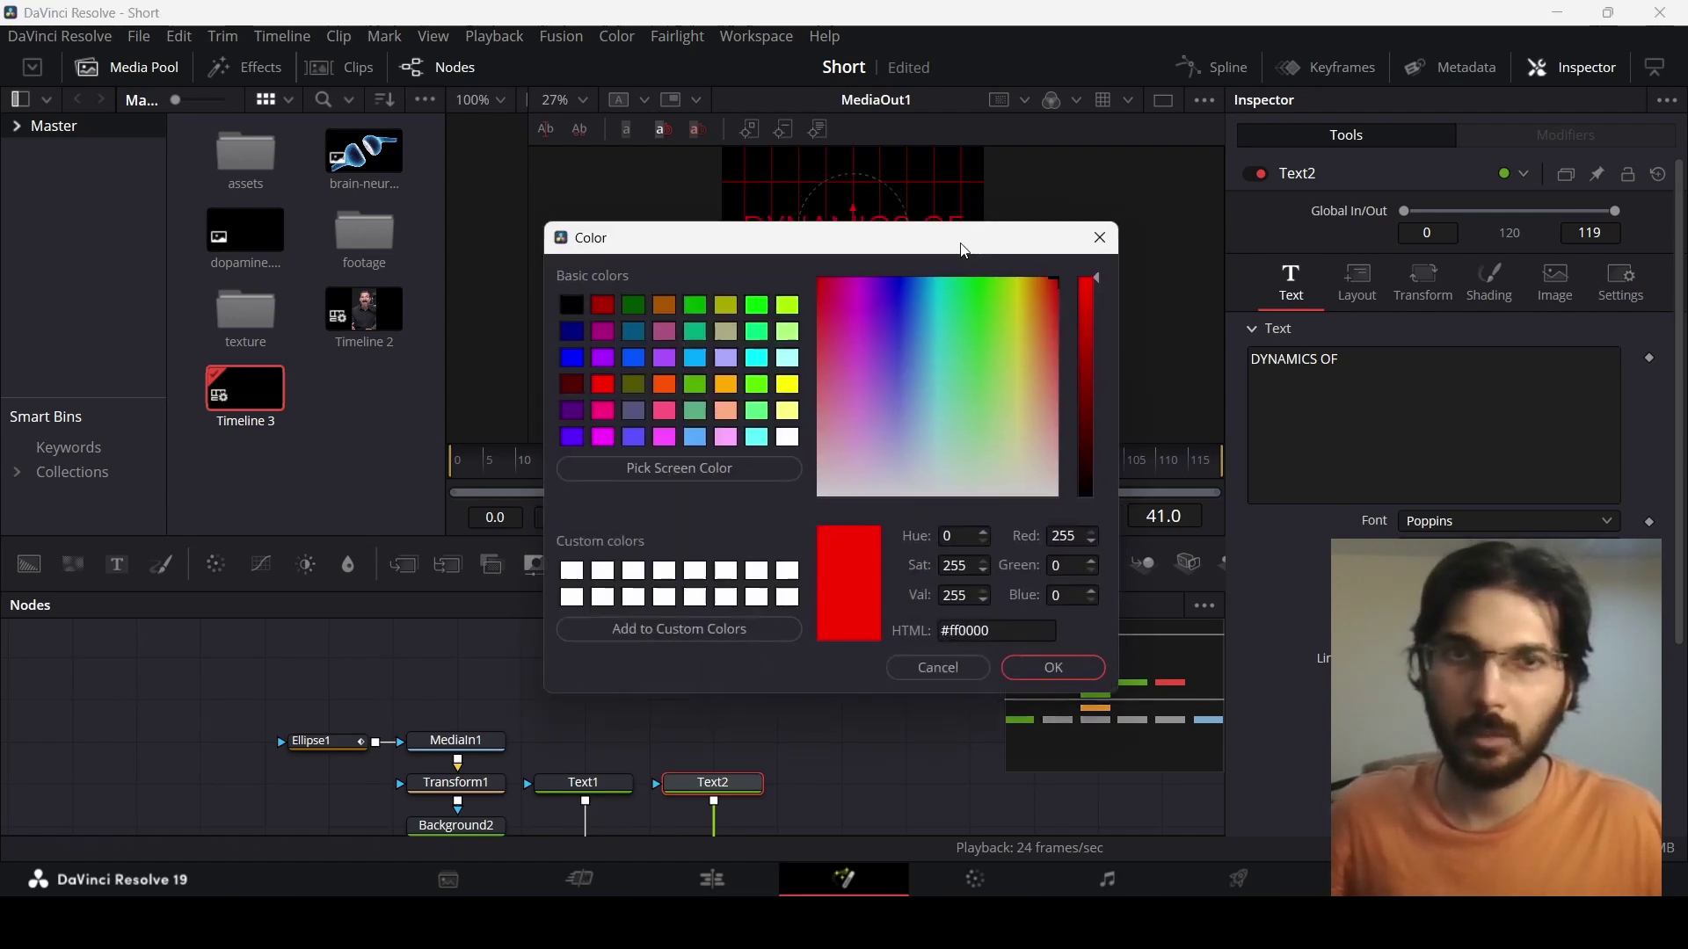
click(953, 396)
drag(952, 396, 956, 388)
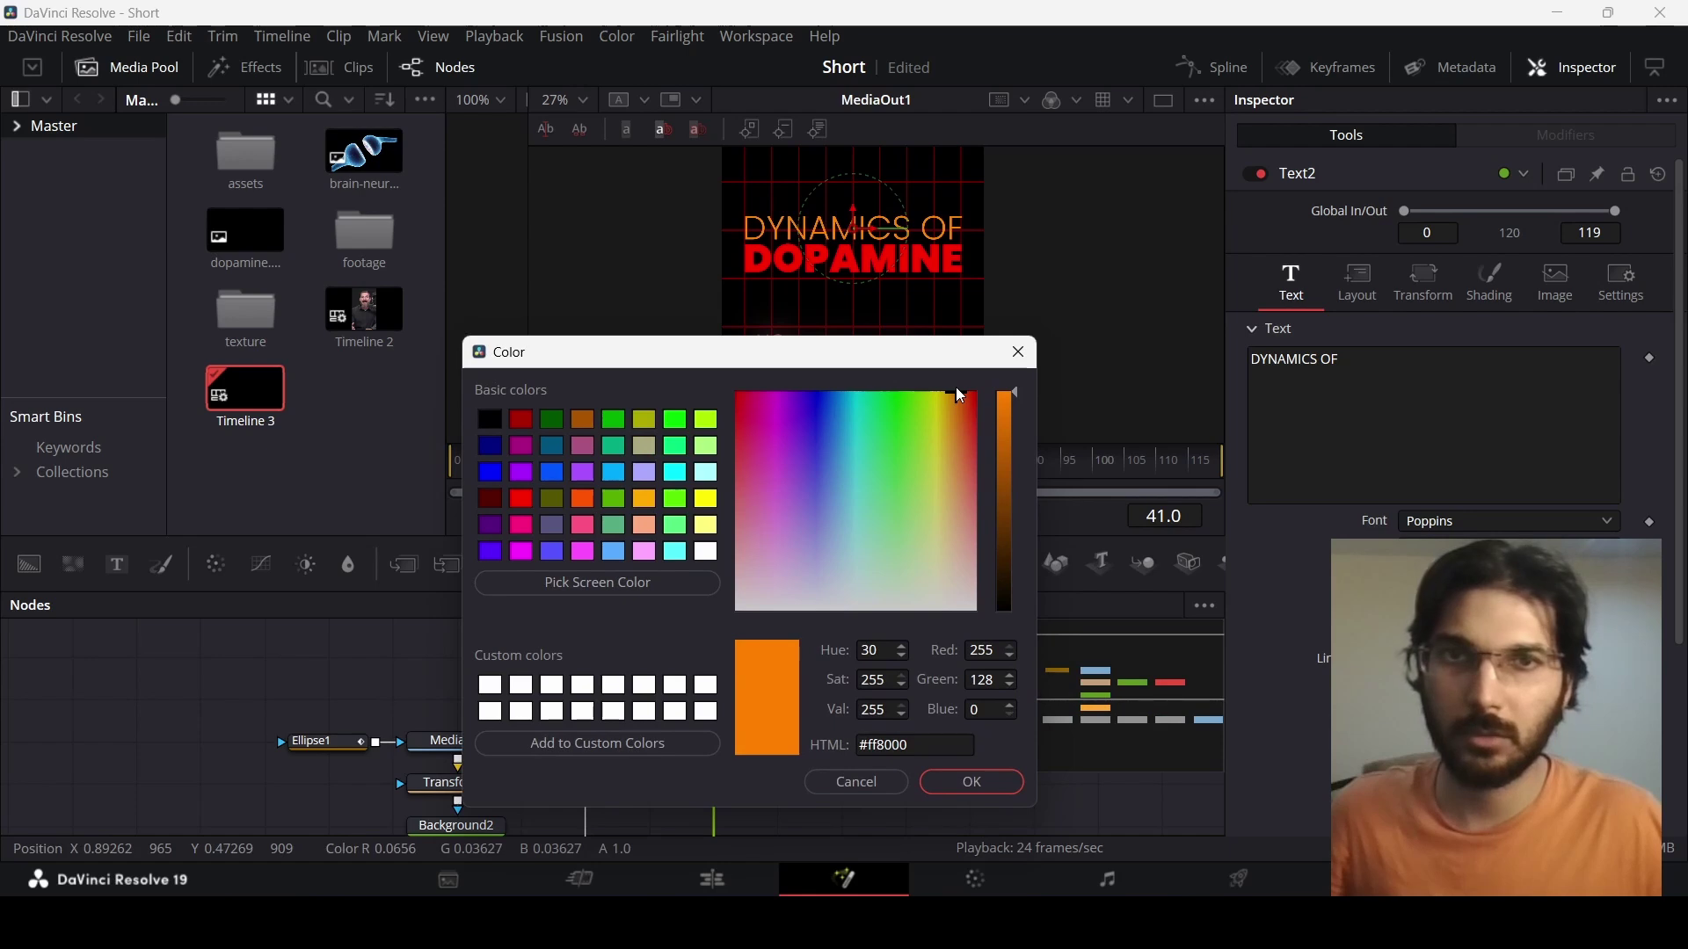
click(971, 782)
Add a Glow node after Text1 and set its glow size to 100
drag(857, 703, 936, 603)
click(704, 666)
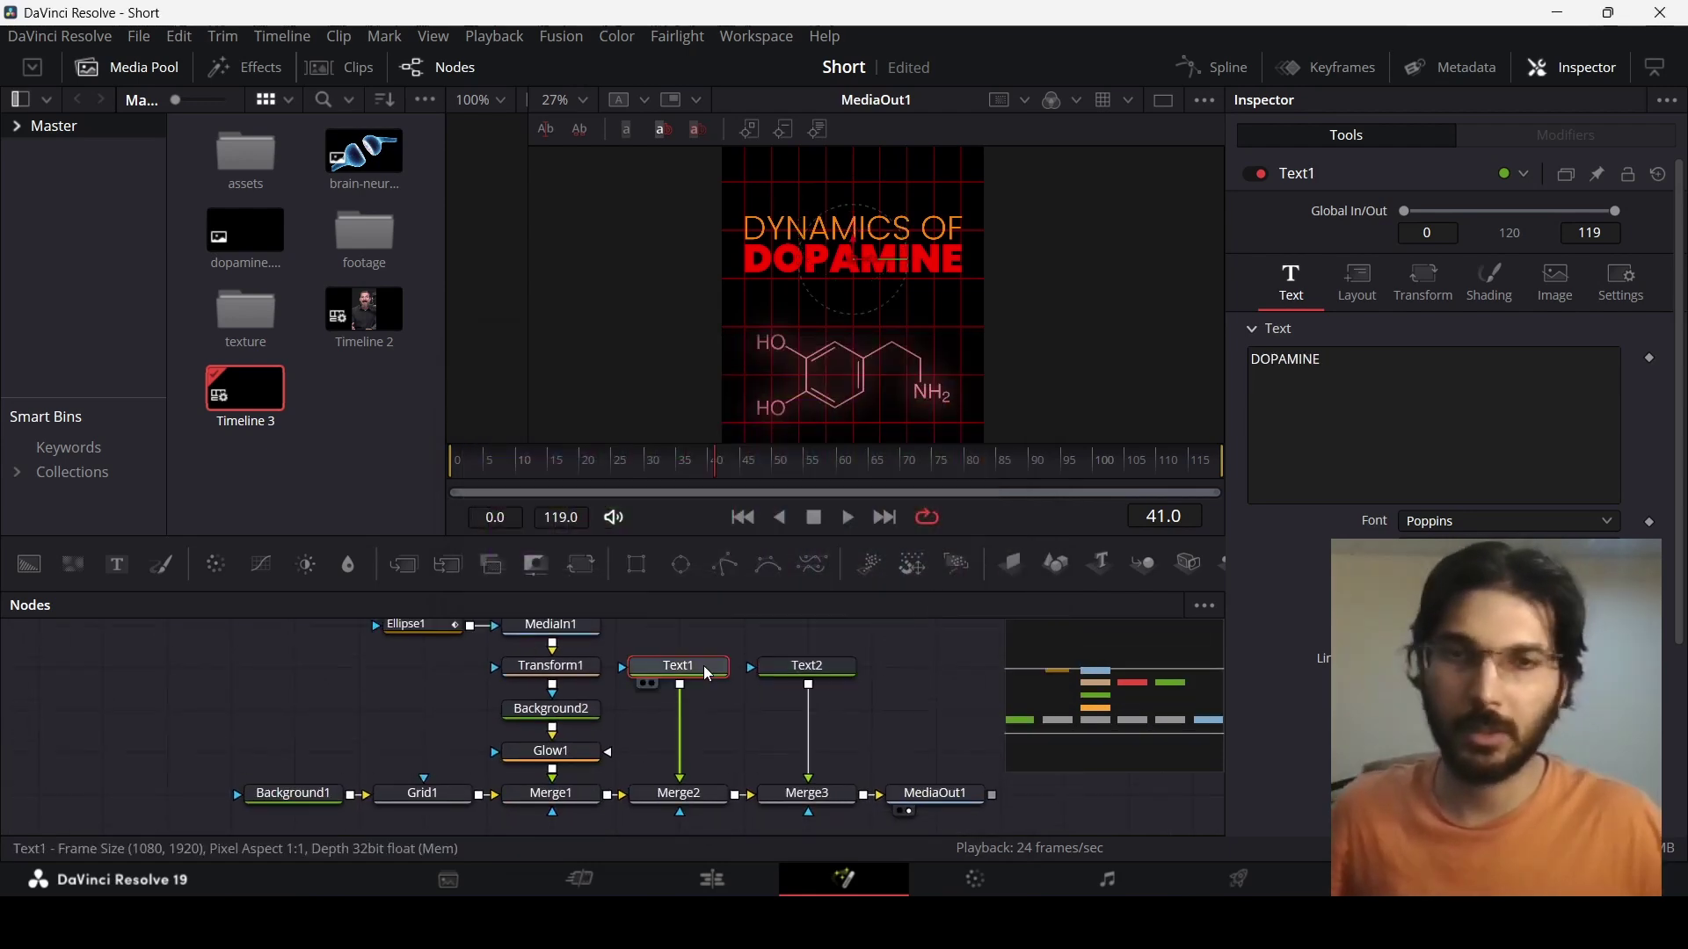
key(shift+space)
text(glow)
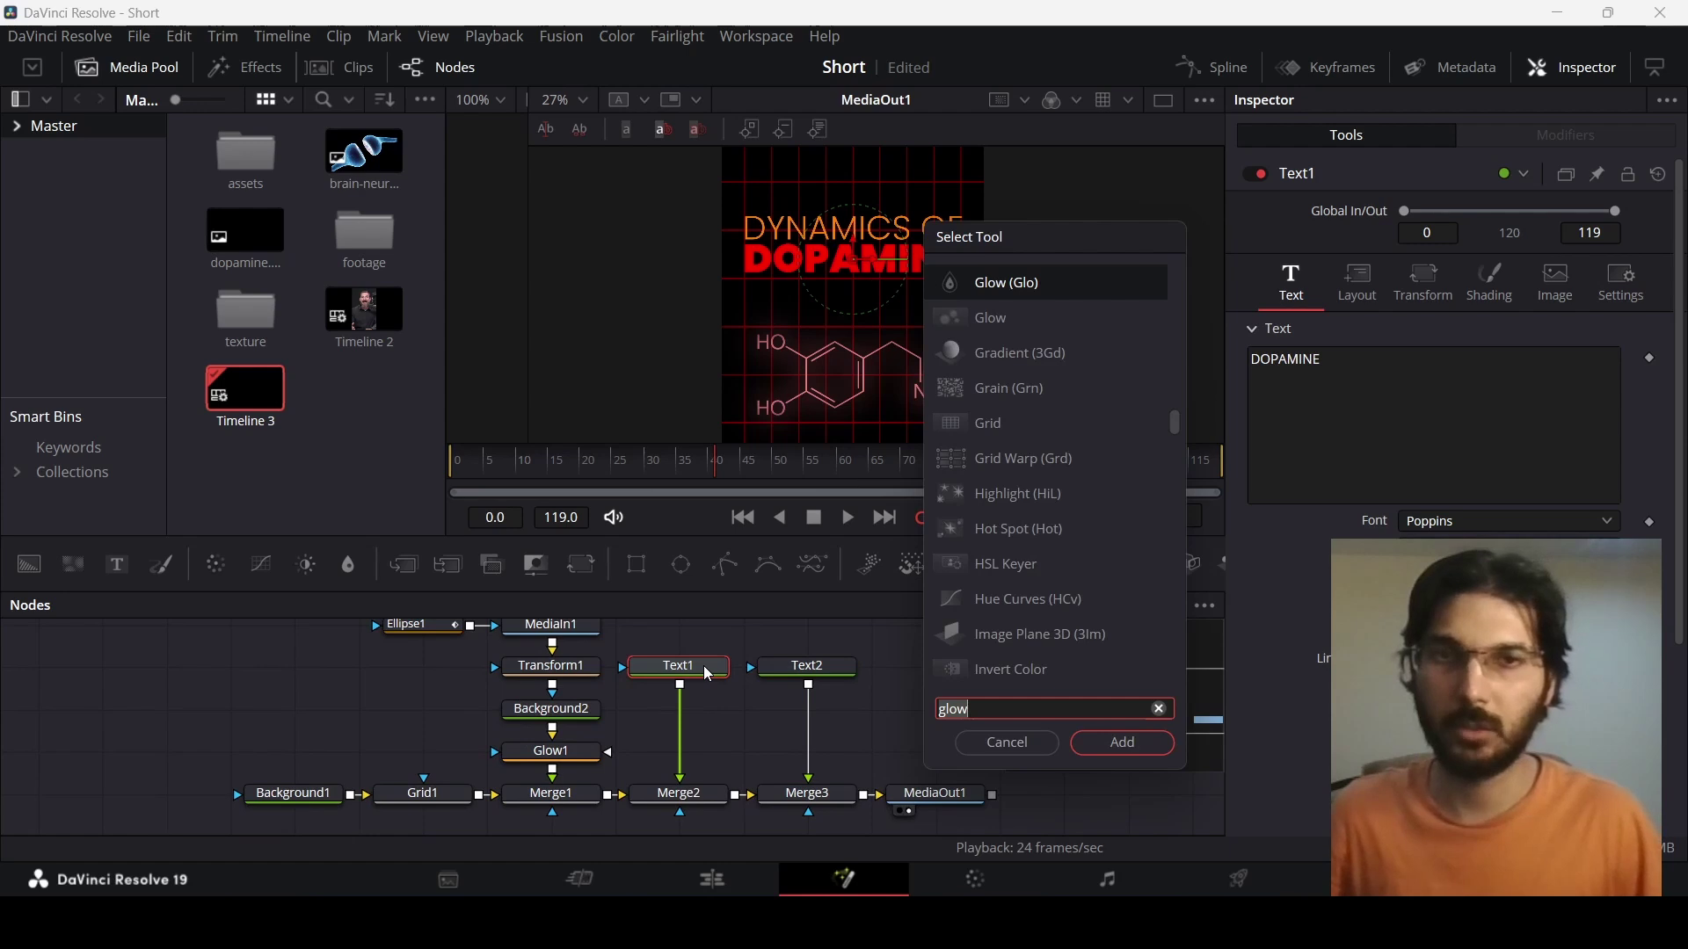
key(Return)
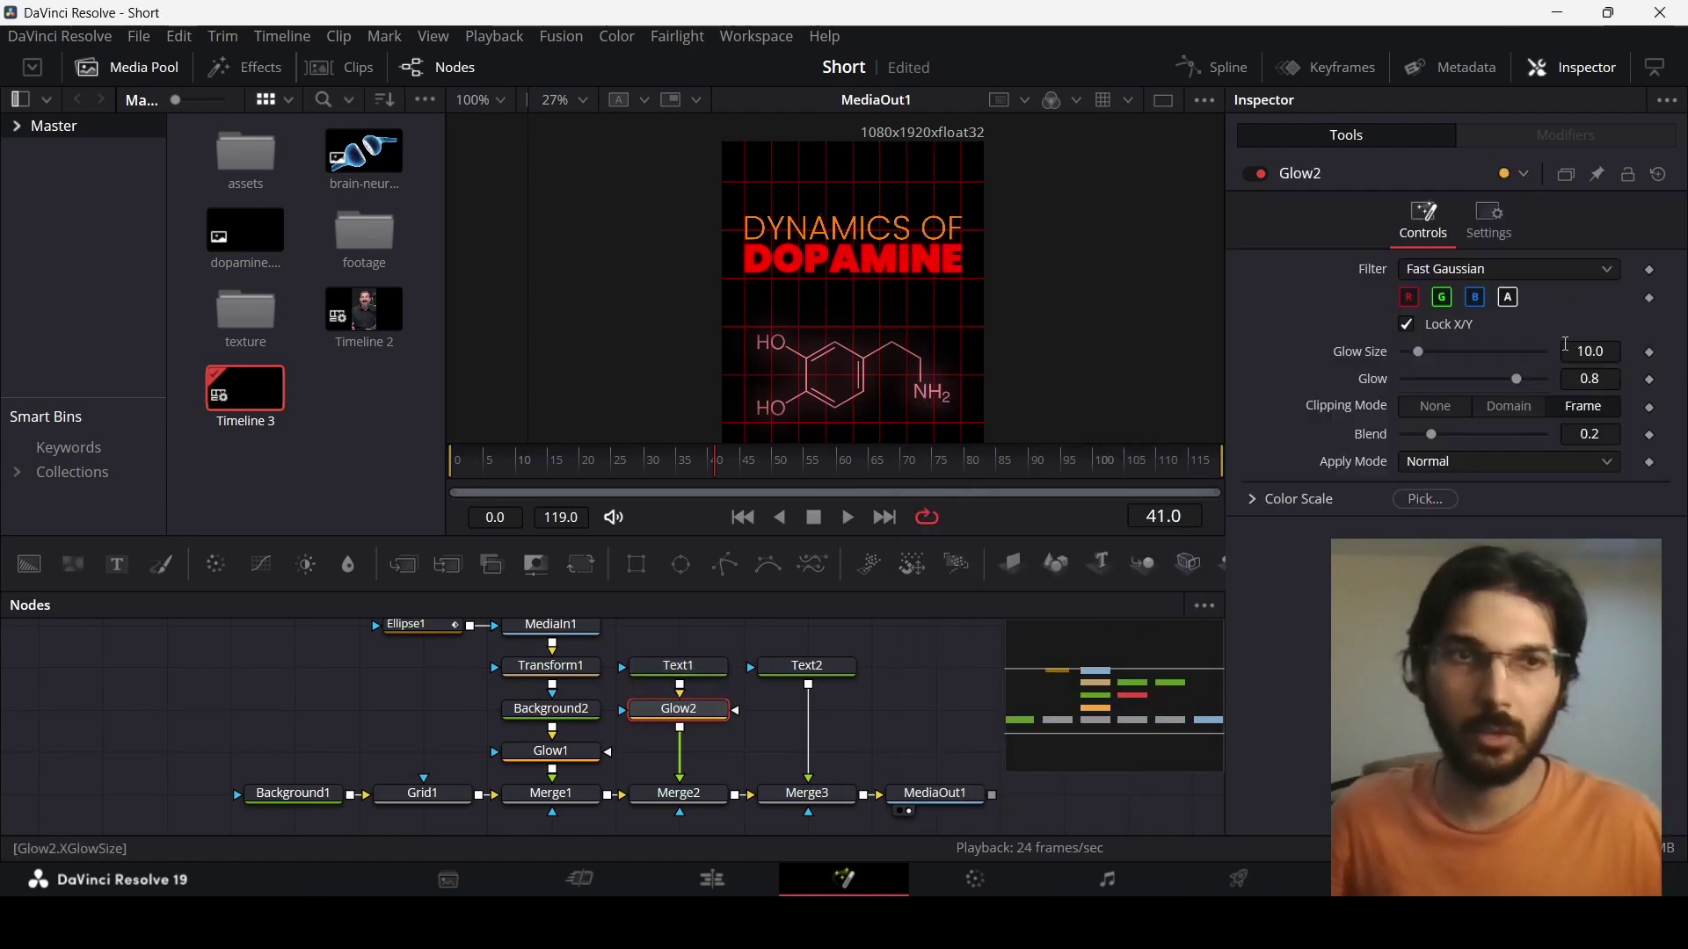
text(0)
key(Tab)
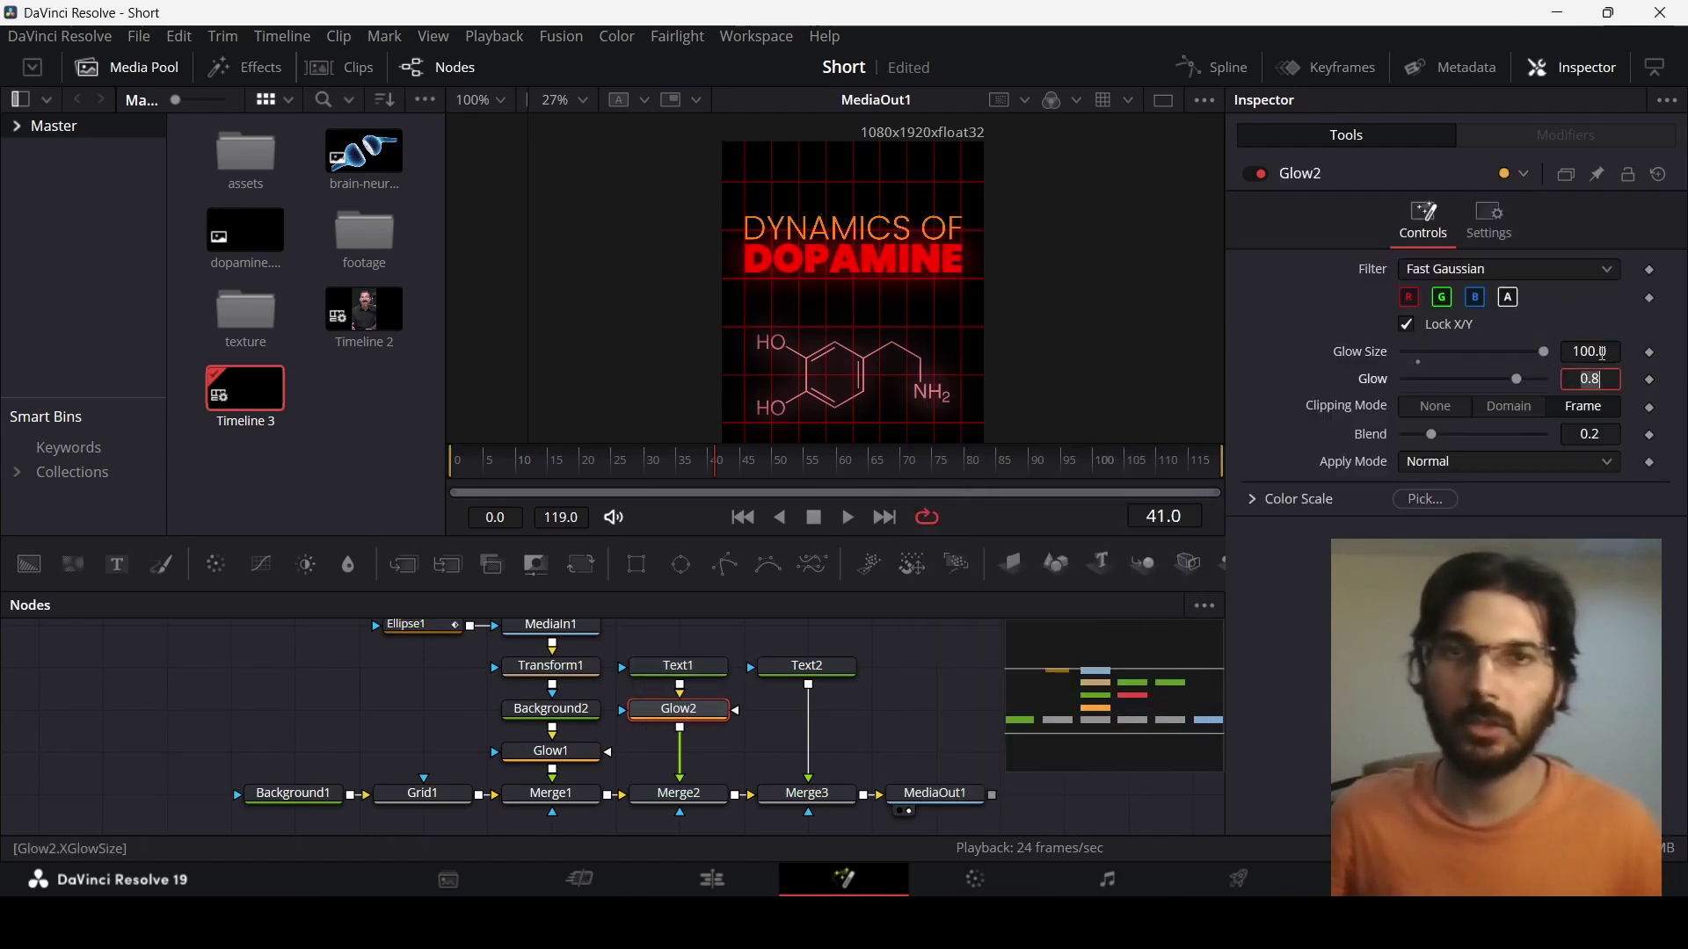
Add a Glow node after Text2 and set its glow size to 100
click(840, 670)
key(shift+space)
text(glow)
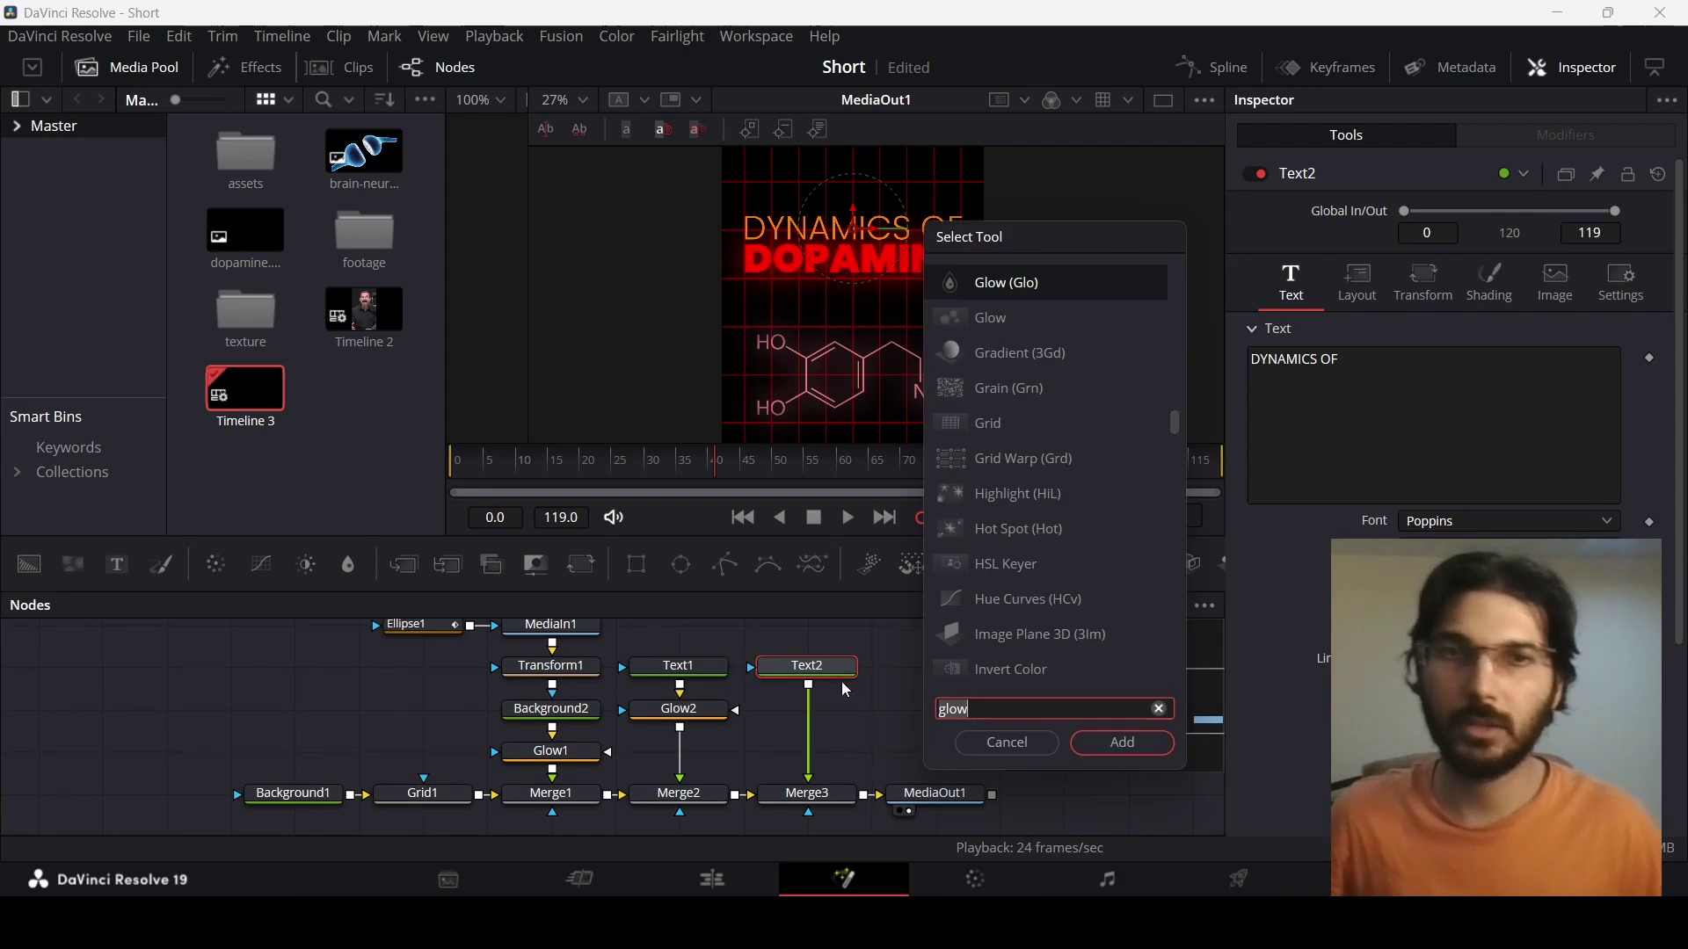
key(Return)
click(1602, 351)
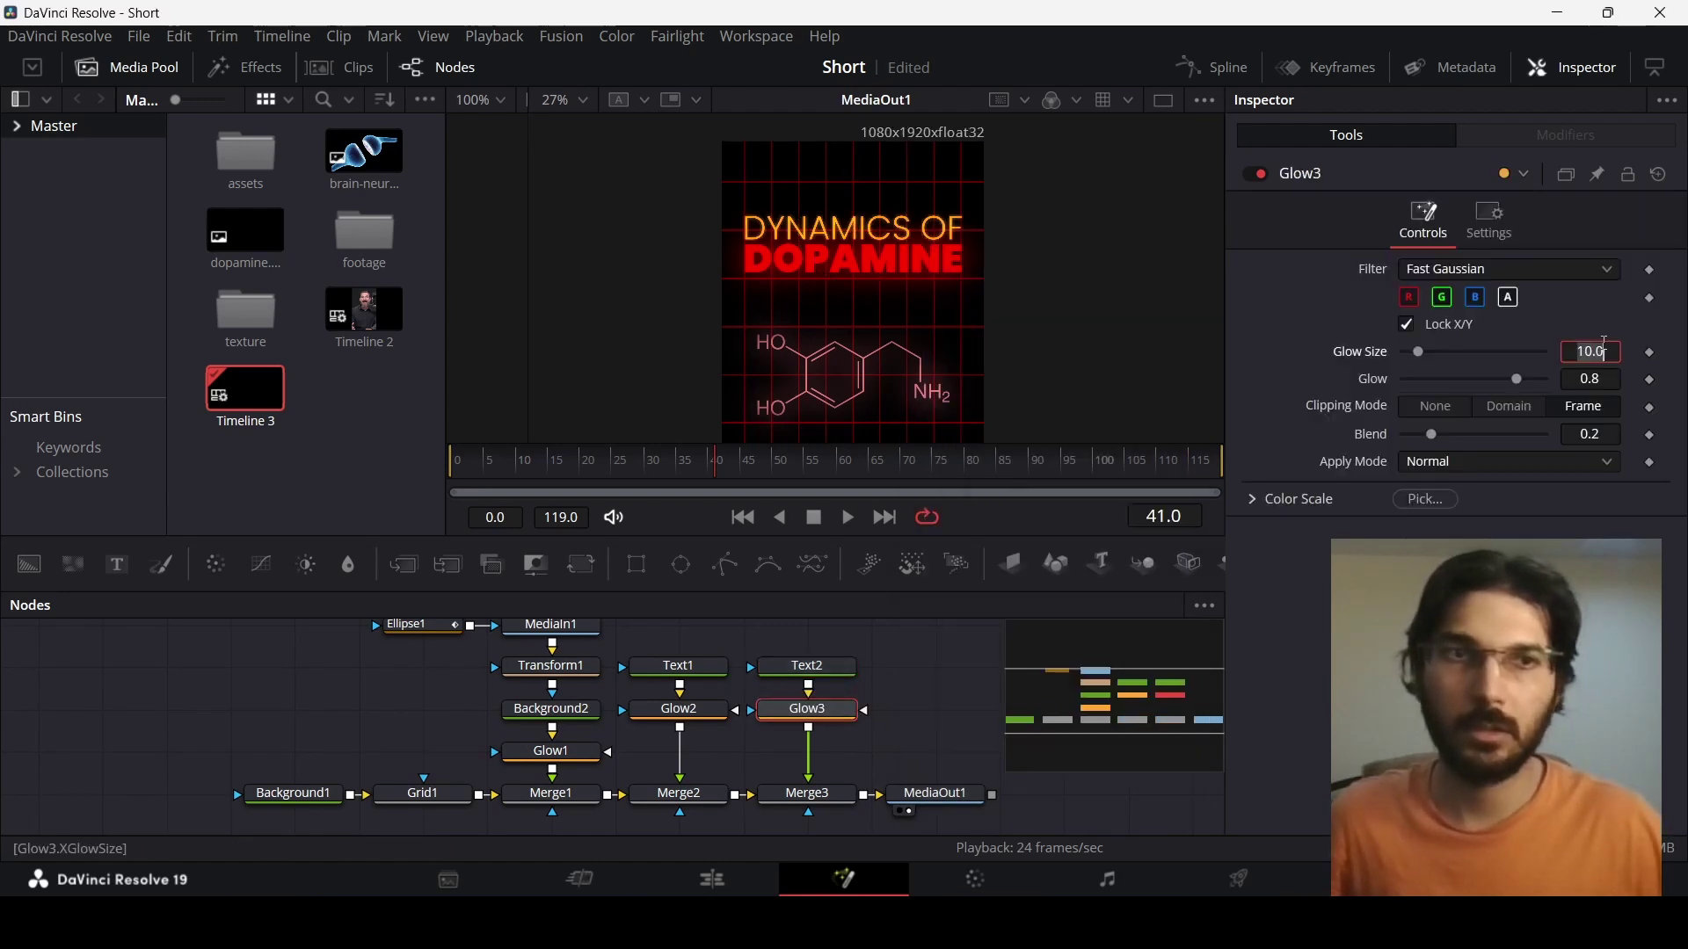
text(100)
key(Tab)
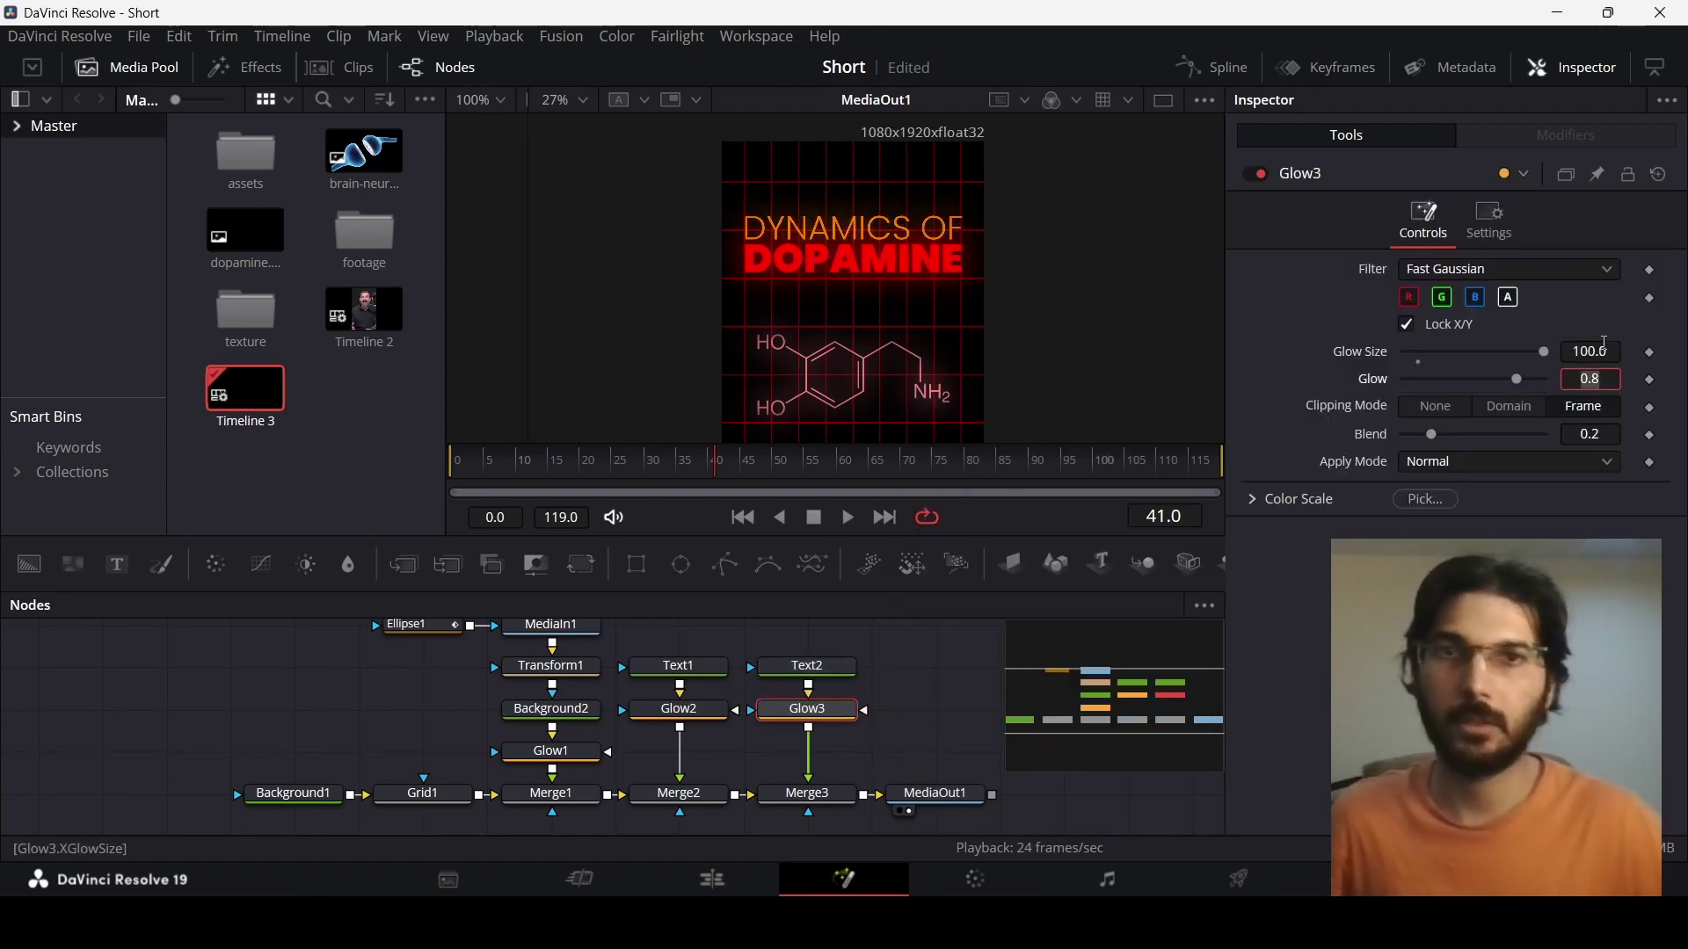
click(941, 666)
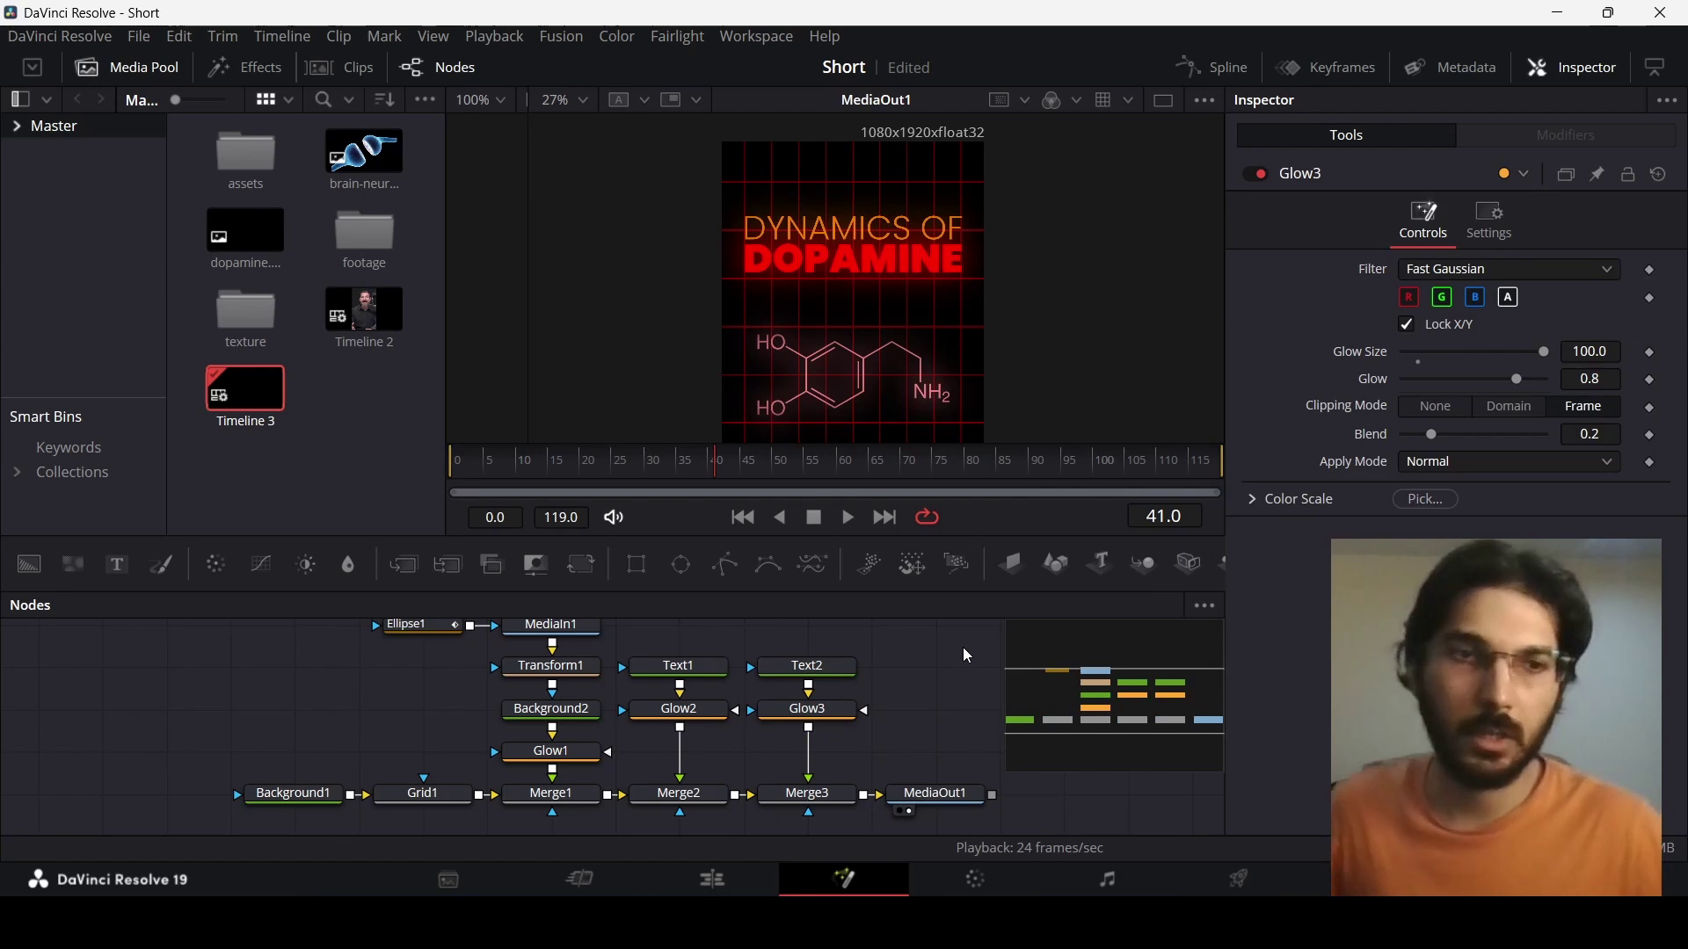
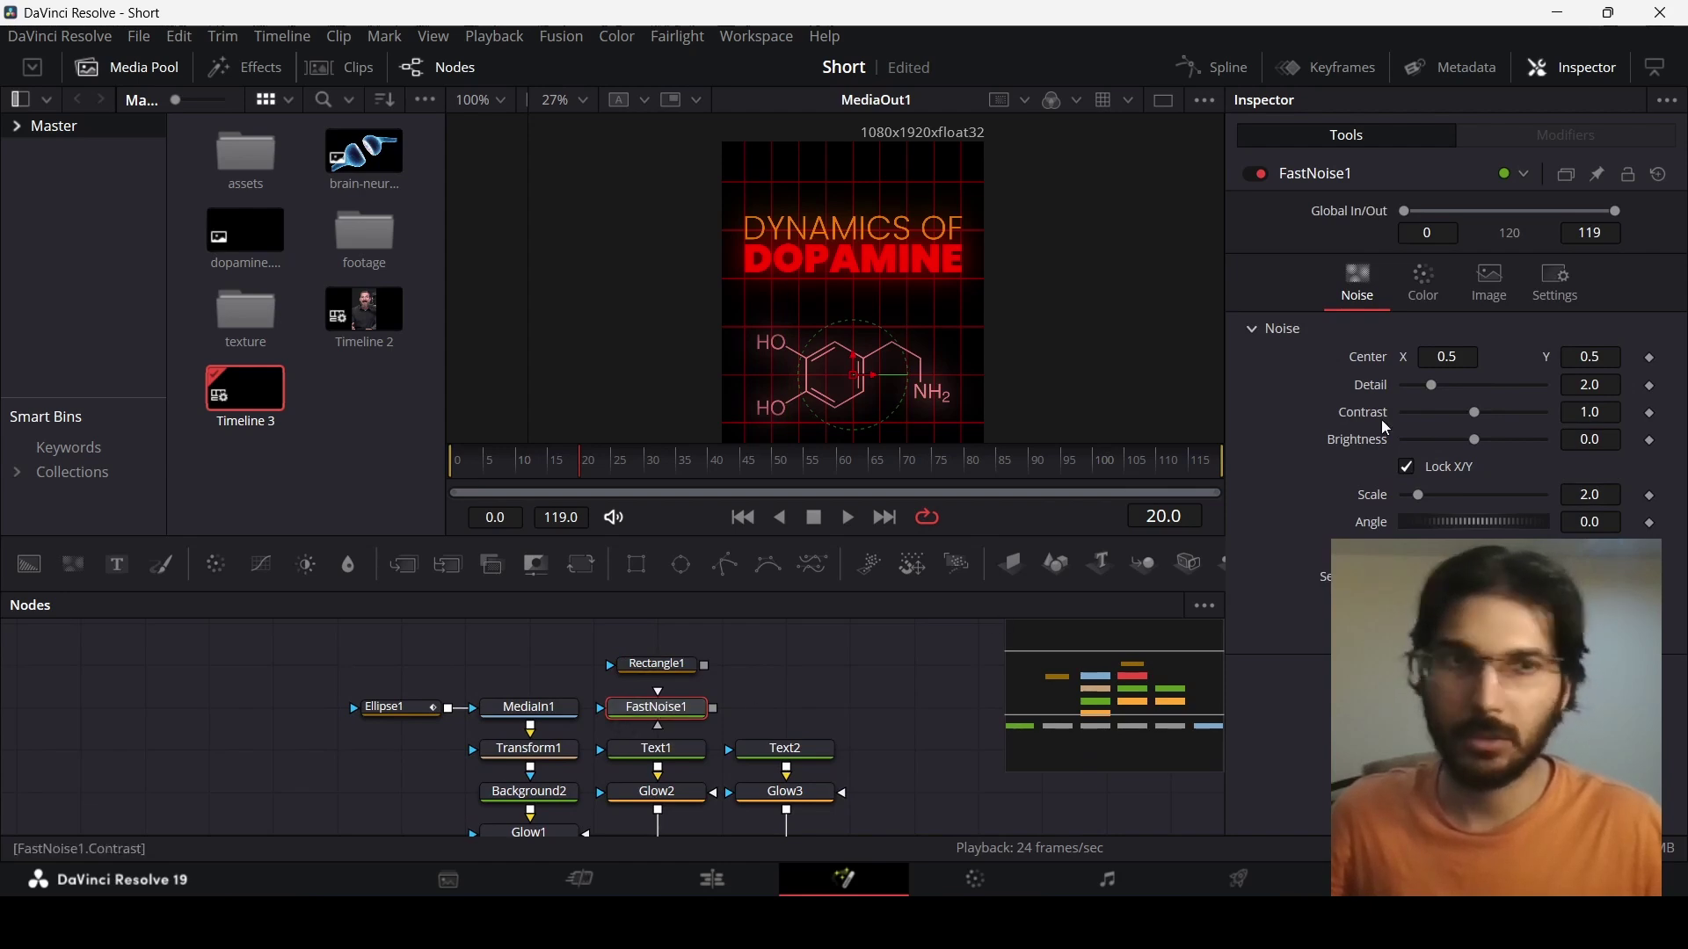
Set FastNoise1's detail to 0 and keyframe its brightness at 1.0 on frame 20 and 0 on frame 0
drag(1433, 394, 1431, 398)
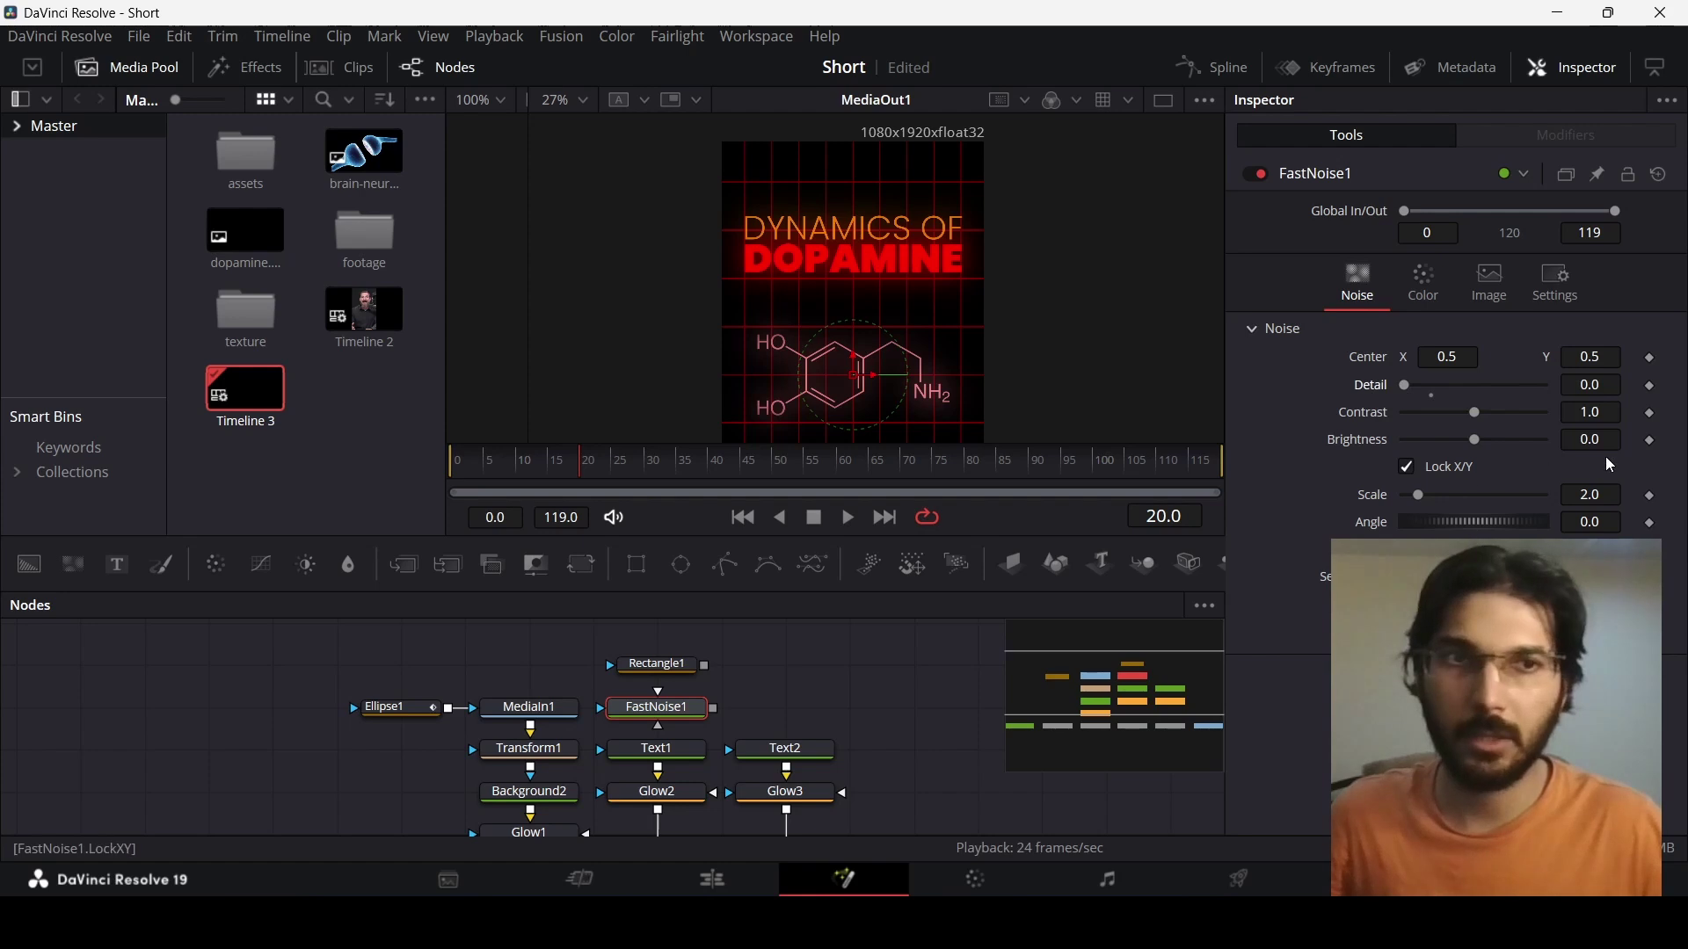
click(1651, 441)
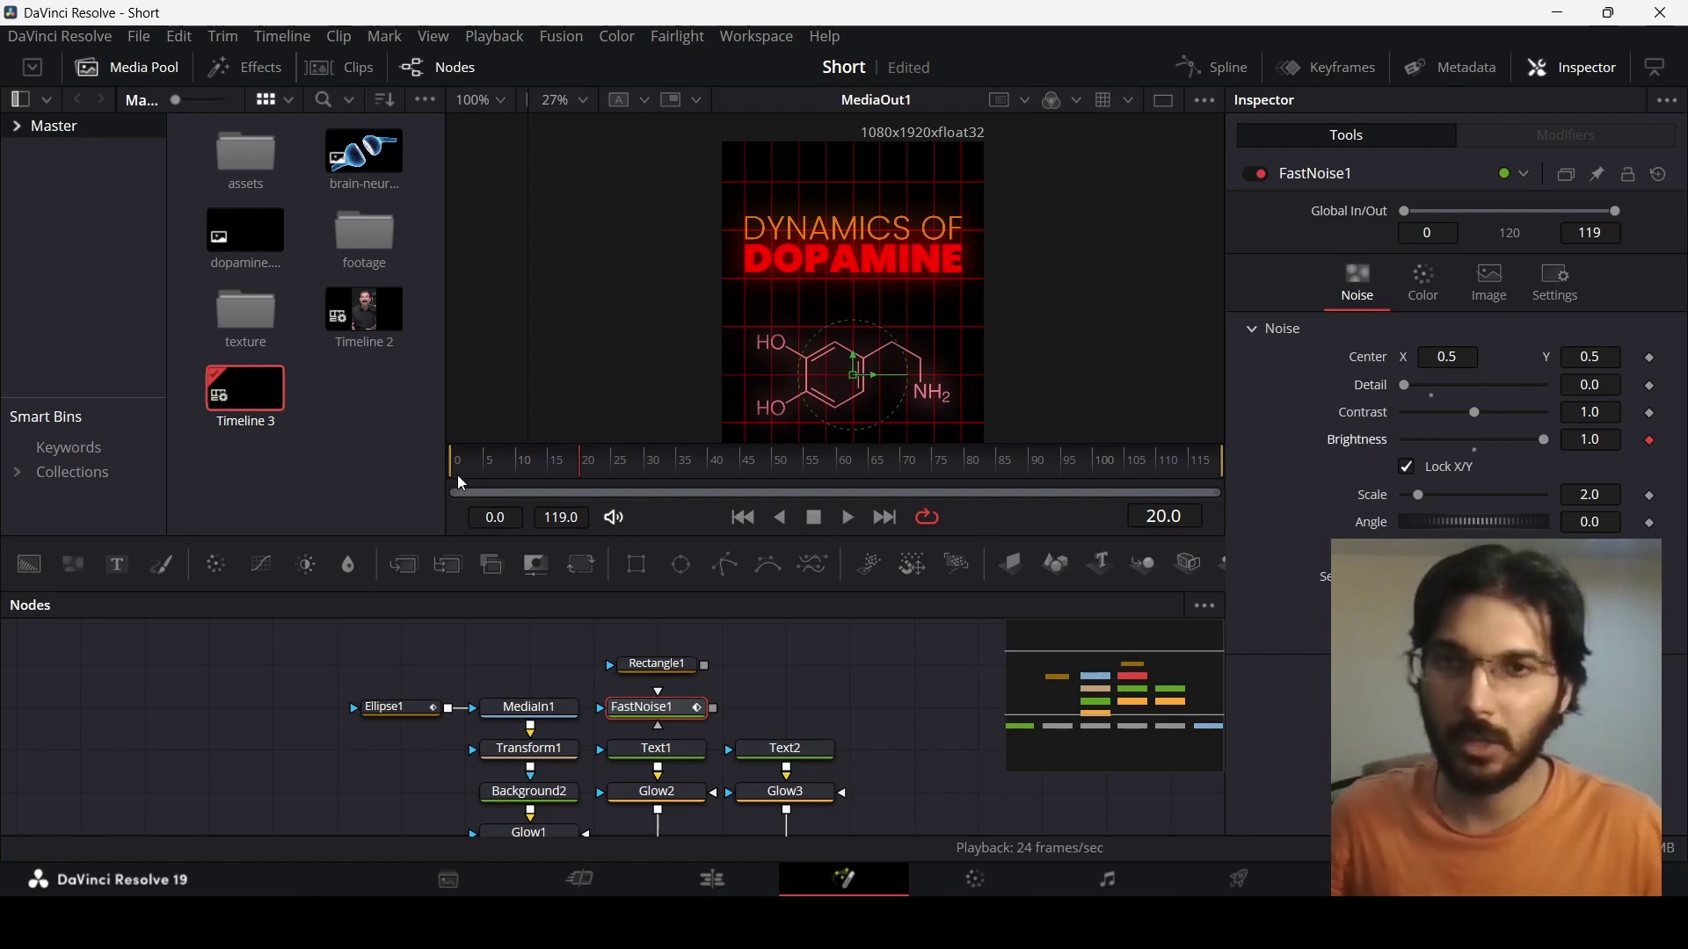
drag(461, 484, 422, 476)
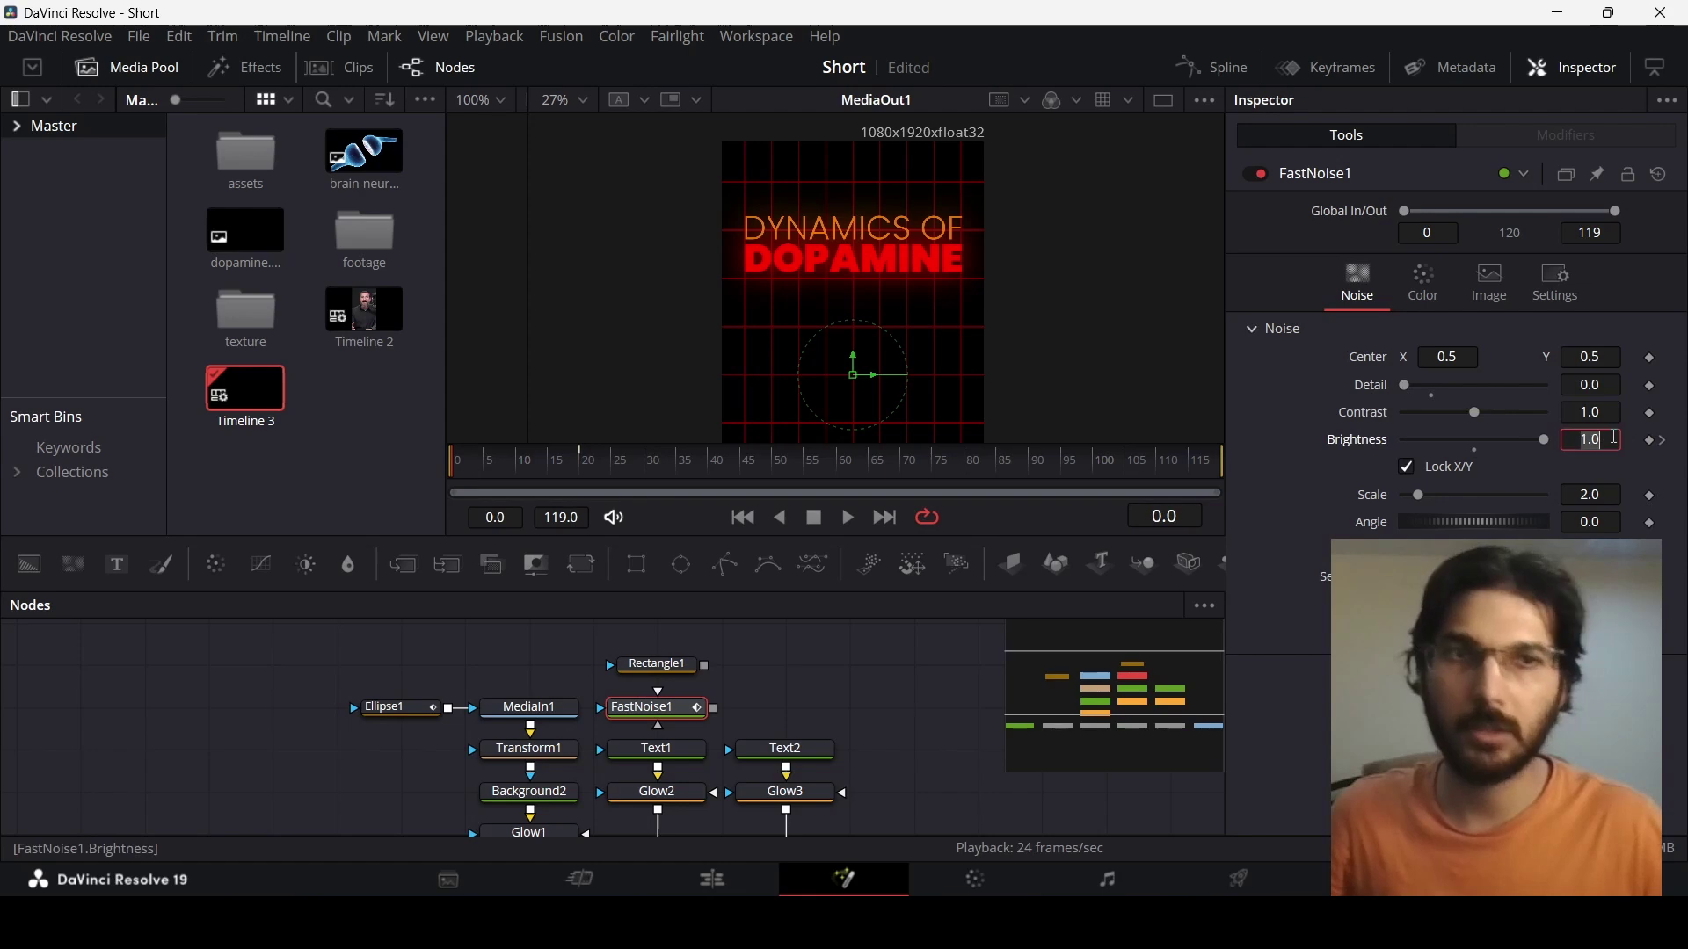
text(0)
key(Tab)
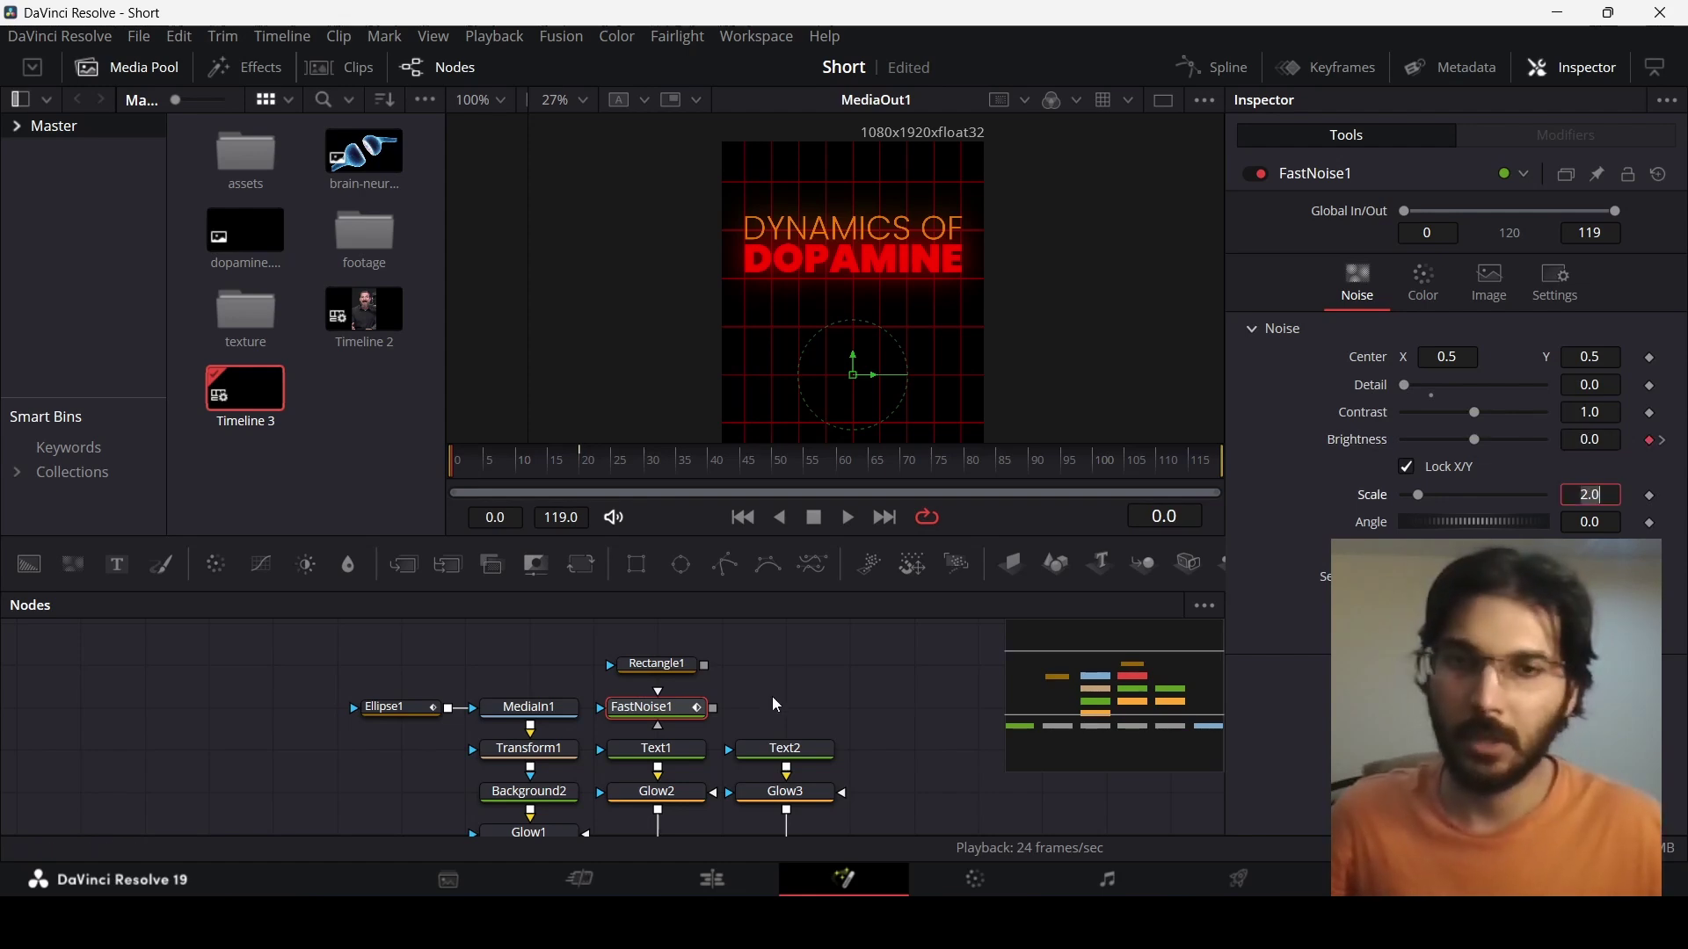
Mask FastNoise1 with Rectangle1, use FastNoise1 as Text1's mask, and raise the rectangle's center to about Y 0.76 over DOPAMINE
click(673, 714)
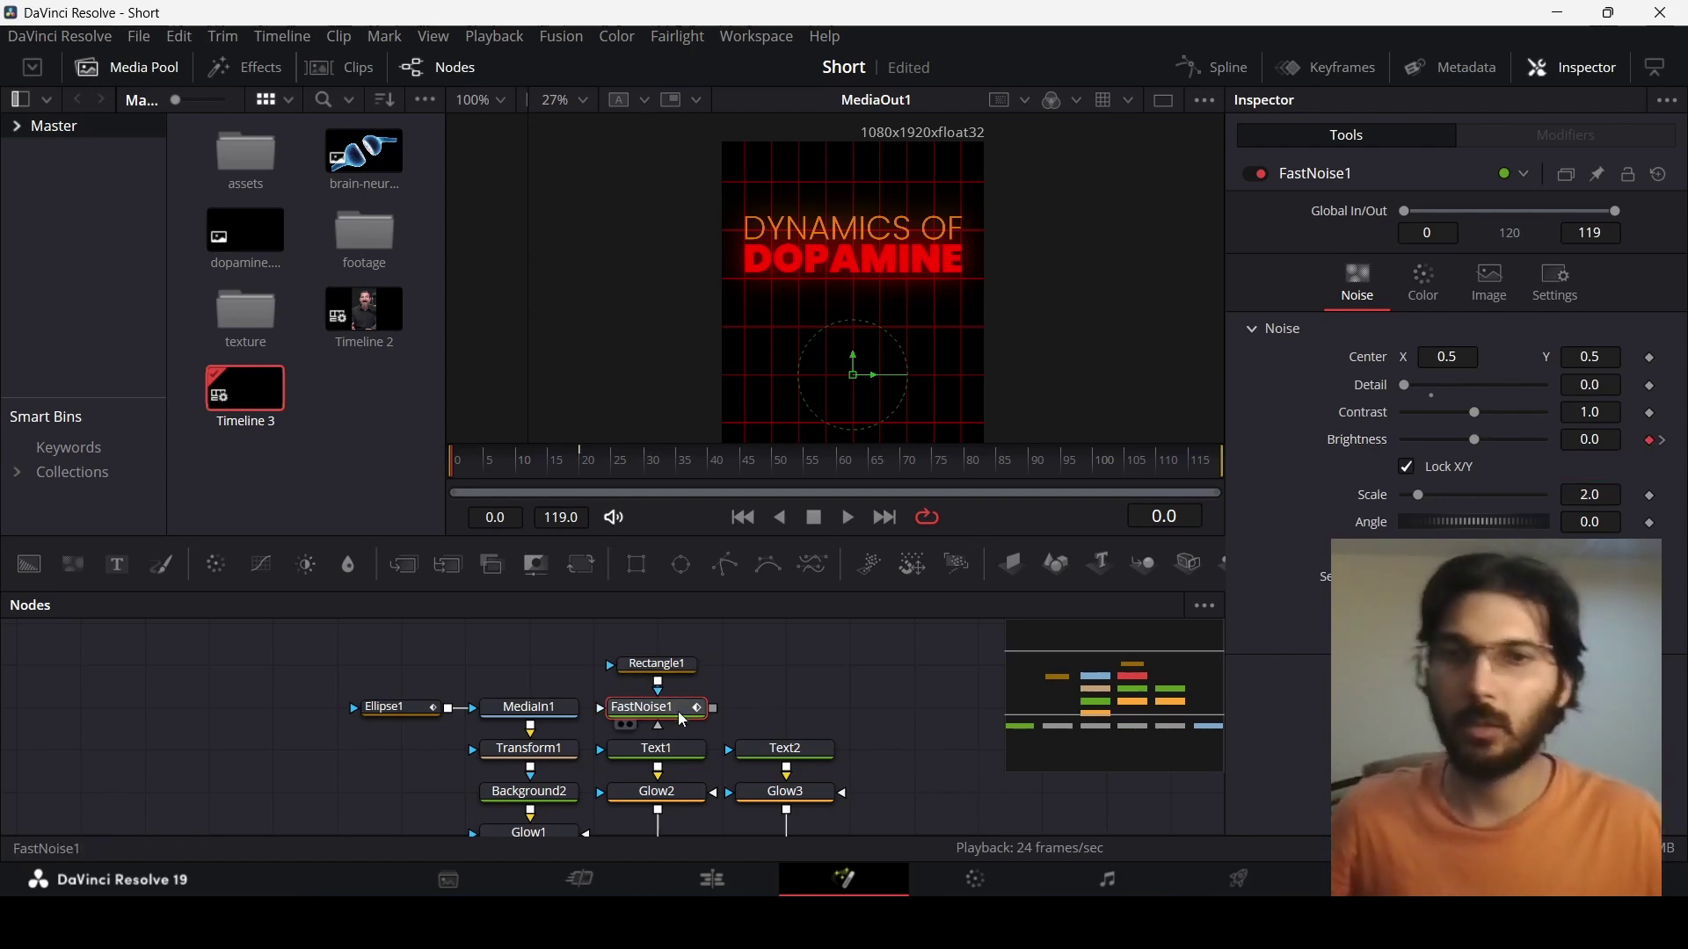
drag(714, 709, 698, 765)
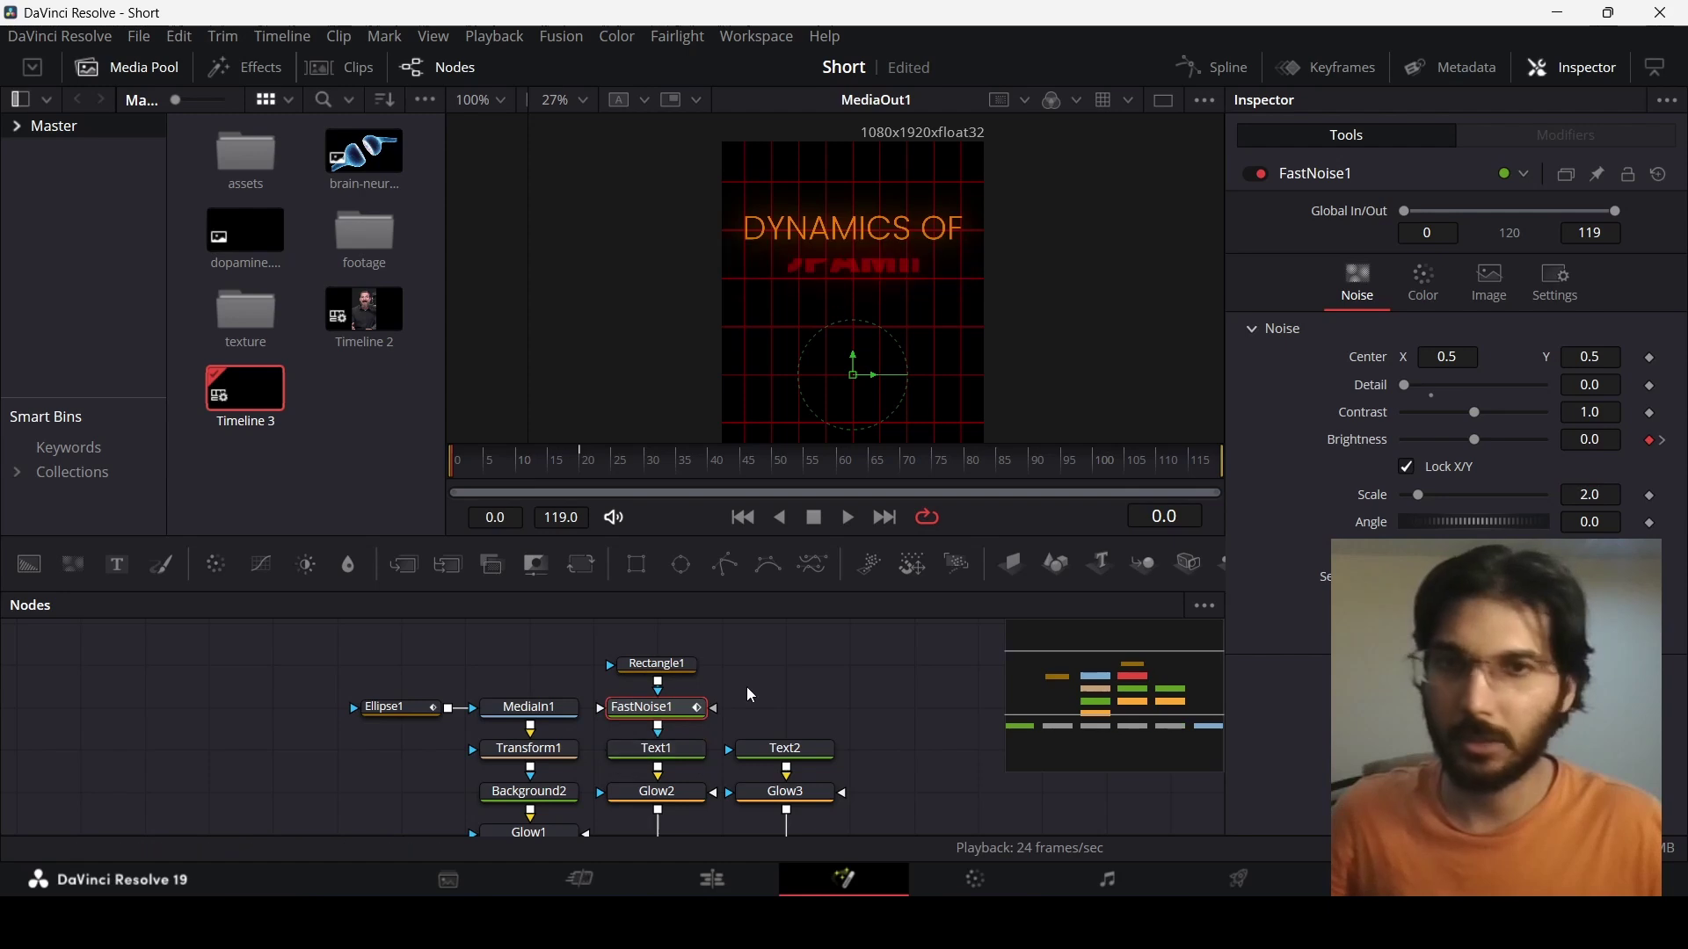
click(668, 664)
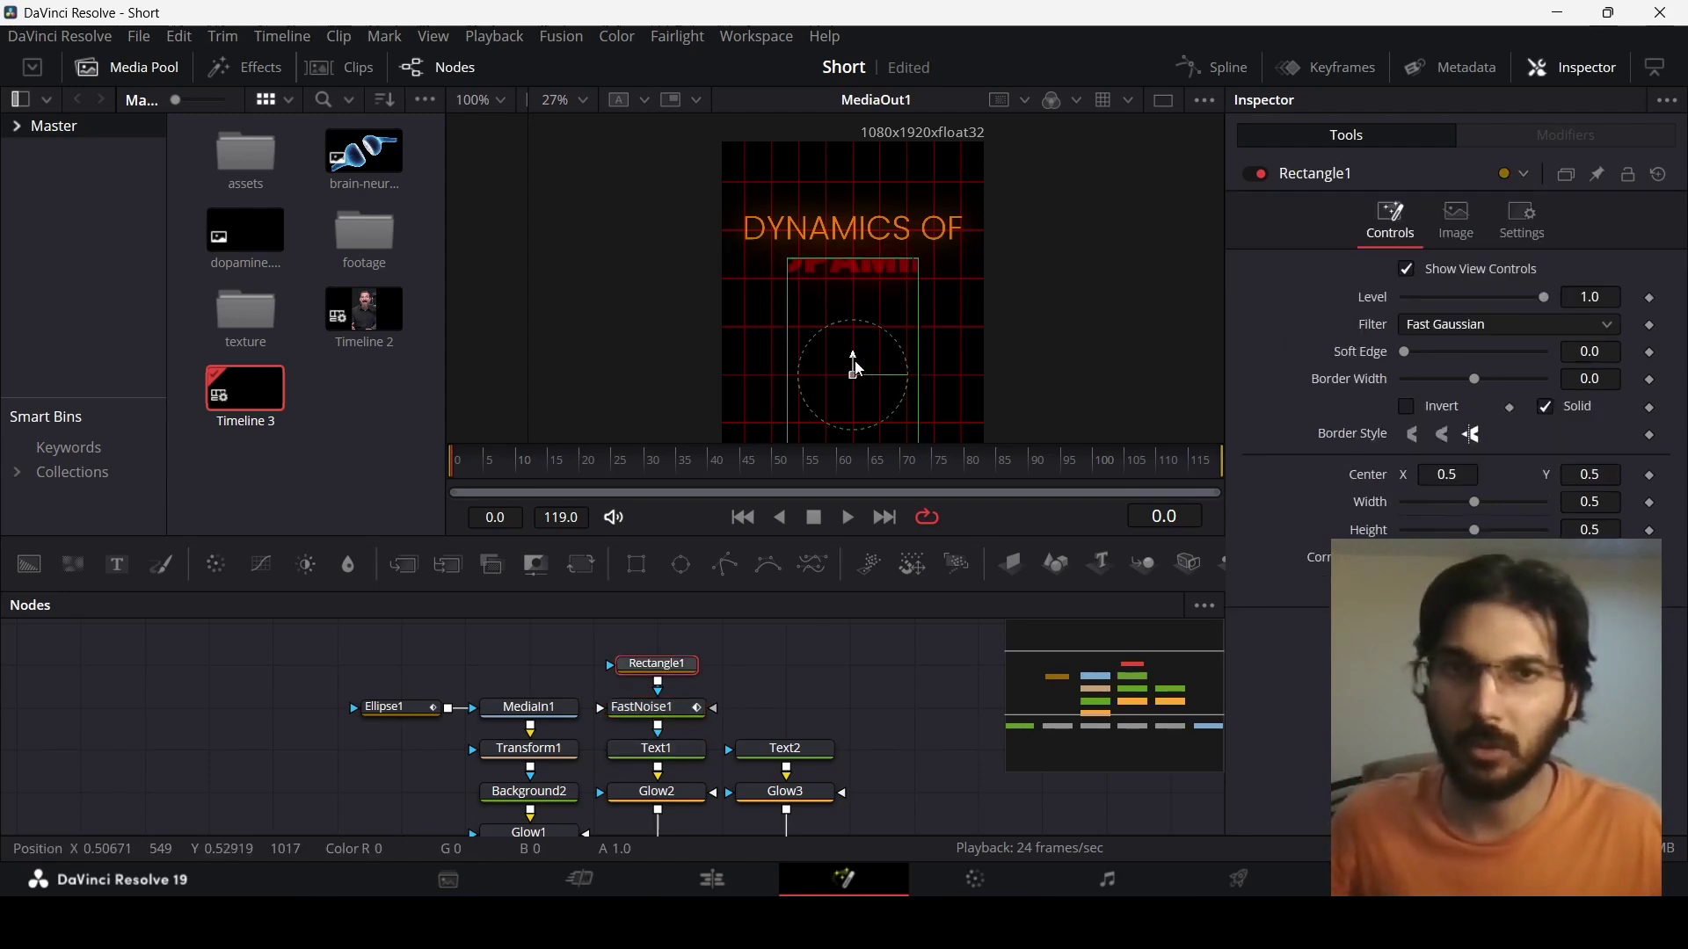
drag(854, 371, 856, 239)
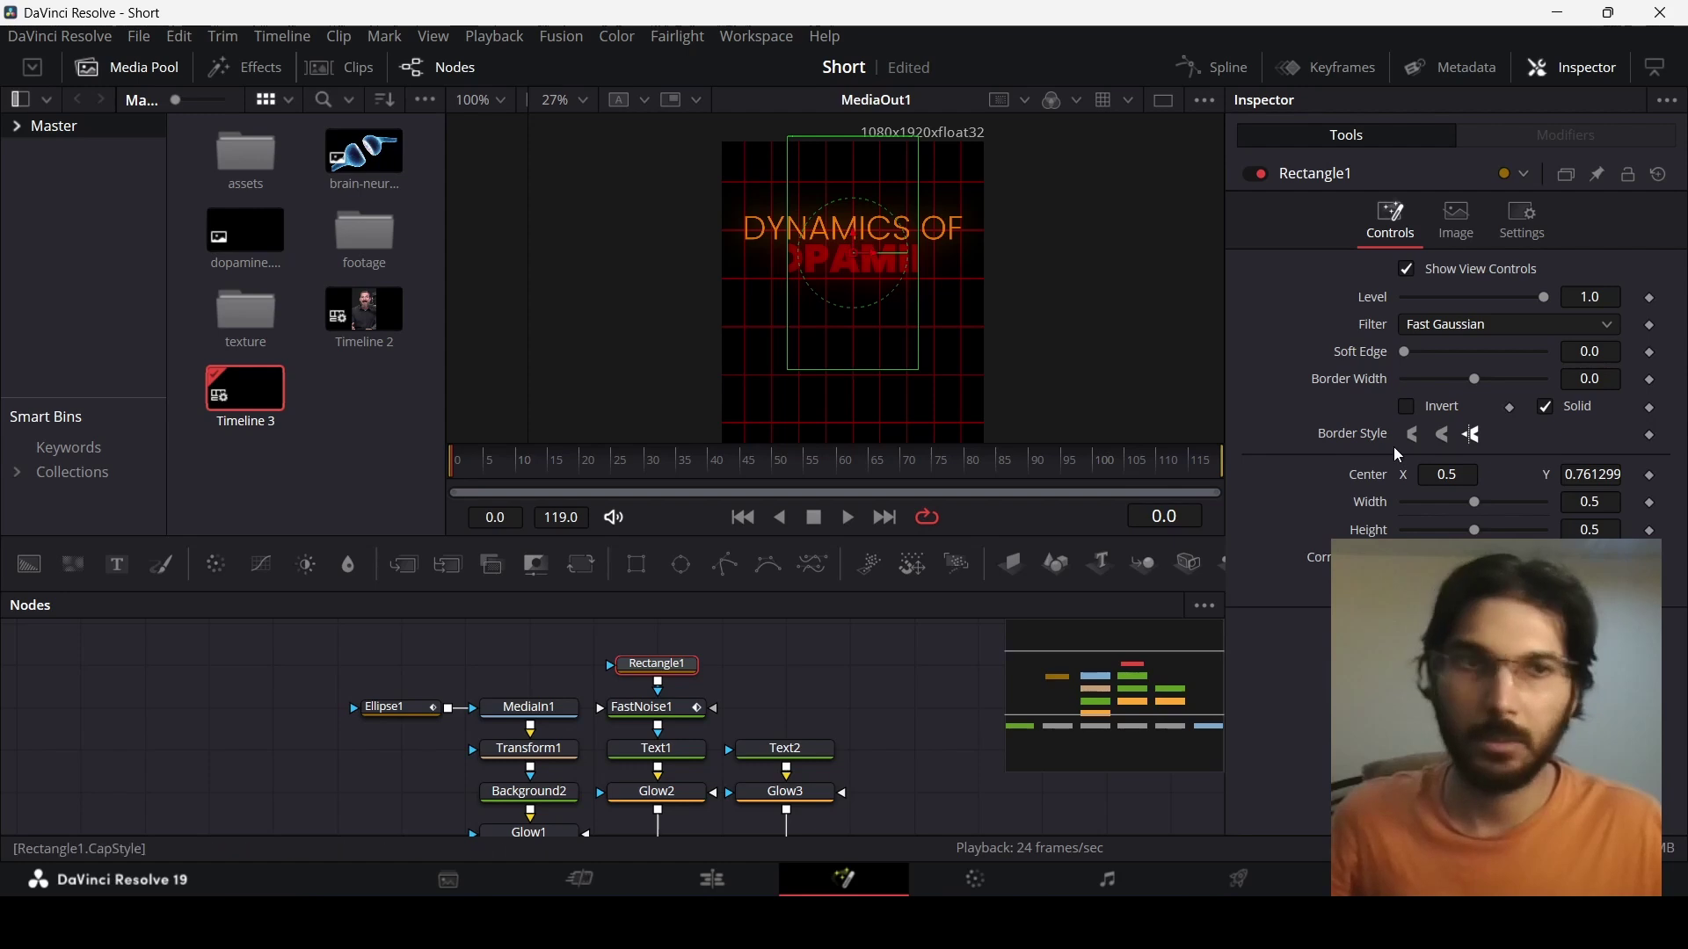
Fit Rectangle1 around DOPAMINE with height 0.134, center Y about 0.752 and width 0.921
drag(1476, 533, 1423, 532)
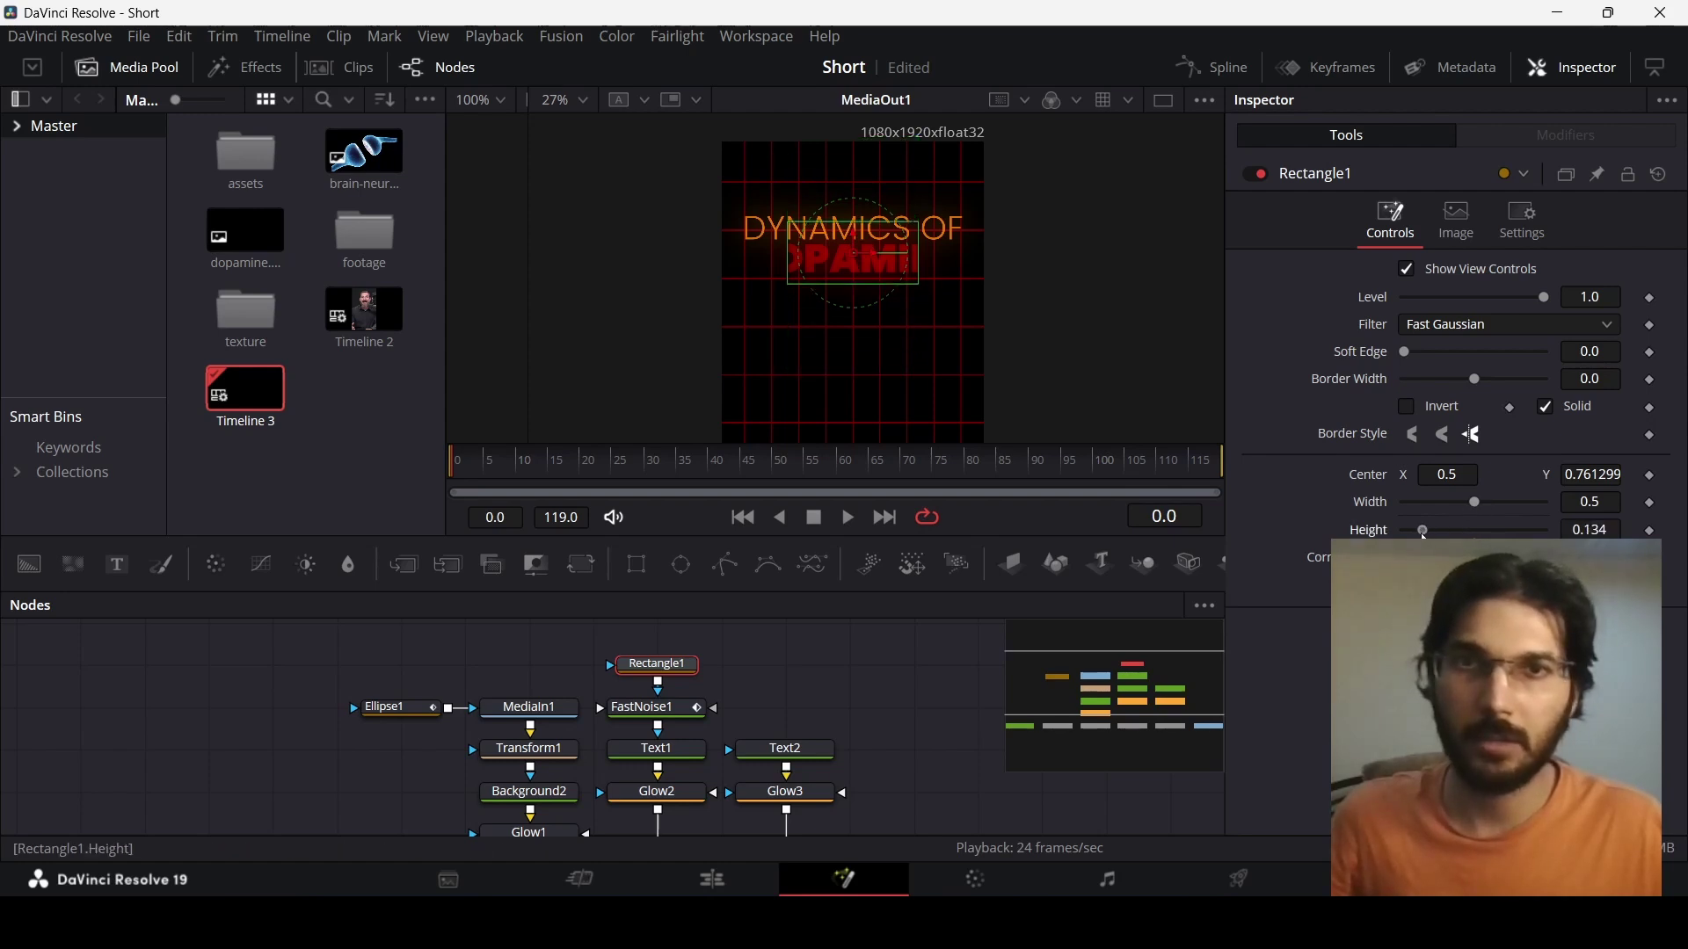
drag(854, 250, 856, 254)
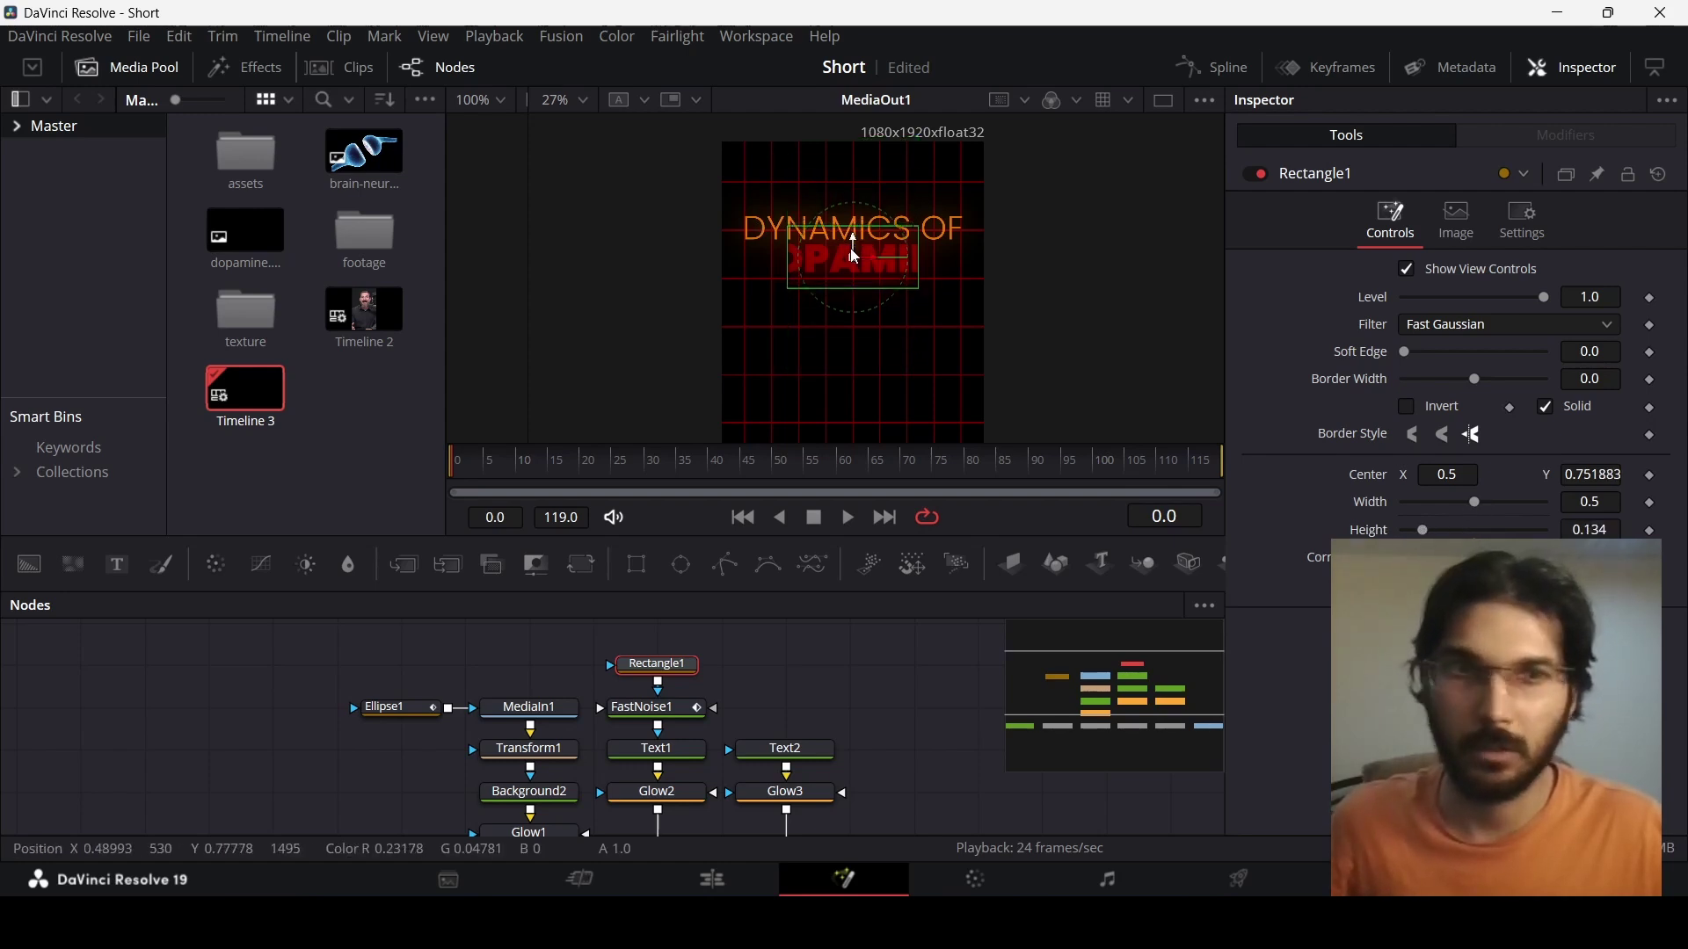
drag(1474, 504, 1529, 505)
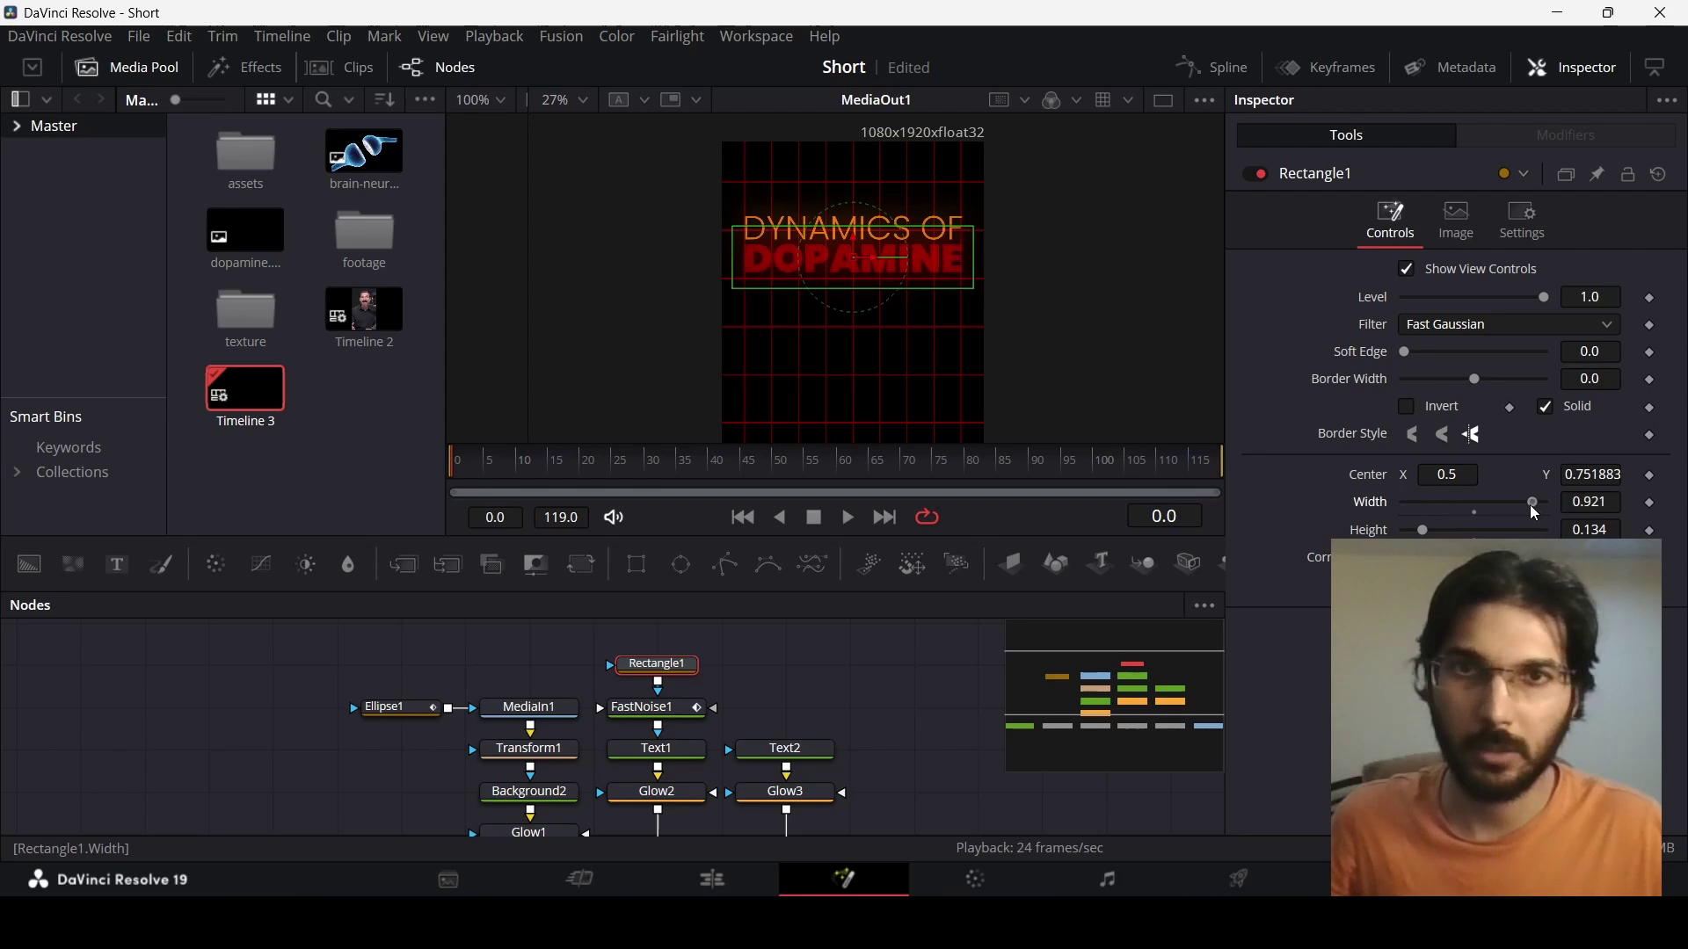
Set Rectangle1's soft edge to 0.03
click(1591, 352)
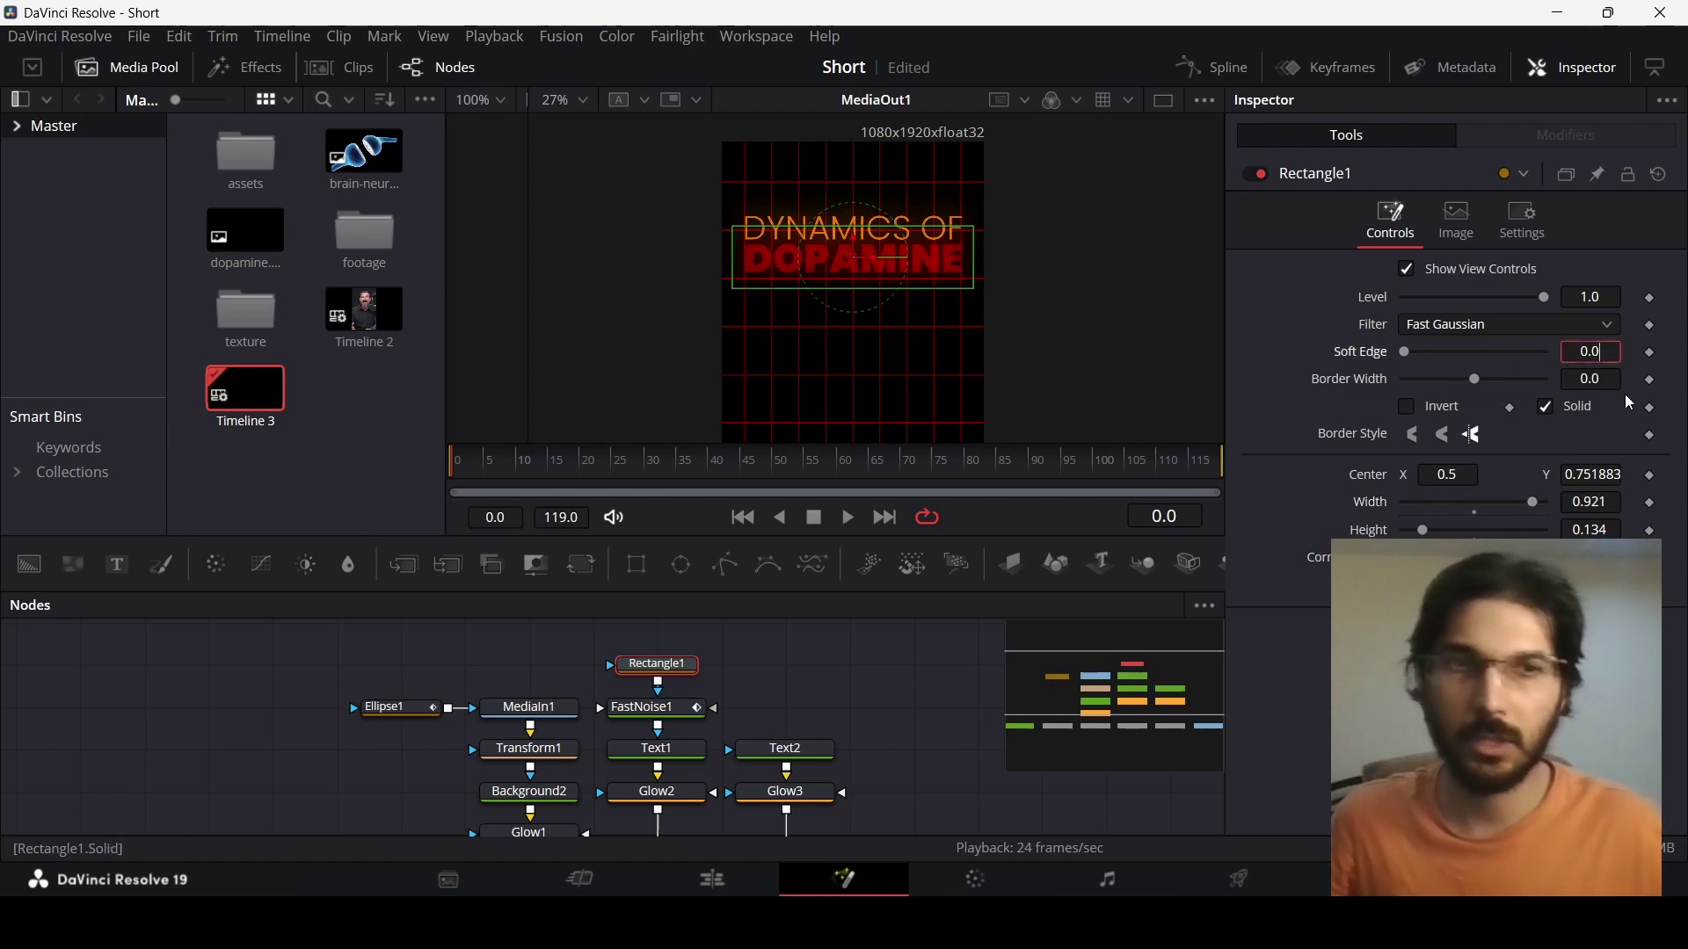
text(0.06)
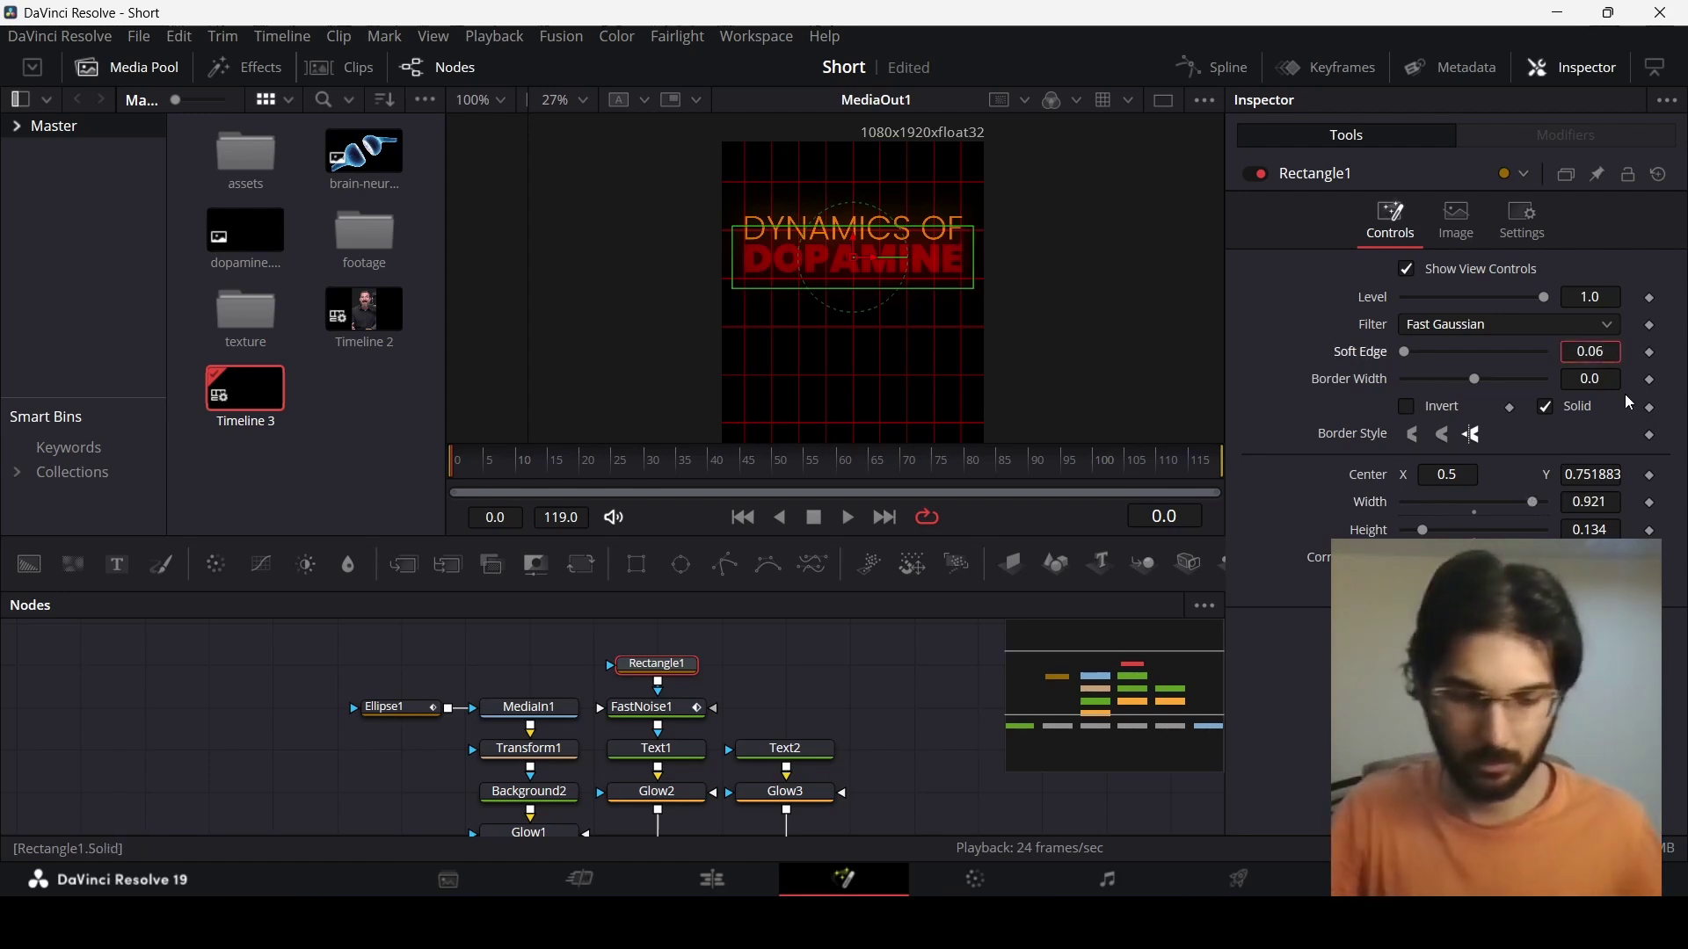
key(BackSpace)
text(3)
key(Tab)
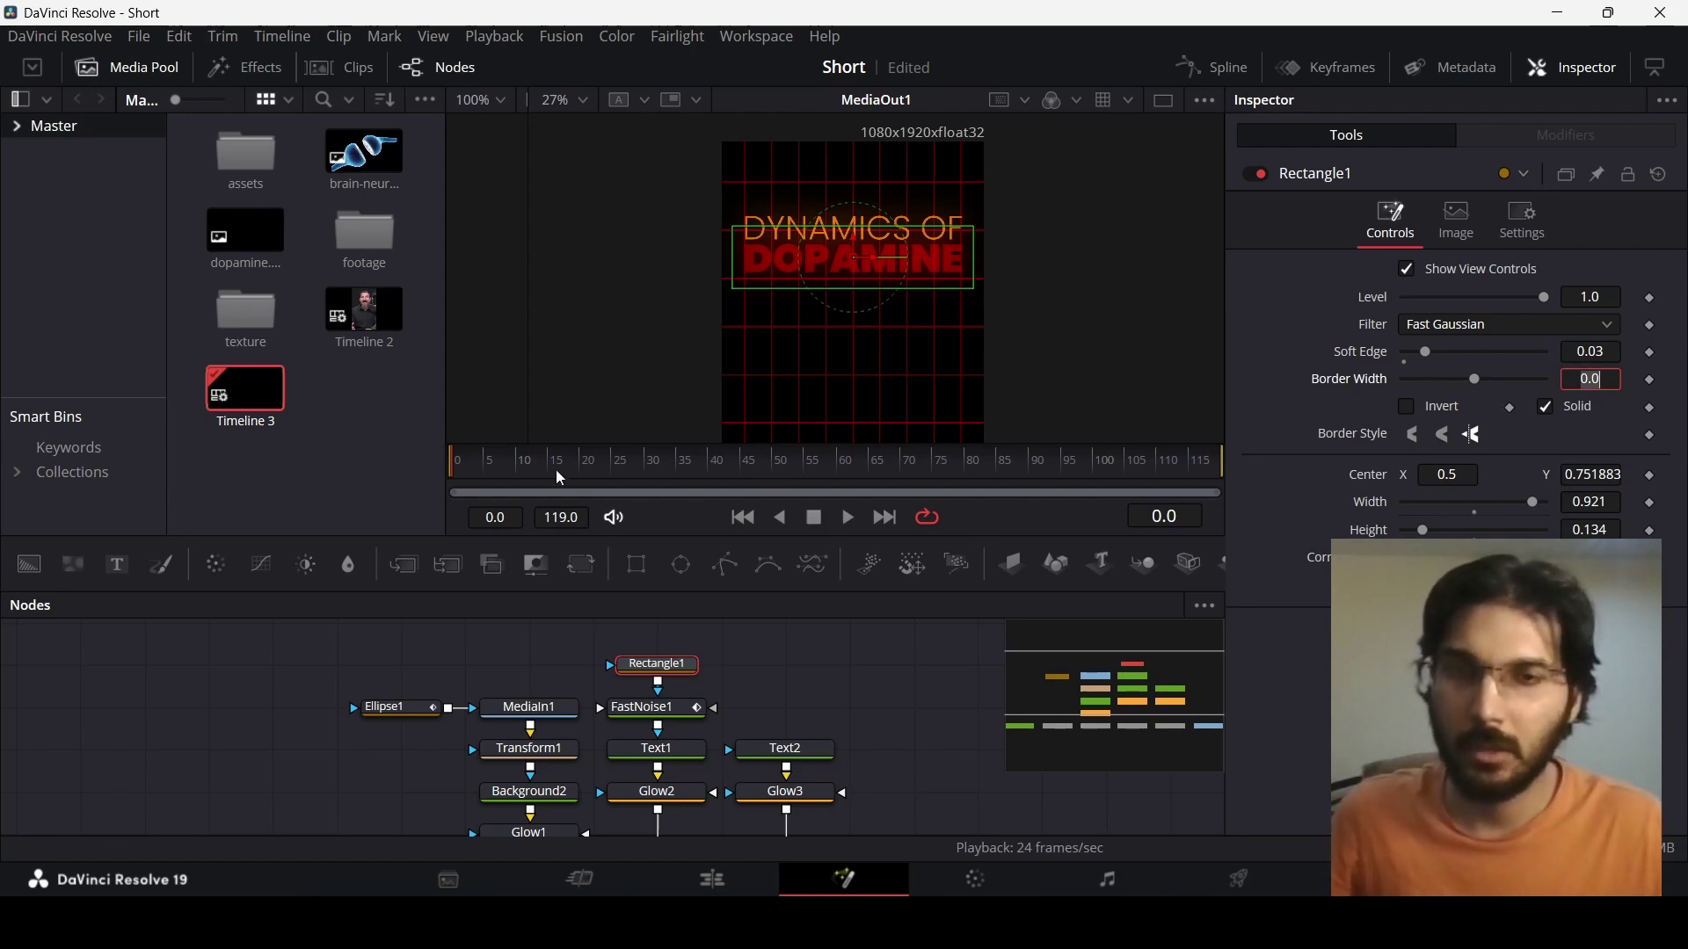
Keyframe Rectangle1's width at 0.921 on frame 20 and 0.0 on frame 0, and play back the reveal
mouse_move(560, 477)
mouse_down()
mouse_move(651, 479)
mouse_move(579, 480)
mouse_up()
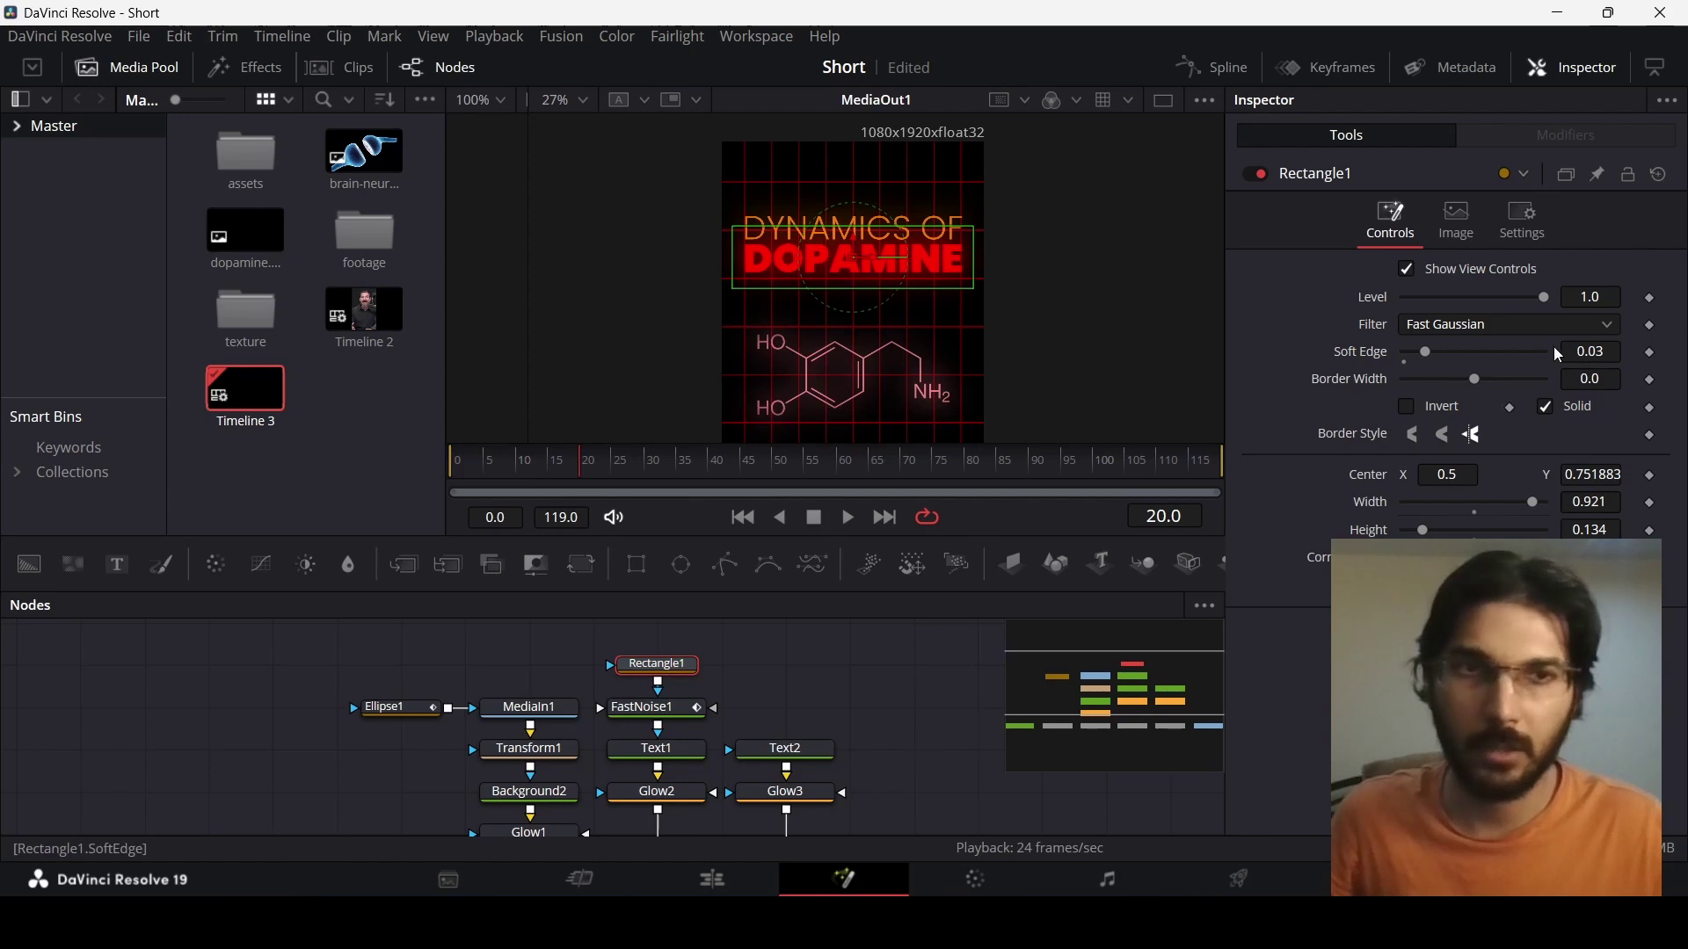
click(1652, 508)
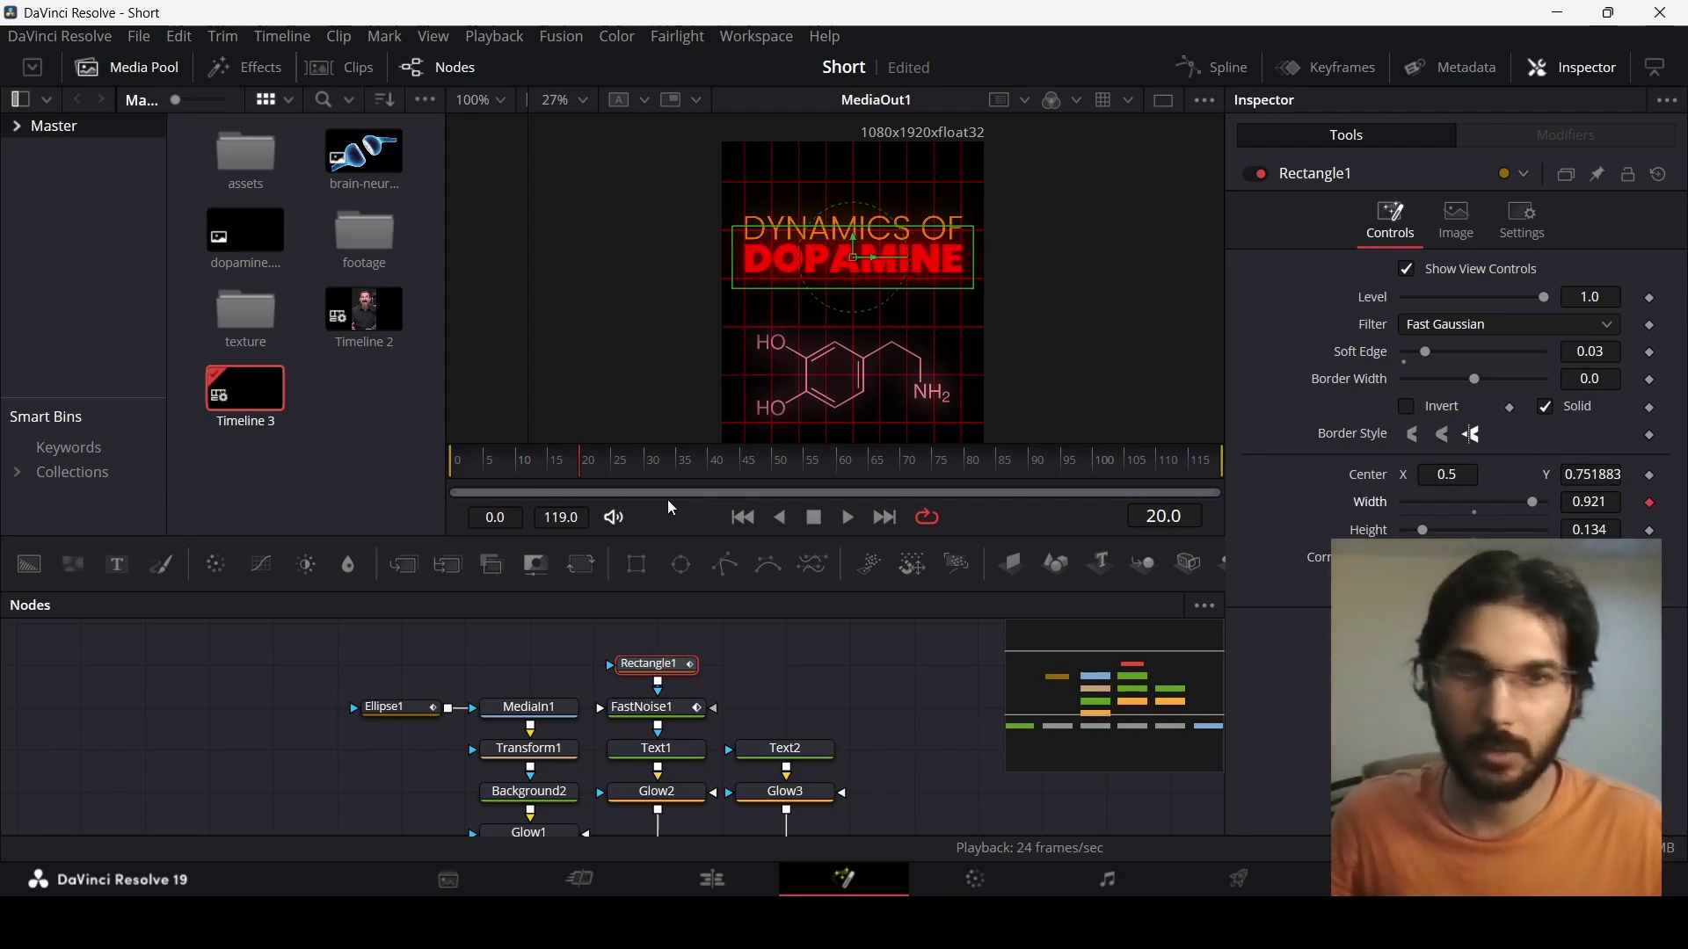
key(Home)
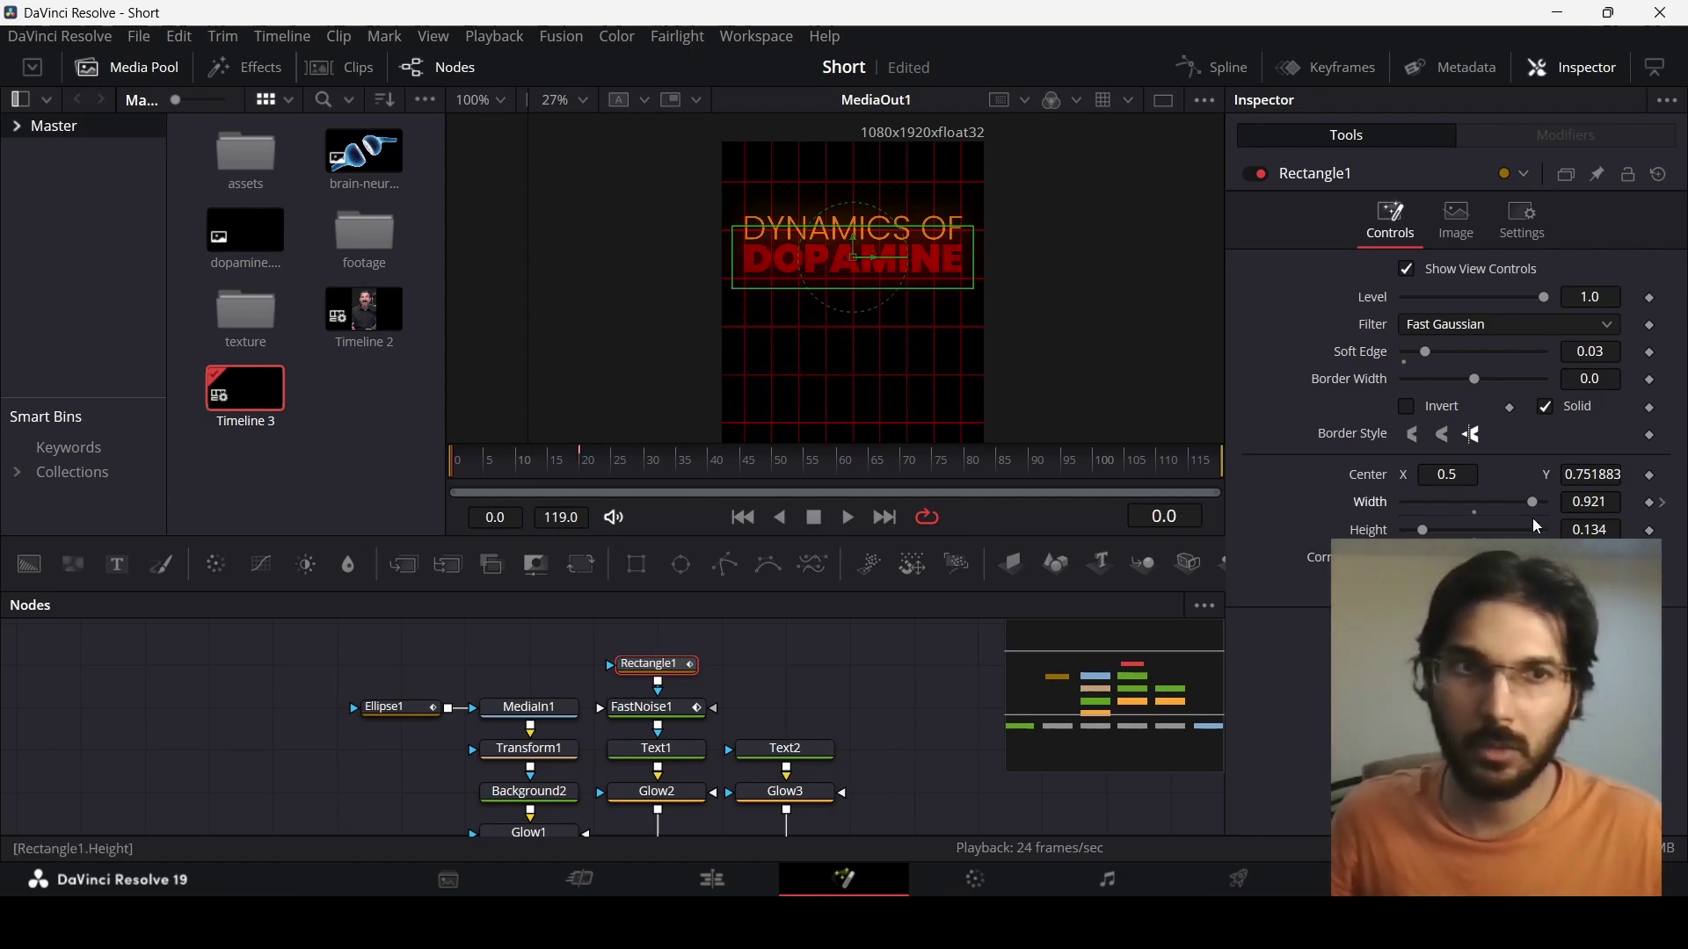
drag(1537, 522, 1399, 523)
click(849, 663)
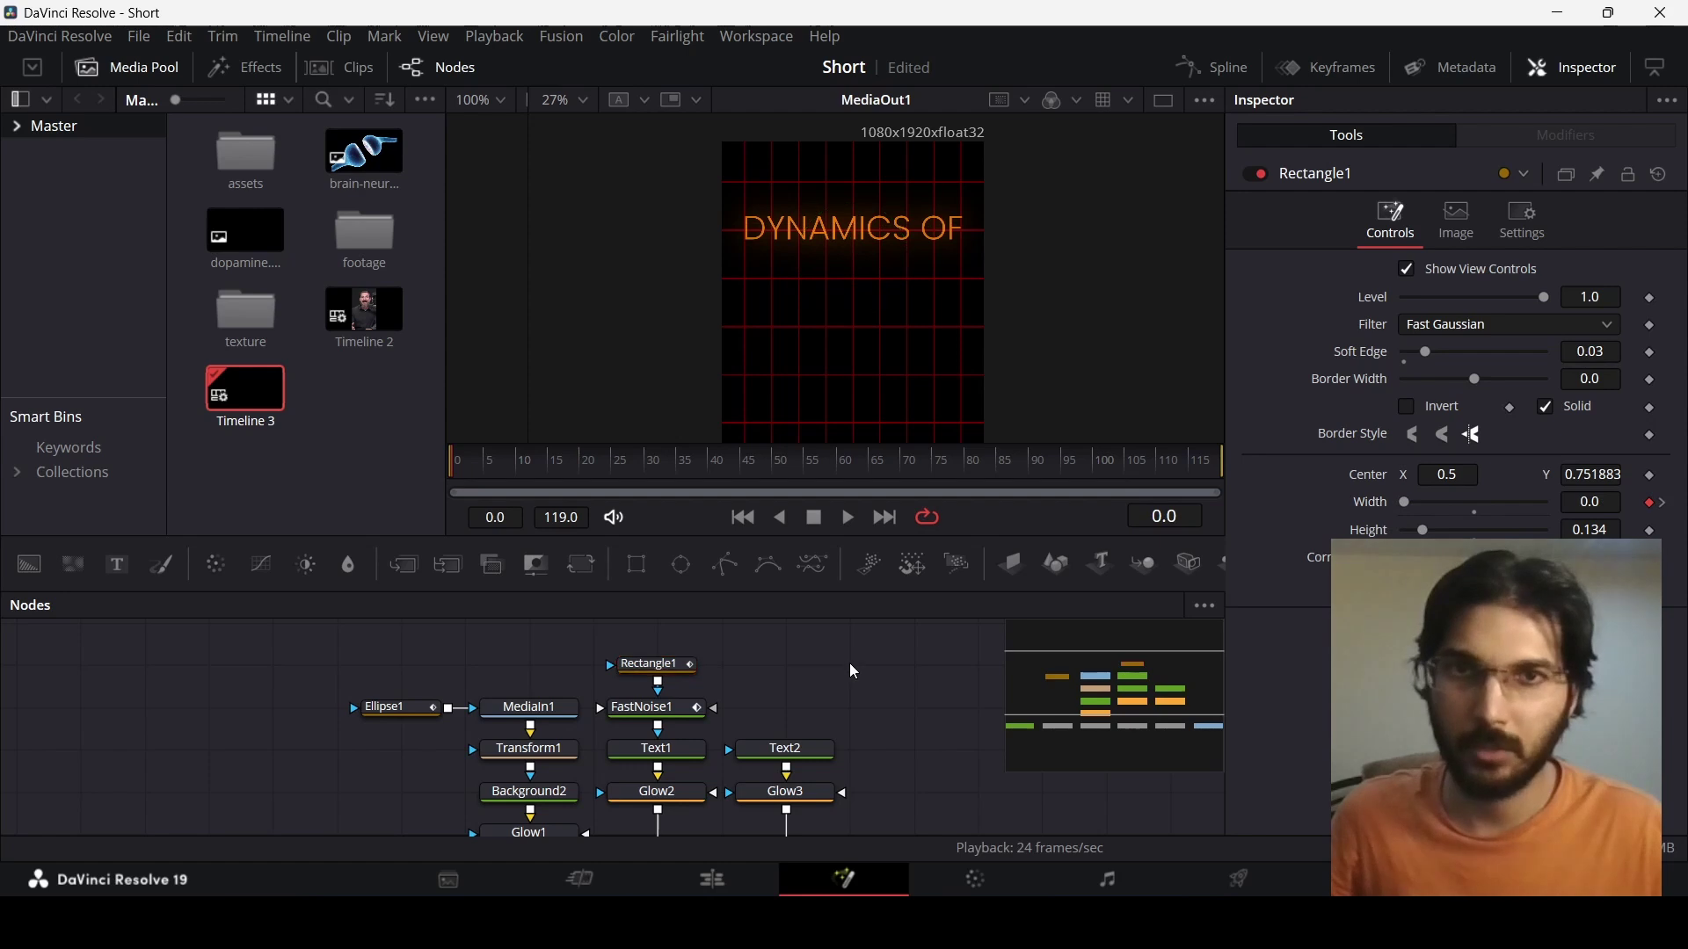
key(space)
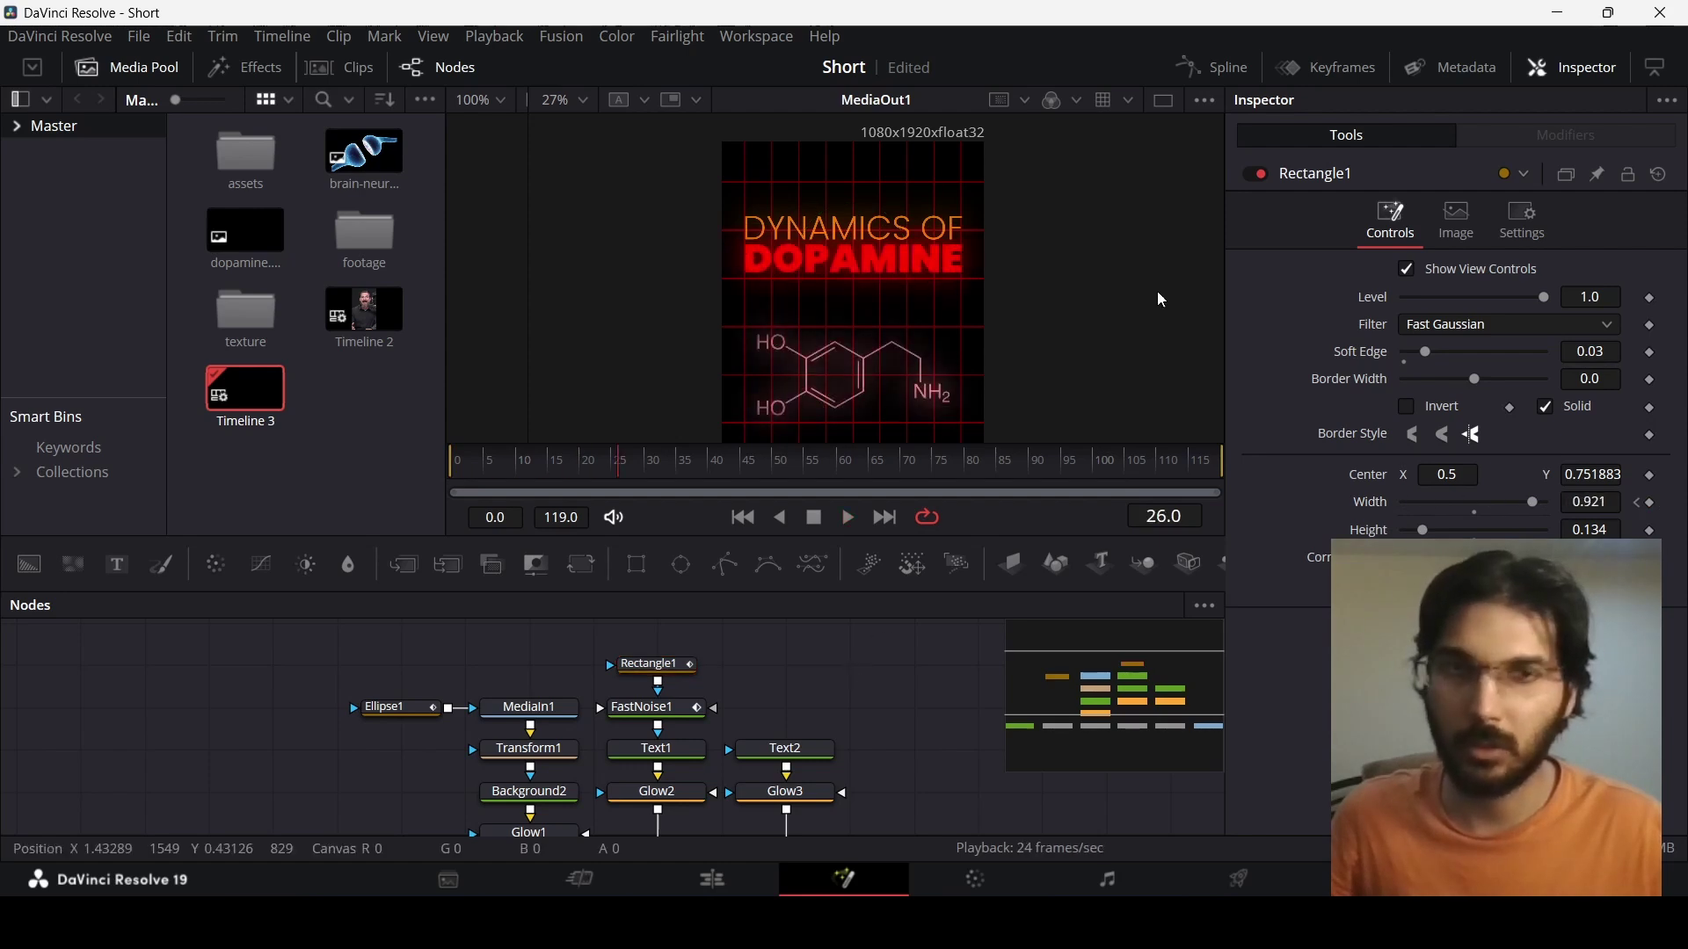
Smooth both keyframes of Rectangle1's width curve in the spline editor and play the animation from the start
click(1213, 67)
click(652, 663)
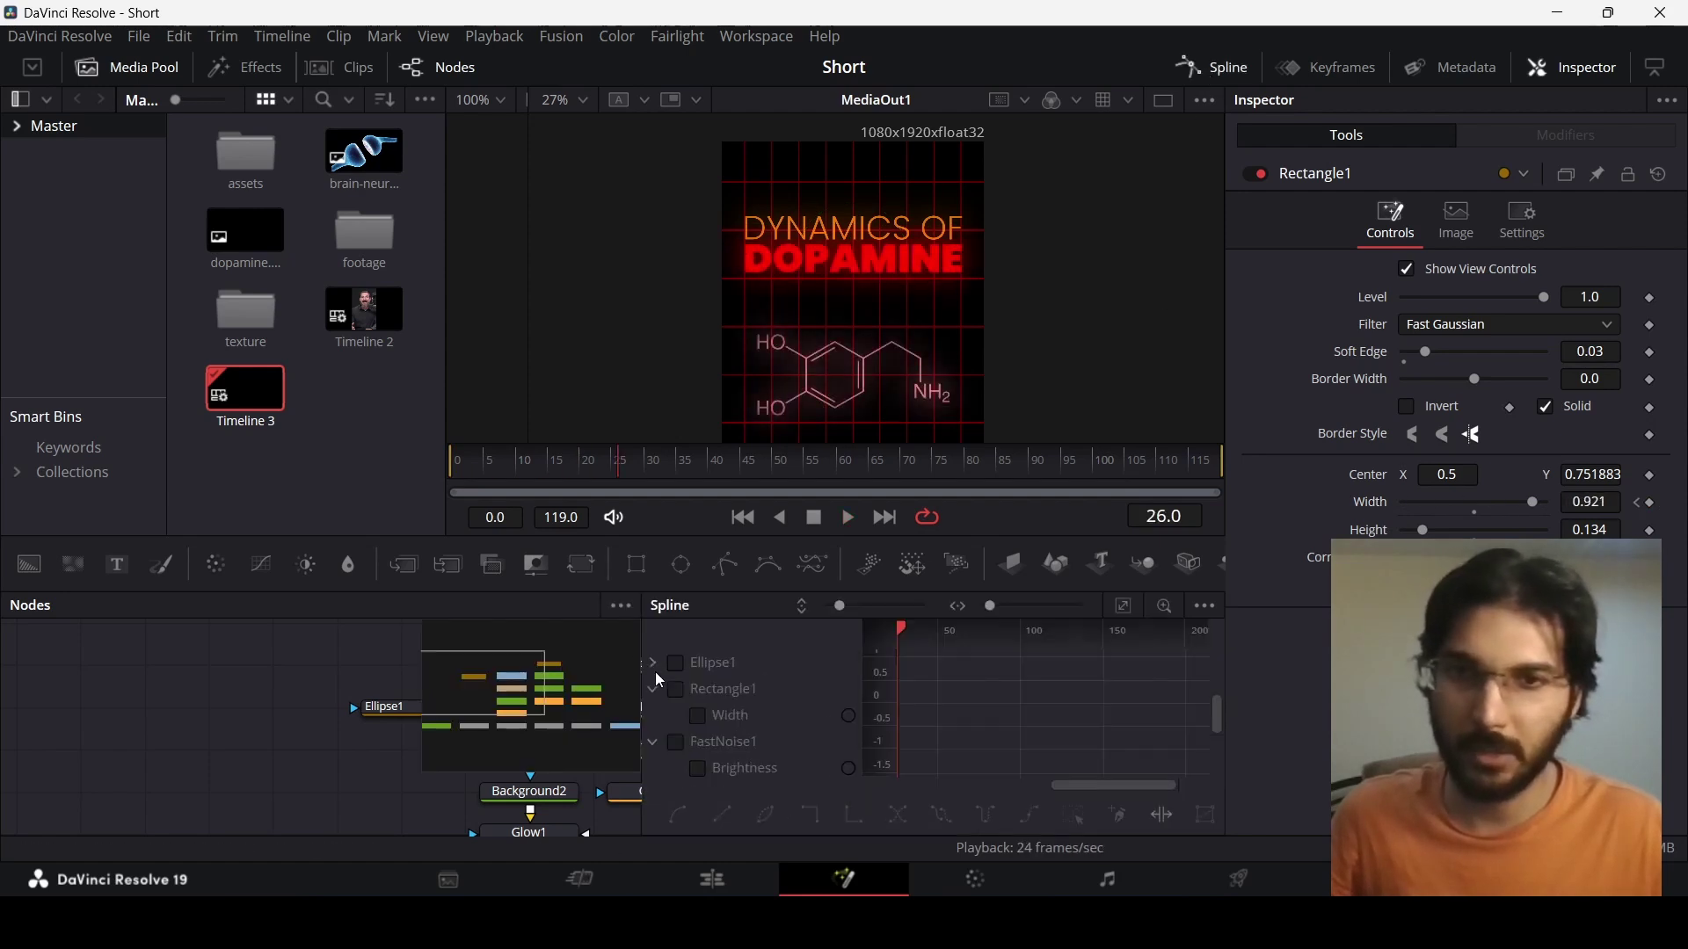
click(653, 690)
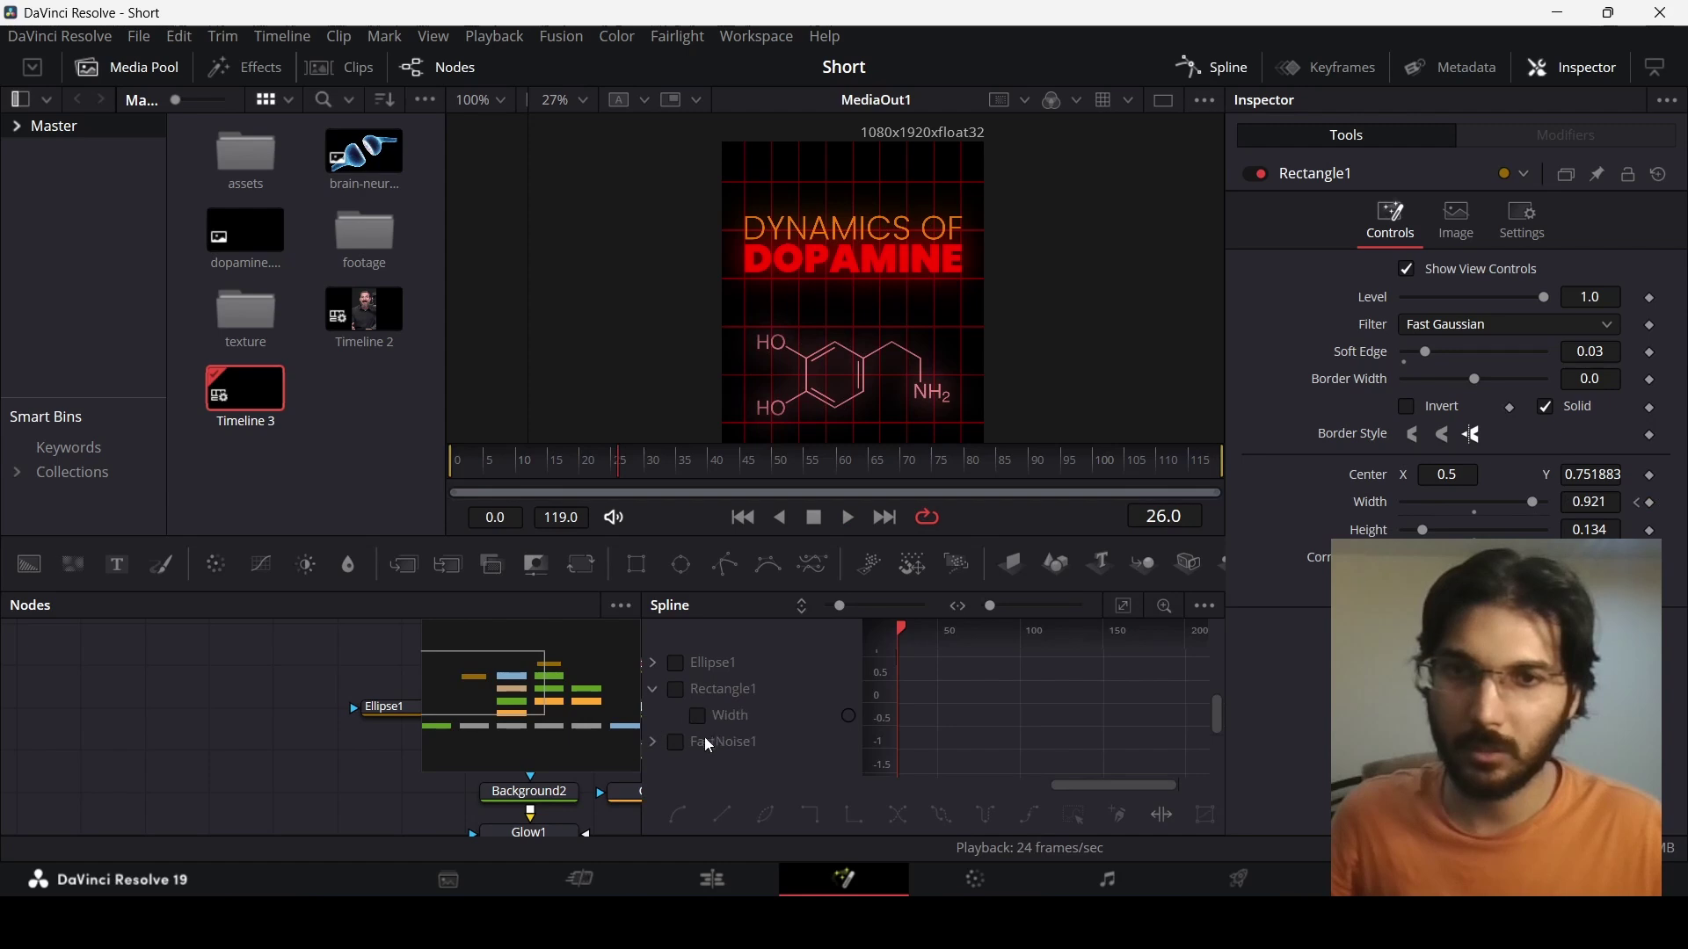
click(697, 715)
key(ctrl+f)
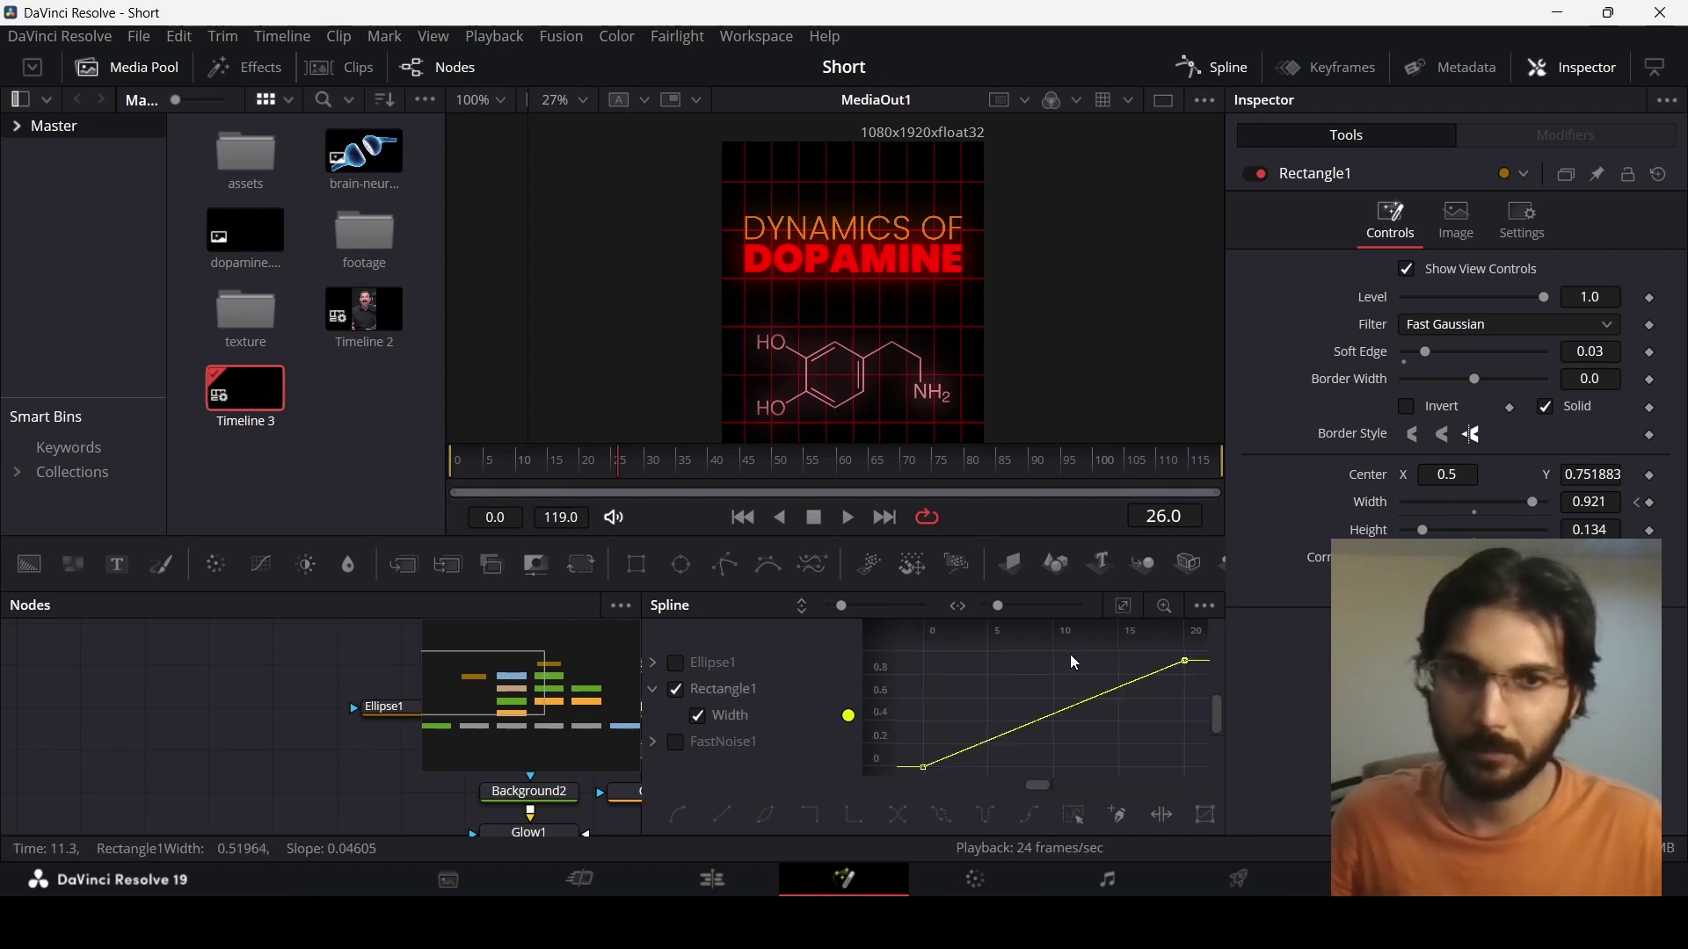
drag(965, 762, 1179, 651)
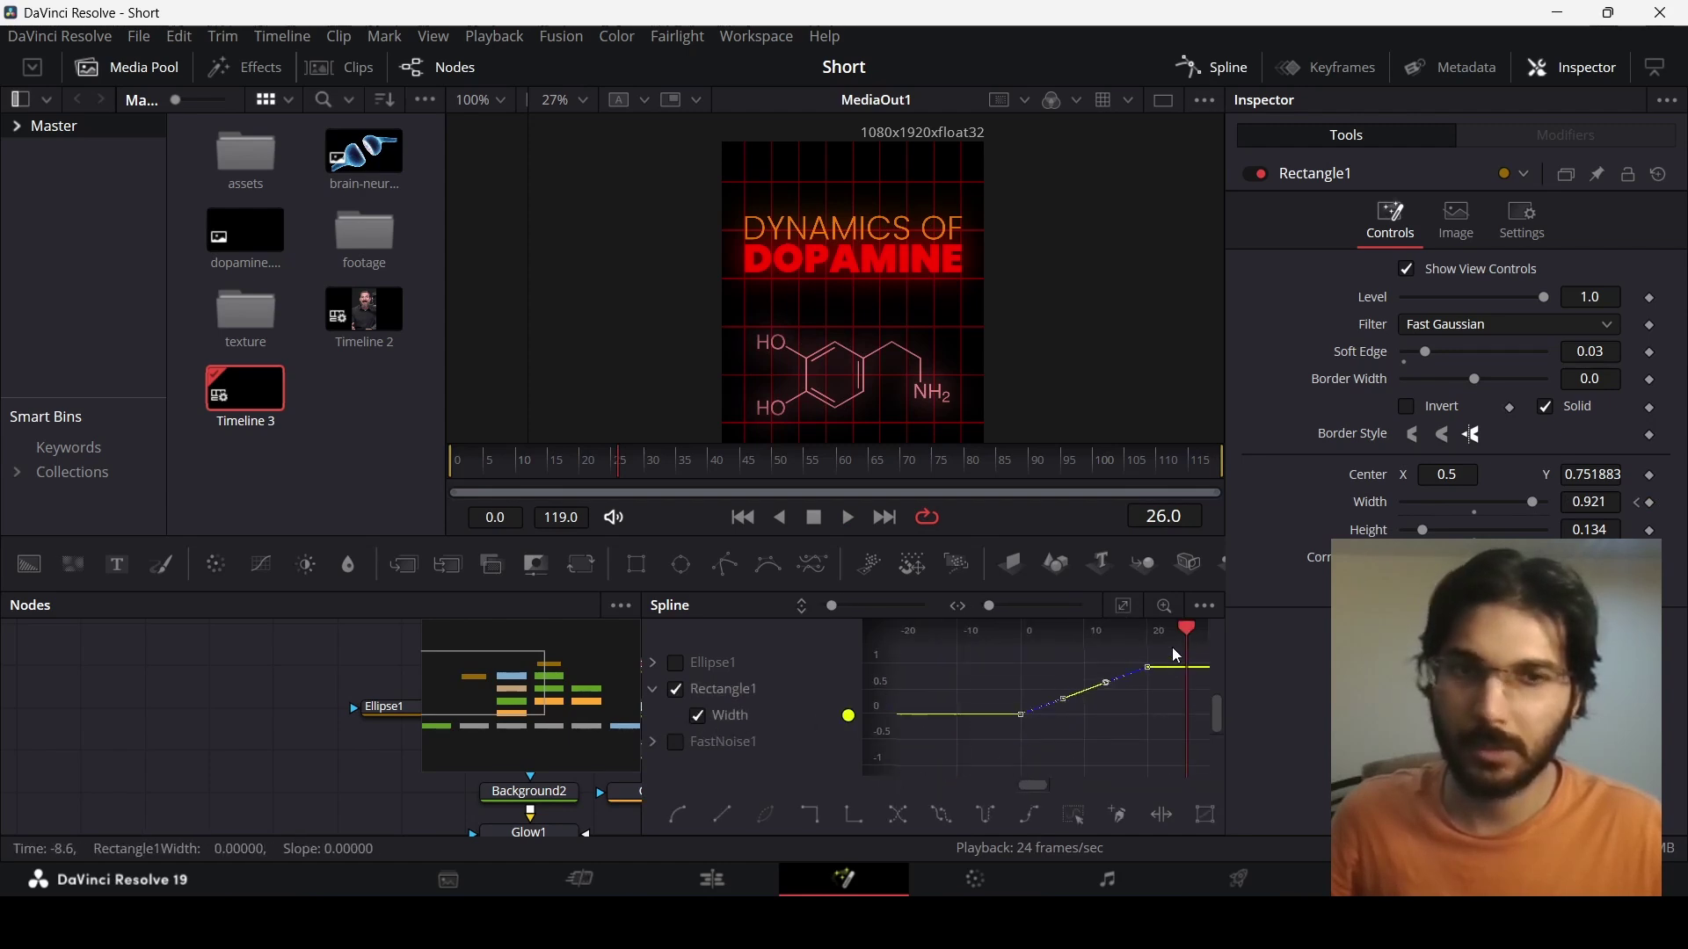
key(shift+s)
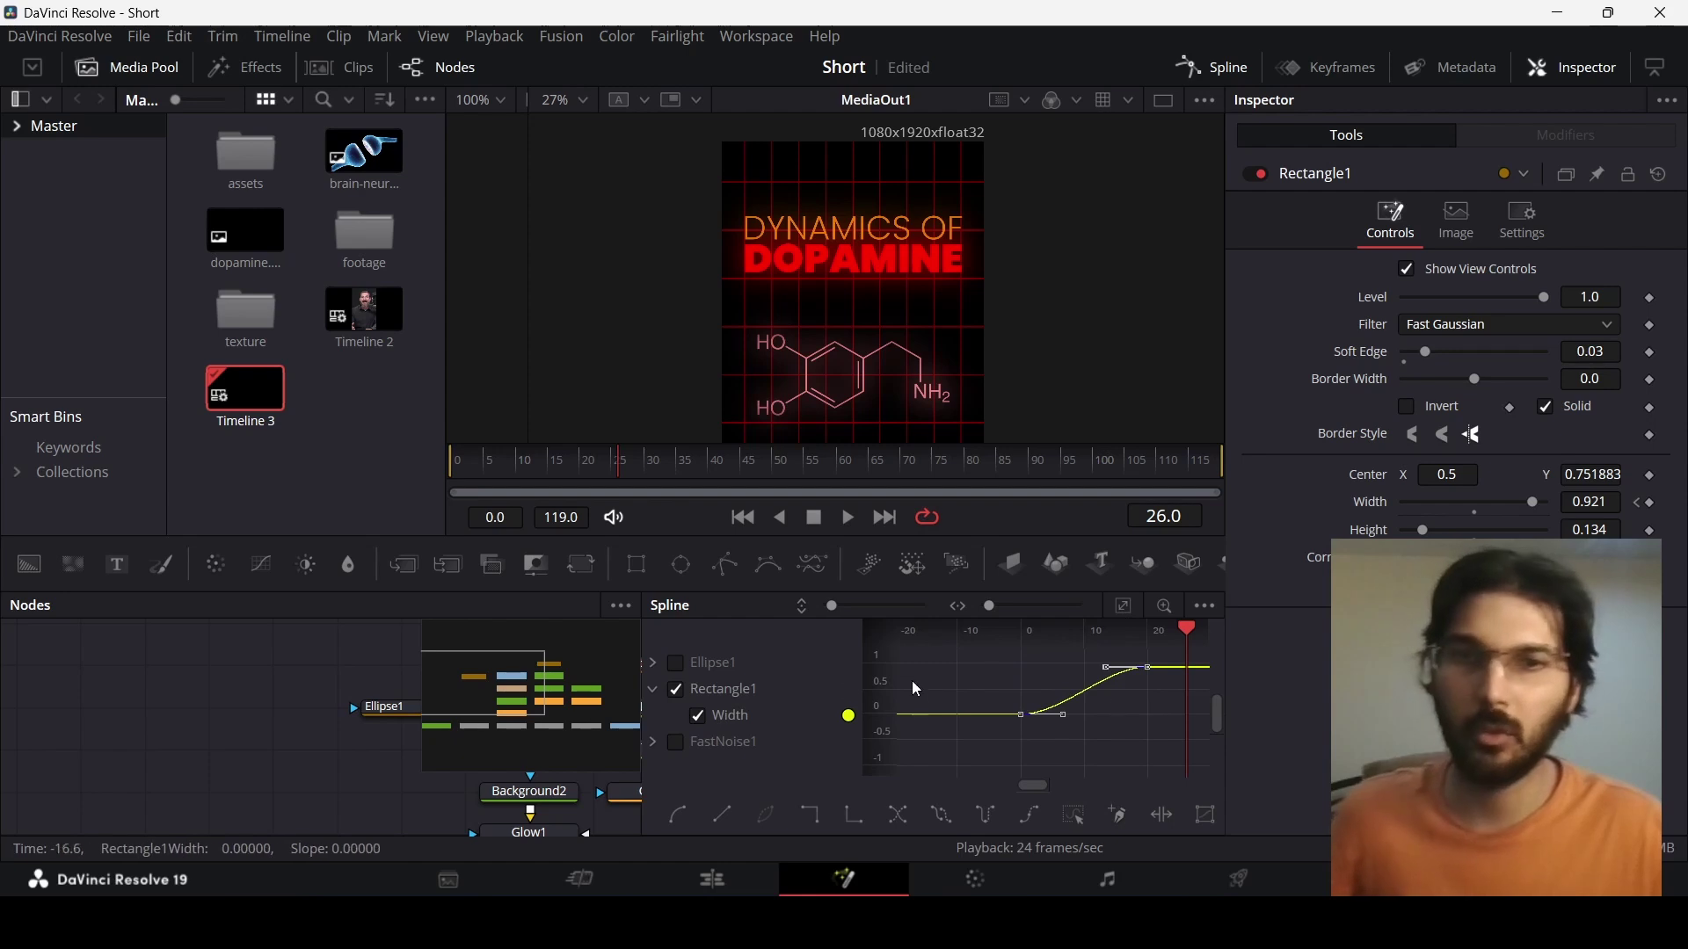
click(676, 690)
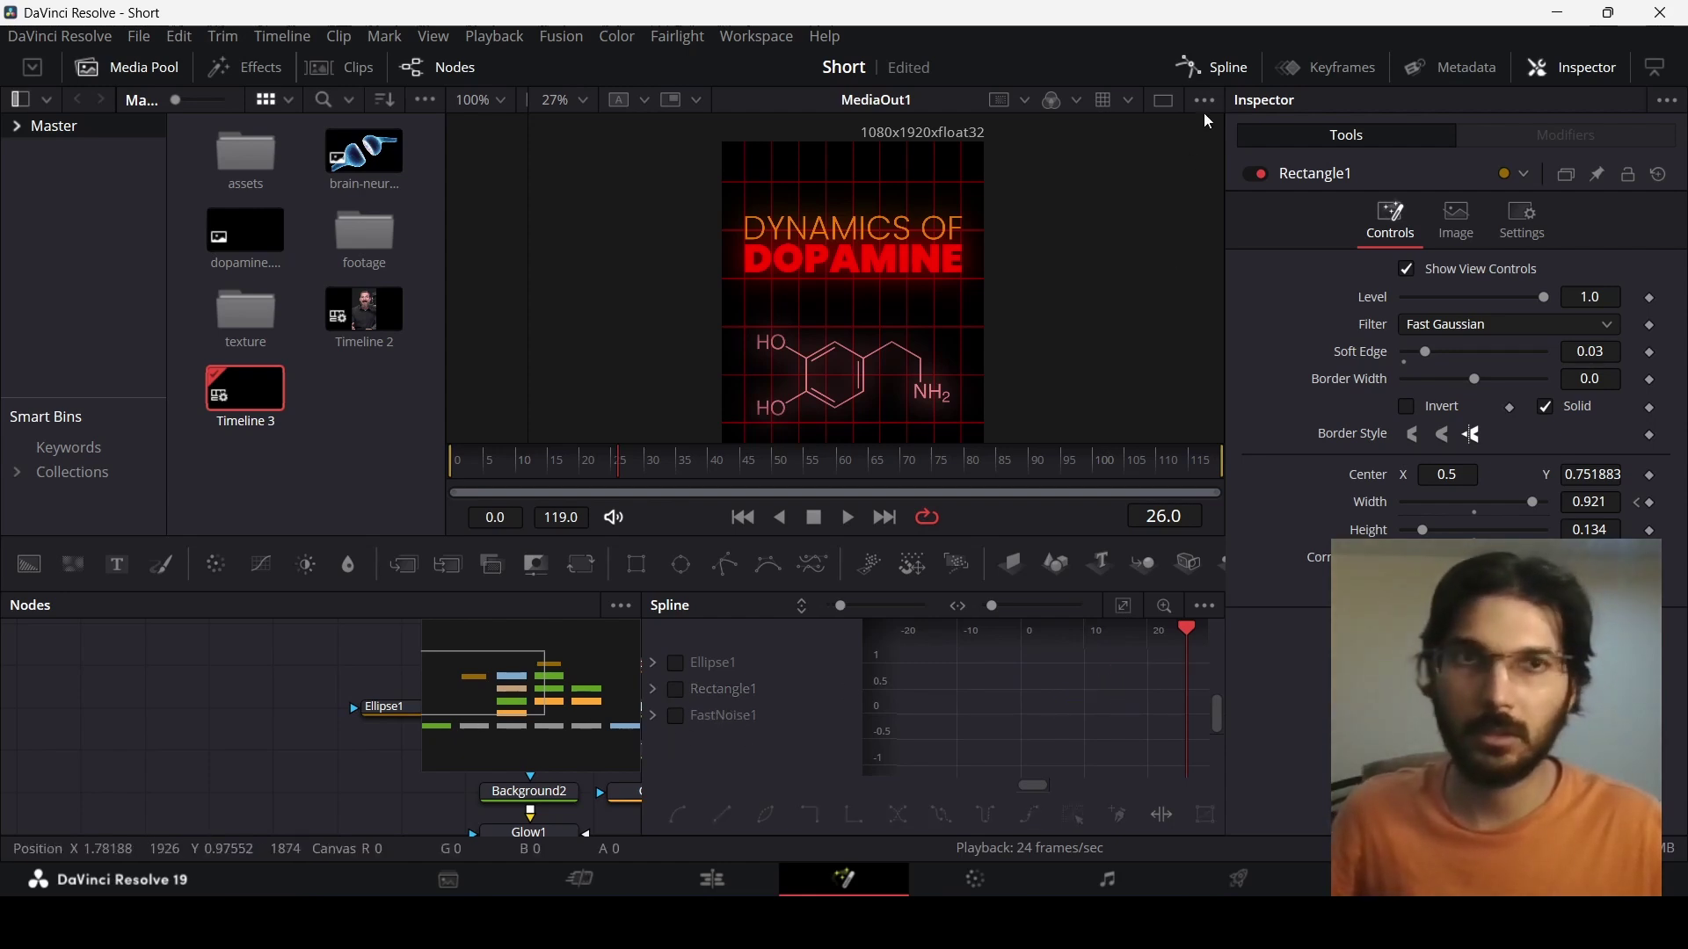
click(1213, 67)
click(461, 466)
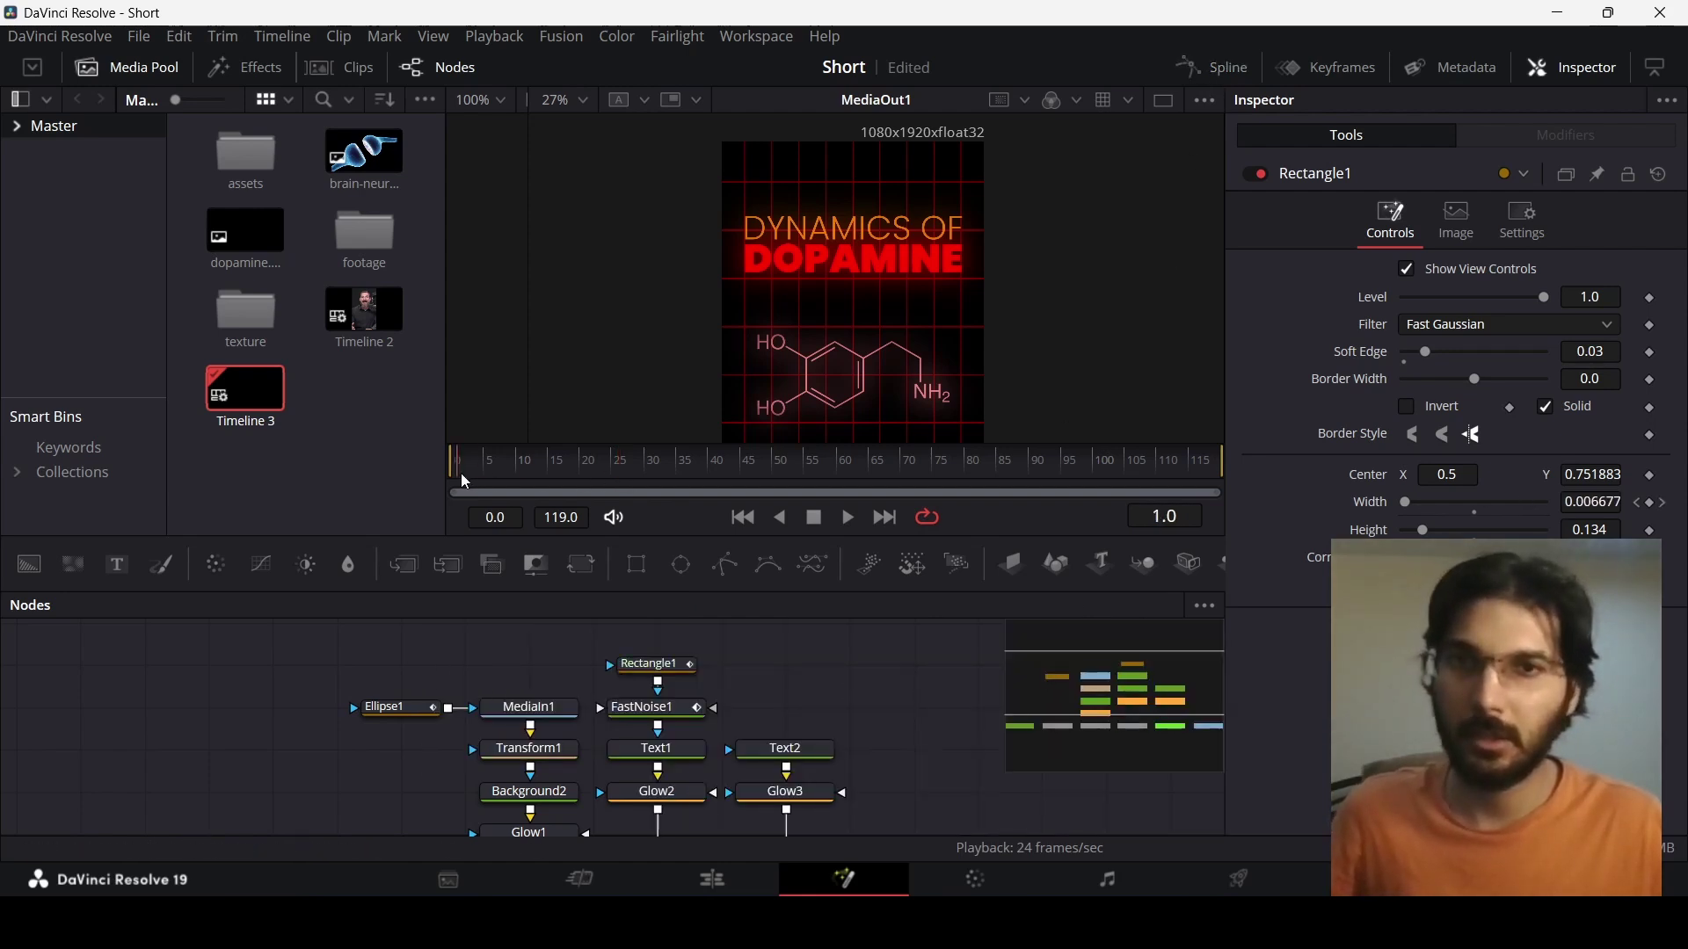
key(space)
key(space)
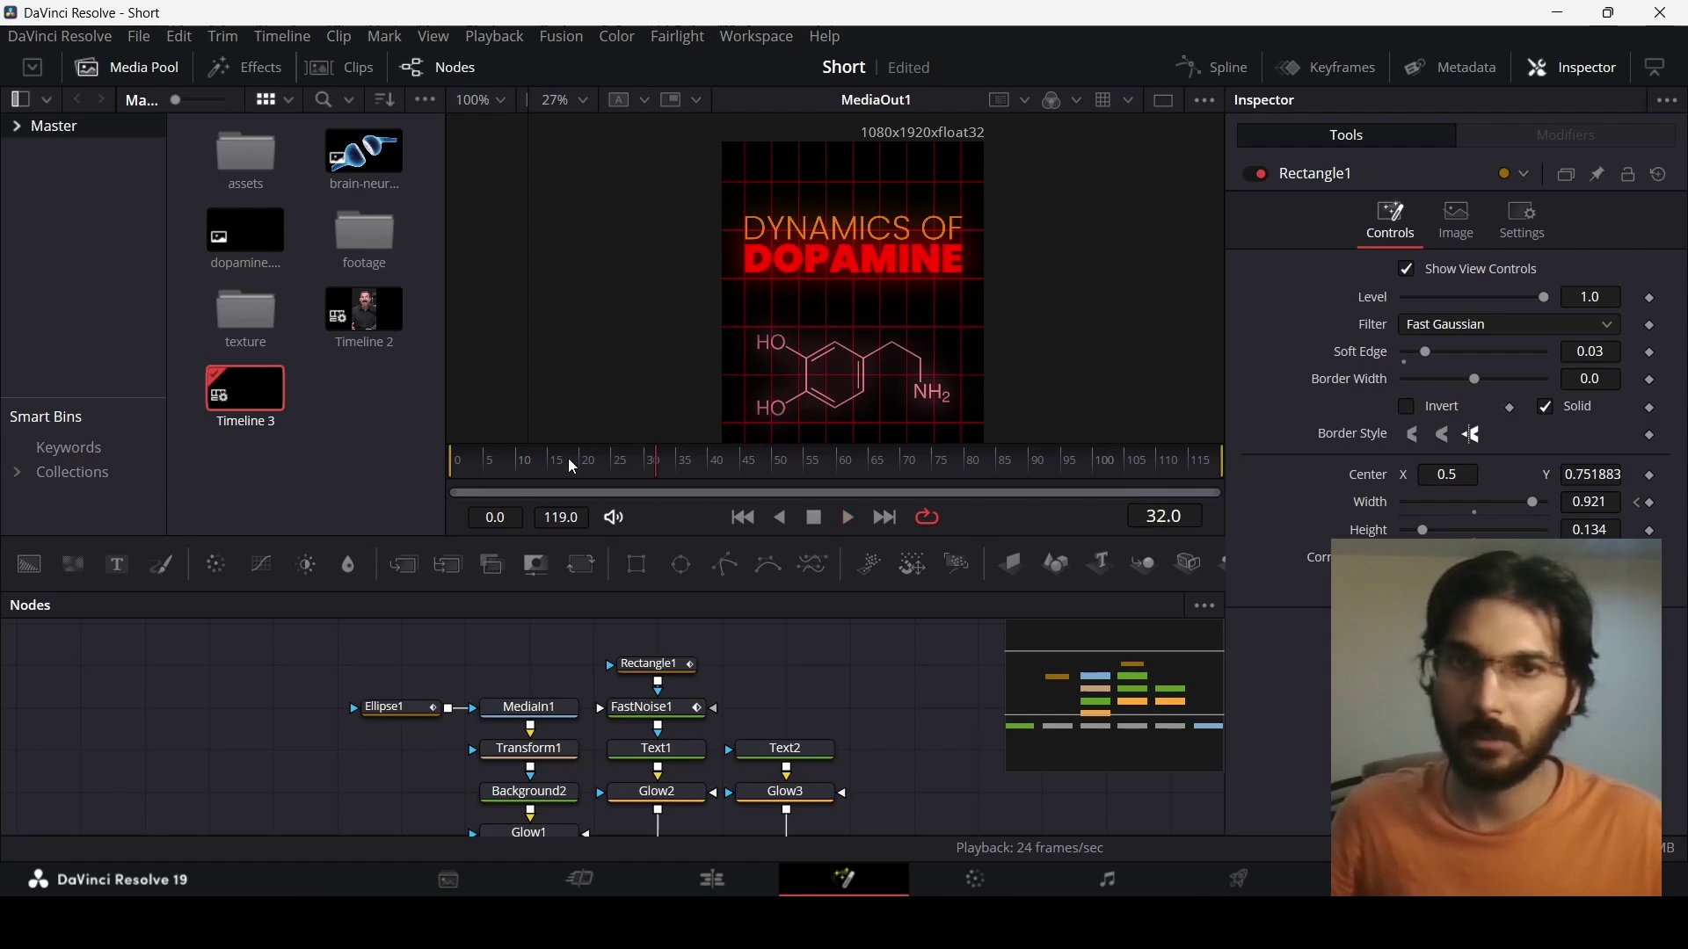
Keyframe Text2's layout center and Z rotation at their current values on frame 25
click(785, 750)
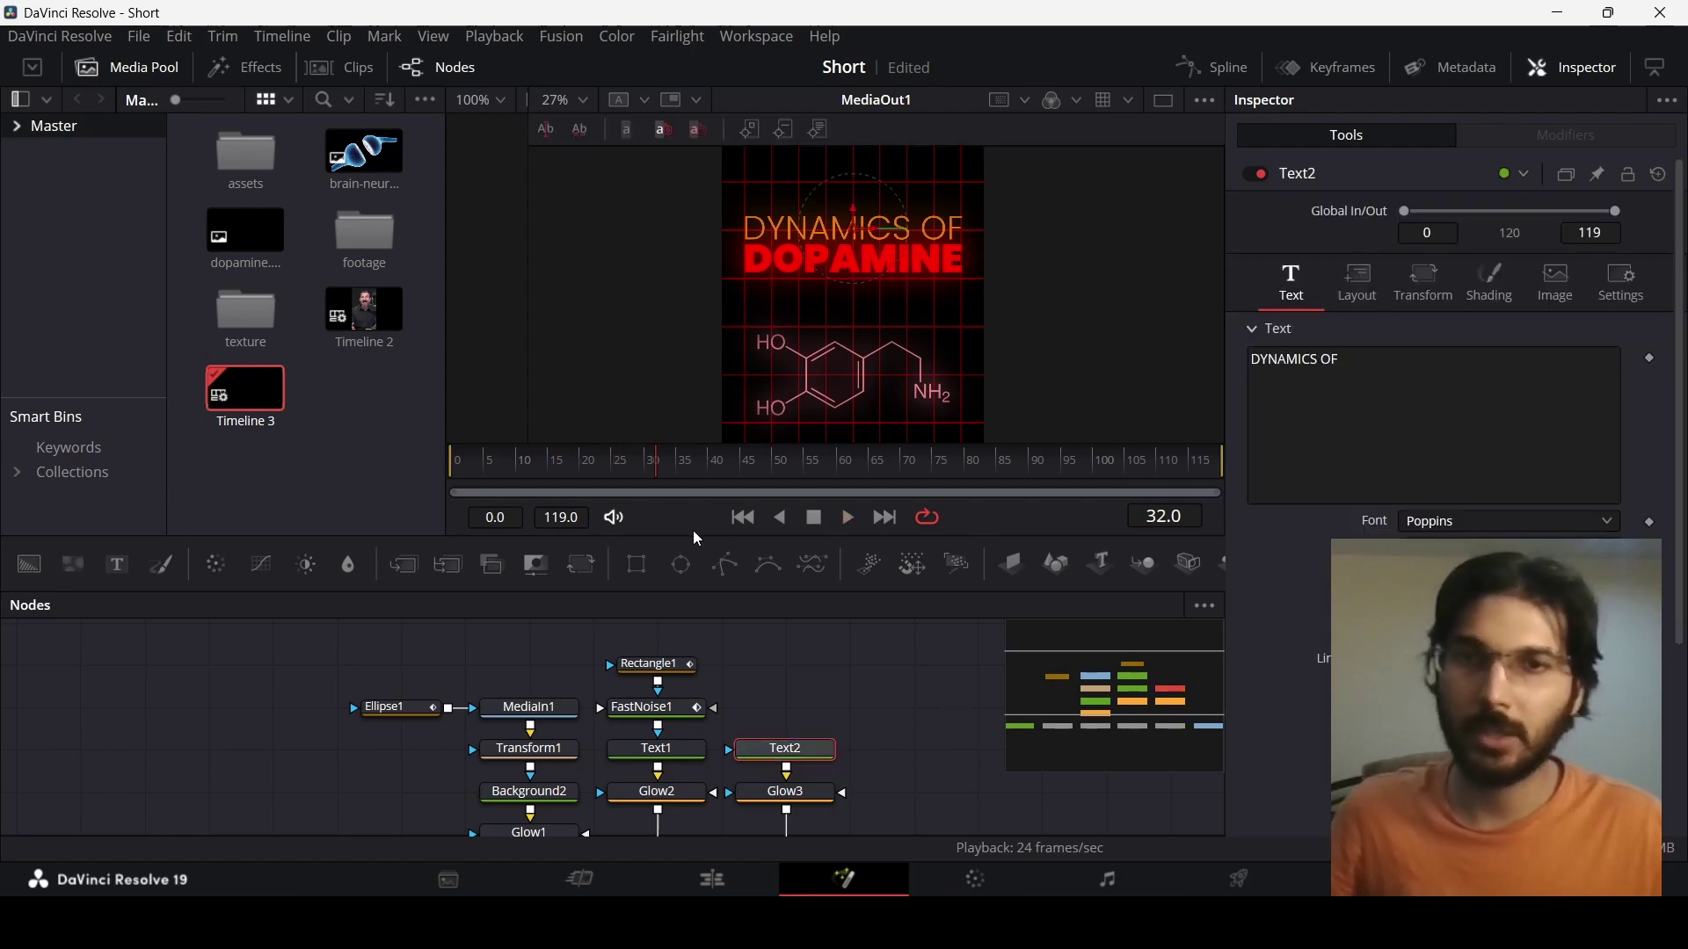
click(611, 473)
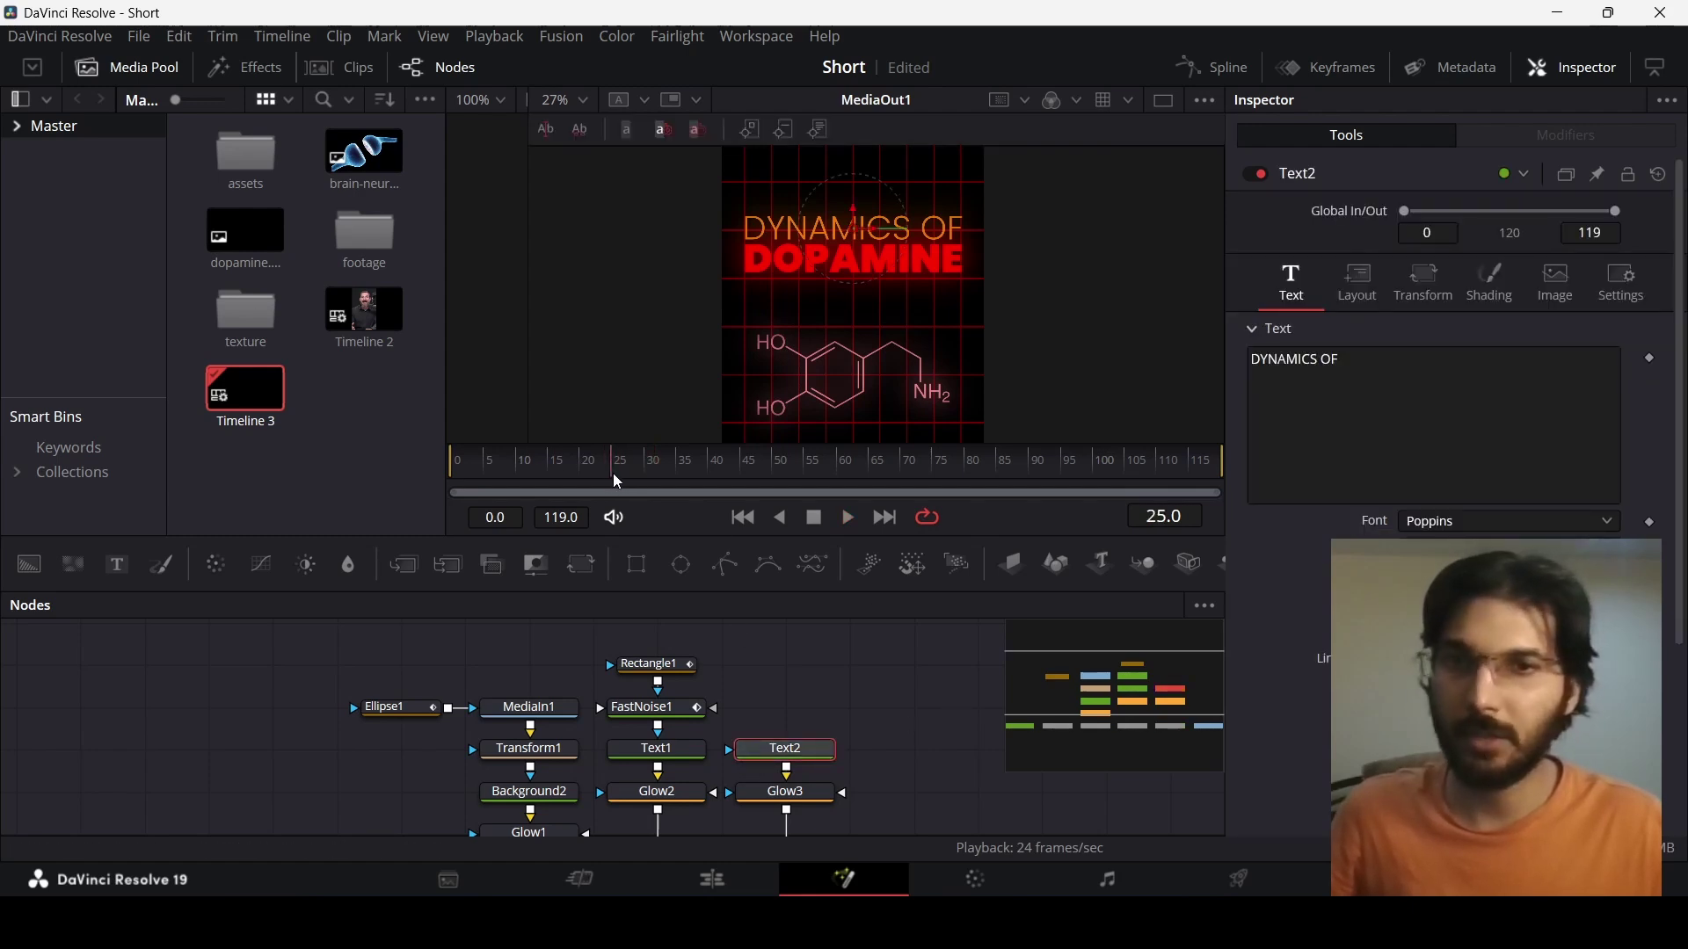
click(1358, 283)
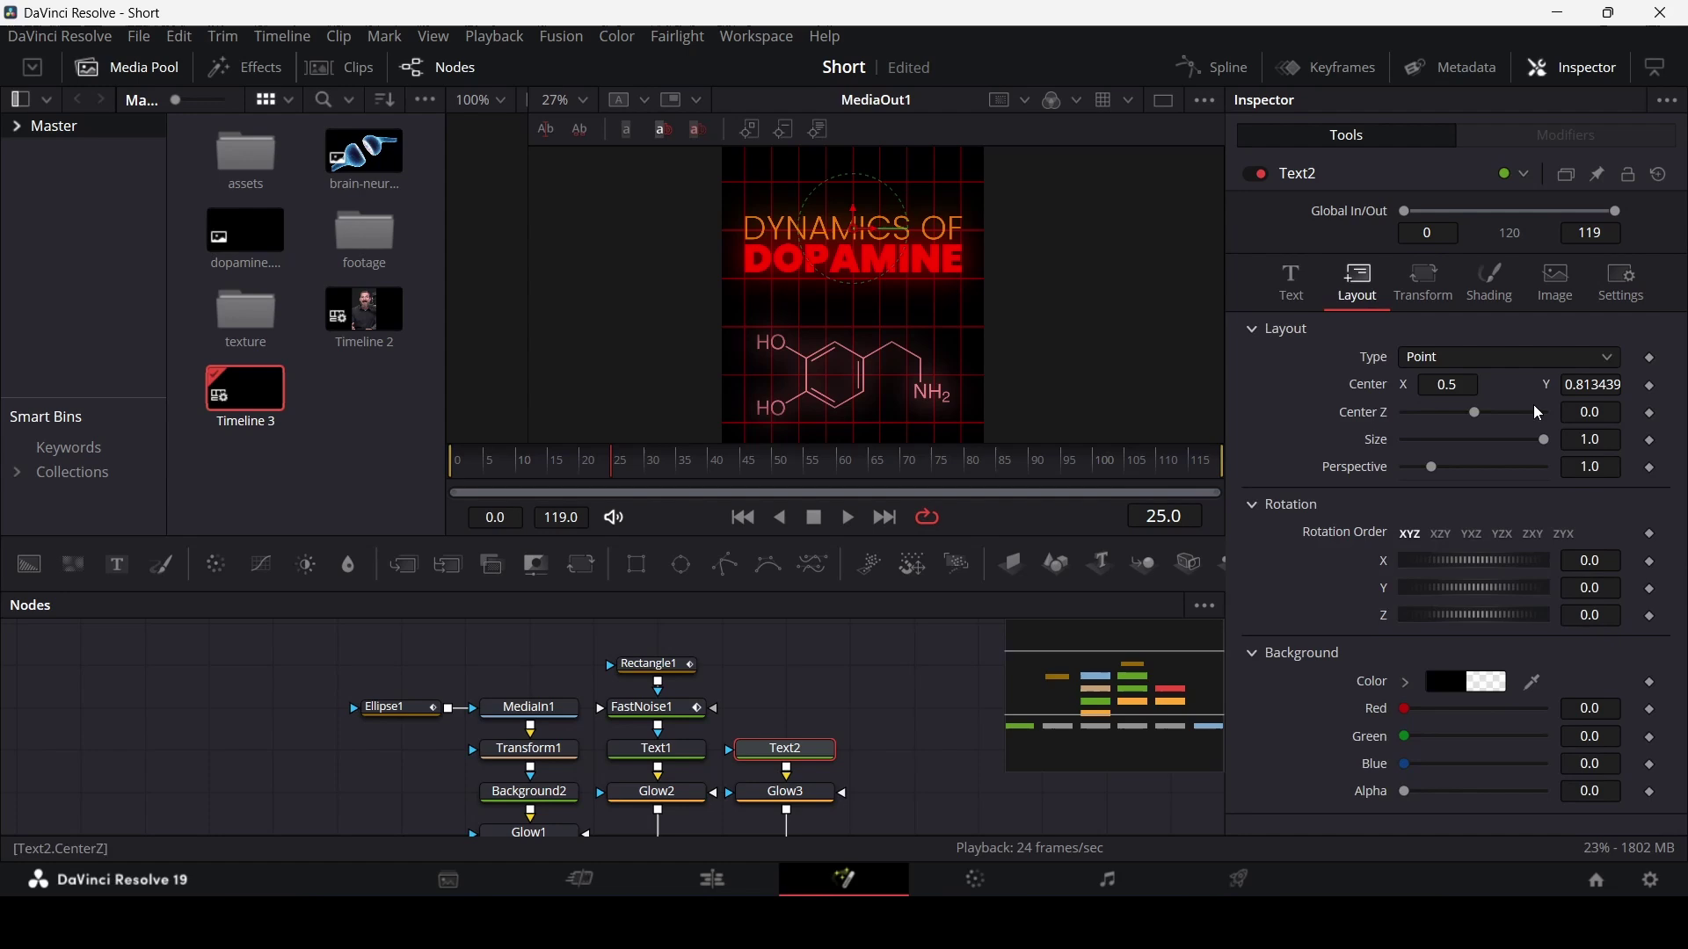
click(1651, 386)
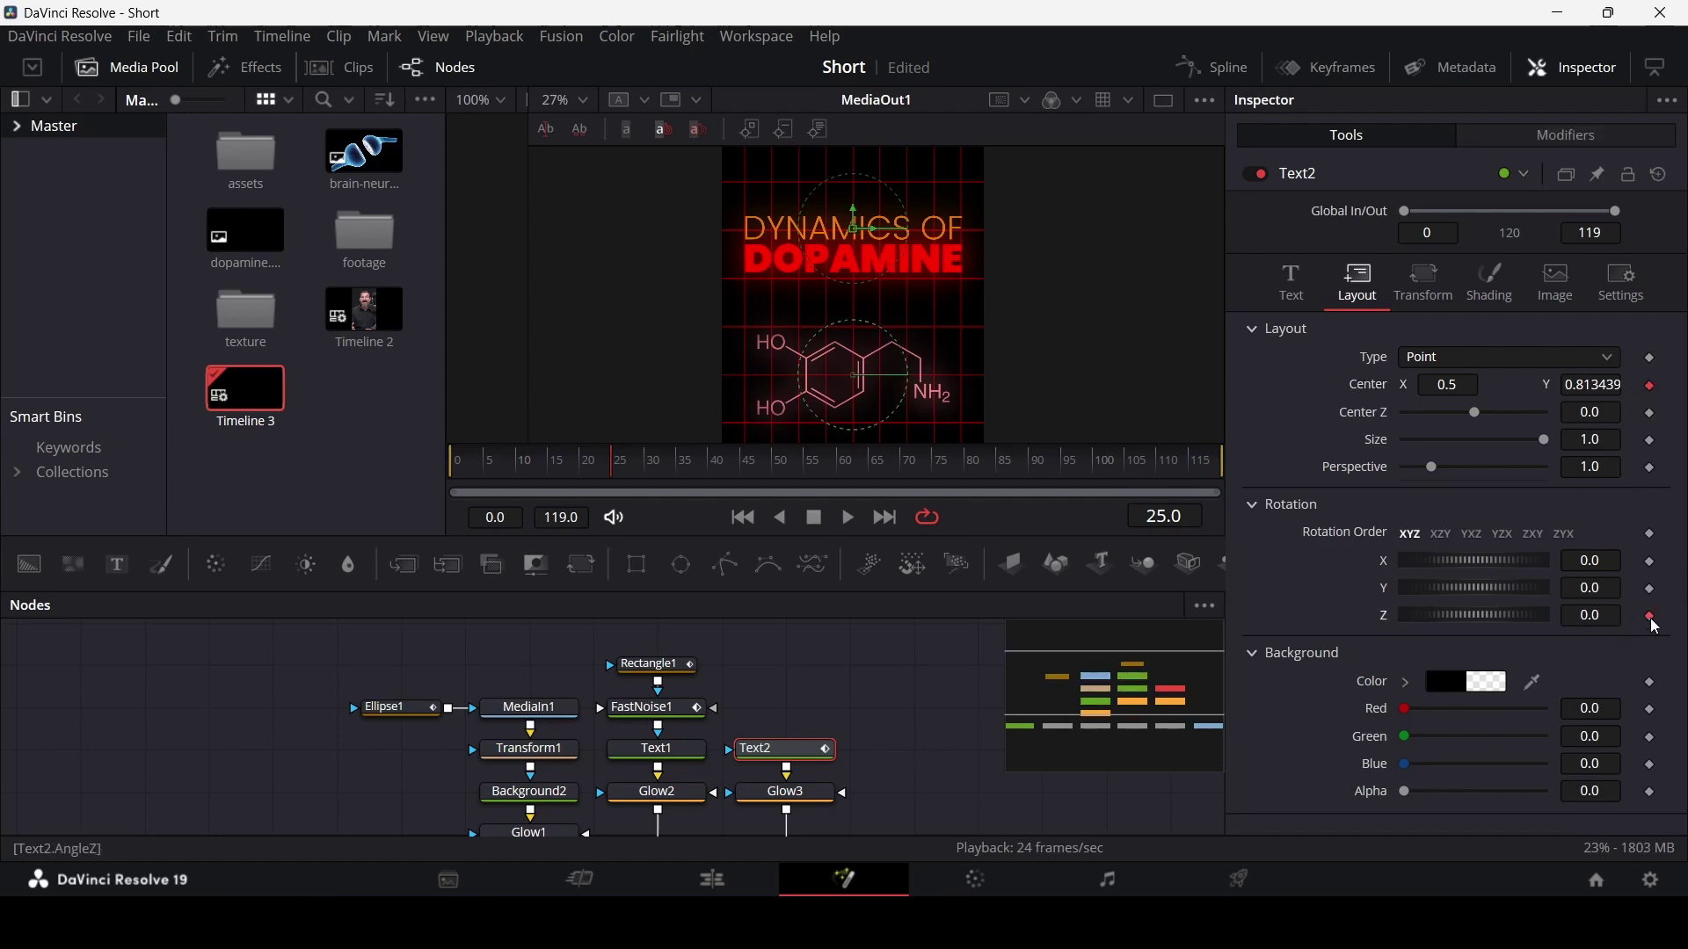
On frame 0, move Text2 above the frame to about Y 1.10 and rotate it 15 degrees on Z, and preview the drop-in
drag(564, 466, 369, 483)
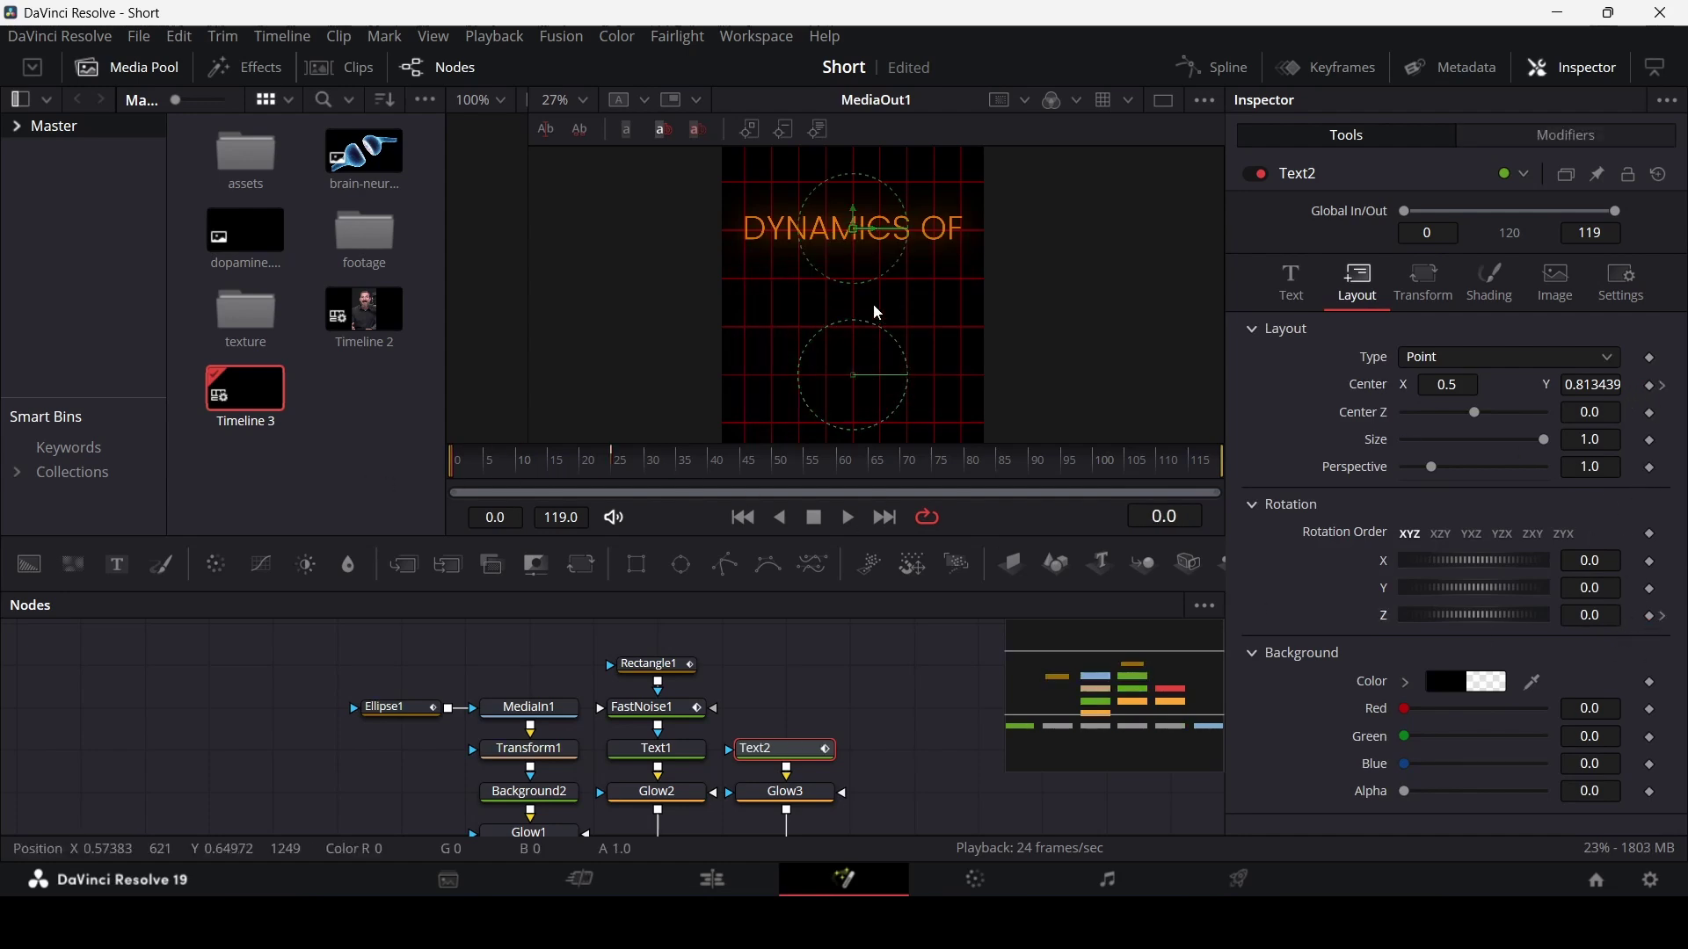
scroll(870, 334, up, 3)
drag(857, 326, 856, 186)
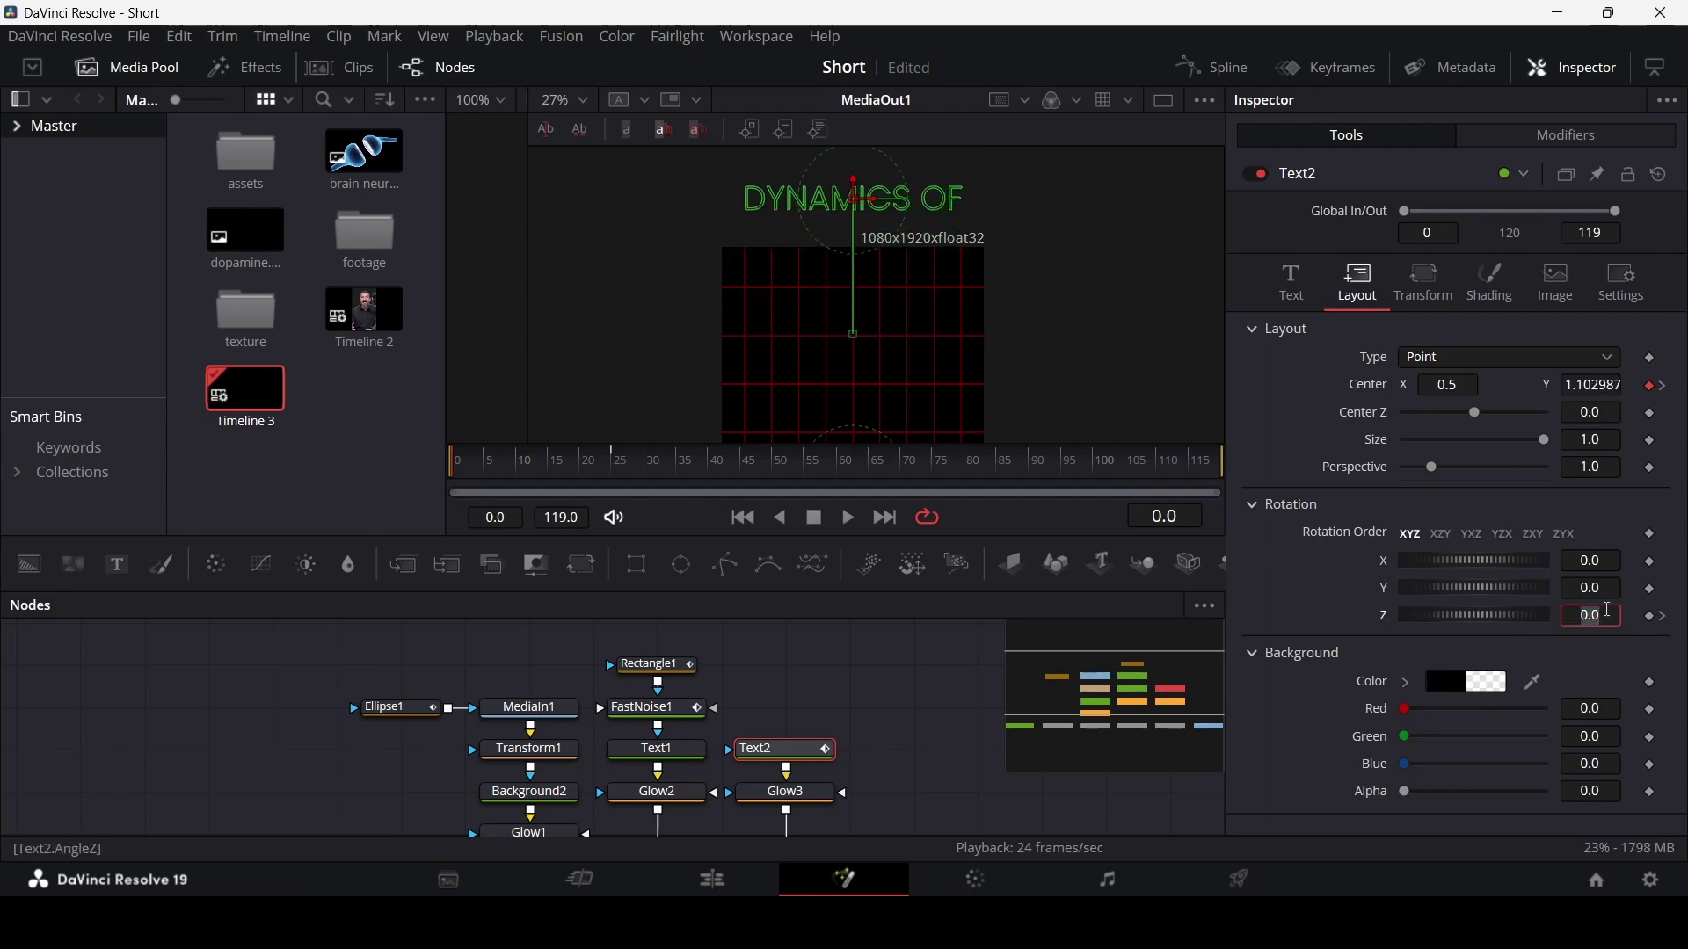
key(Tab)
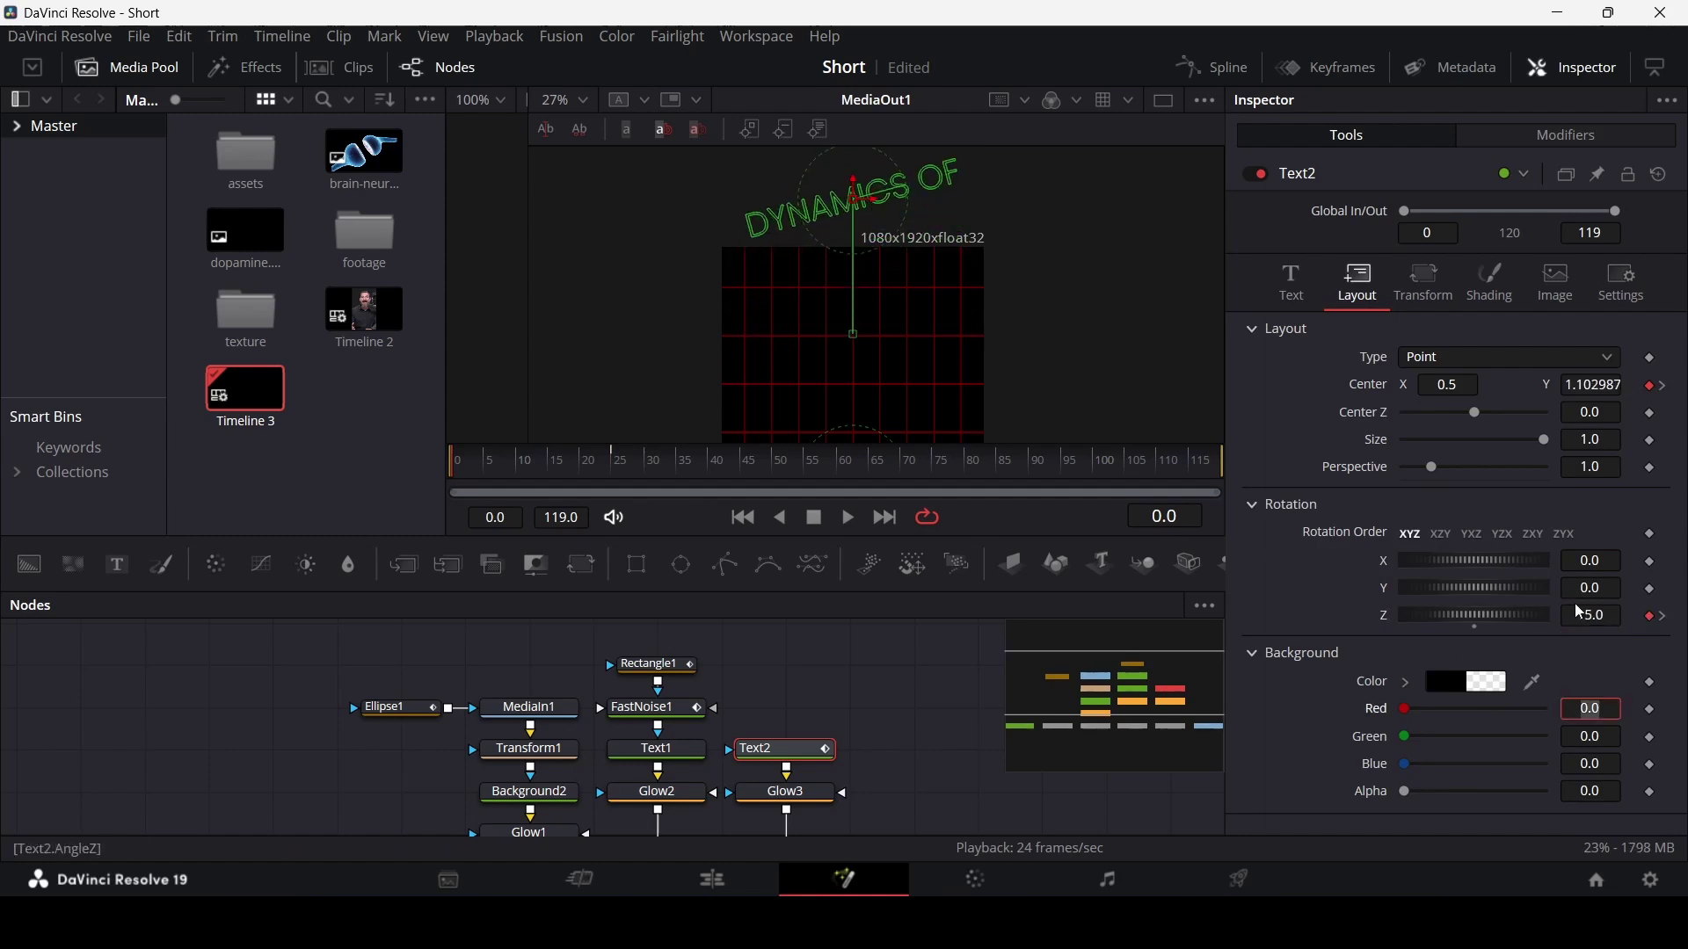
click(878, 719)
key(space)
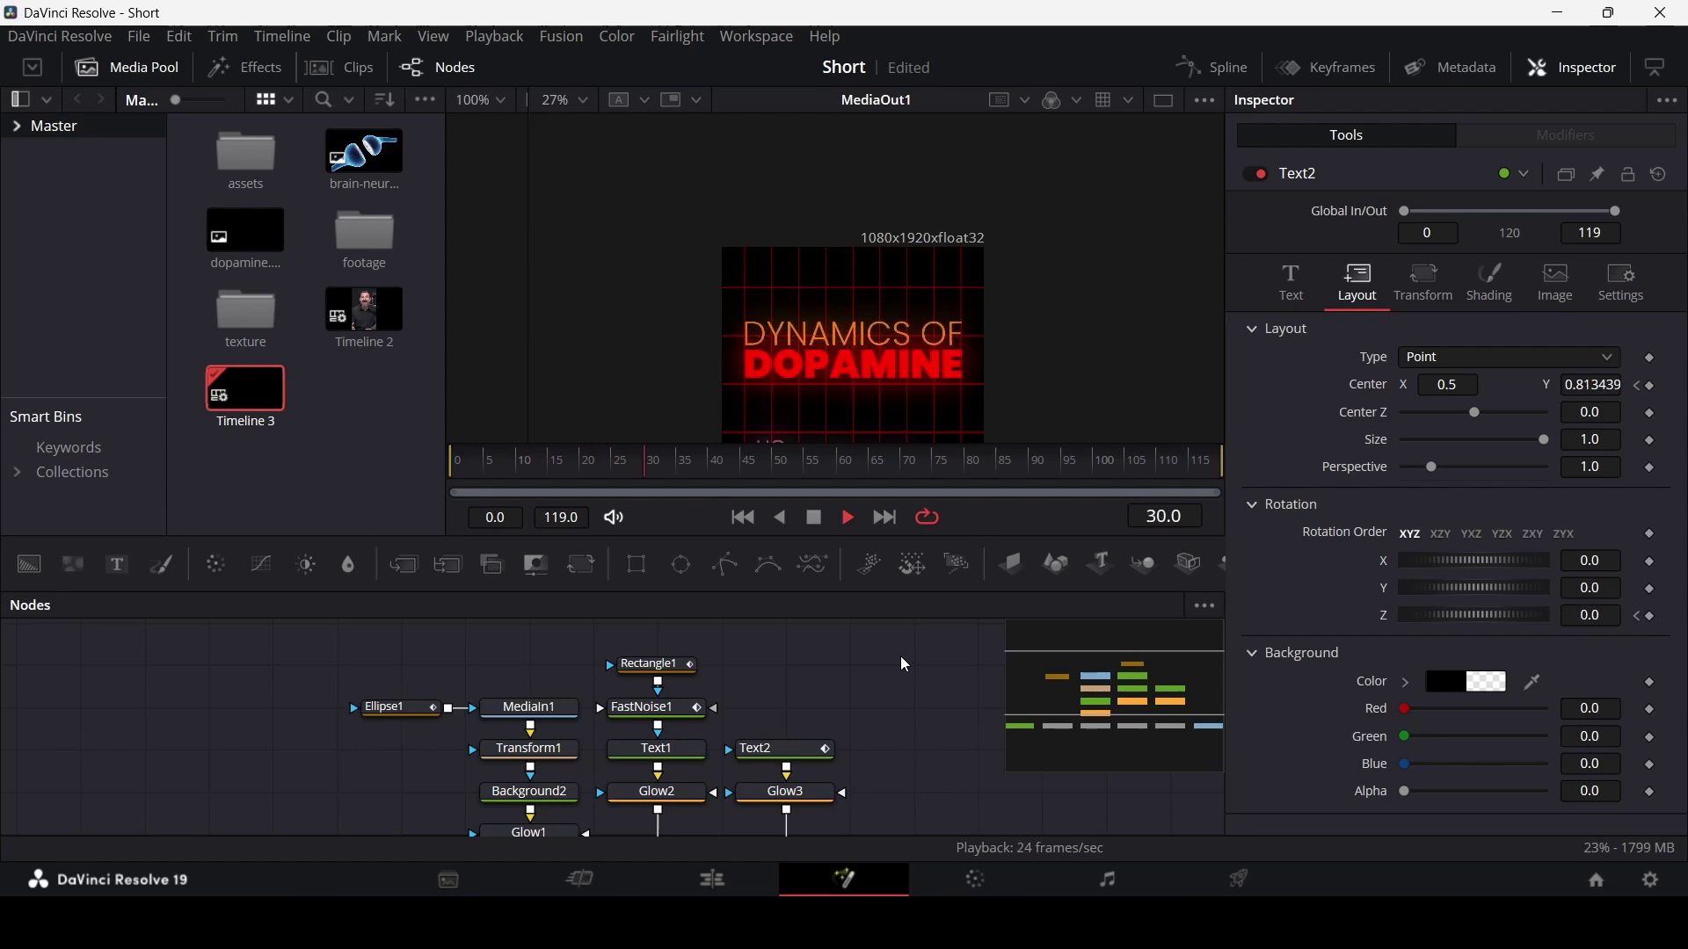
key(space)
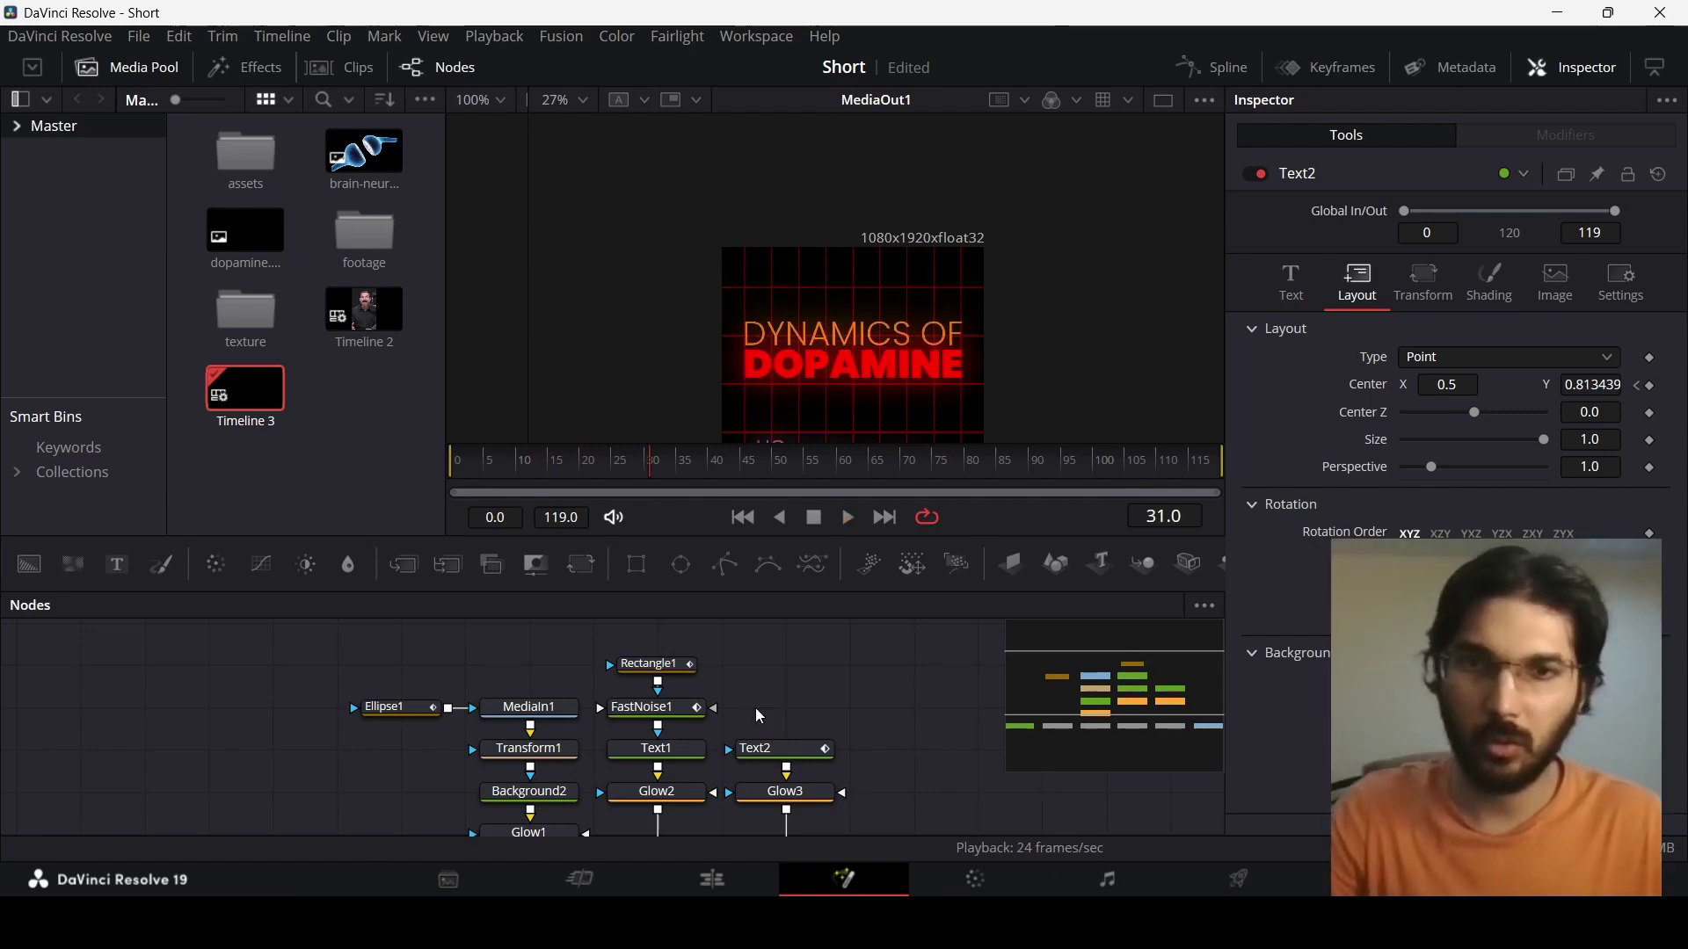
Isolate Text2's layout center displacement curve in the spline editor, smooth both keyframes and lengthen the starting keyframe's ease handle
click(1227, 72)
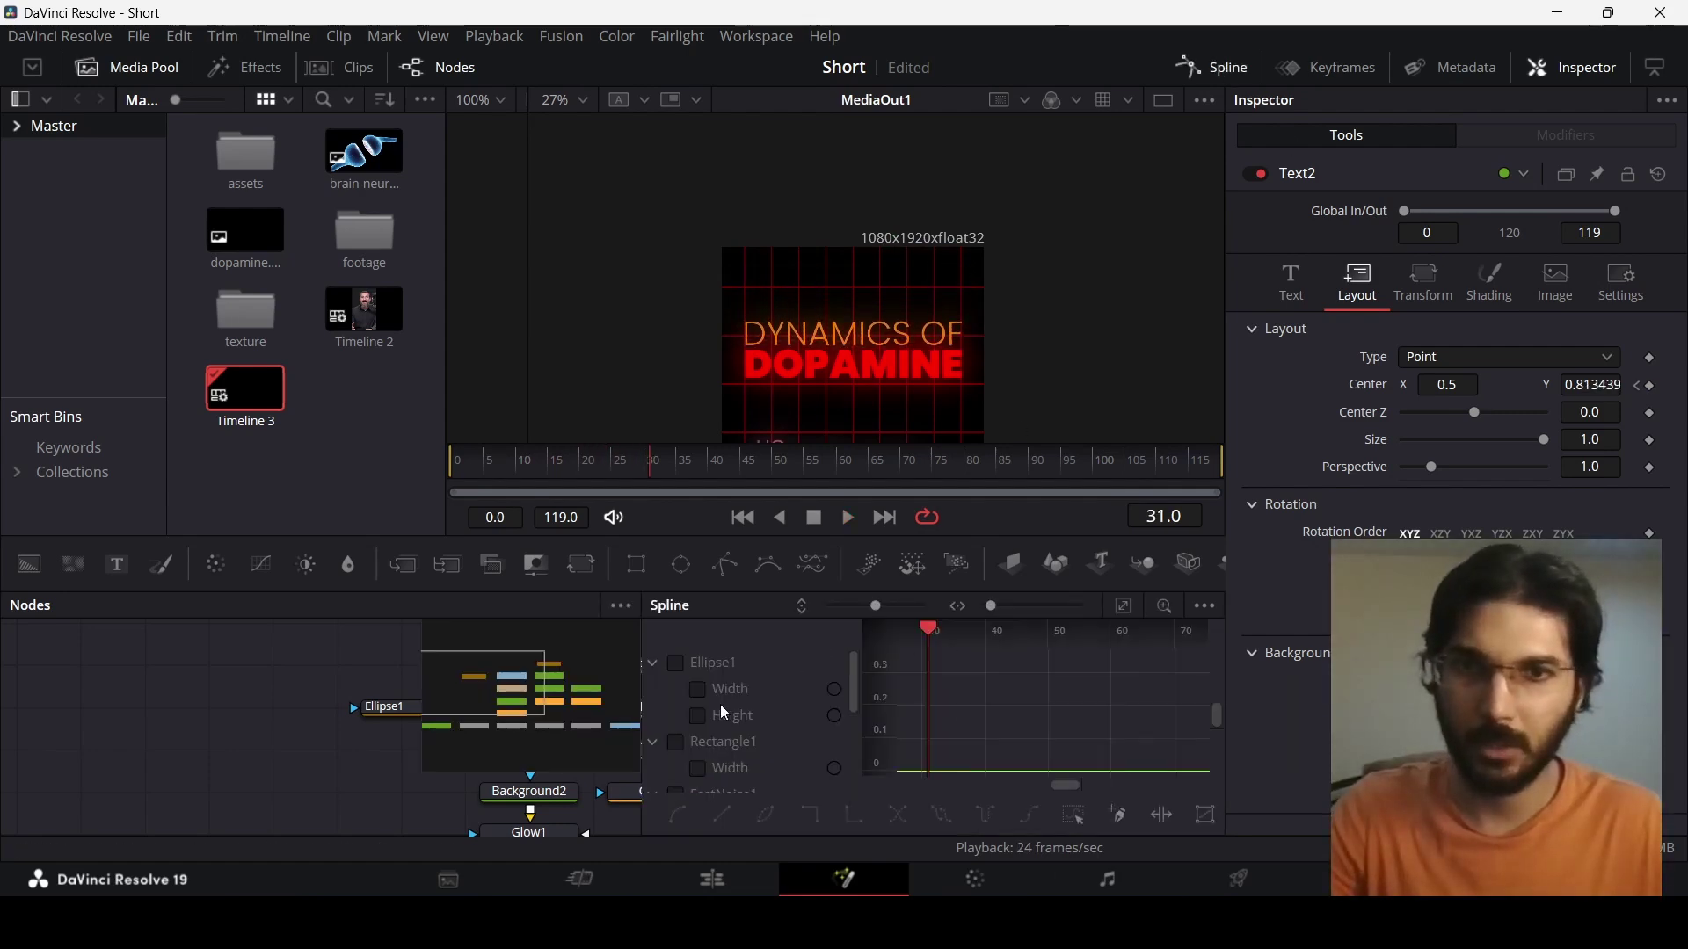
scroll(728, 711, down, 5)
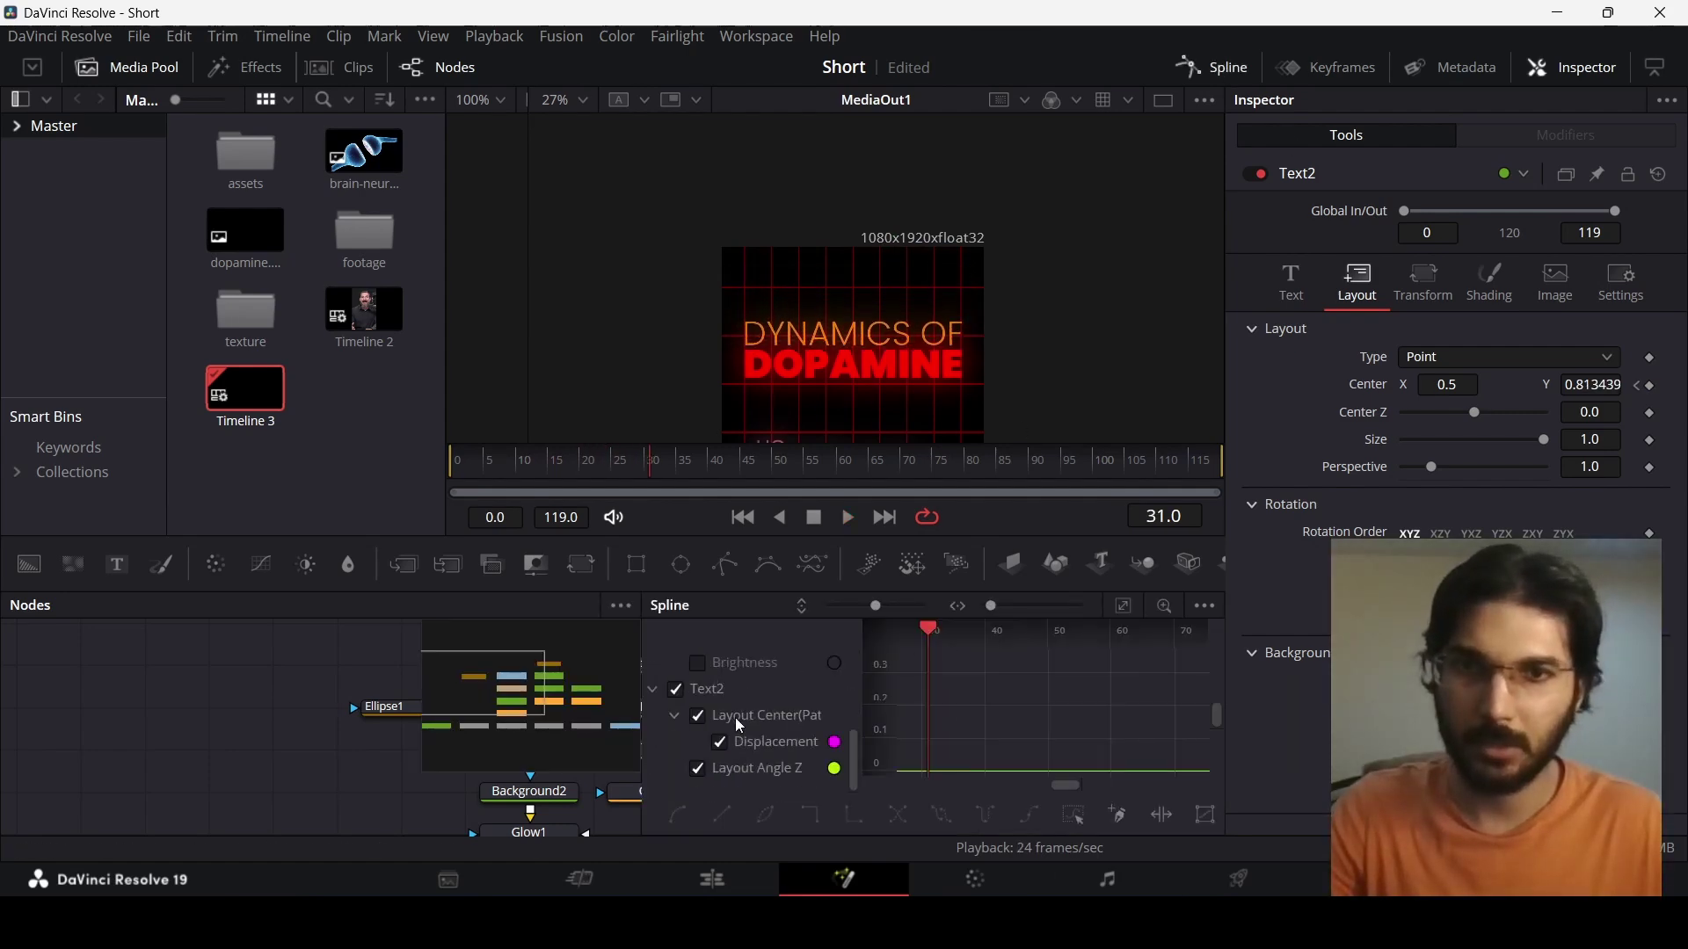
click(698, 770)
click(1121, 606)
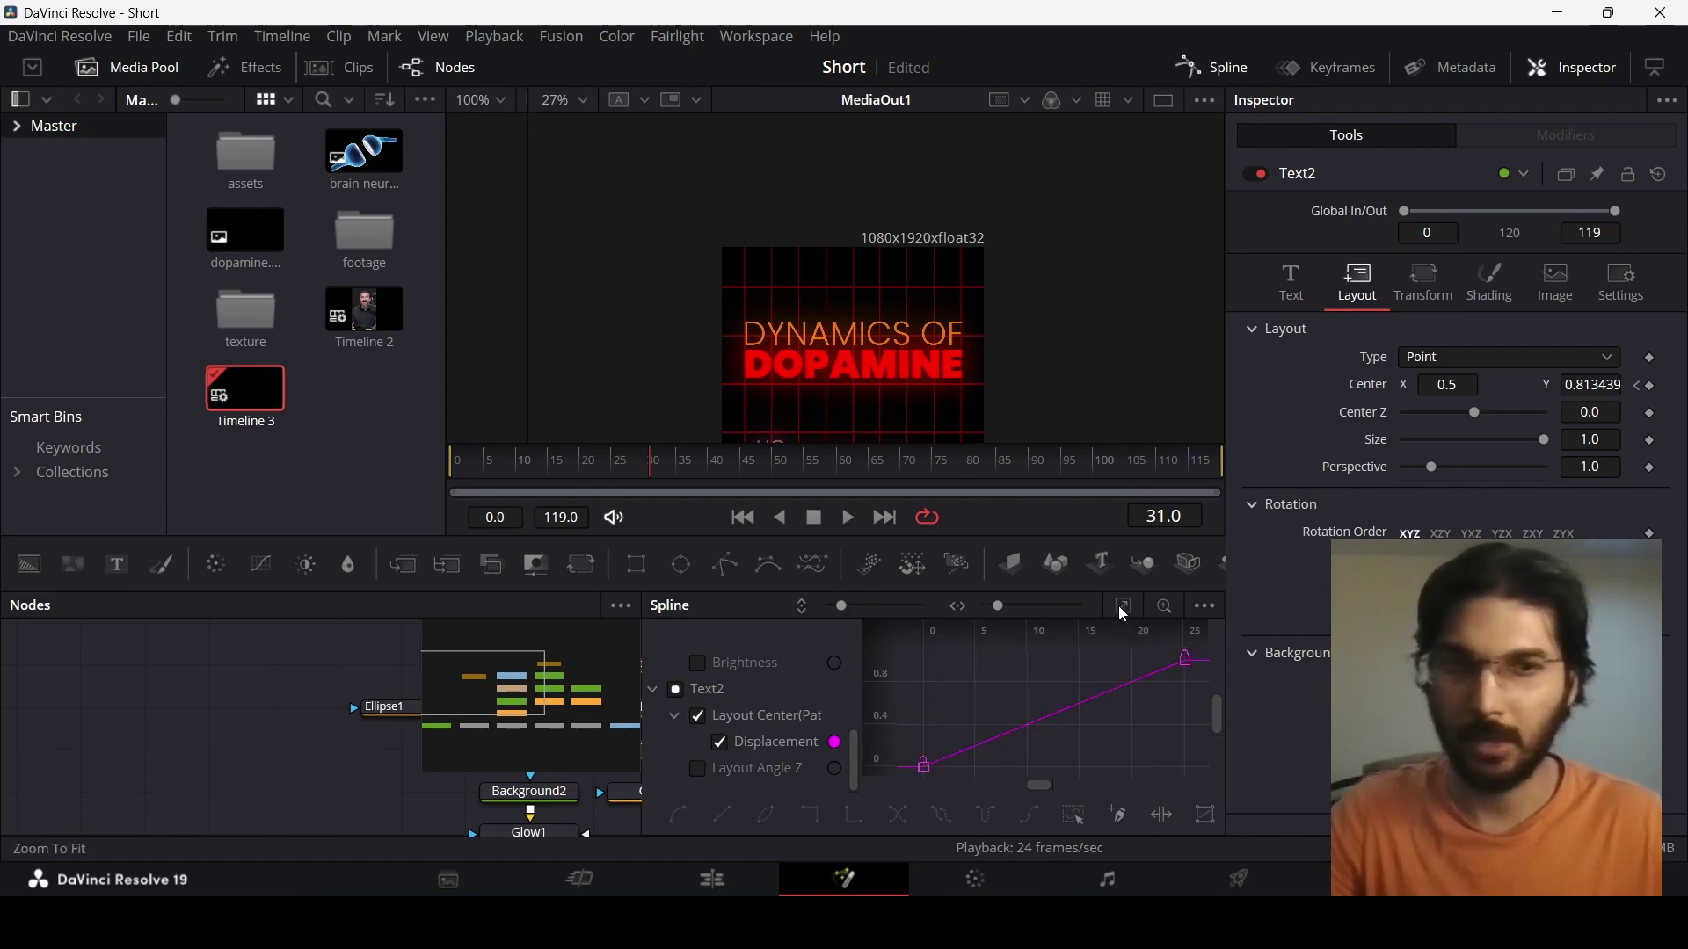
drag(886, 659, 1020, 760)
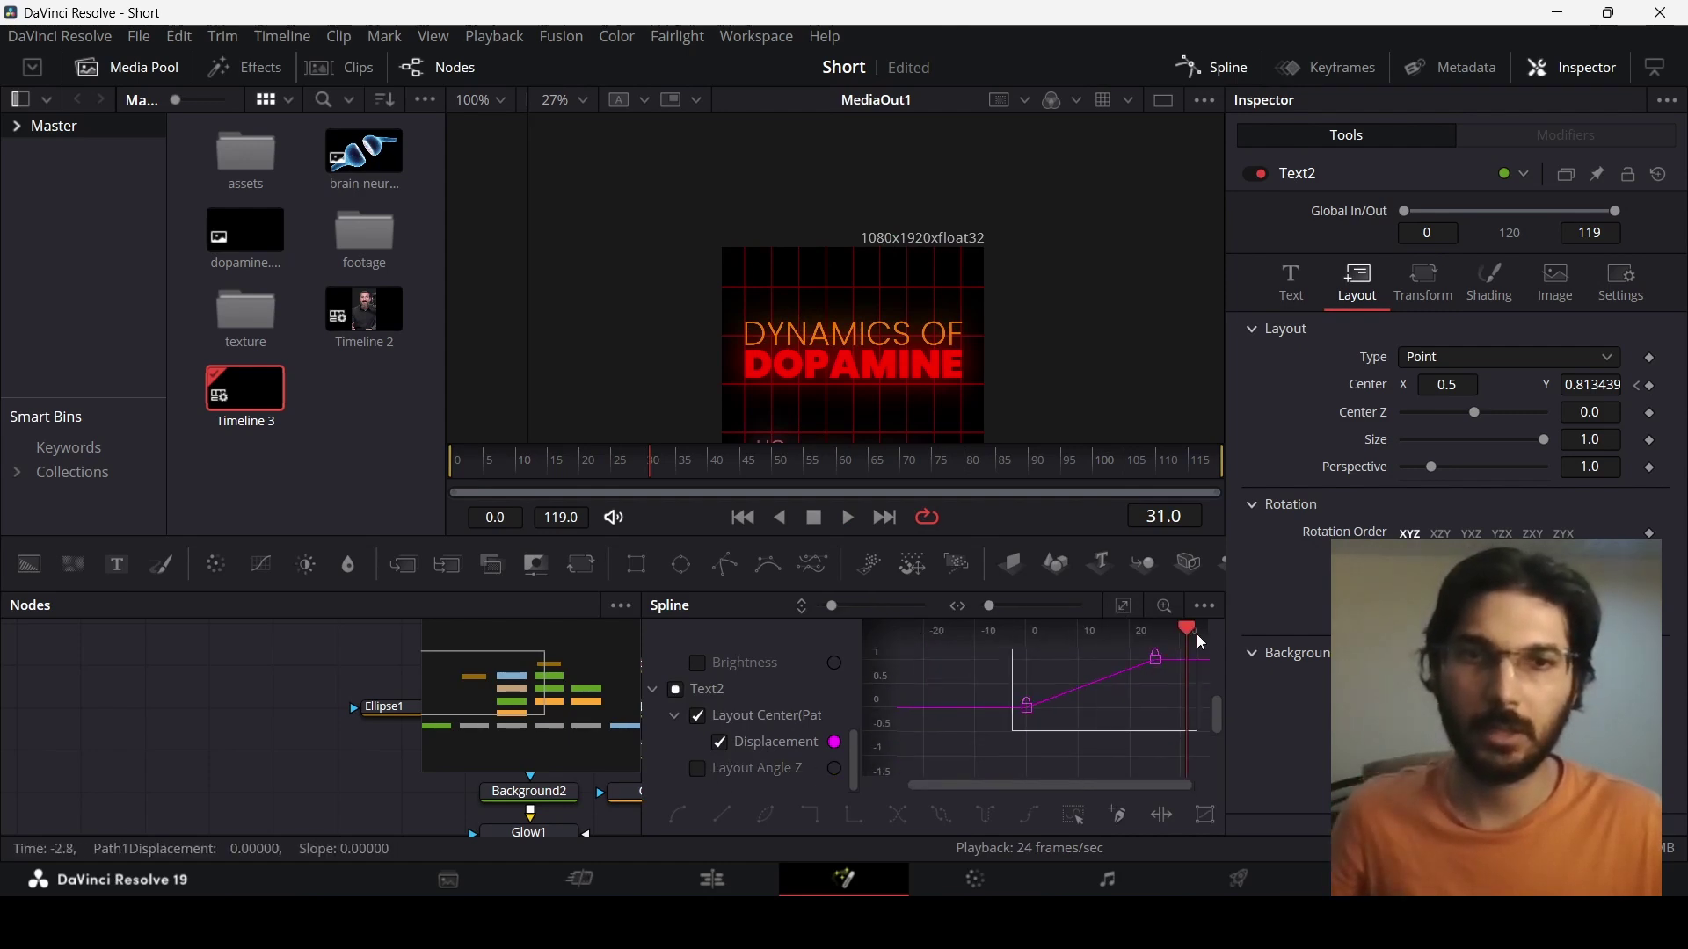
drag(1196, 634, 1197, 637)
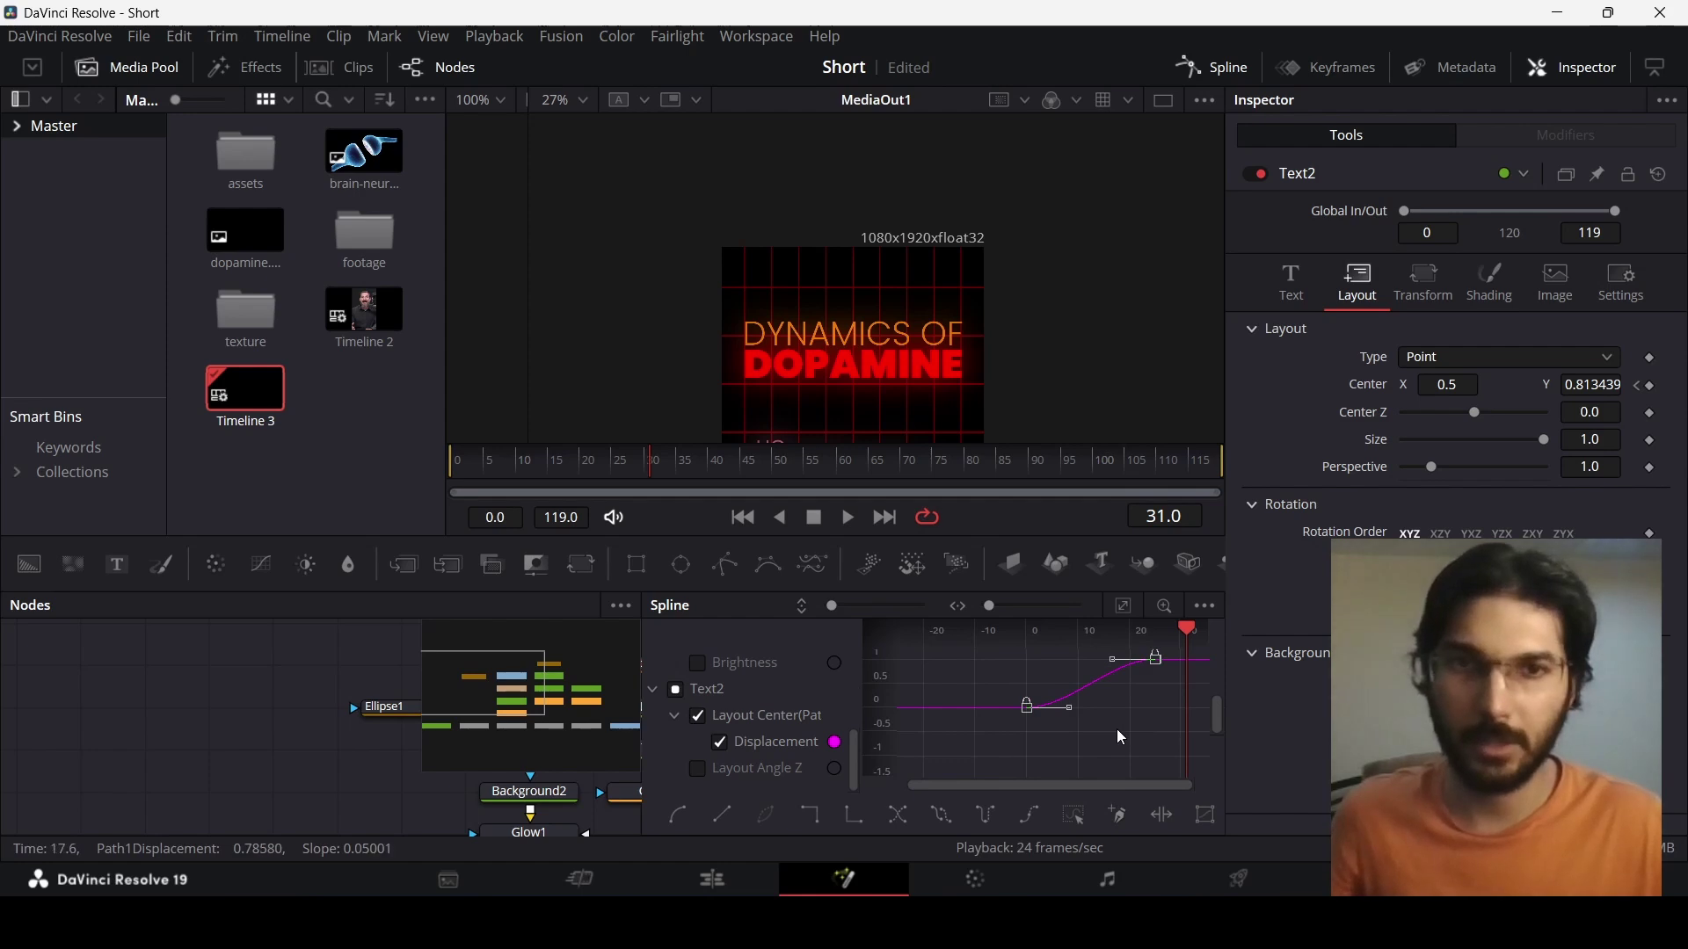
drag(983, 741, 1105, 719)
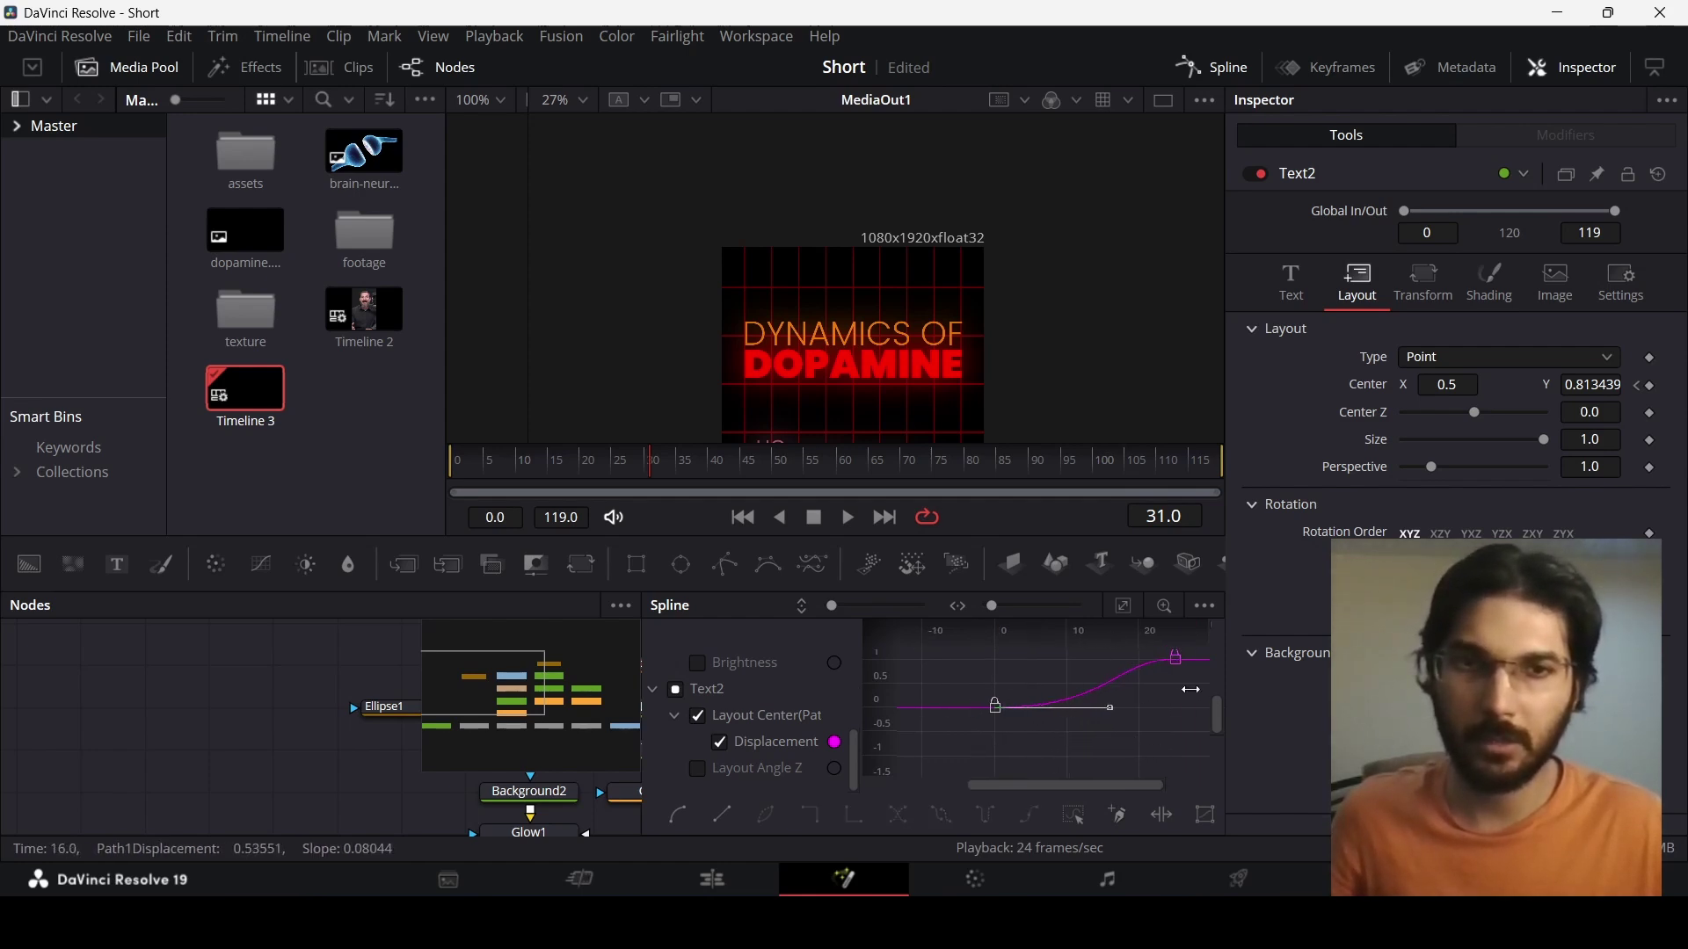
drag(1109, 640, 1120, 675)
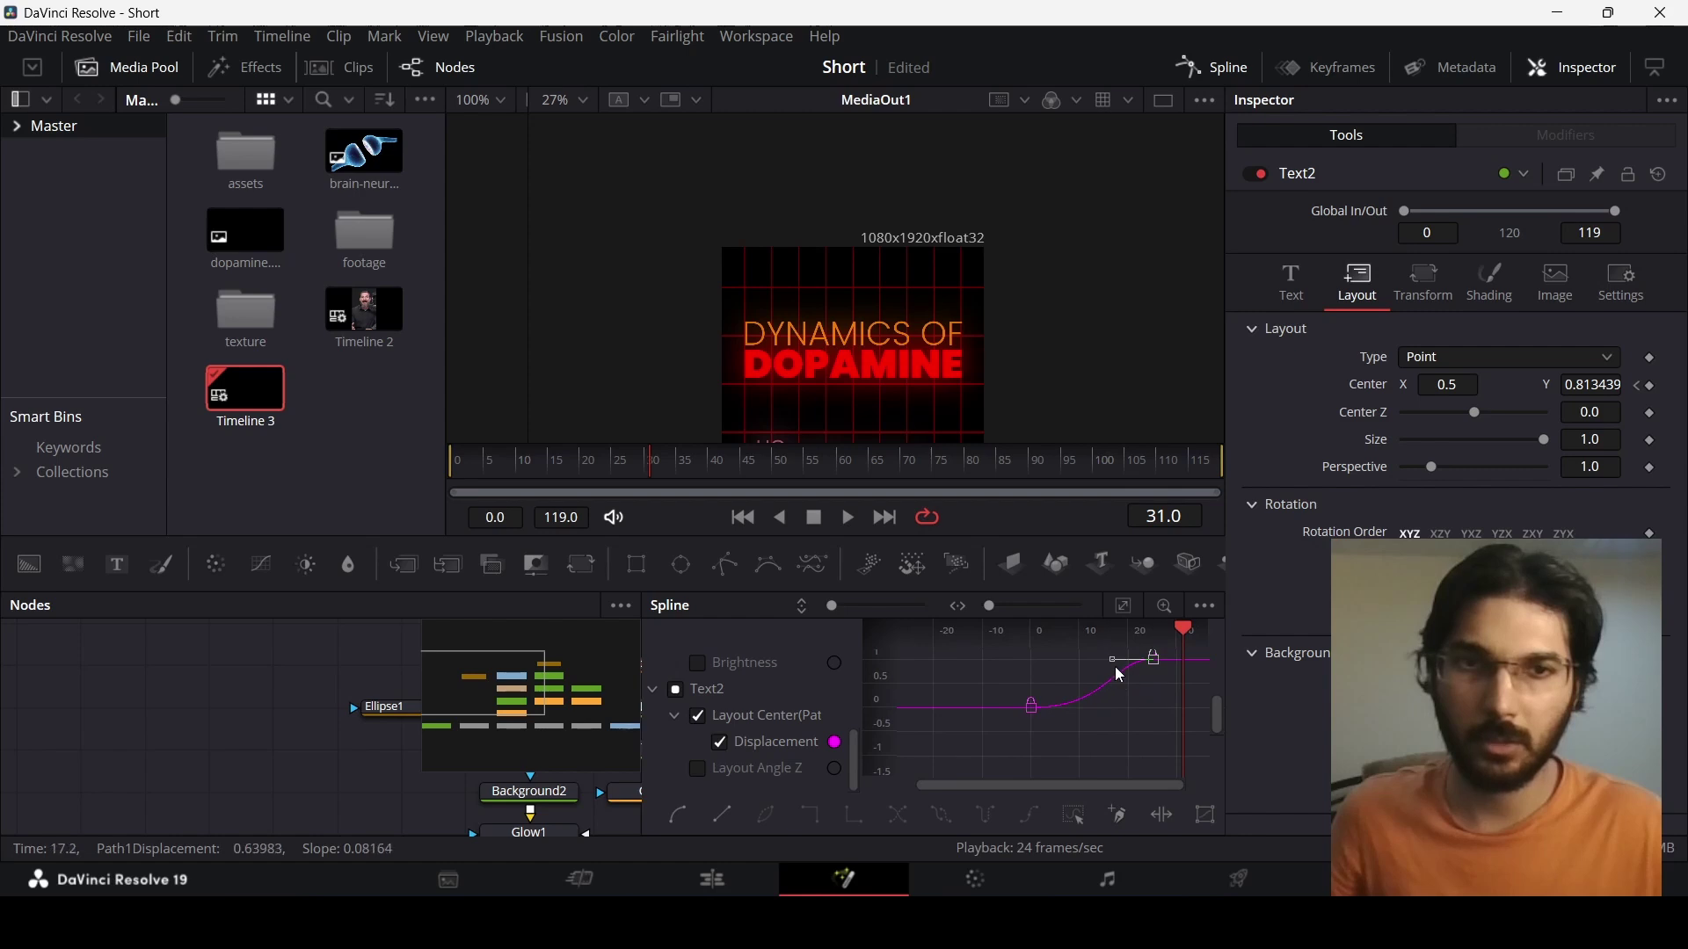
Isolate Text2's Layout Angle Z curve, smooth both of its keyframes, and play back the drop-in
click(699, 770)
click(719, 744)
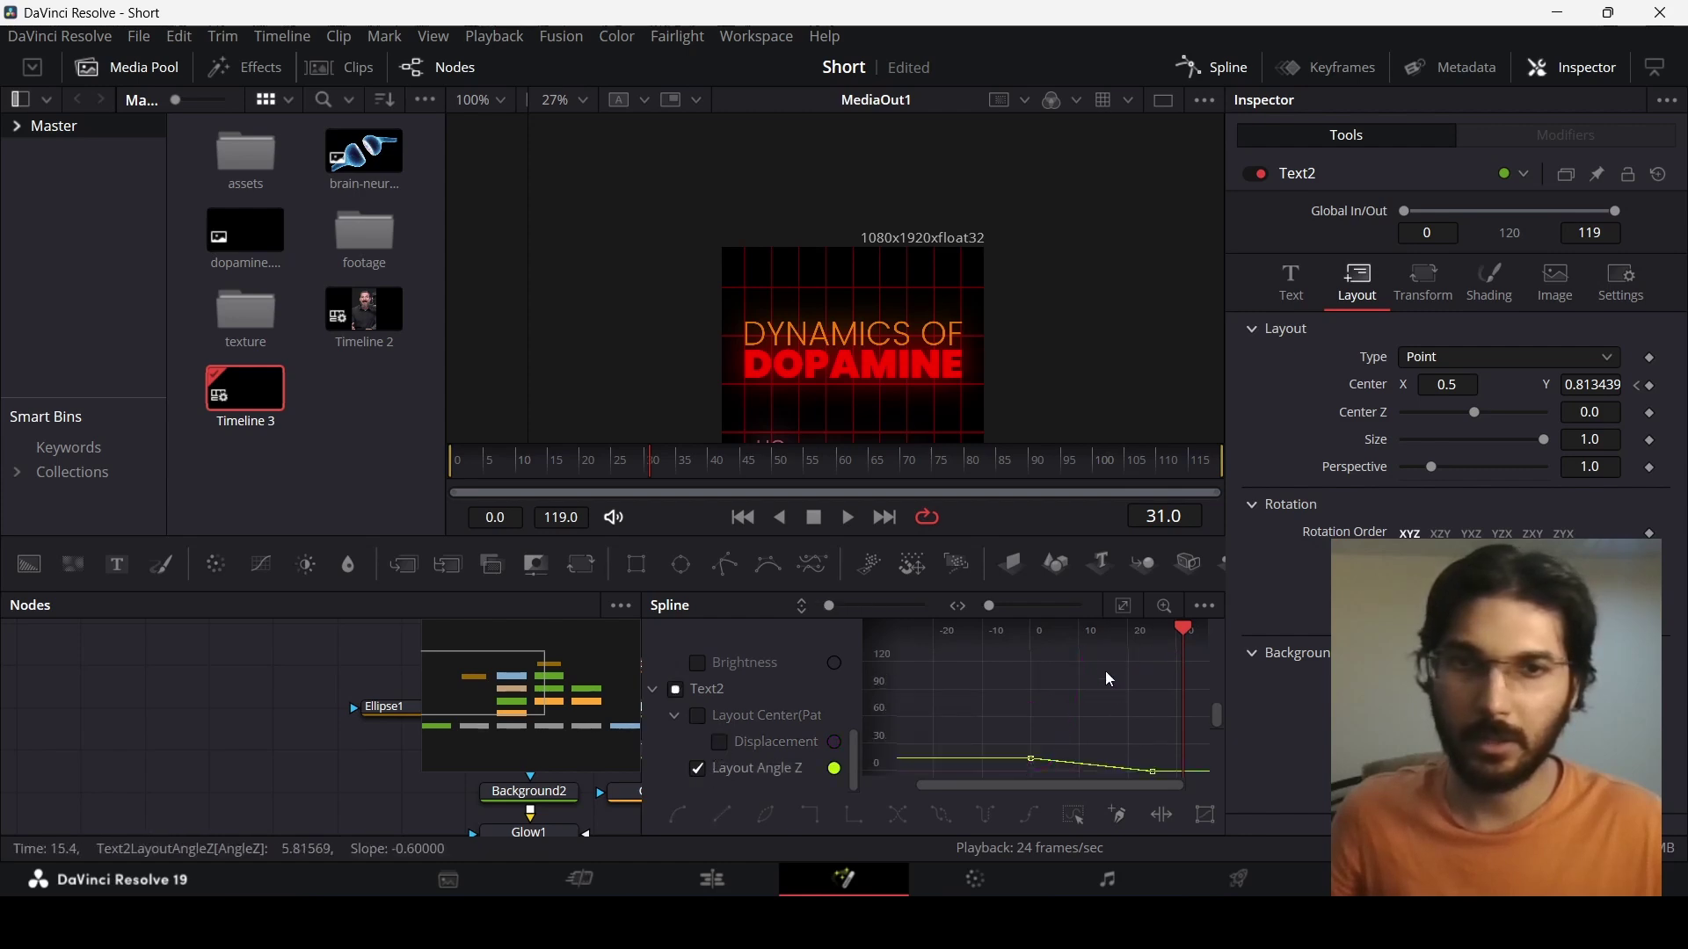
click(1122, 606)
drag(989, 751, 1142, 674)
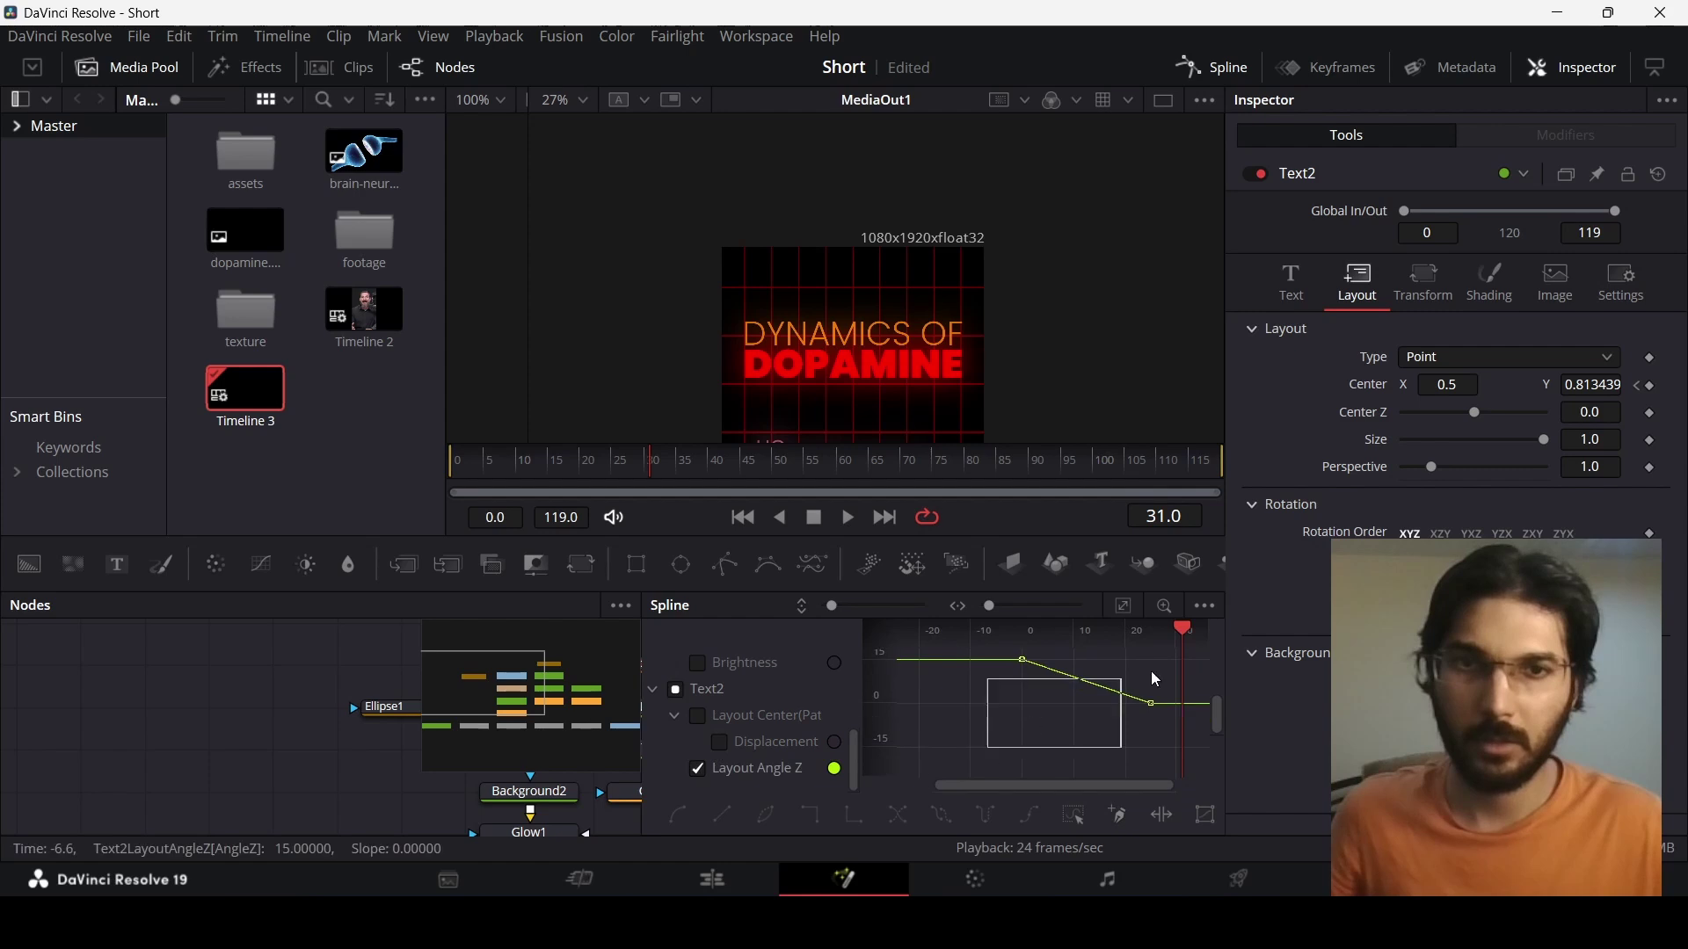
click(1200, 67)
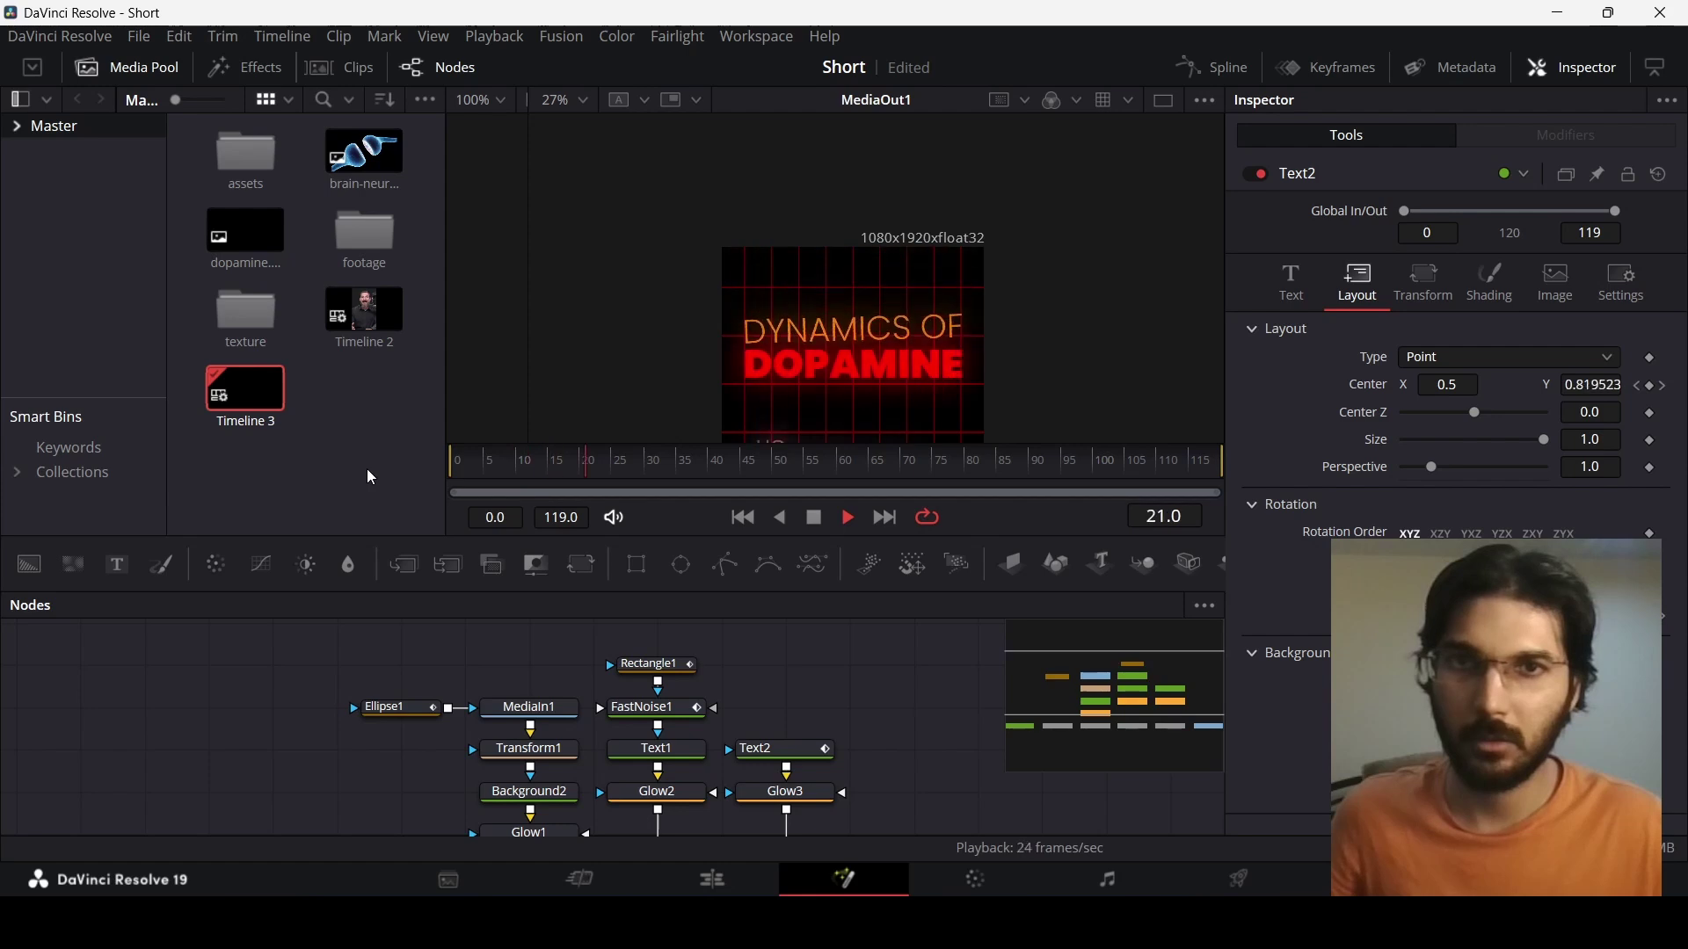
scroll(862, 372, down, 2)
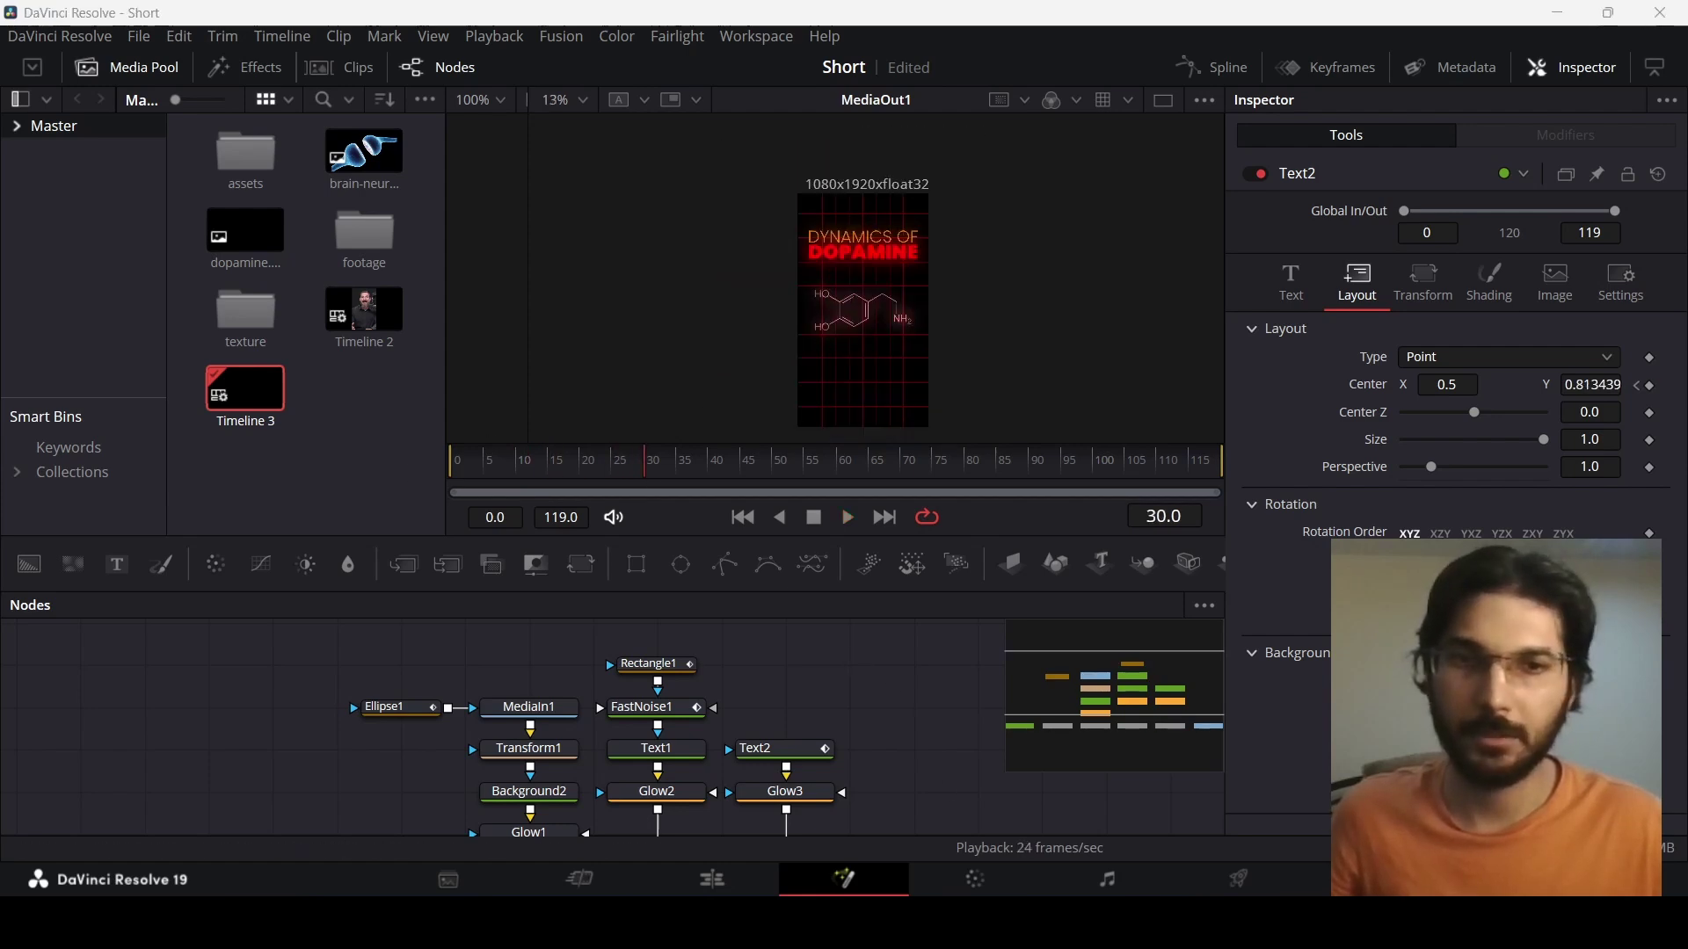
Add brain-neuron-receptor.png to the node graph and merge it over Merge3's output before MediaOut1
drag(364, 152, 889, 719)
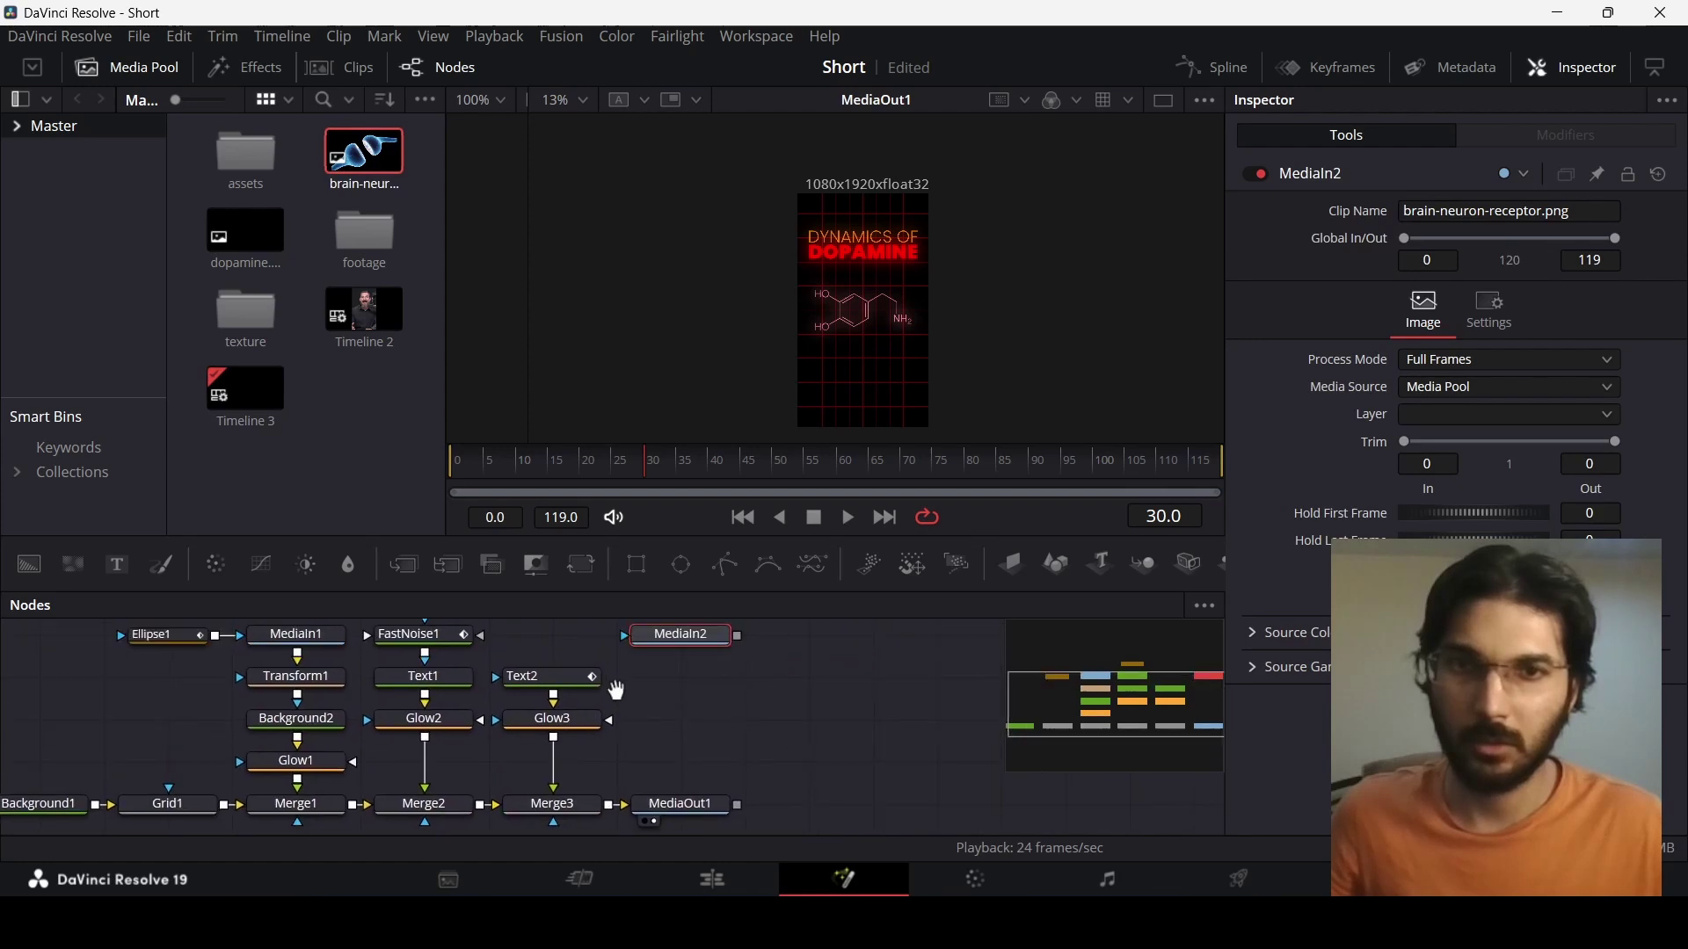
drag(616, 690, 612, 697)
drag(676, 810, 870, 810)
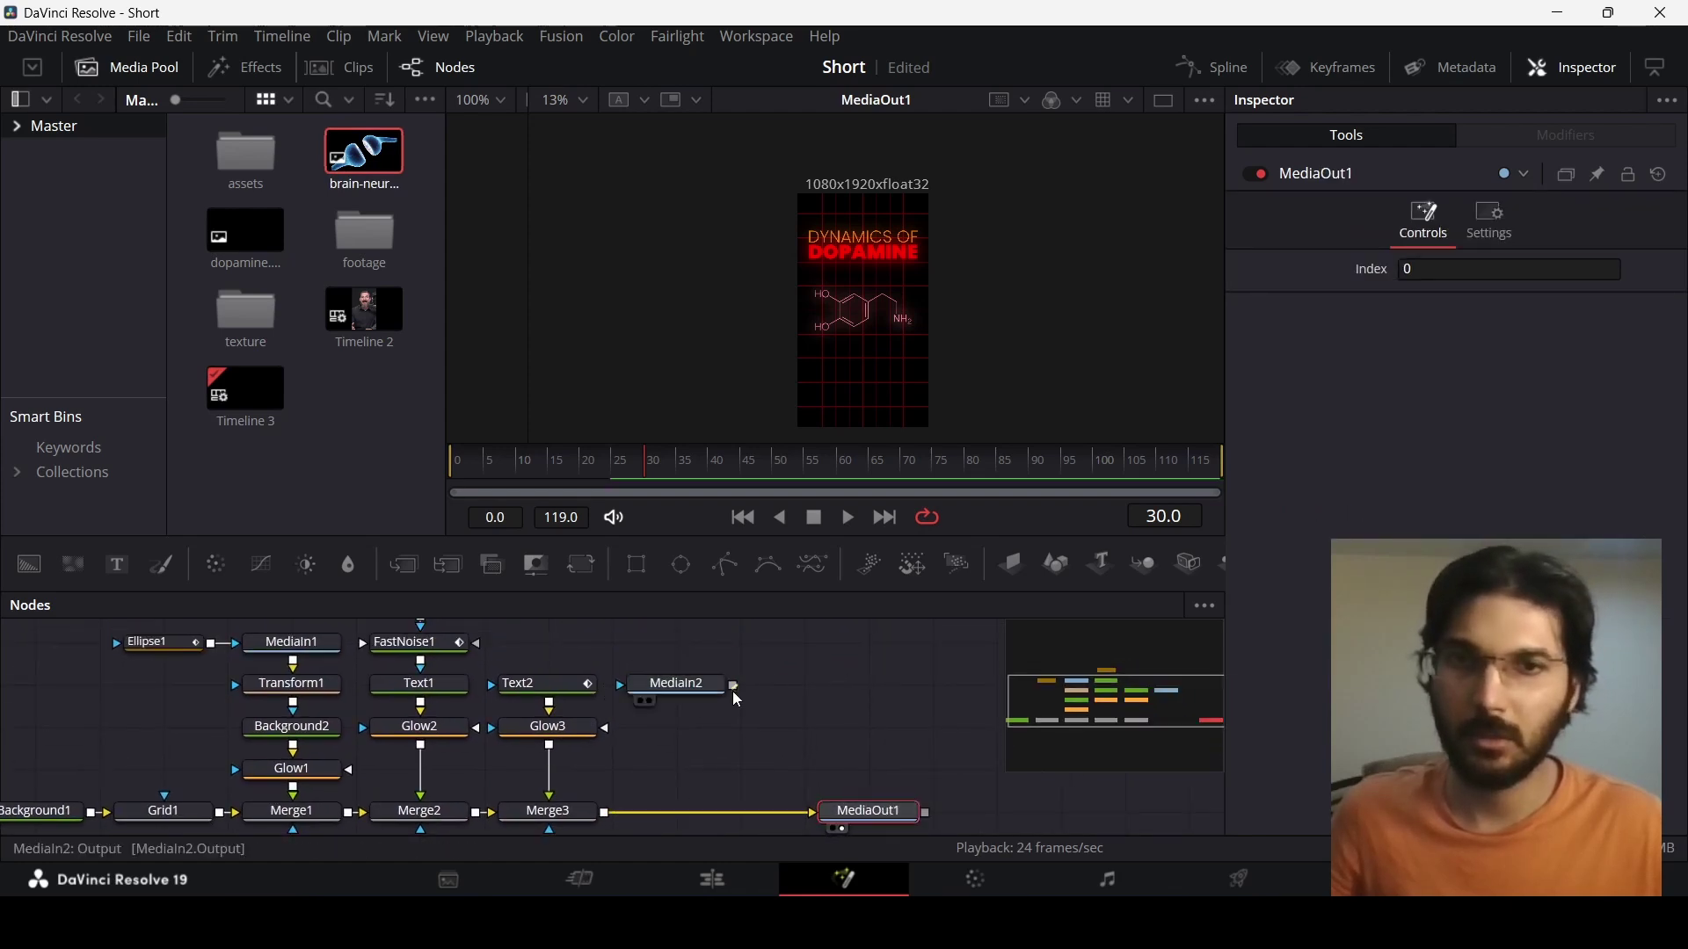
drag(733, 685, 605, 812)
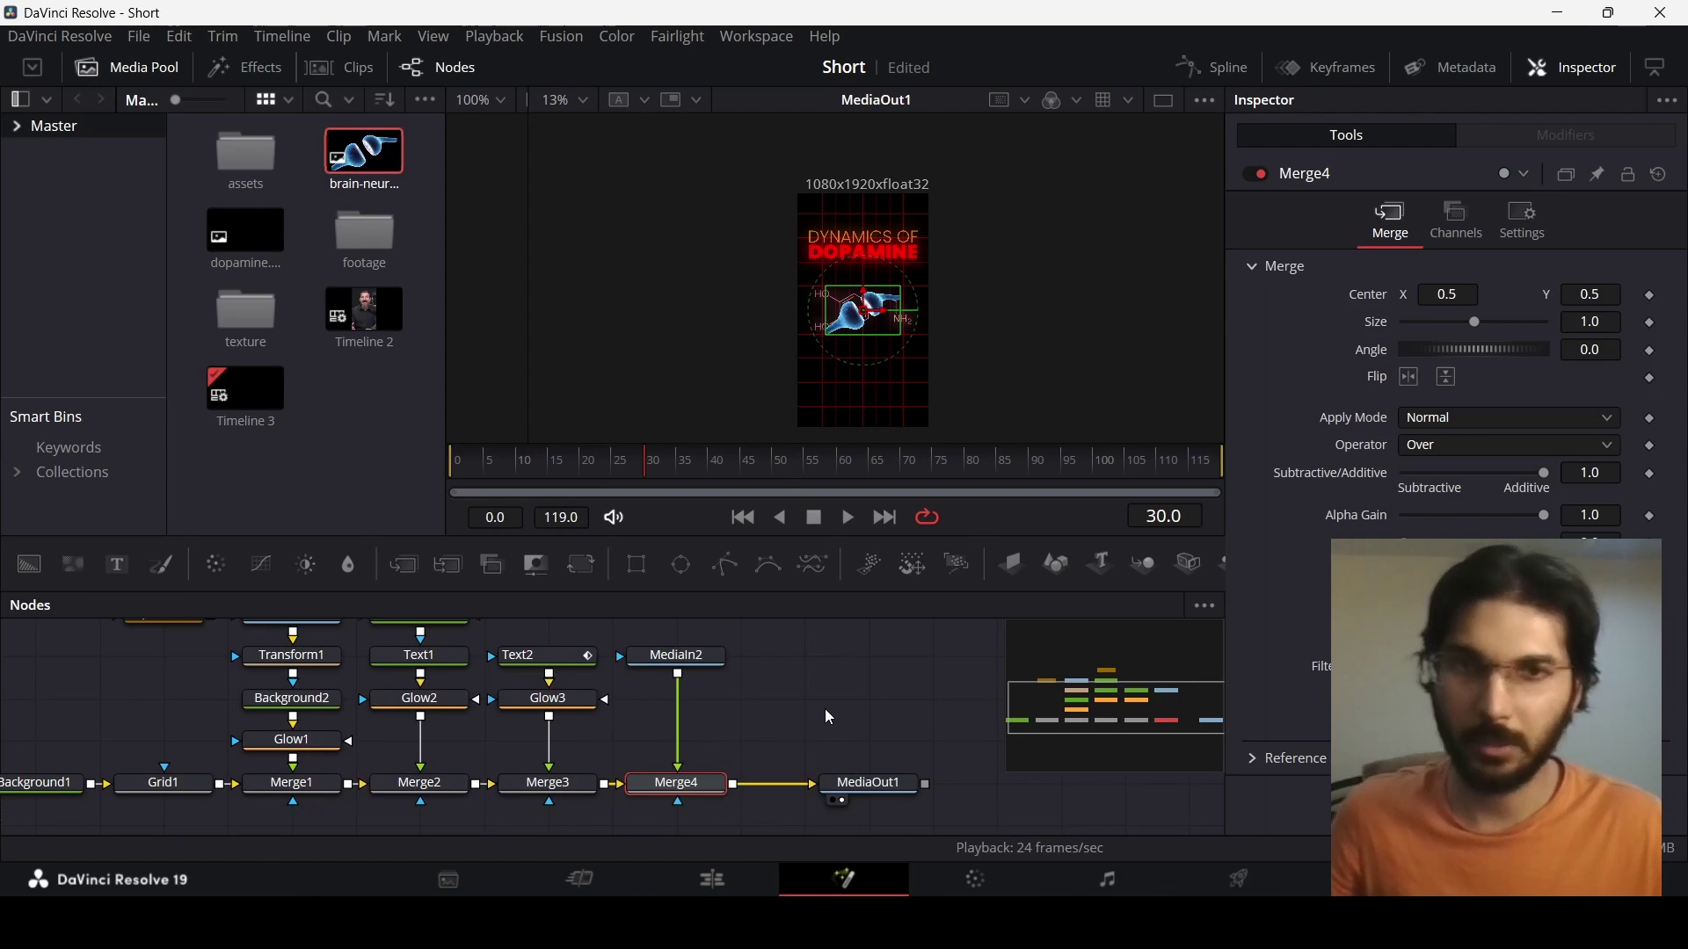
drag(716, 657, 716, 699)
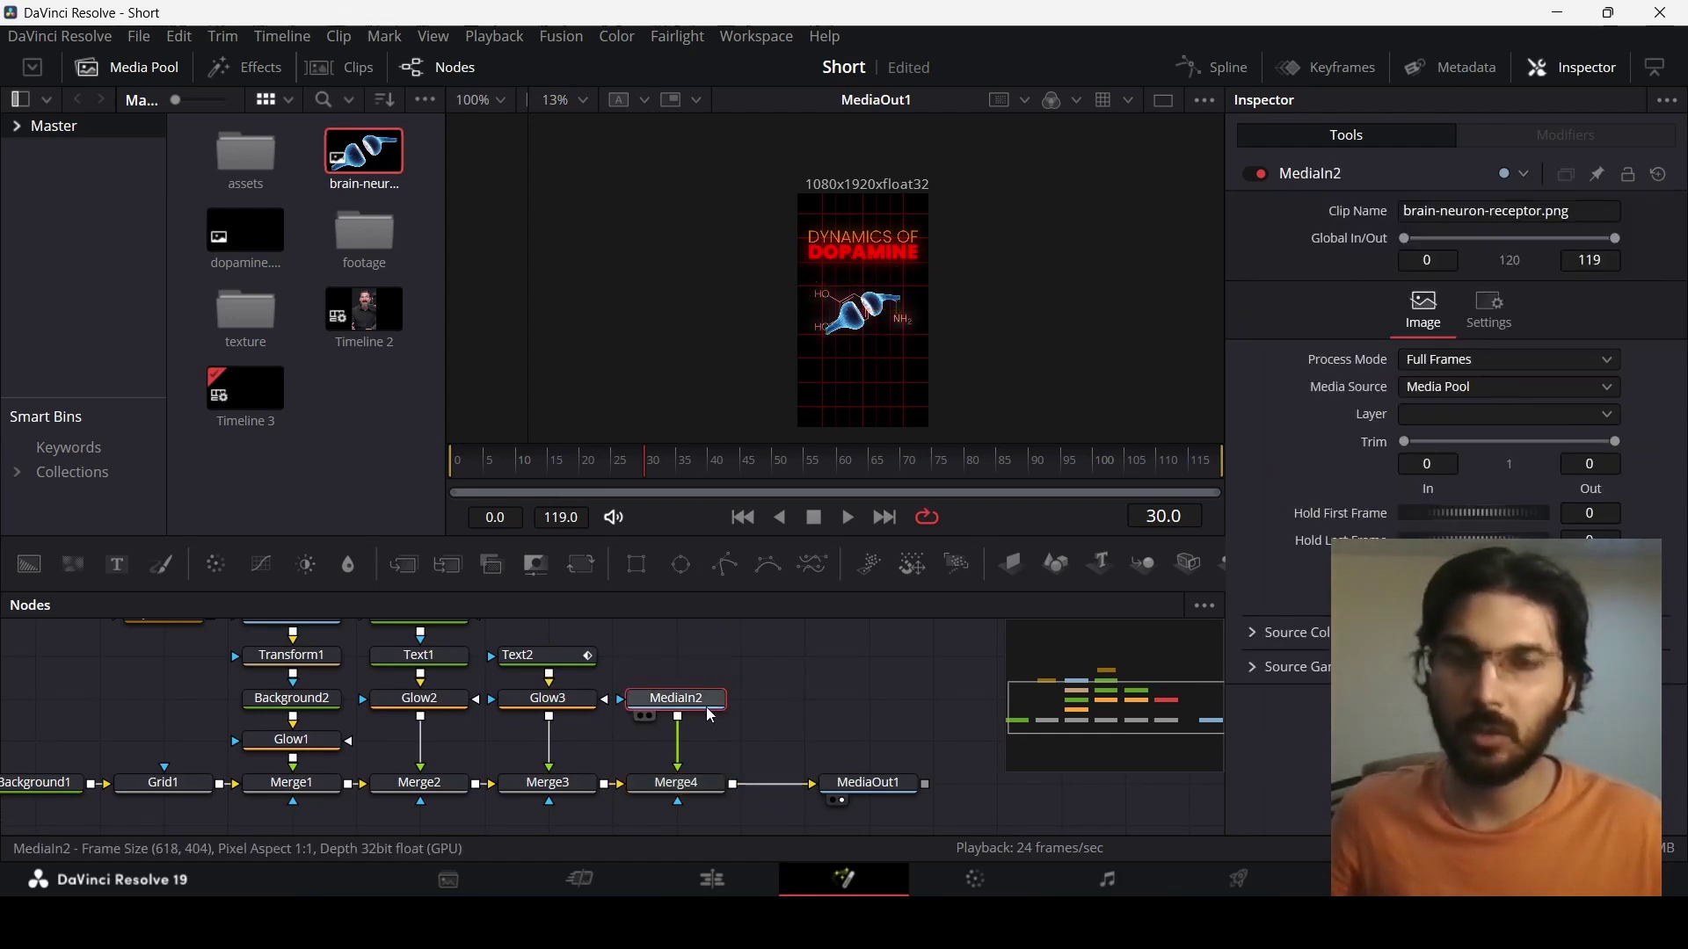
Add a Transform after MediaIn2, scale the neuron image to span the frame's width and move it below the molecule to about Y -0.28
scroll(849, 313, up, 5)
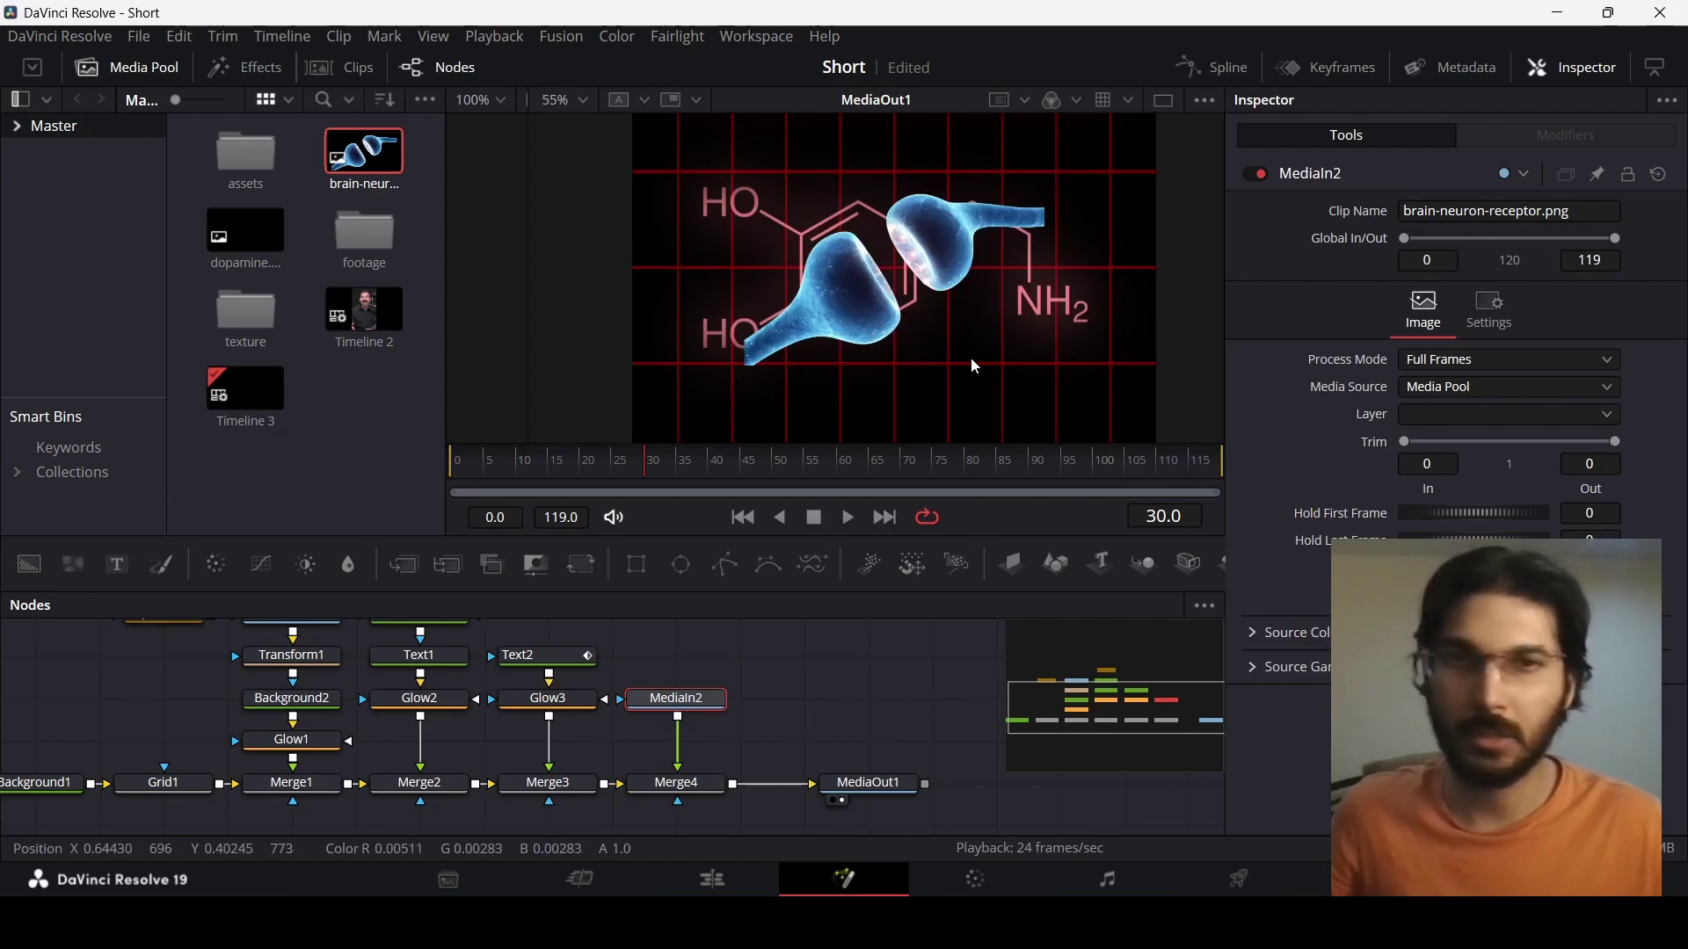
scroll(970, 356, down, 4)
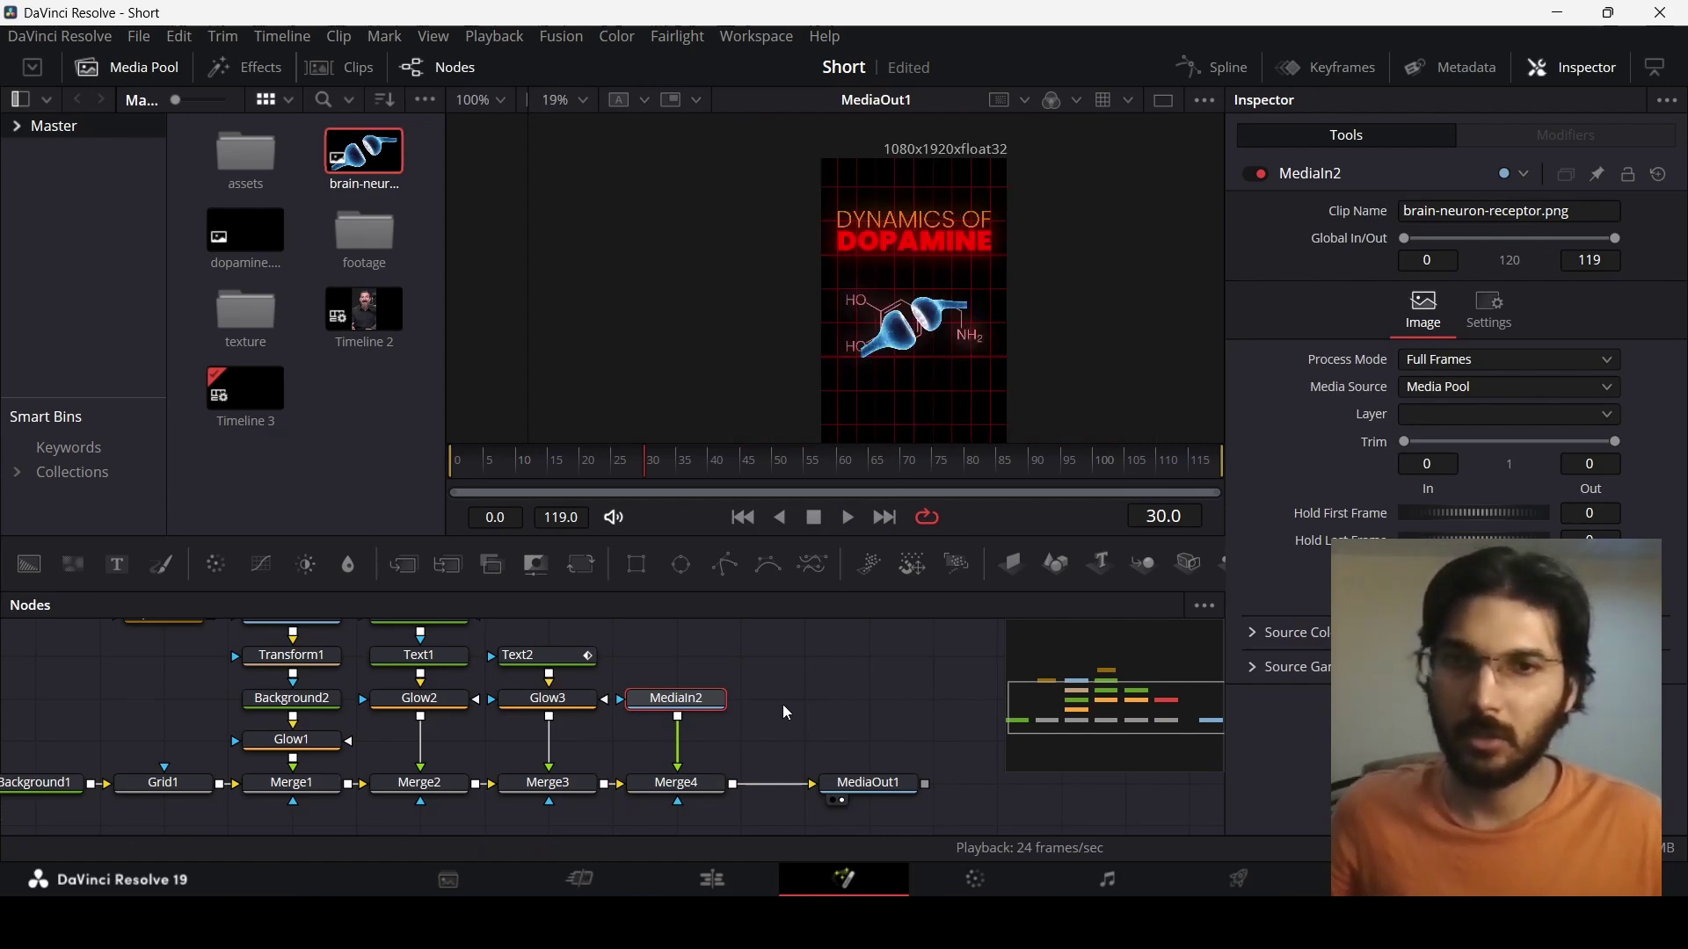
click(569, 575)
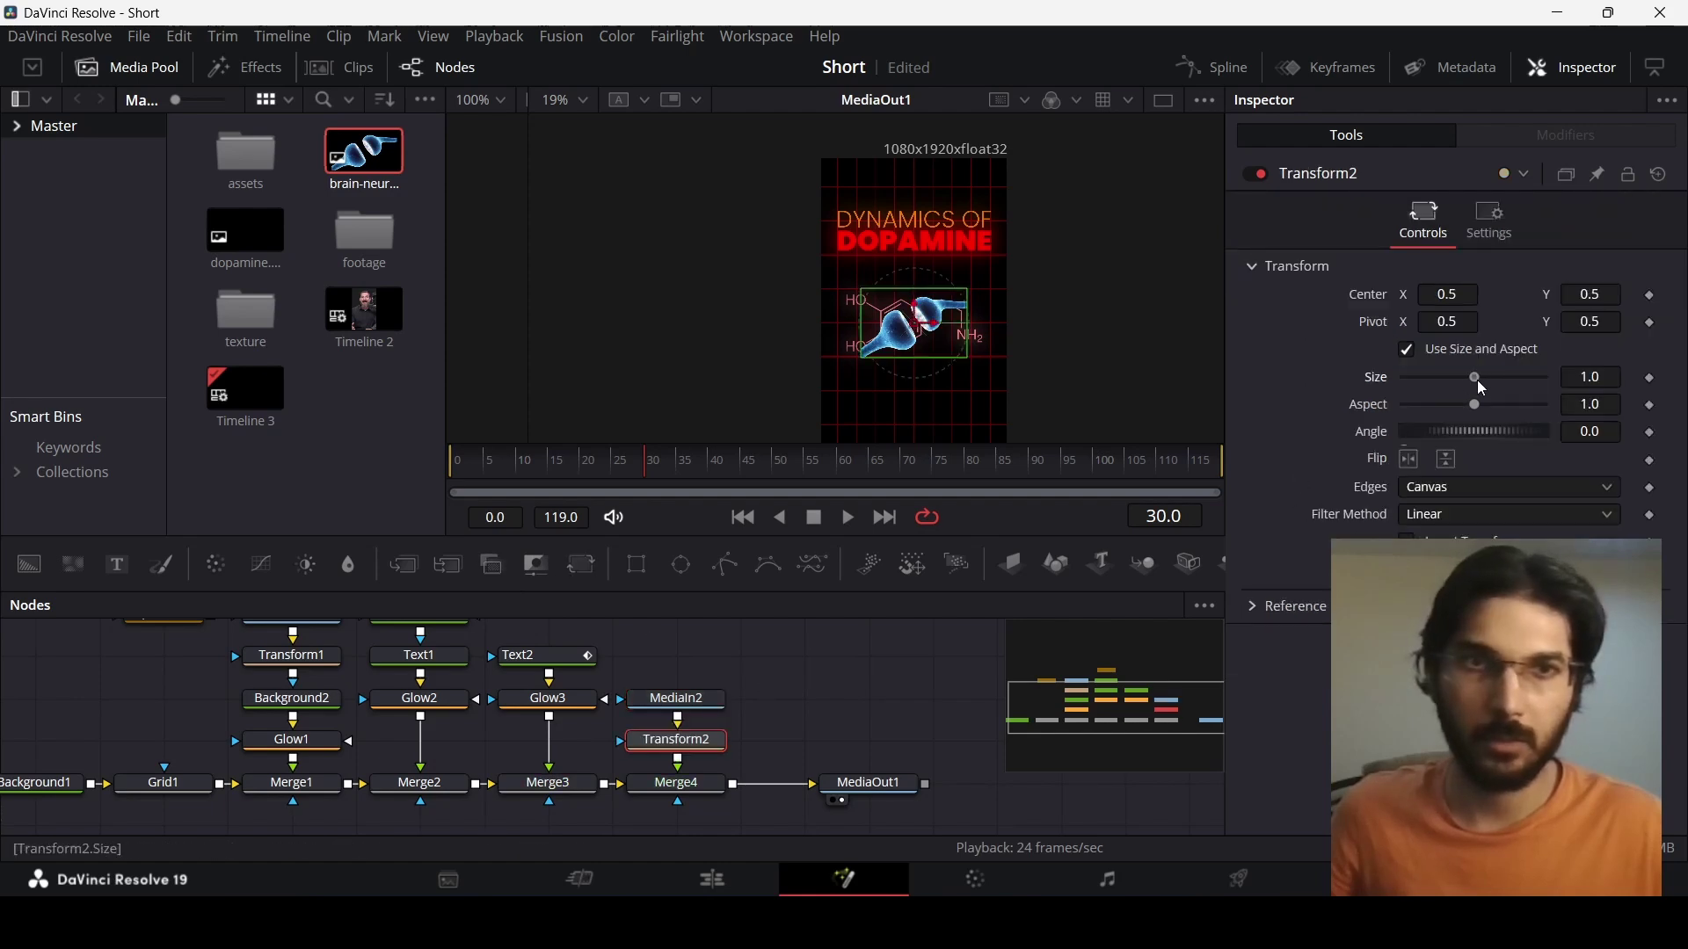
drag(1477, 380, 1491, 379)
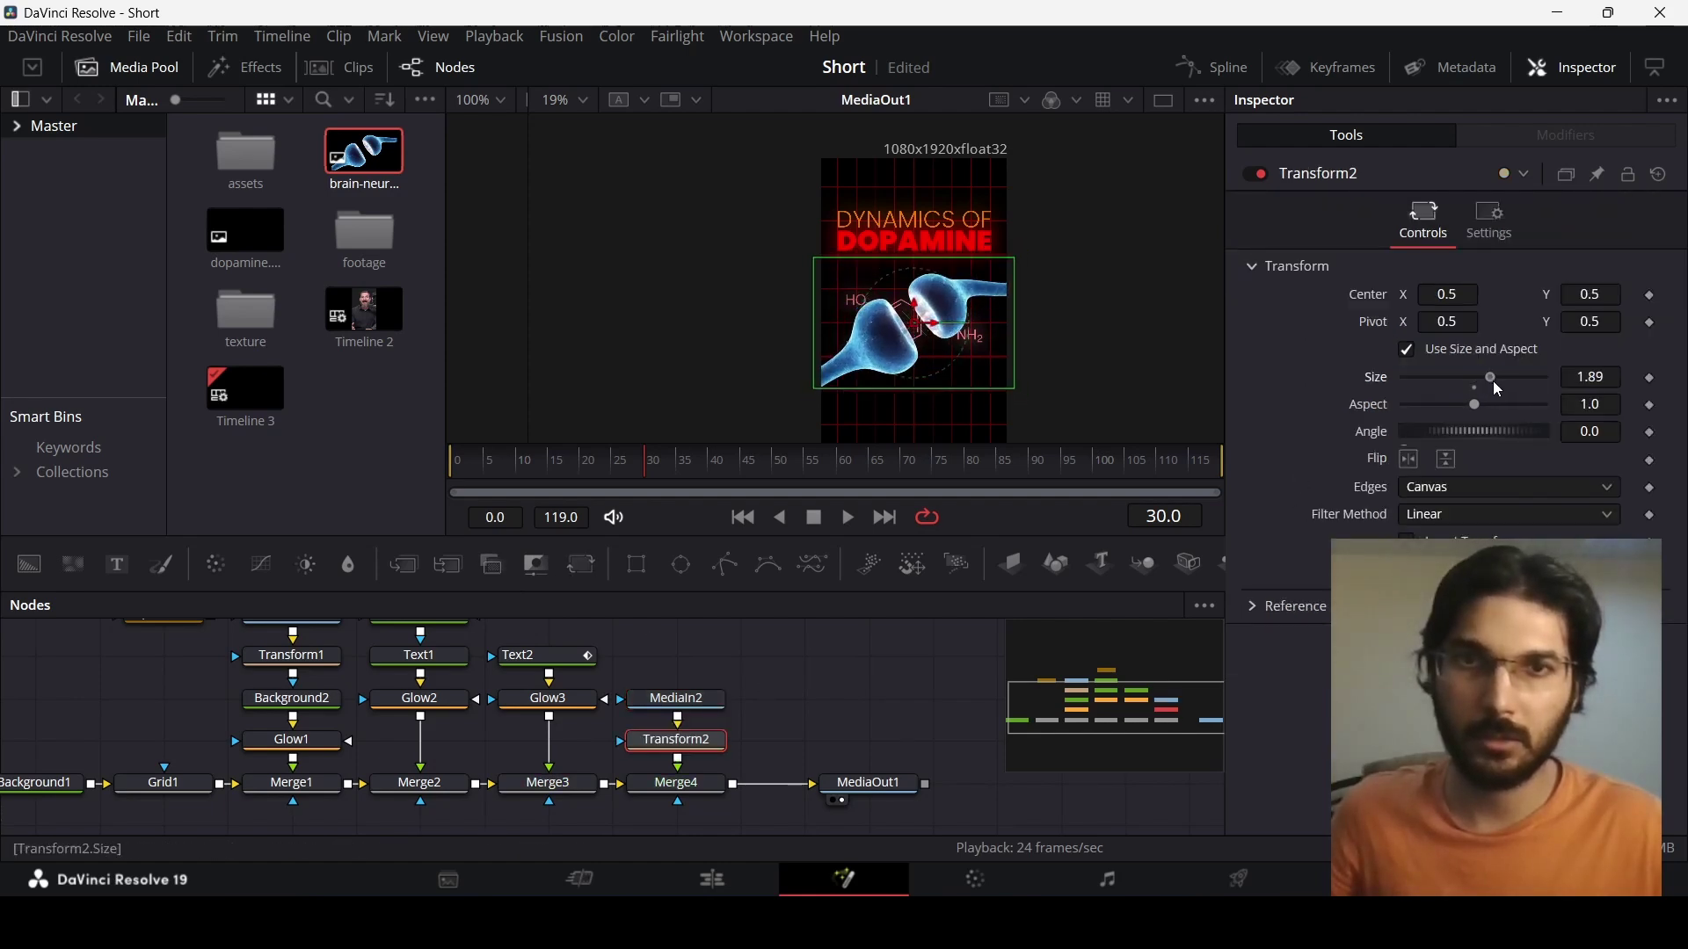
scroll(913, 331, down, 3)
drag(917, 209, 914, 264)
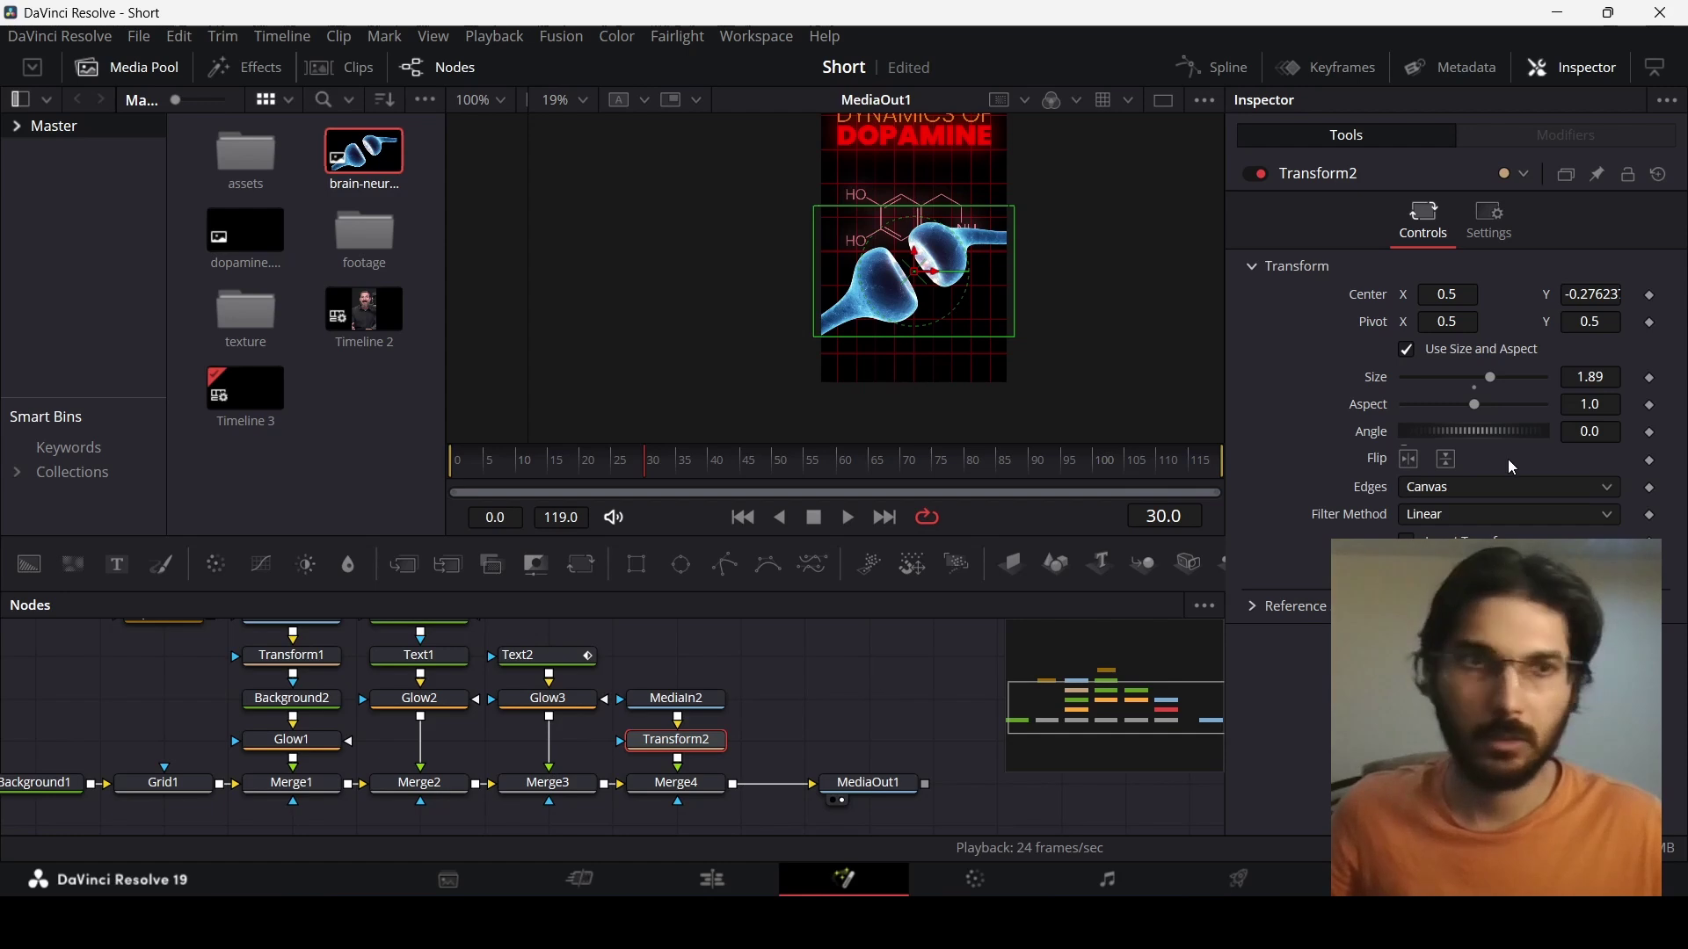
click(1610, 380)
text(1.)
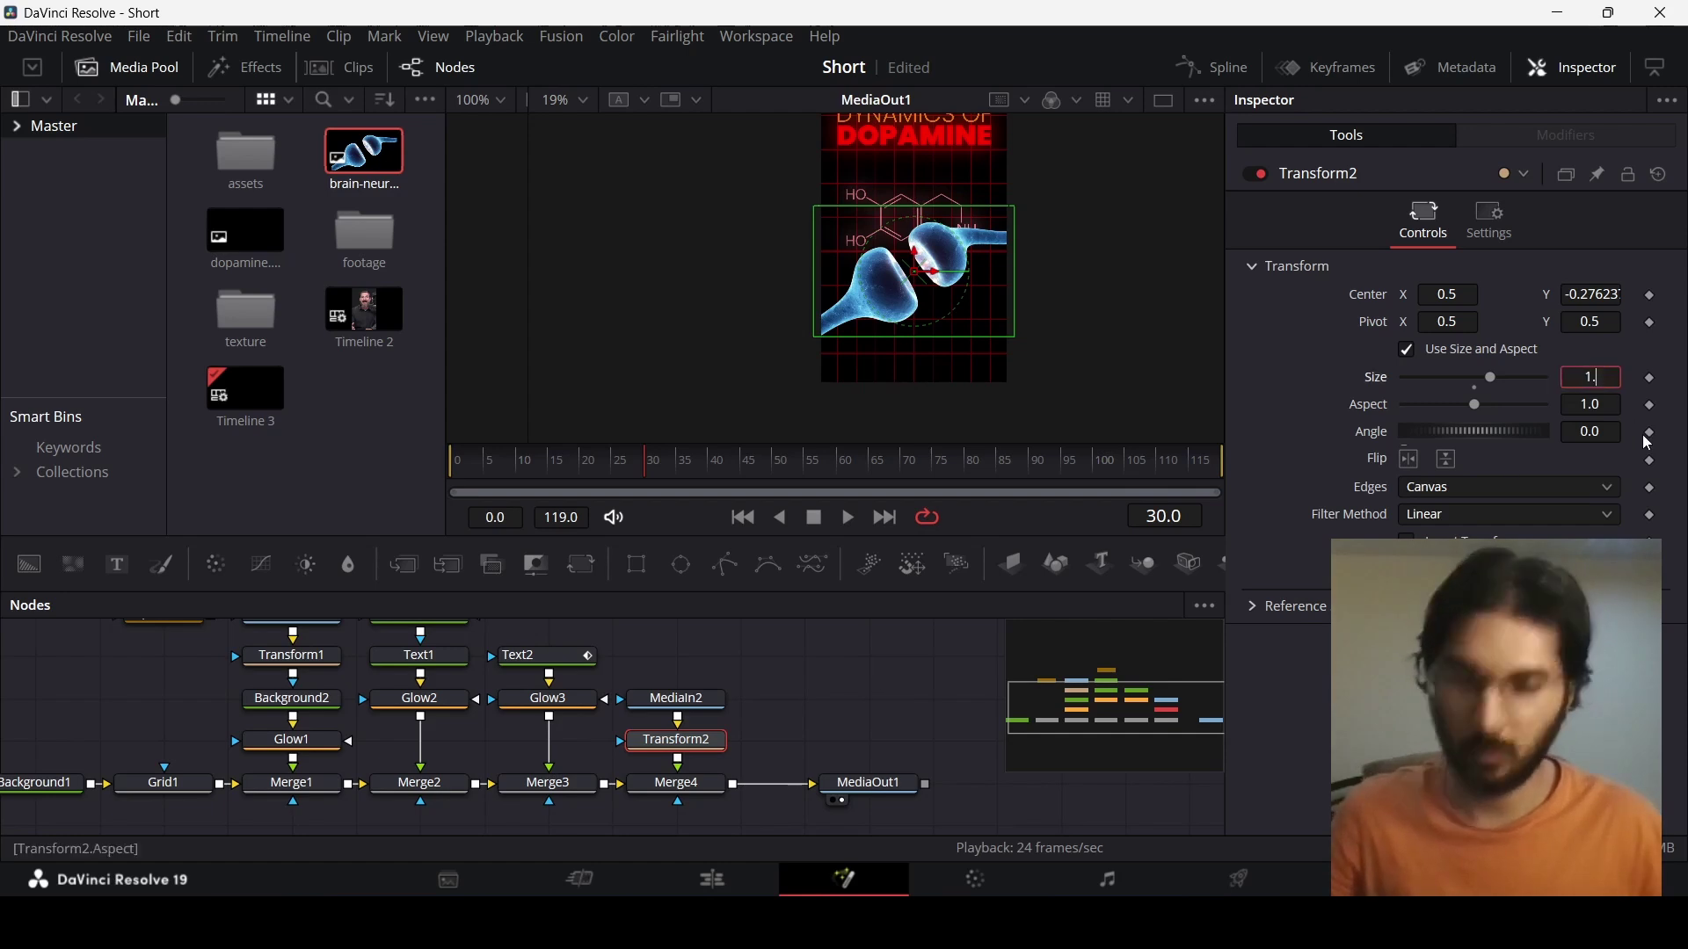
text(7)
key(Tab)
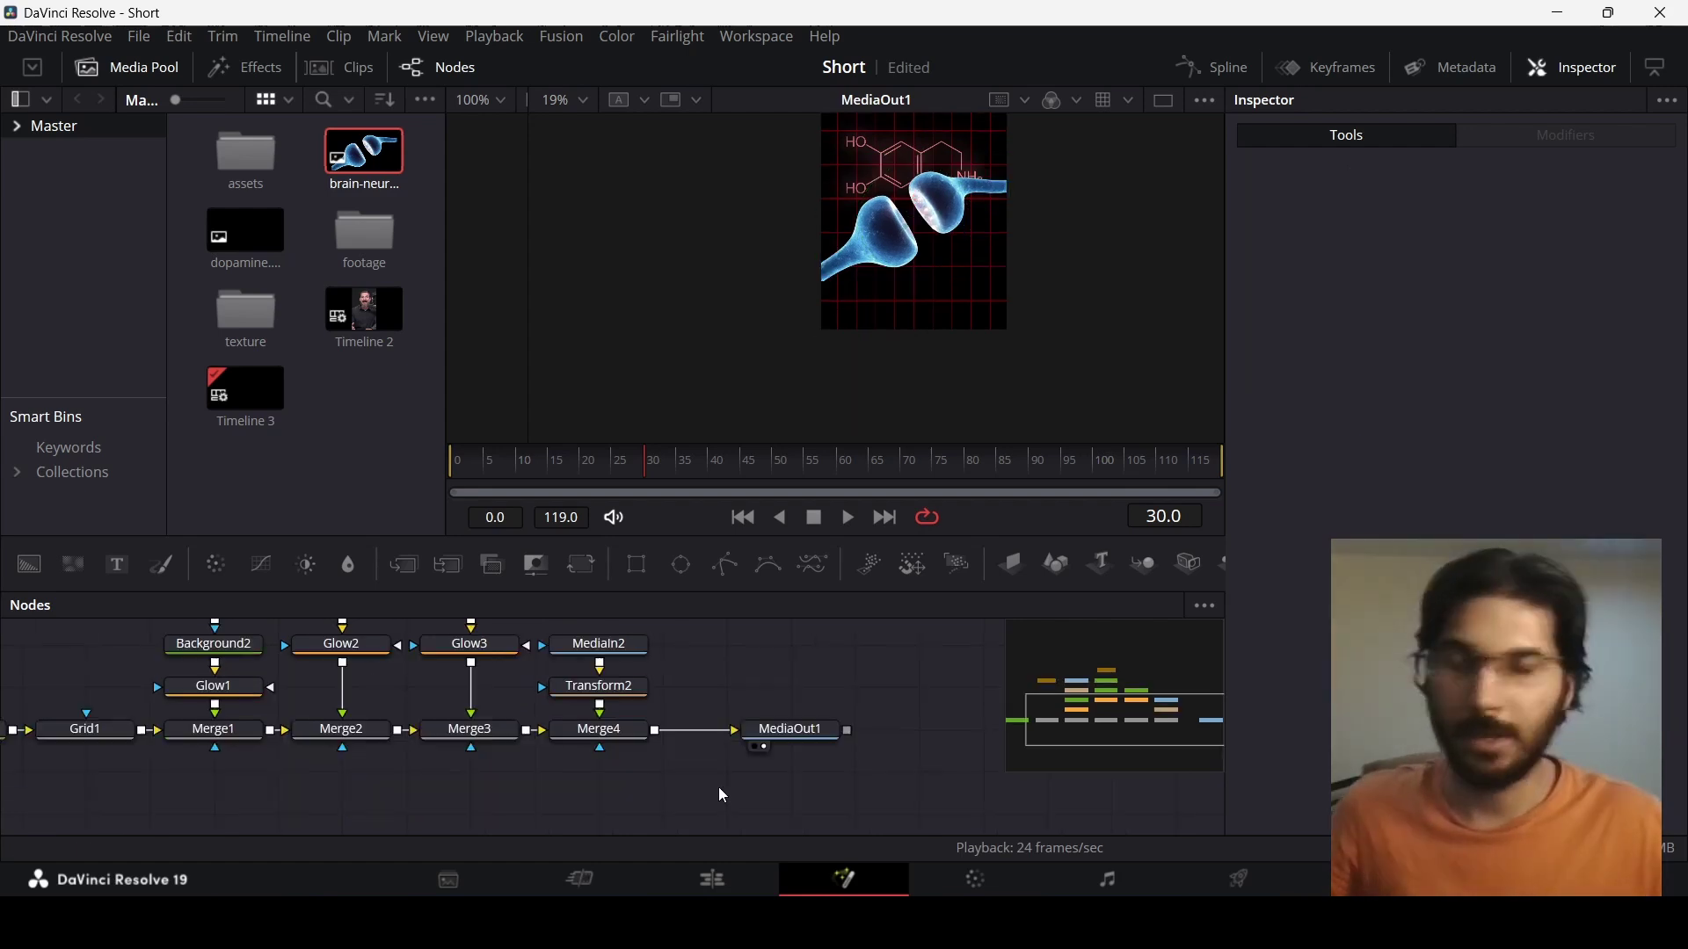
Mask Merge4 with a rectangle over the left neuron, rotated 31.3 degrees, with width 0.614 and height 0.276
drag(637, 564, 600, 747)
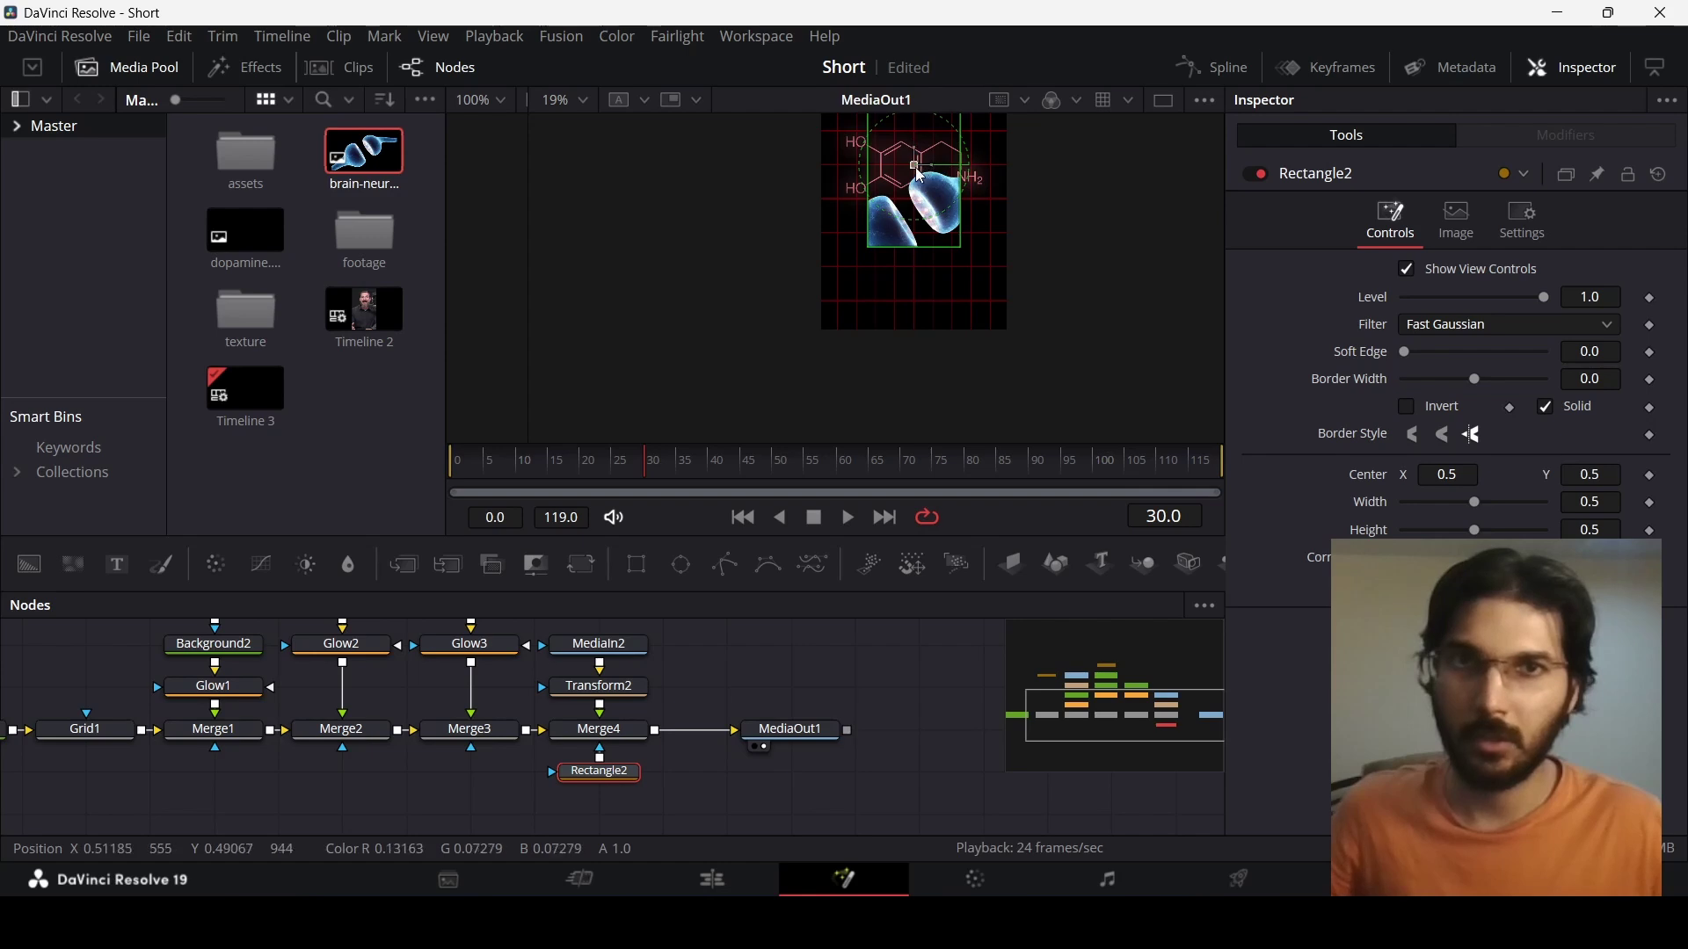
drag(918, 174, 888, 272)
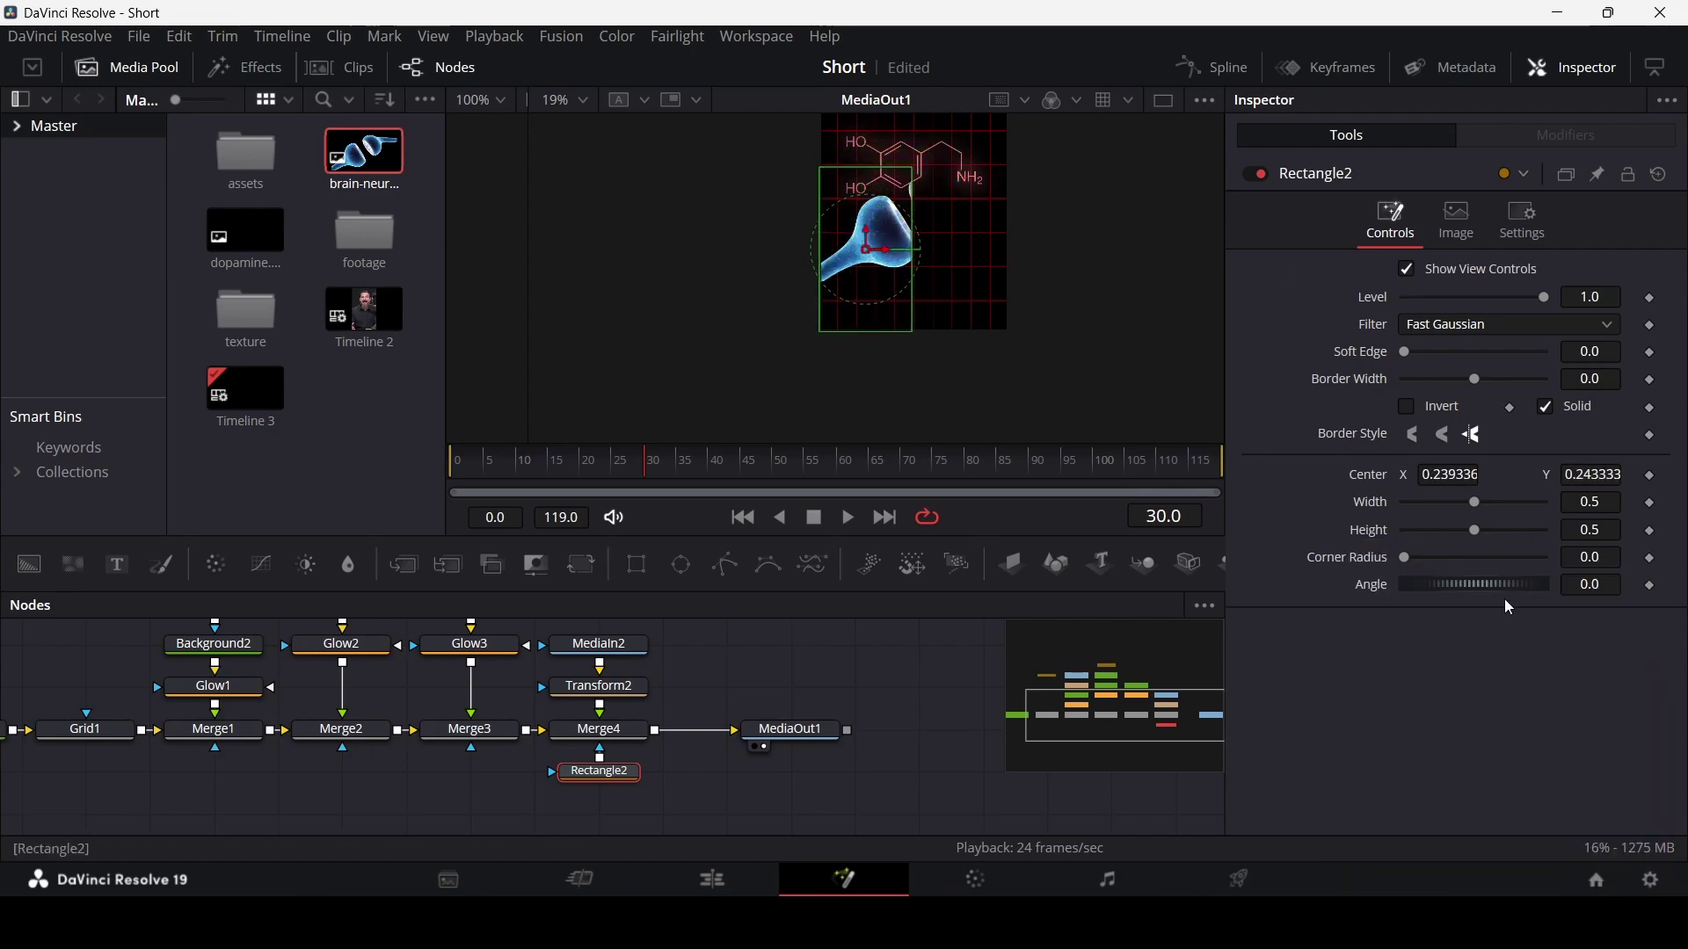
drag(1461, 579, 1474, 585)
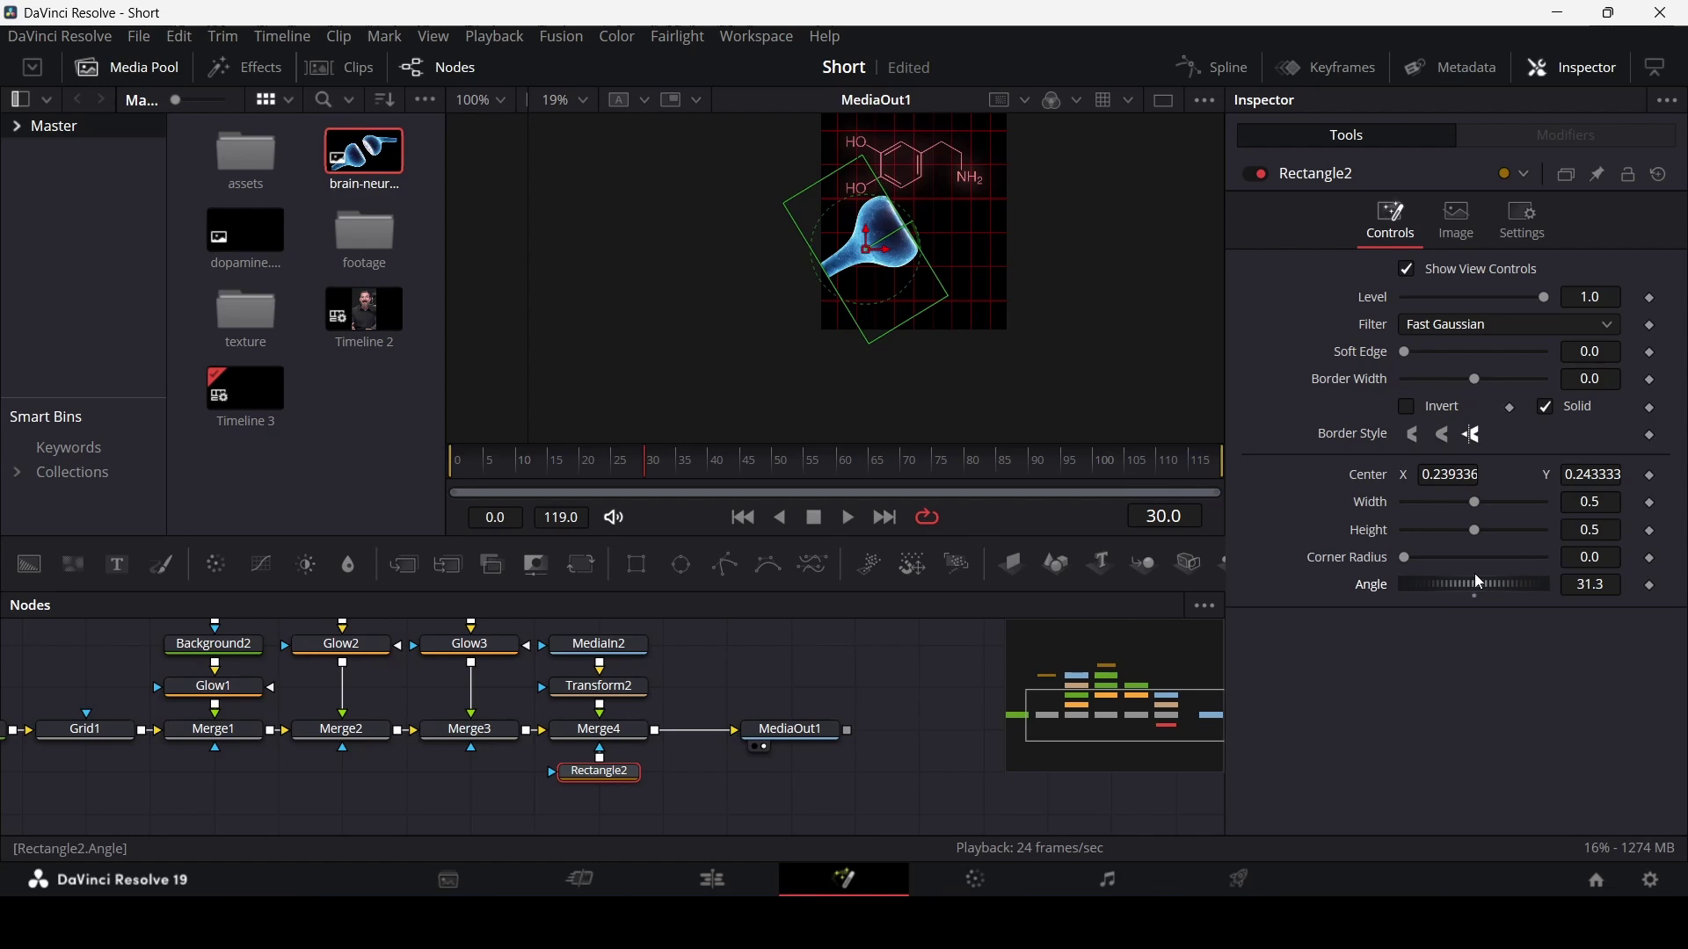
drag(1475, 504, 1441, 534)
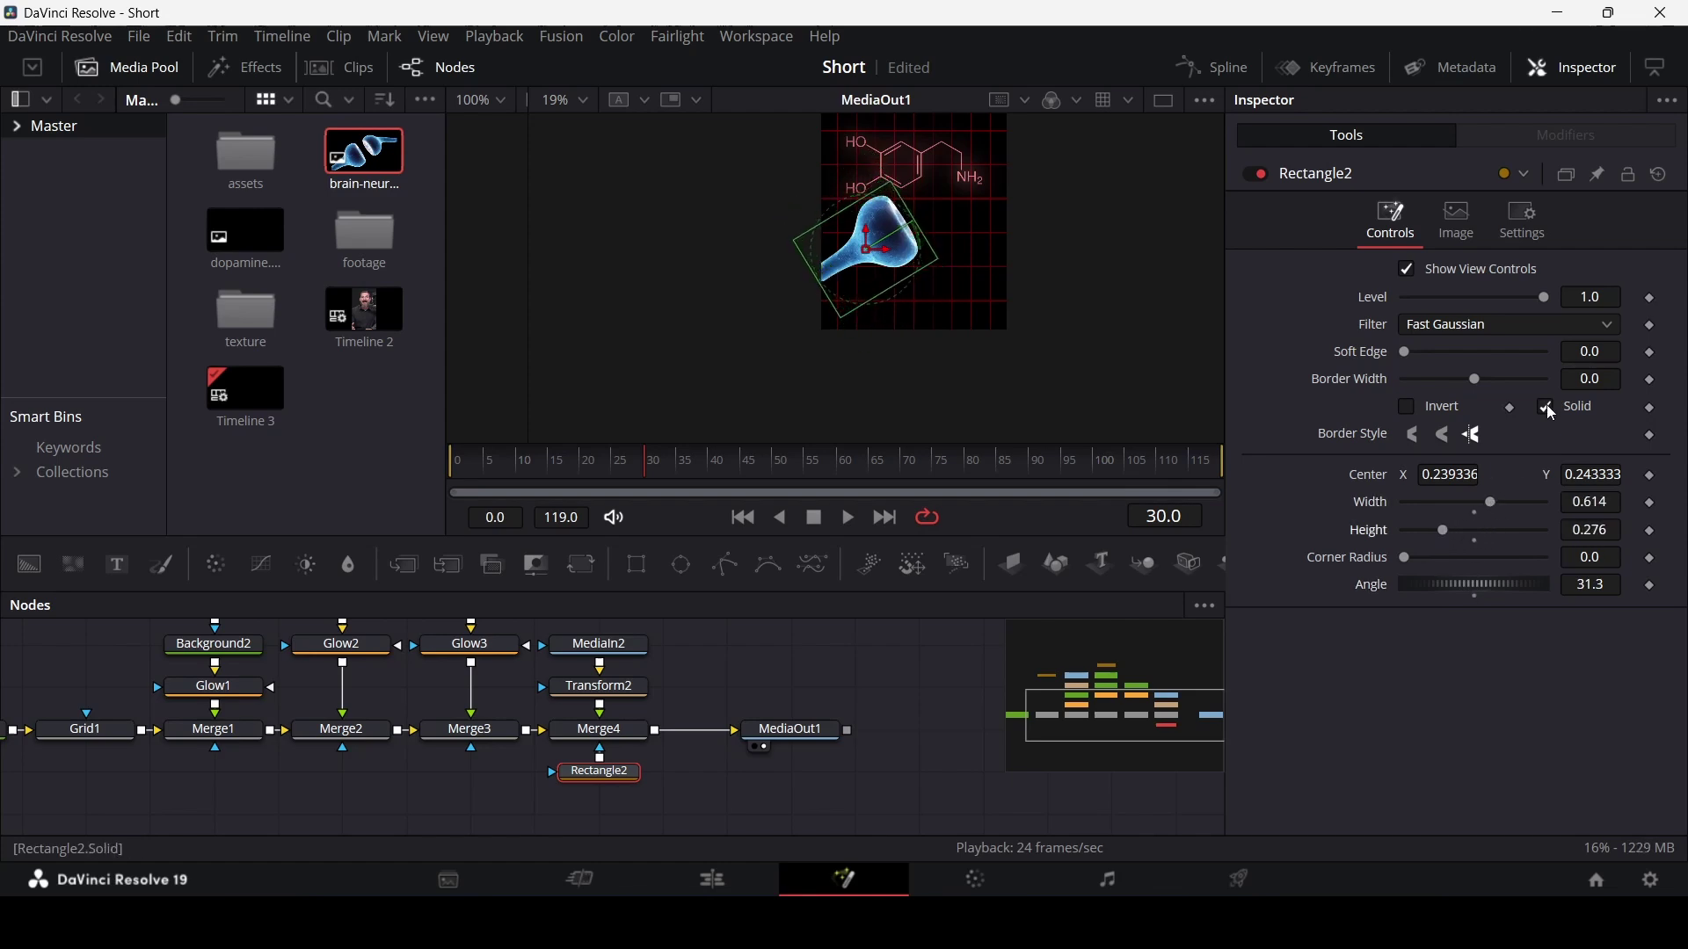
Set Rectangle2's soft edge to 0.1 and fine-tune its center to about X 0.21, Y 0.236 around the left neuron
click(1611, 380)
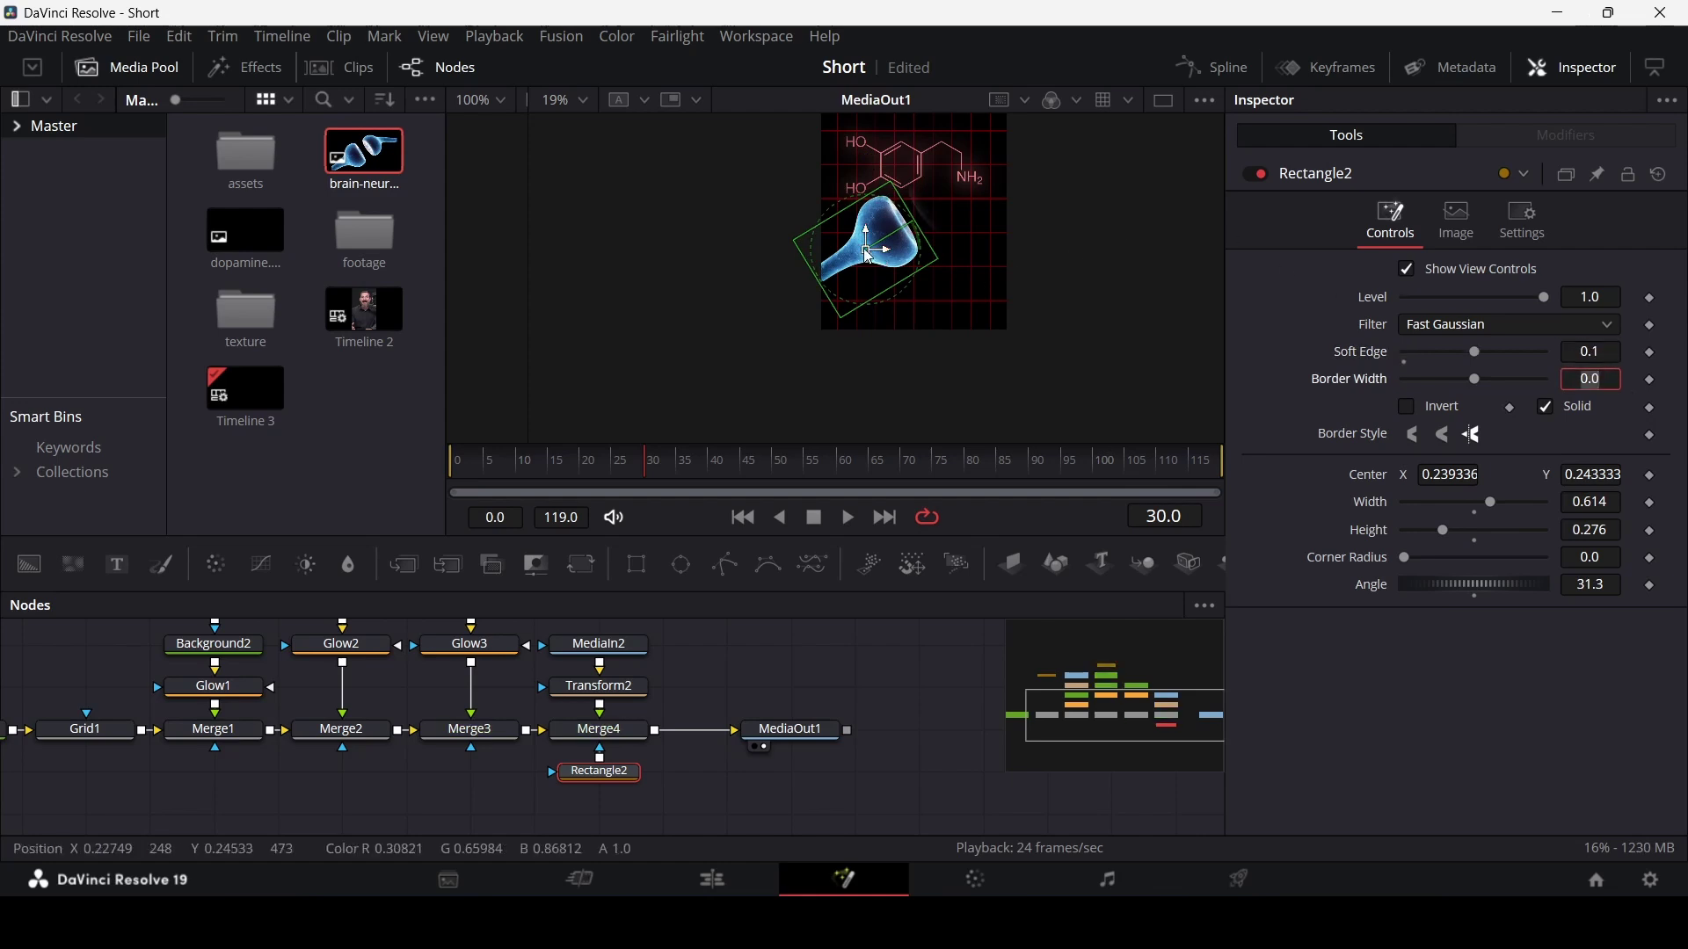
drag(870, 256, 861, 252)
scroll(875, 248, up, 5)
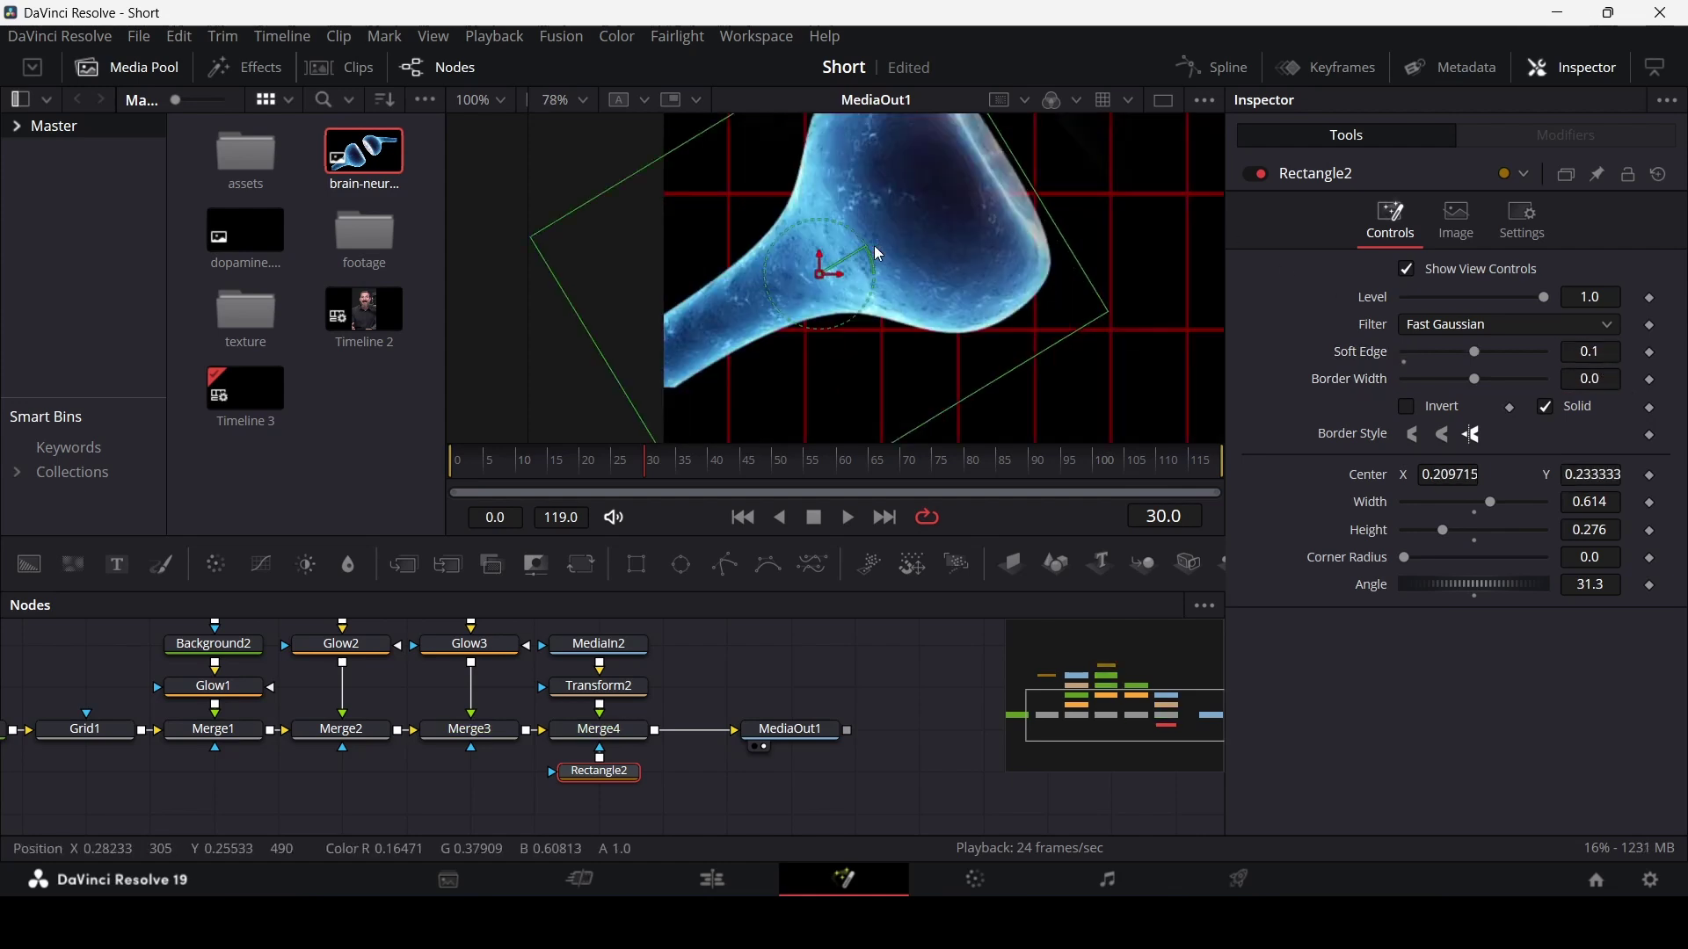
scroll(1030, 230, up, 3)
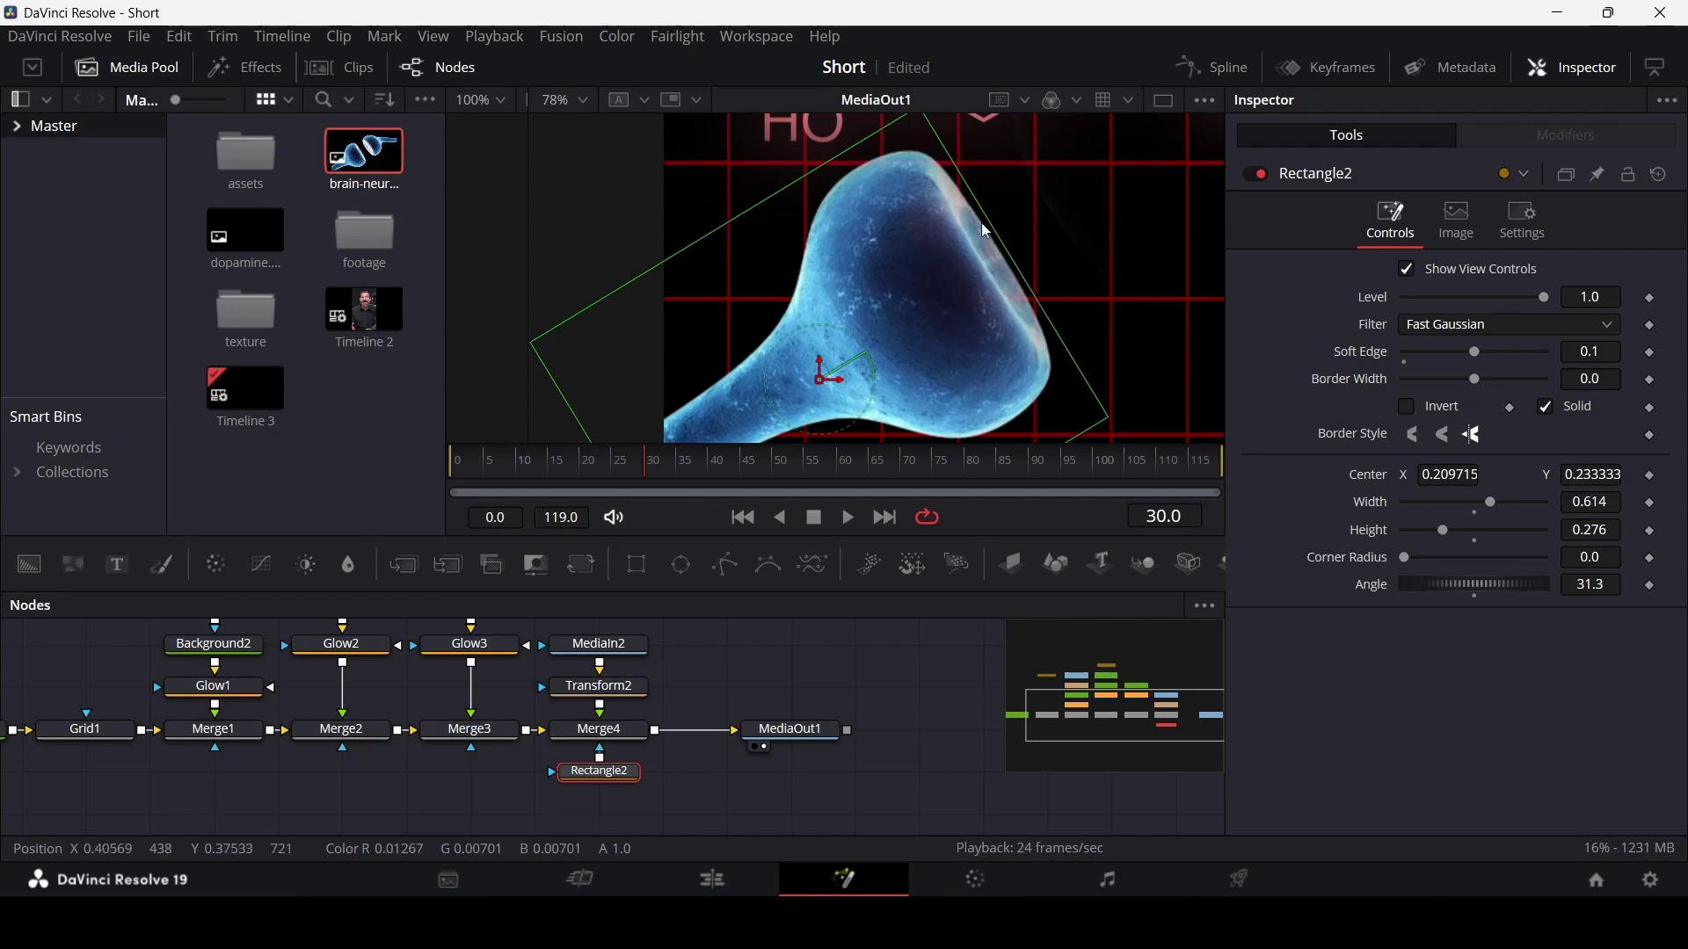
drag(817, 376, 818, 373)
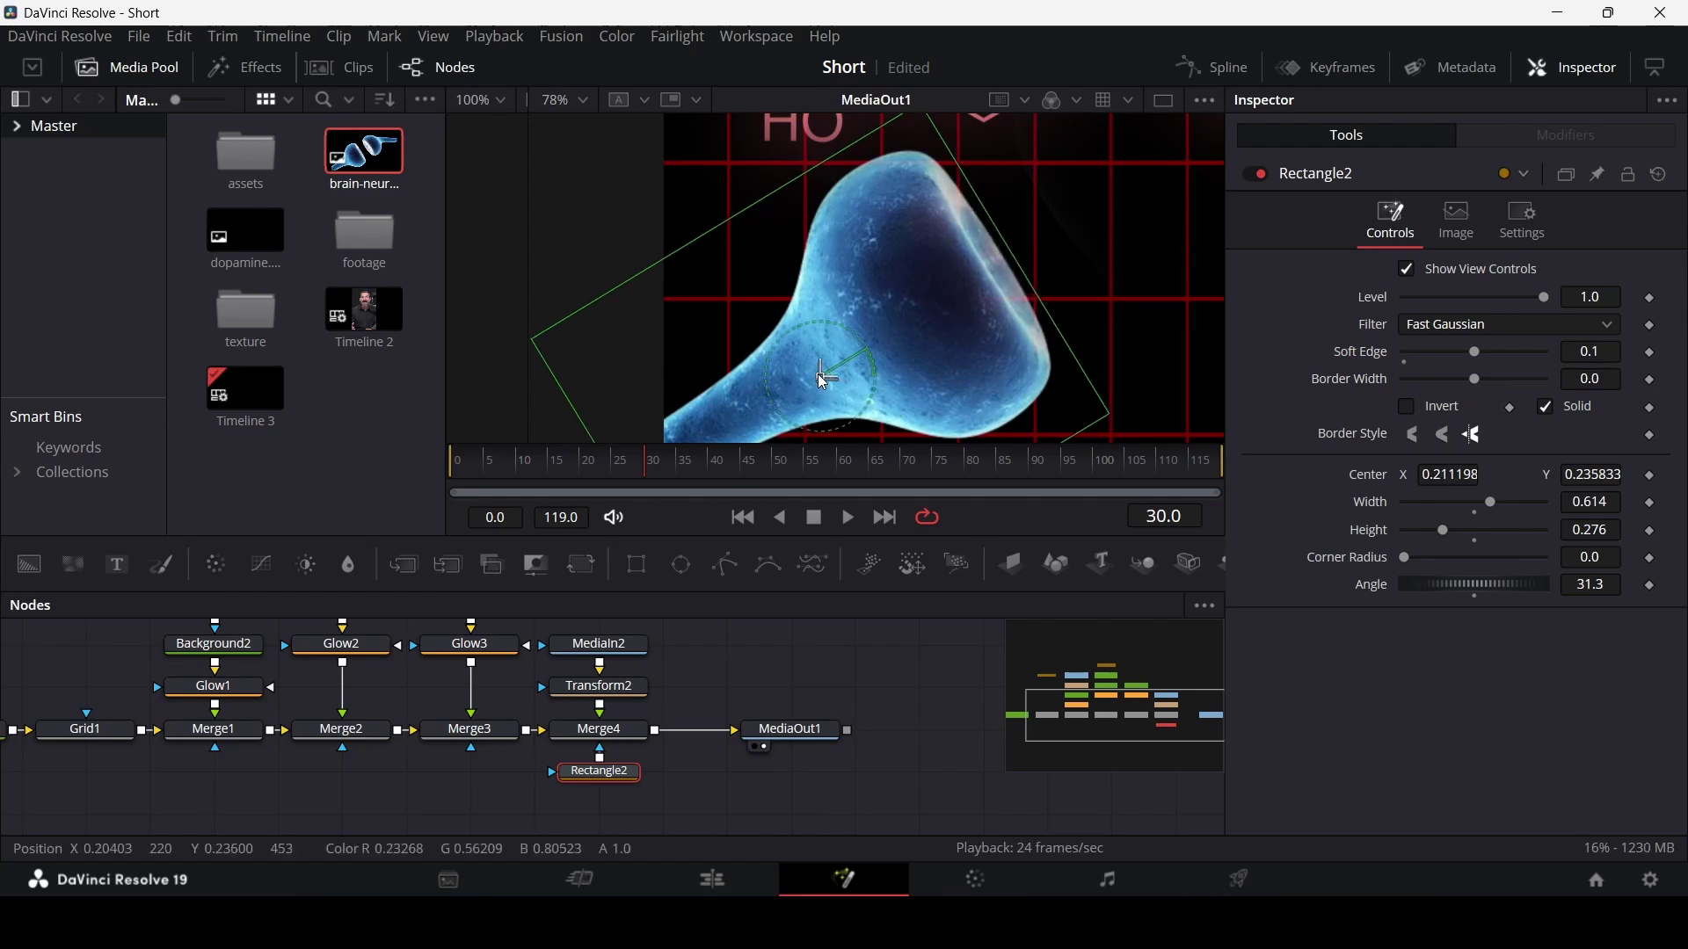
scroll(1022, 289, down, 3)
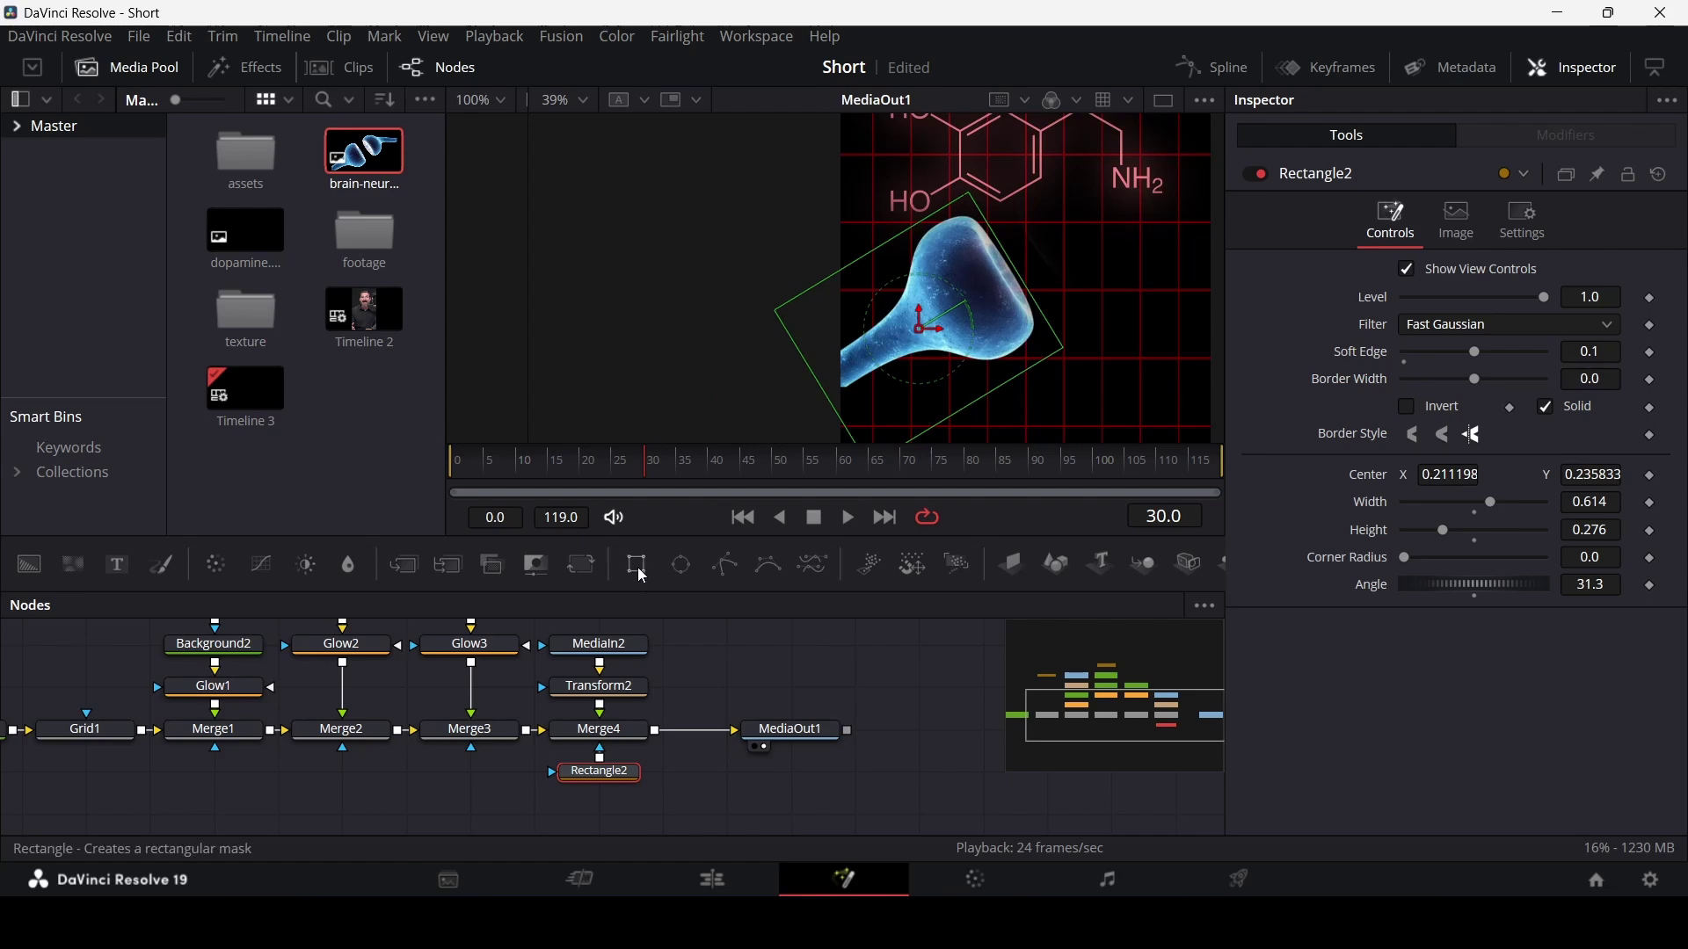
Add a second rectangle mask below Rectangle2, paste Rectangle2's settings into it, and move it over the right neuron at about X 0.82, Y 0.42
drag(638, 565, 604, 798)
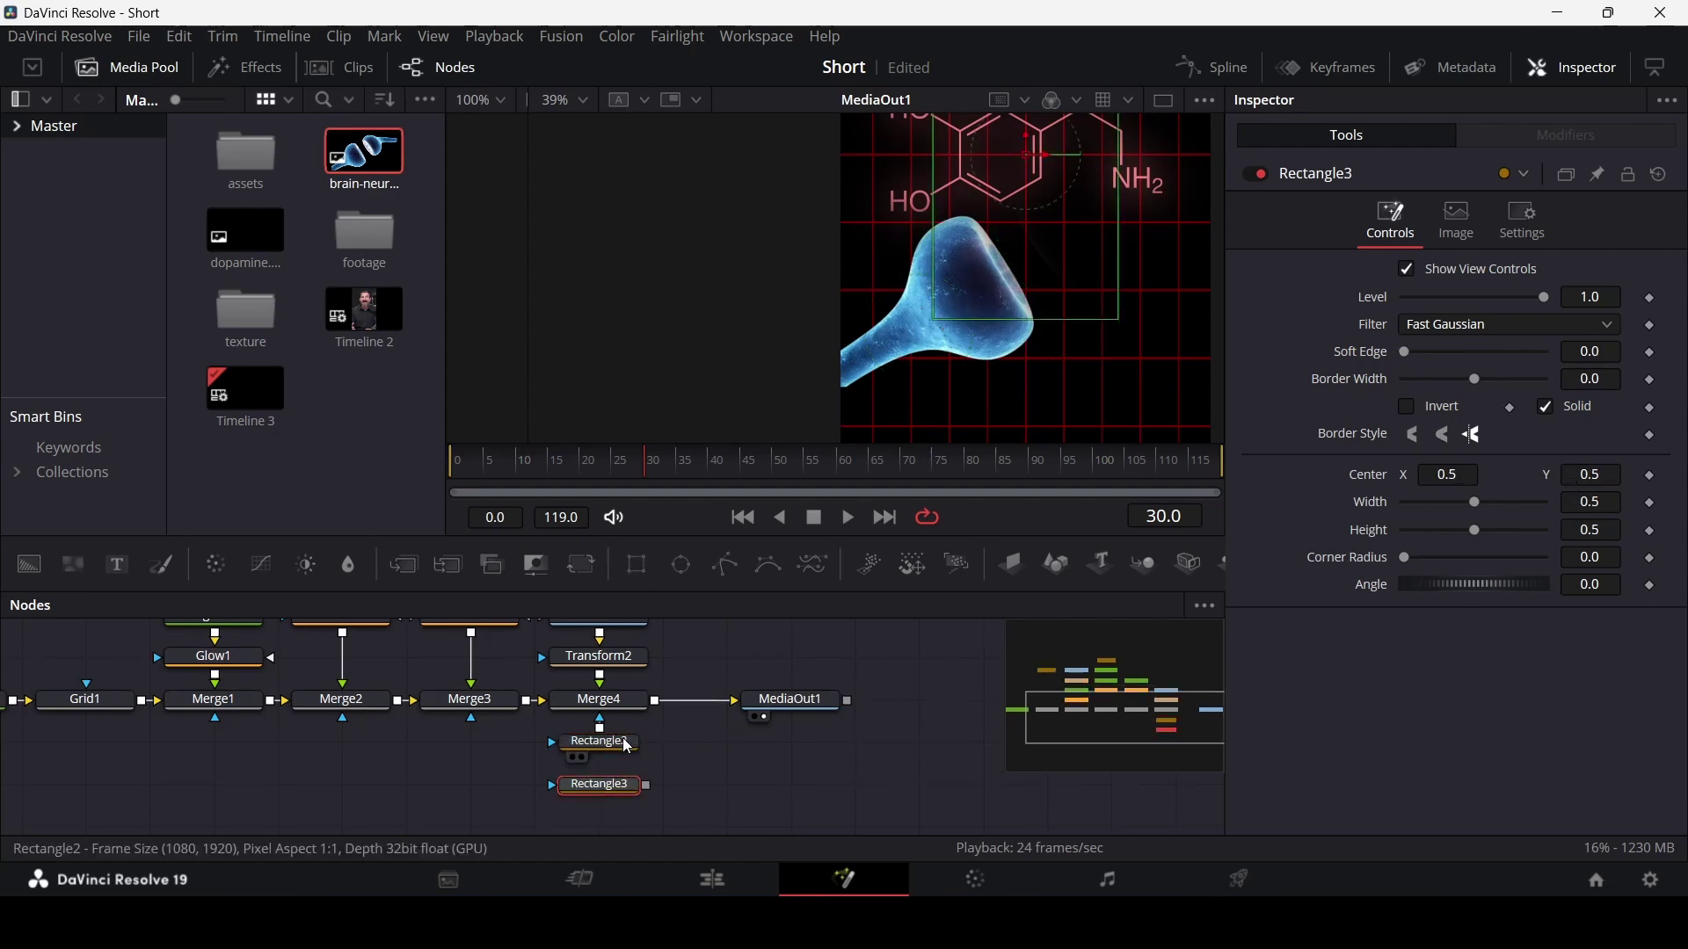
click(621, 743)
click(606, 786)
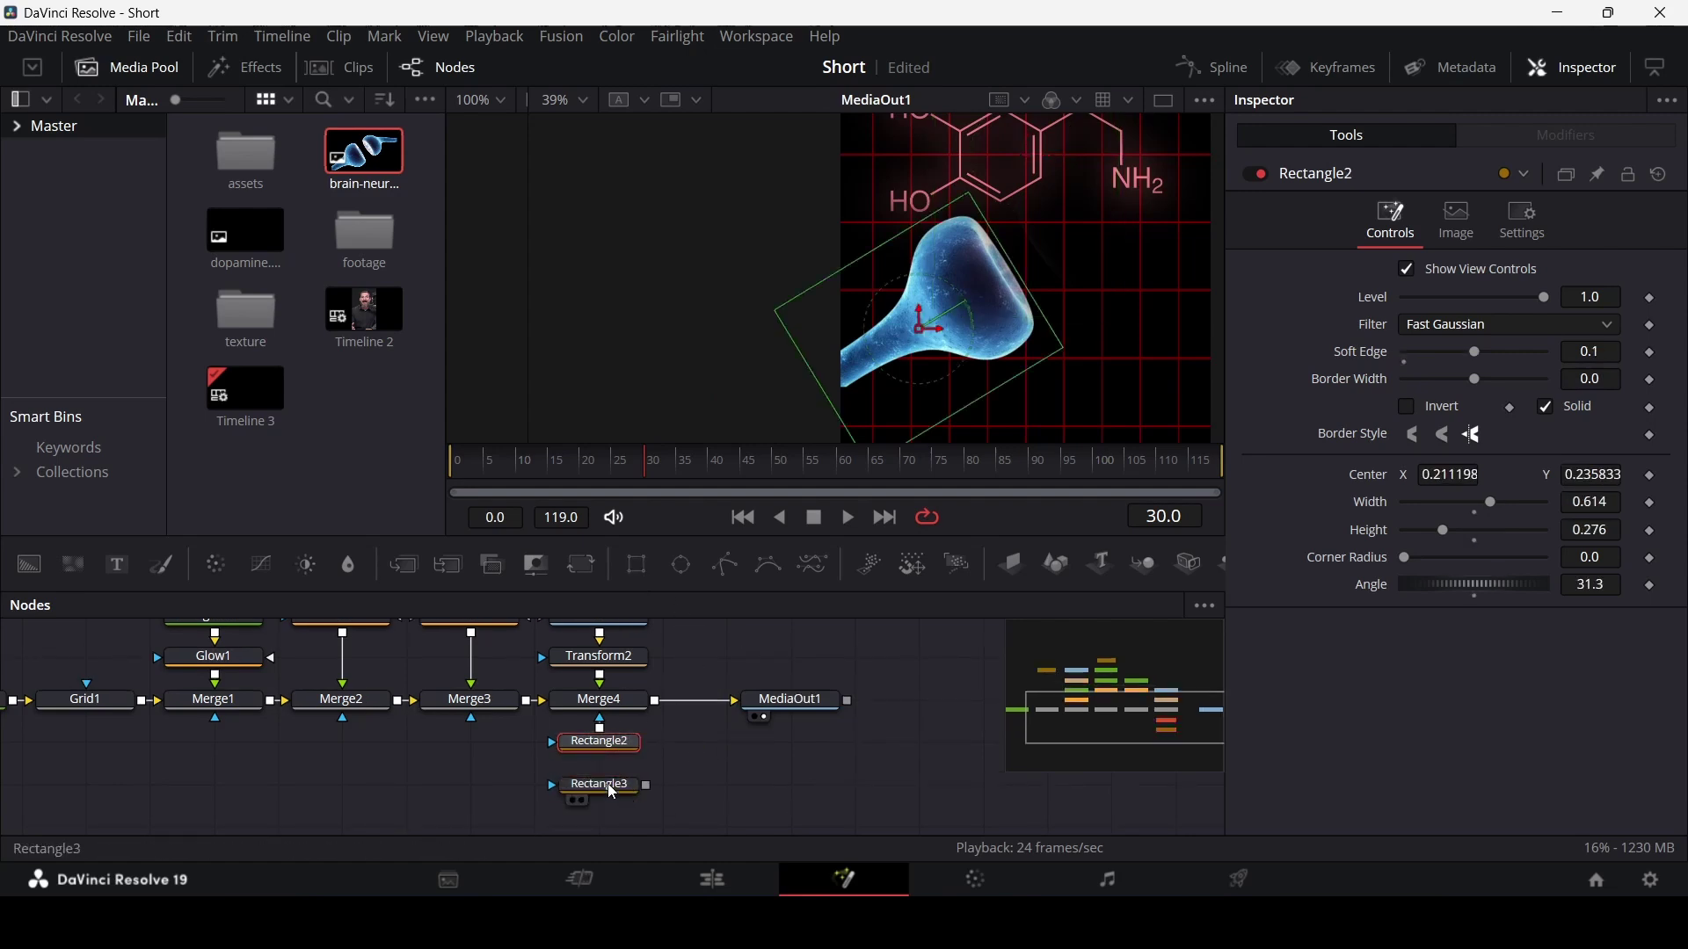
right_click(612, 791)
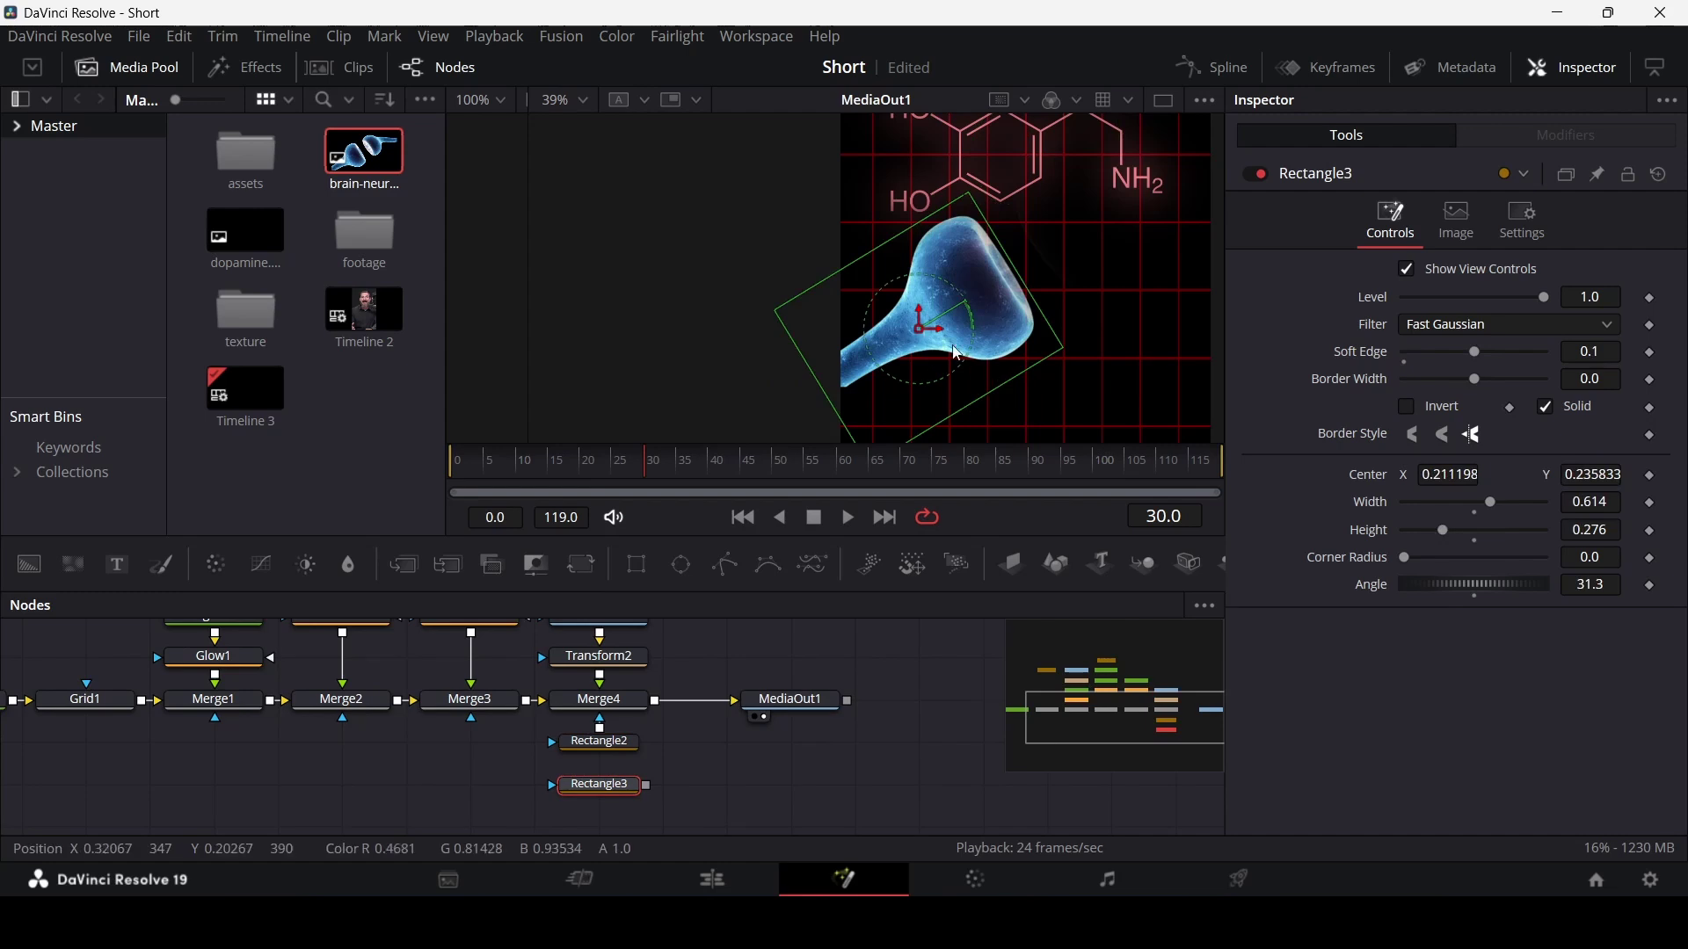
drag(935, 328, 1147, 204)
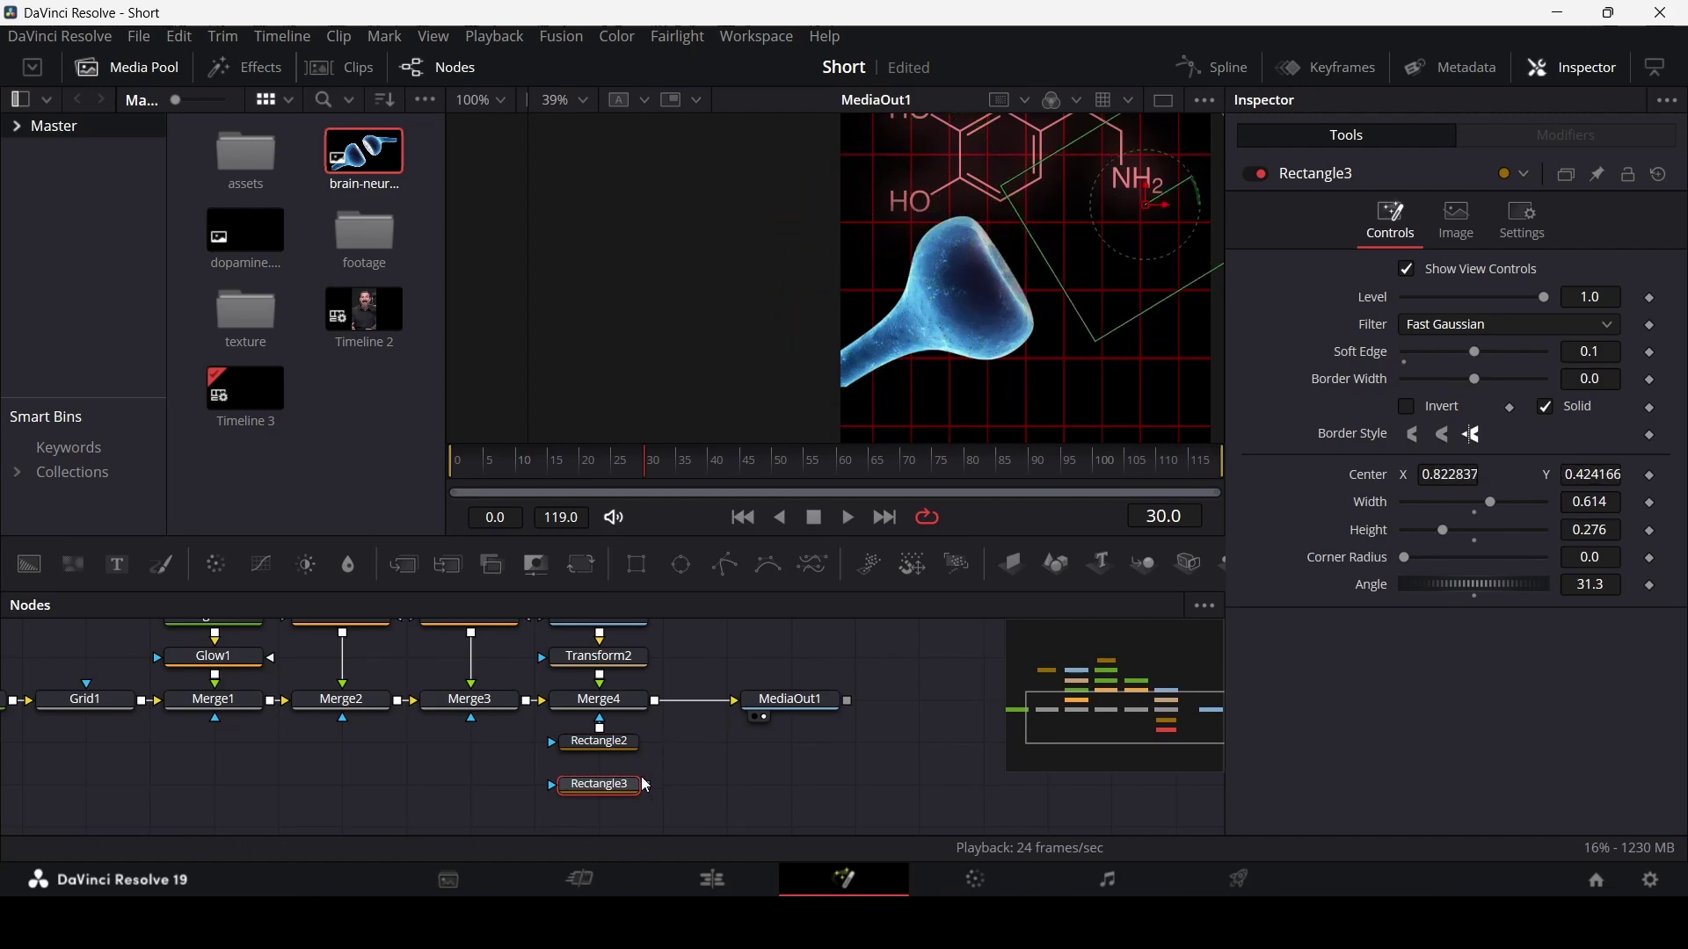
Connect Rectangle3 into Rectangle2, then fine-tune Rectangle3 to about X 0.79, Y 0.44 with angle 37.9 around the right neuron
drag(646, 785, 600, 744)
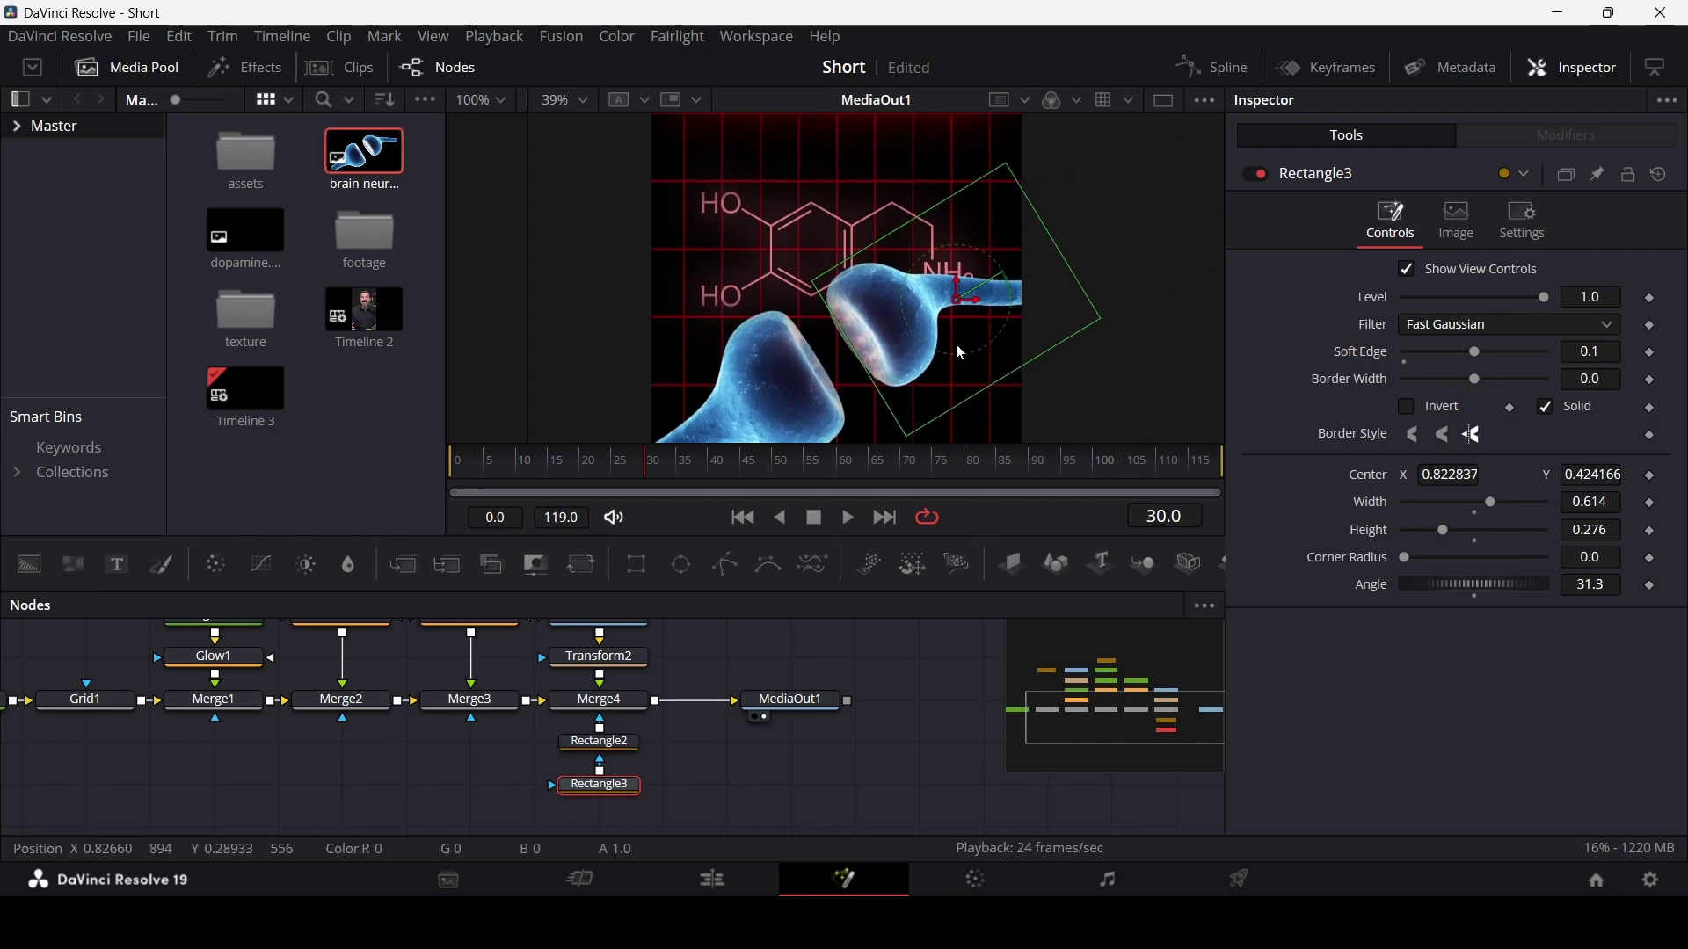
drag(965, 312, 945, 310)
drag(952, 305, 953, 299)
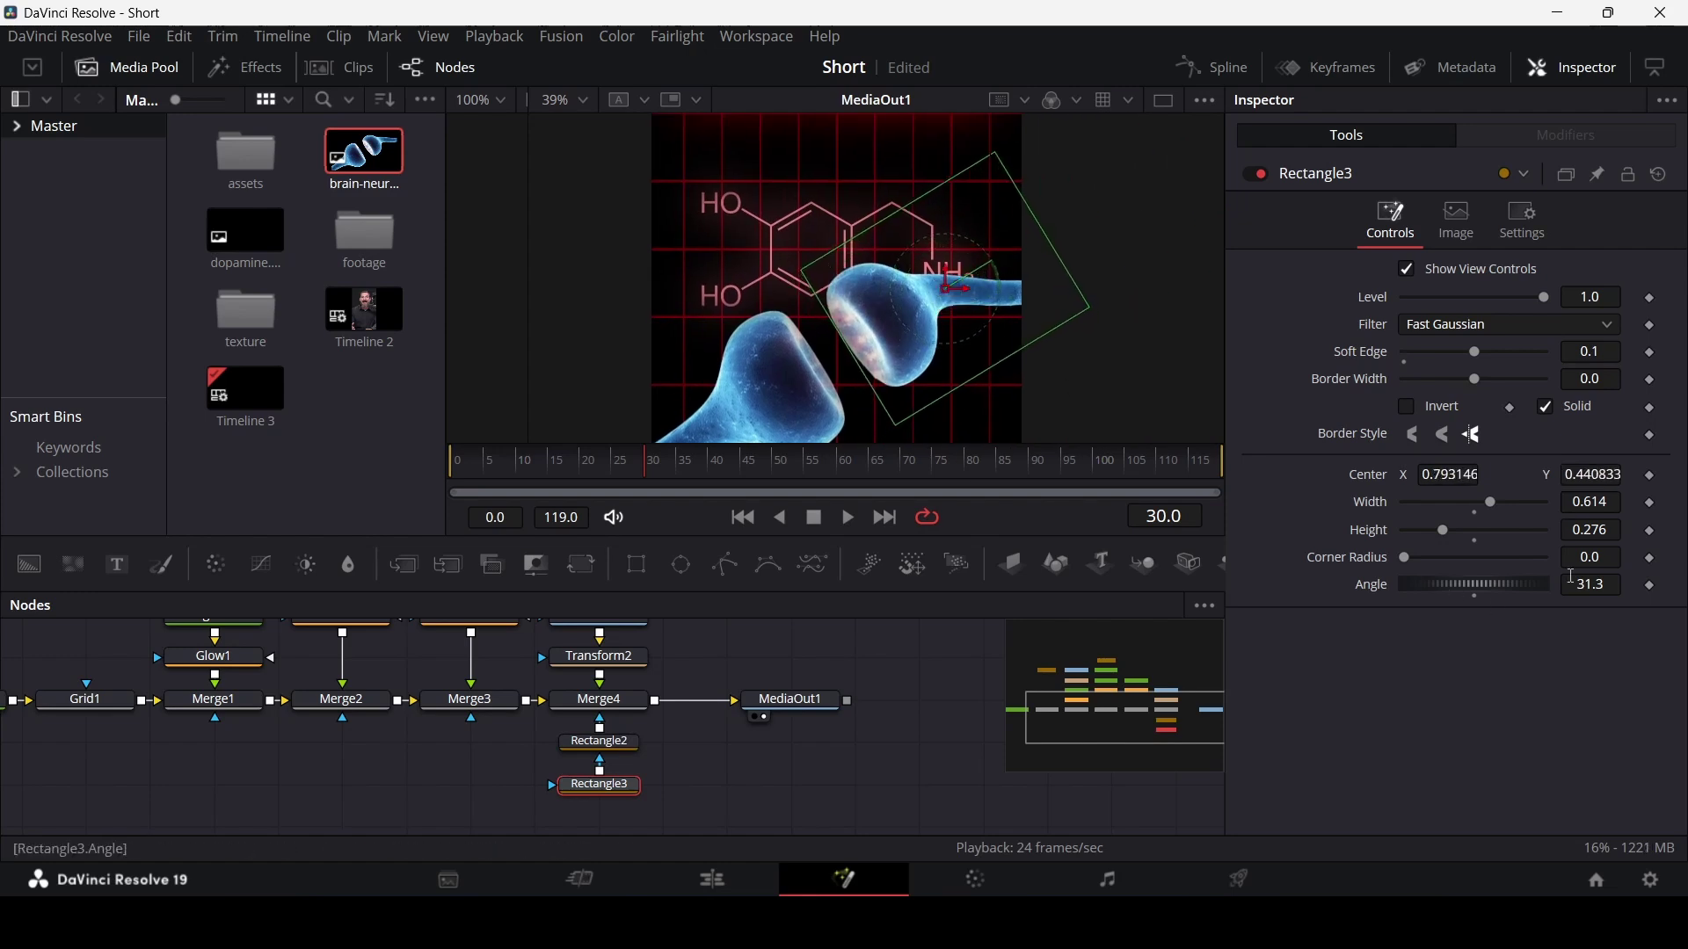
drag(1589, 591, 1606, 591)
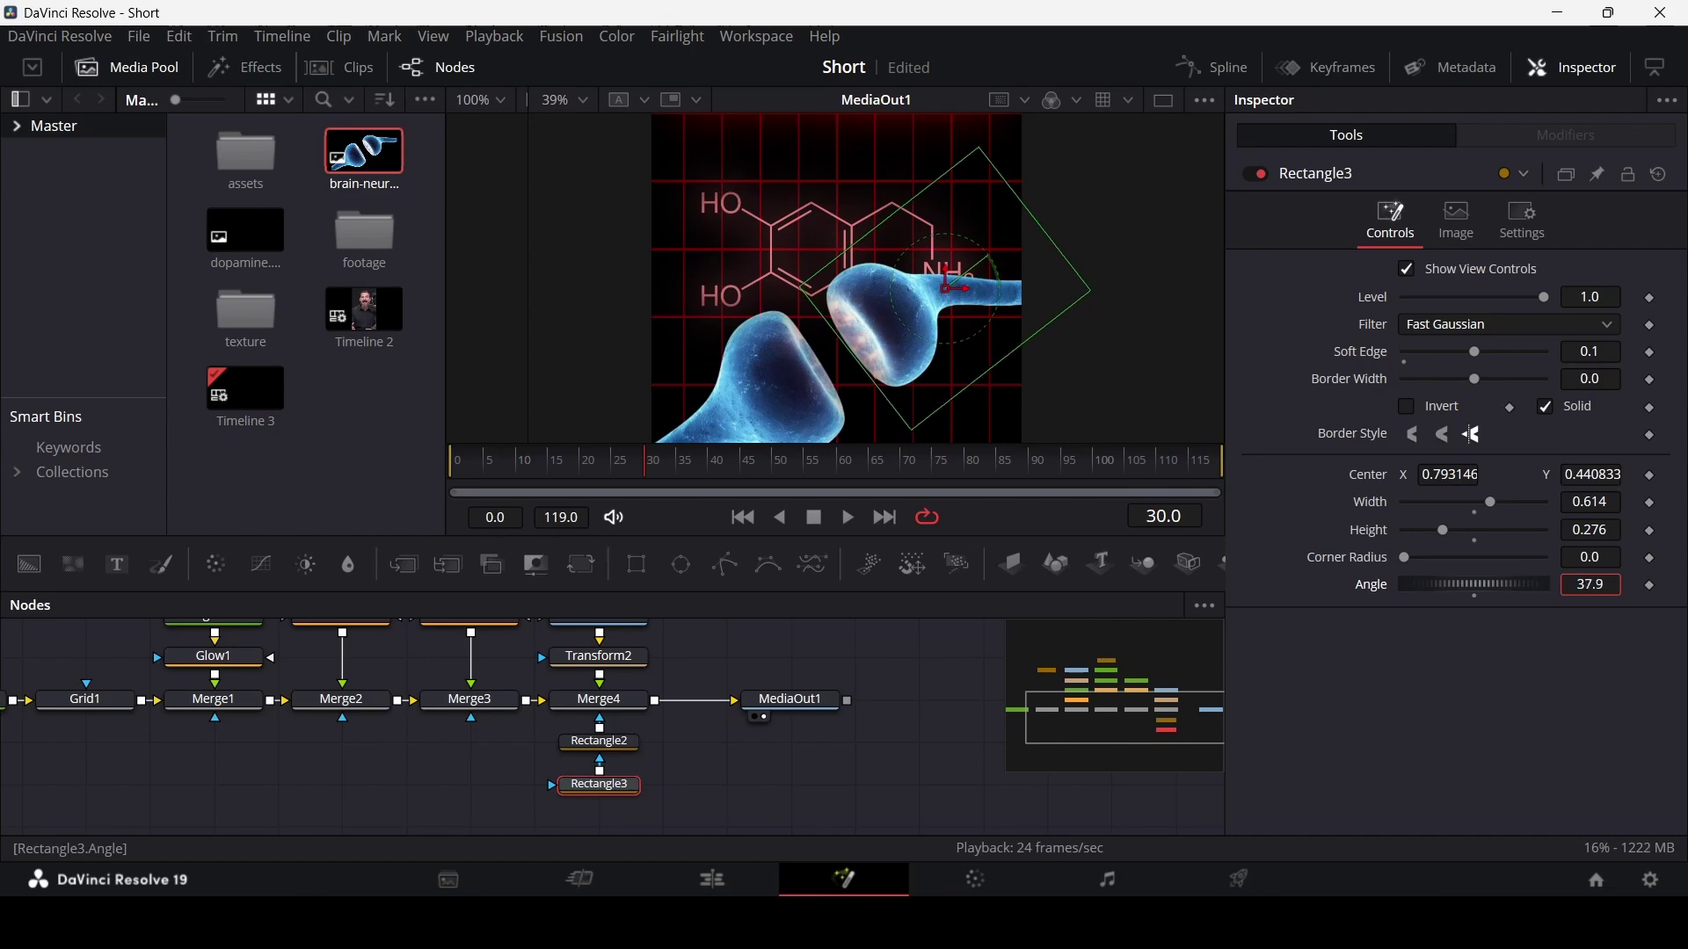
Disable and re-enable Rectangle2 to check its effect on the left neuron
click(599, 741)
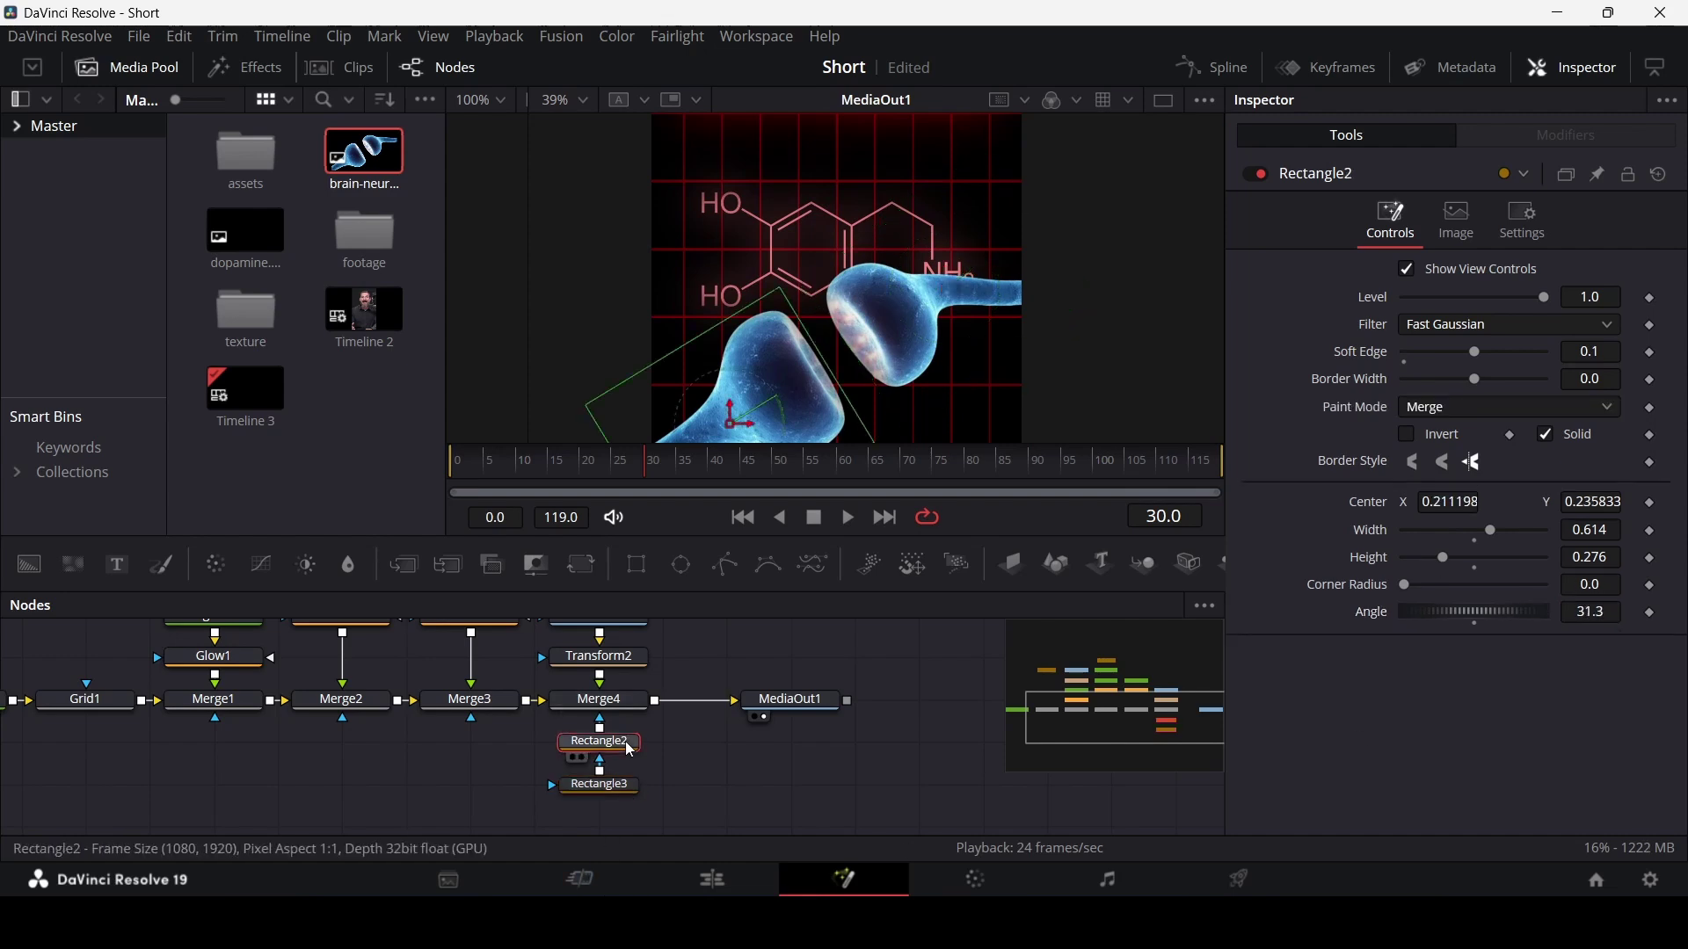
click(1257, 176)
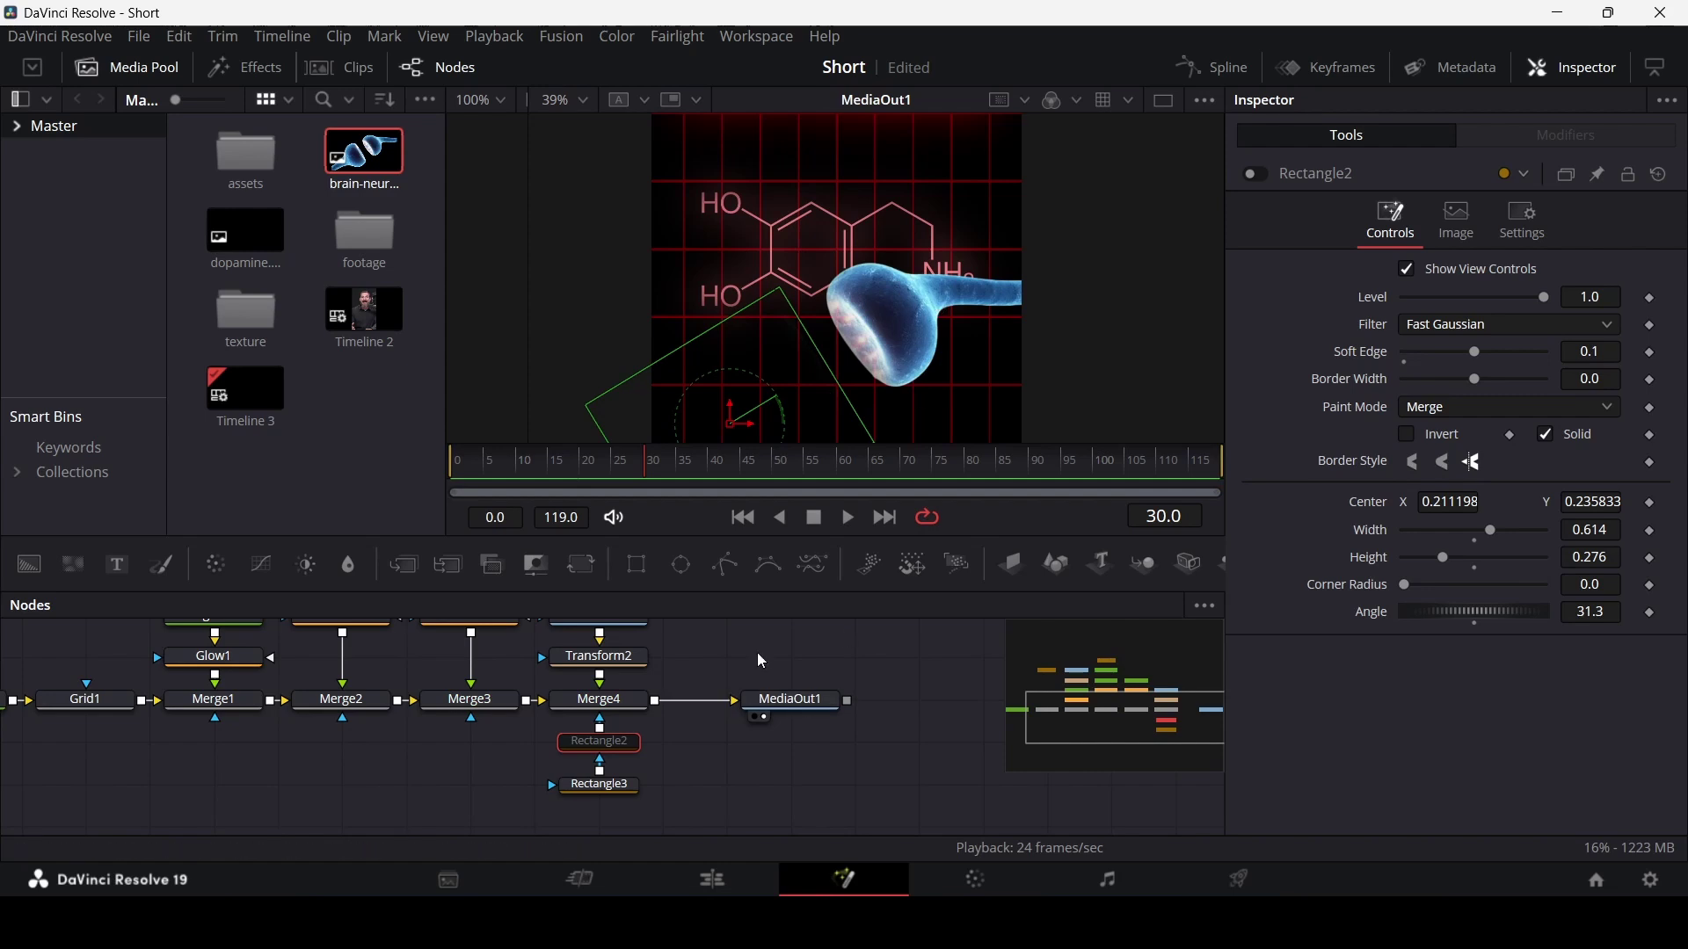
click(1255, 177)
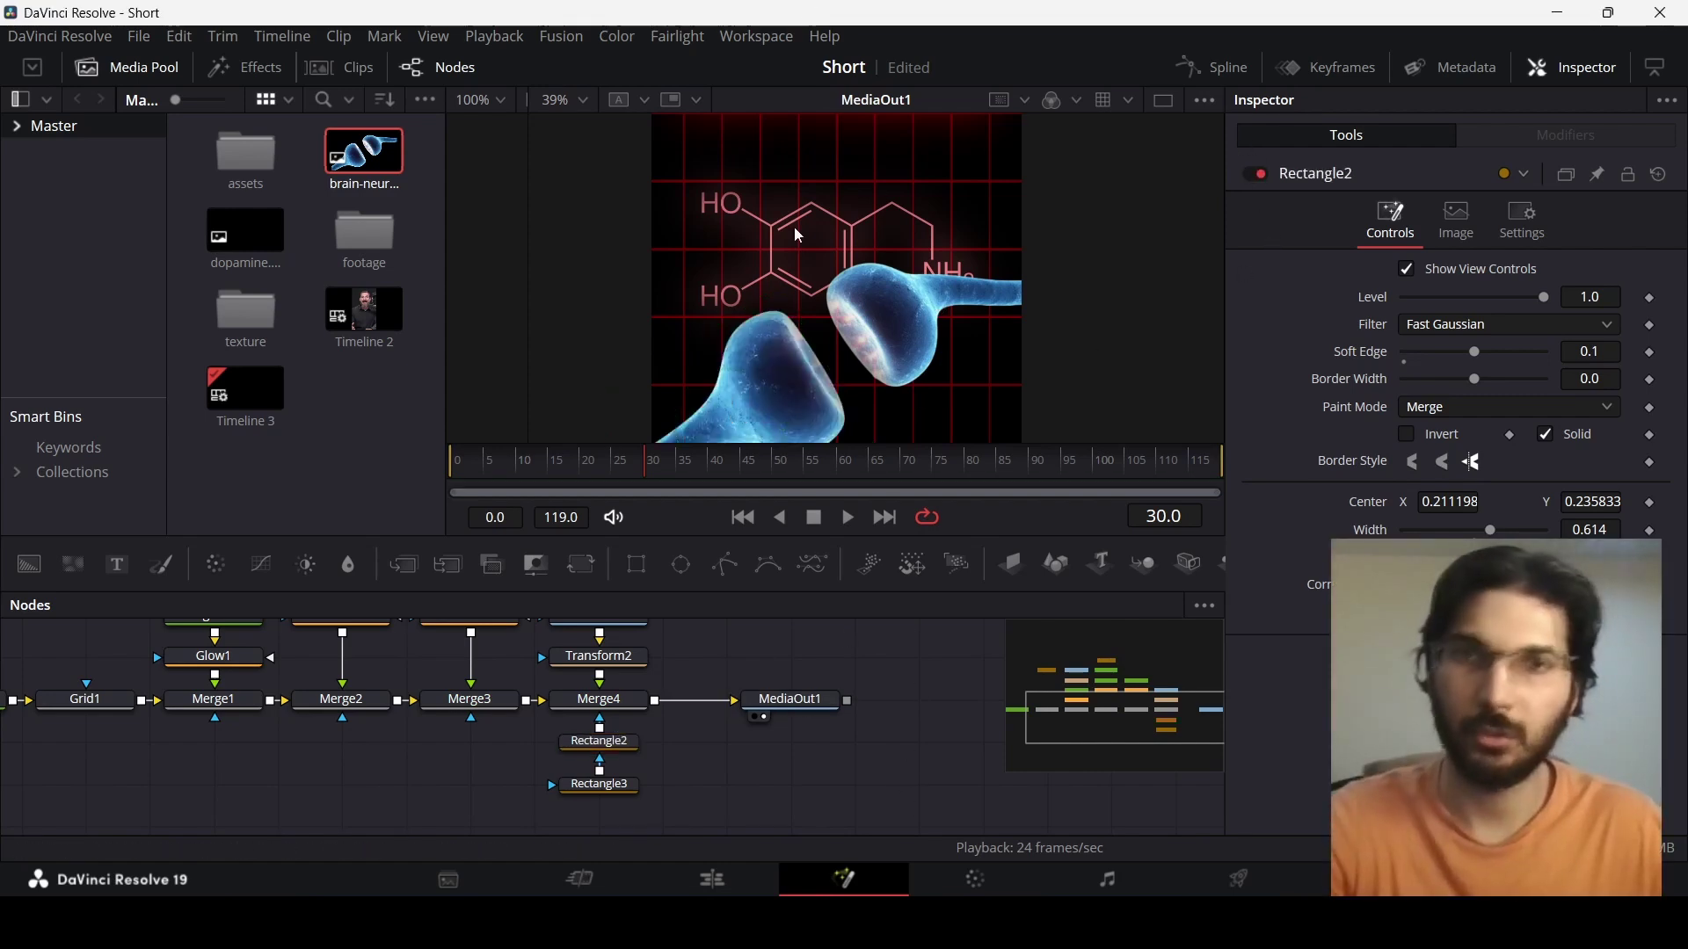
Keyframe the center of both Rectangle2 and Rectangle3 at frame 40
click(610, 747)
click(729, 474)
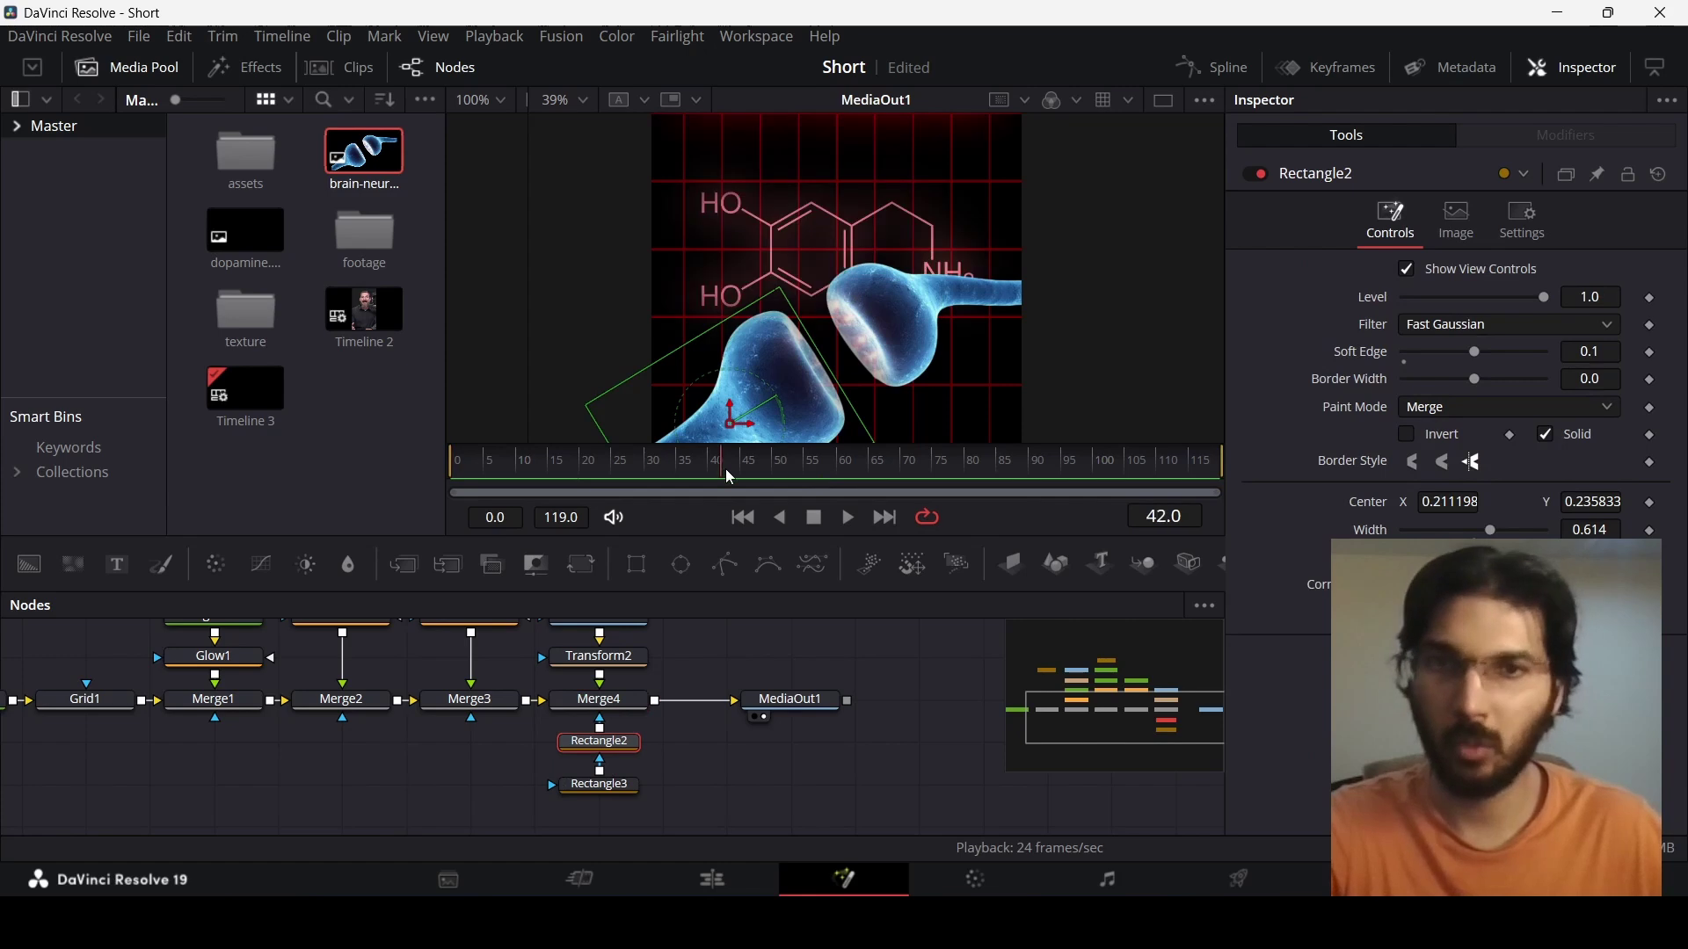
click(1649, 505)
click(606, 785)
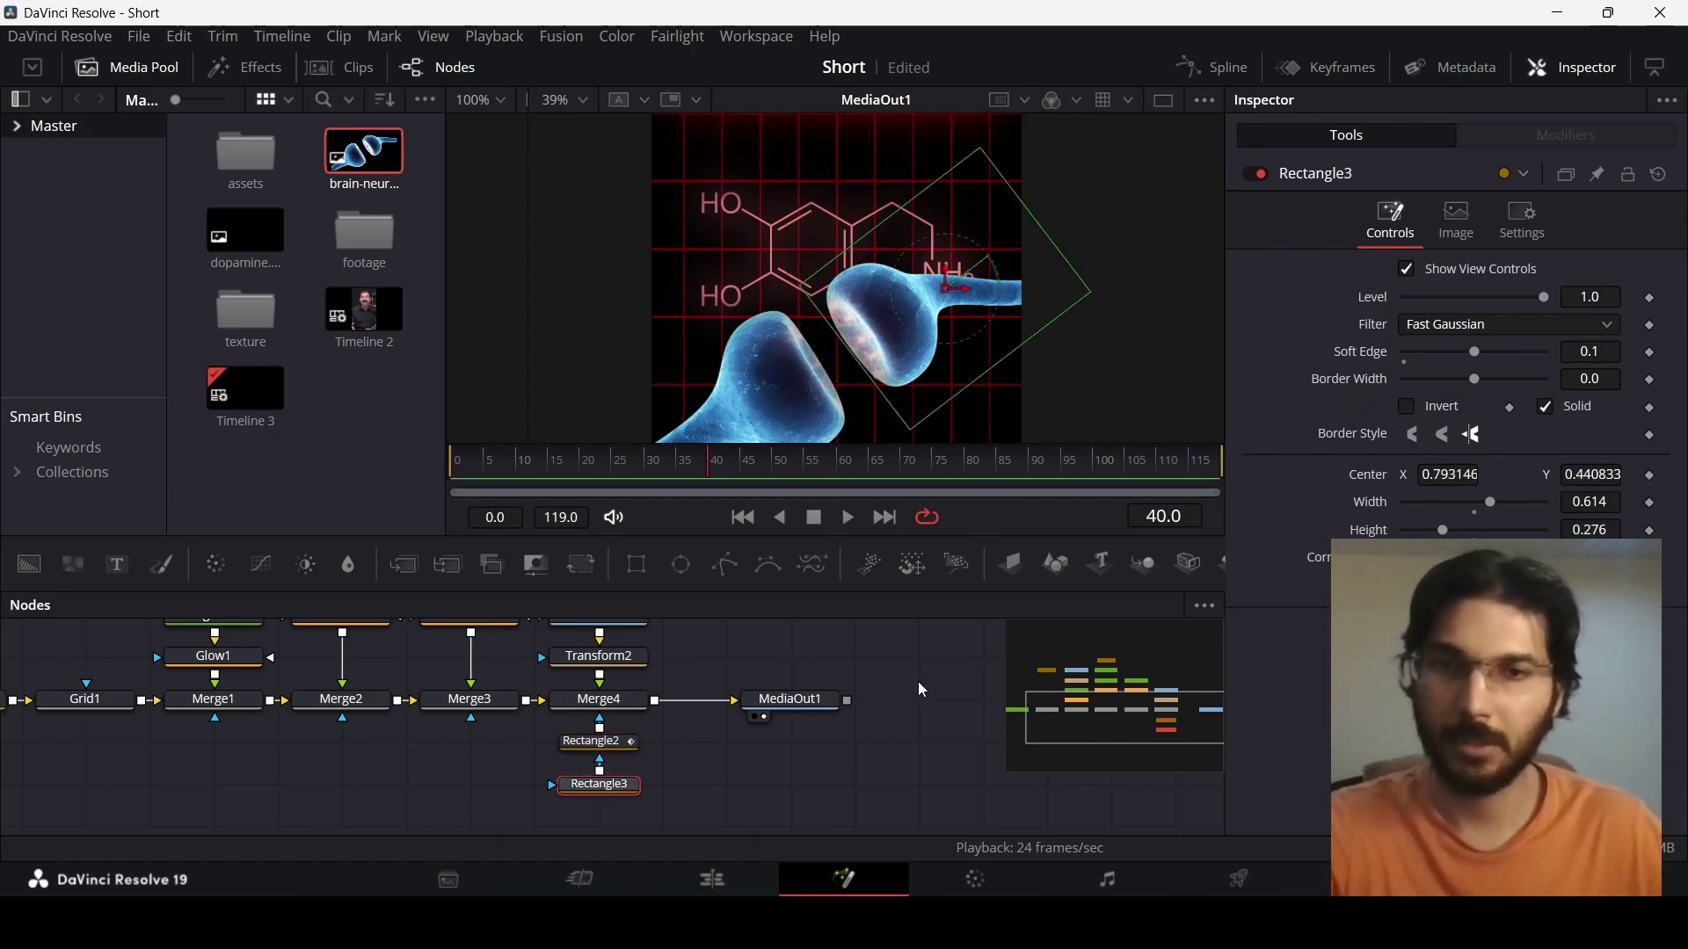
click(1650, 476)
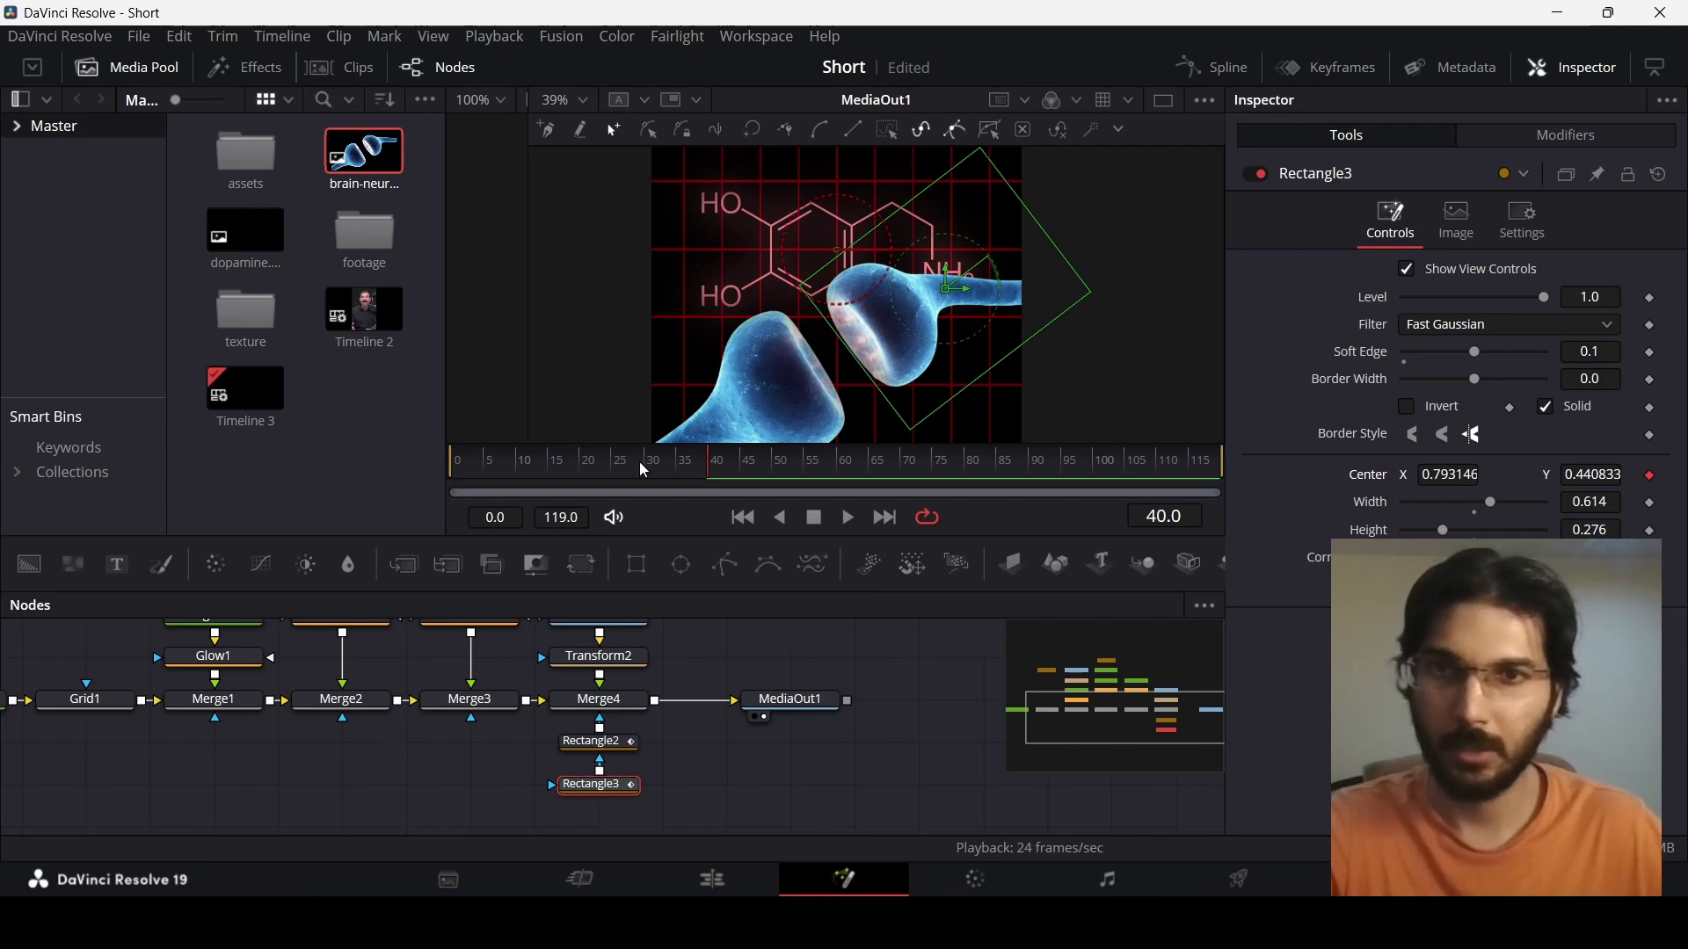
At frame 25, move Rectangle3 off-frame to about X 1.29, Y 0.58 and Rectangle2 to about X -0.35, Y 0.05, and preview the reveal
drag(613, 476, 620, 482)
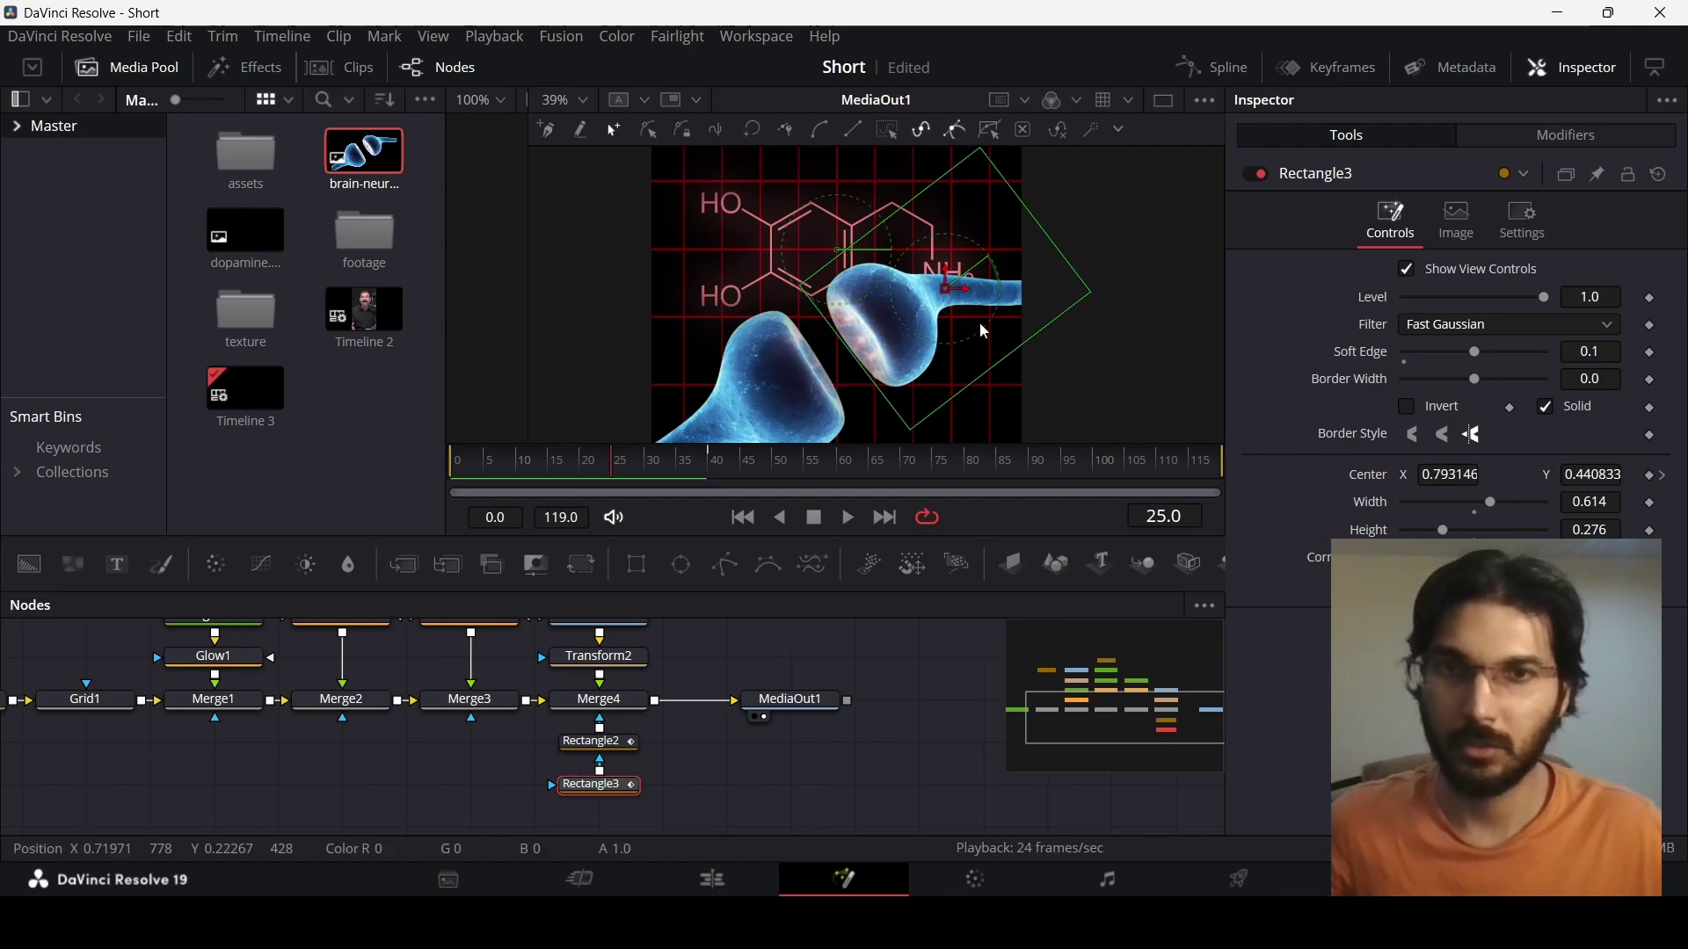
drag(947, 290, 1135, 199)
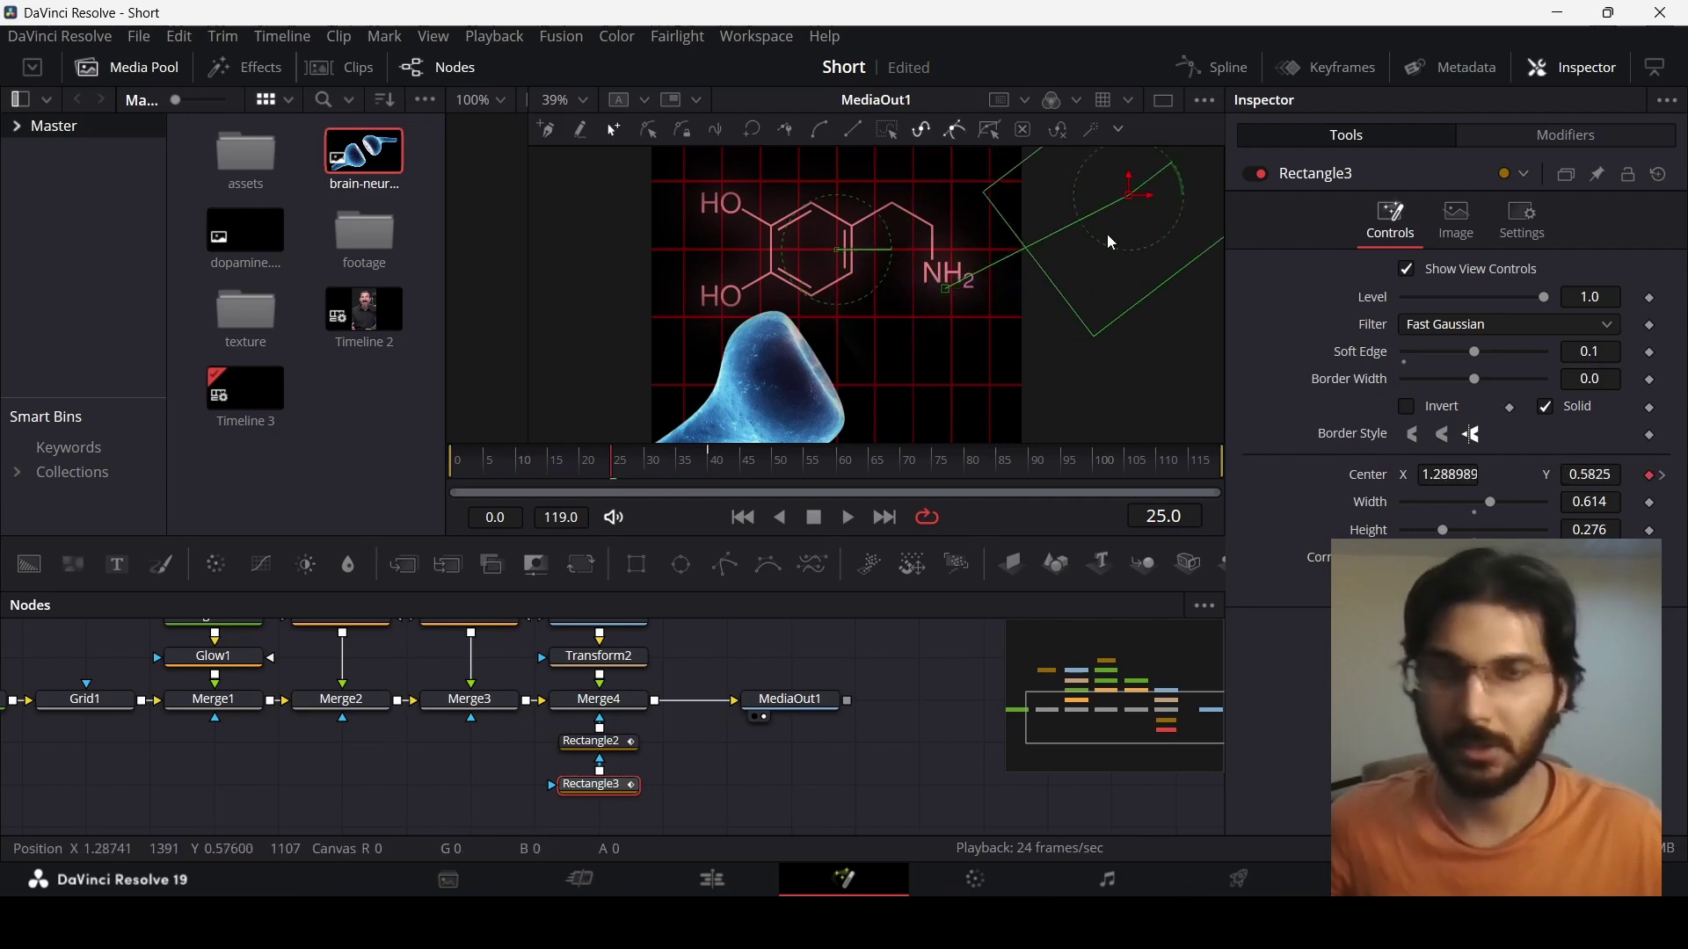
scroll(984, 333, down, 3)
scroll(985, 332, down, 2)
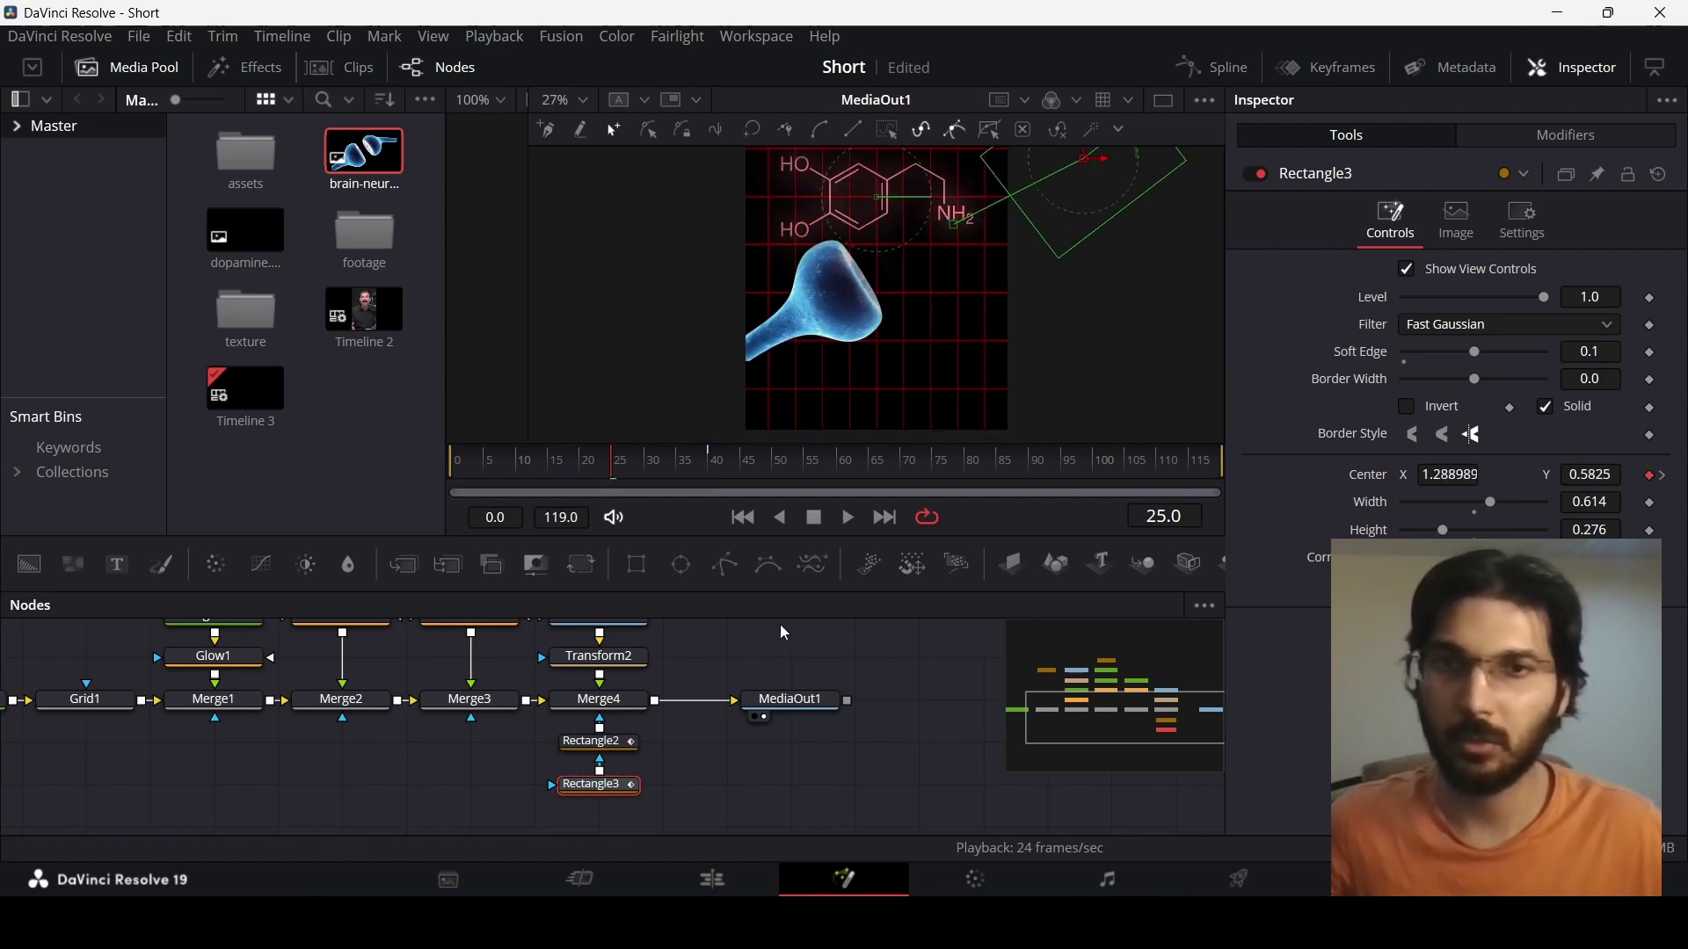
click(595, 743)
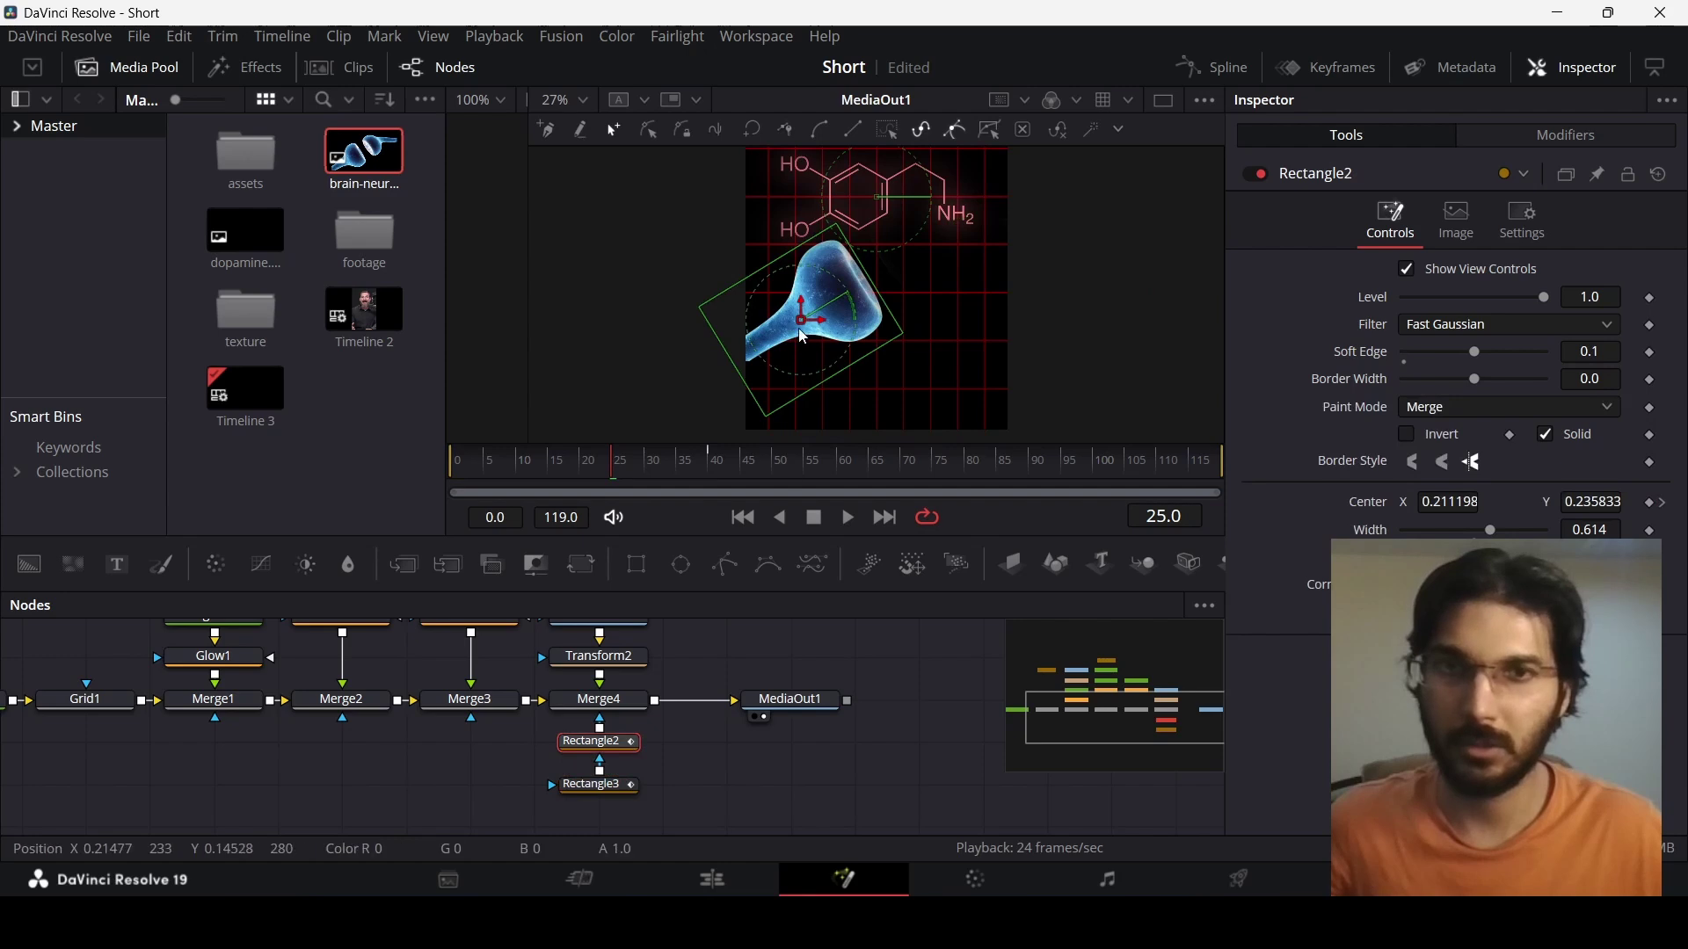
drag(803, 327, 667, 410)
click(741, 789)
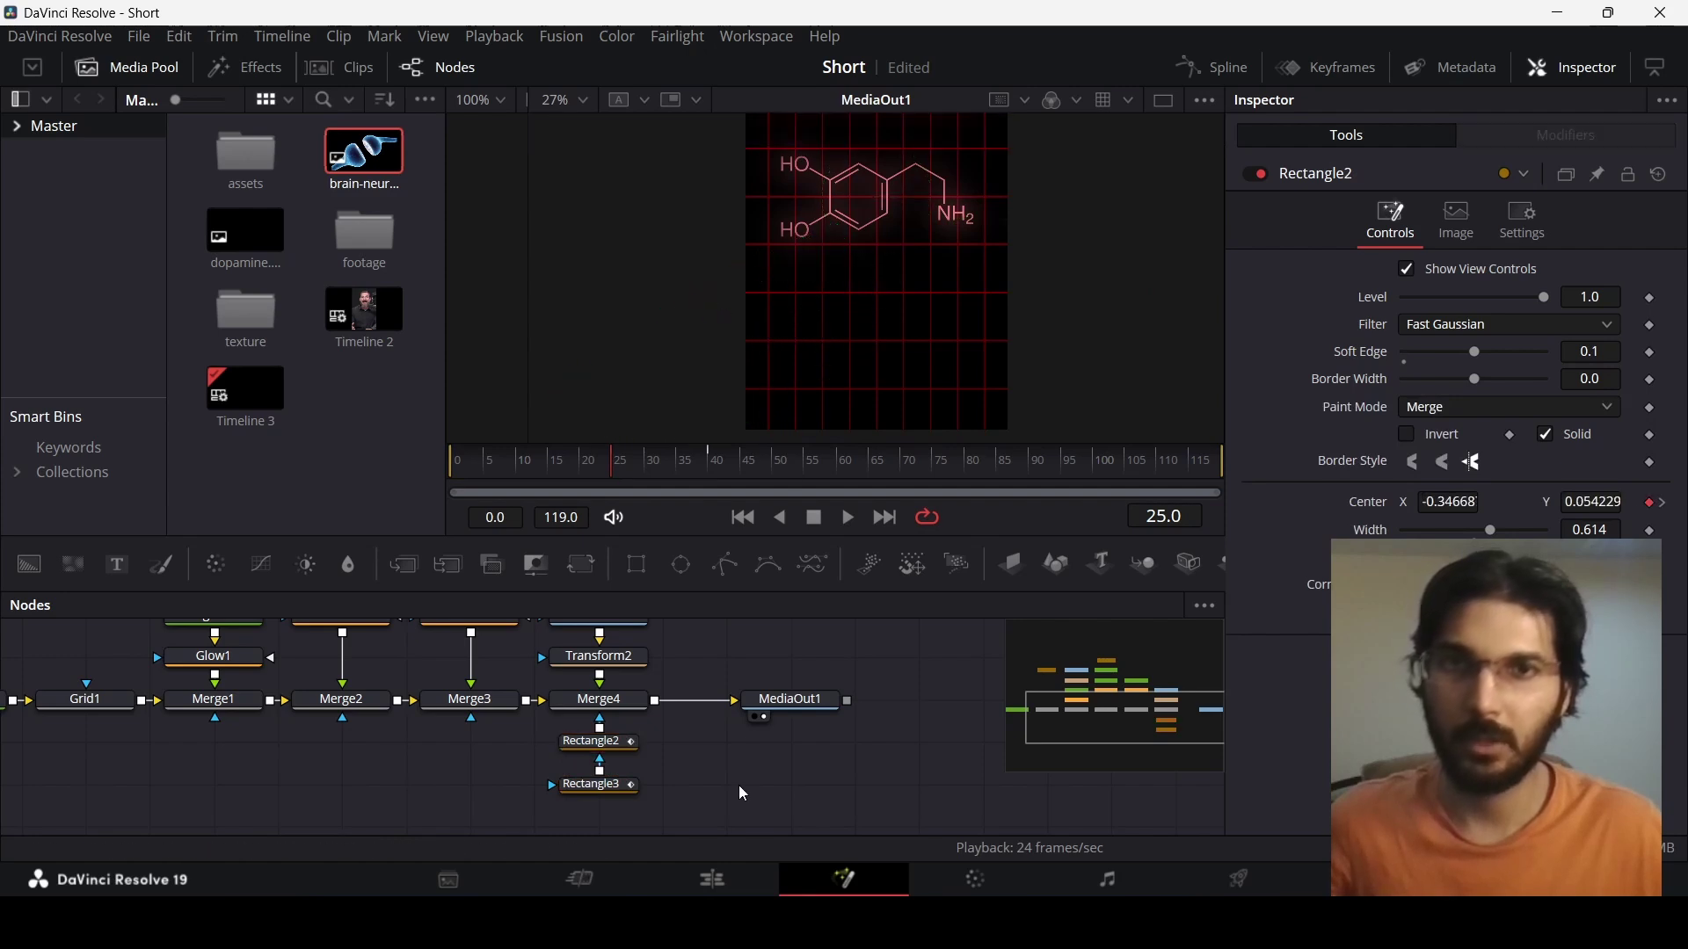
key(space)
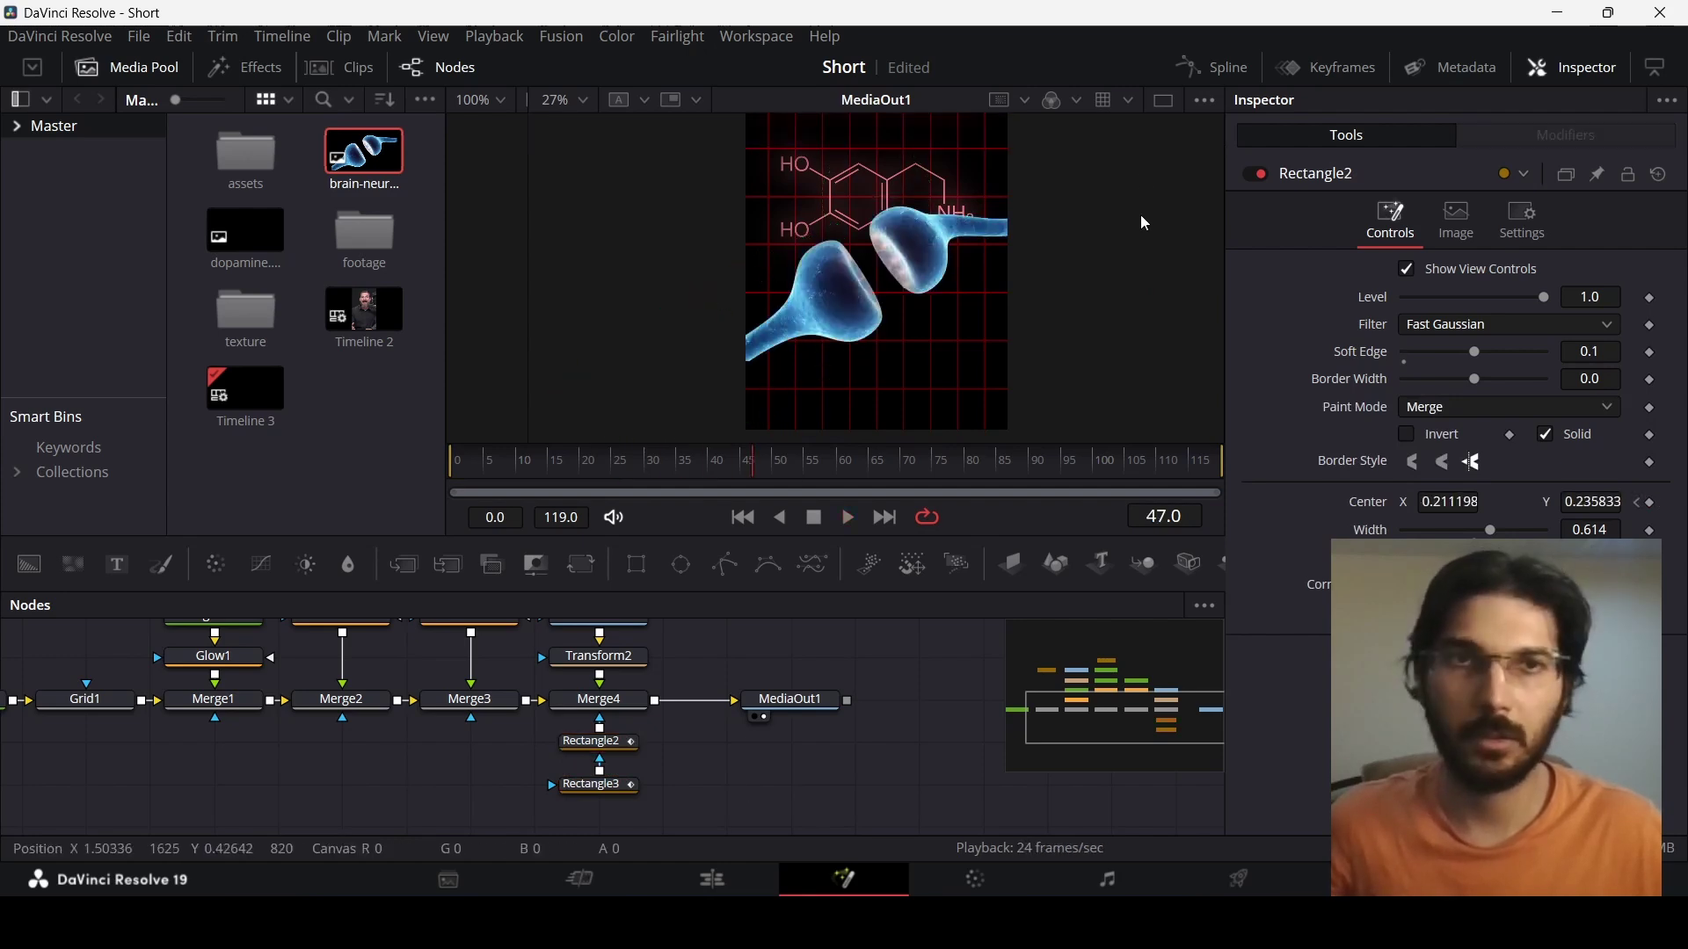
Smooth the displacement keyframes of Rectangle2 and Rectangle3 in the Spline editor and play back the neuron reveal
key(shift+F8)
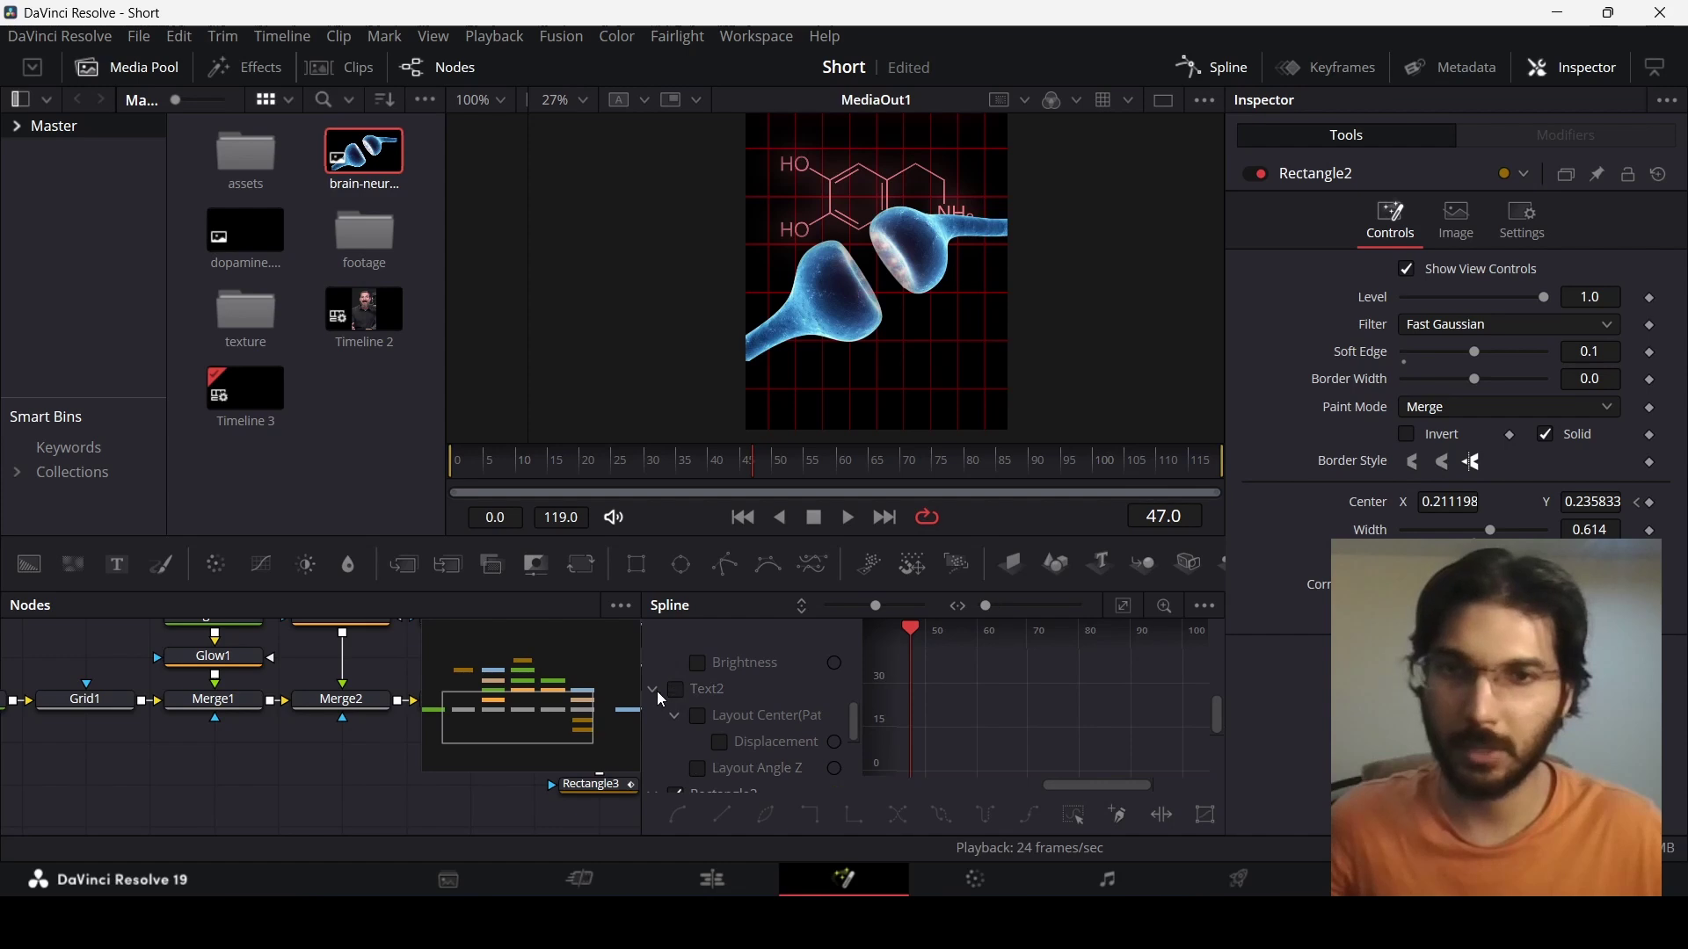
click(654, 689)
scroll(747, 760, down, 3)
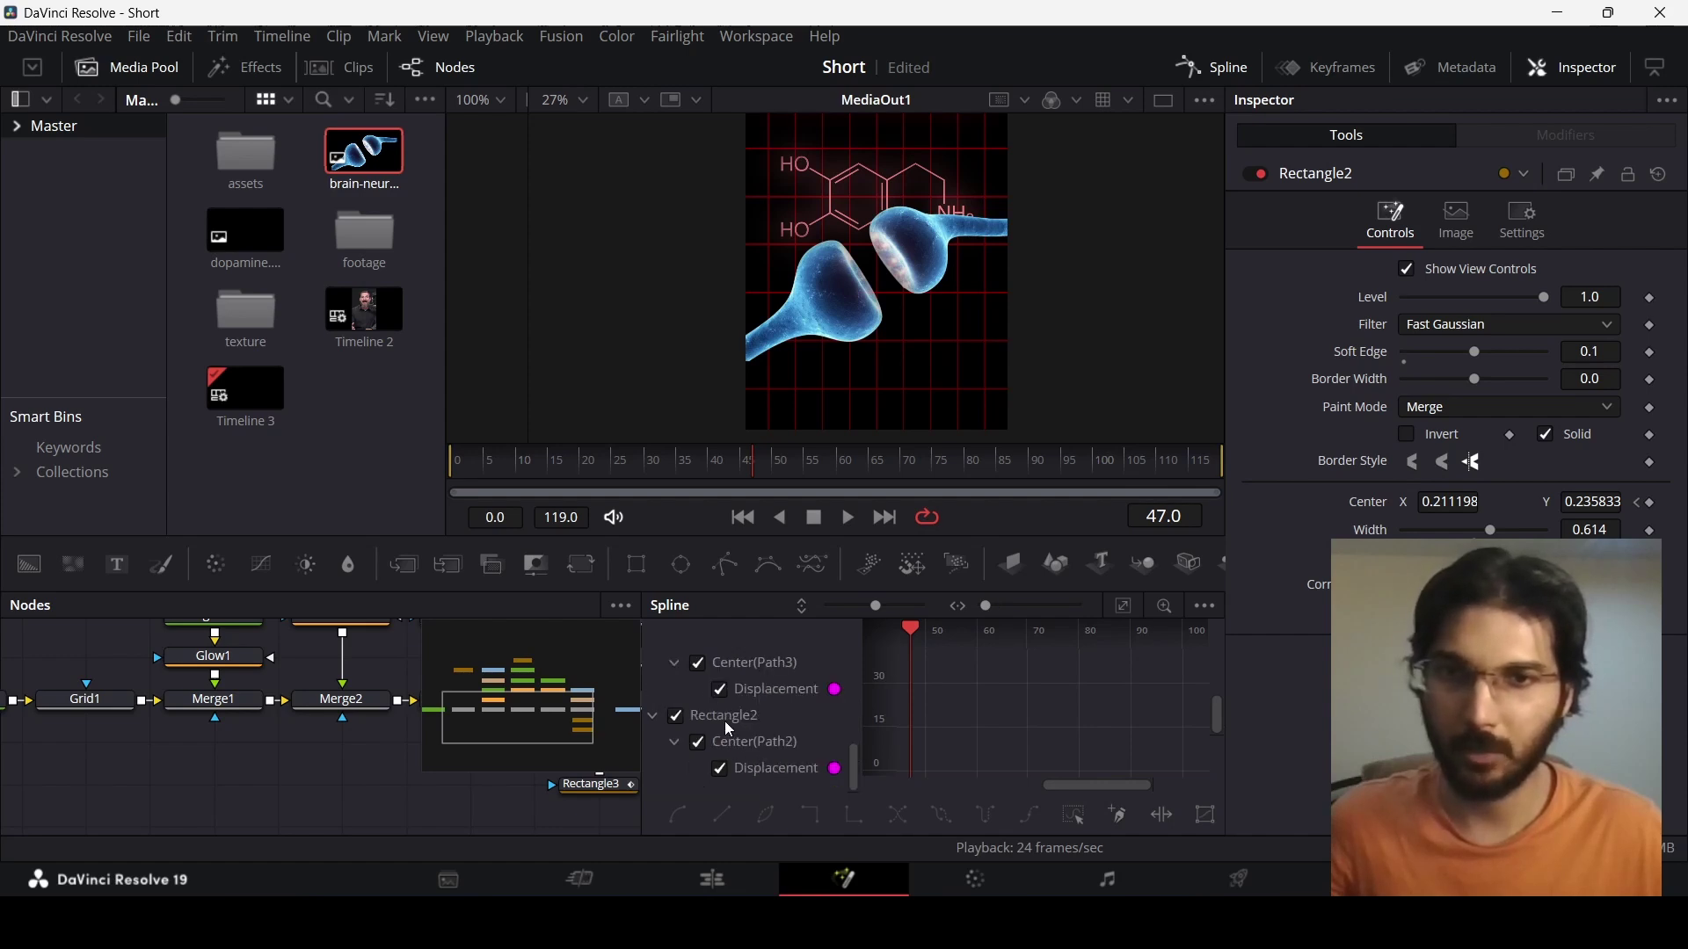
click(1124, 606)
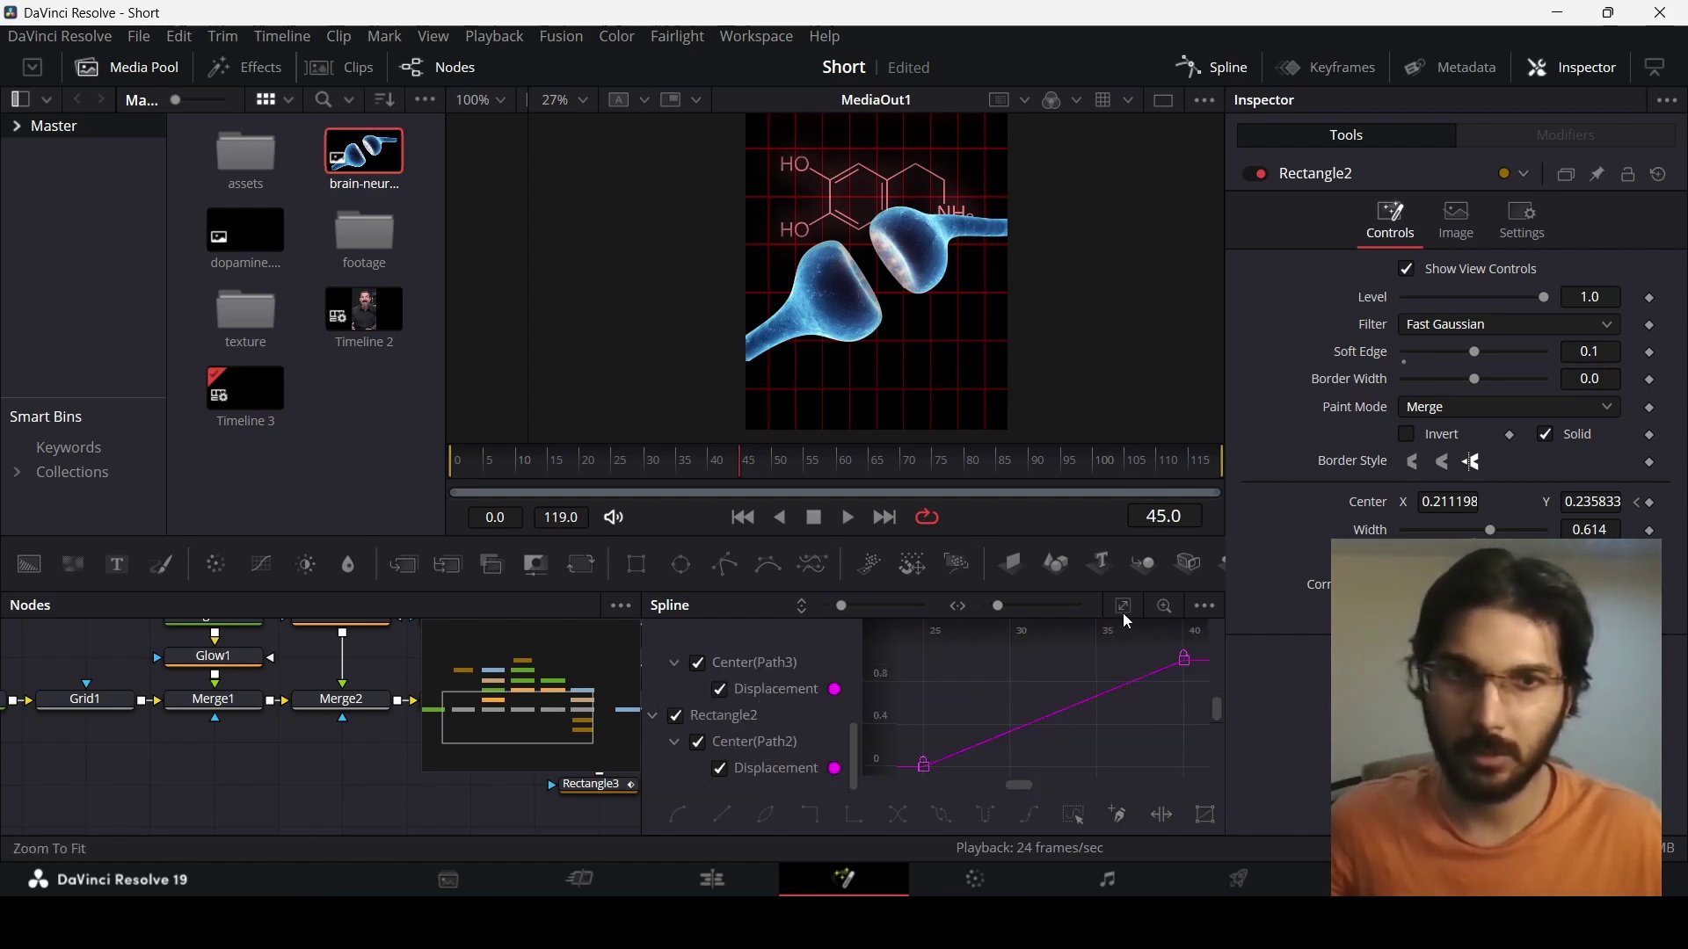
drag(1119, 636, 1175, 633)
key(shift+s)
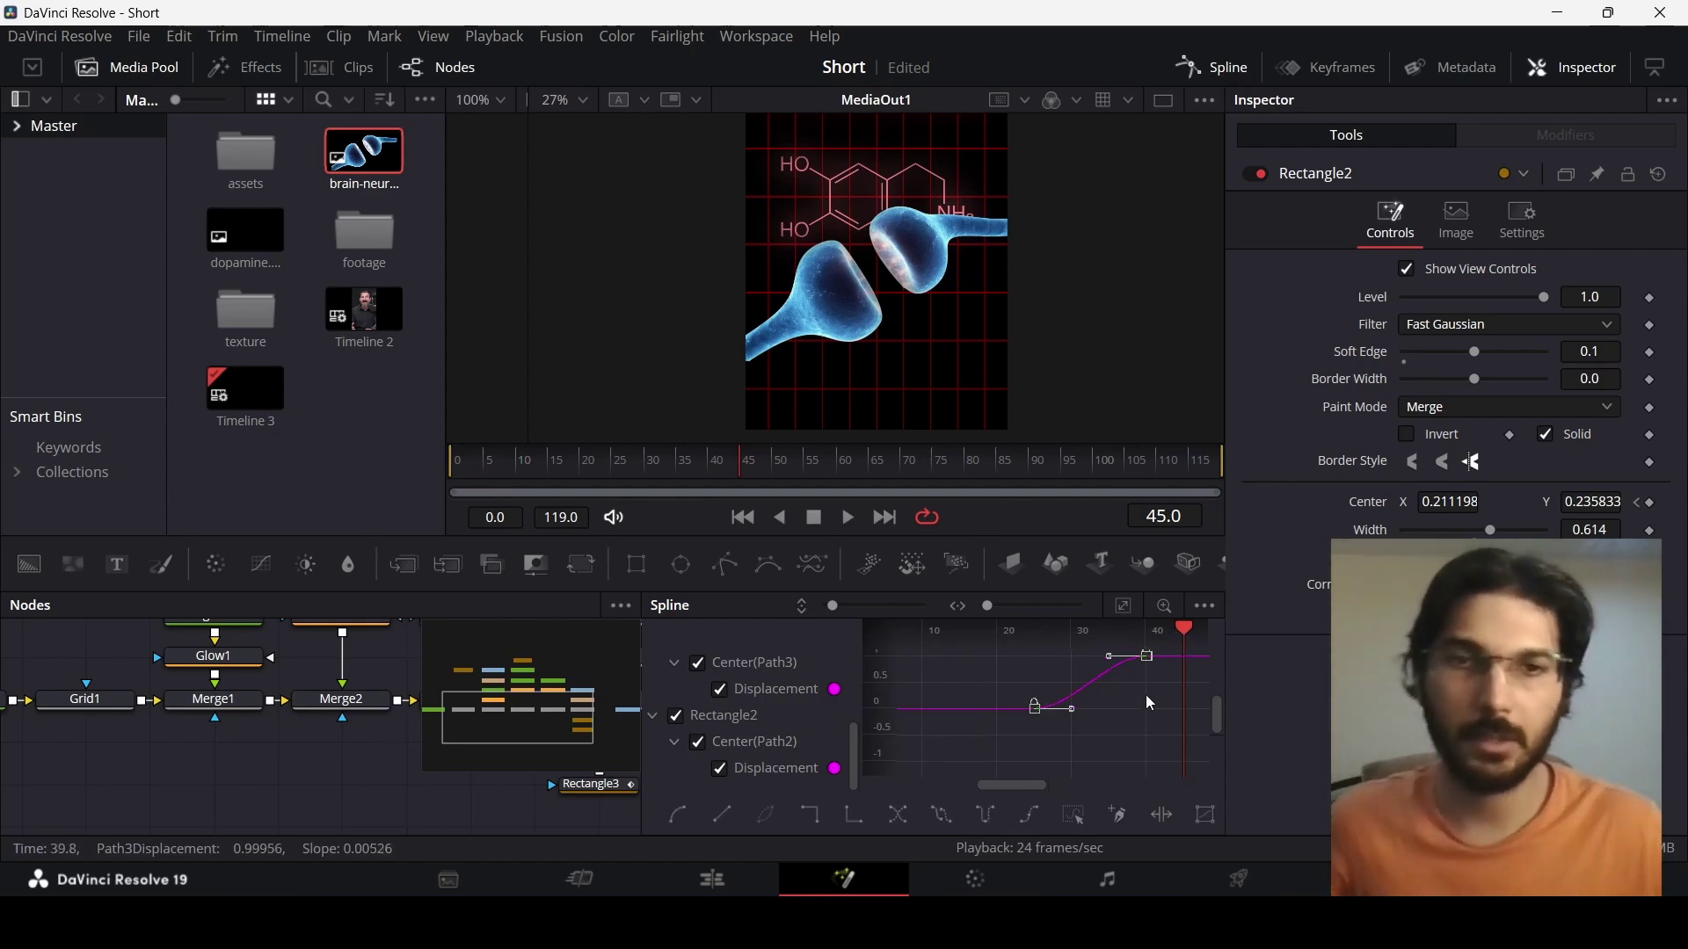
click(1196, 69)
key(space)
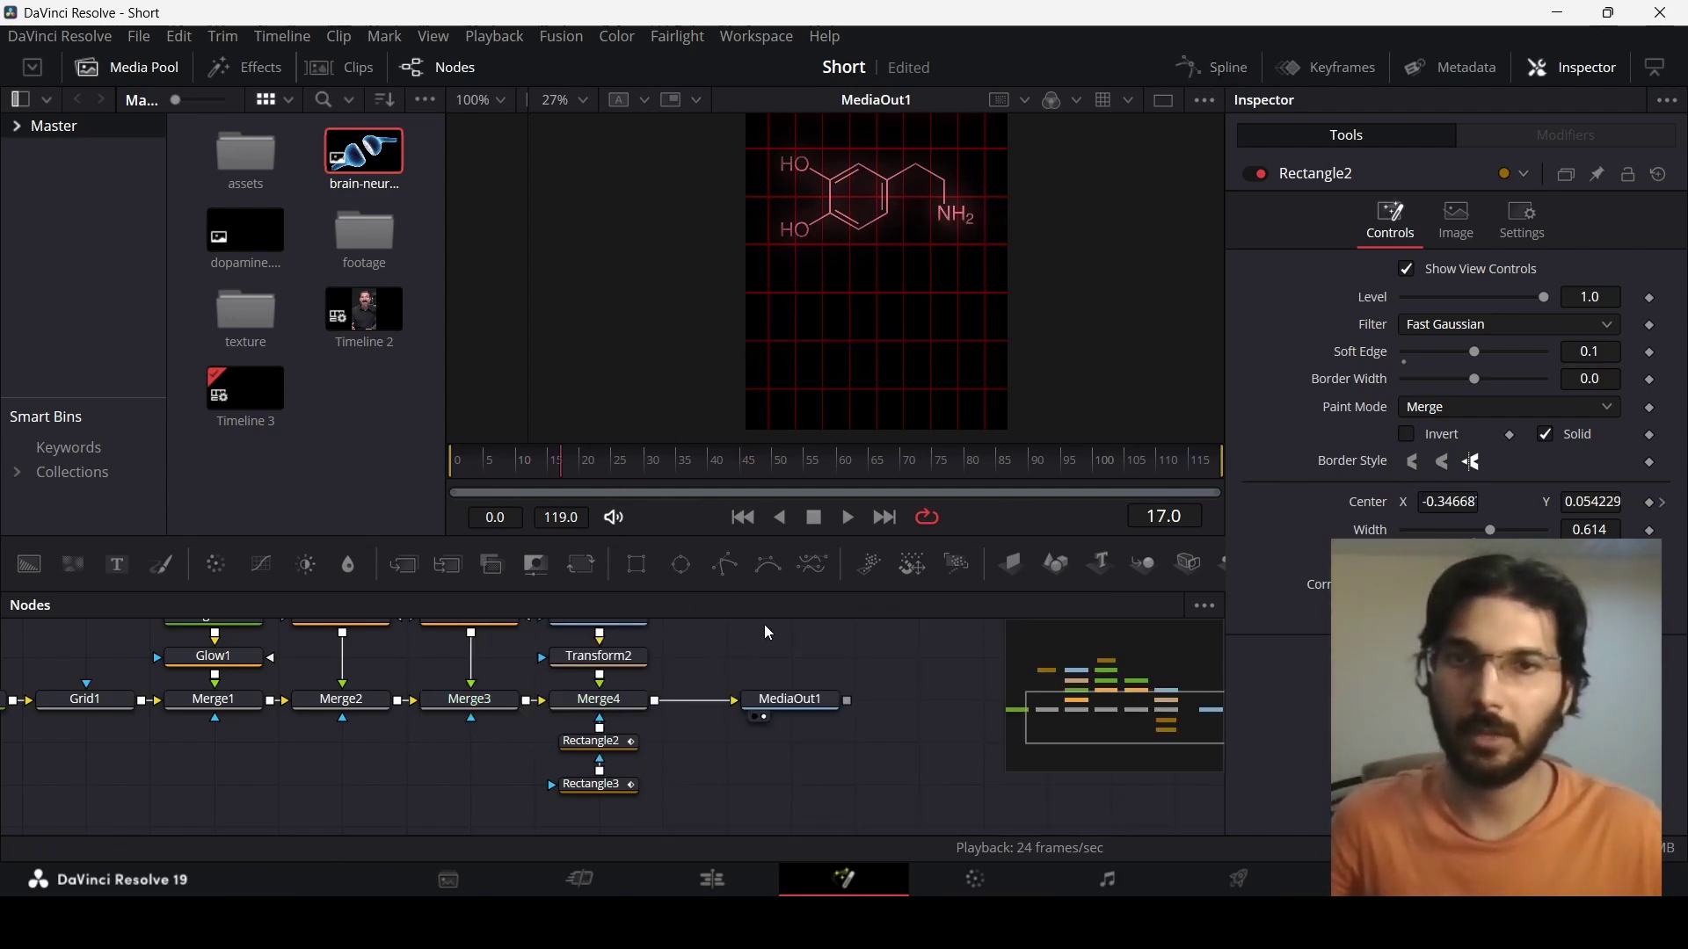
key(space)
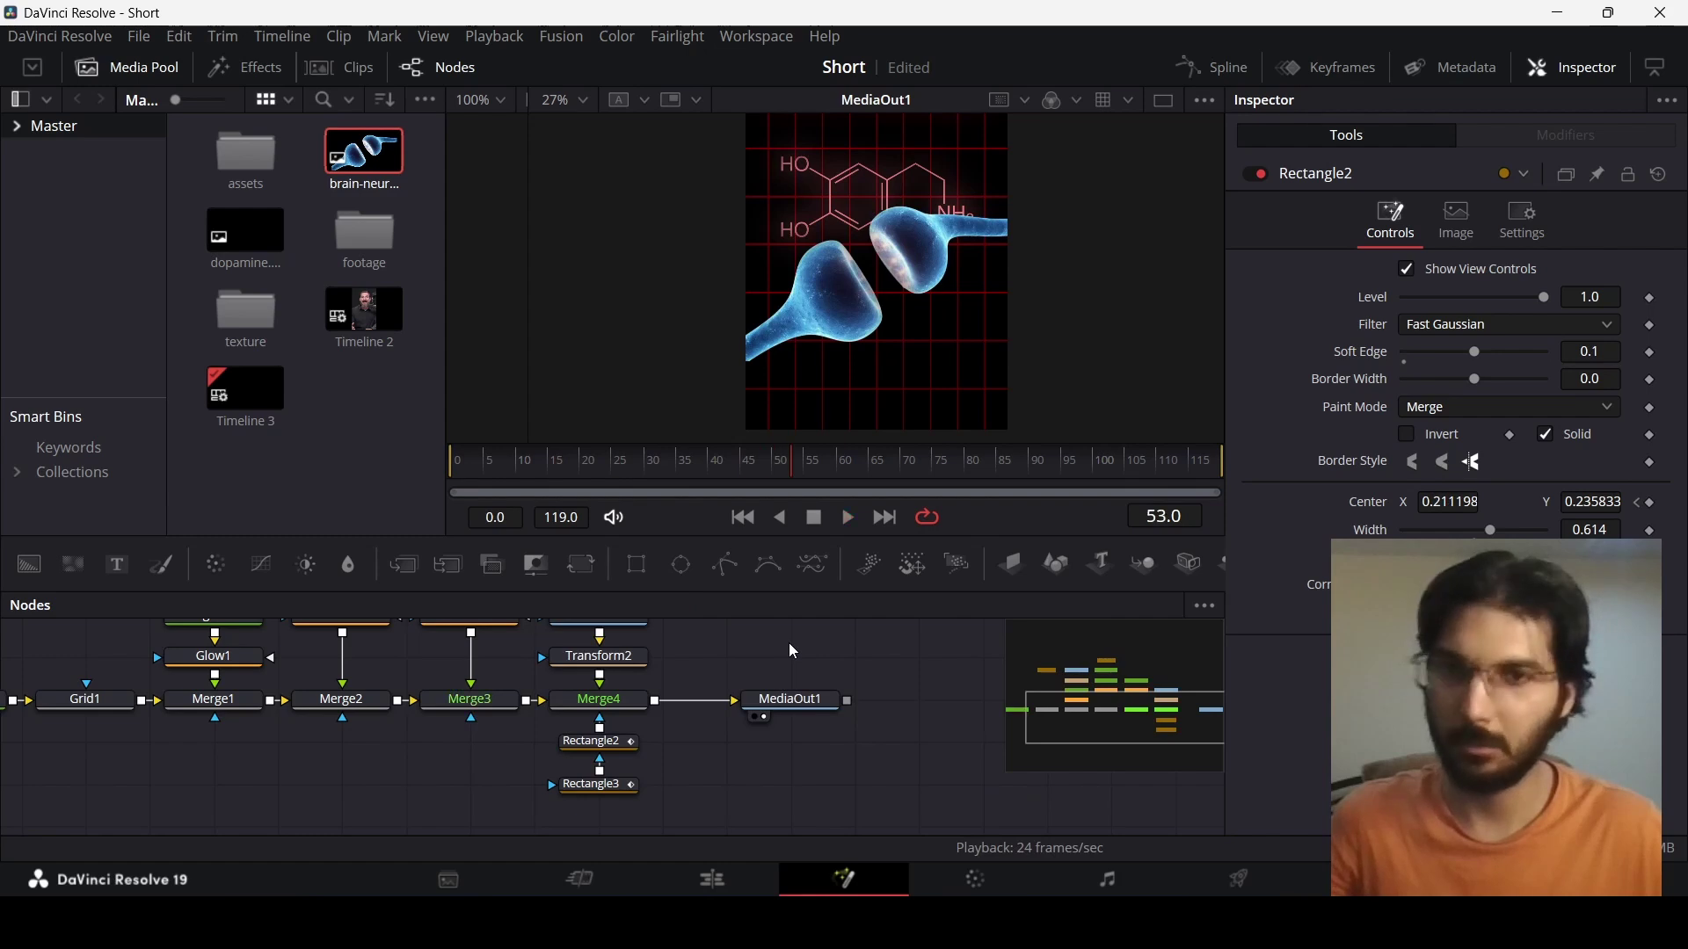
Make room before MediaOut1, add a pEmitter feeding a pRender, and merge the particles over Merge4's output
drag(790, 700, 958, 293)
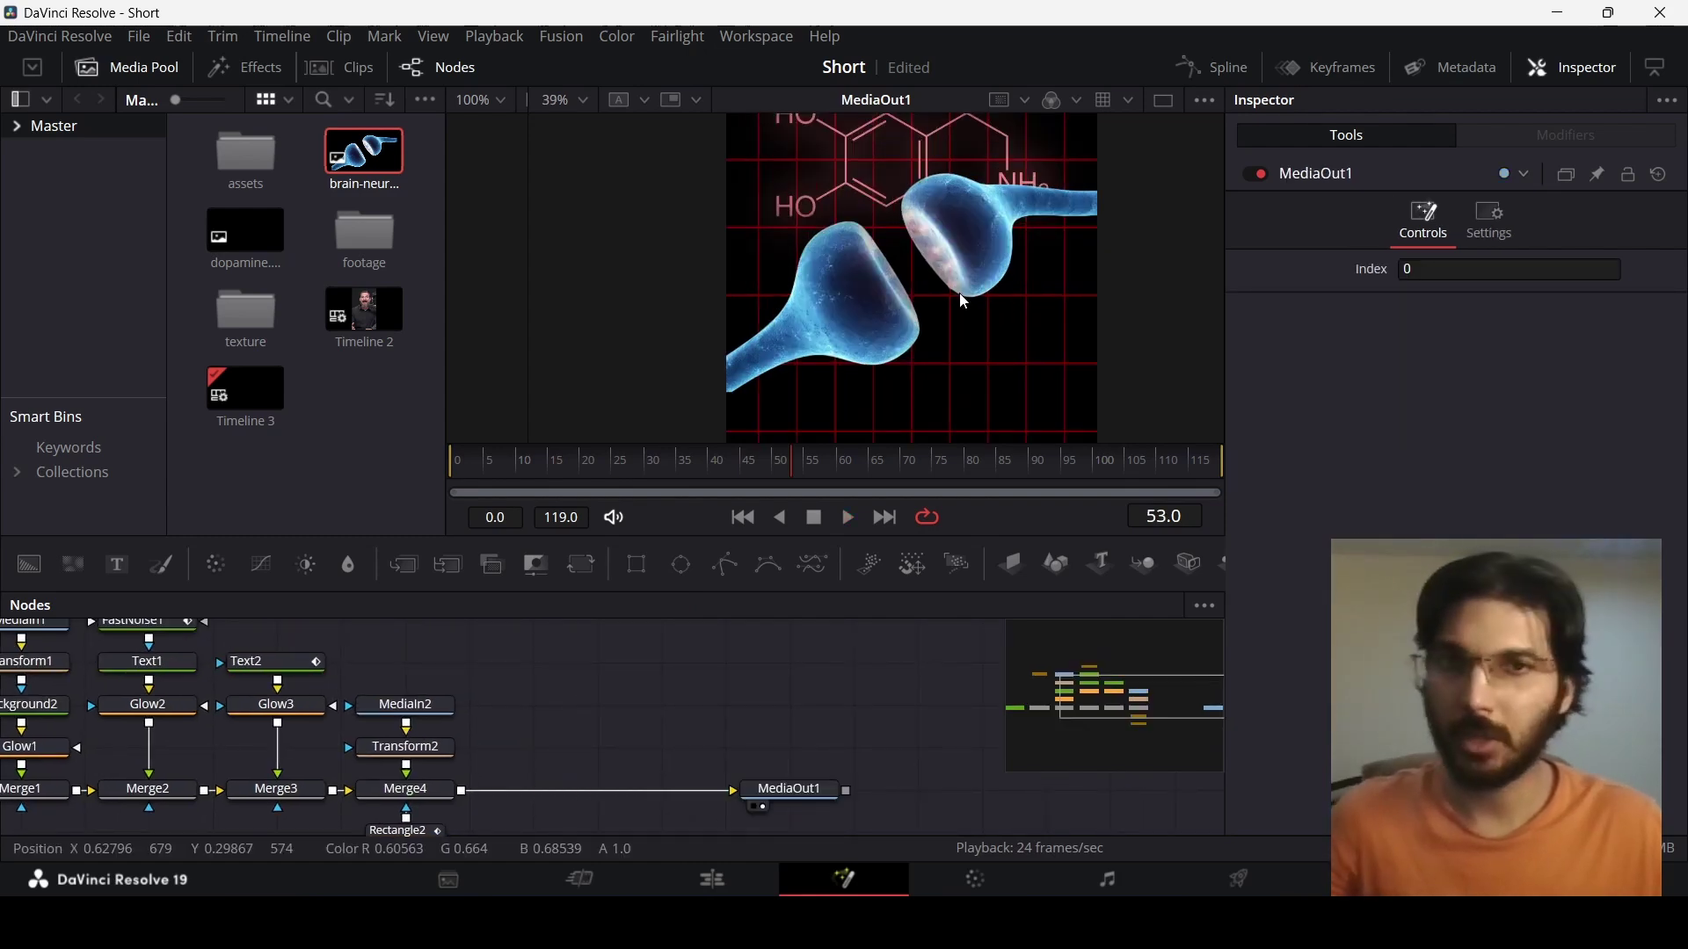
scroll(959, 294, up, 3)
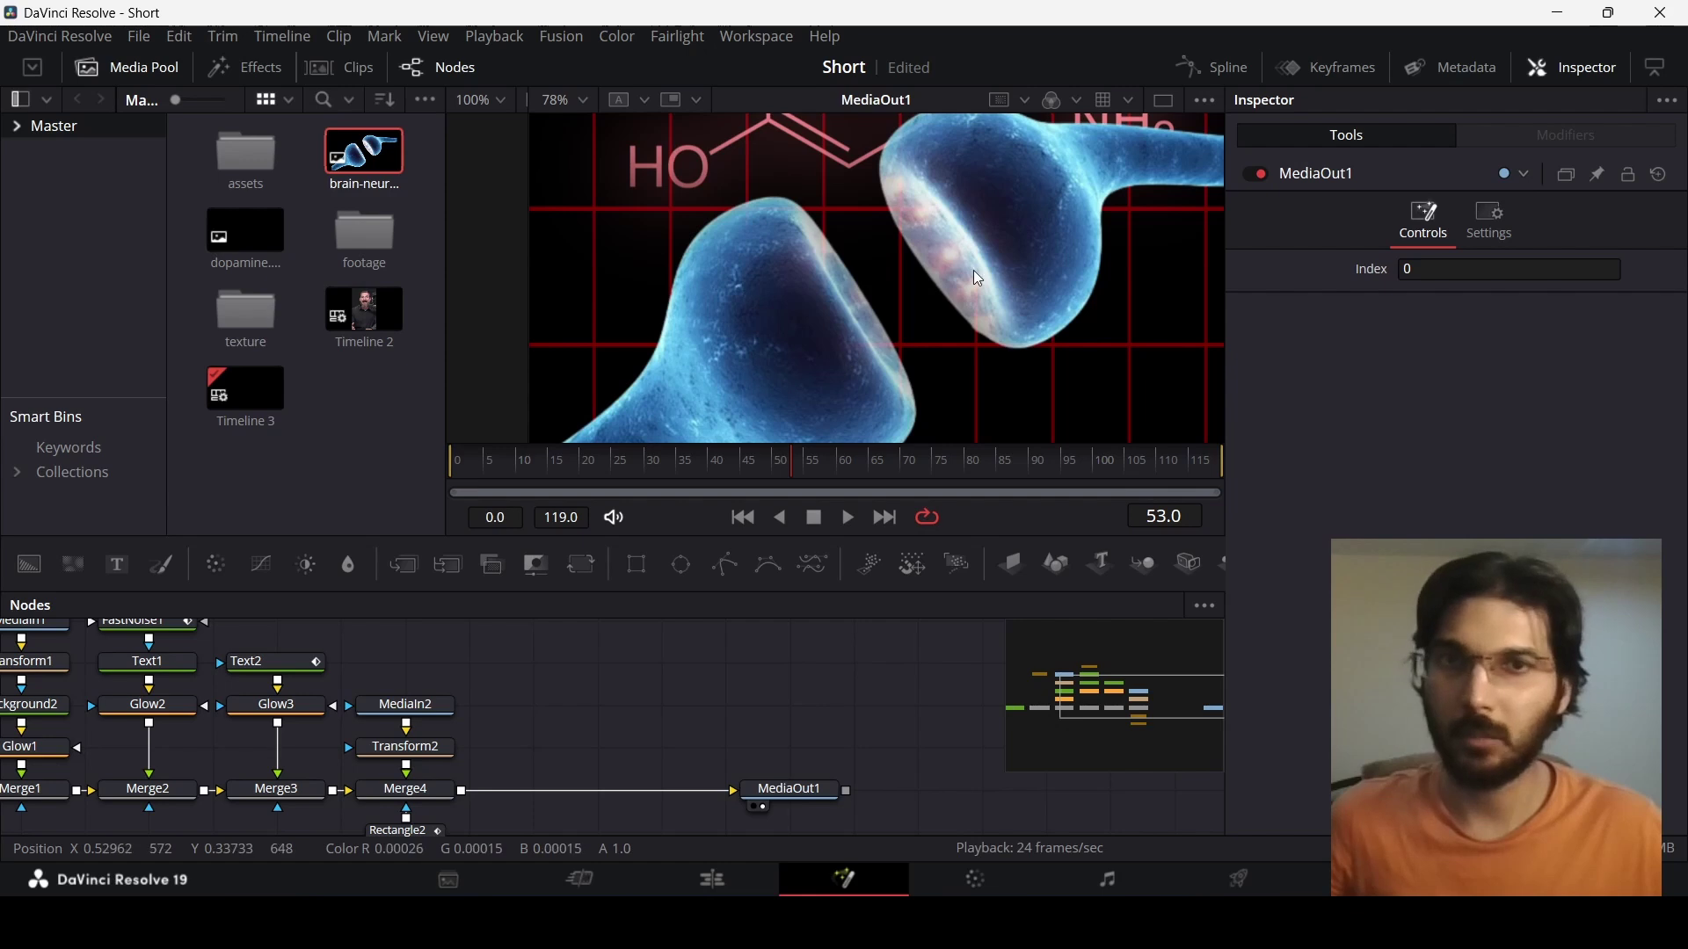
scroll(918, 318, down, 3)
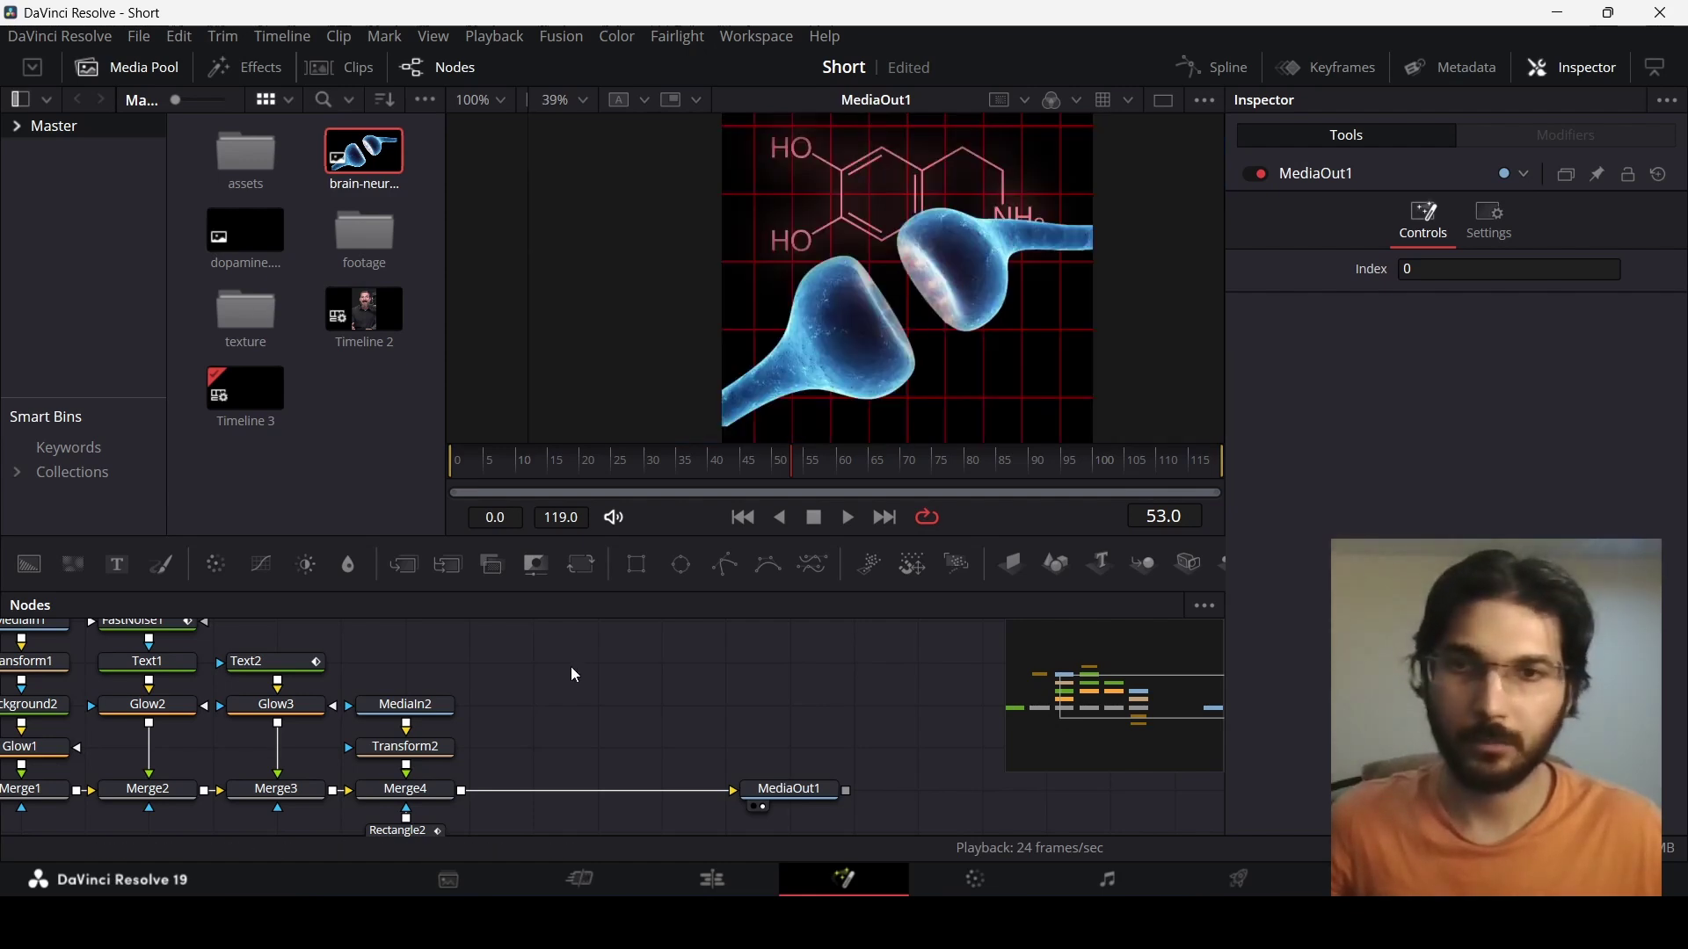
drag(644, 695, 757, 660)
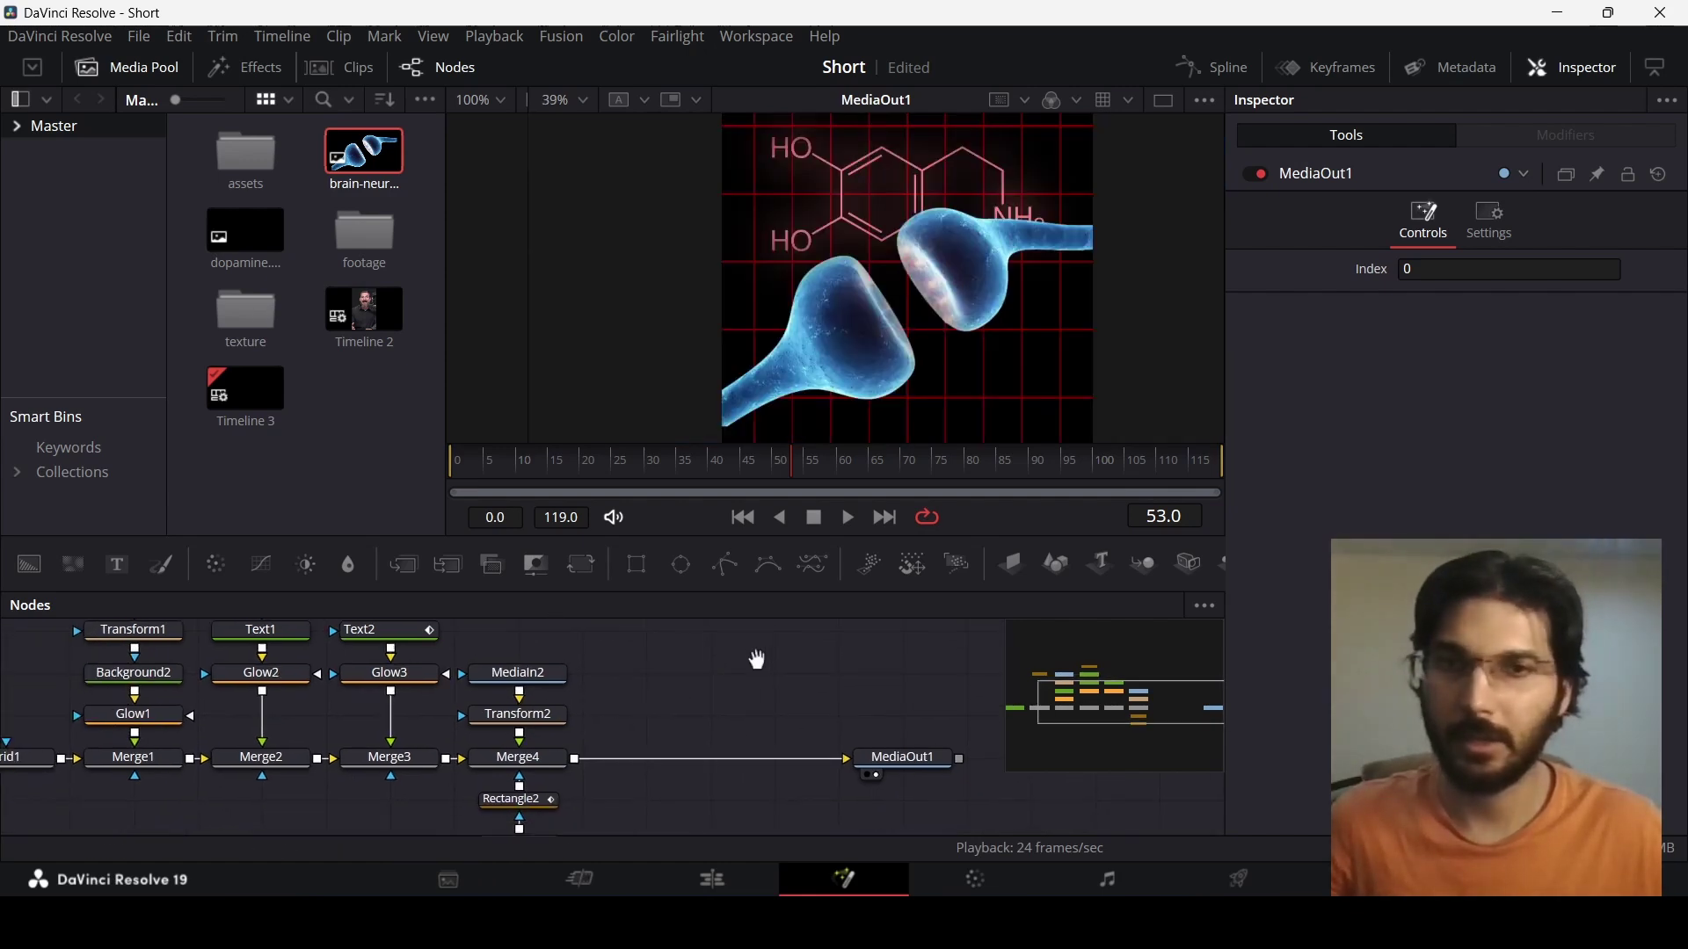
drag(869, 563, 877, 613)
drag(671, 678, 672, 677)
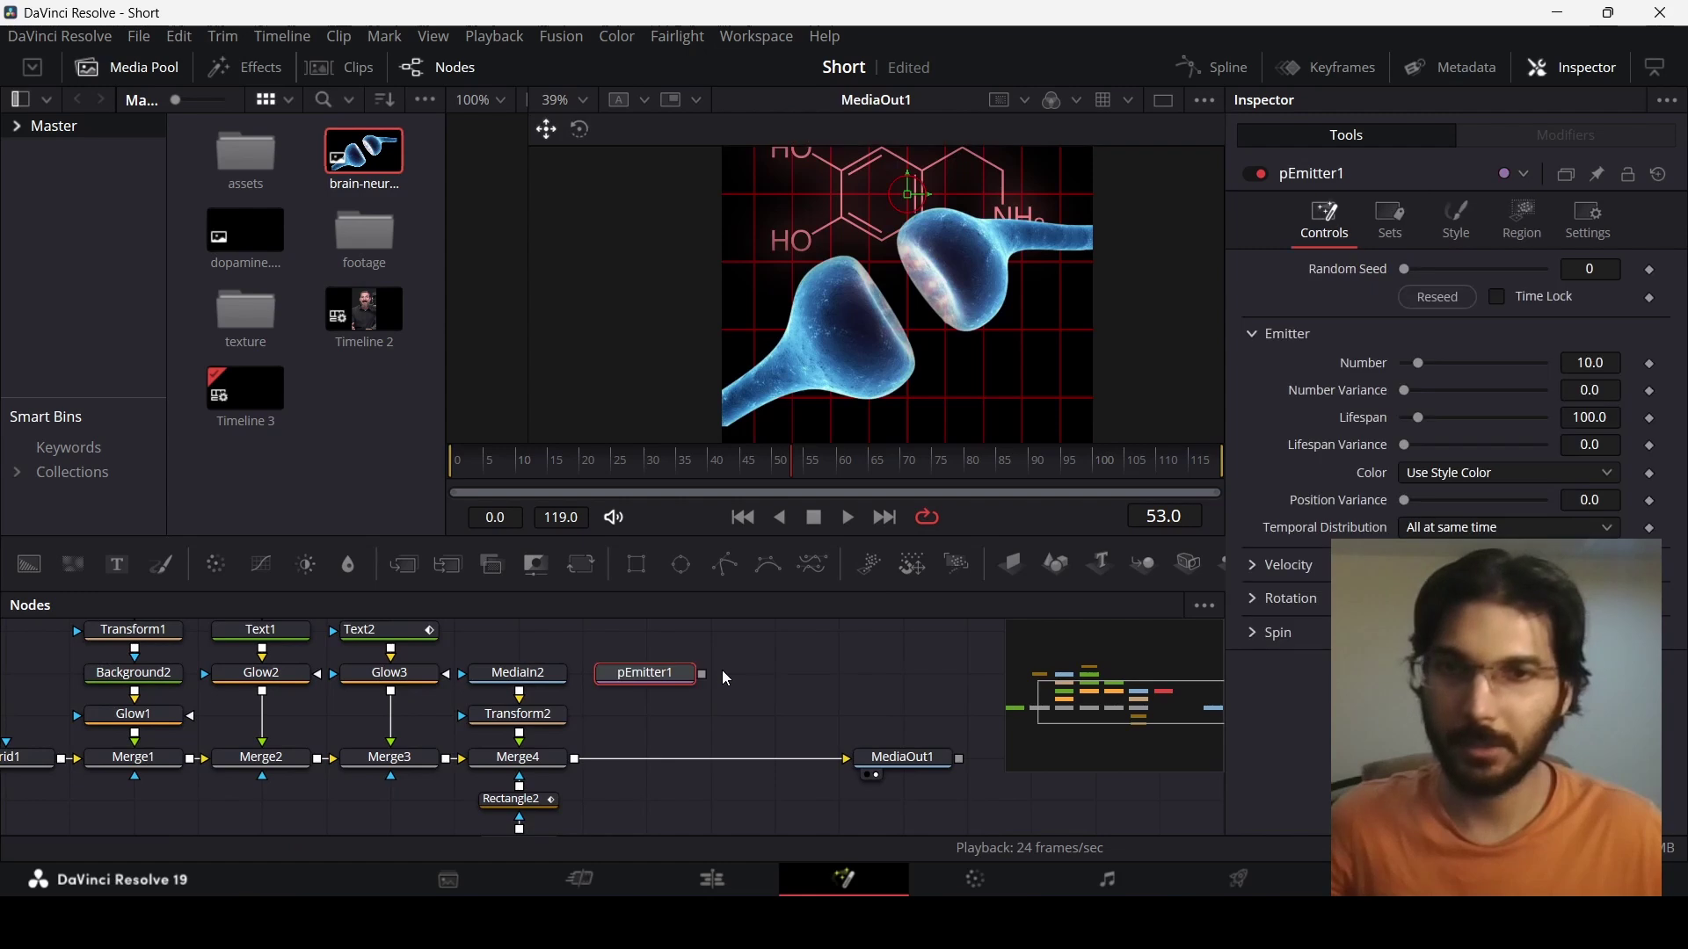
click(958, 567)
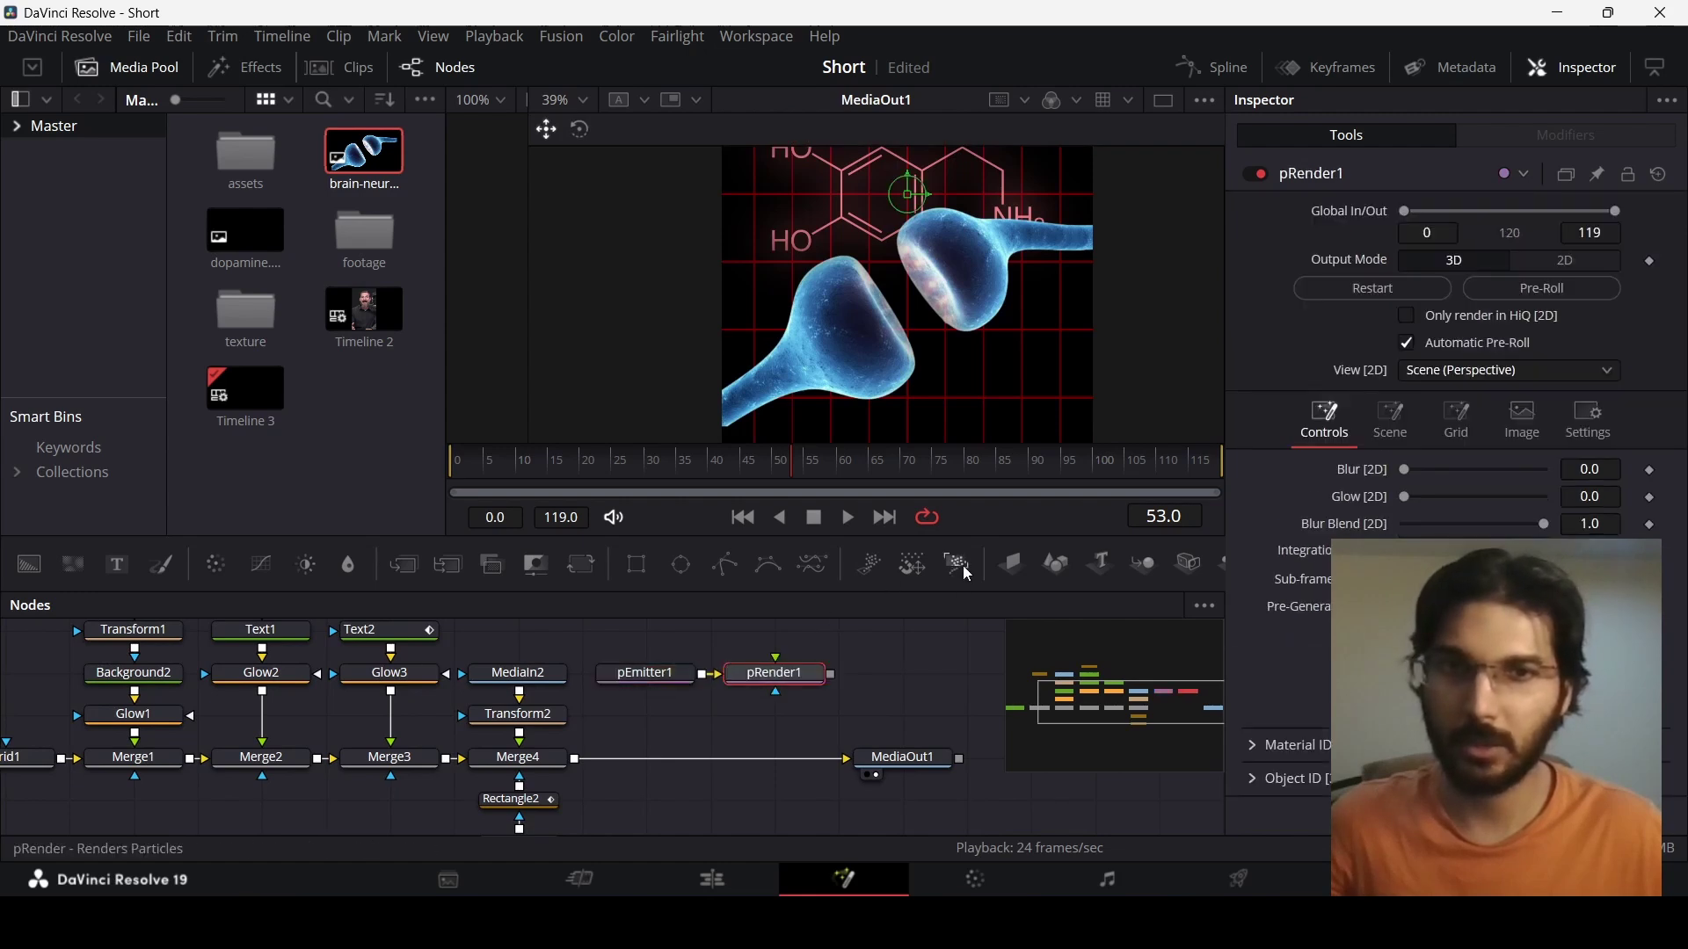
drag(824, 691, 582, 758)
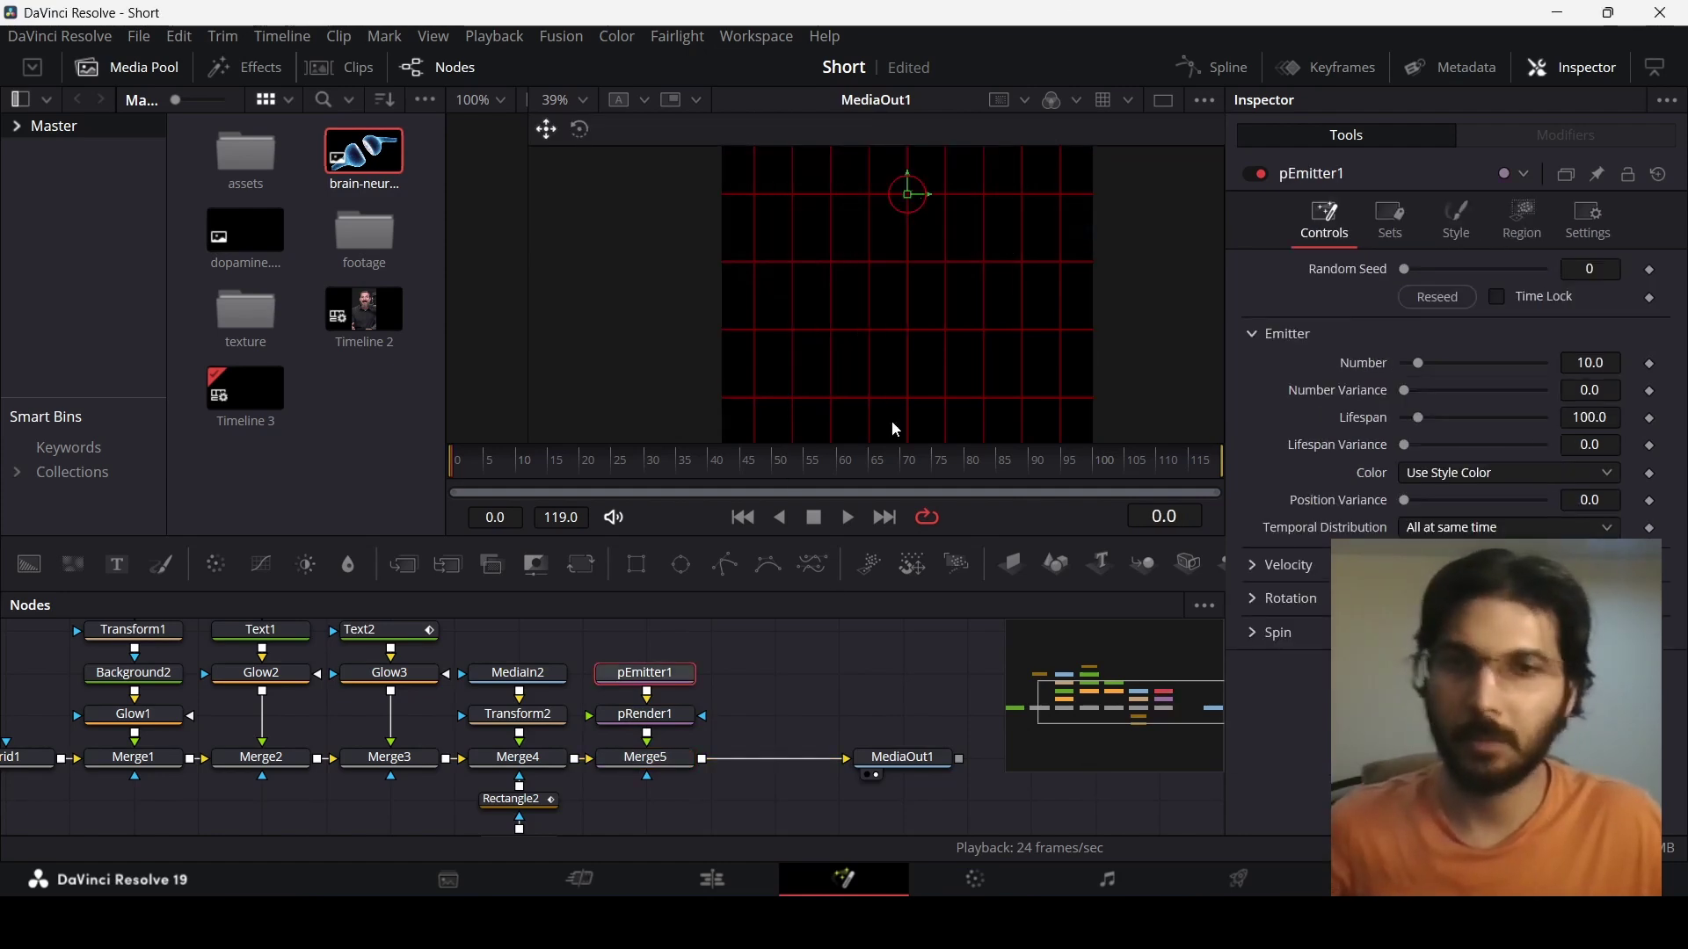
Apply prepared settings to pEmitter1 with number 0.3, lifespan 50.0 and randomly distributed temporal distribution
right_click(674, 679)
click(788, 139)
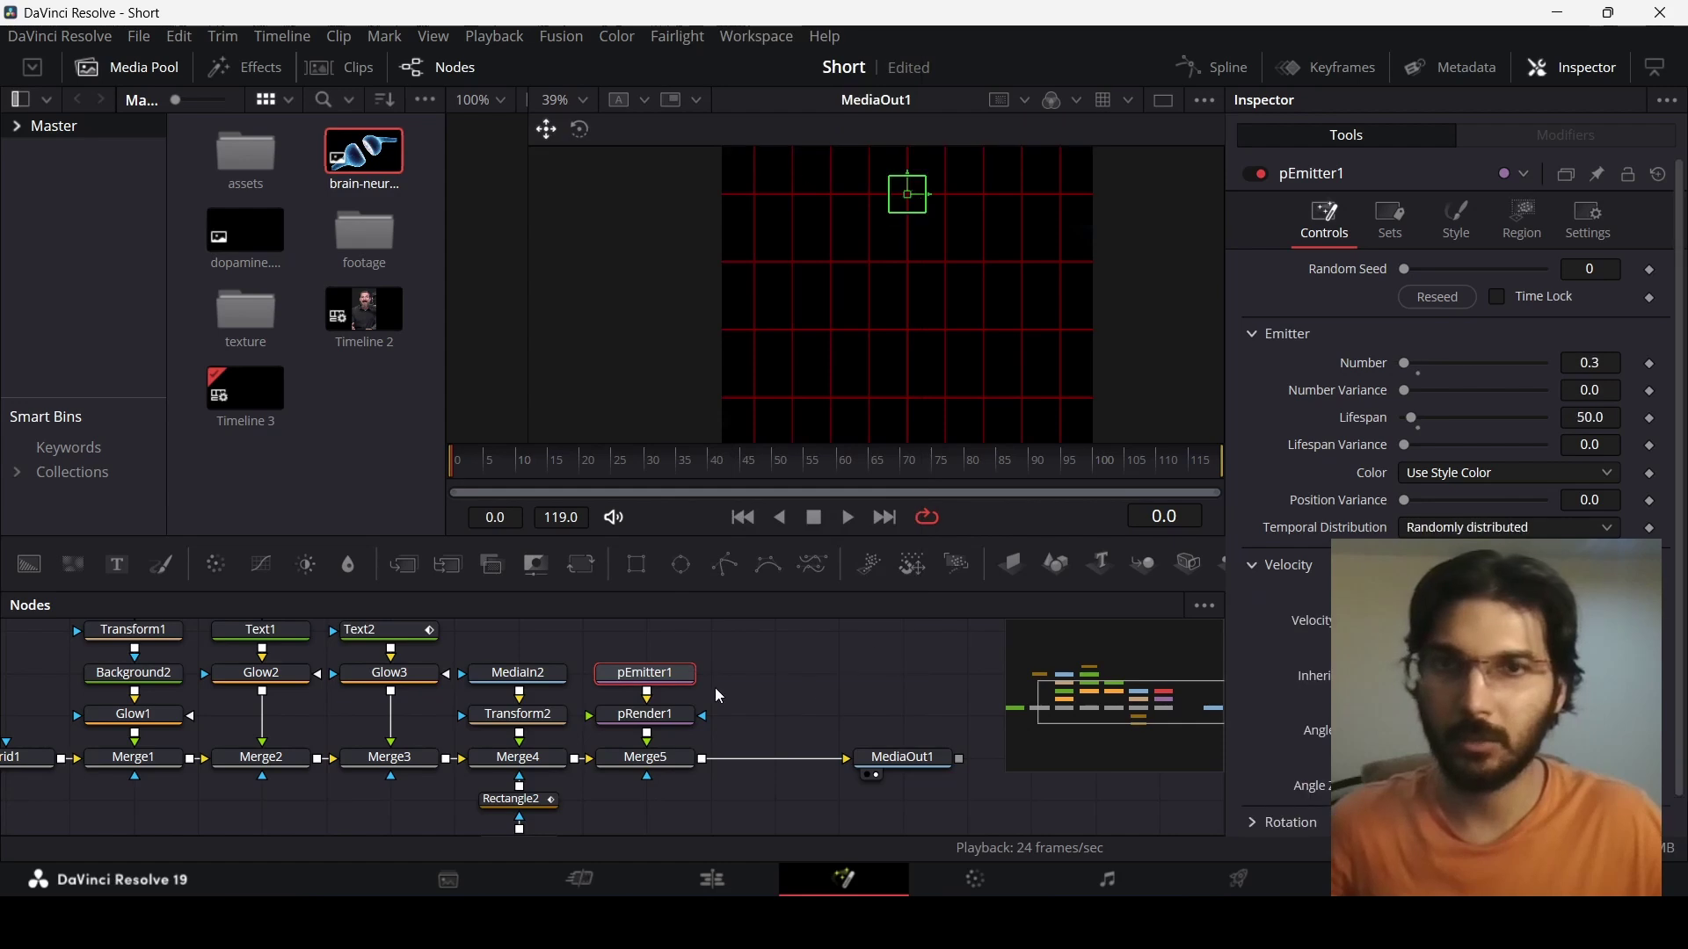
scroll(729, 704, up, 2)
scroll(910, 365, down, 2)
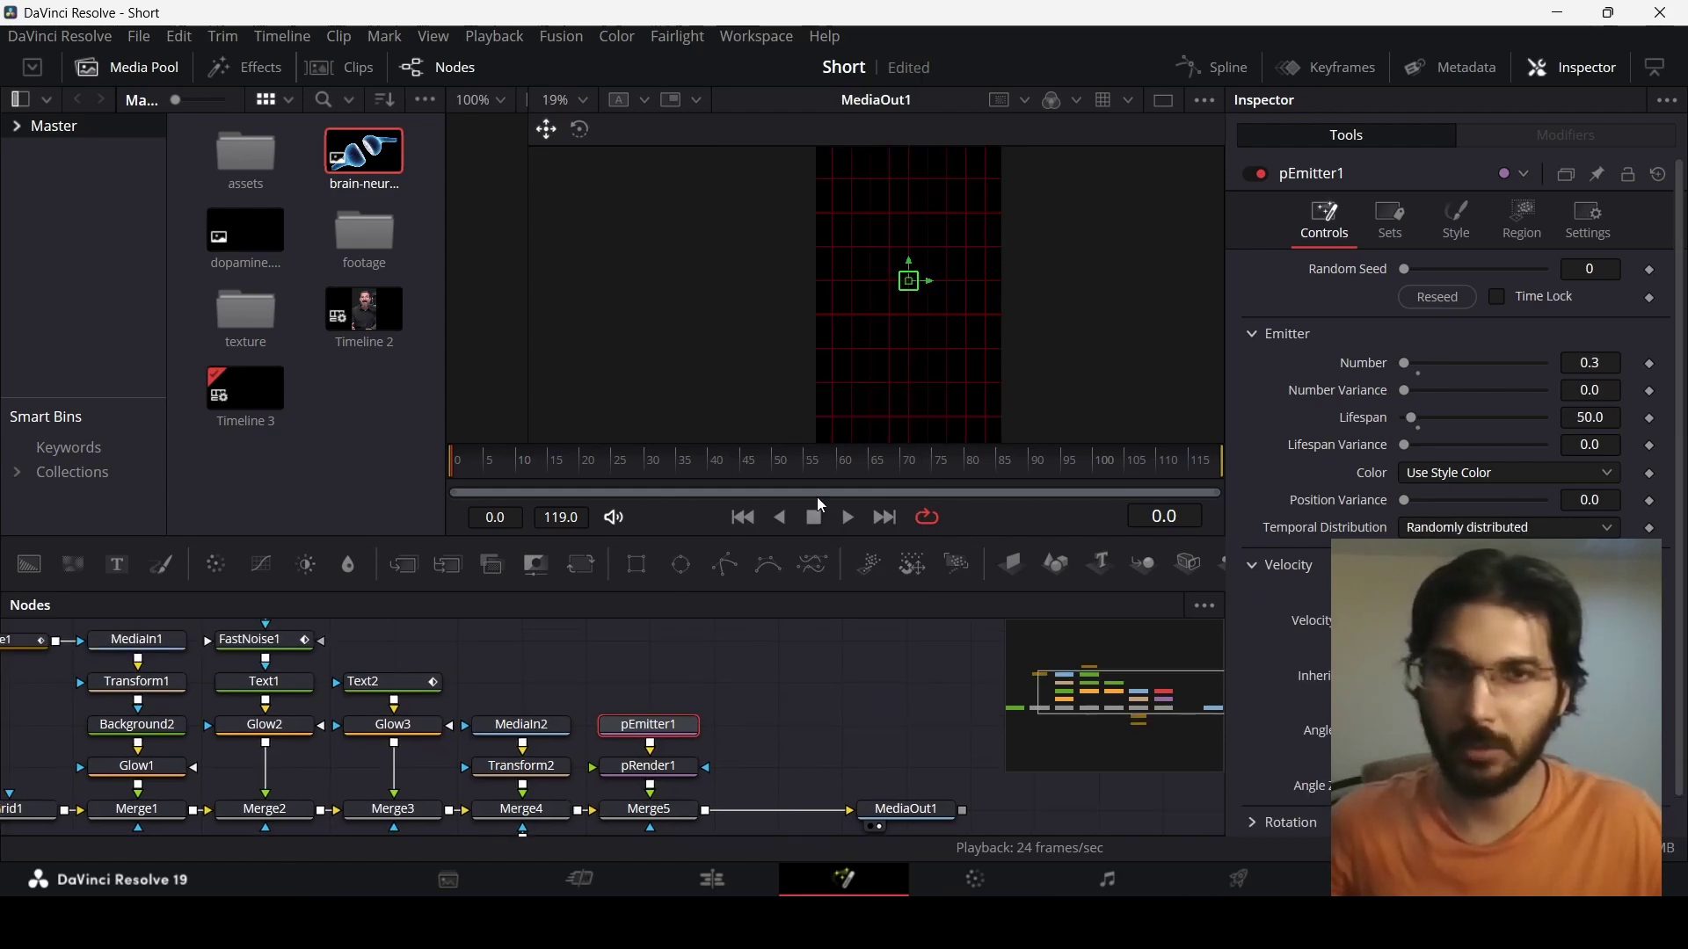
At frame 51, move the particle emitter into the gap between the two neurons and play back the animation
drag(695, 463, 816, 468)
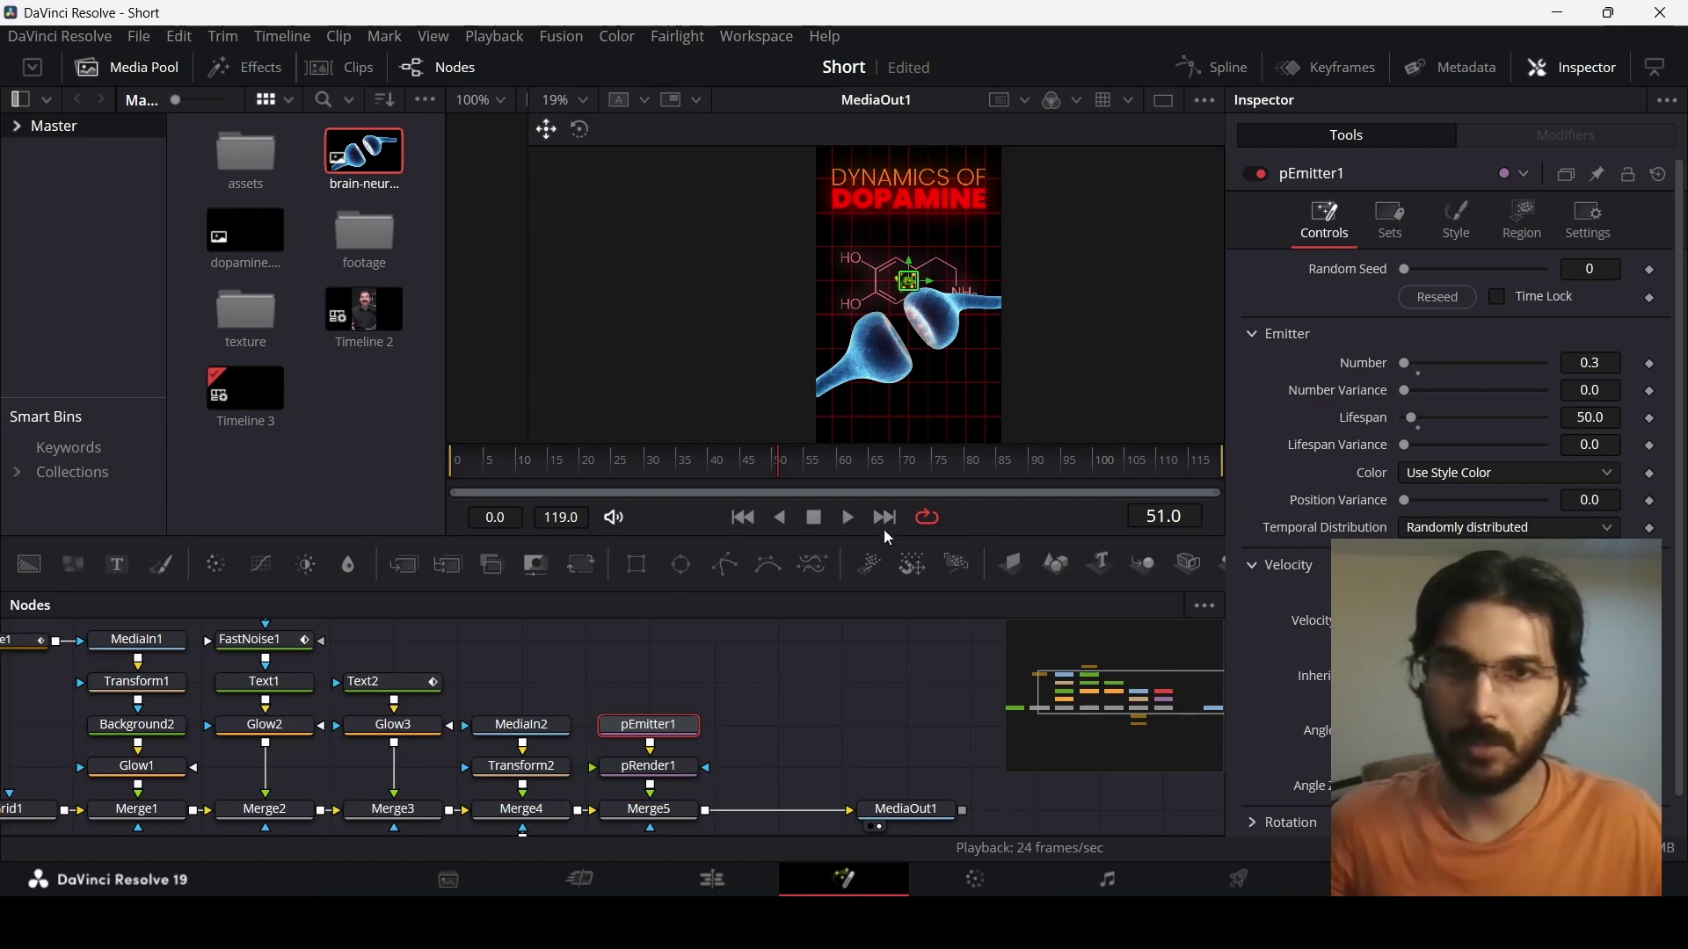
click(867, 661)
click(675, 726)
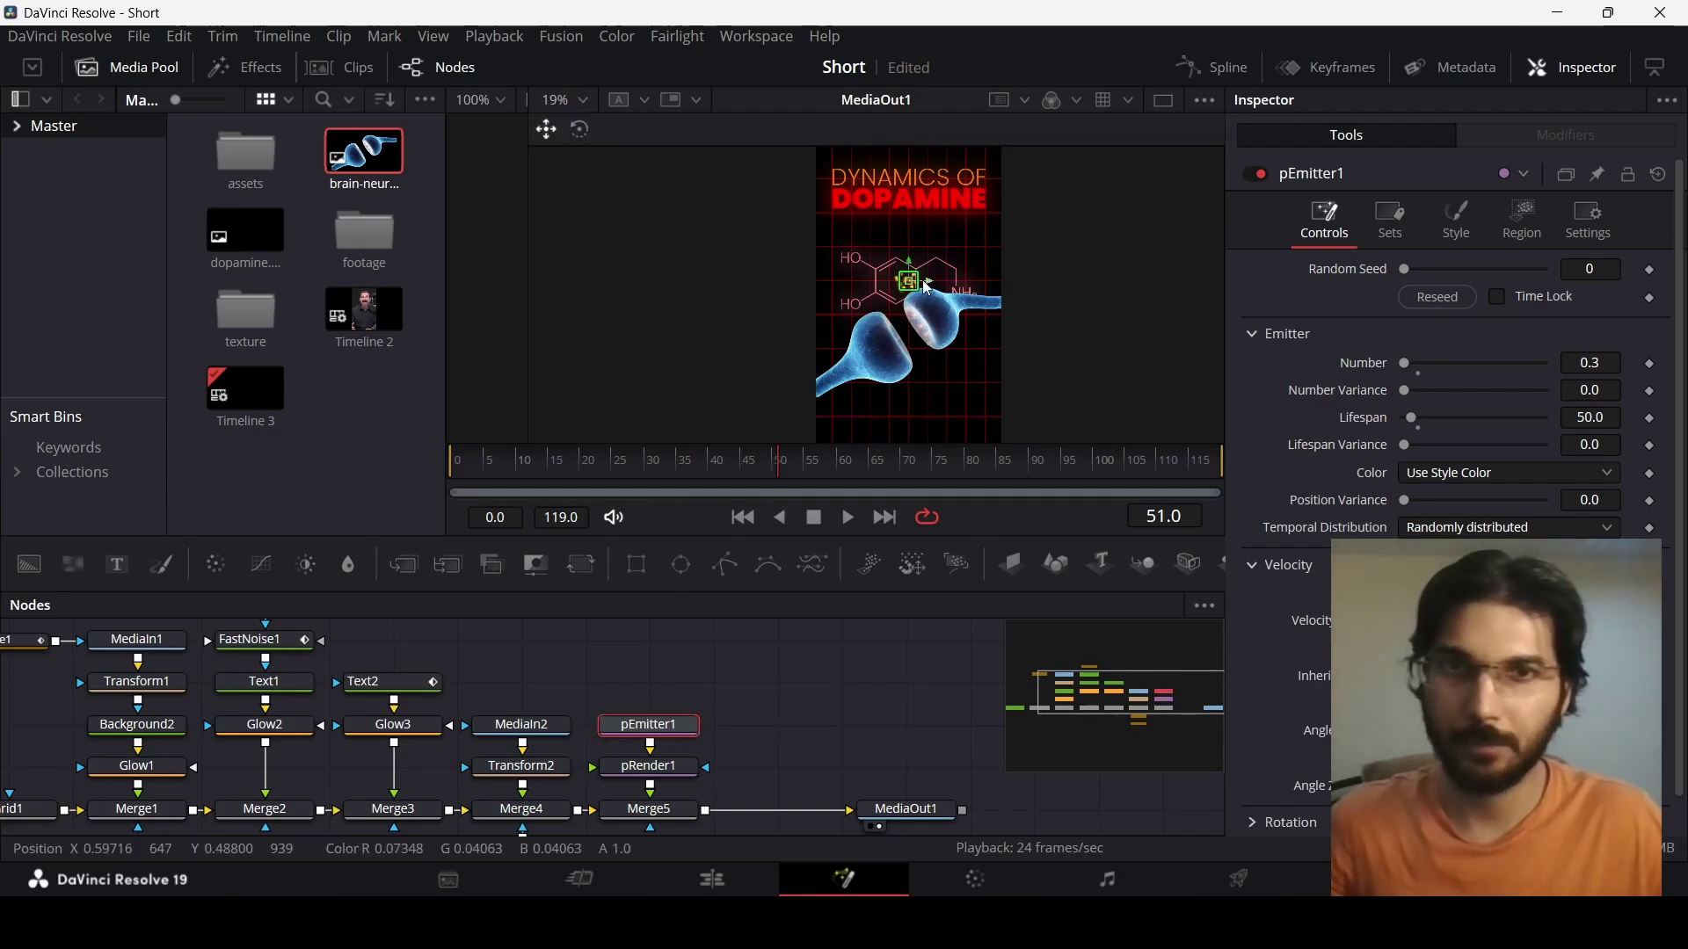
drag(912, 287, 914, 336)
scroll(915, 337, up, 4)
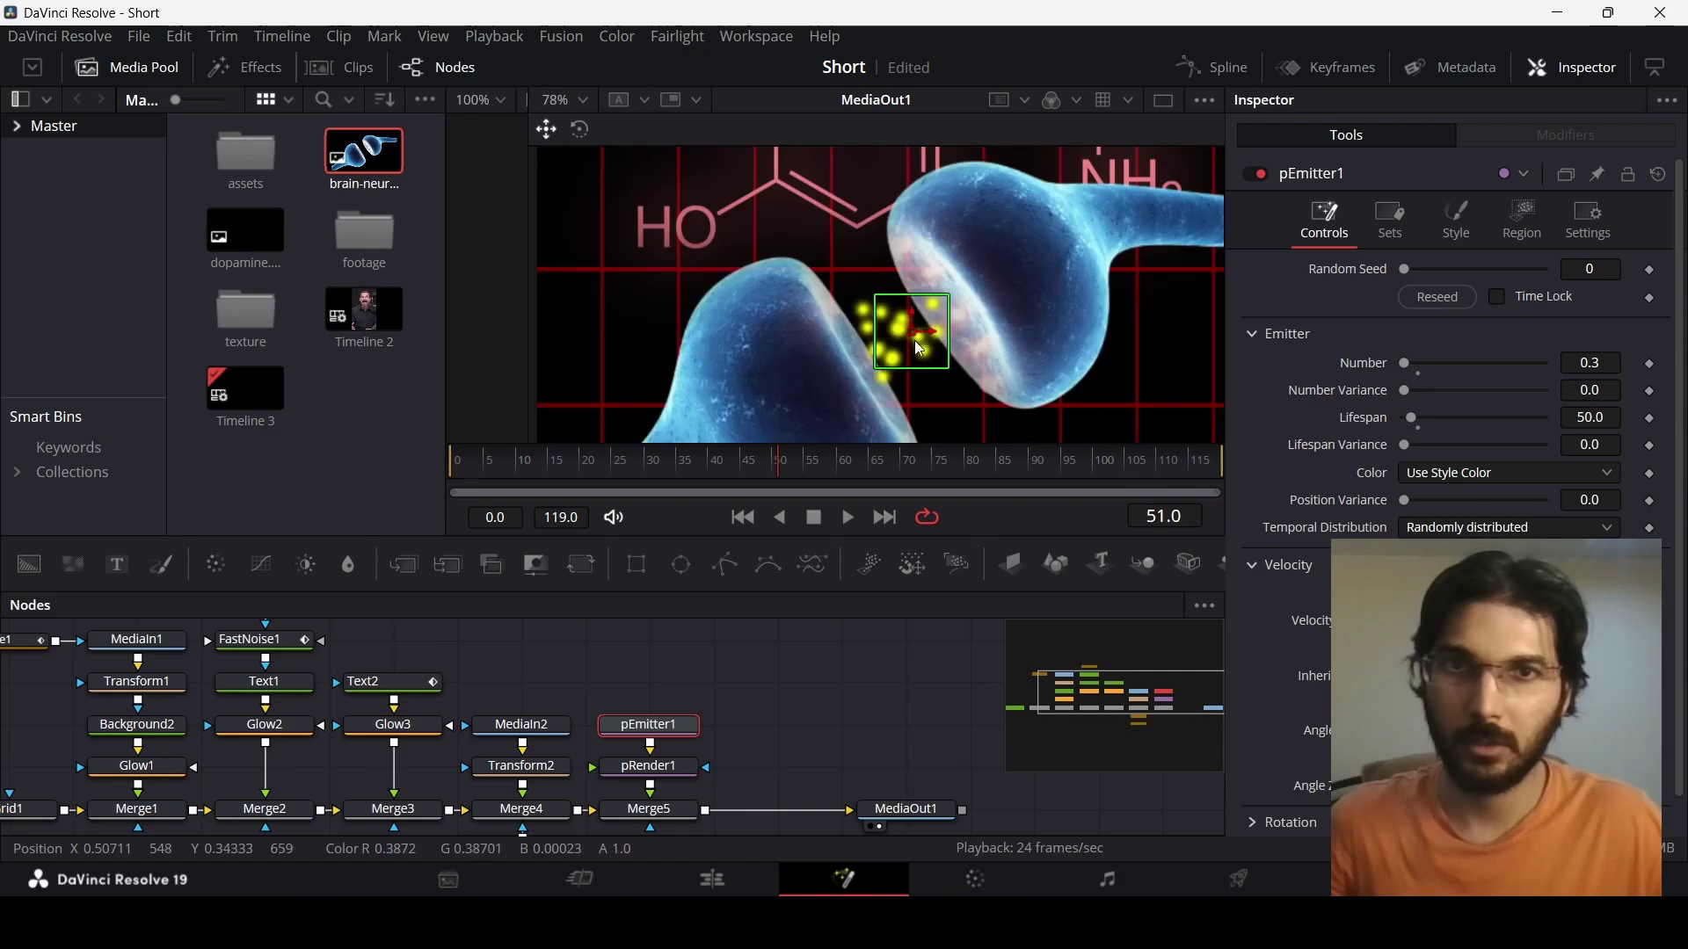
drag(925, 335, 922, 335)
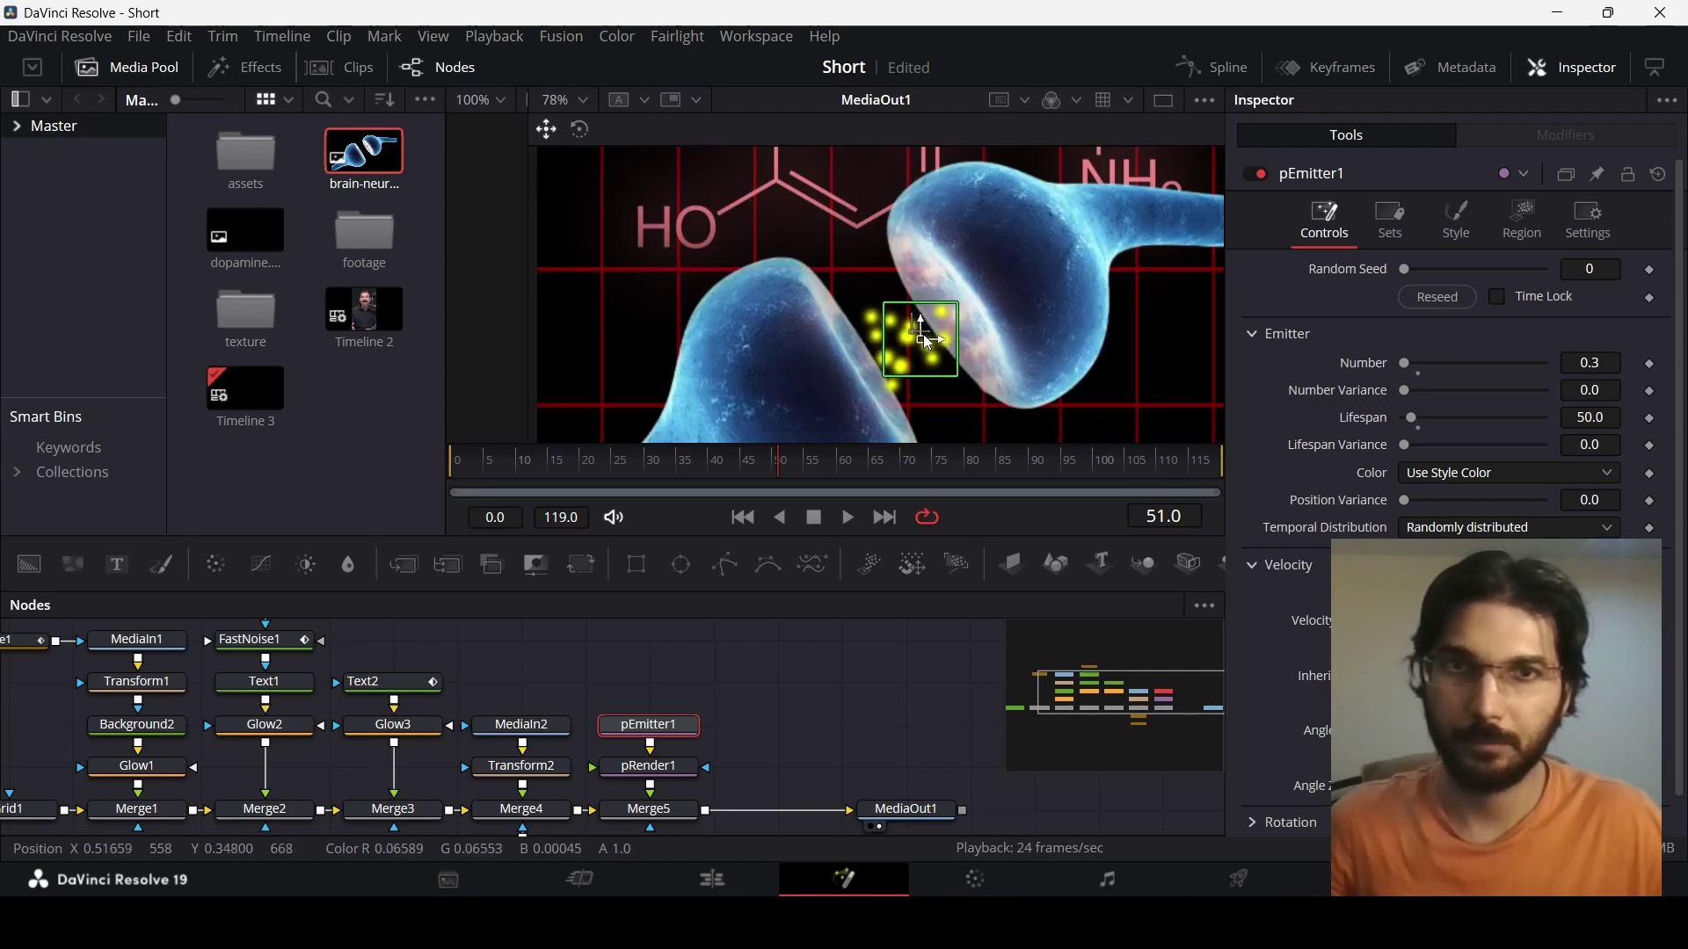
click(768, 646)
click(678, 471)
key(space)
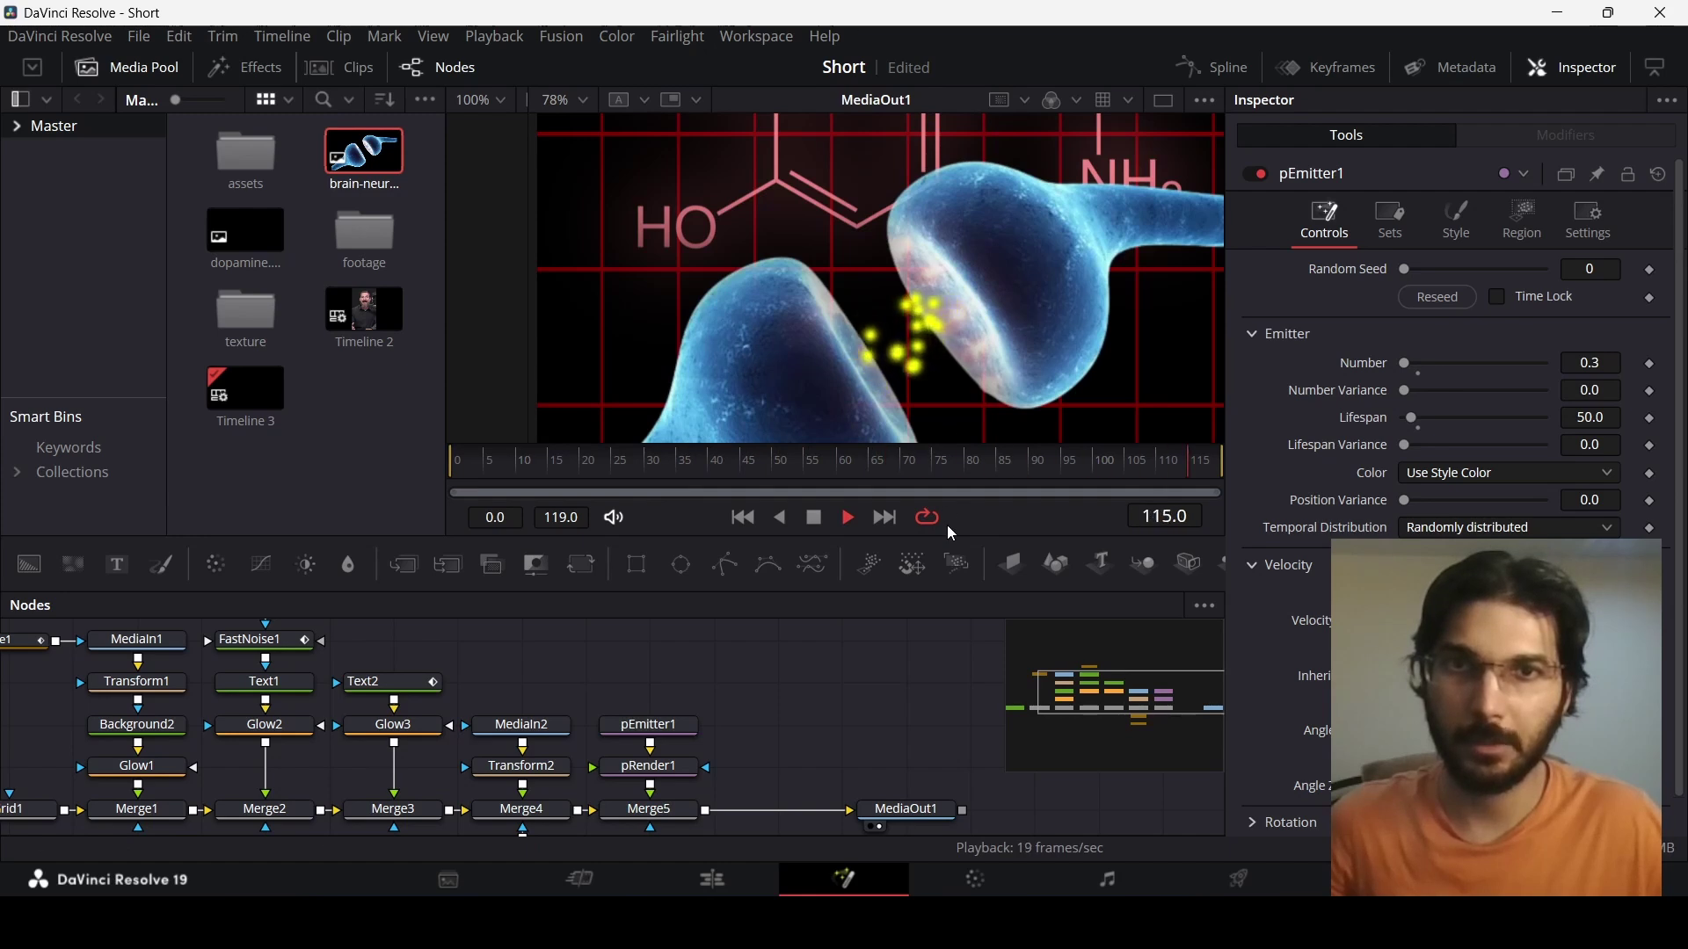
Stop playback, select pEmitter1 at frame 66 and review its style and region settings, including the Cube region option
key(space)
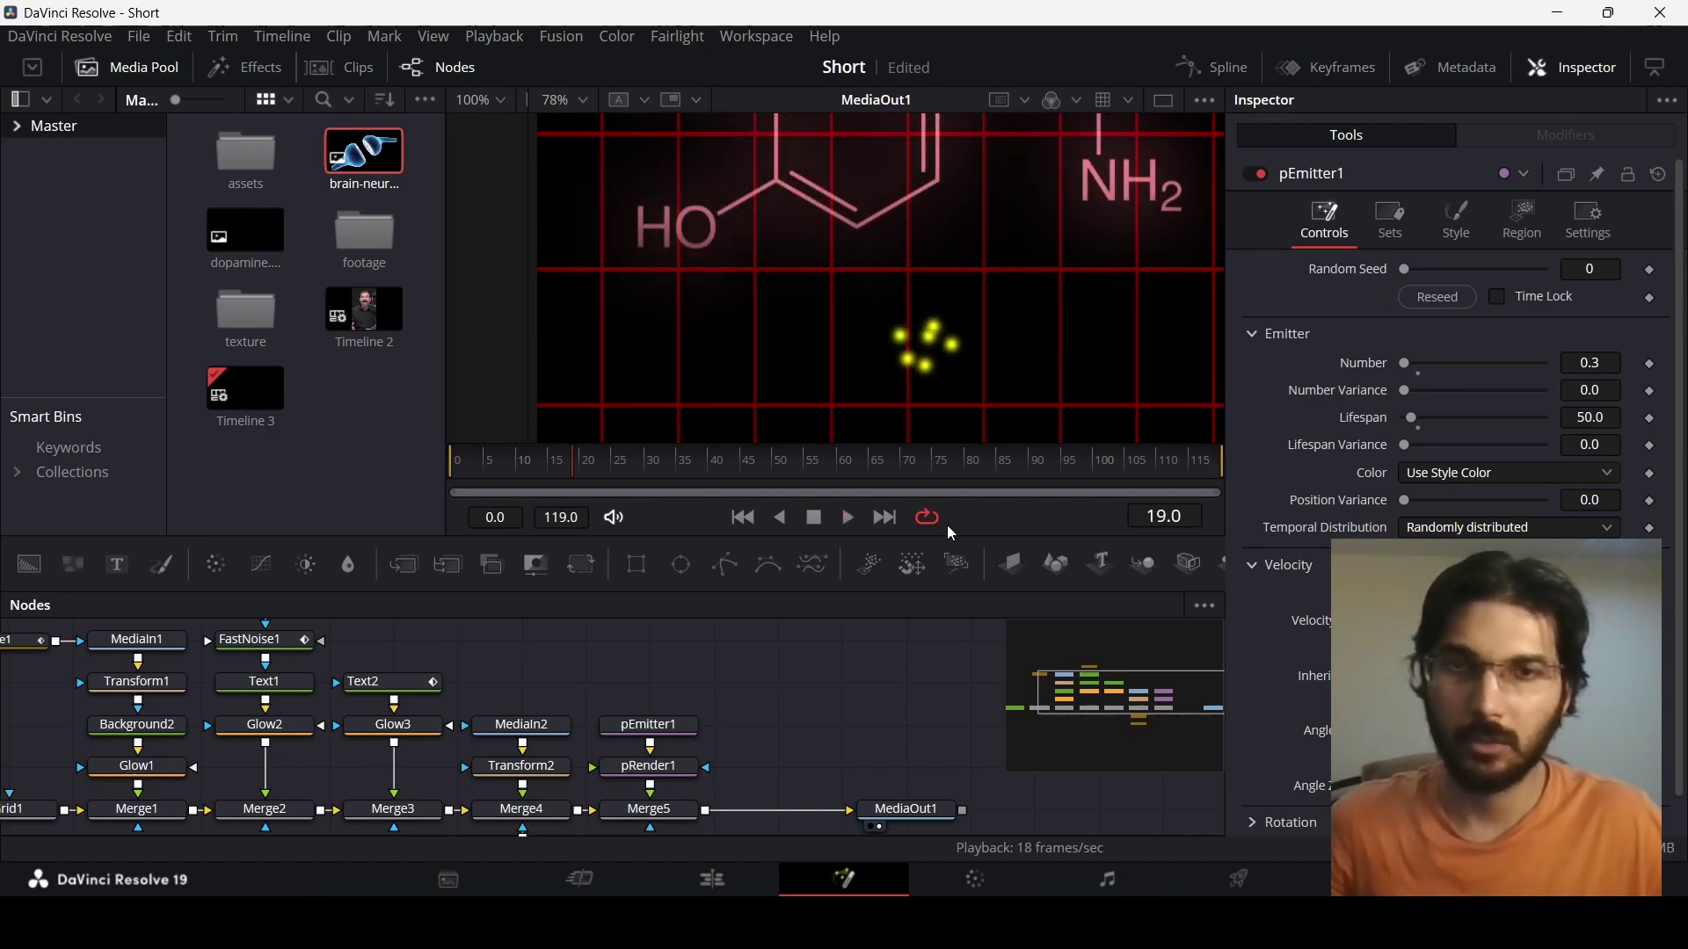
click(668, 739)
click(873, 472)
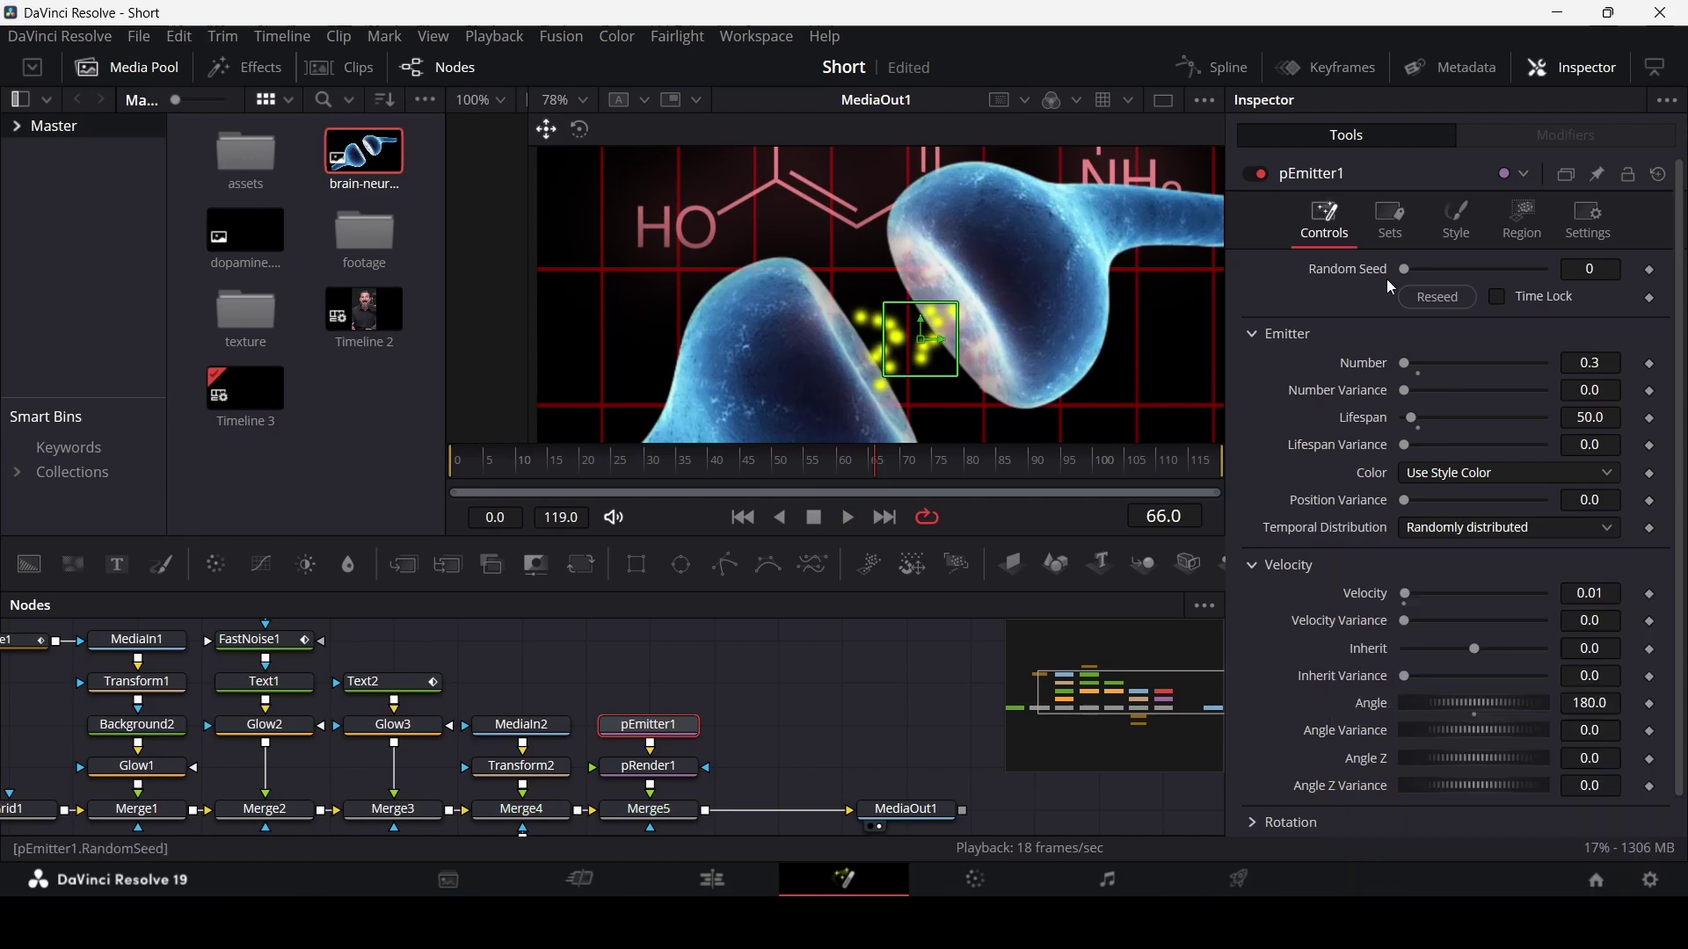
click(1515, 220)
click(1470, 223)
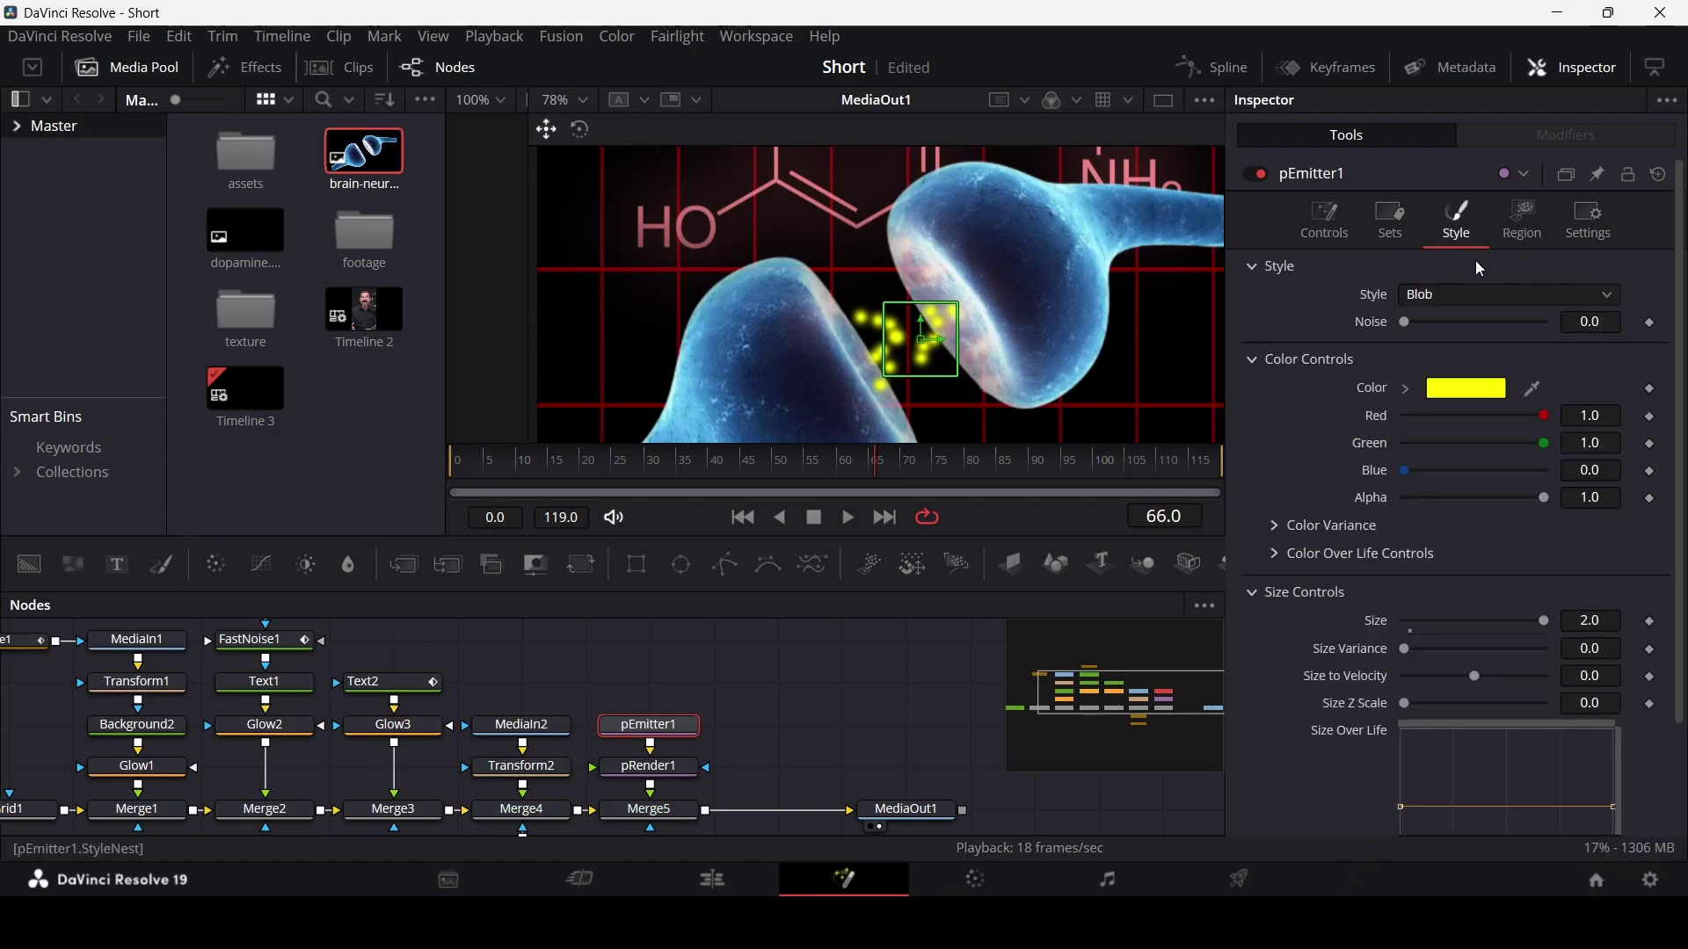
click(1524, 226)
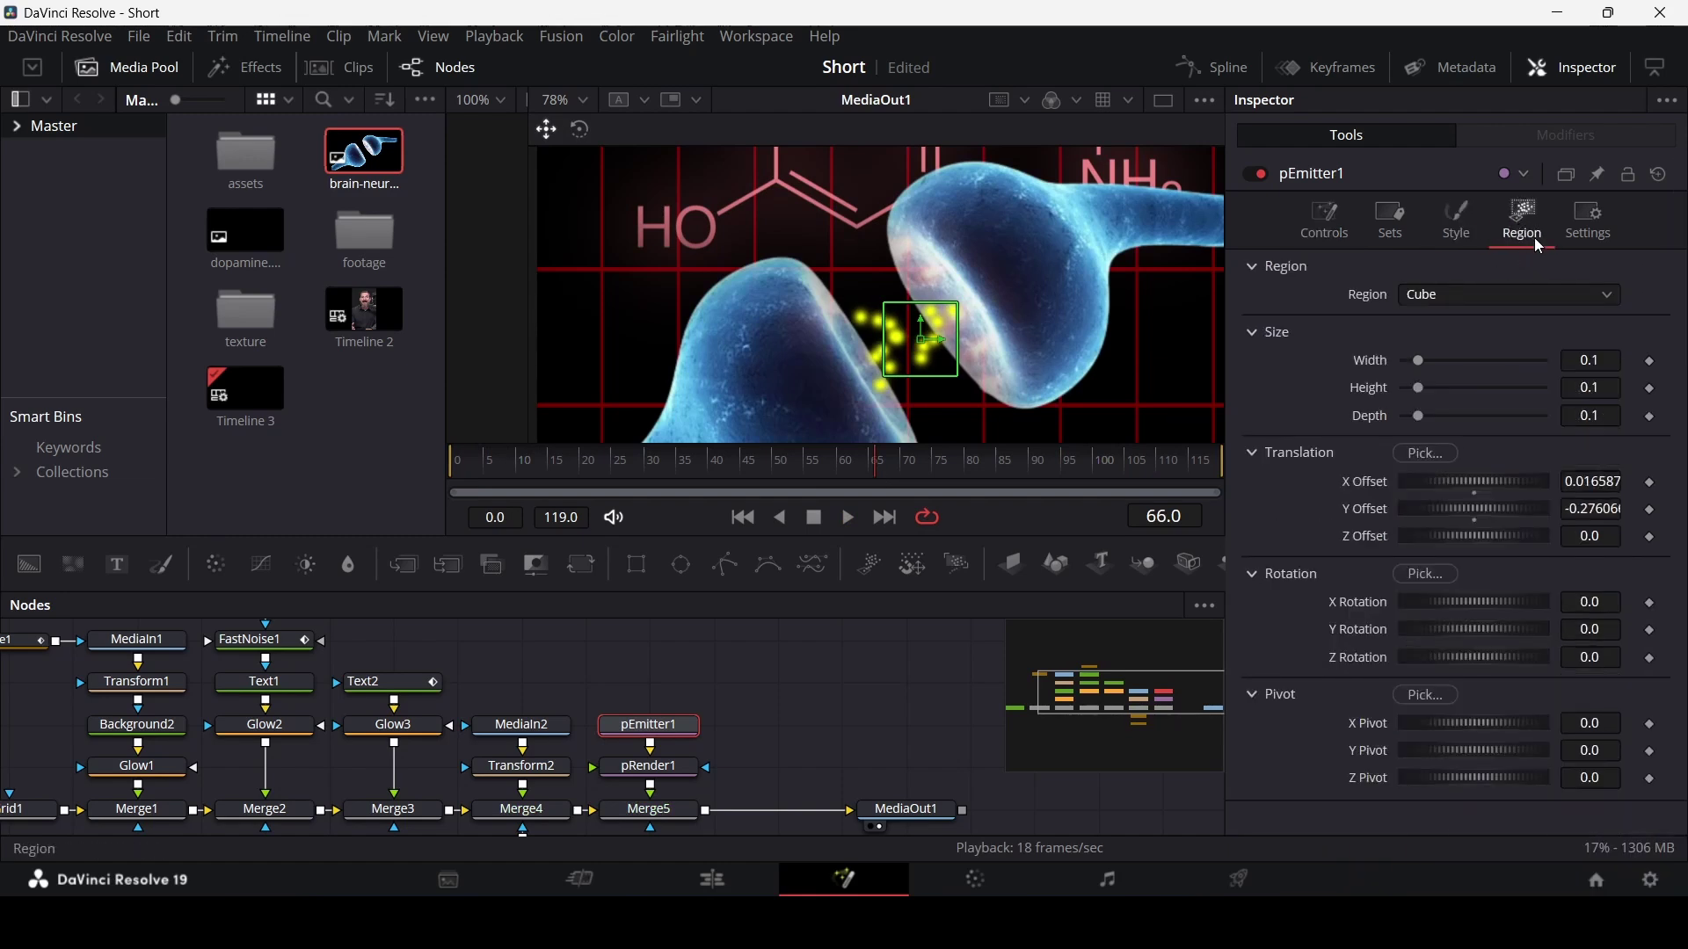
click(1464, 294)
click(1484, 292)
Examine the particle color and size controls in pEmitter1's style settings, leaving the color unchanged
click(1465, 239)
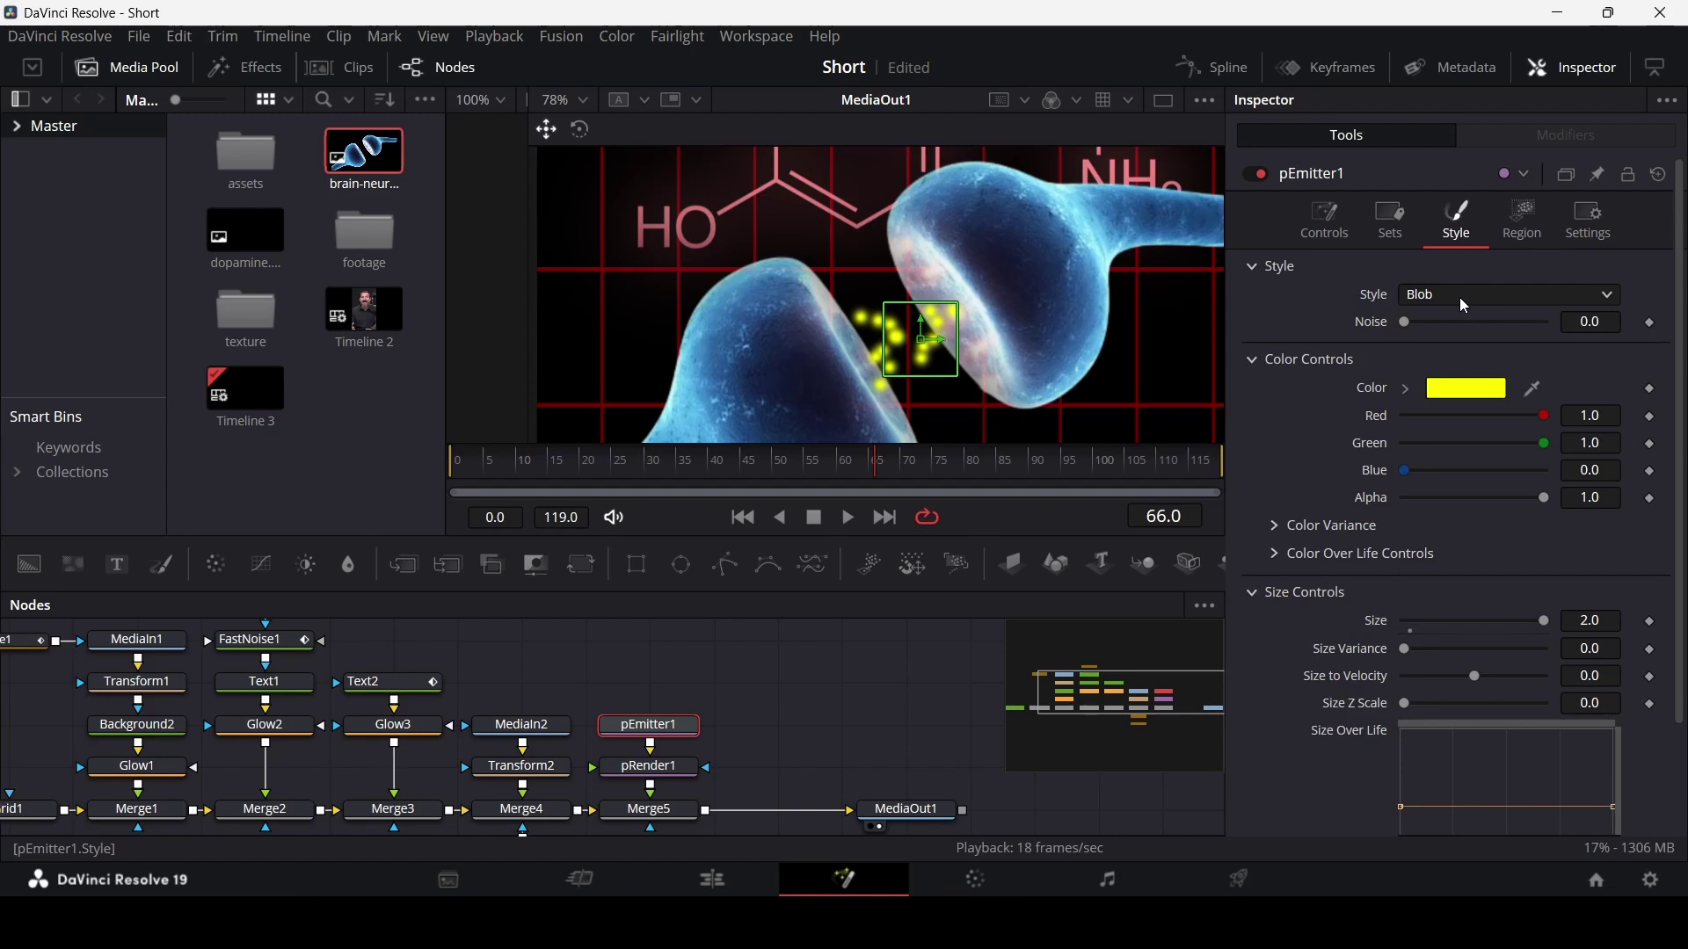
click(1480, 393)
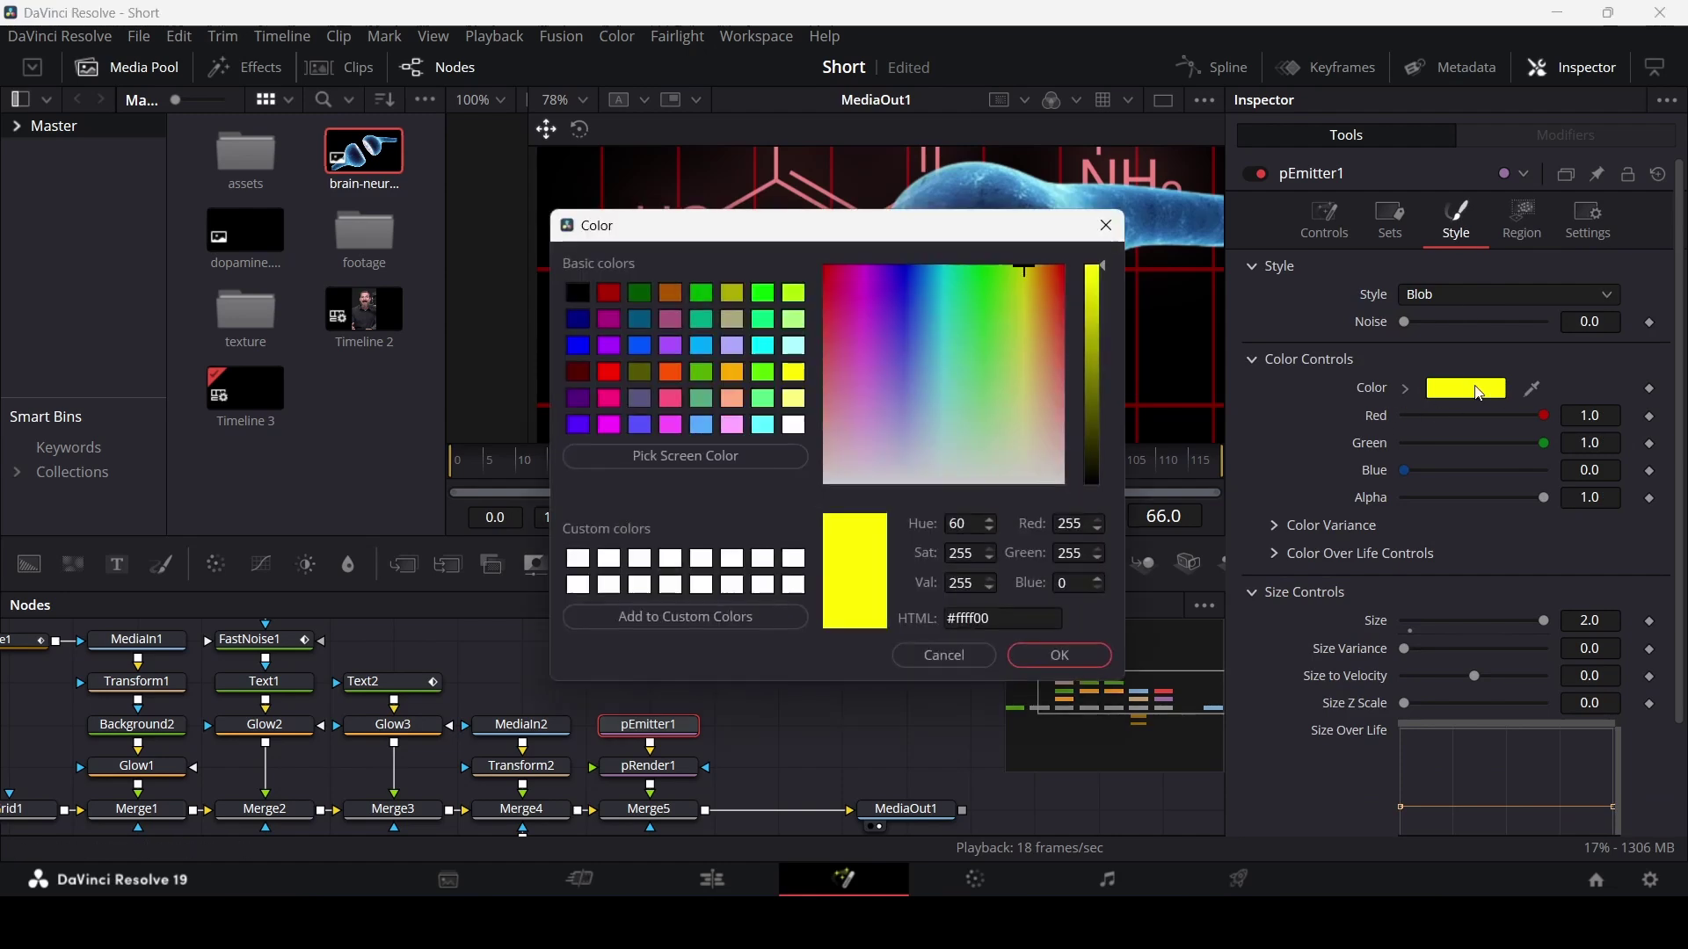
click(944, 656)
scroll(1327, 387, down, 3)
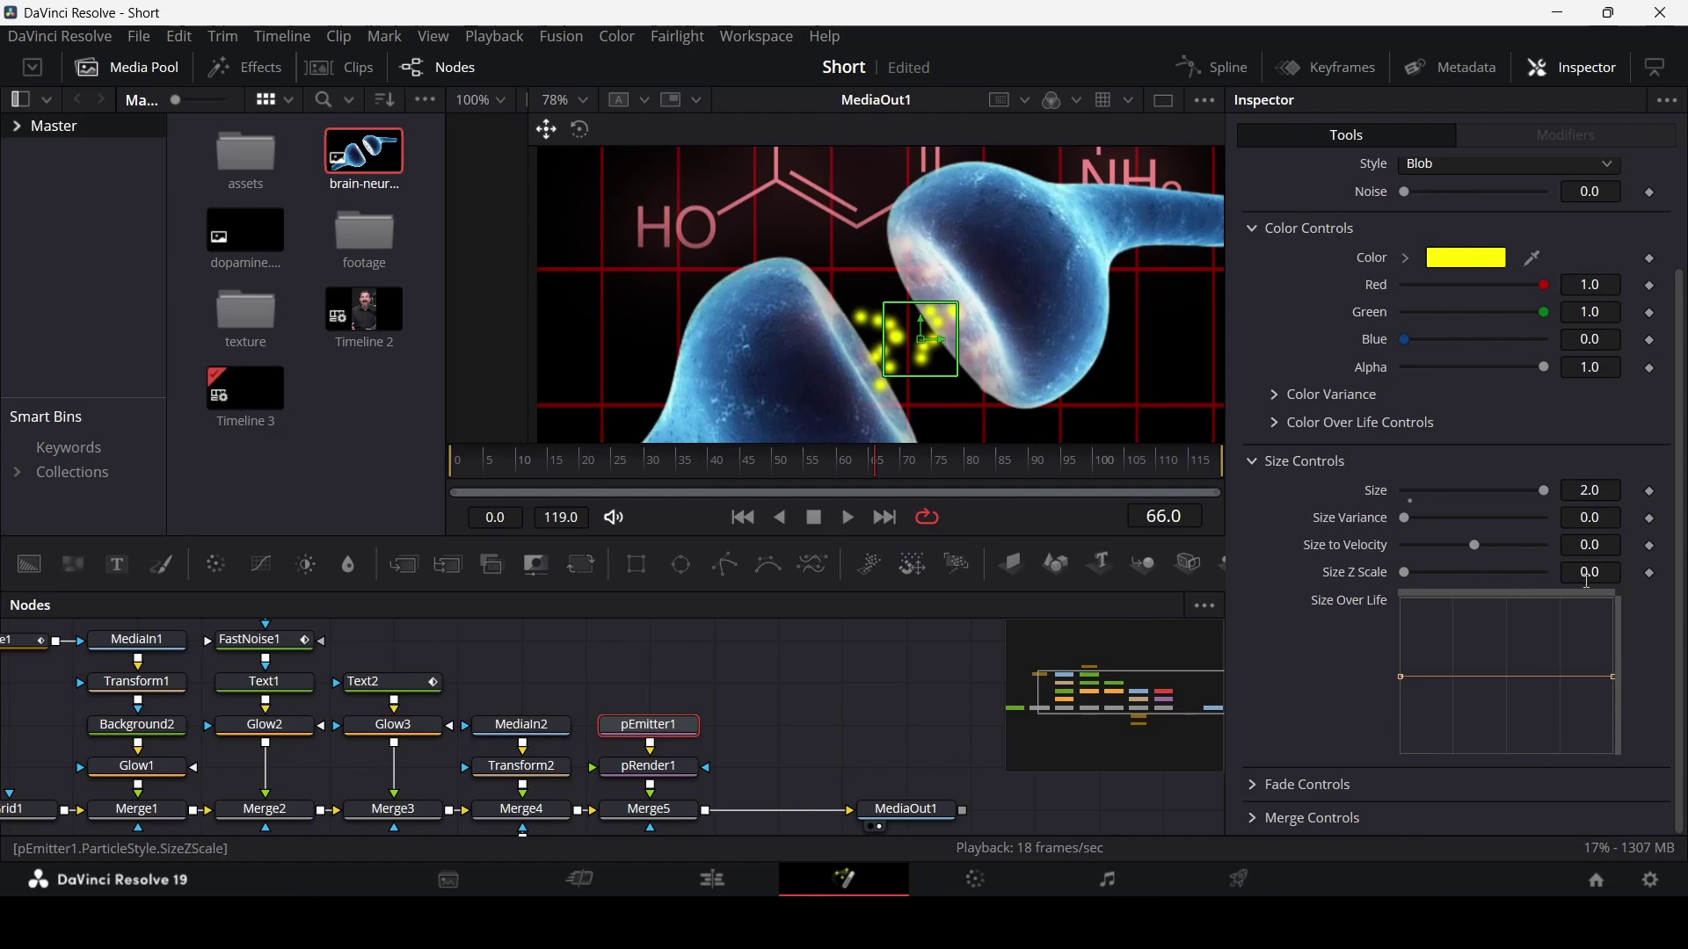
scroll(1367, 395, up, 2)
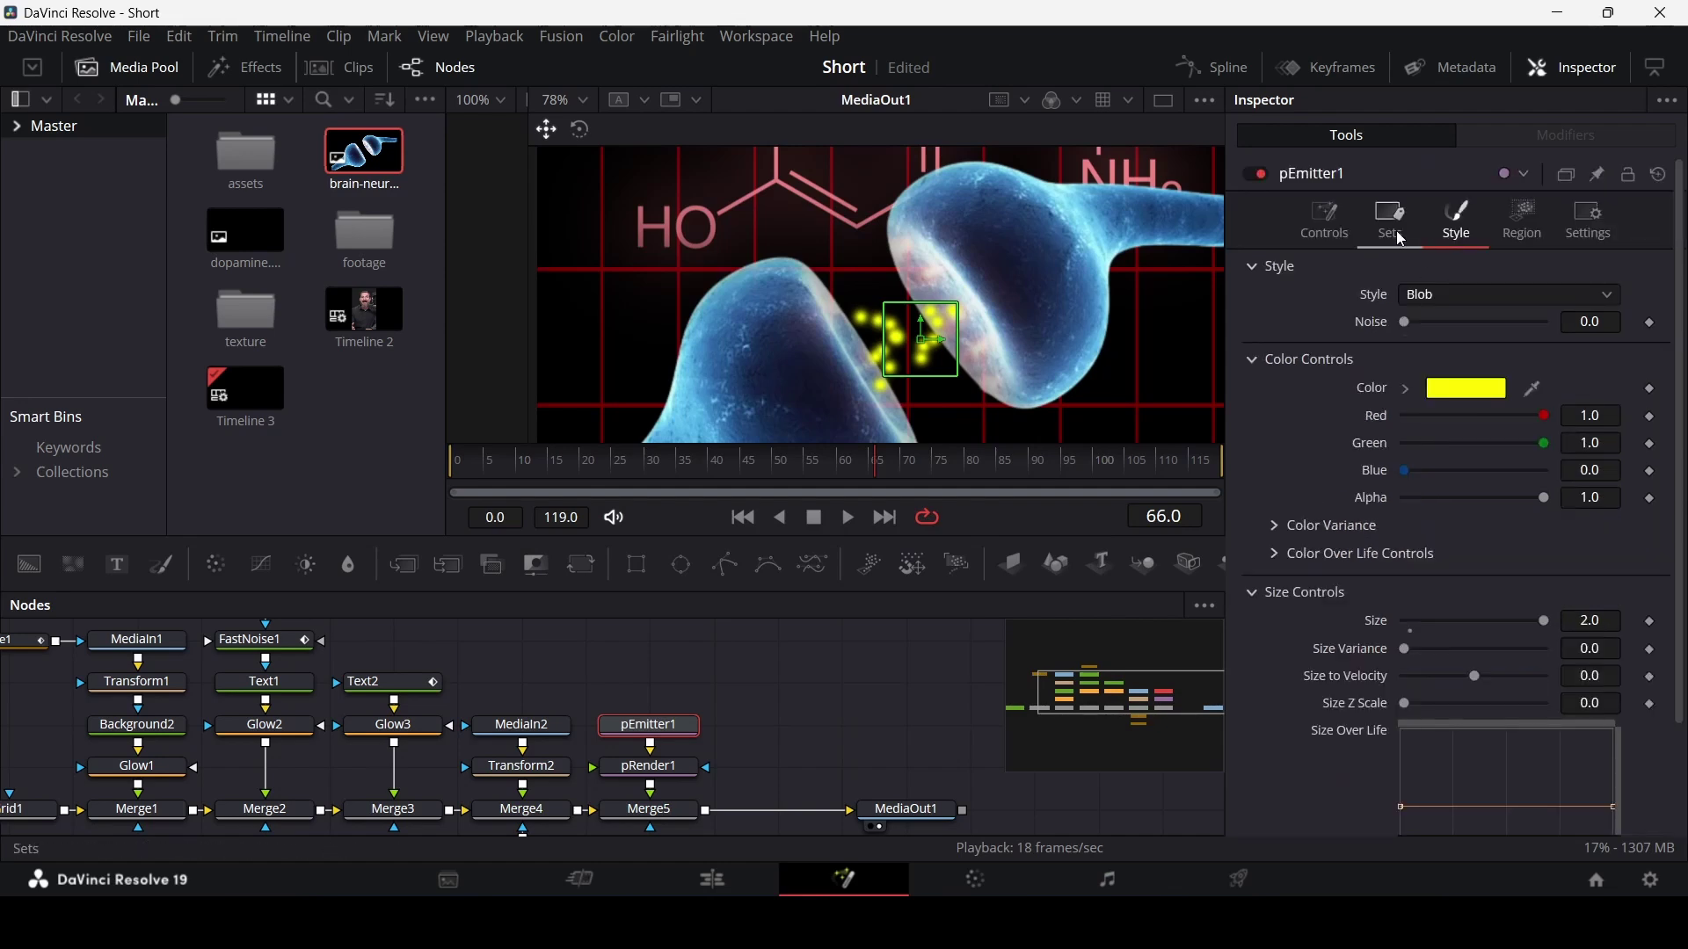
Review pEmitter1's emitter, velocity and rotation parameters
click(1323, 224)
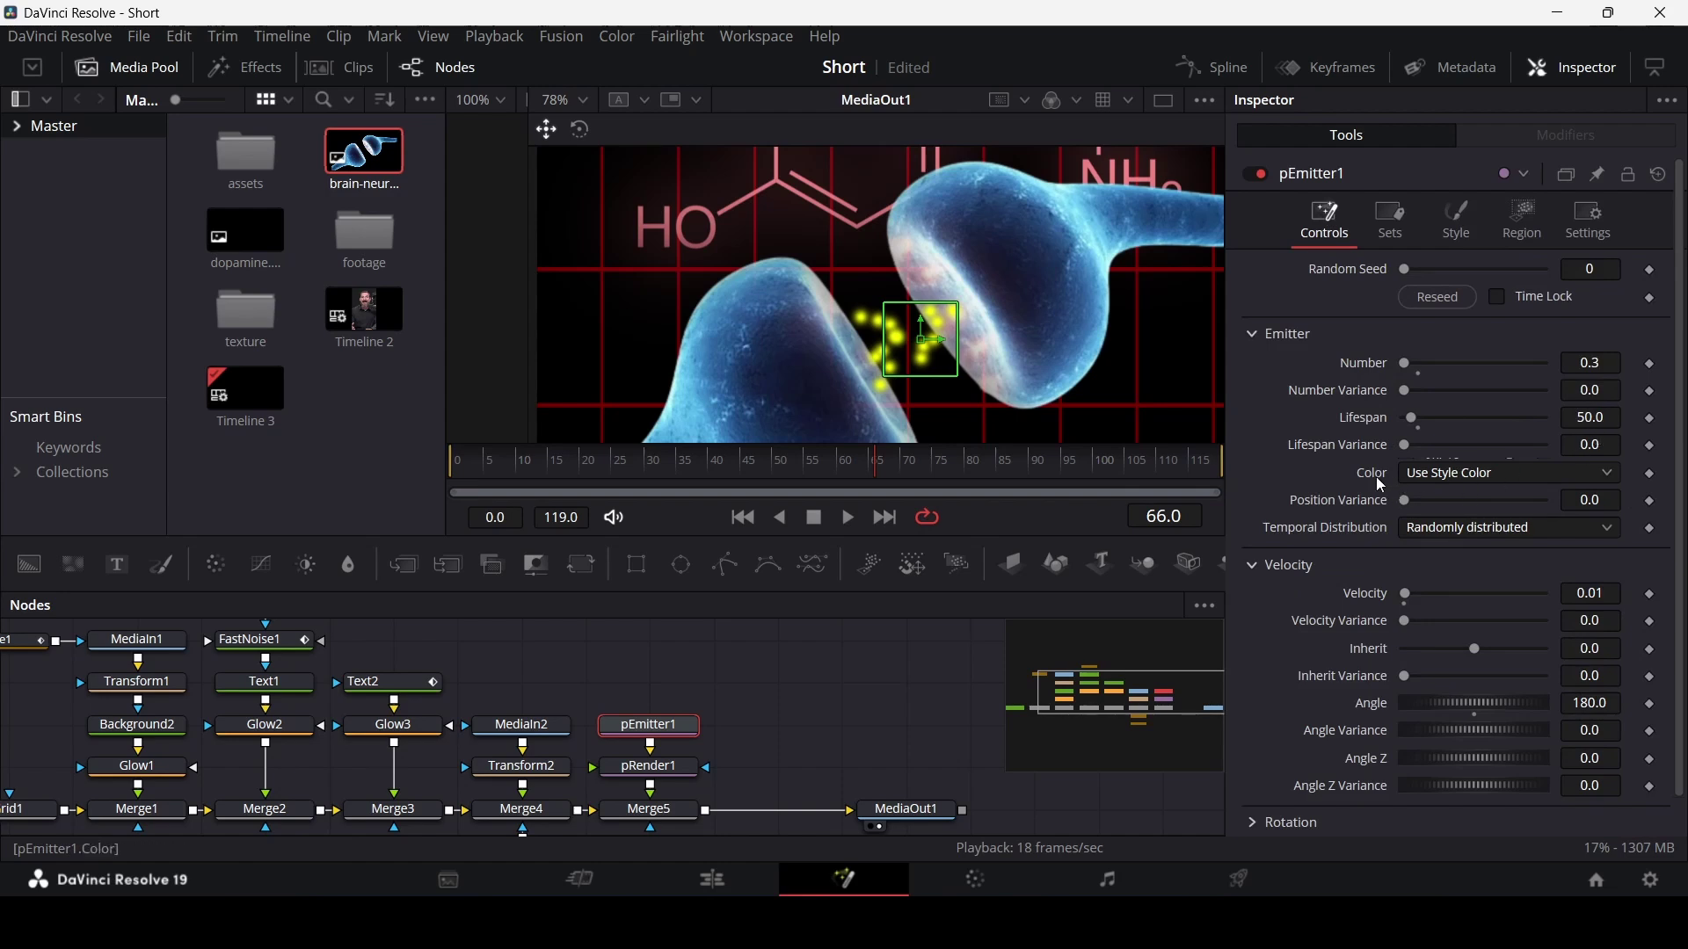
scroll(1375, 476, down, 1)
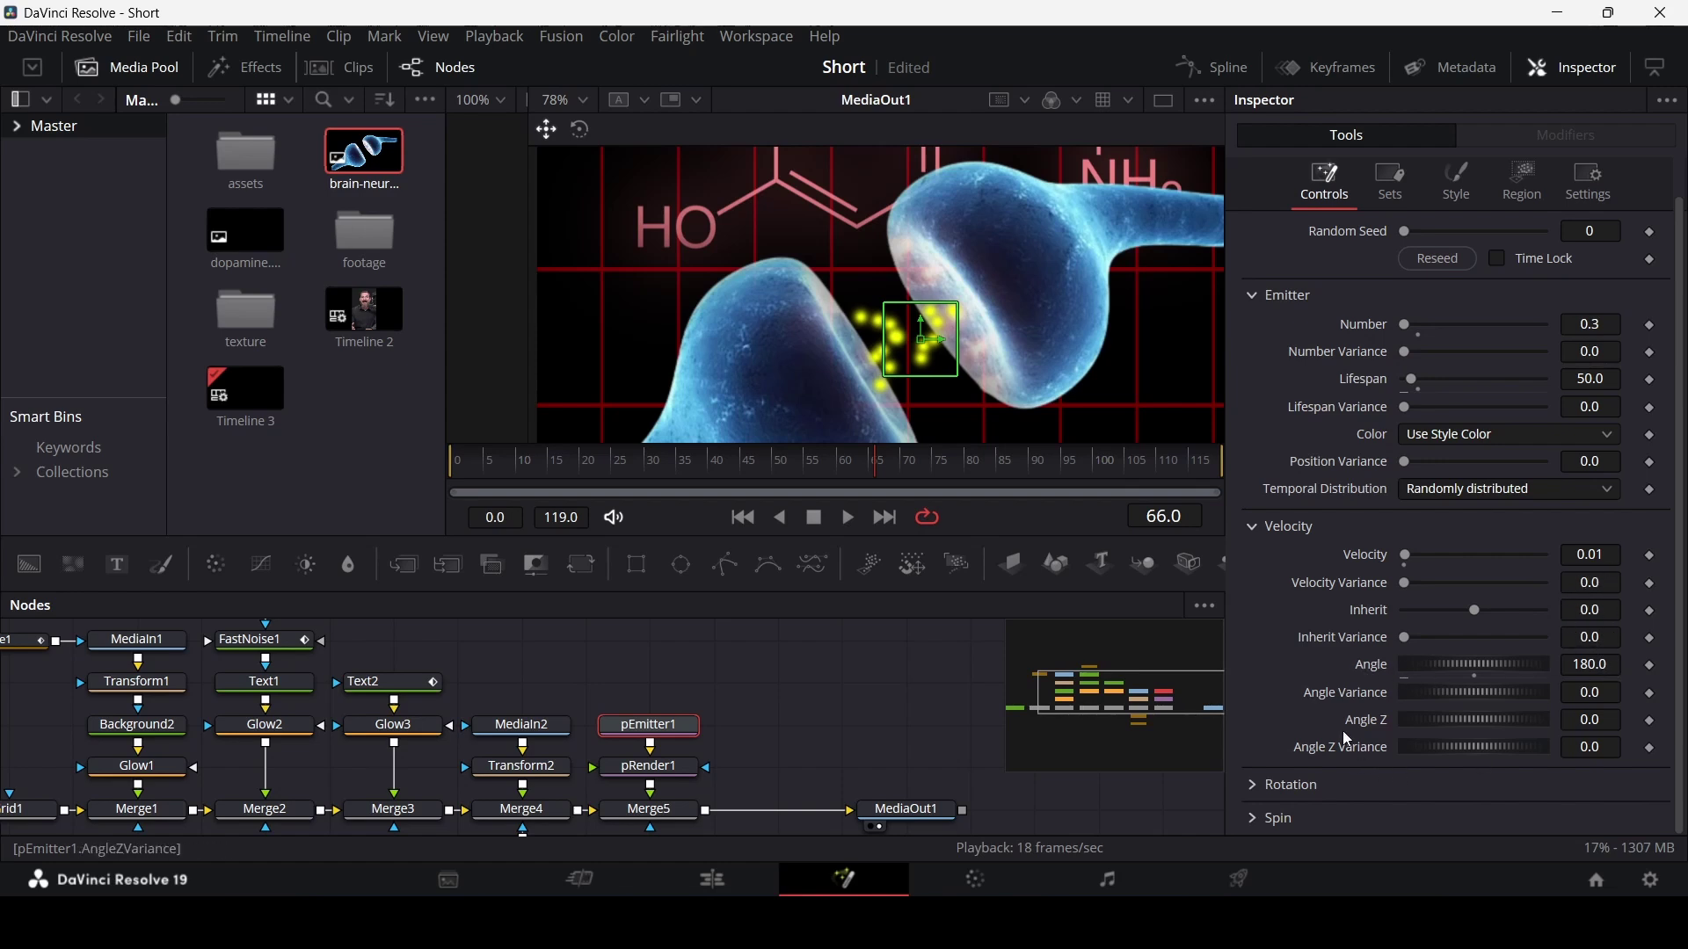
click(1290, 791)
scroll(1274, 756, down, 3)
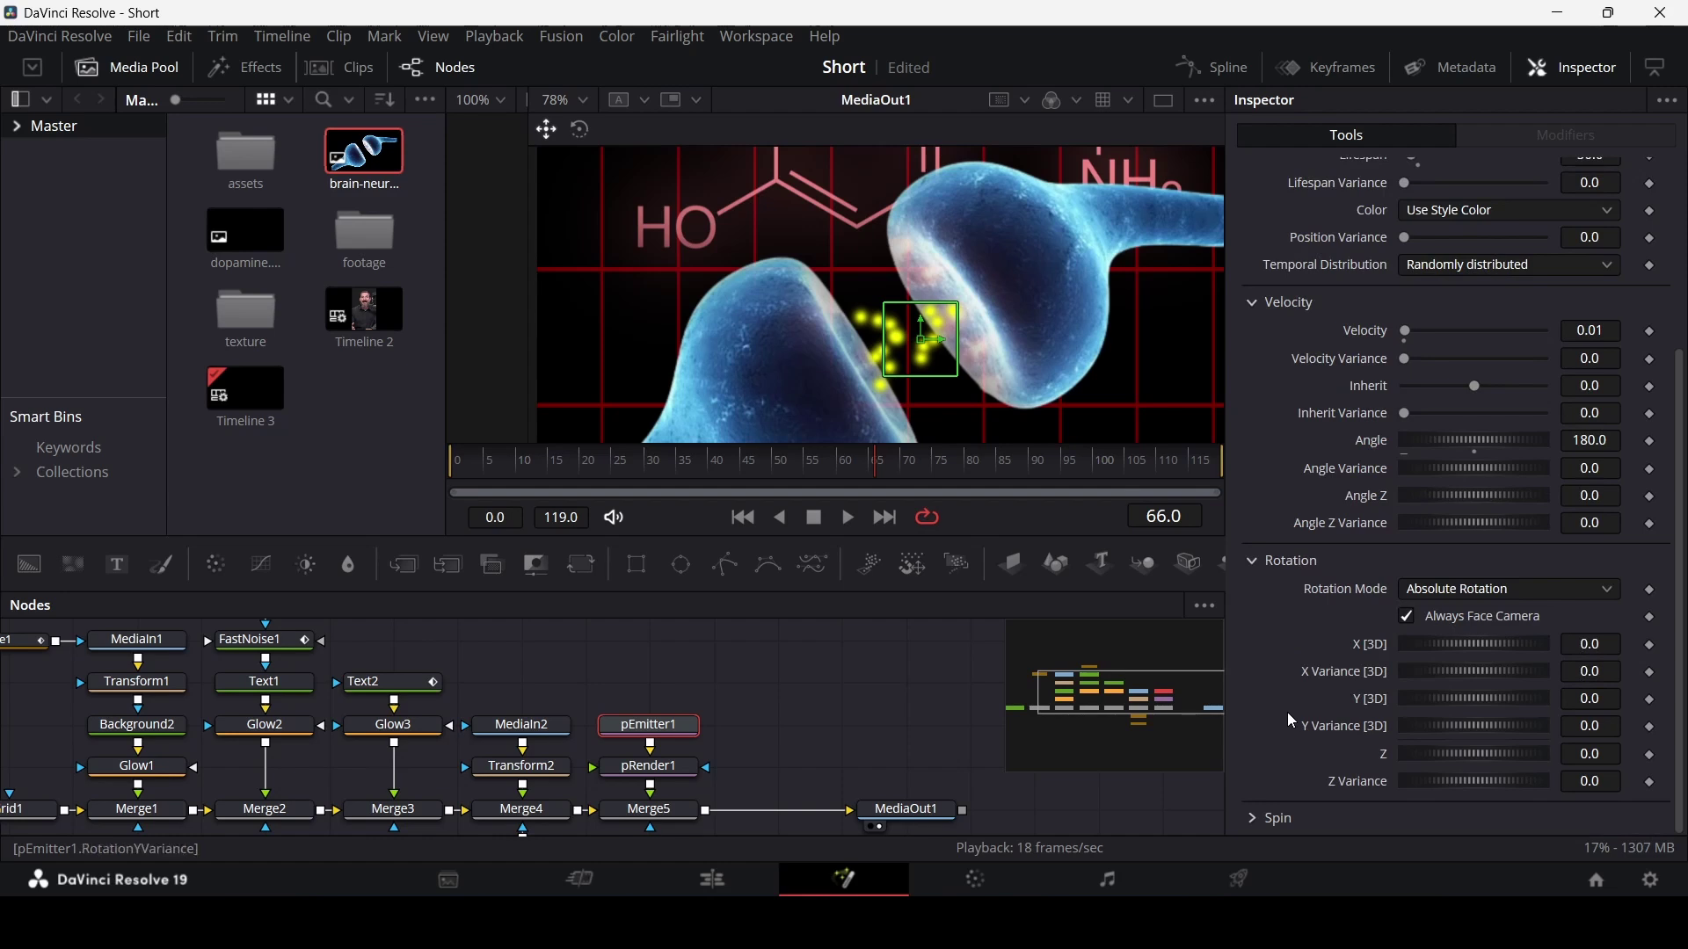
click(1249, 563)
scroll(1259, 564, up, 4)
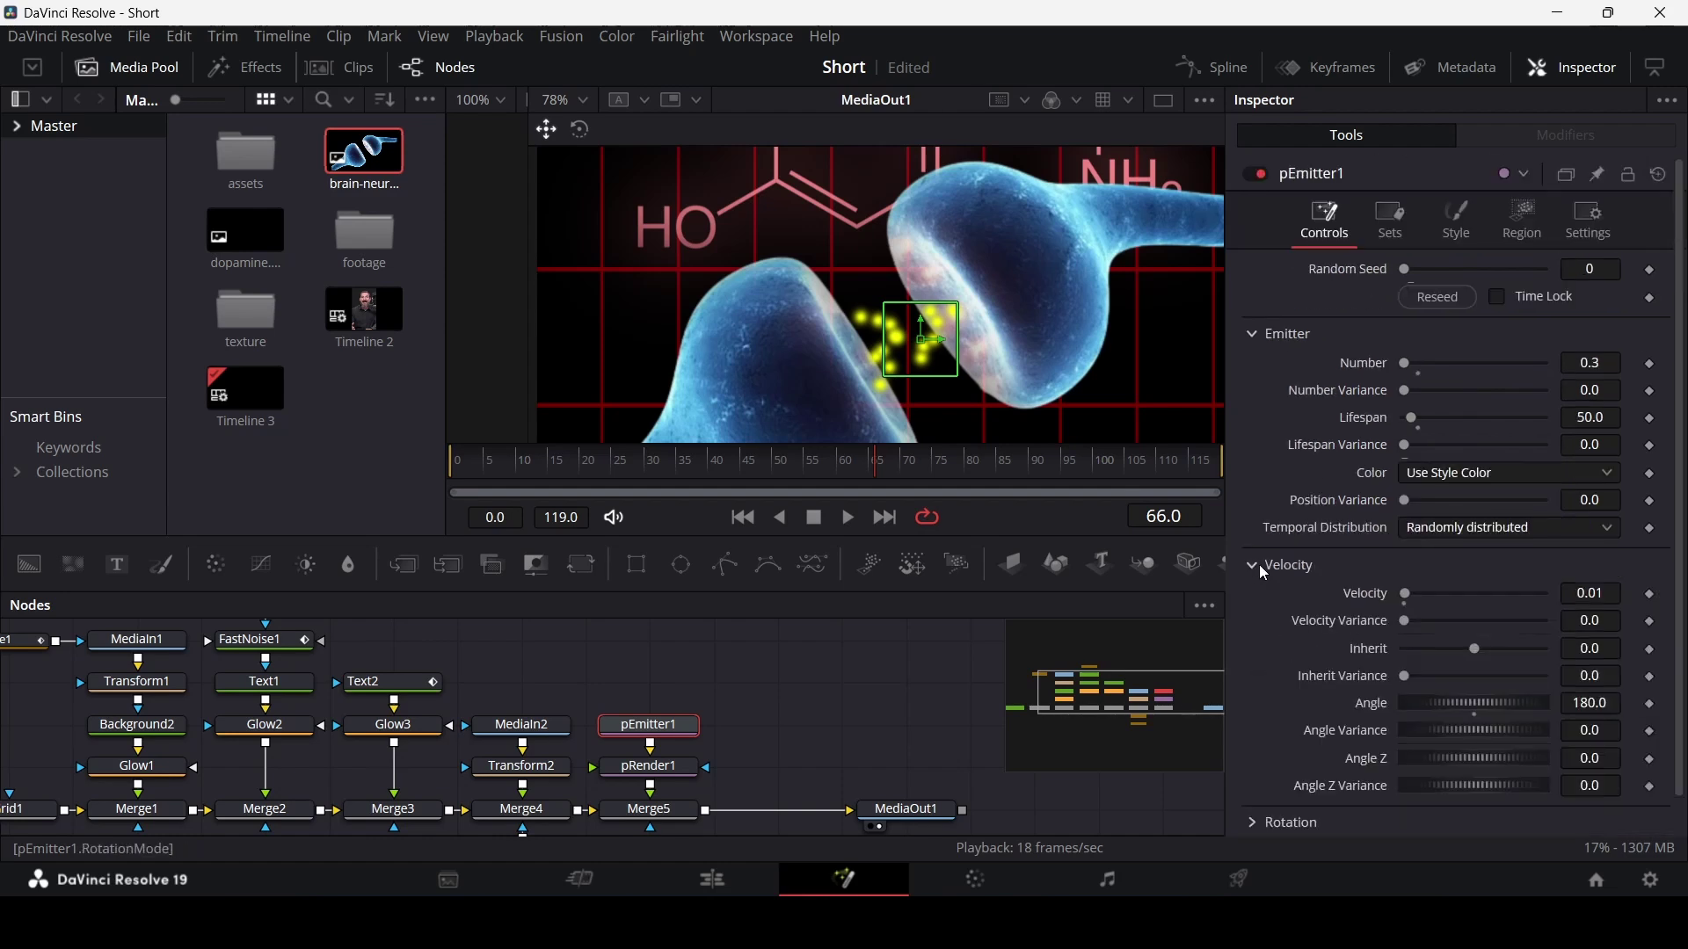
Deselect the emitter and play back the particles between the neurons from frame 49
click(836, 719)
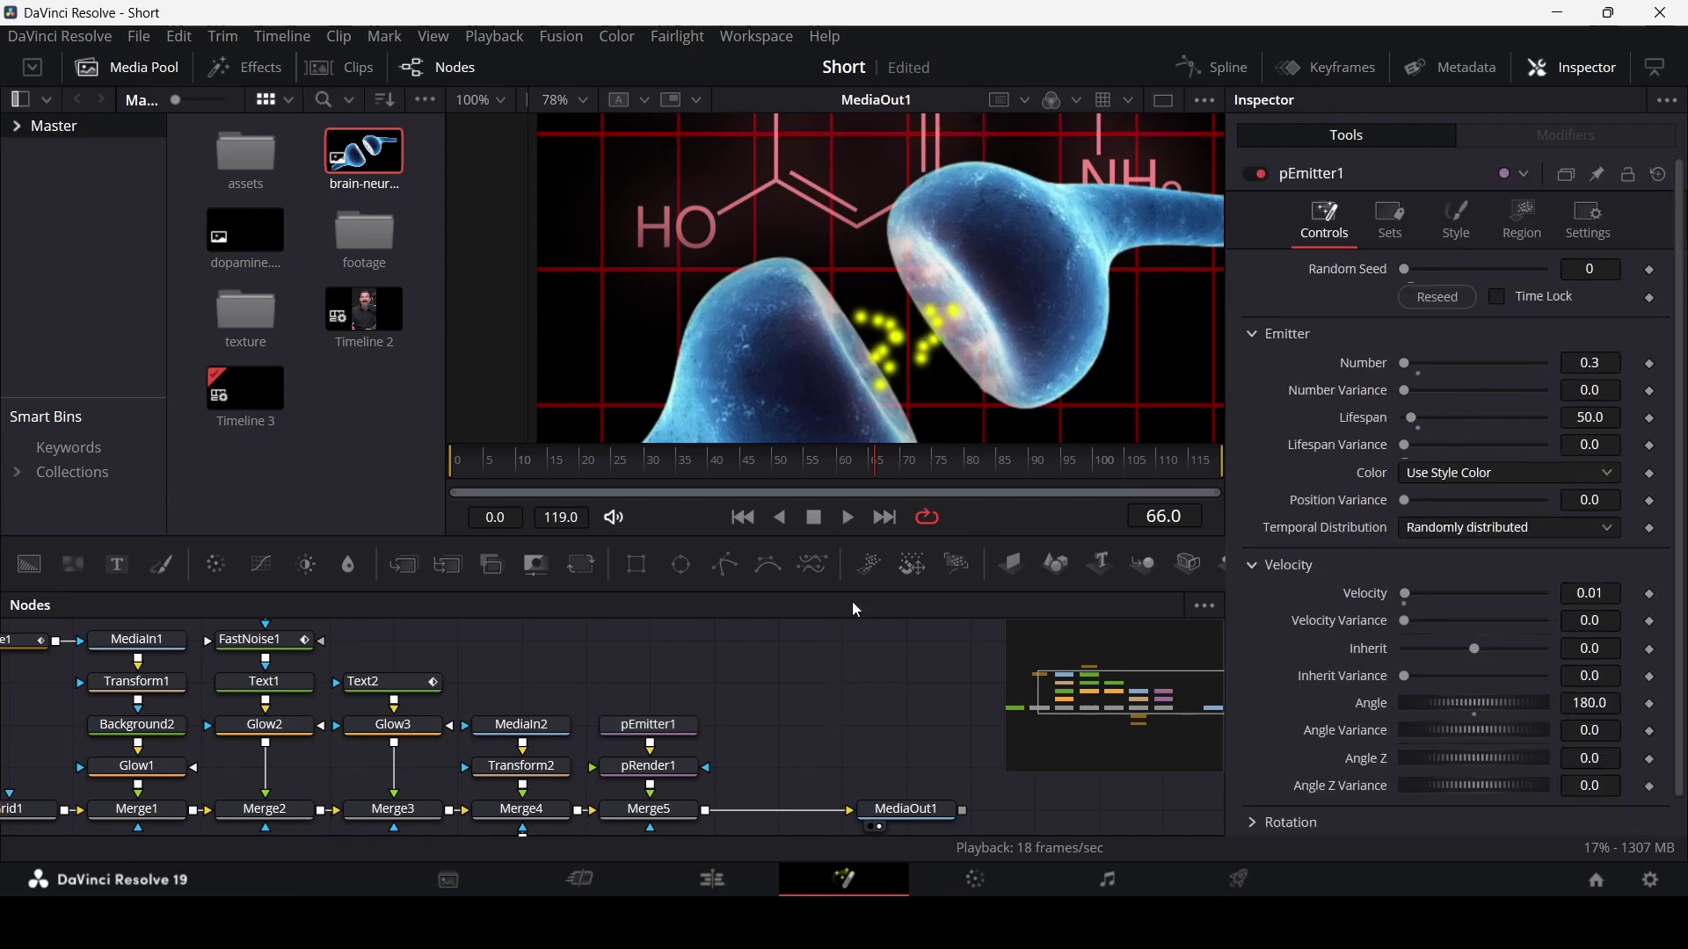
click(770, 462)
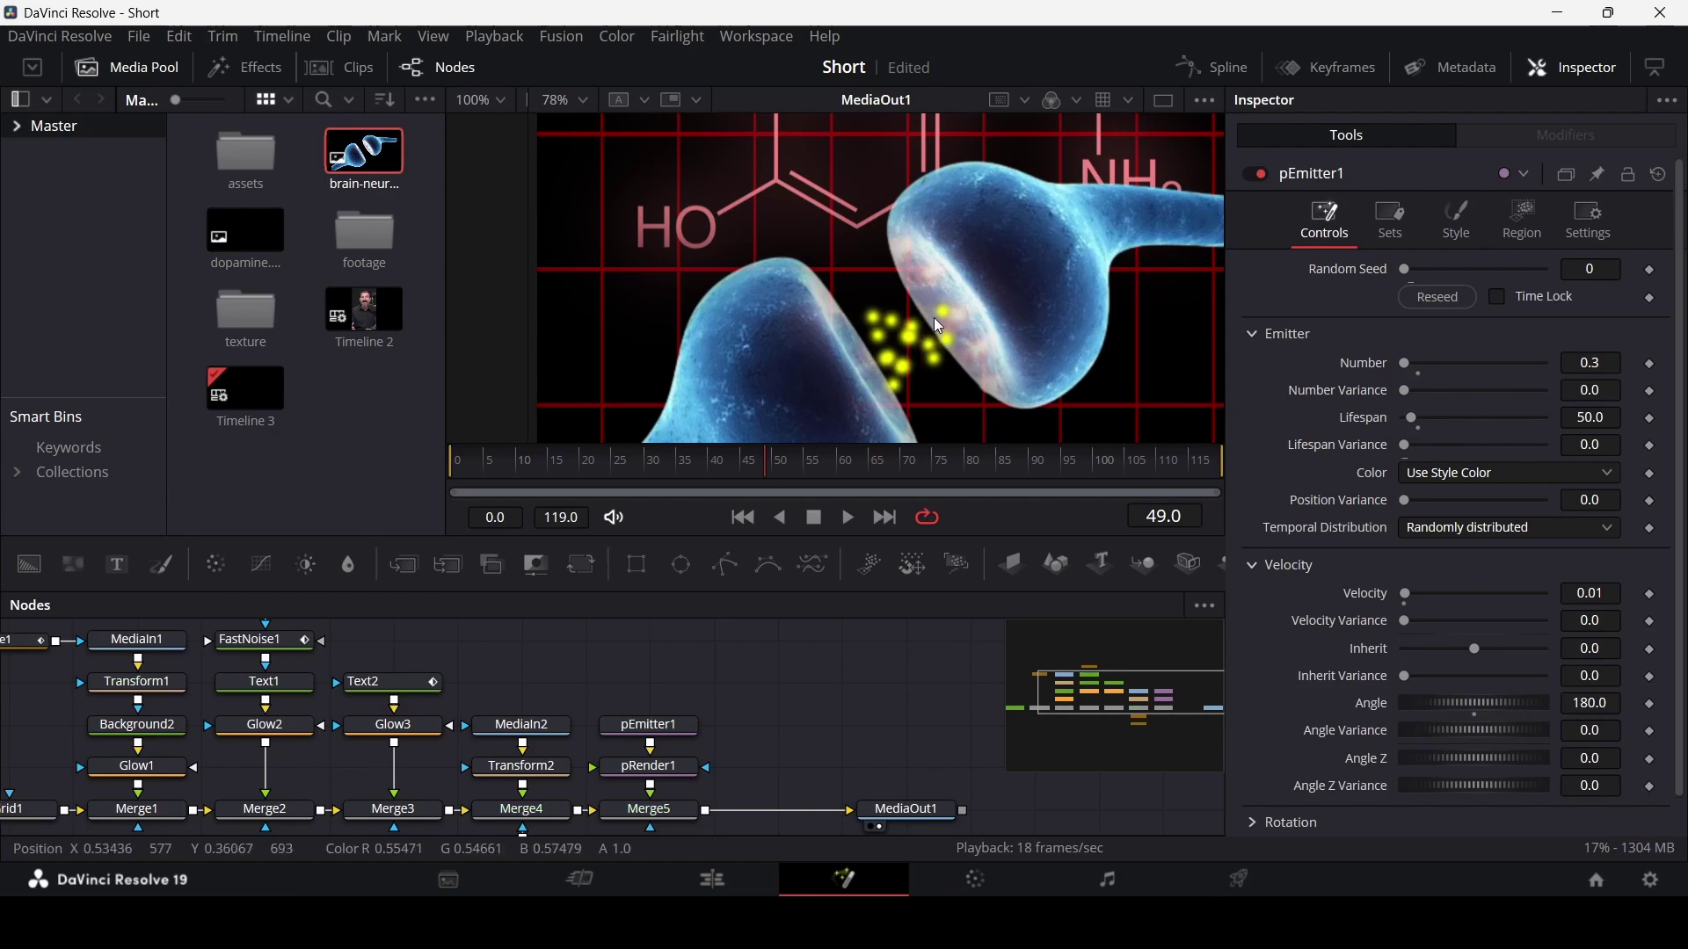
scroll(934, 318, down, 2)
key(space)
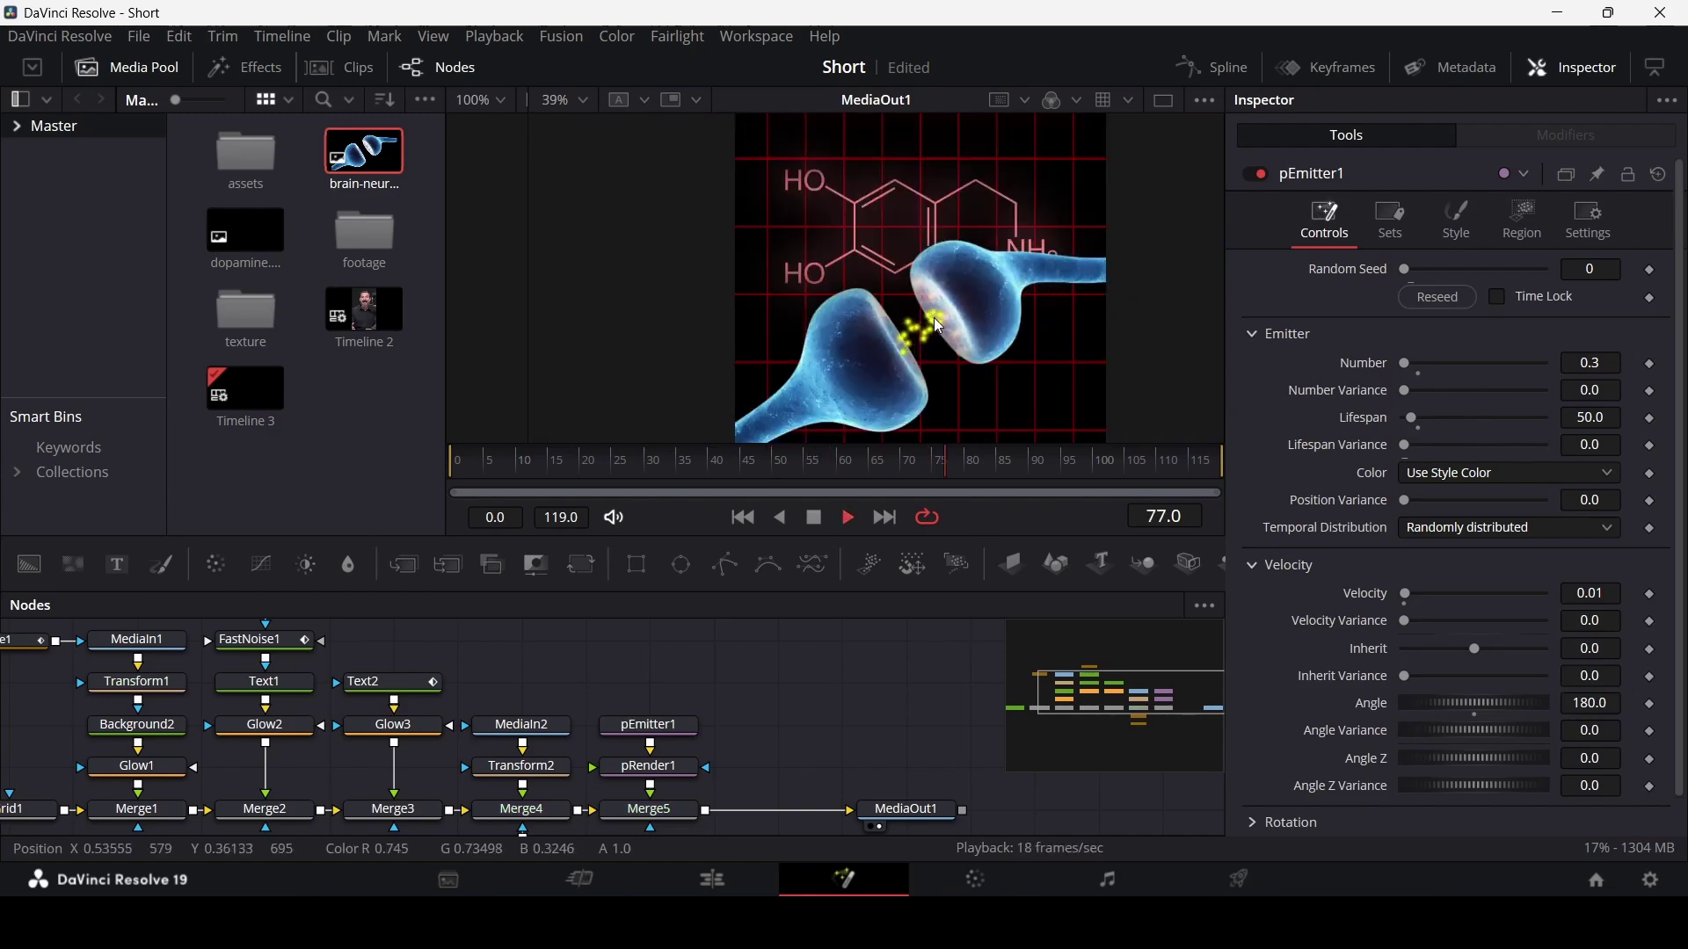
key(space)
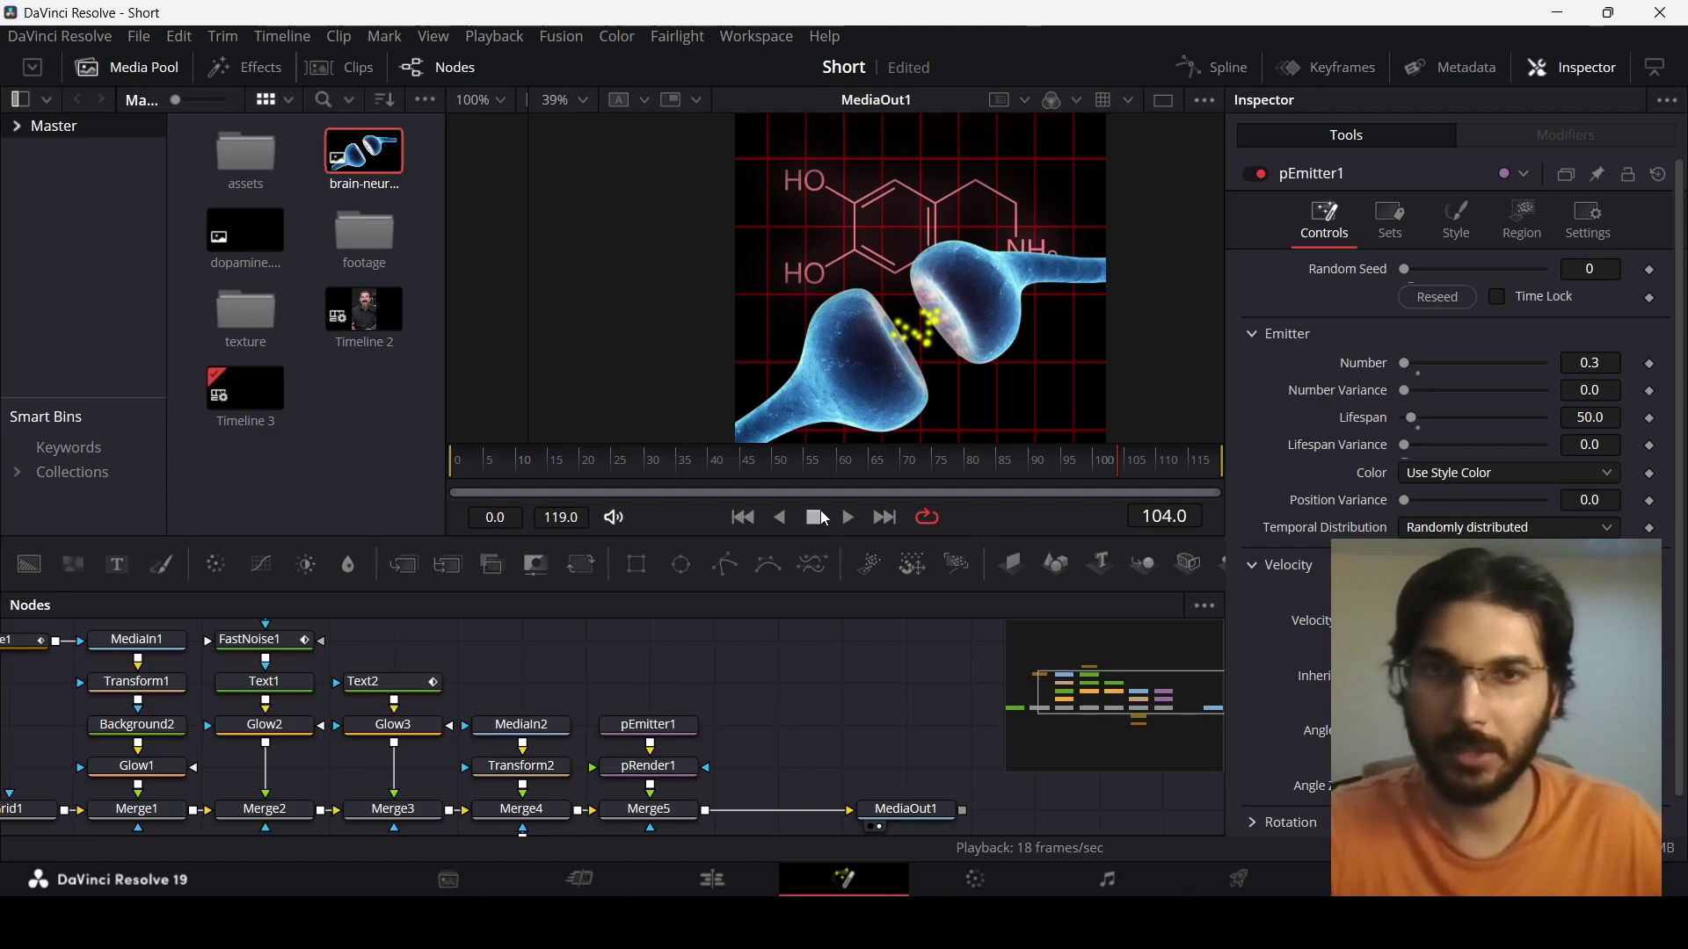
At frame 40, mask Merge5 with a rectangle of width 0.236 and height 0.126, centered at Y 0.36 and rotated to follow the gap
click(838, 466)
drag(837, 464, 709, 467)
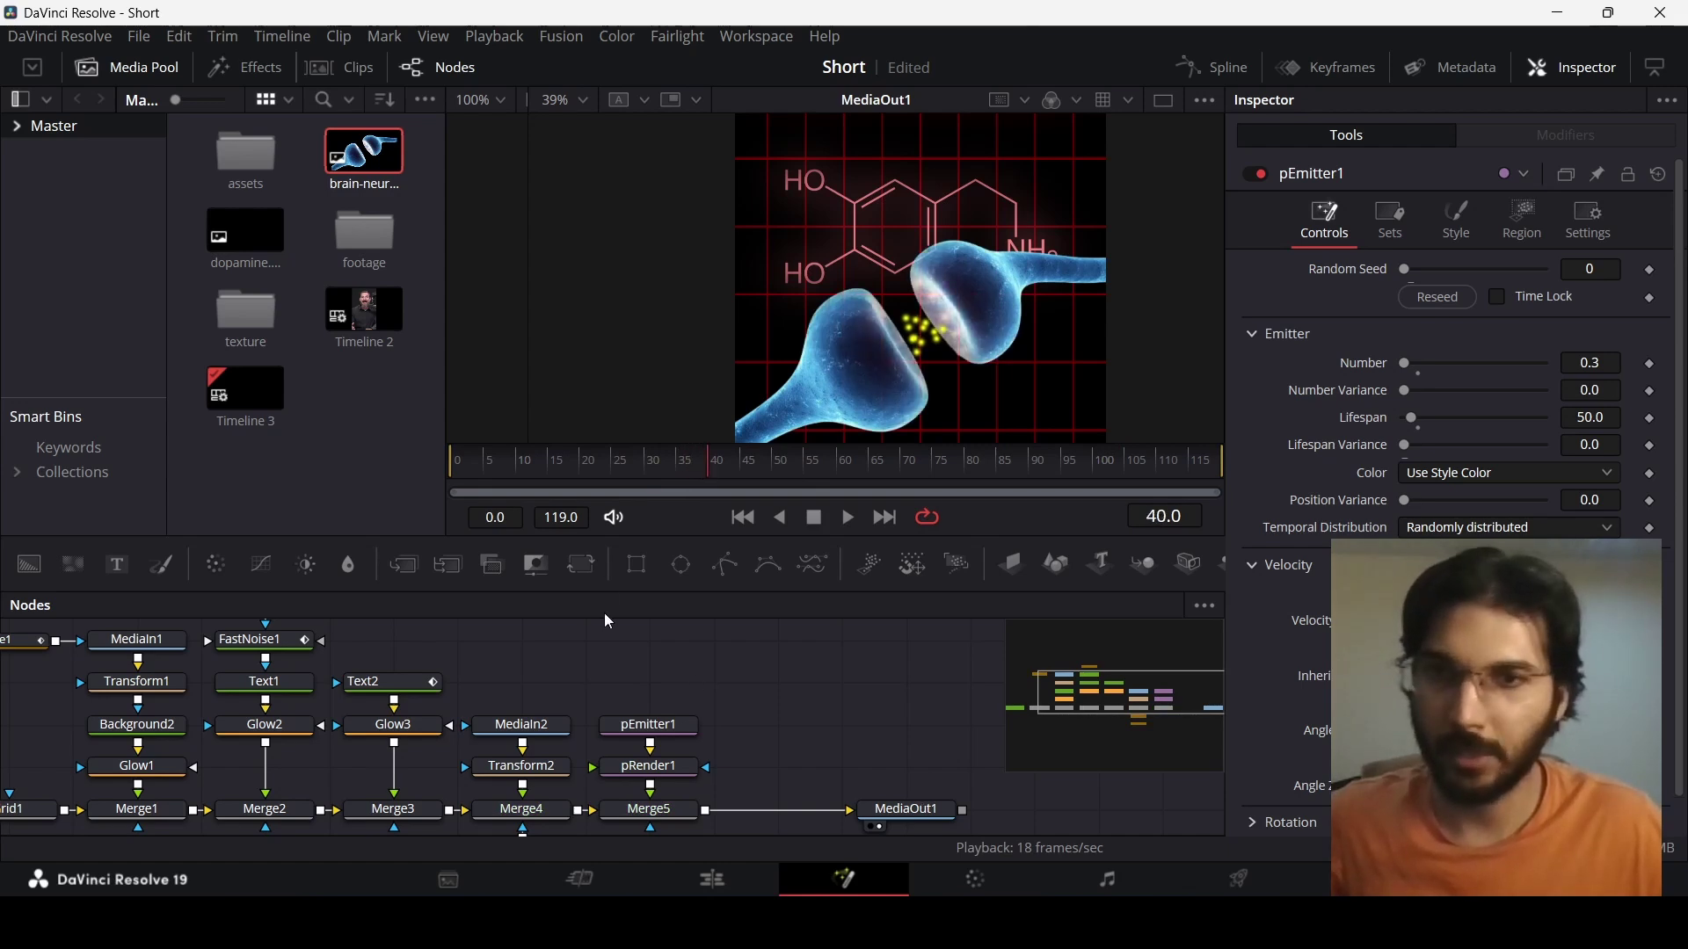
drag(642, 570, 651, 761)
drag(923, 226, 923, 318)
drag(1475, 502, 1421, 530)
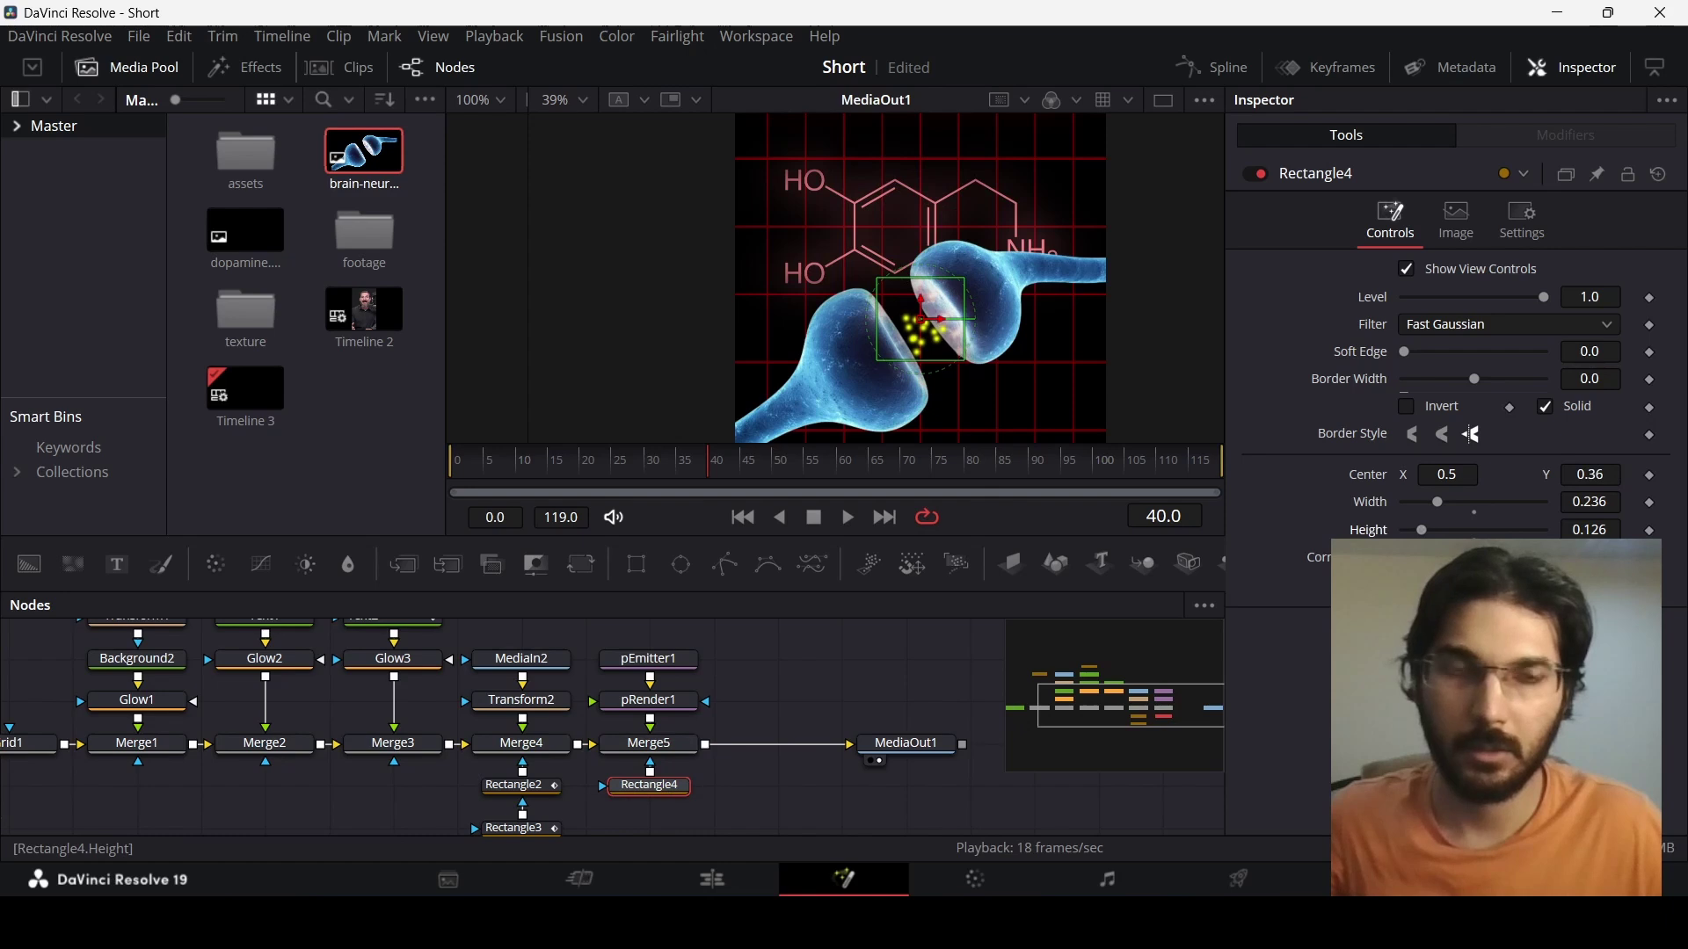
drag(942, 318, 939, 306)
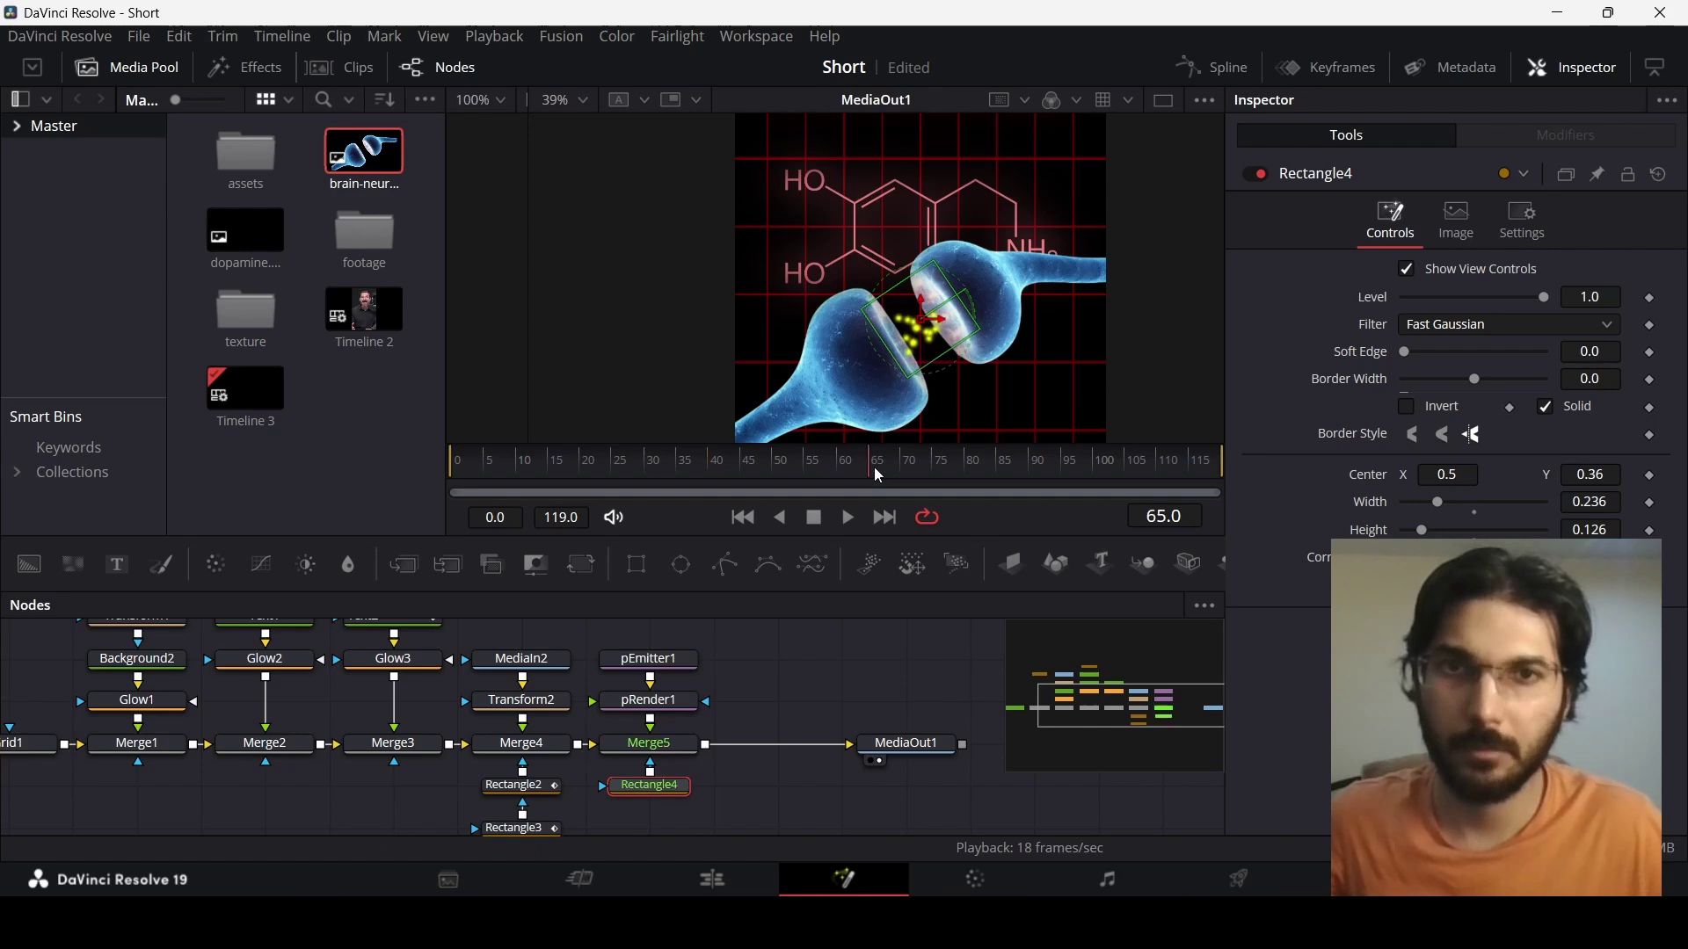
Check the mask around frame 84, then reduce Rectangle4 to width 0.165 and height 0.094 and center it at about X 0.513, Y 0.347
drag(874, 467, 990, 492)
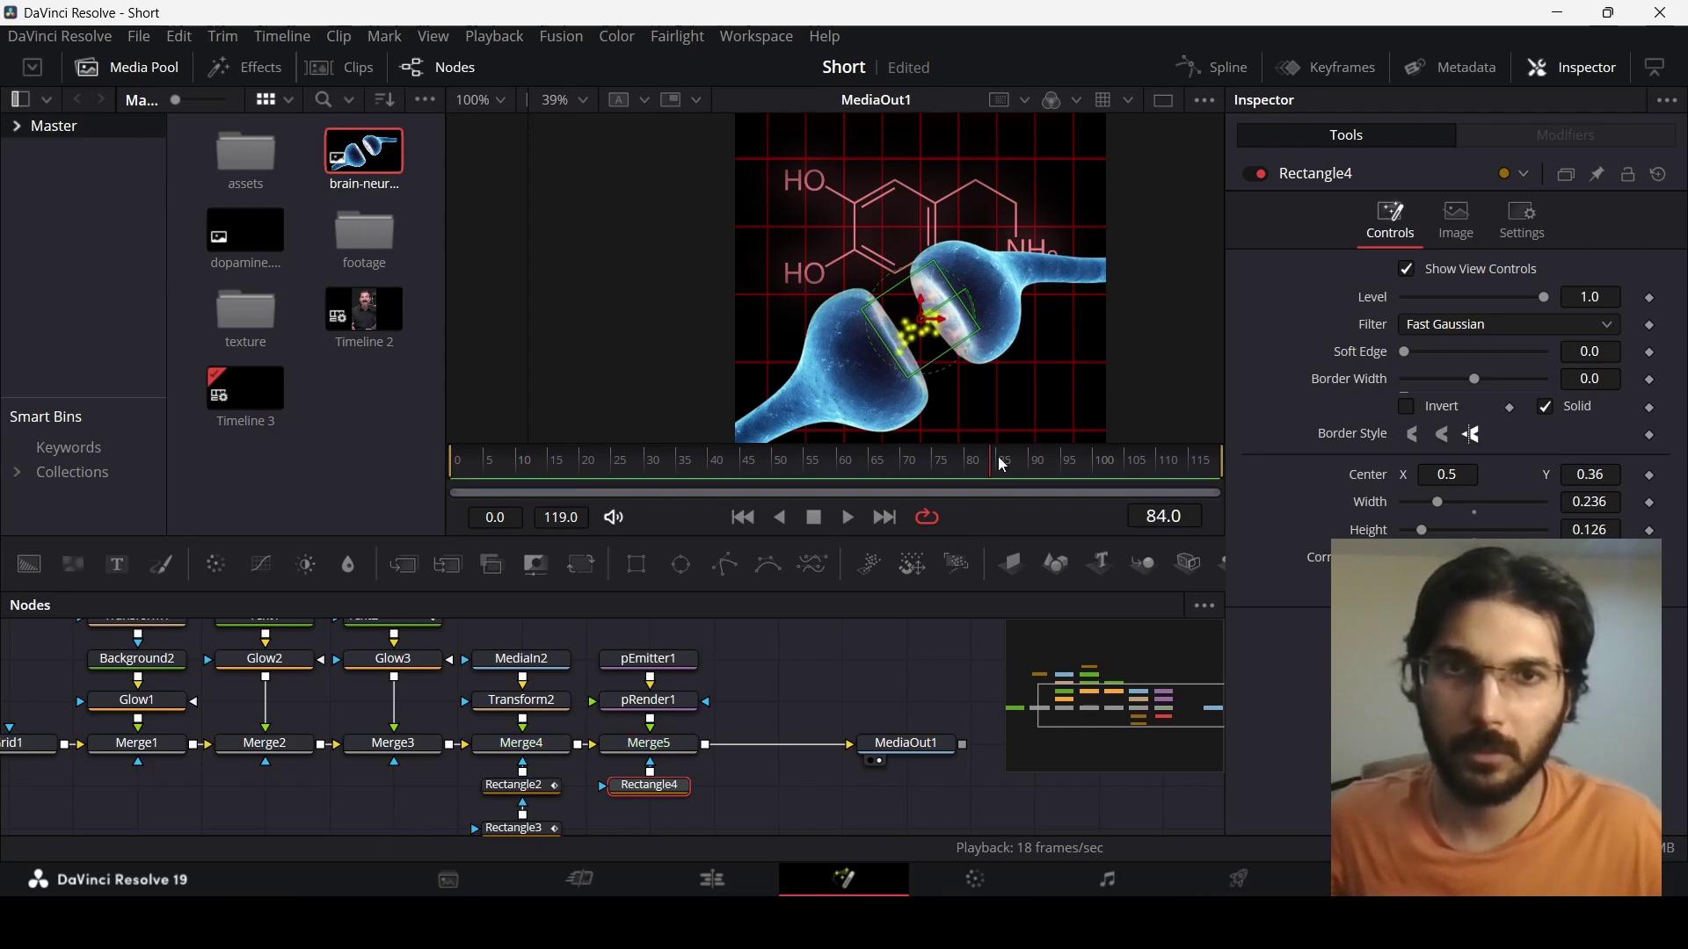
scroll(896, 343, up, 5)
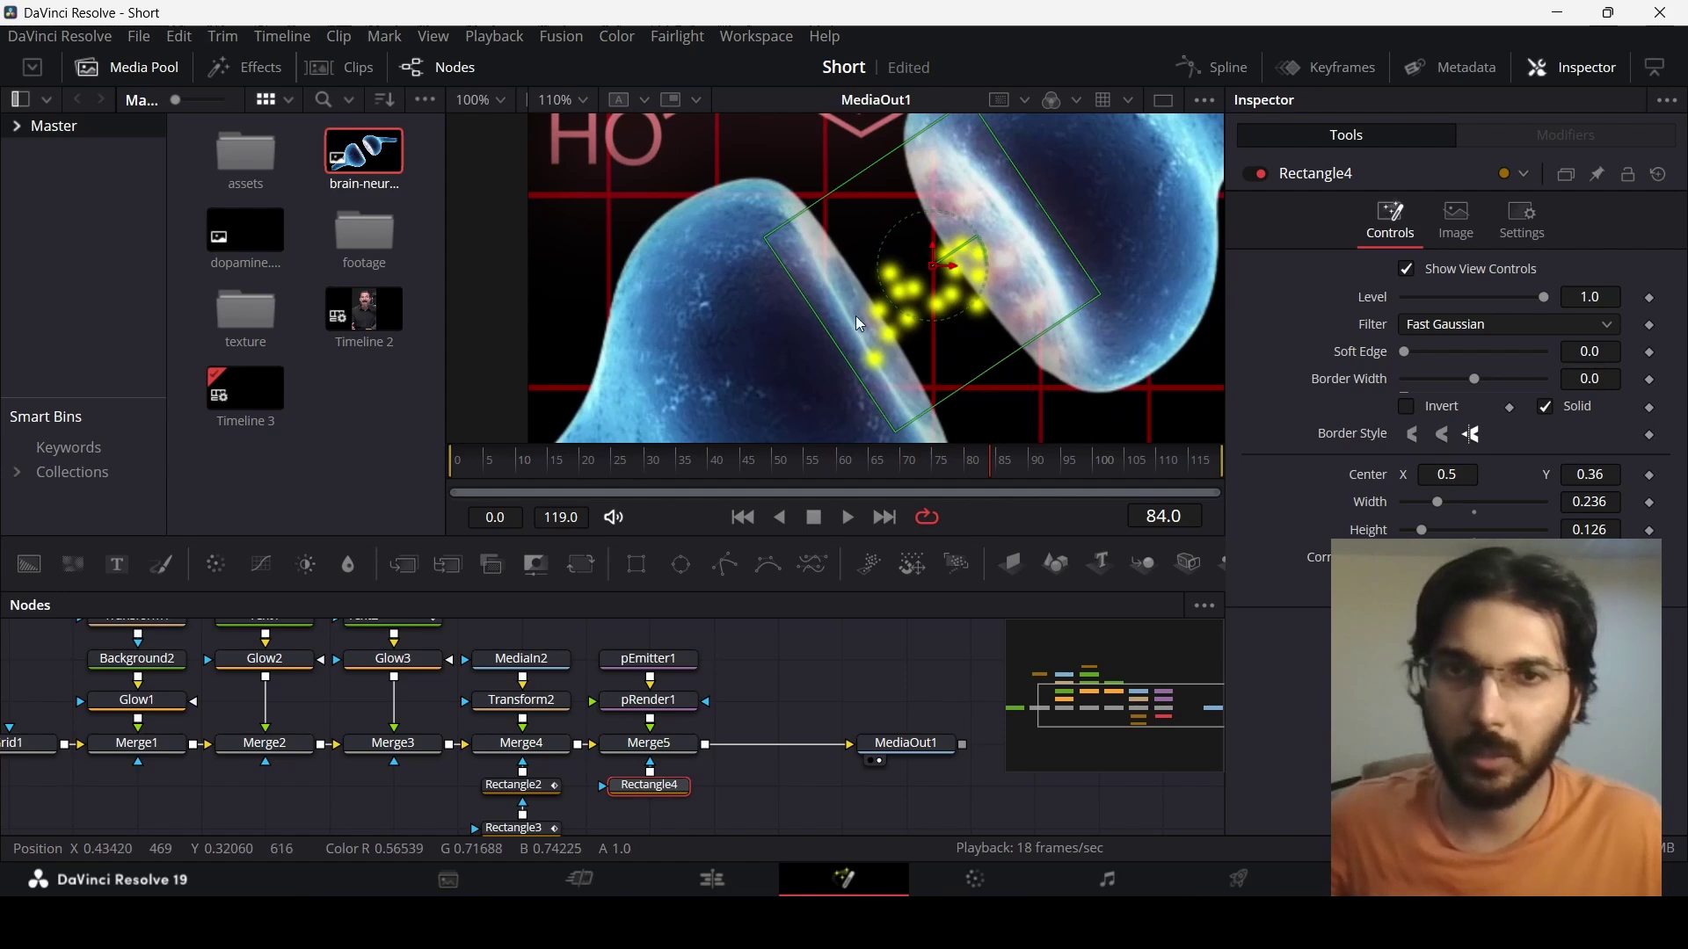
scroll(888, 360, up, 2)
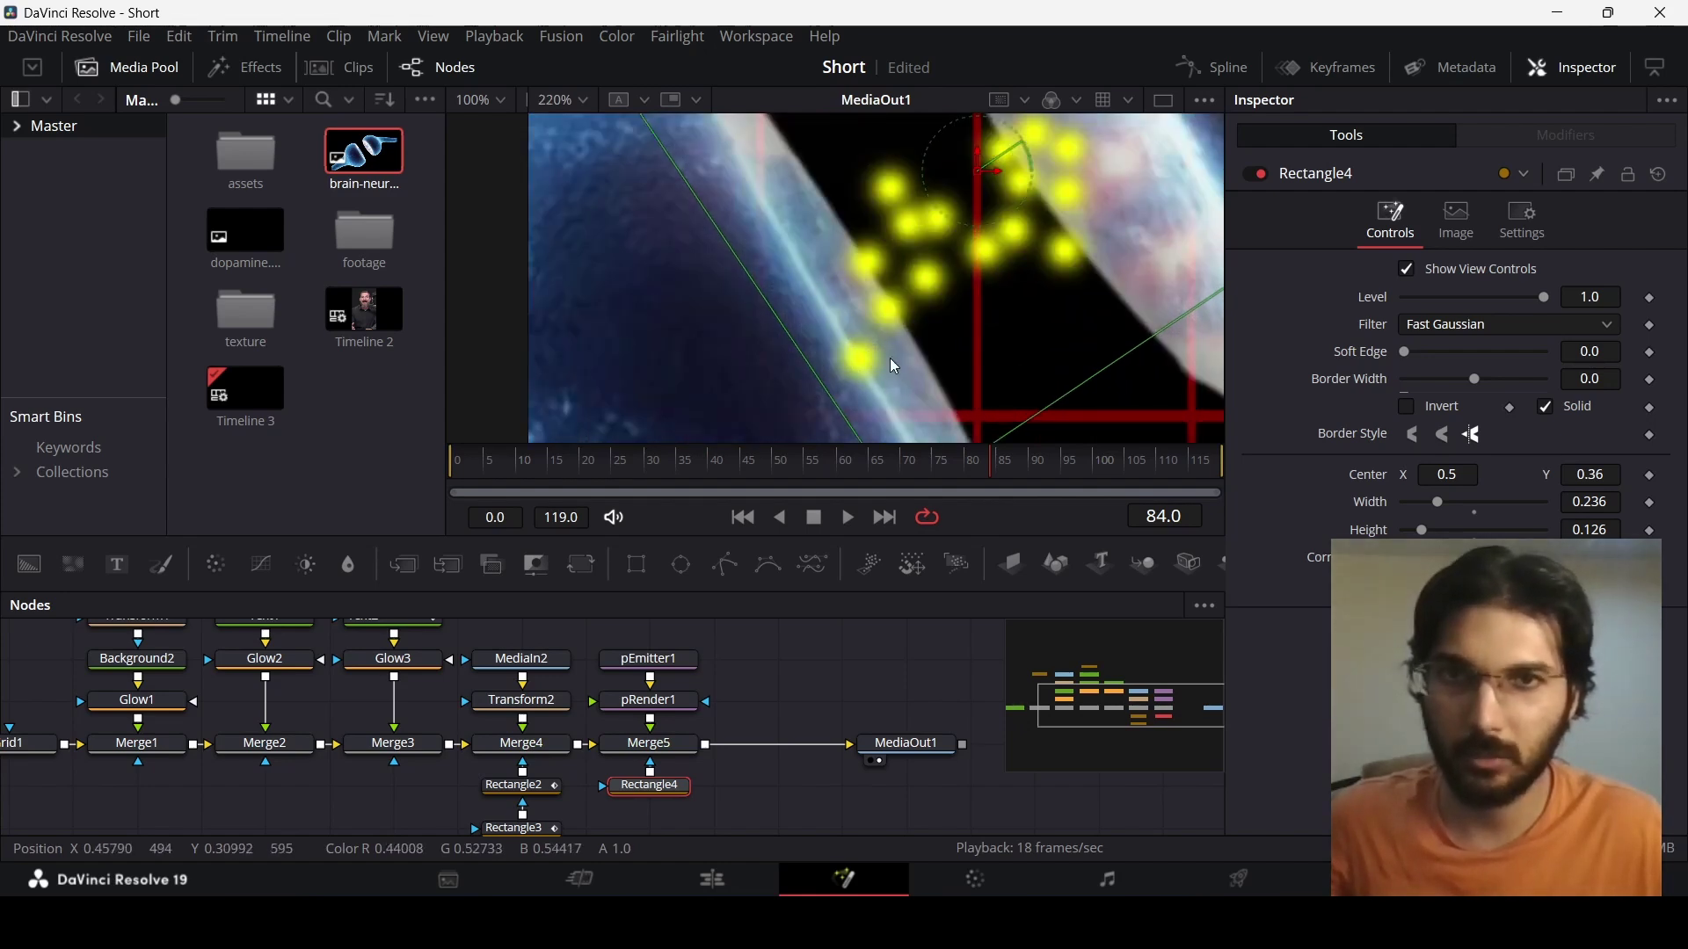
scroll(995, 325, down, 3)
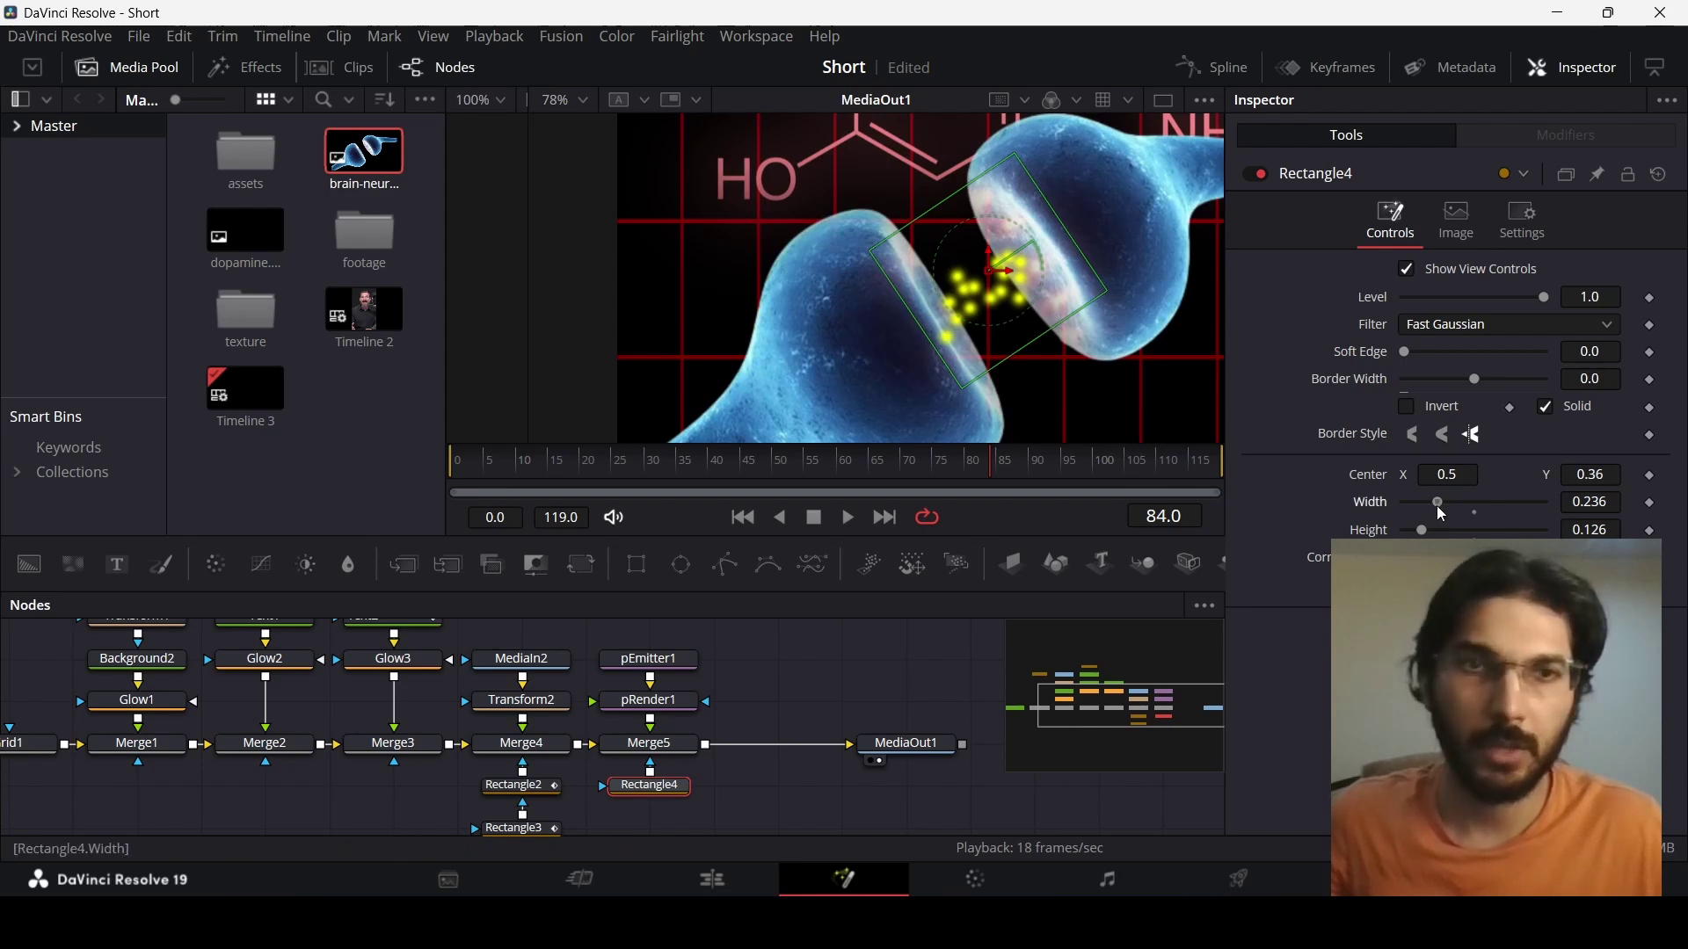
drag(1438, 513, 1423, 537)
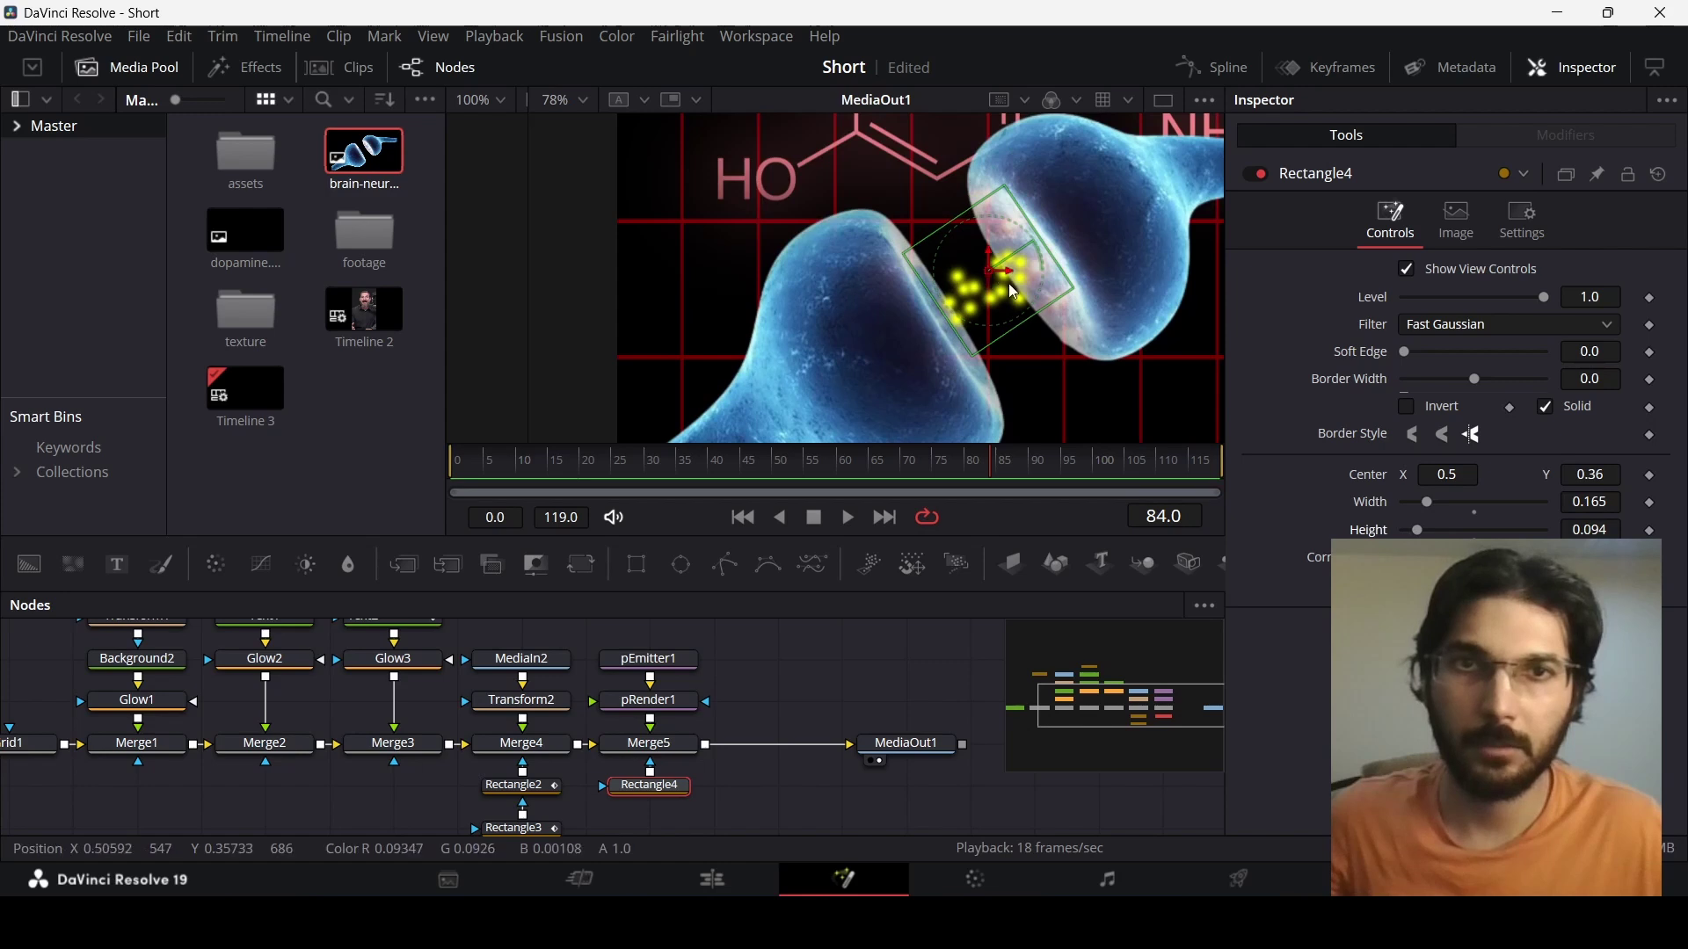
mouse_move(1015, 290)
mouse_down()
mouse_move(1001, 280)
mouse_move(1006, 295)
mouse_up()
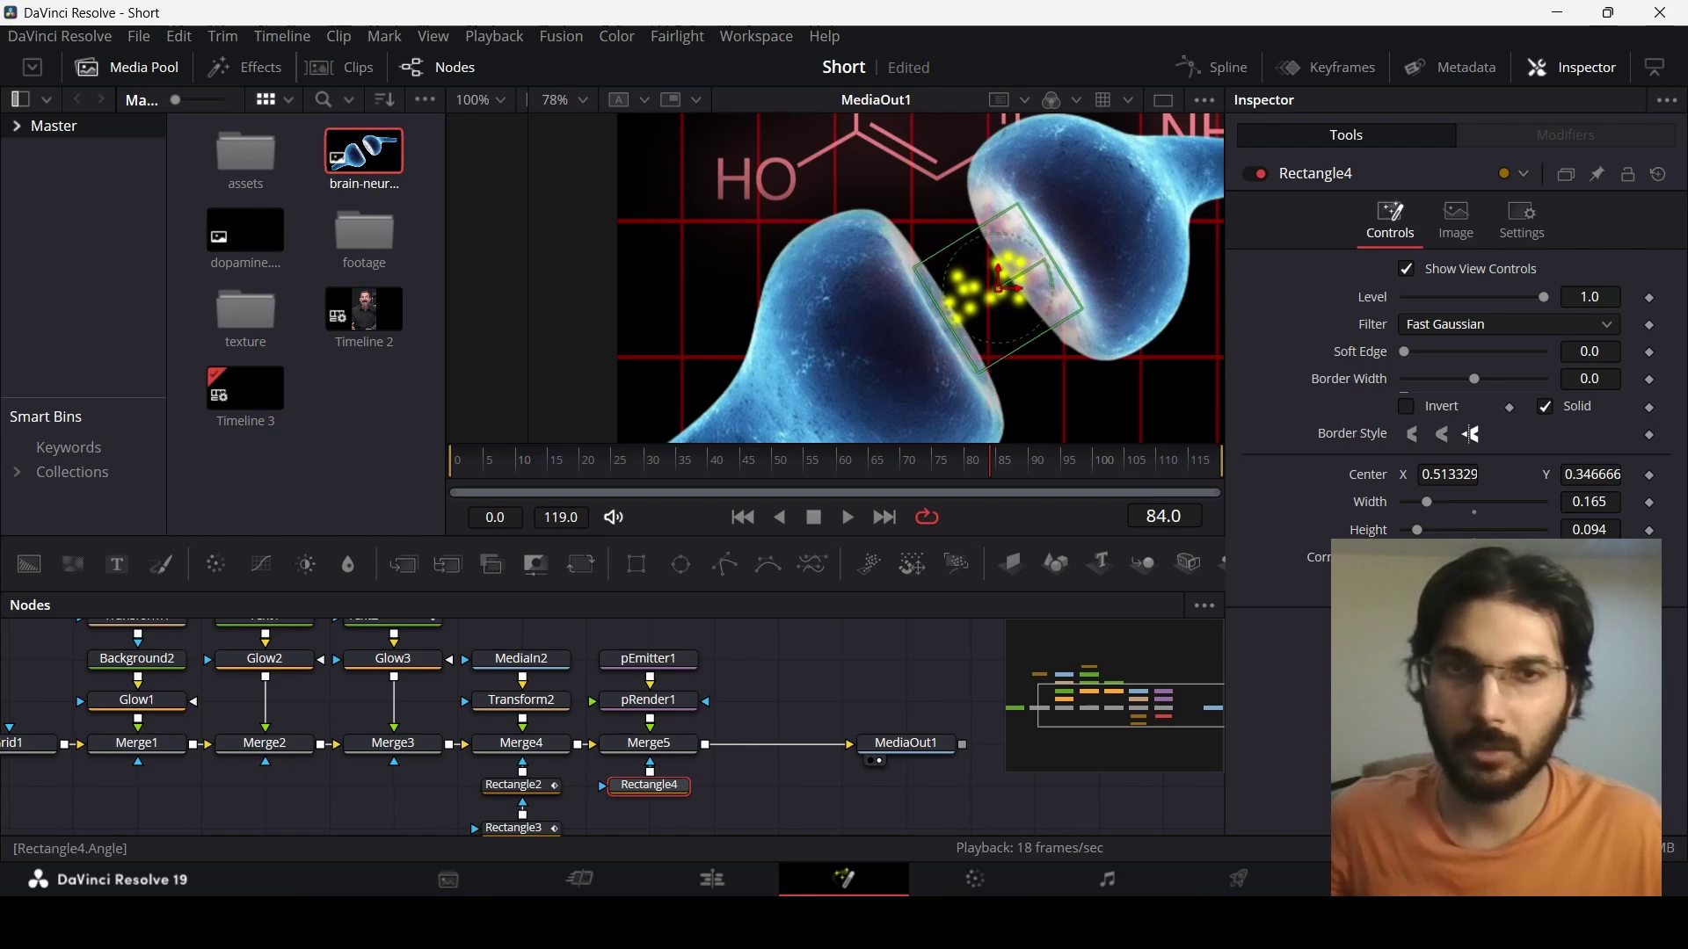
scroll(1007, 326, up, 4)
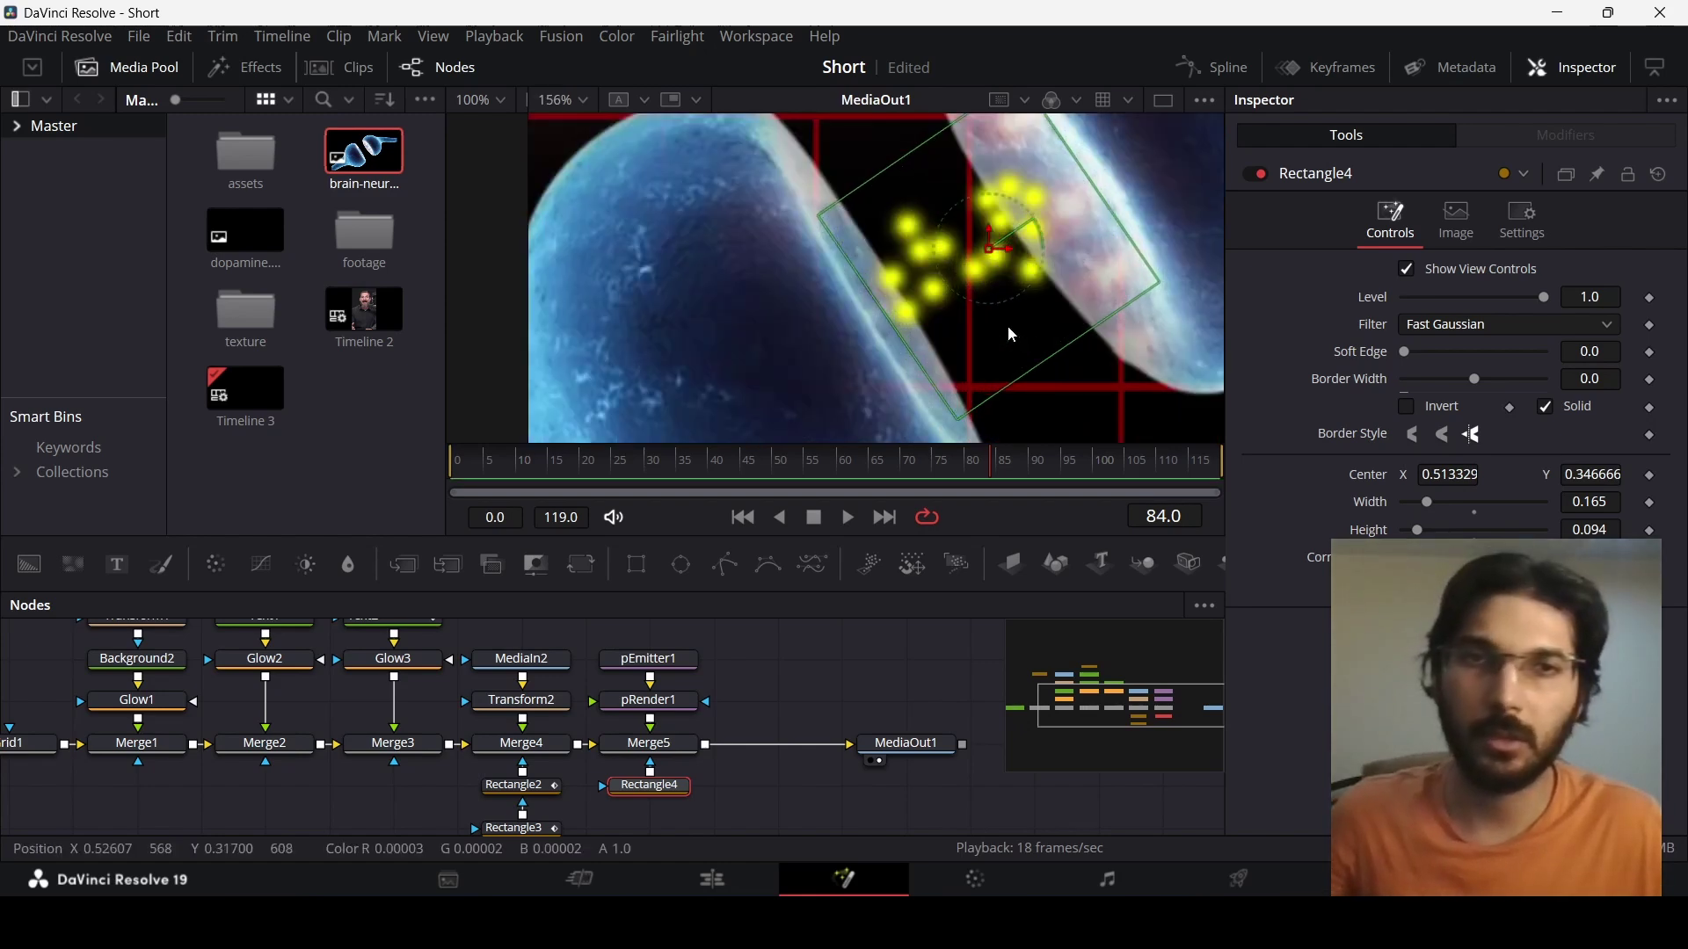
scroll(993, 273, down, 2)
scroll(995, 293, down, 3)
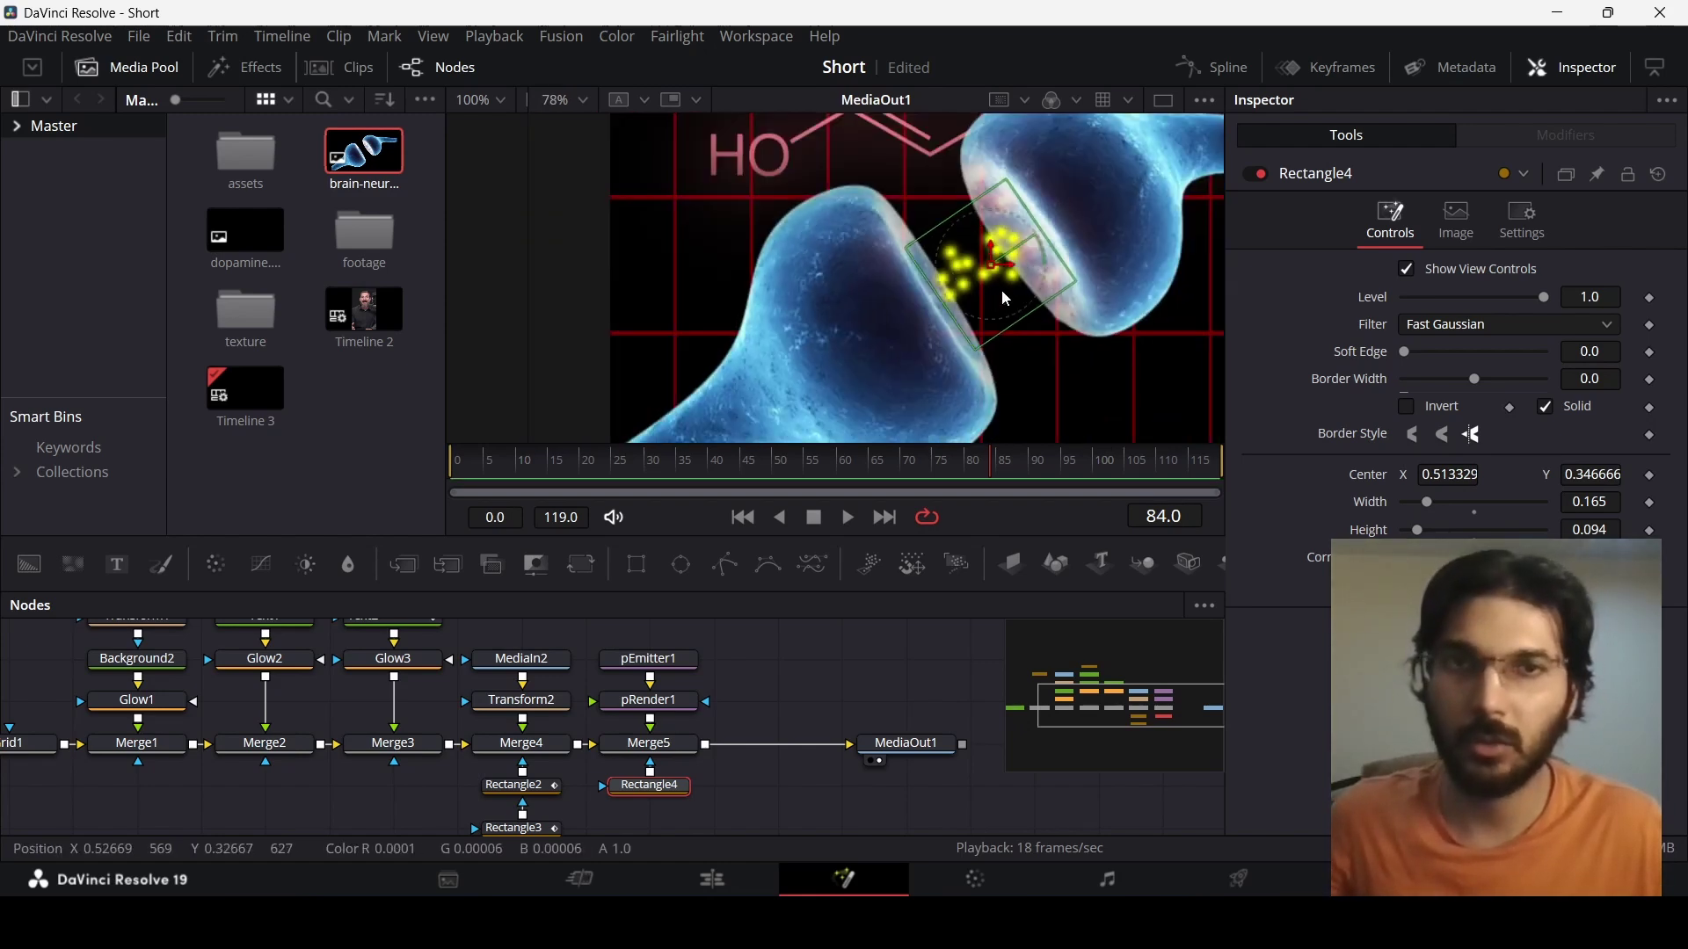
Keyframe Rectangle4's center and width at frames 40 and 45
drag(911, 351, 928, 351)
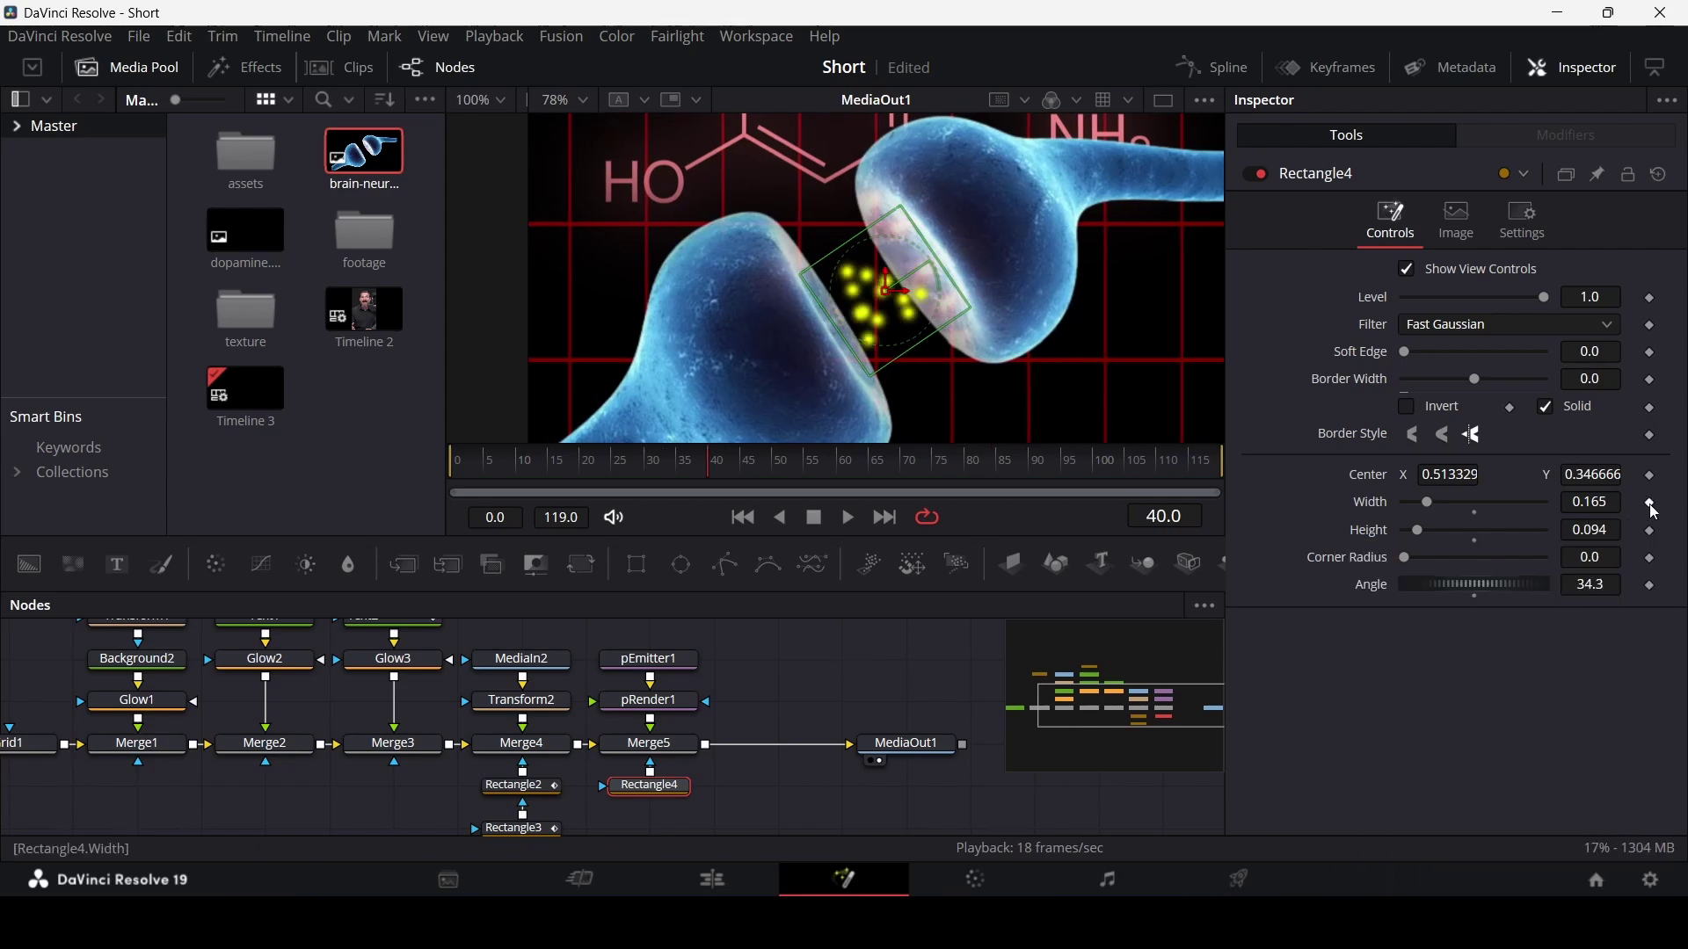
click(1651, 503)
click(1652, 476)
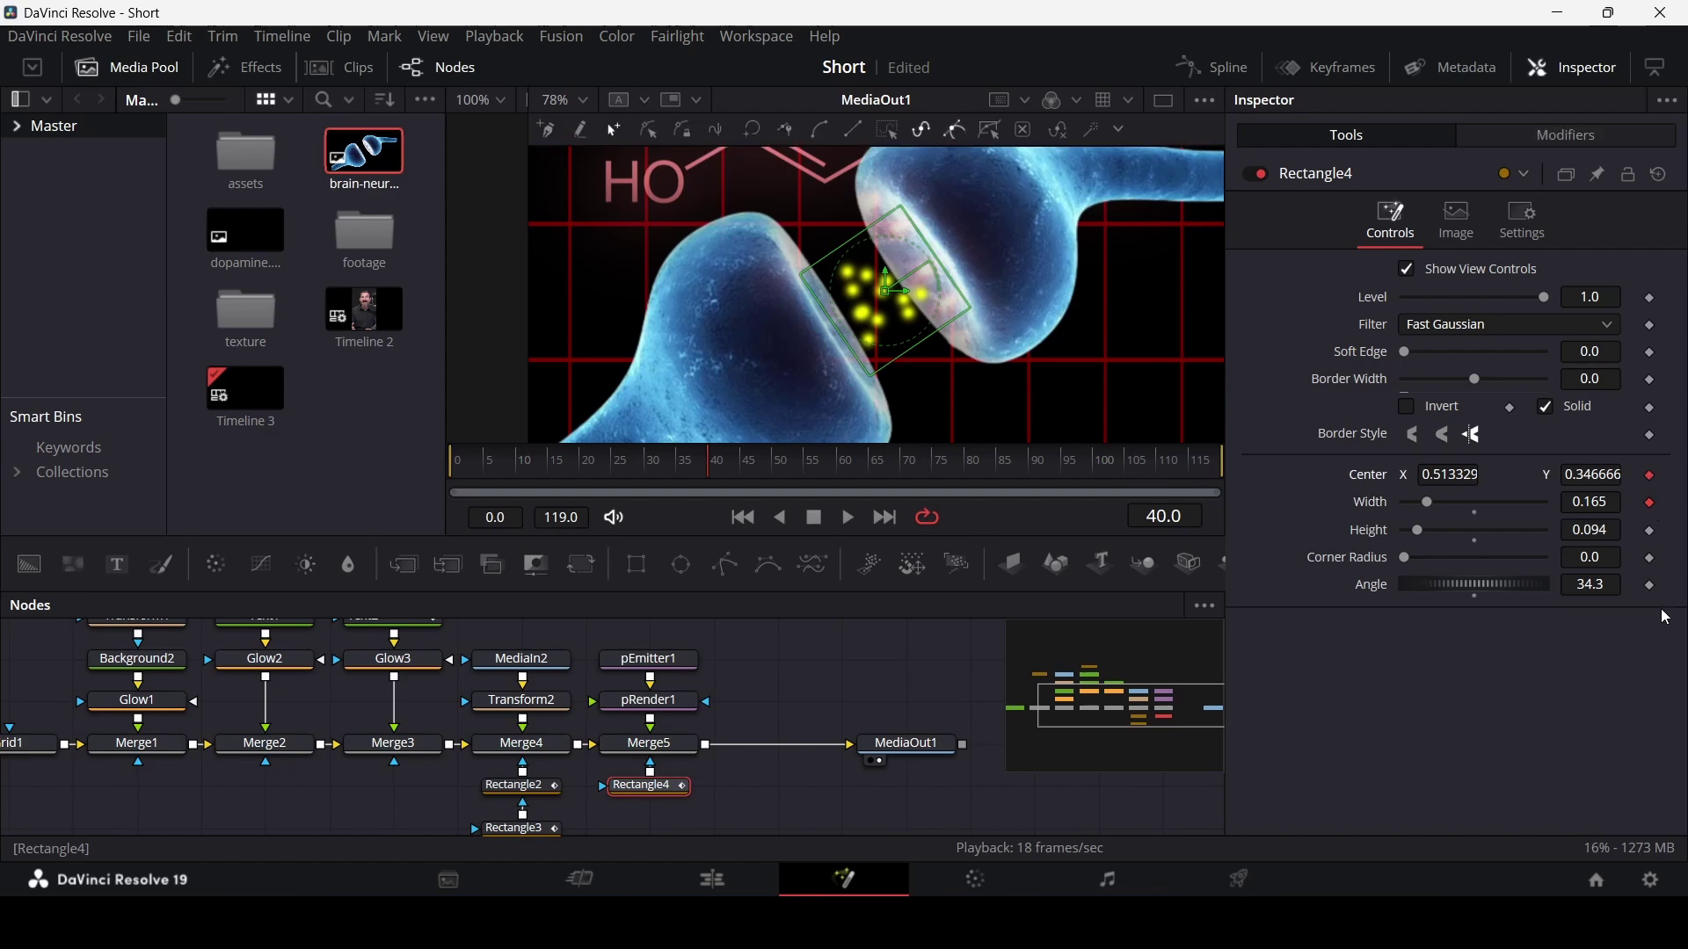
drag(705, 476, 749, 479)
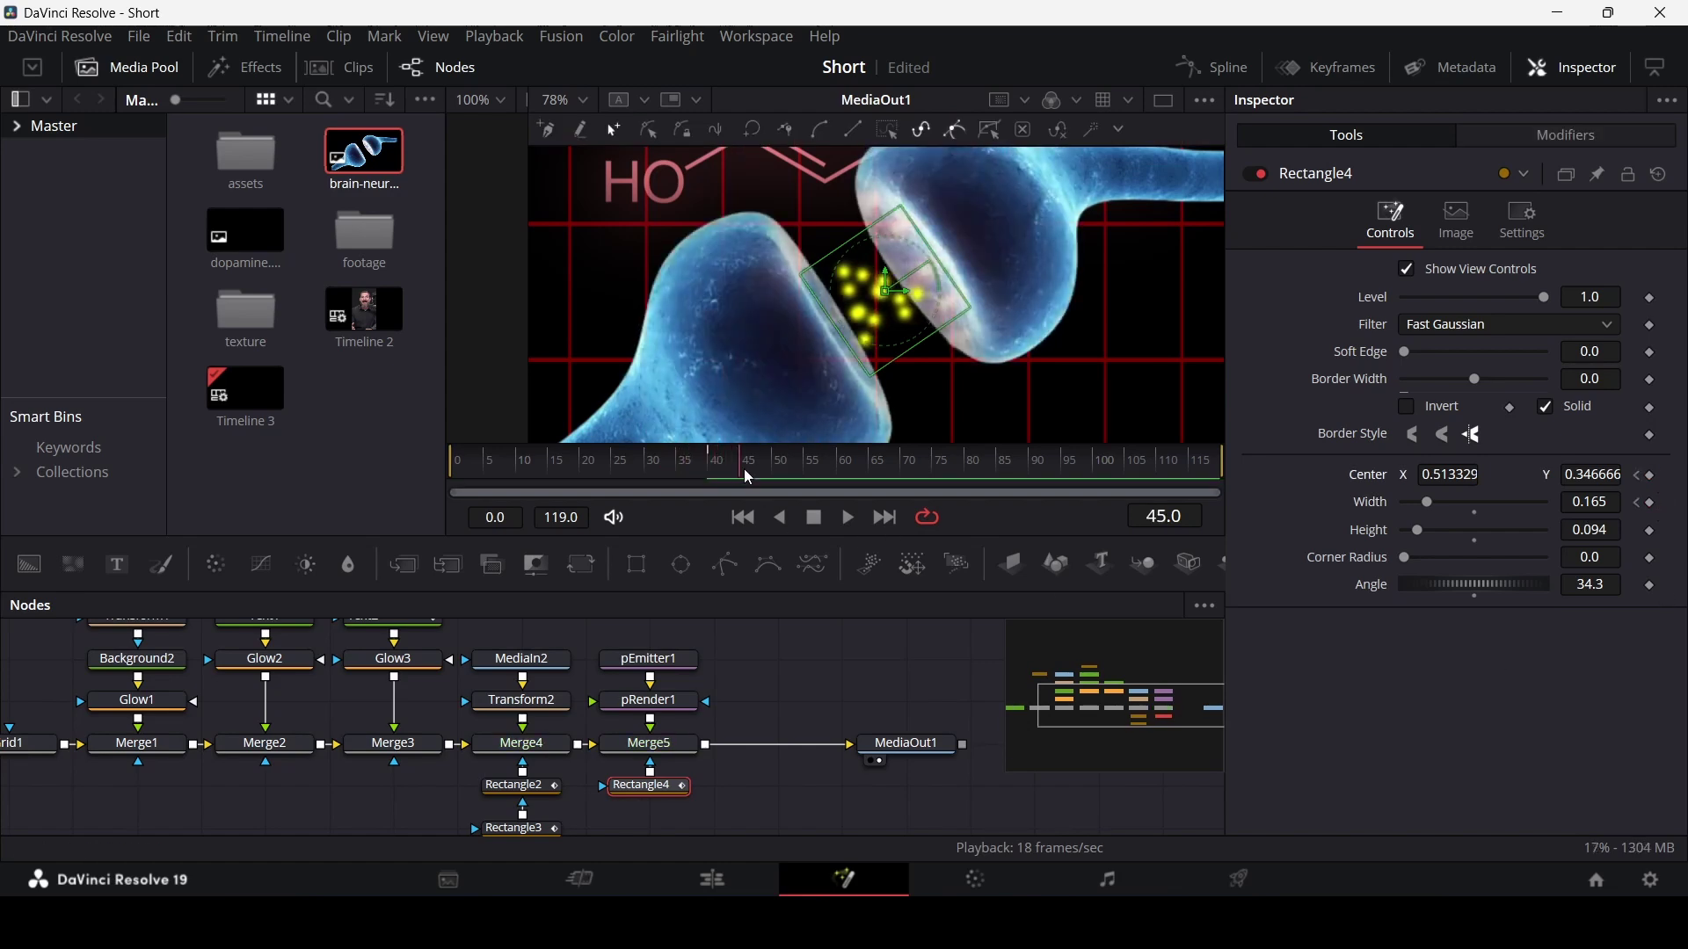
click(1652, 504)
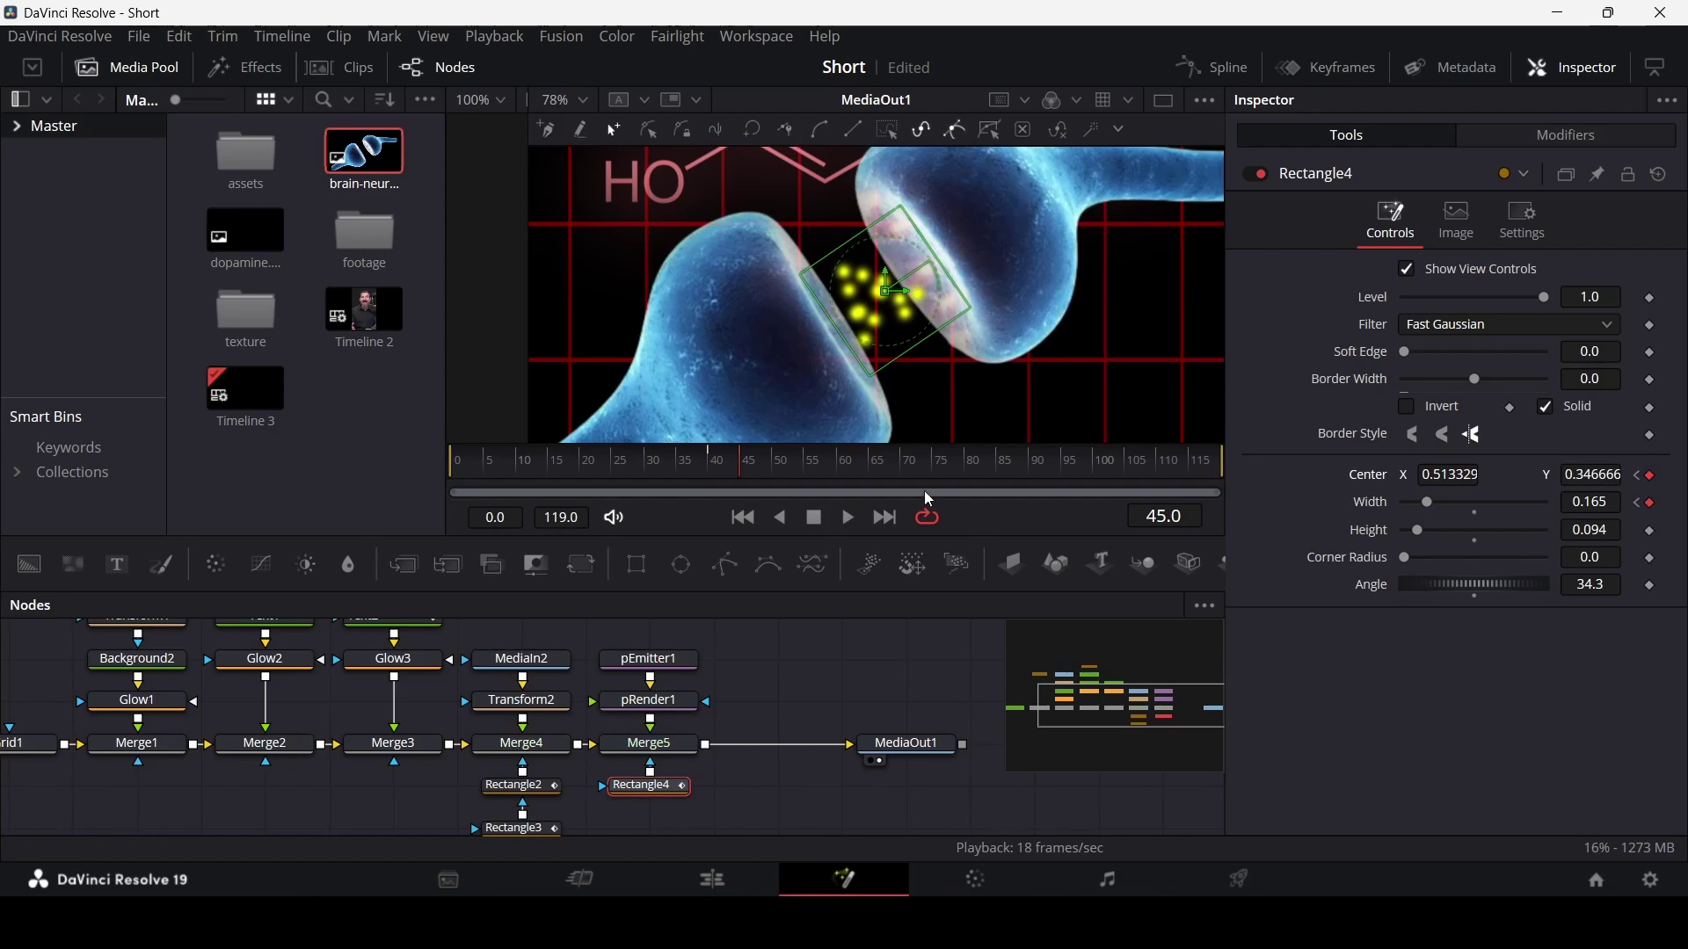
At frame 40, set Rectangle4's width to 0.0, center it at about X 0.587, Y 0.368 on the upper neuron's face, and play back
click(718, 470)
drag(887, 290, 983, 246)
drag(1436, 507, 1405, 507)
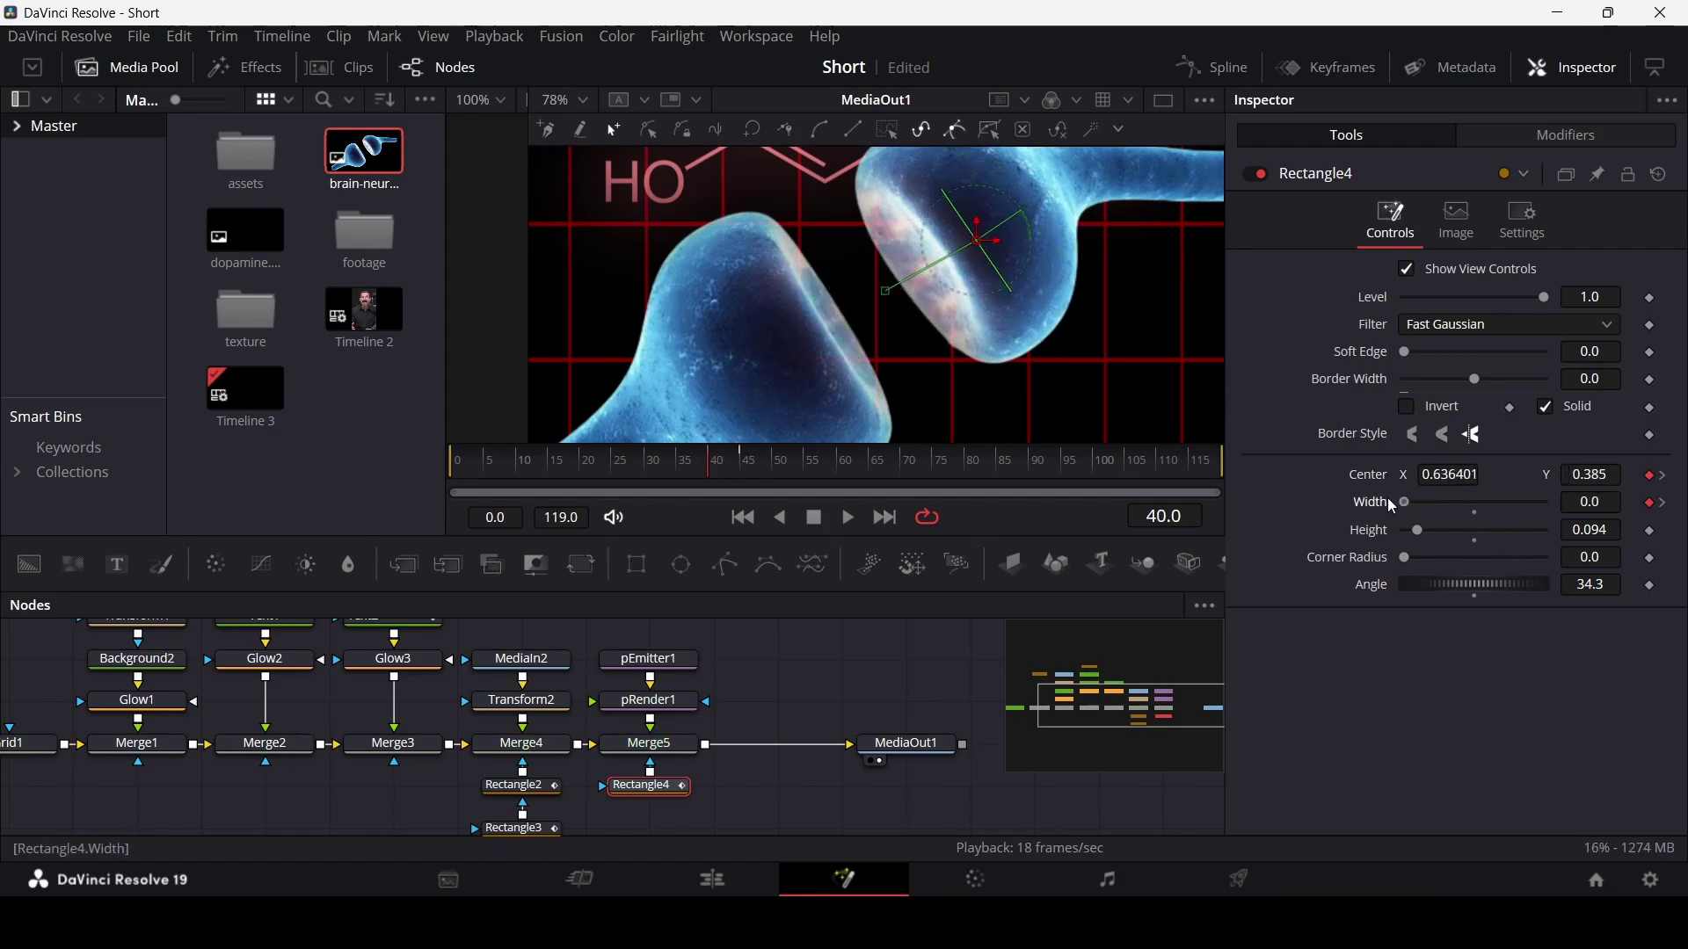
drag(978, 247, 944, 273)
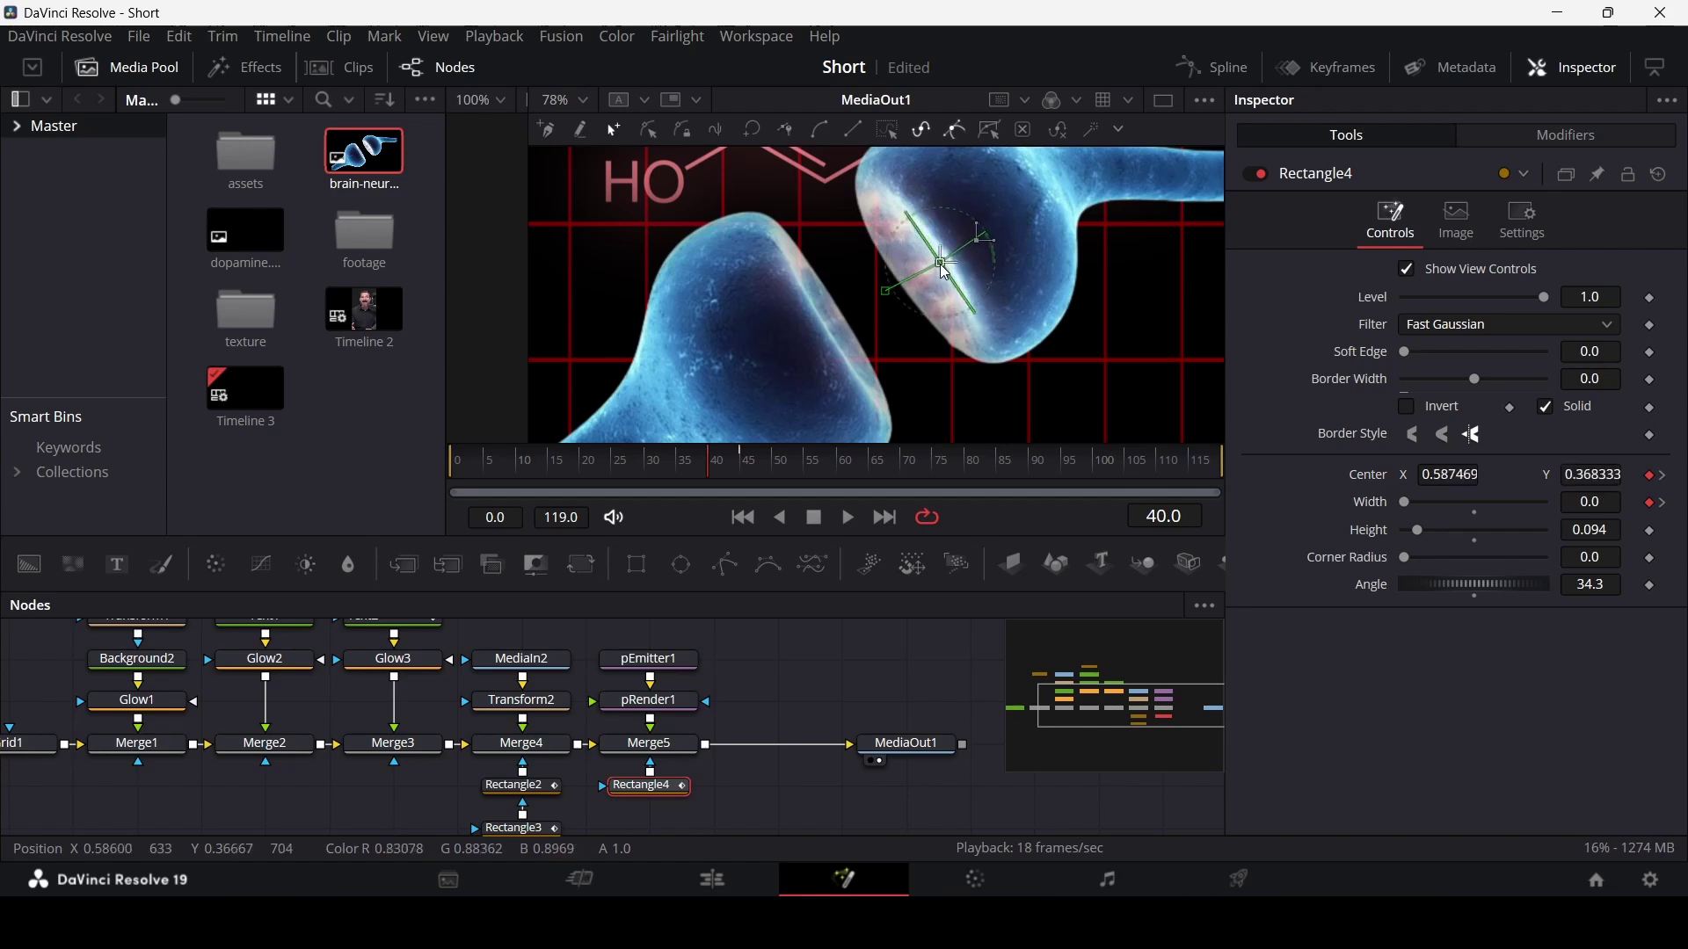
key(space)
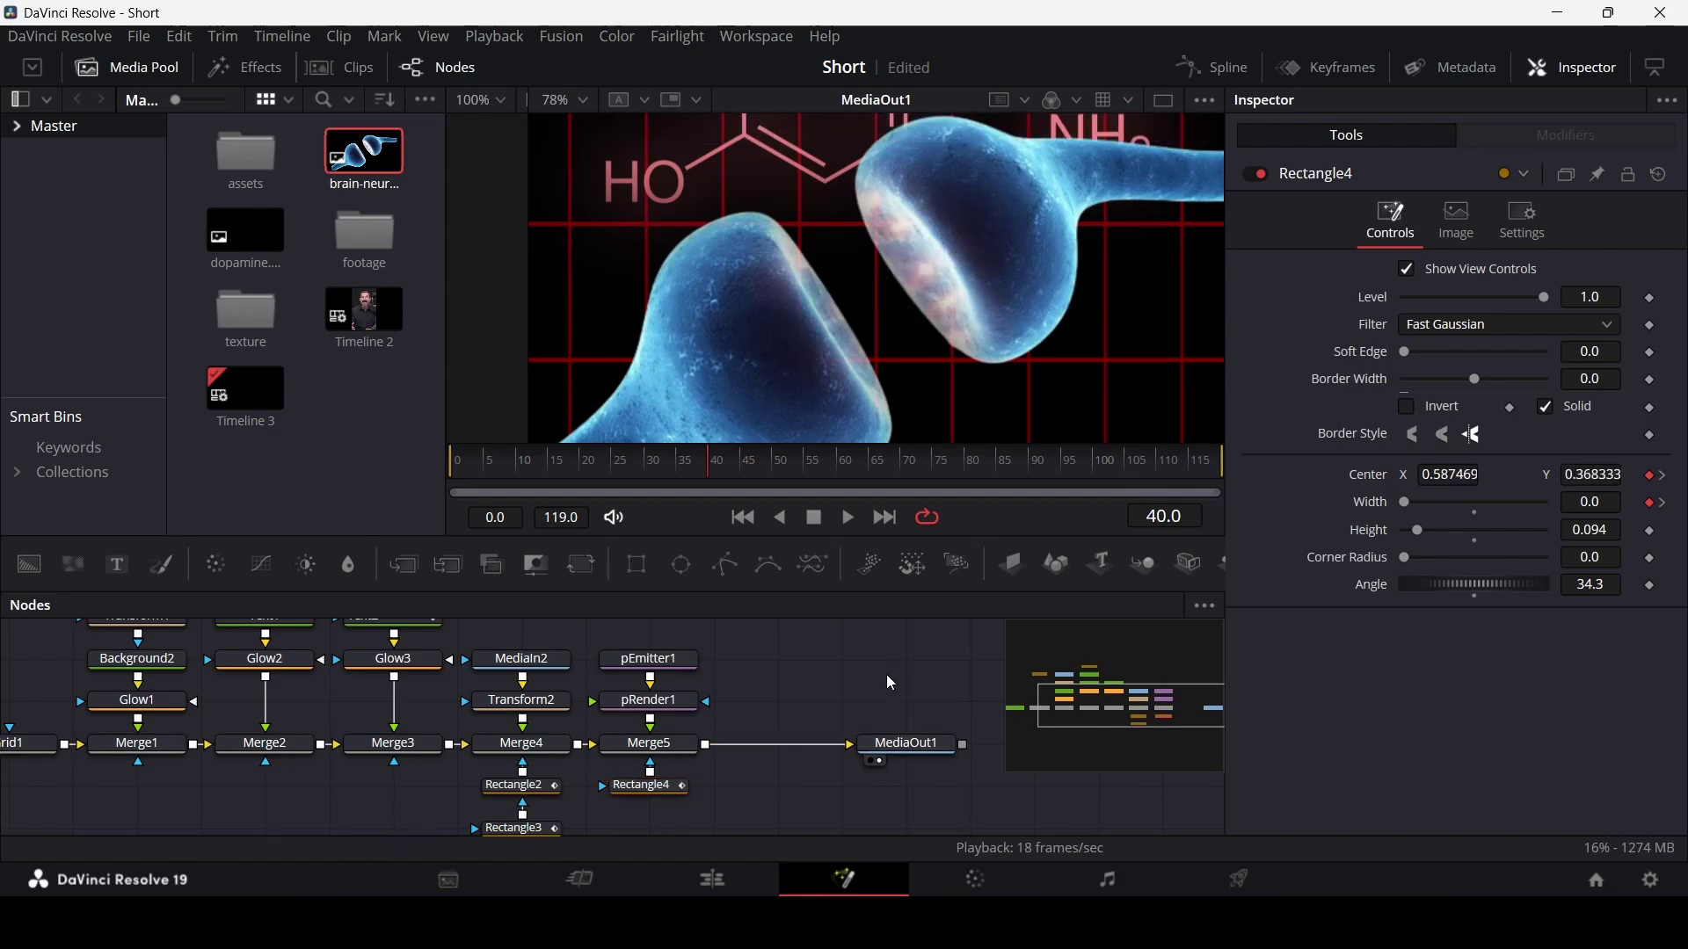
click(821, 524)
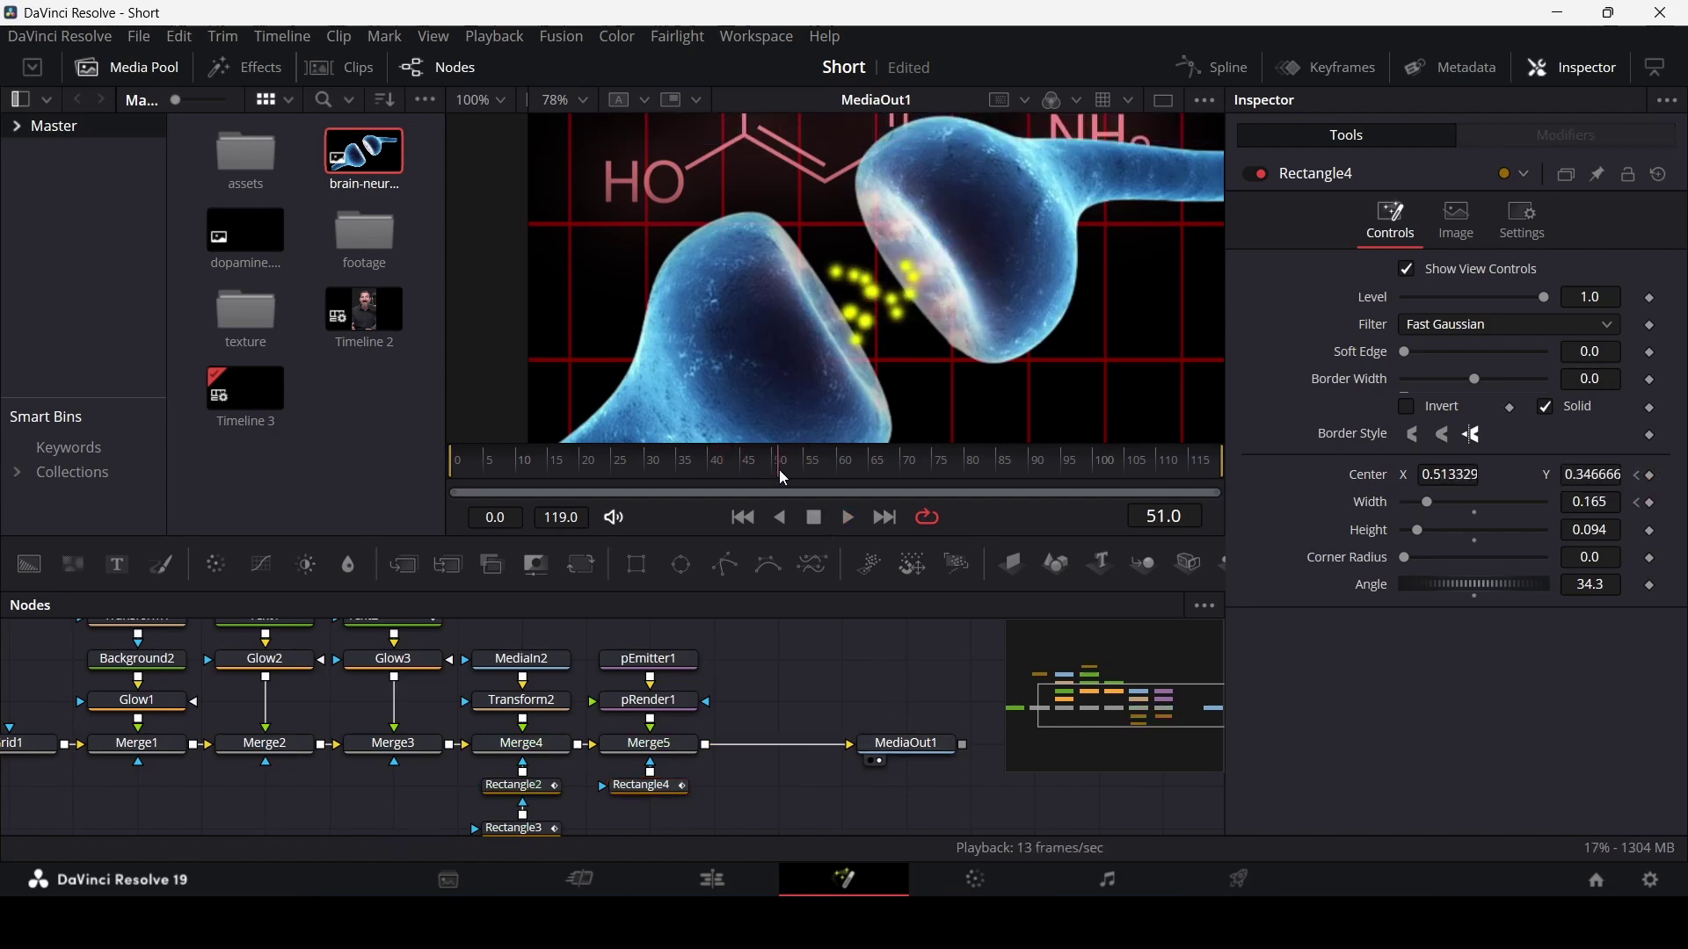
Inspect the particle mask's edge at frame 43, set Rectangle4's soft edge to 0.0283, and play back from about frame 36
drag(784, 477, 730, 461)
scroll(888, 336, up, 5)
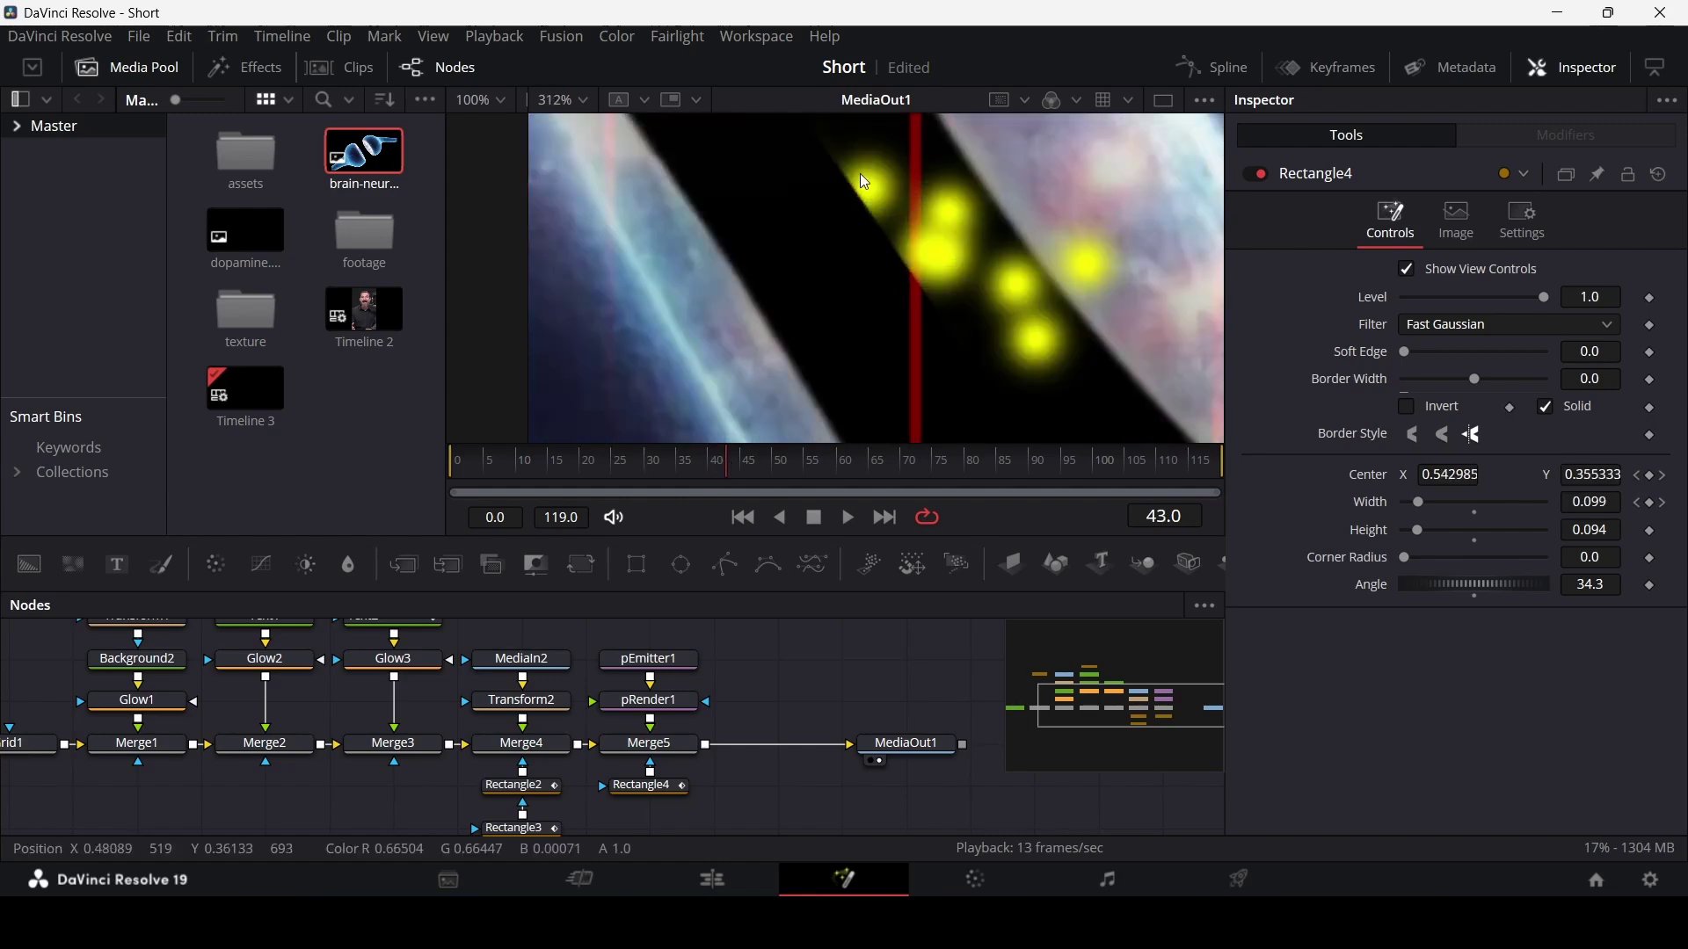
scroll(920, 287, down, 1)
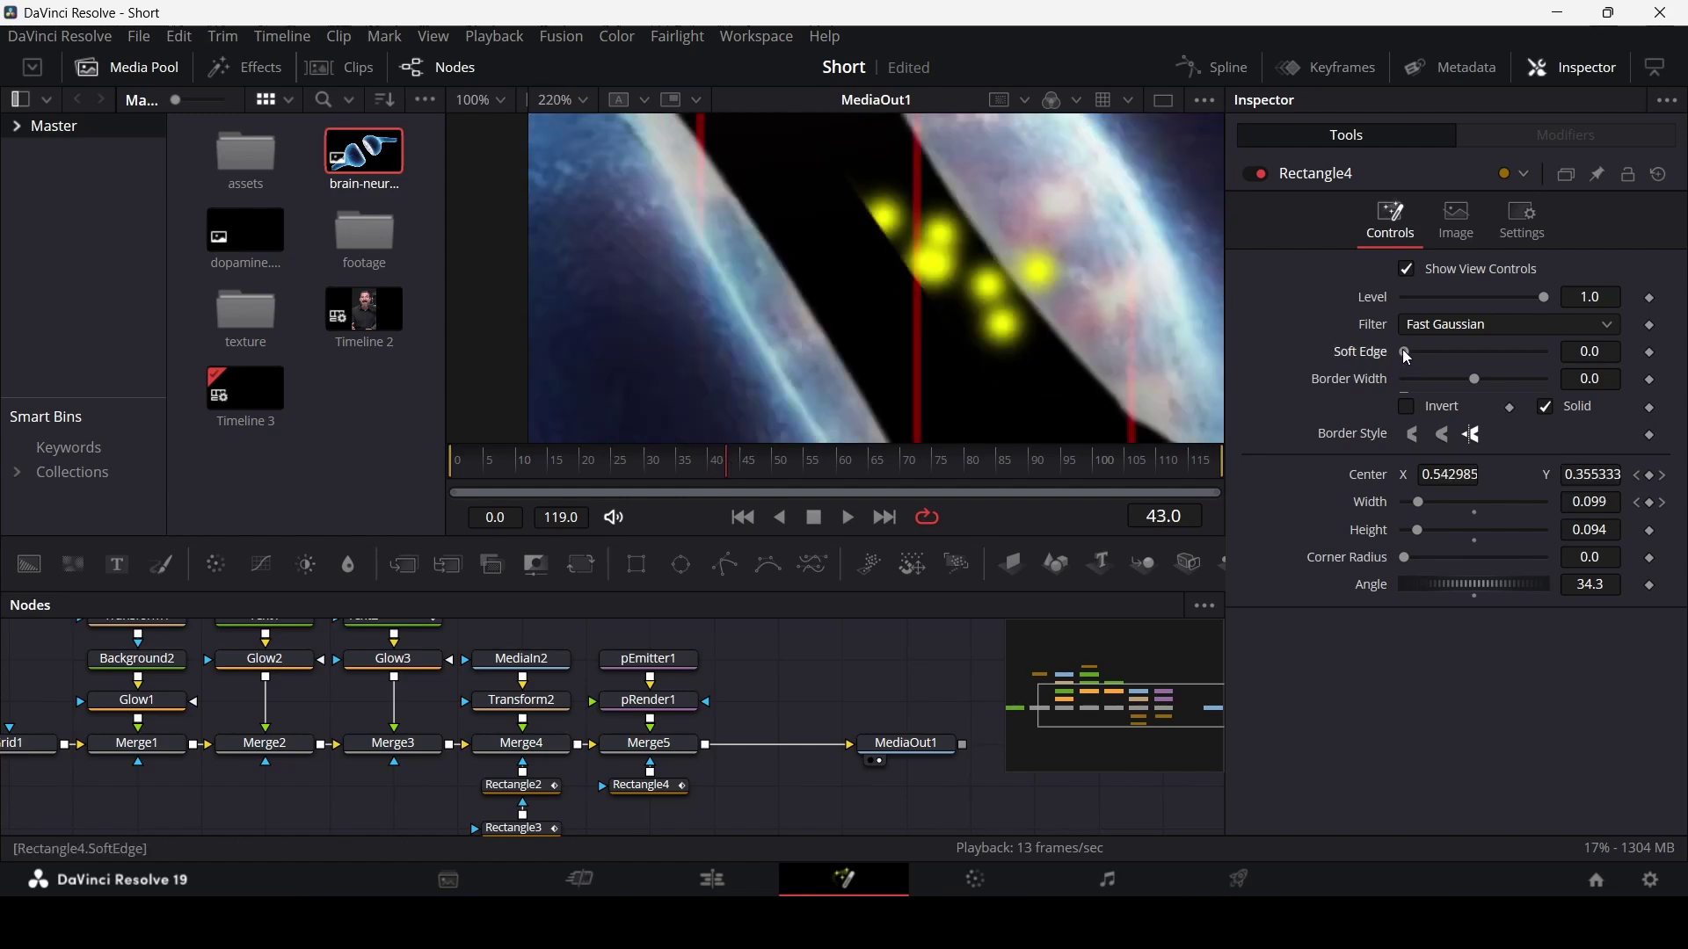
mouse_move(1406, 352)
mouse_down()
mouse_move(1445, 351)
mouse_move(1423, 355)
mouse_up()
scroll(953, 330, down, 3)
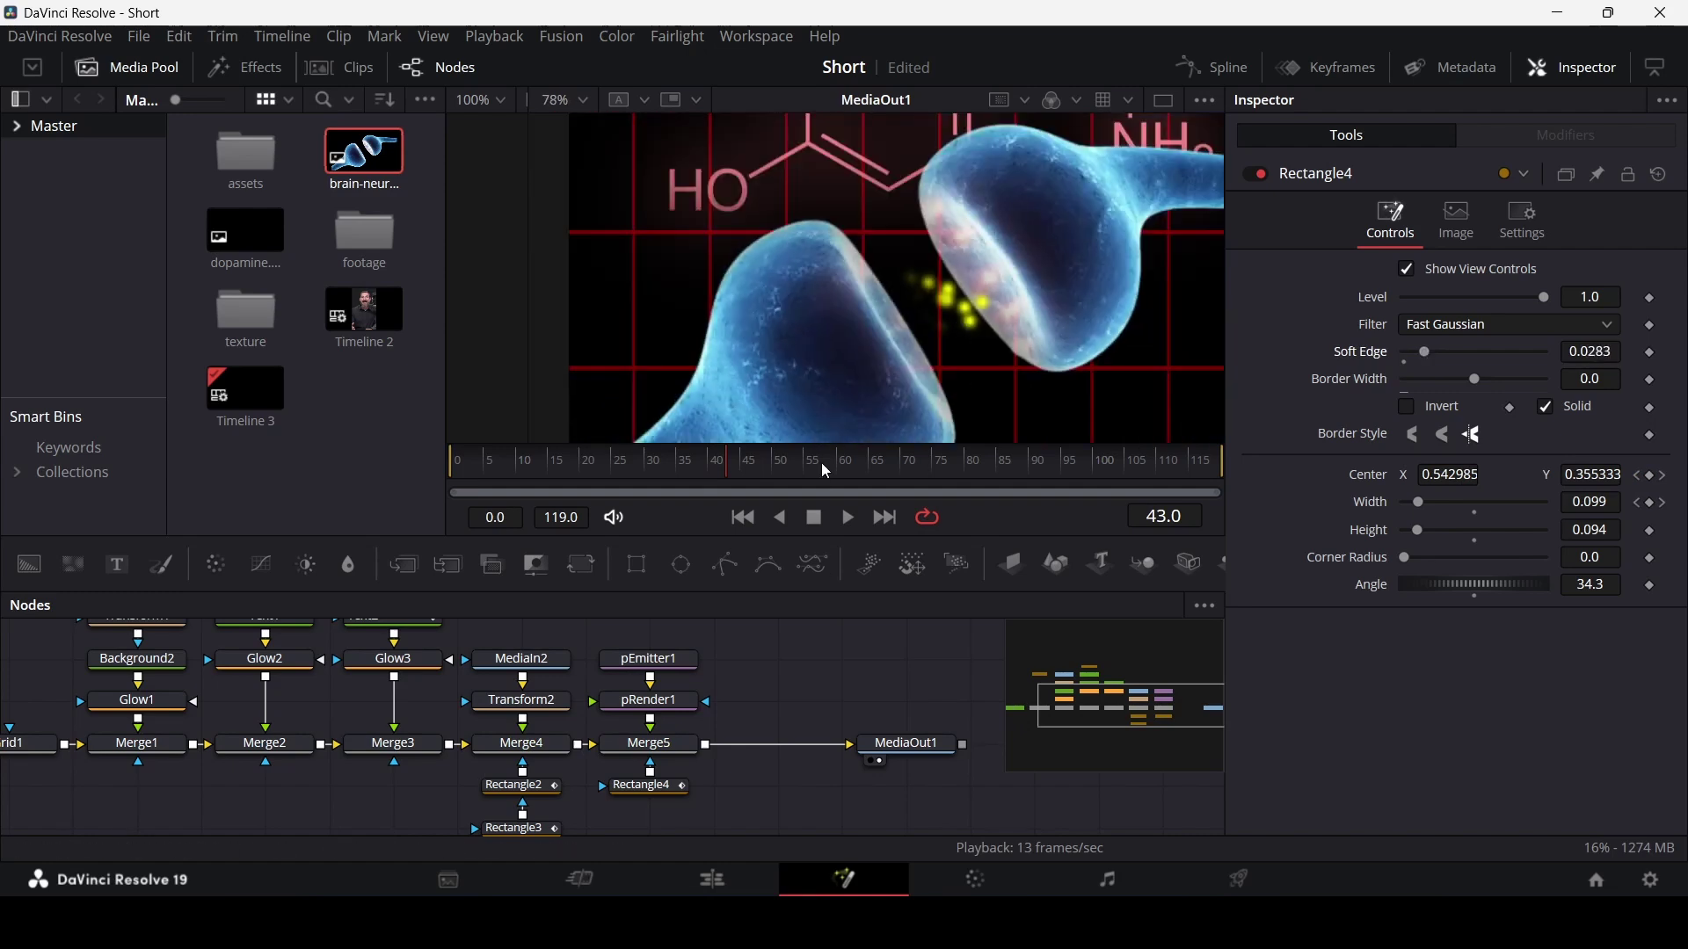
click(678, 463)
key(space)
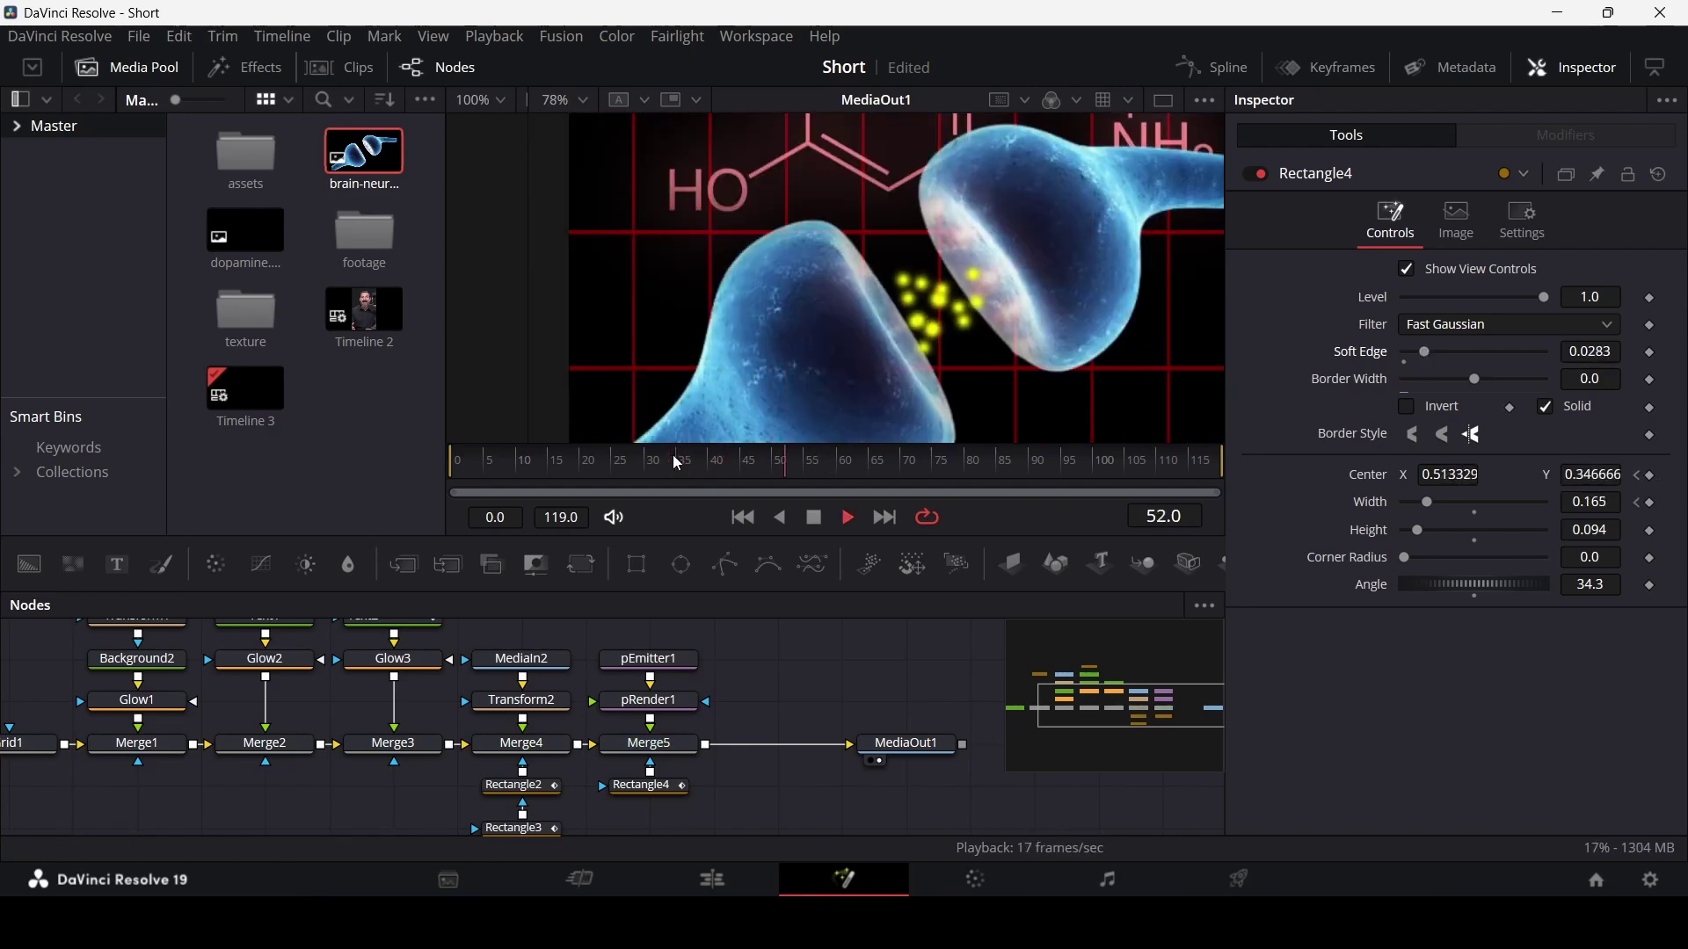
key(space)
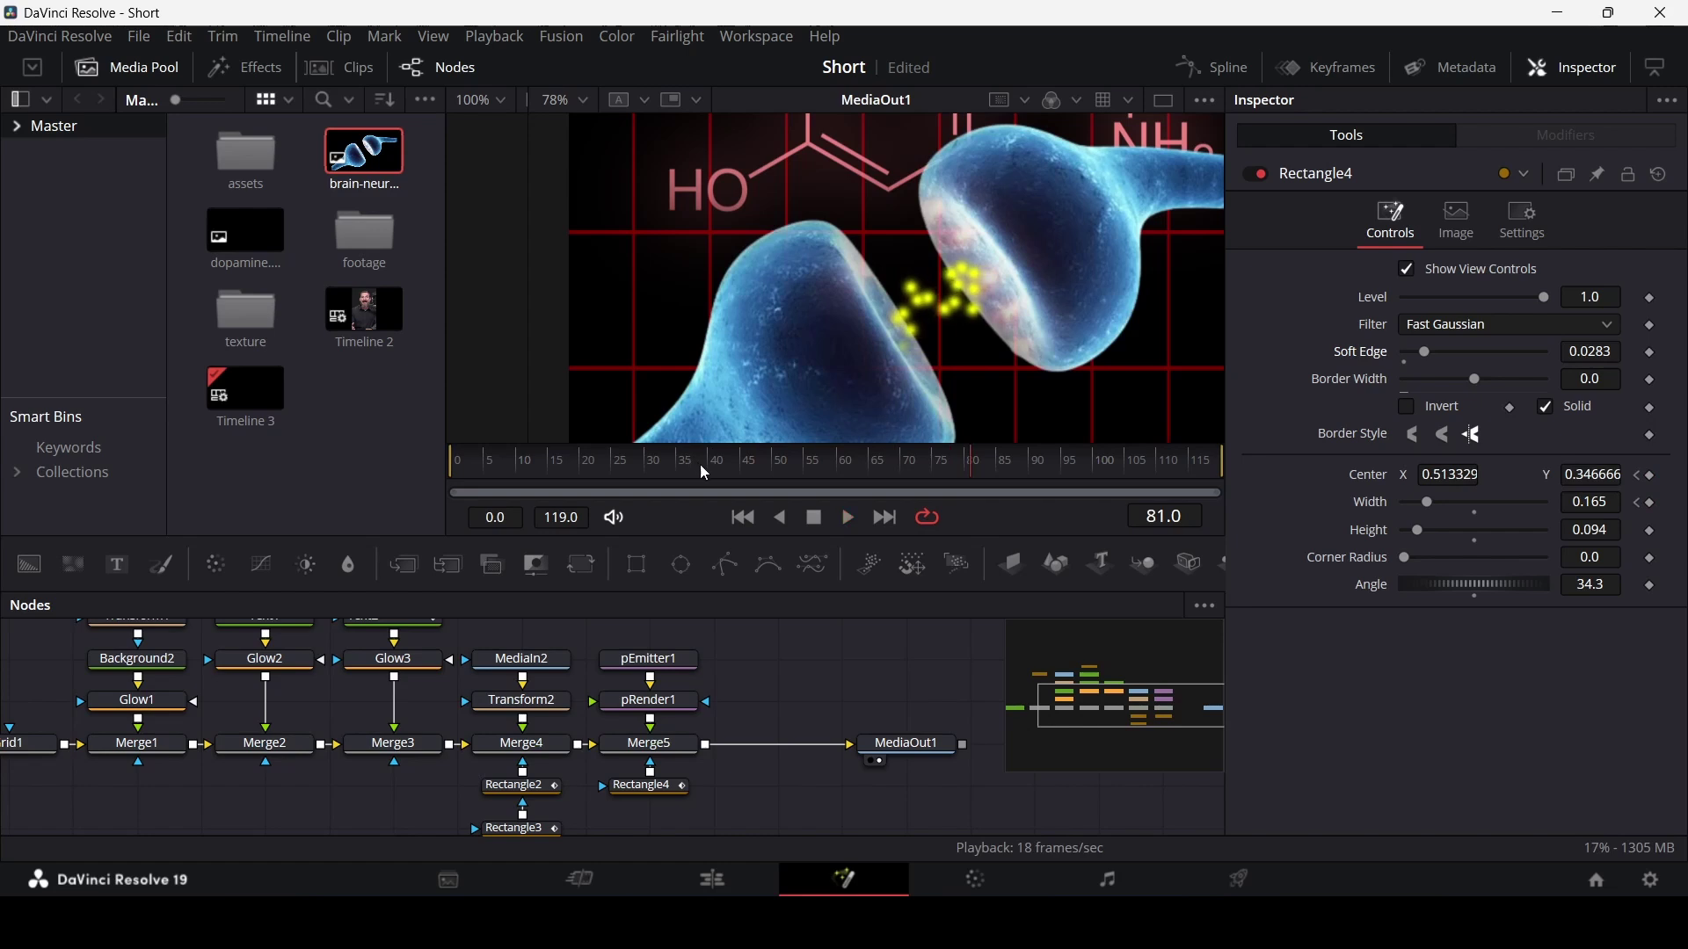
Move Rectangle4's center and width end keyframes from frame 45 to frame 50, and play back the slower particle reveal
click(648, 785)
drag(742, 462, 780, 476)
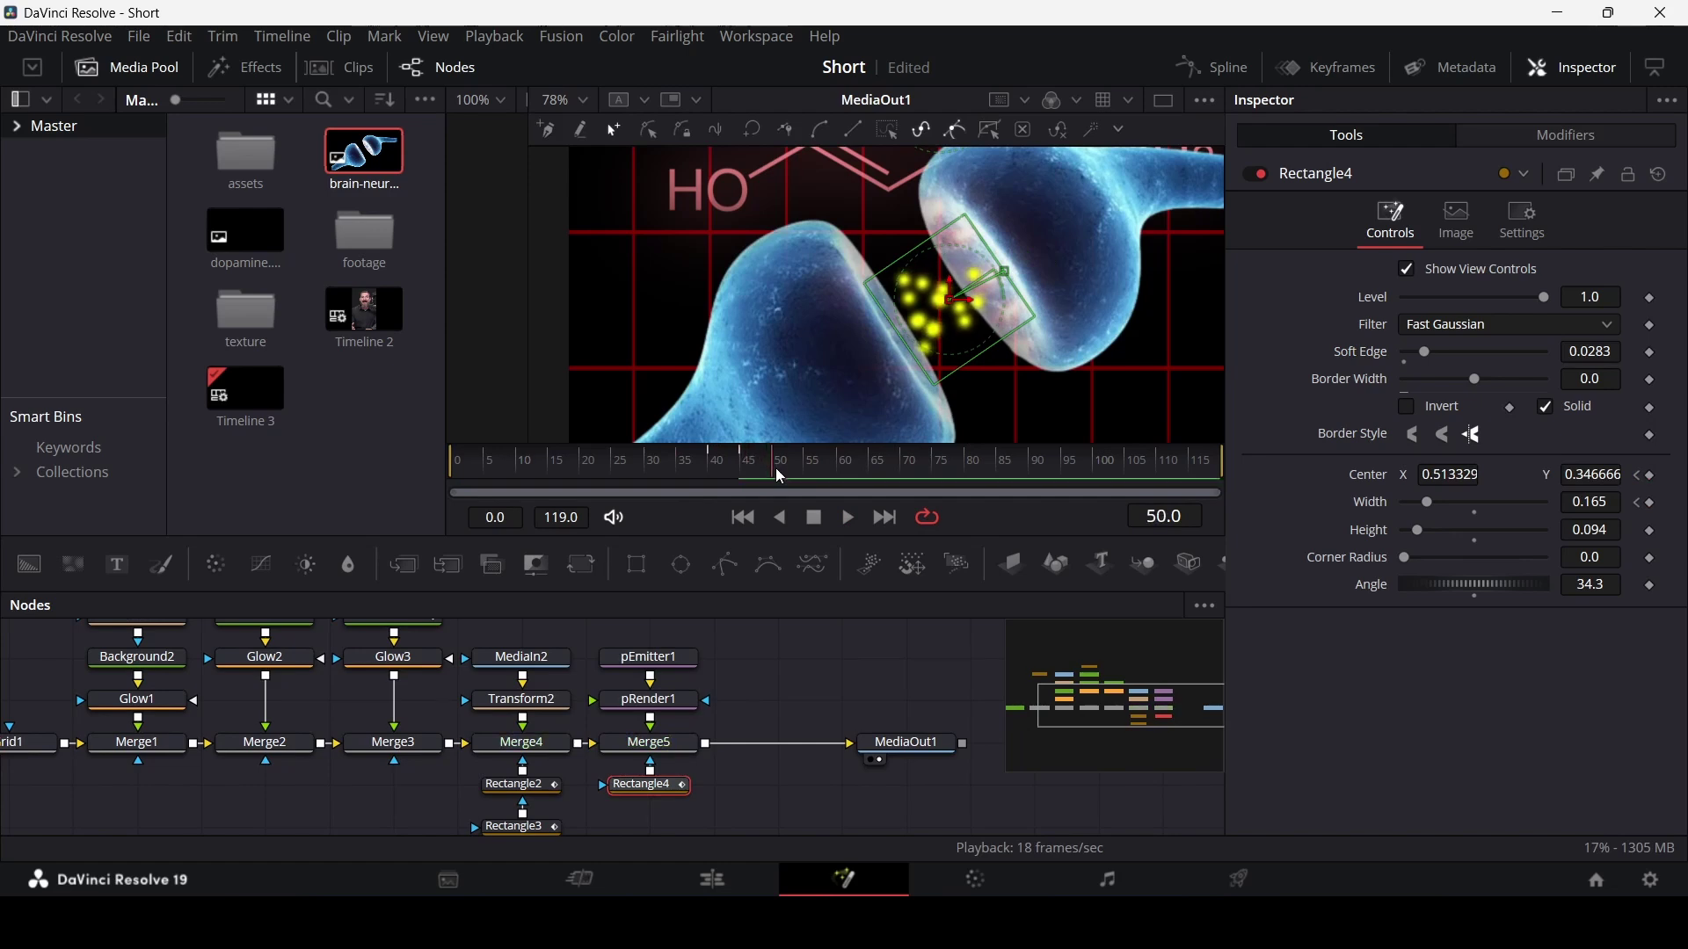
click(1651, 504)
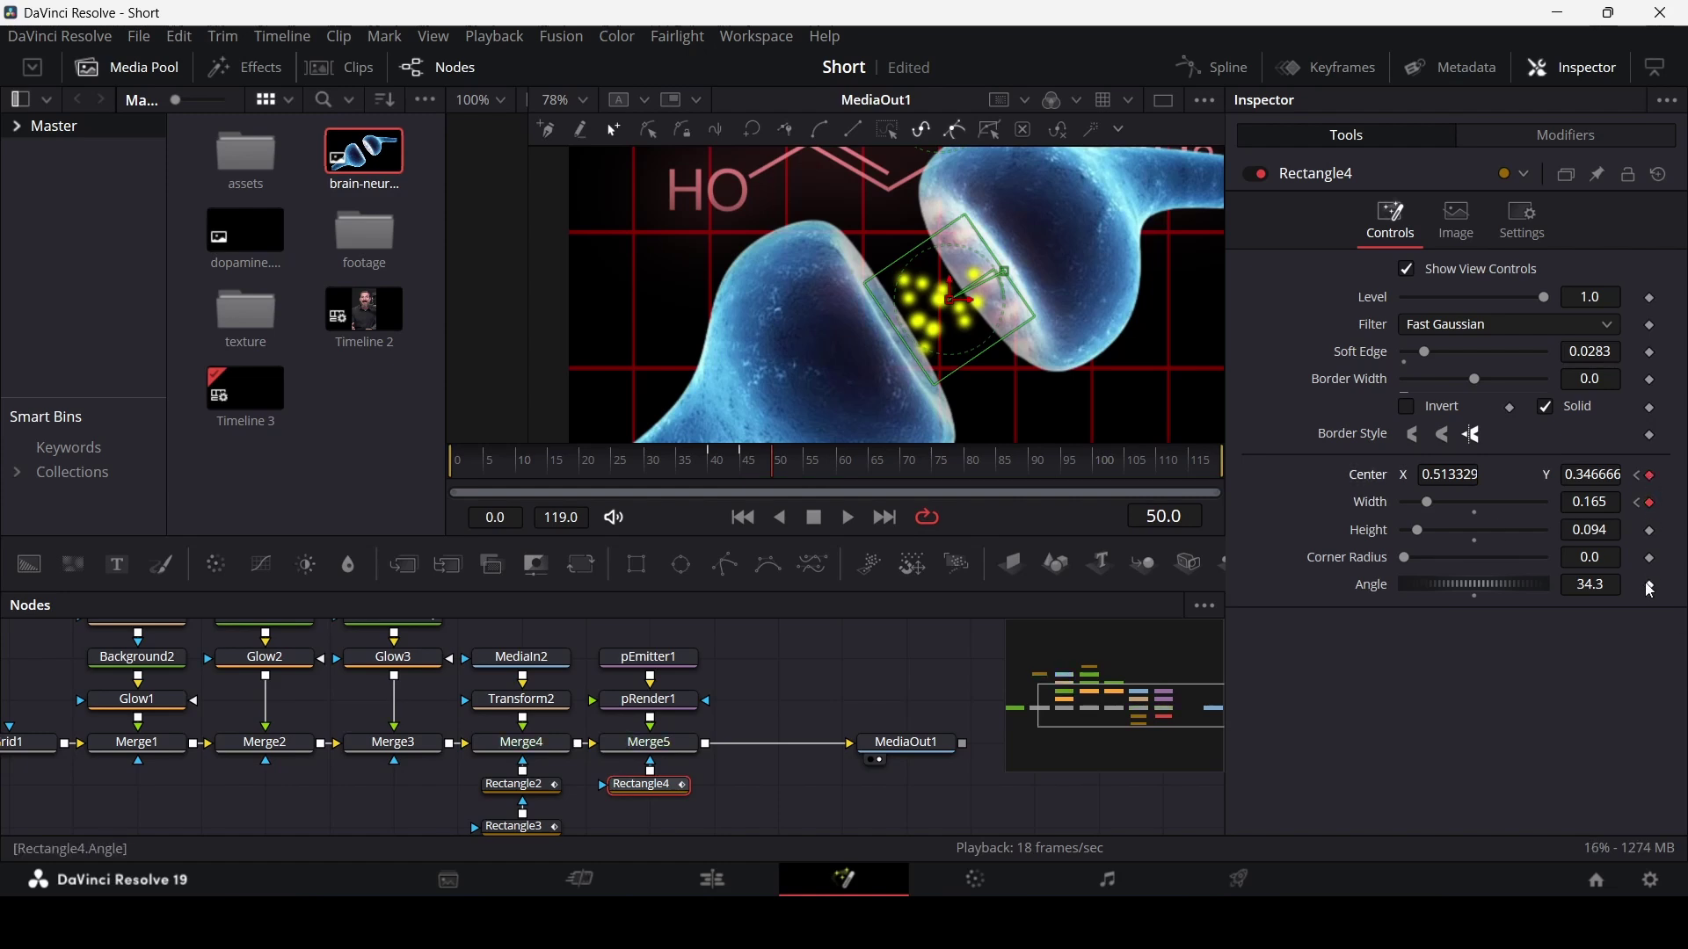
click(746, 477)
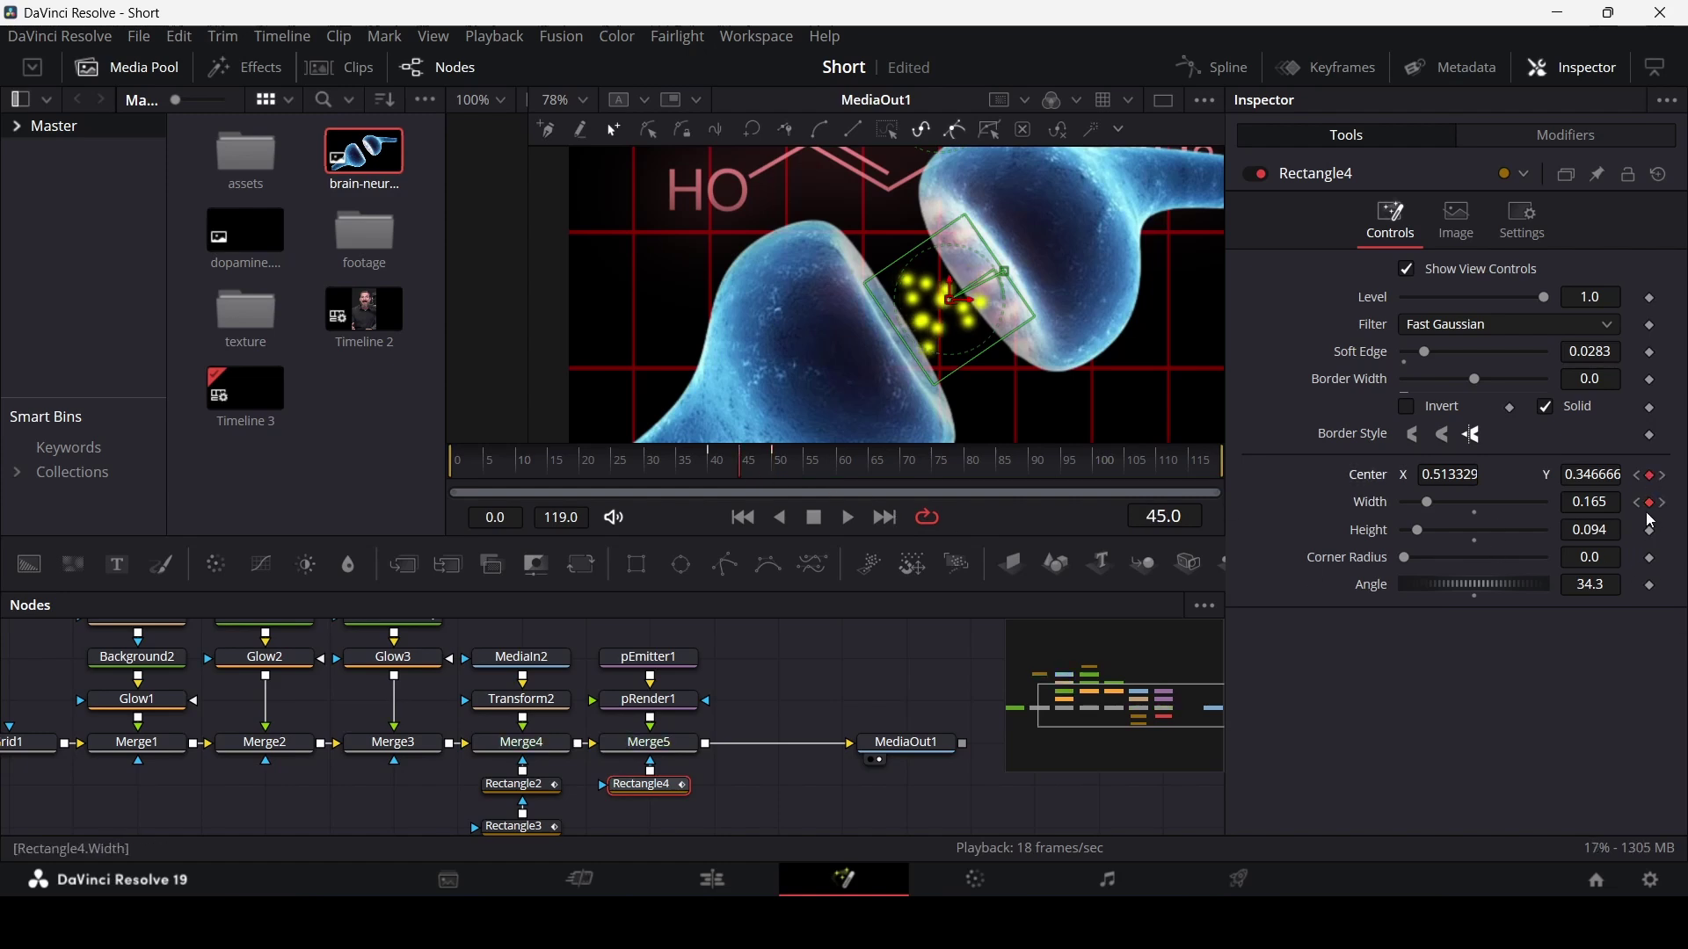
click(683, 462)
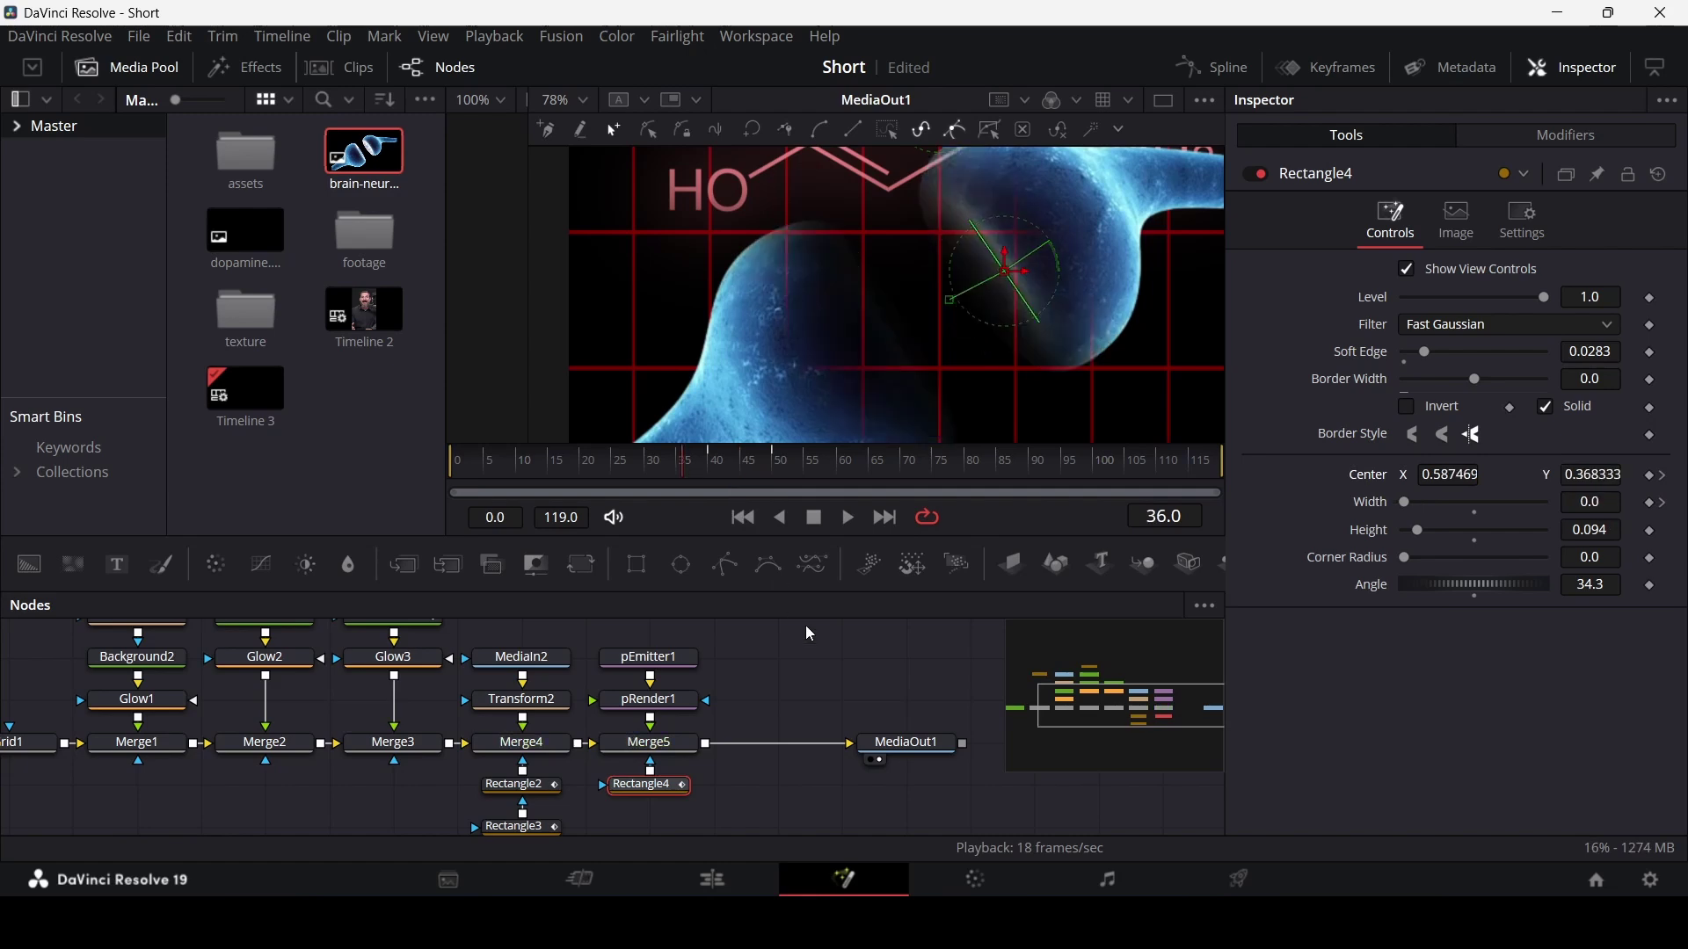
click(814, 676)
key(space)
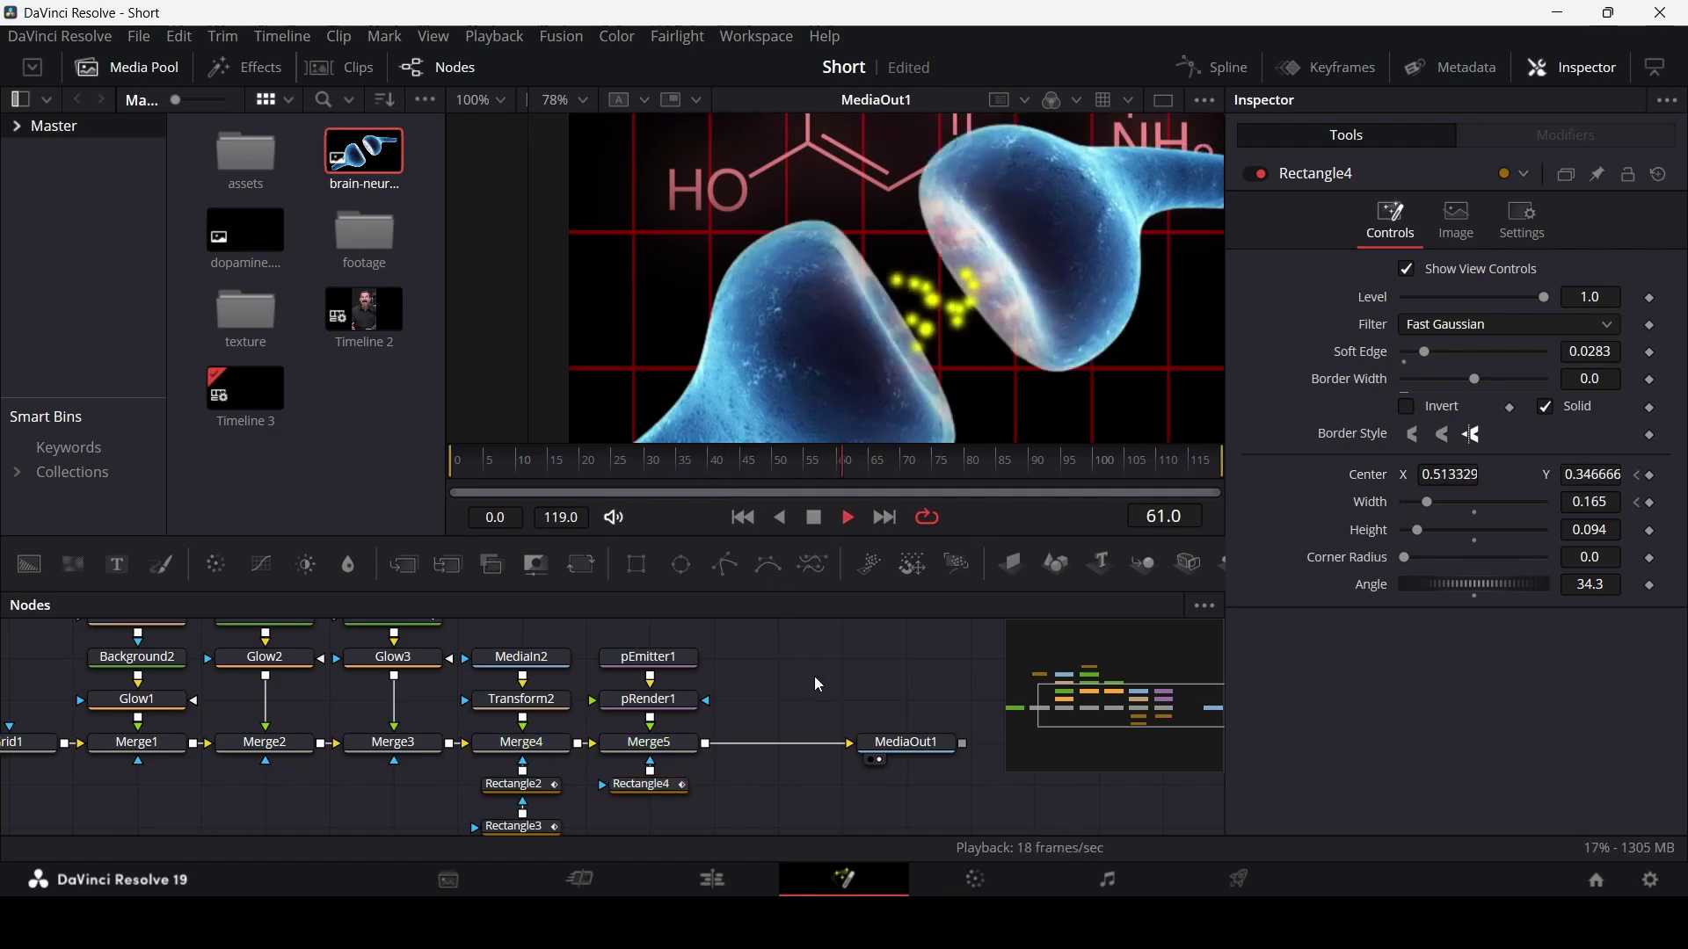
key(space)
Inspect the particles at frame 47, increase Rectangle4's soft edge to 0.0709, and play back from about frame 36
drag(769, 464, 754, 466)
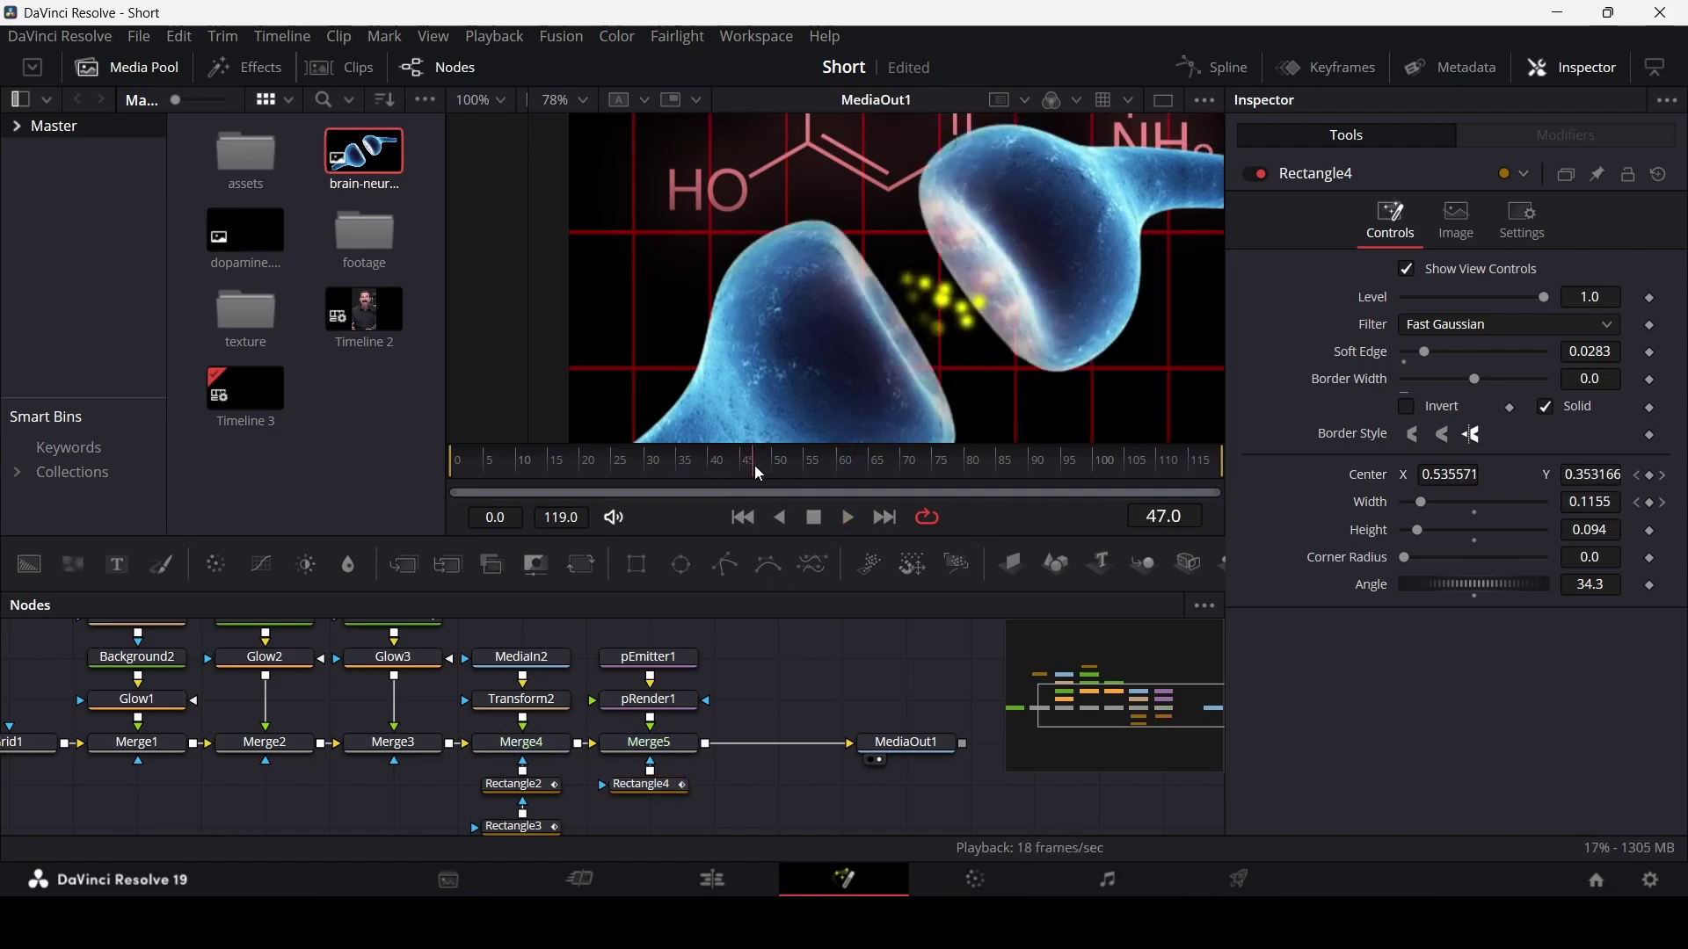
scroll(960, 371, up, 5)
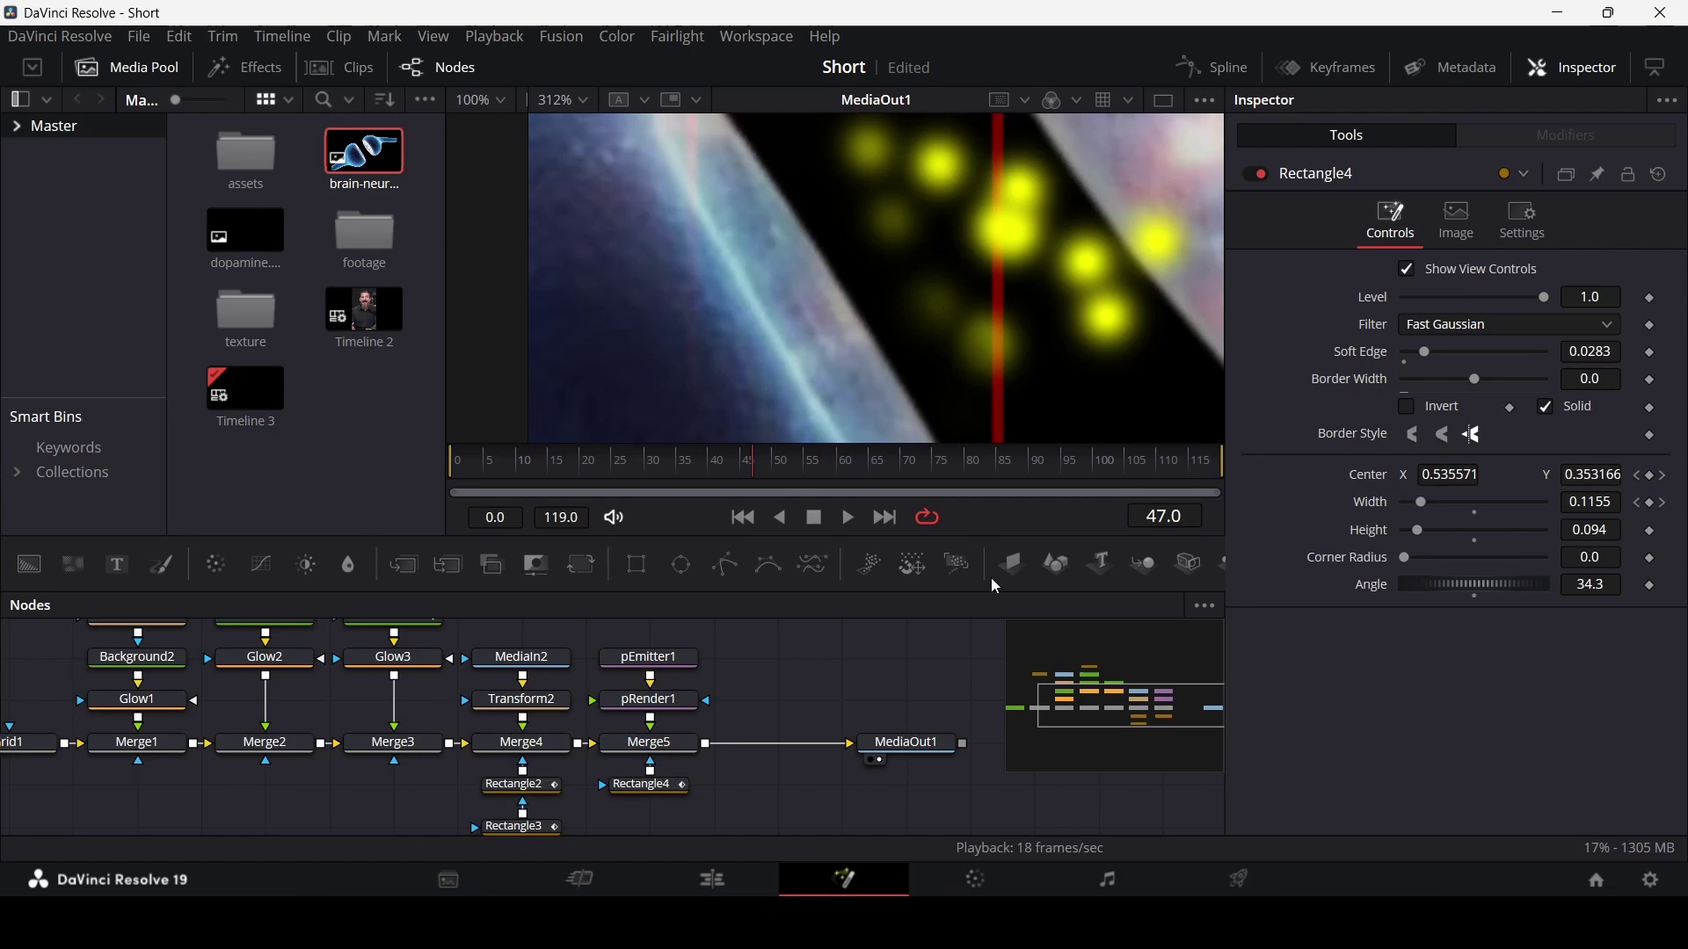
click(684, 786)
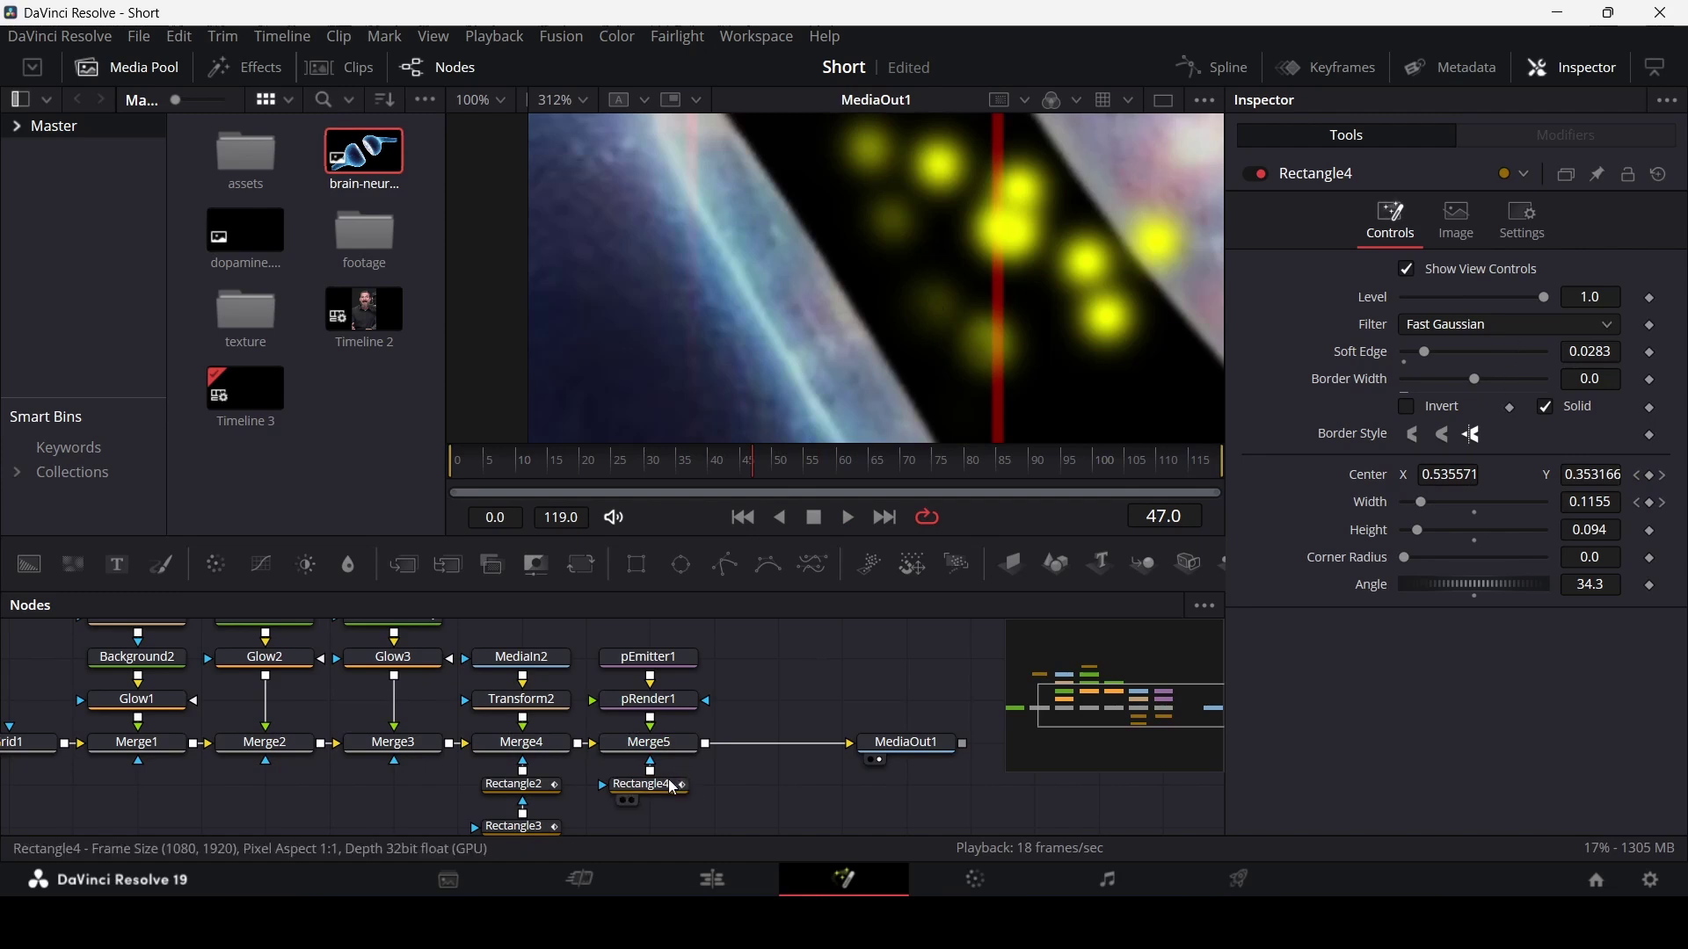
drag(1431, 351, 1459, 351)
scroll(936, 324, down, 2)
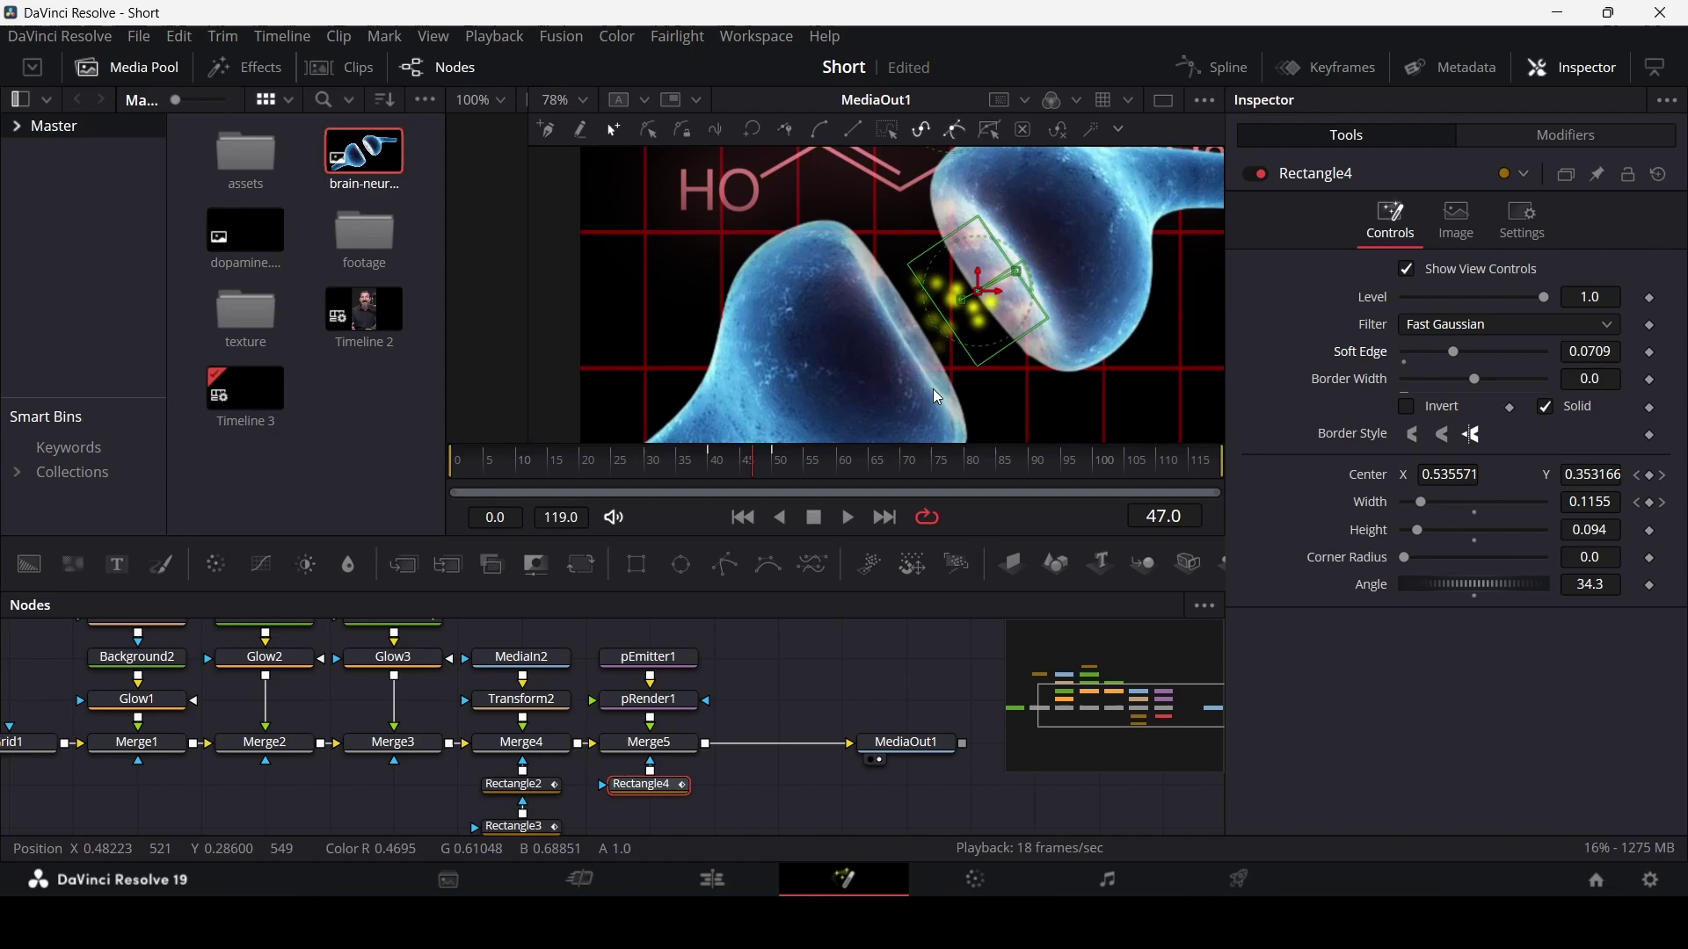
click(684, 462)
click(758, 648)
key(space)
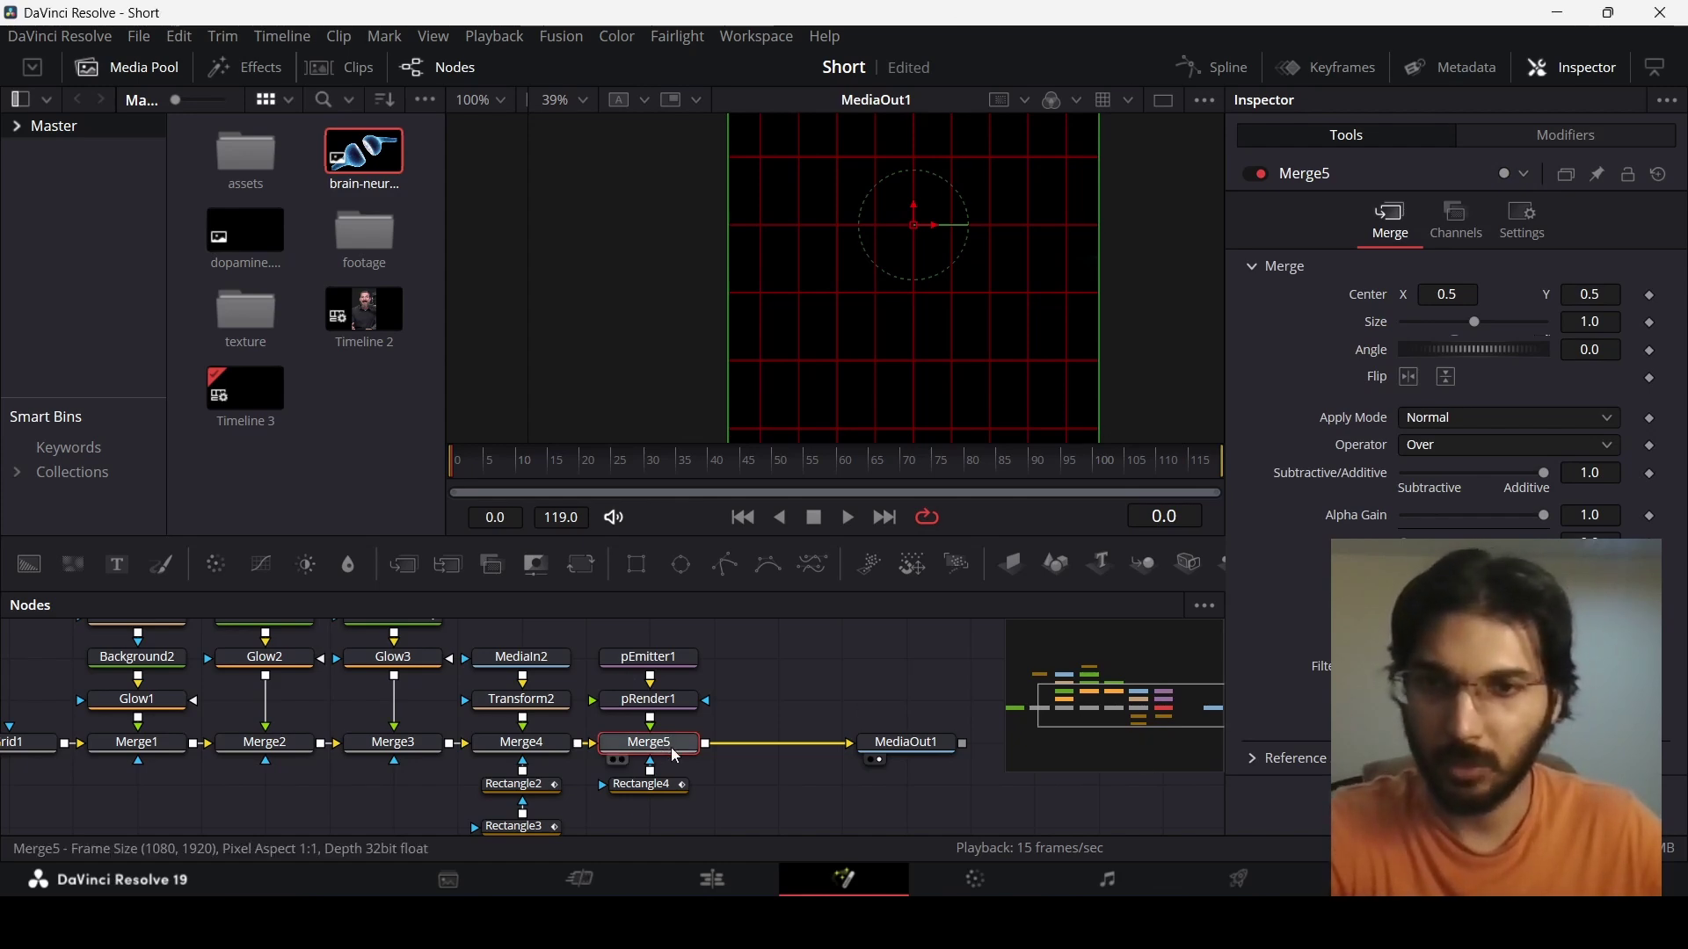
Add a Transform node after Merge5 and keyframe its size at 1.0 on frame 20 and 1.2 on frame 25
click(579, 565)
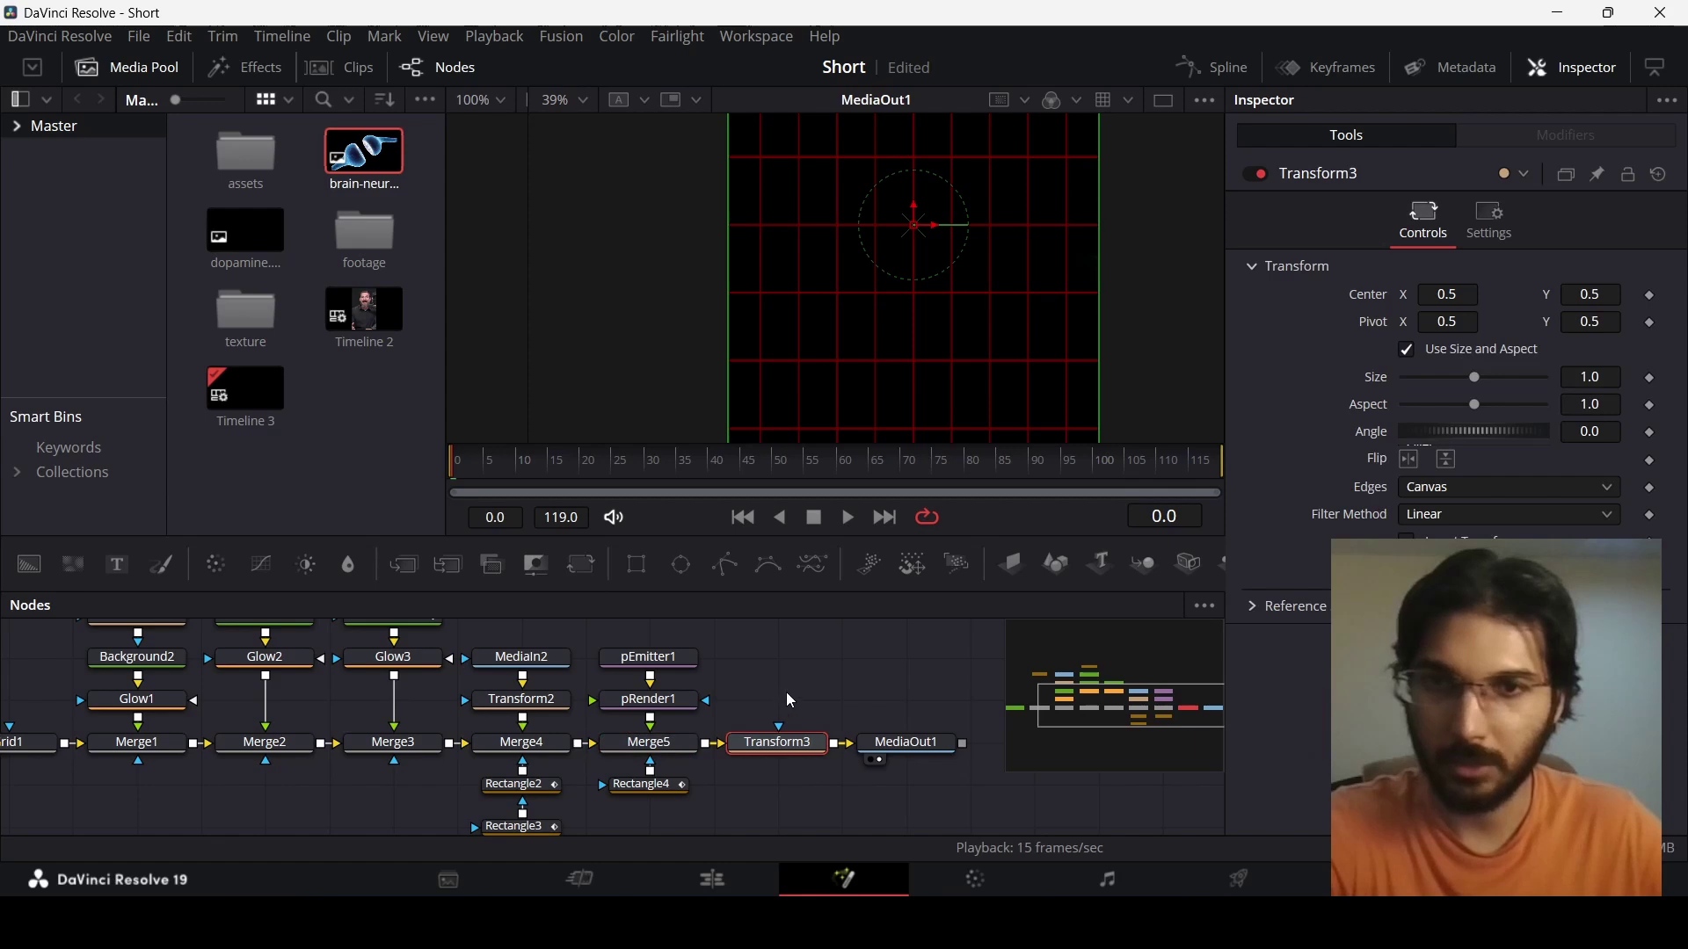
click(626, 468)
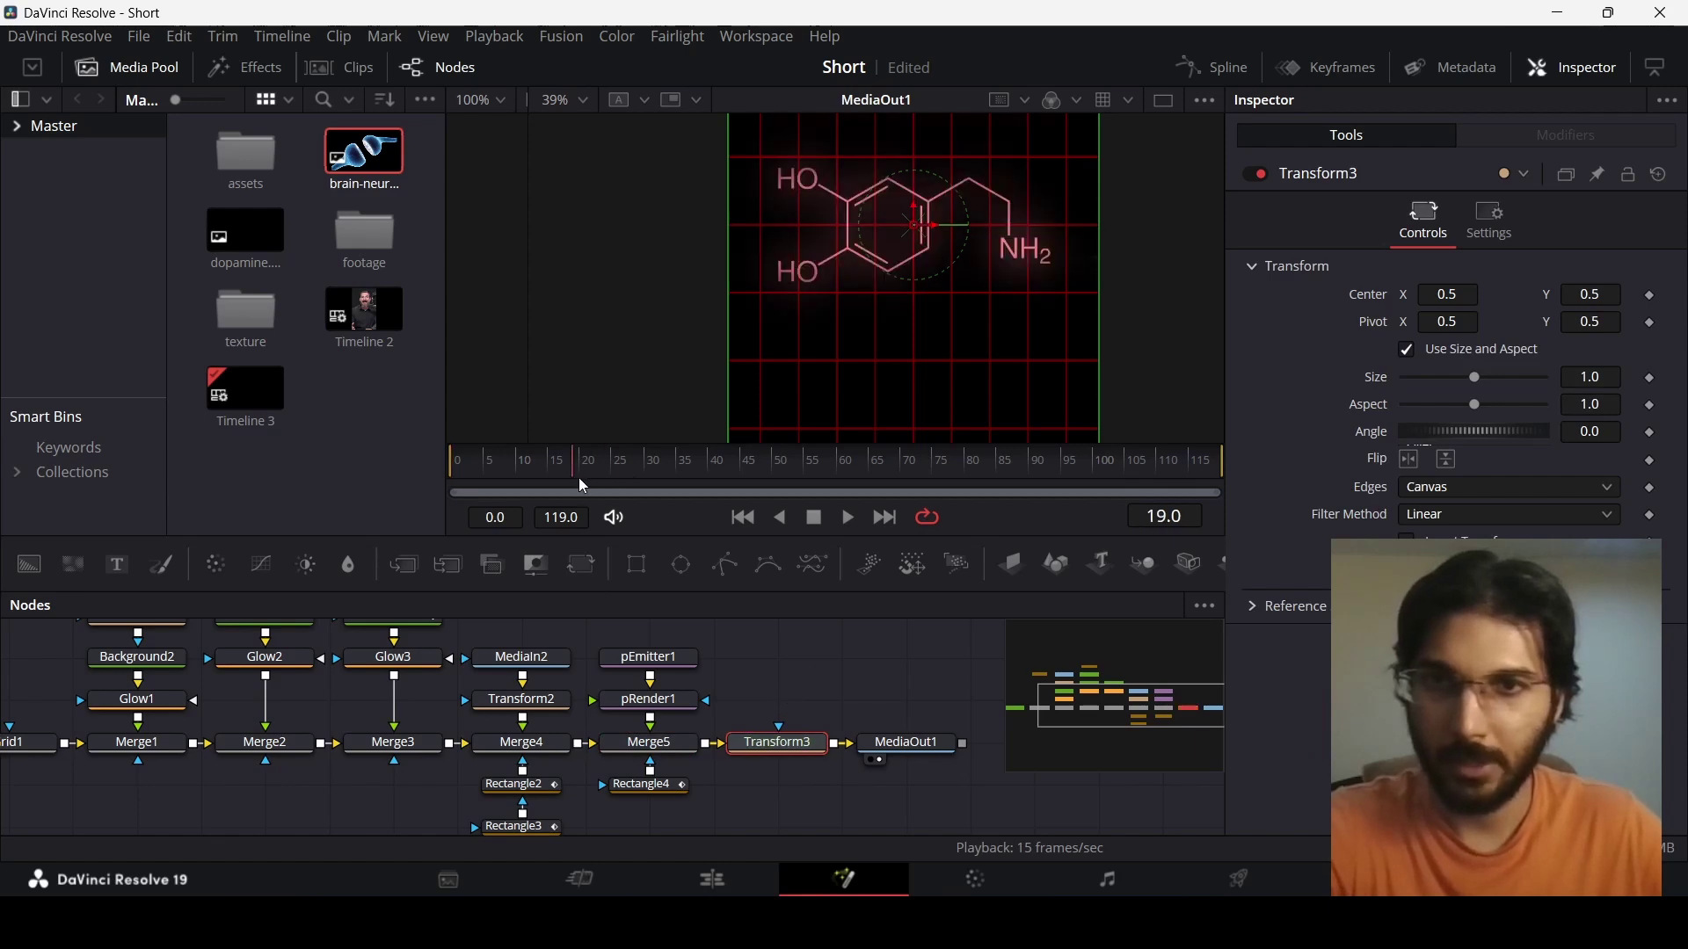
click(1650, 378)
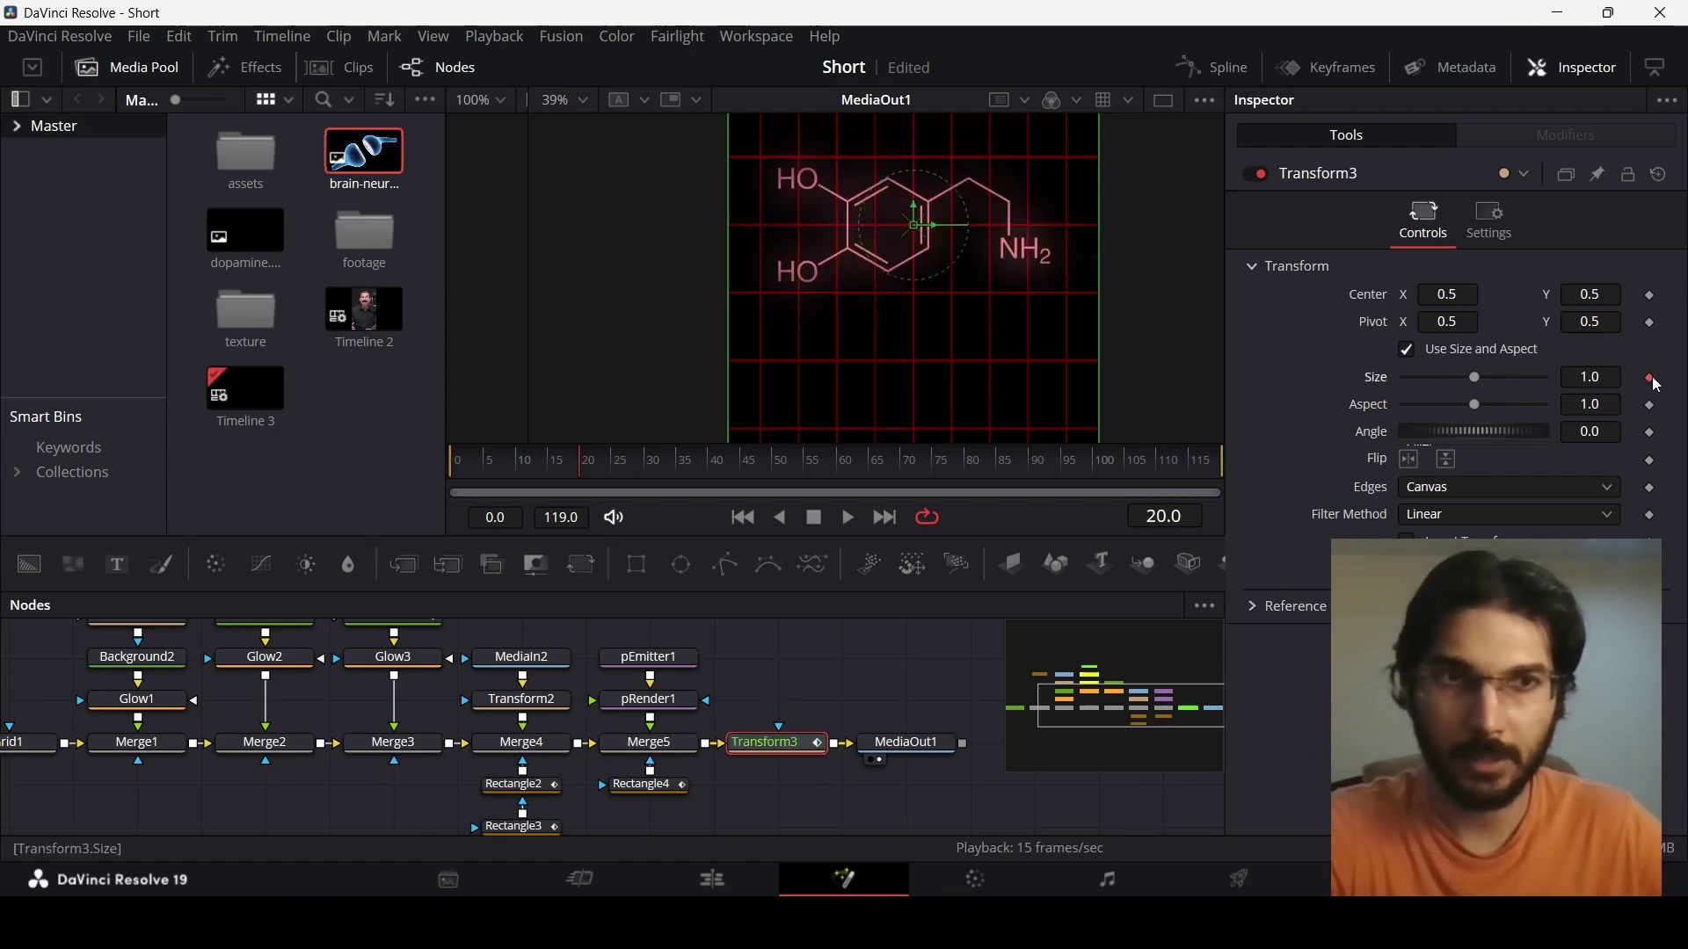
click(1598, 378)
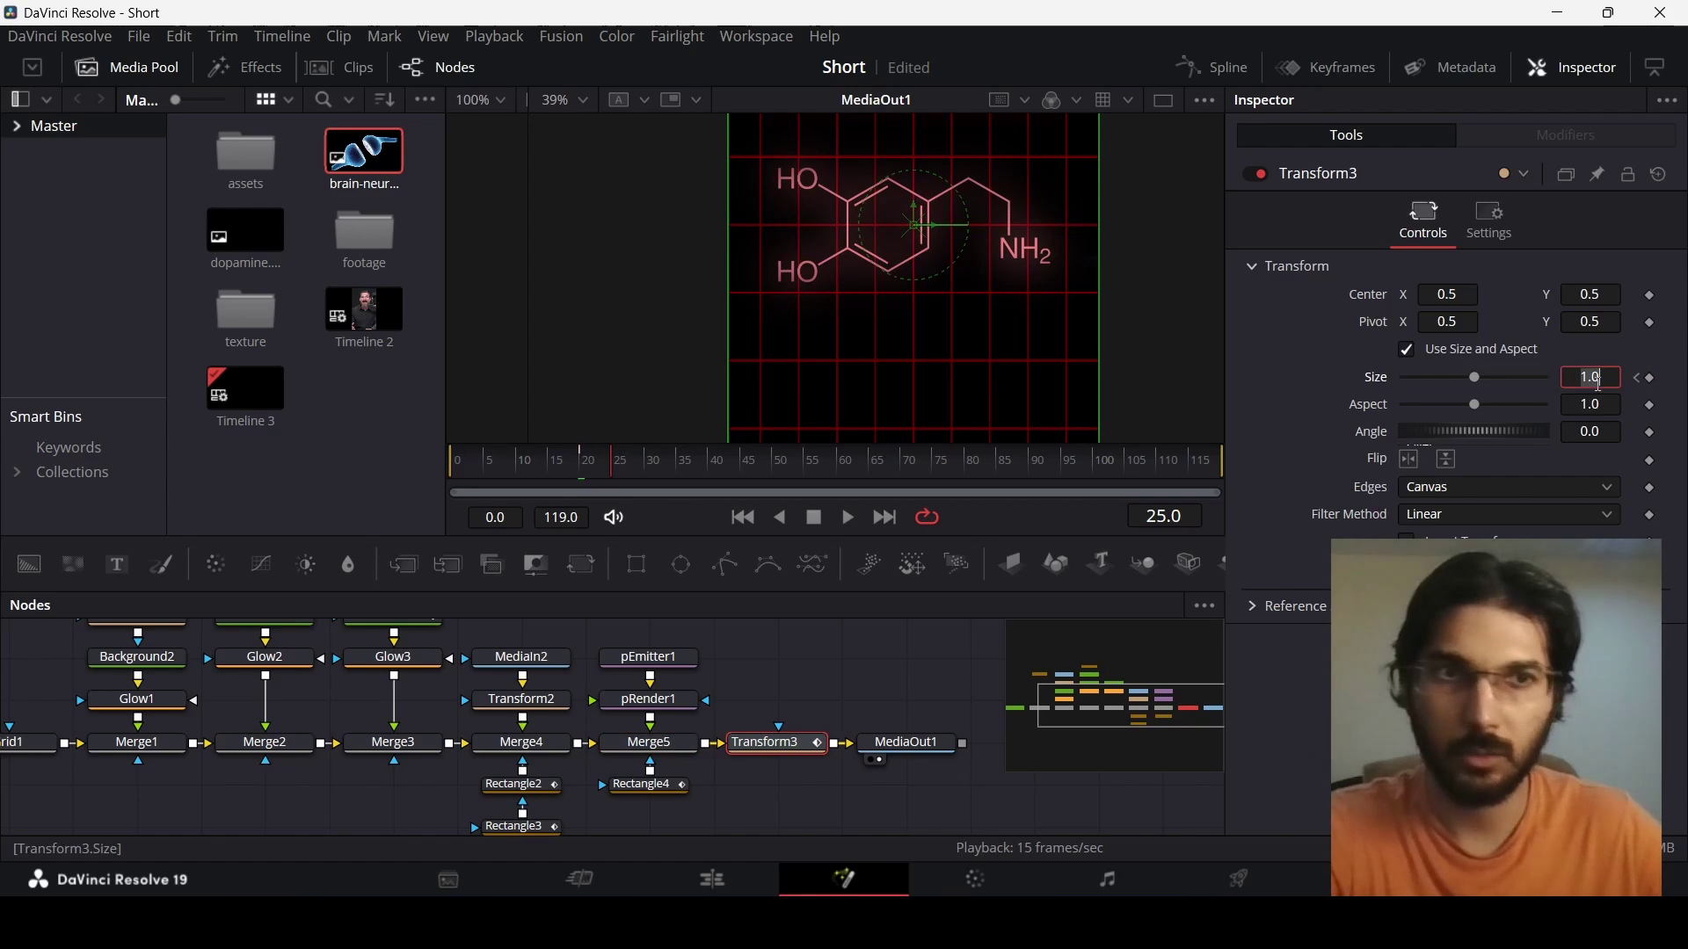
text(2)
key(Tab)
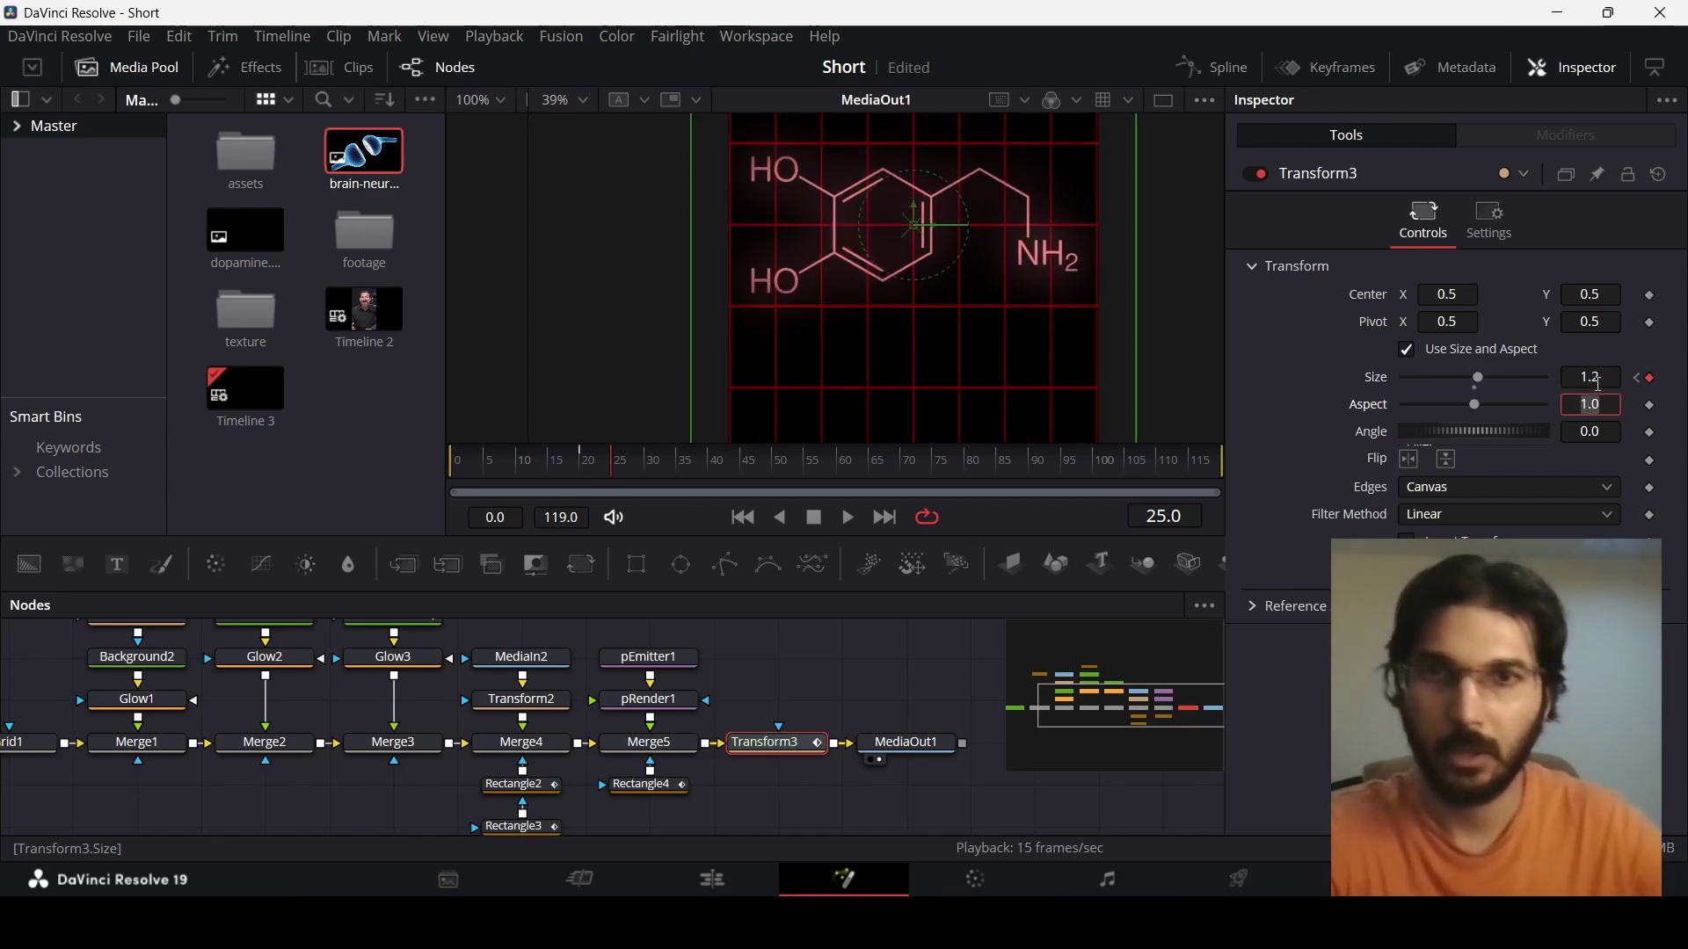
Keyframe Transform3's angle at 0.0 on frame 25 and 2.5 on frame 119, and fit the whole frame in the viewer
click(1650, 432)
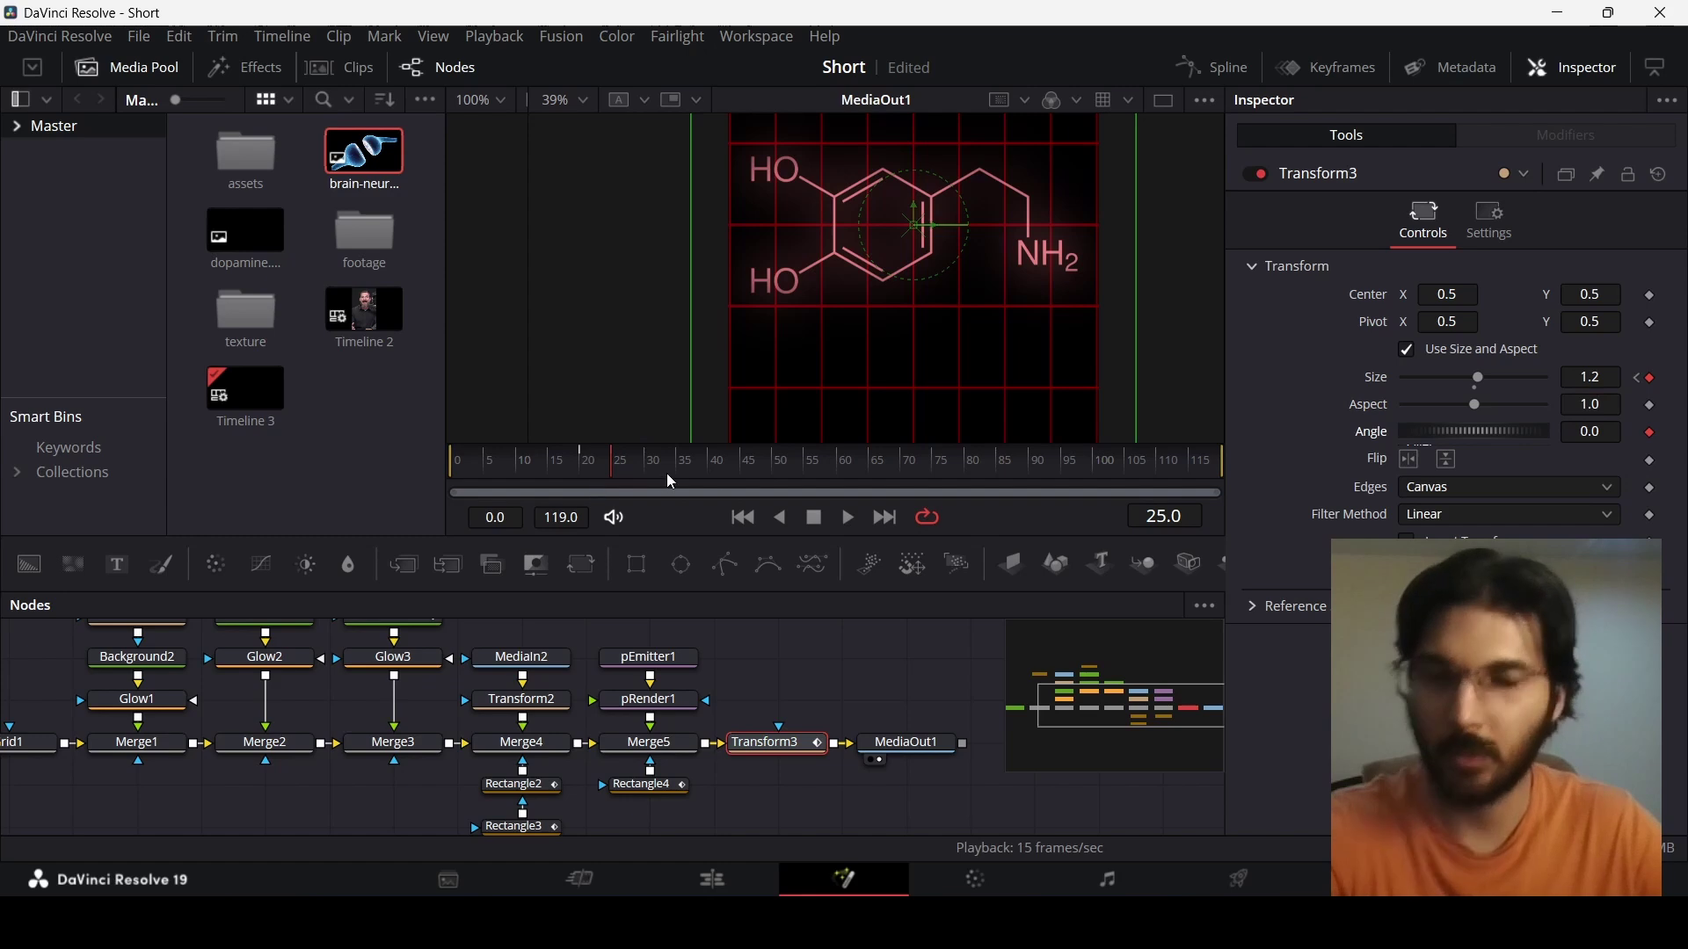
drag(673, 467, 1225, 487)
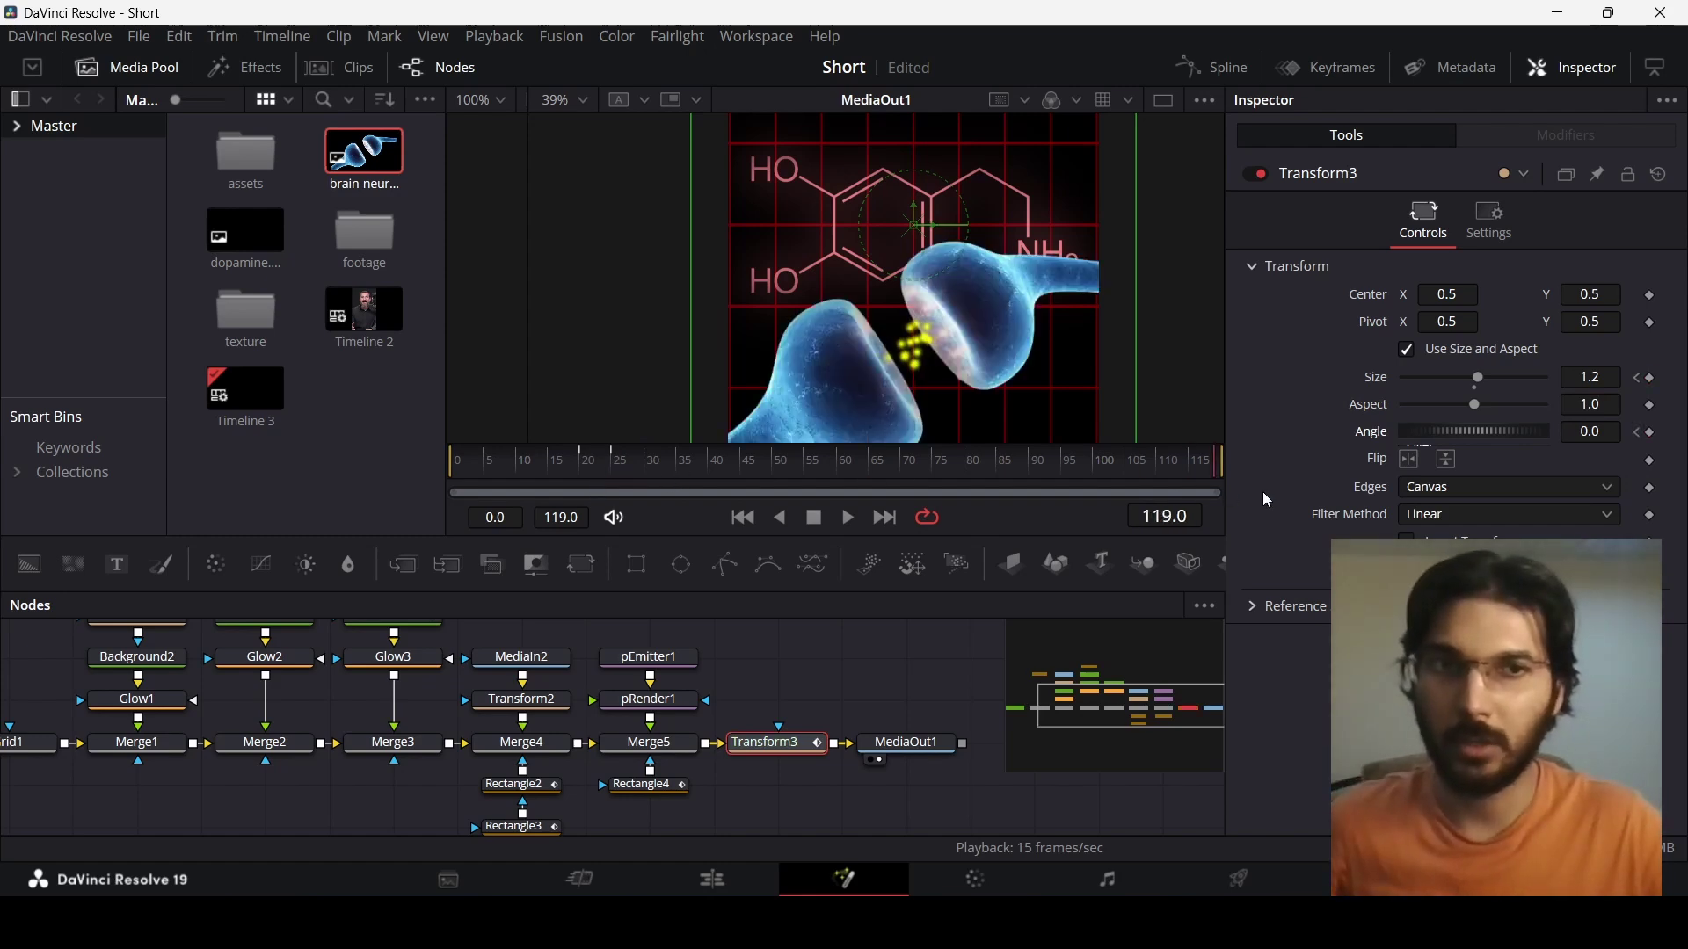
text(2.5)
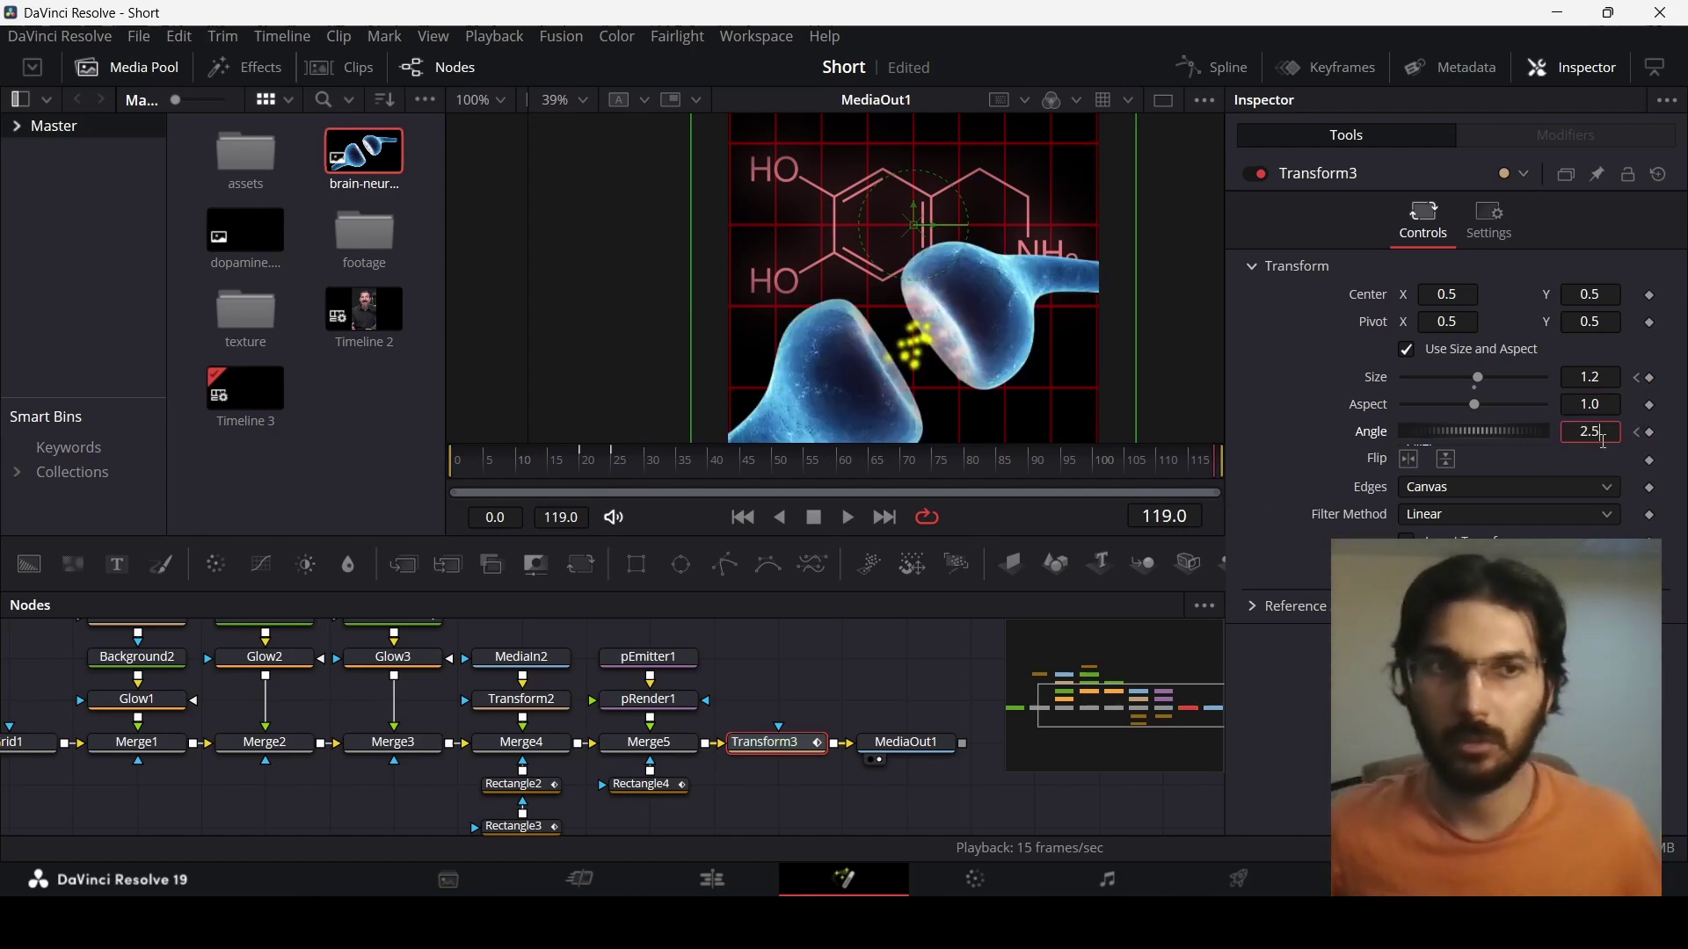
key(Return)
key(ctrl+f)
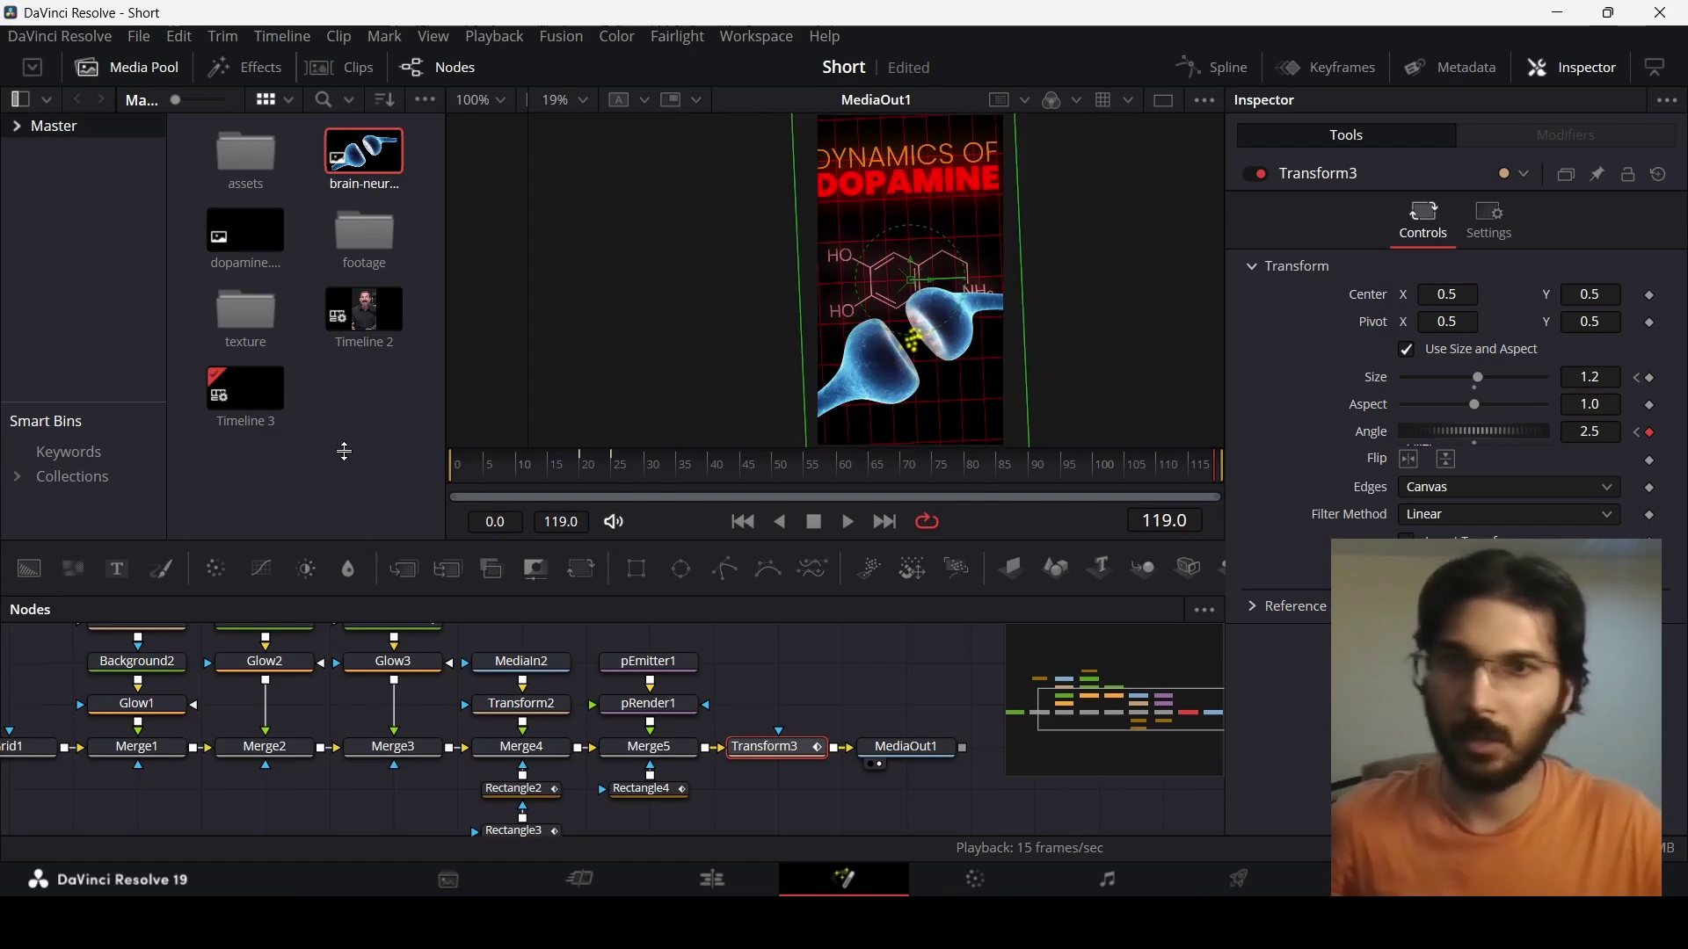
Play the composition from the start, and check it at 00:00:01:16 on the Edit page's Timeline 3
click(743, 517)
click(792, 665)
key(space)
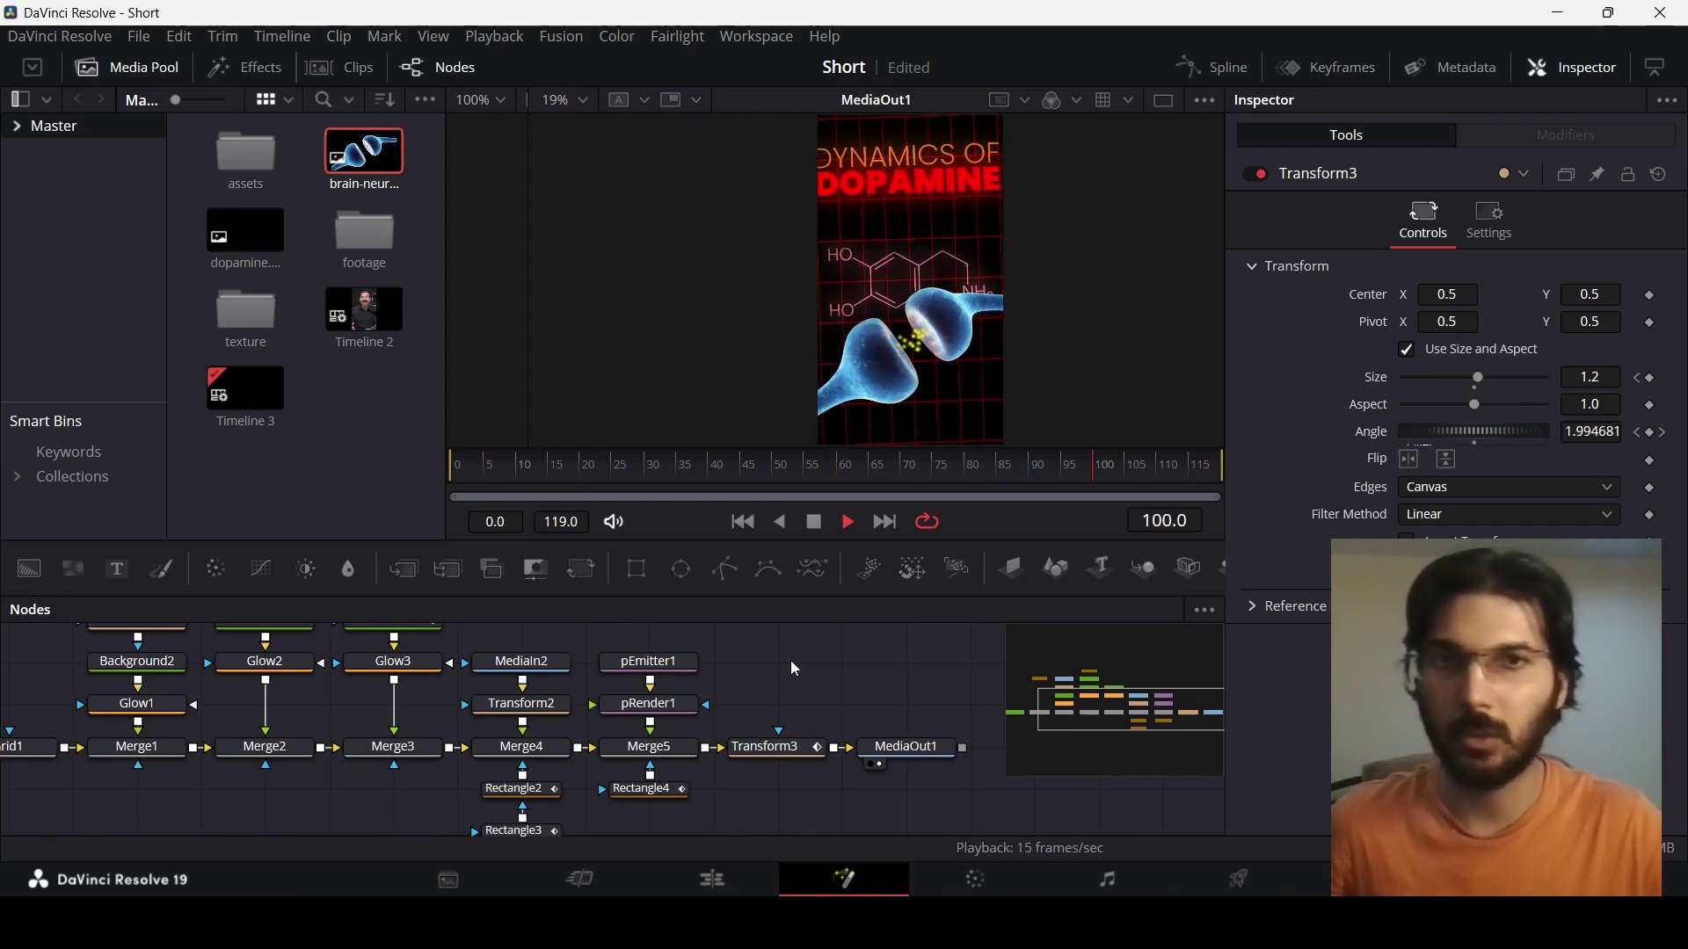
key(space)
click(745, 877)
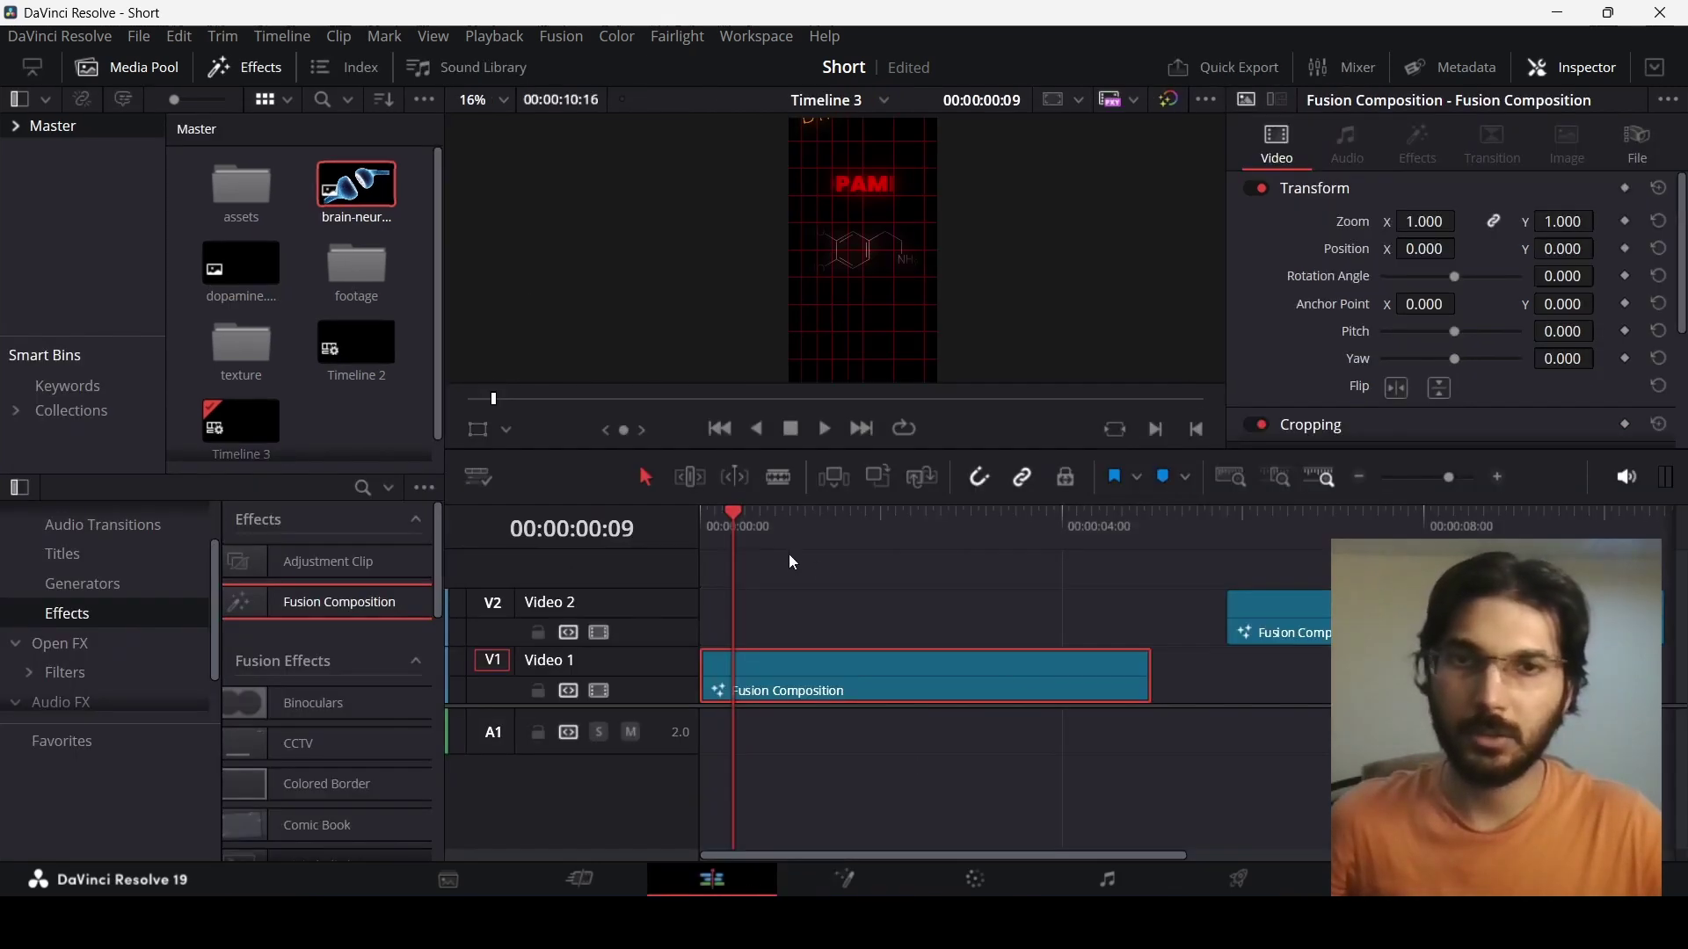
click(851, 541)
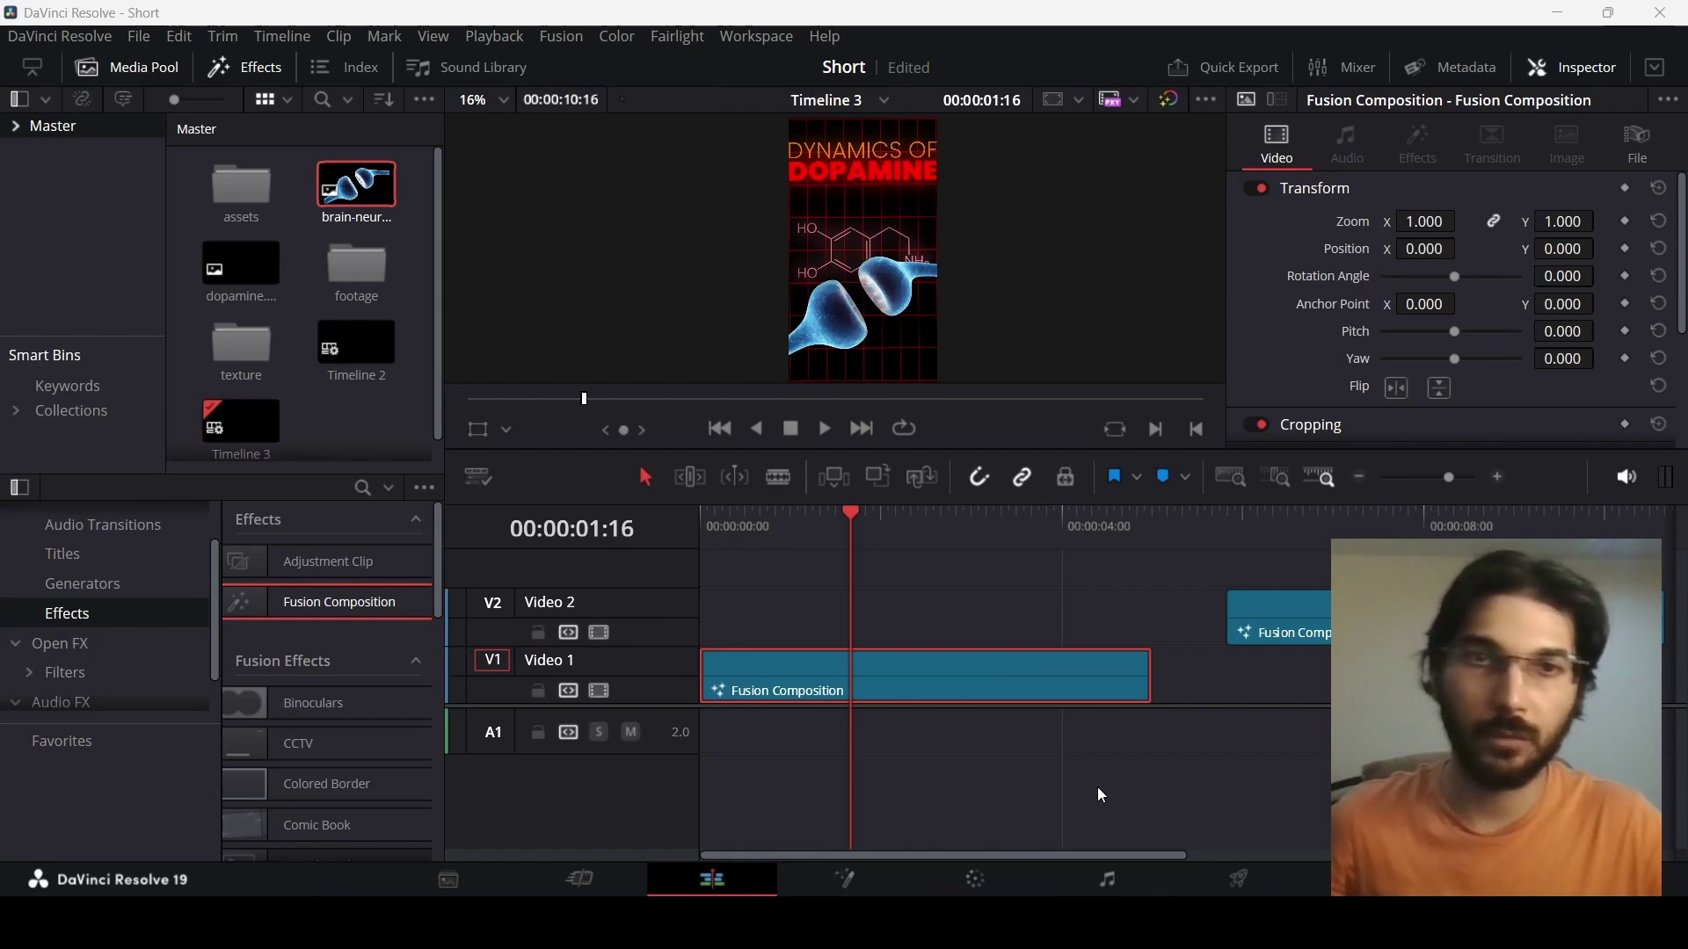